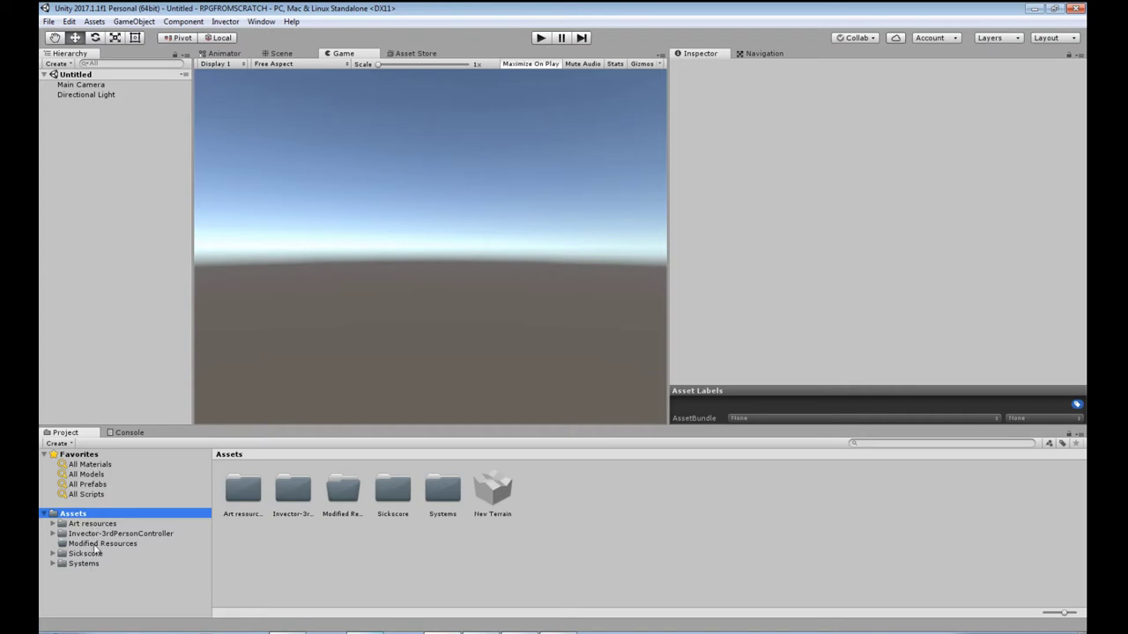
Open the Invector release notes page in the browser, close it and return to the Unity project
left_click(275, 565)
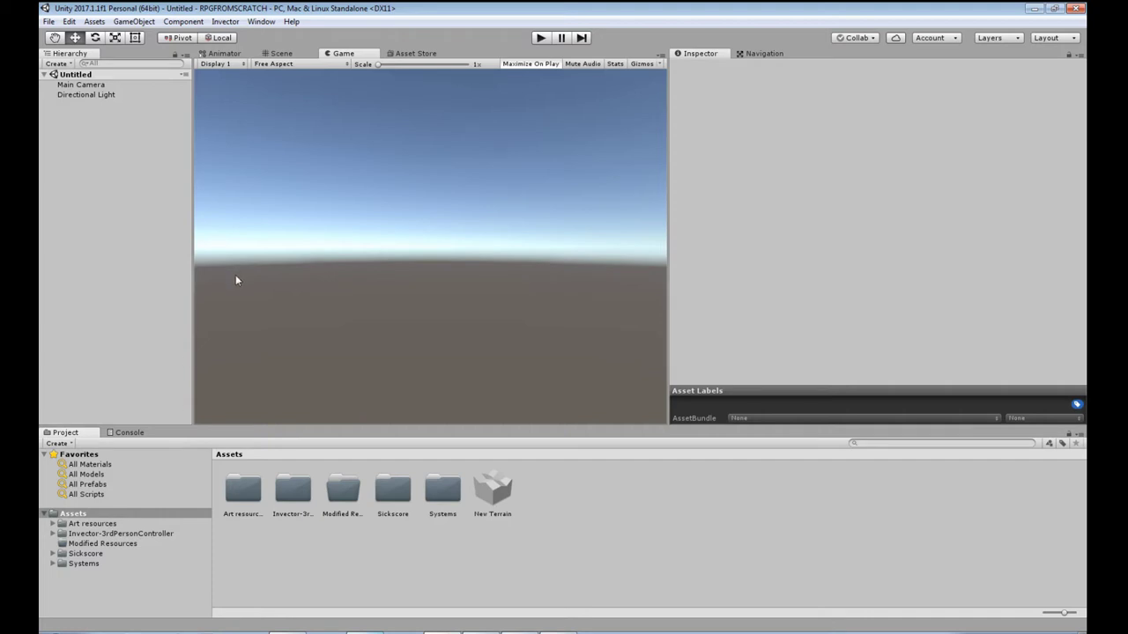
left_click(234, 22)
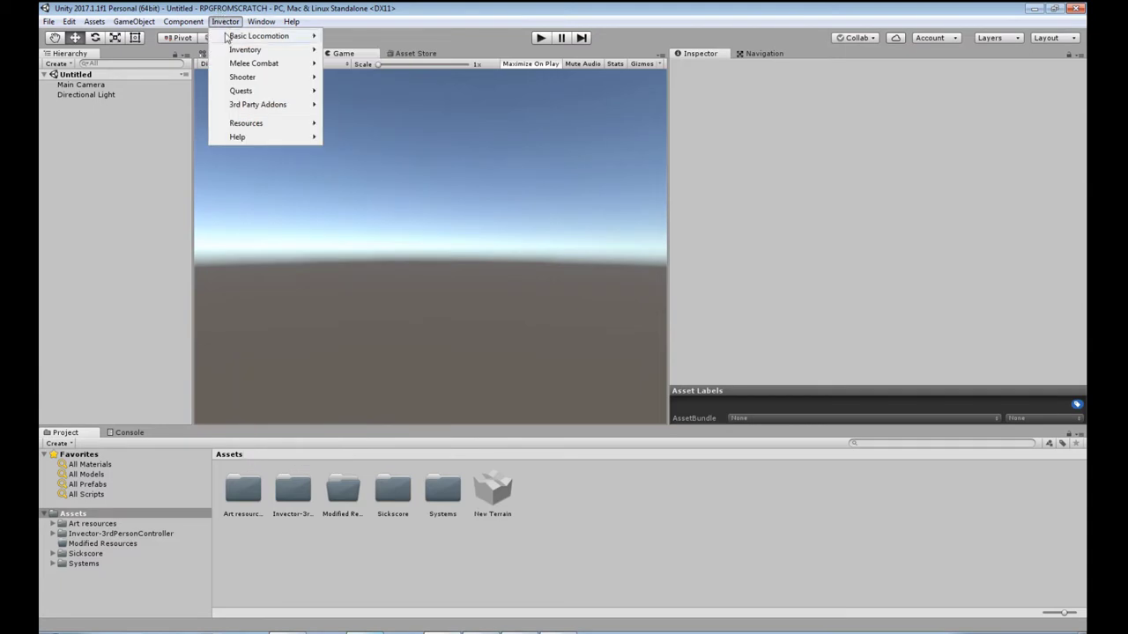
mouse_move(255, 141)
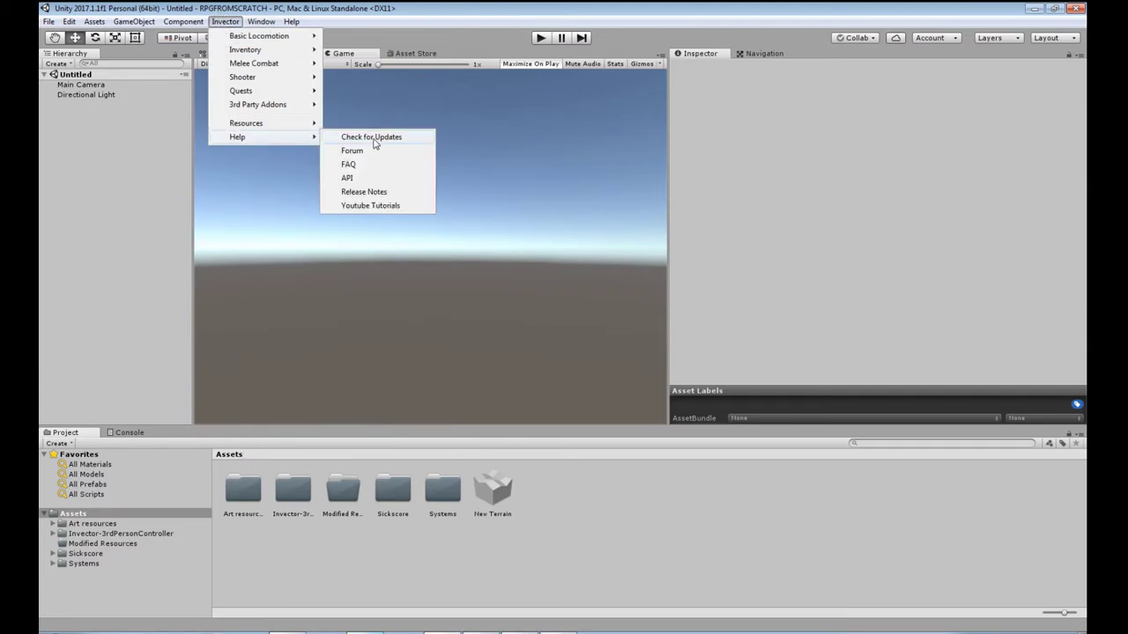
left_click(373, 192)
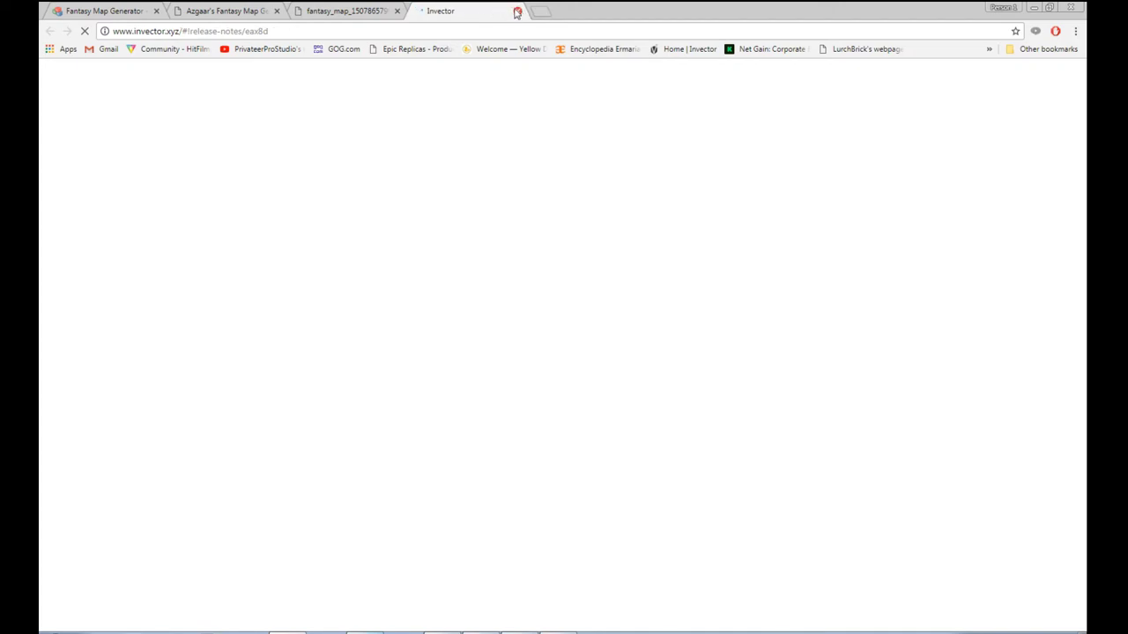
left_click(517, 12)
left_click(1032, 8)
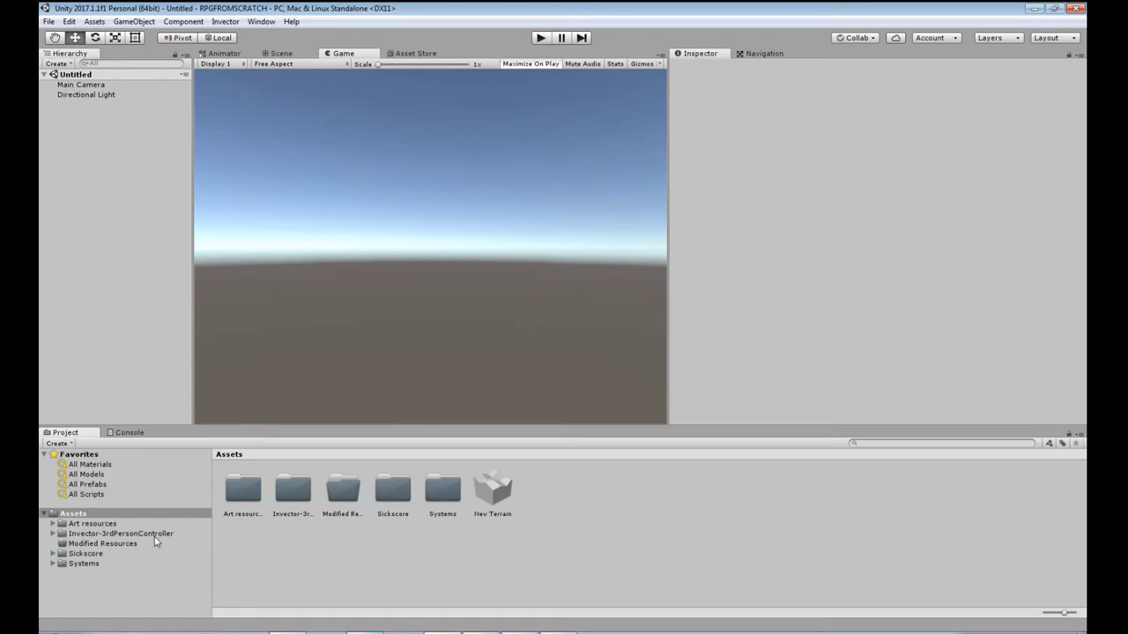
Show the contents of the Invector-3rdPersonController asset folder and select its QuestManager folder
left_click(132, 533)
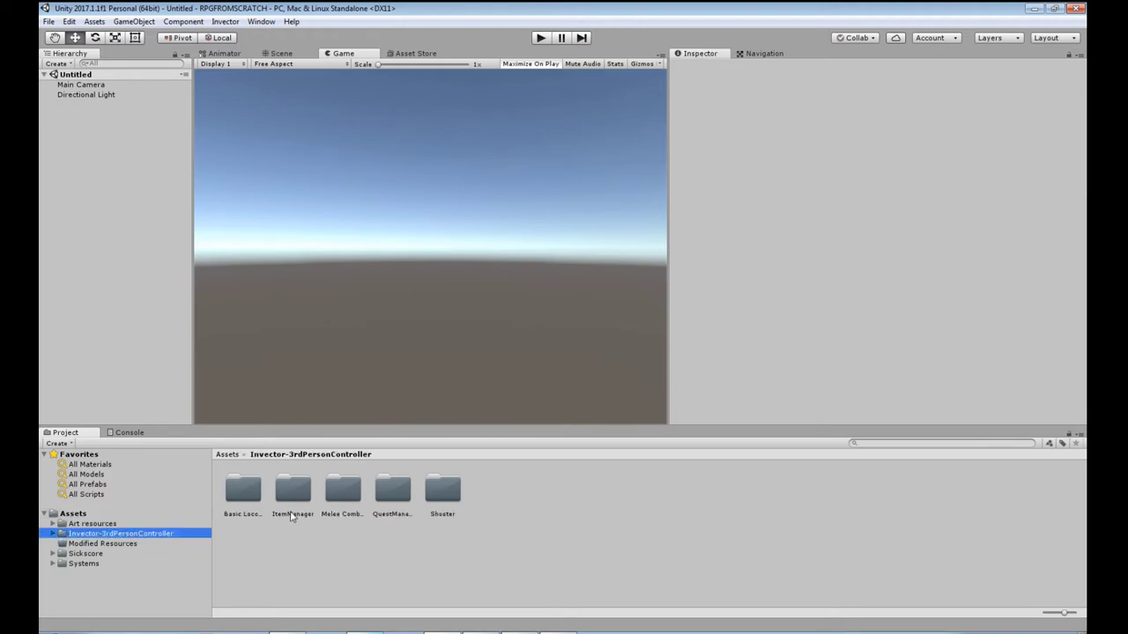
left_click(393, 493)
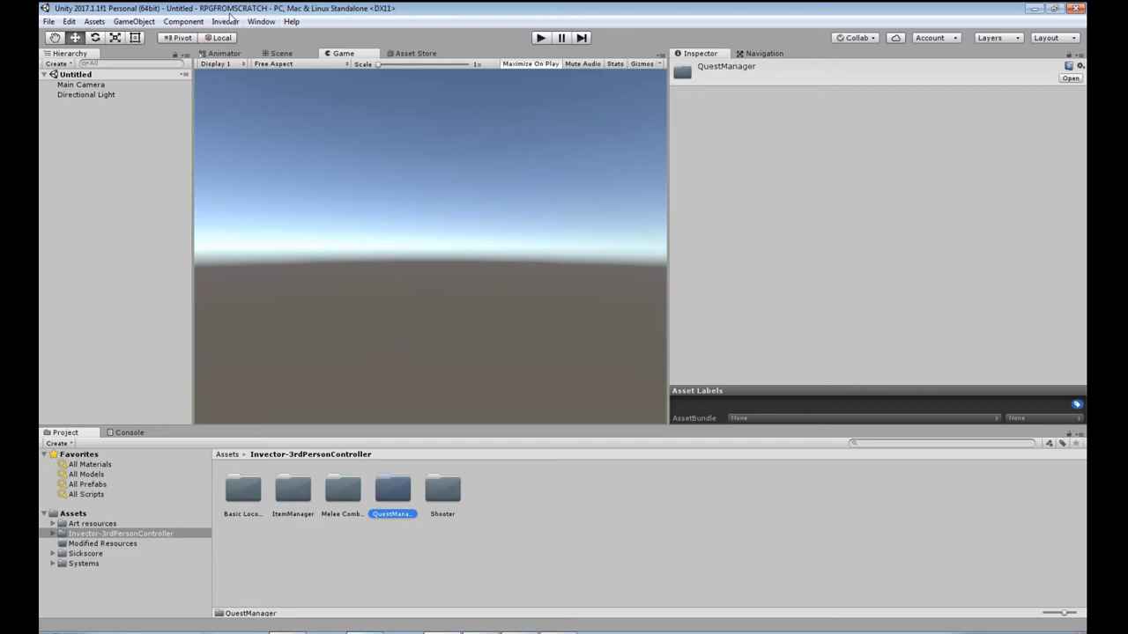
Open the Invector inventory's Item Enums window, inspect the BuyPriceFromVendor and SellPriceToVendor attributes in vItemEnumsList, and close the window
left_click(231, 23)
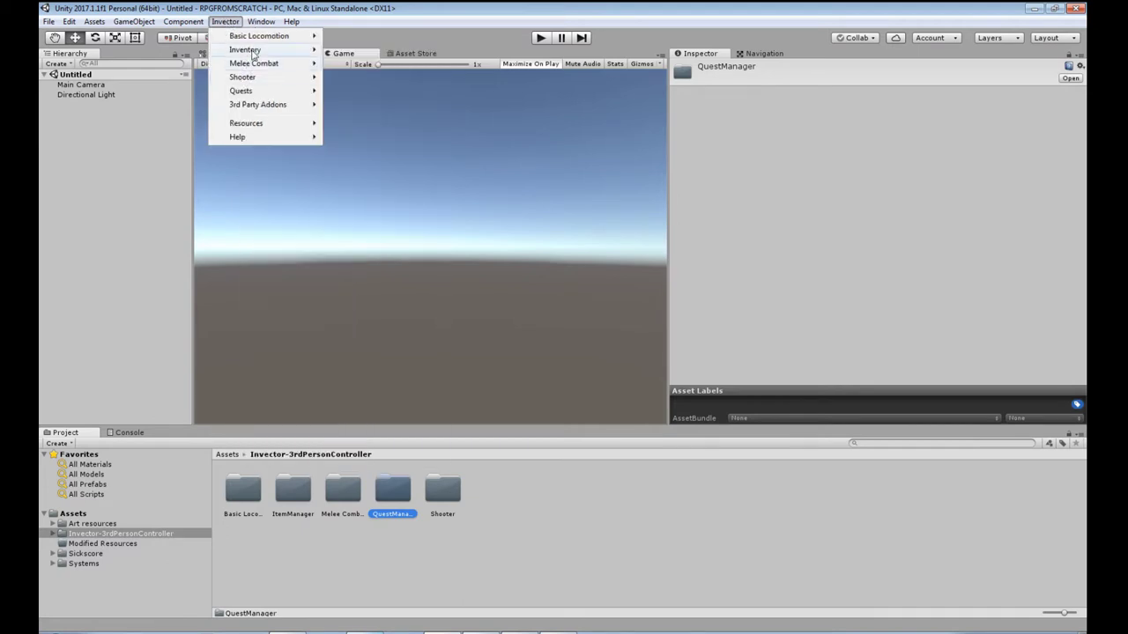
mouse_move(255, 50)
mouse_move(366, 67)
left_click(487, 68)
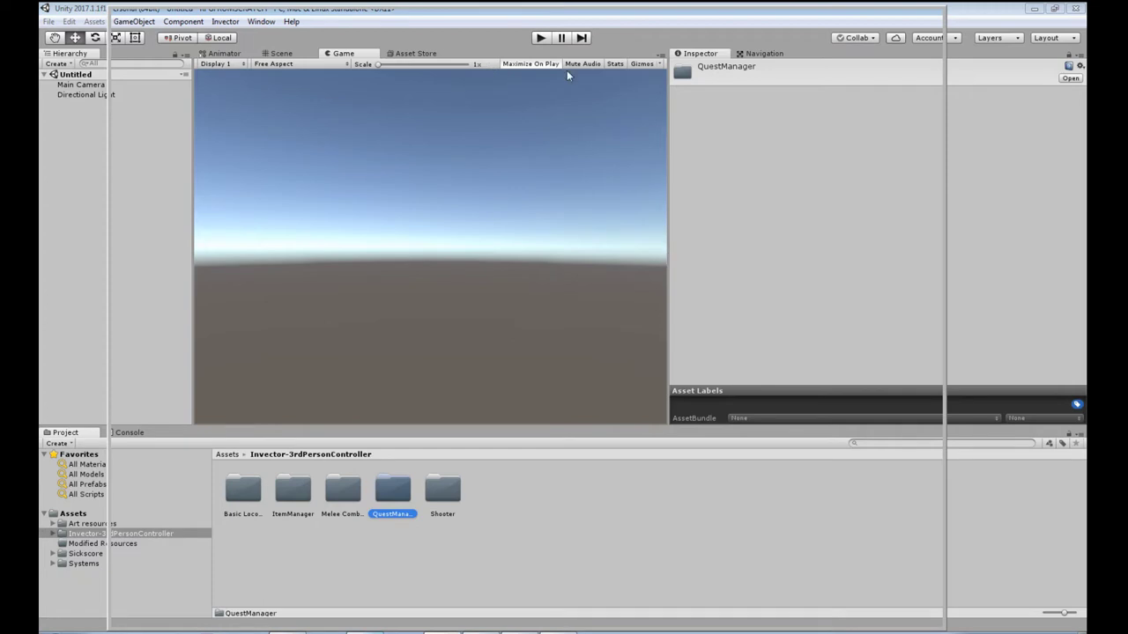
scroll(559, 313, "down", 3)
scroll(560, 314, "up", 1)
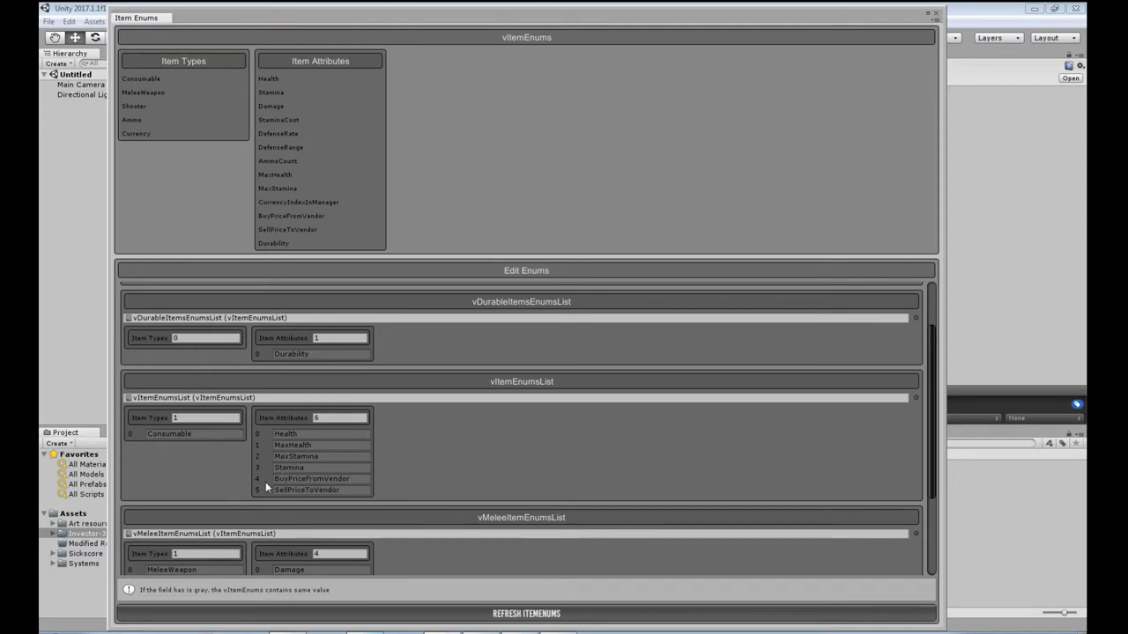
scroll(265, 482, "down", 1)
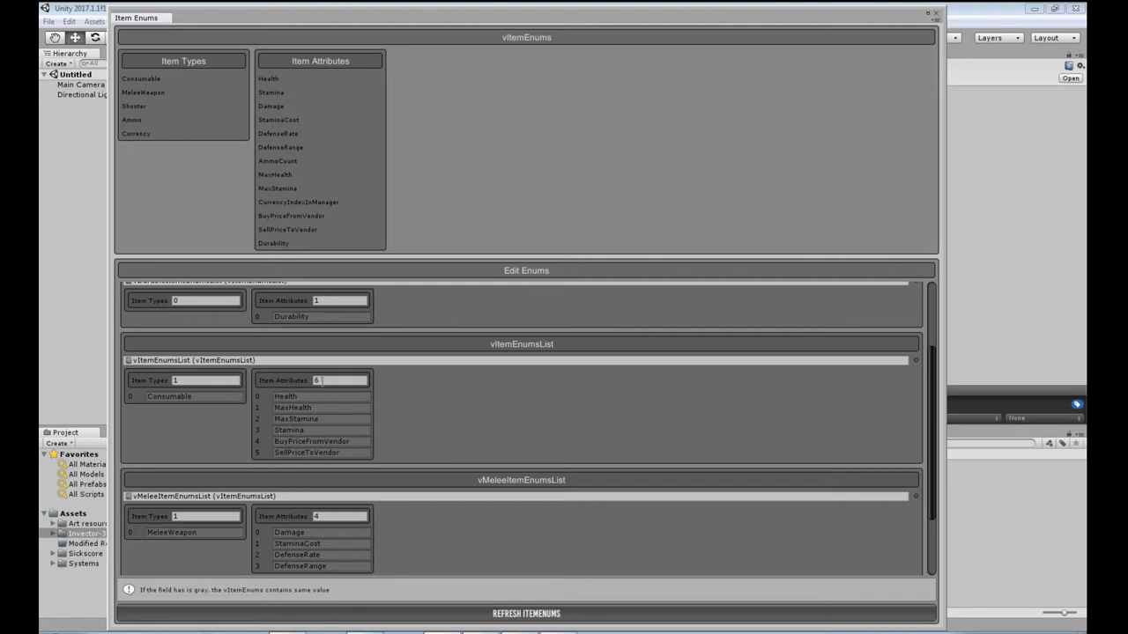
left_click(320, 381)
left_click(277, 441)
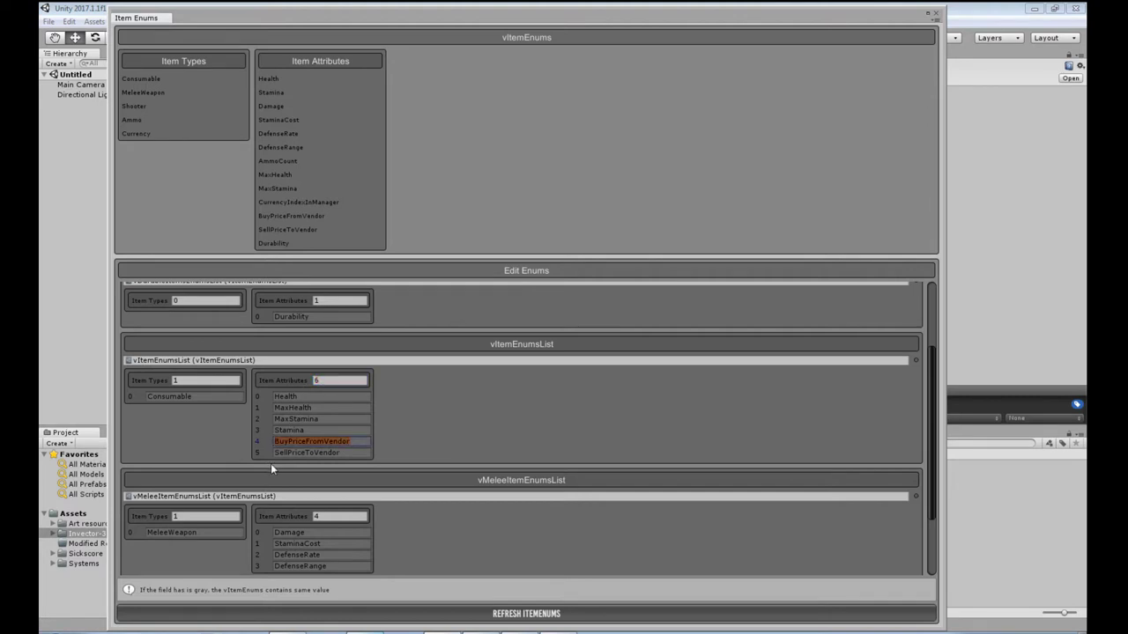
left_click(276, 453)
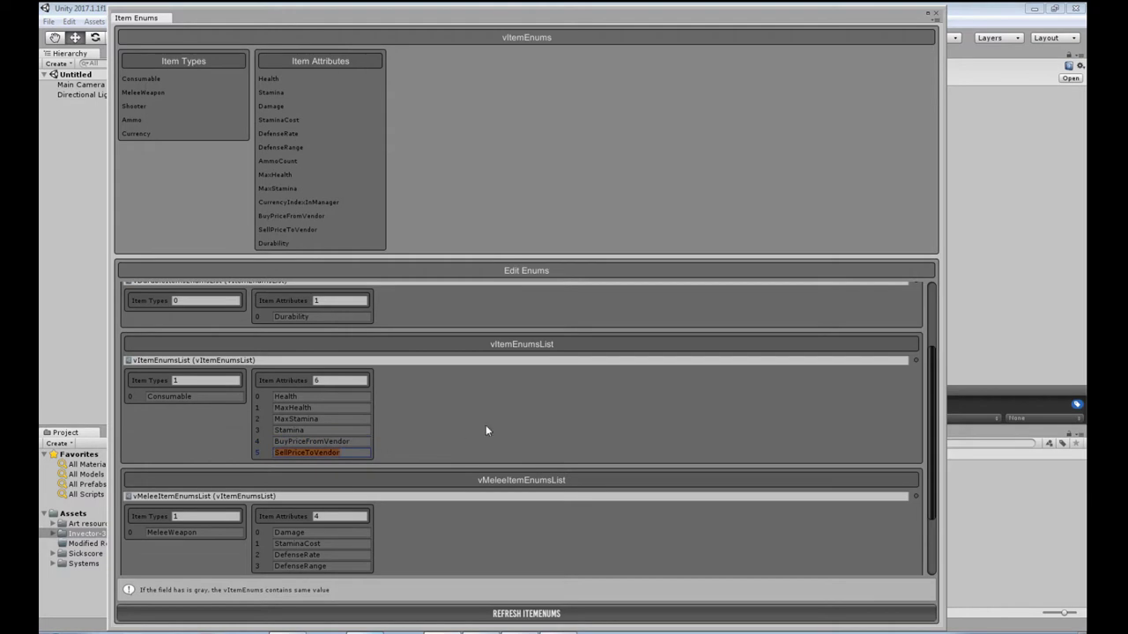
left_click(936, 13)
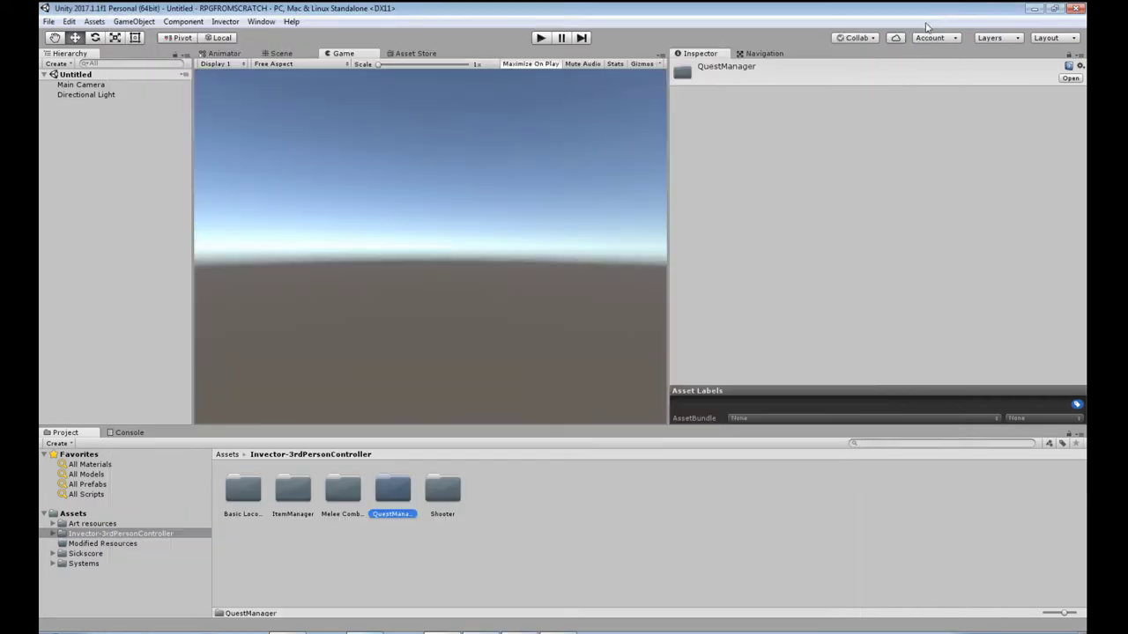
left_click(385, 555)
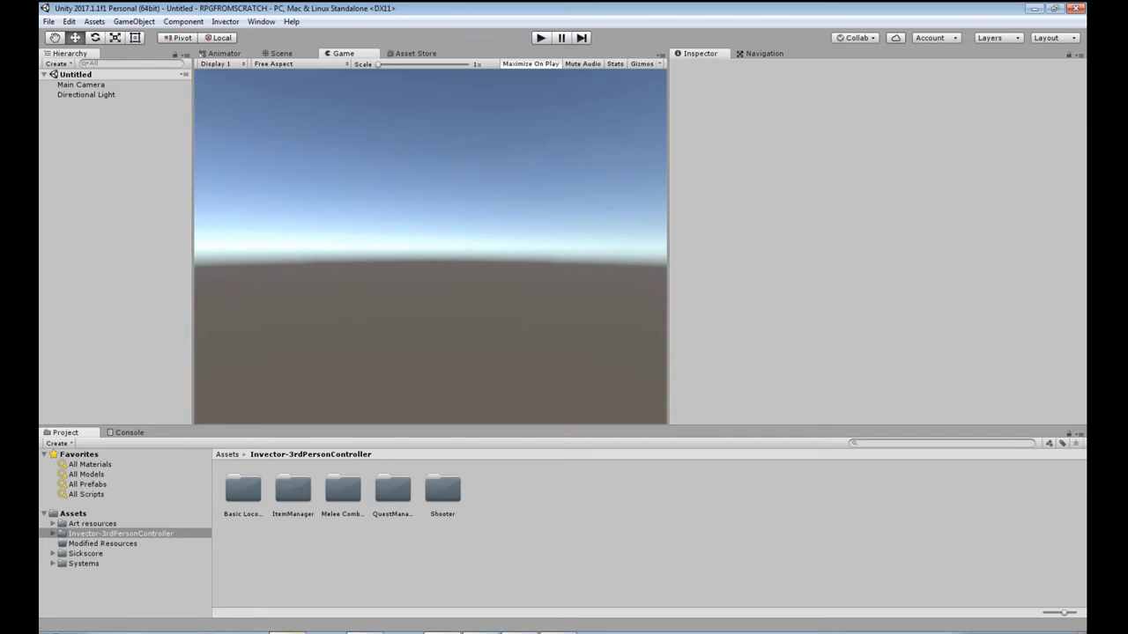
Switch to the Fantasy Map Generator page in the browser and generate a new random map
key("alt+Tab")
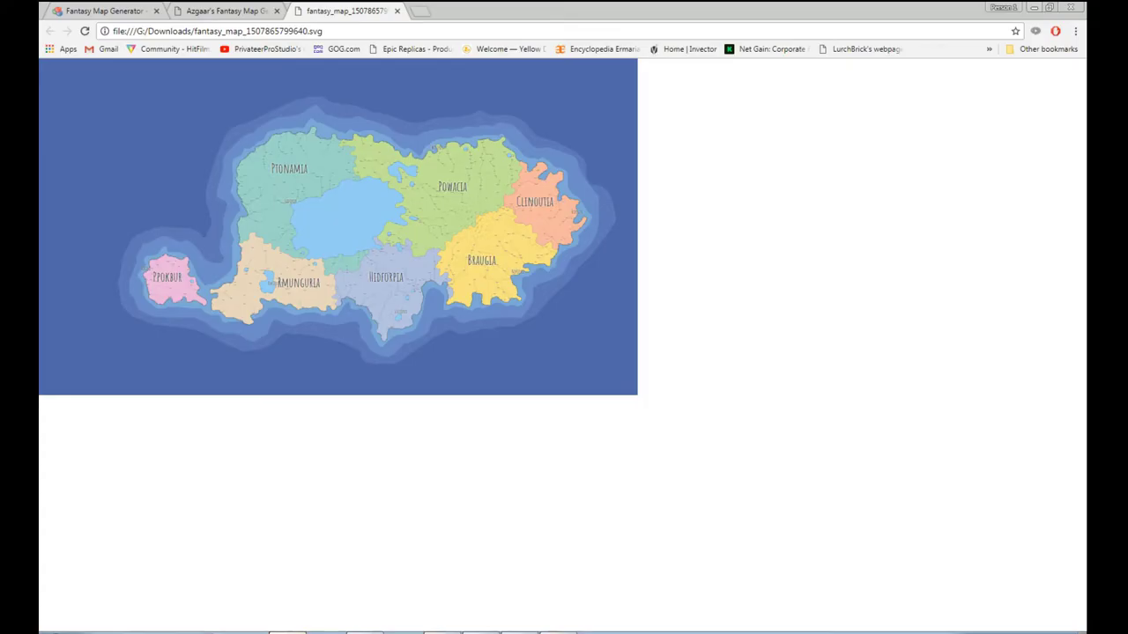
left_click(93, 9)
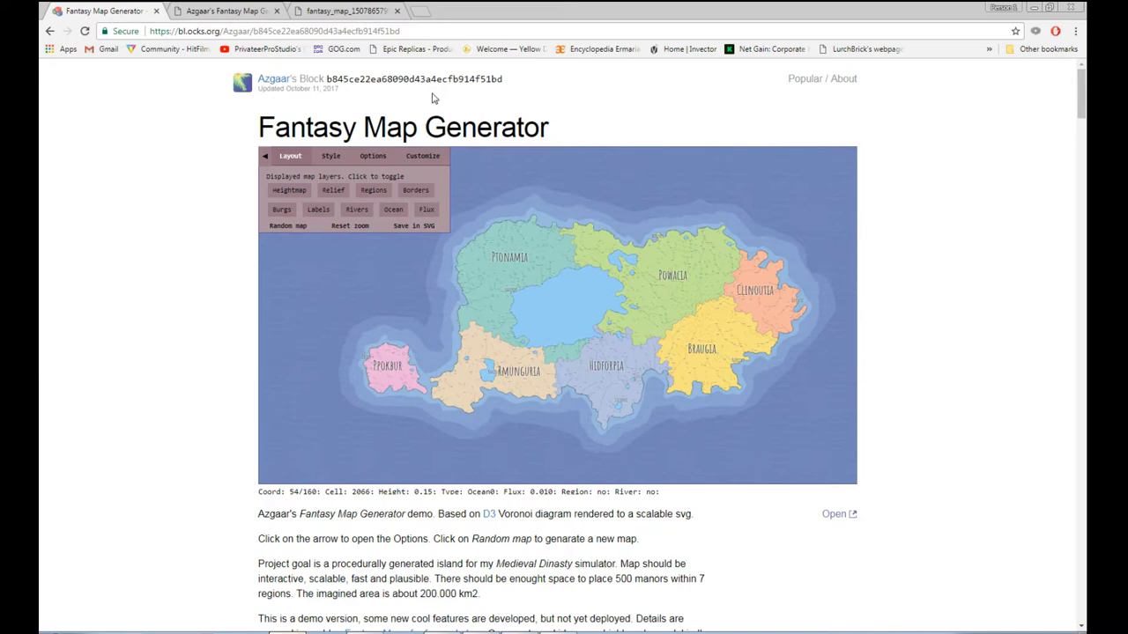
left_click(288, 226)
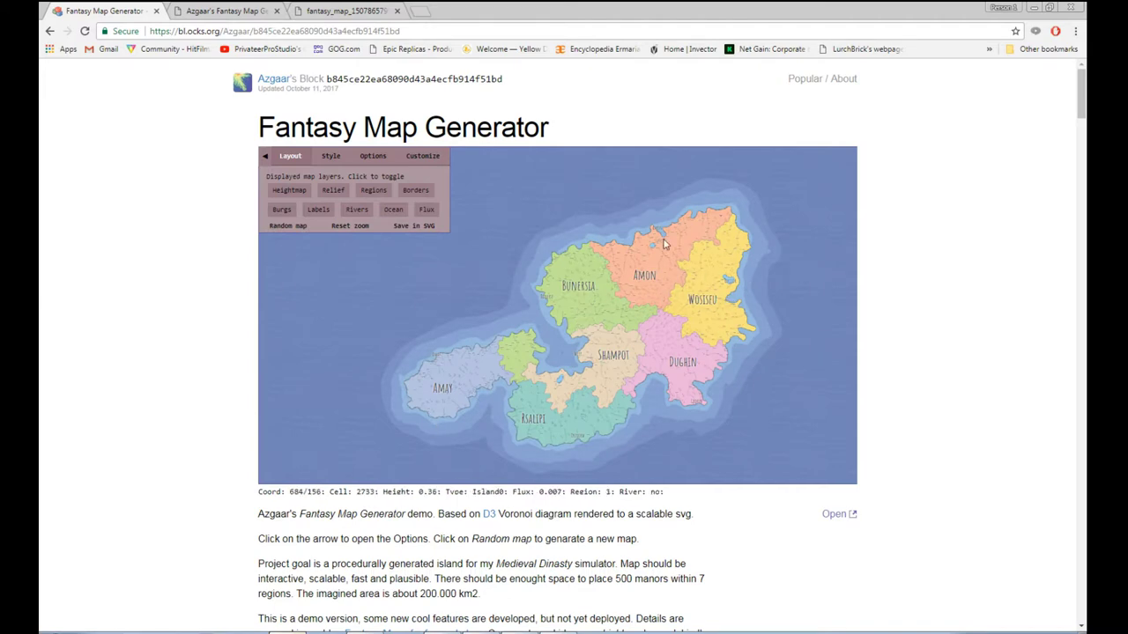
Look through the map generator's style and option settings and apply the Grayscale filter to the map
left_click(338, 158)
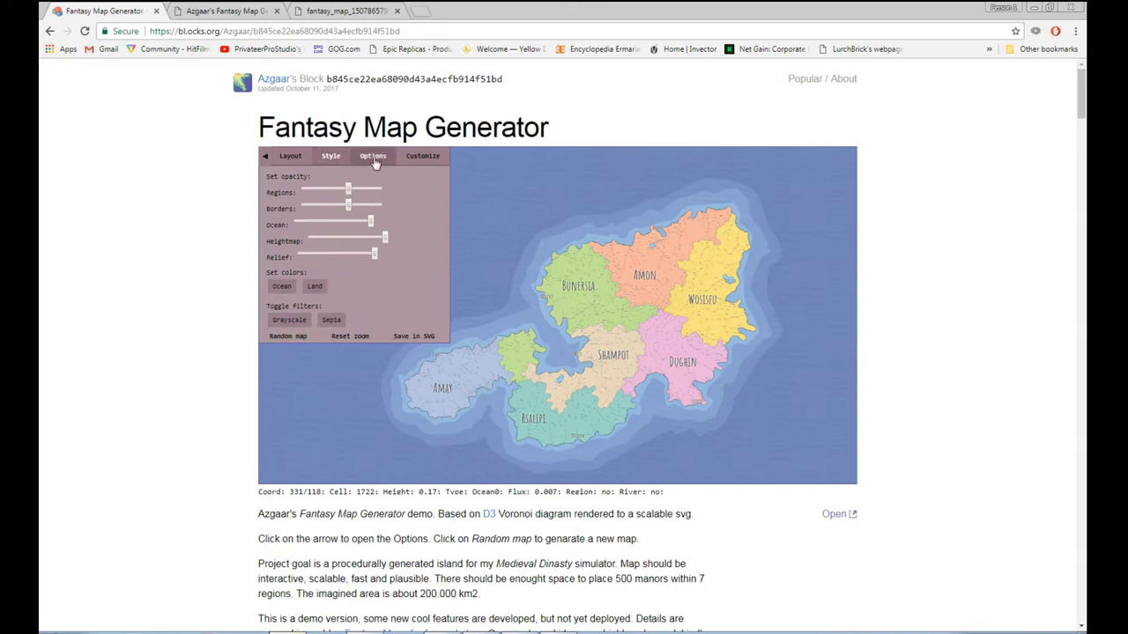
left_click(372, 156)
left_click(329, 158)
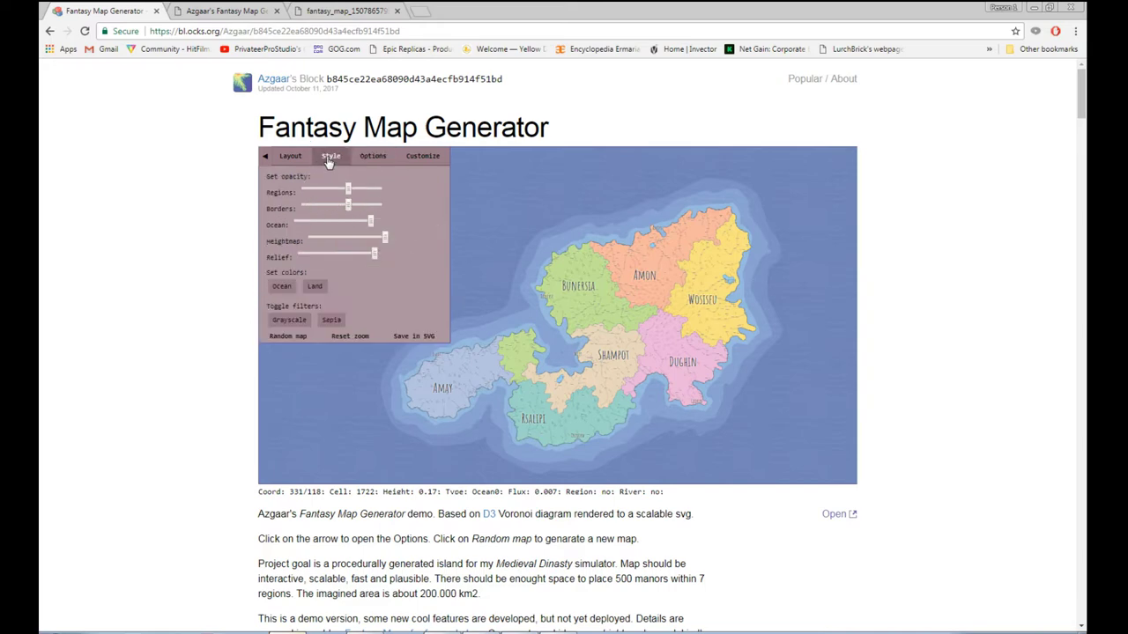
left_click(283, 322)
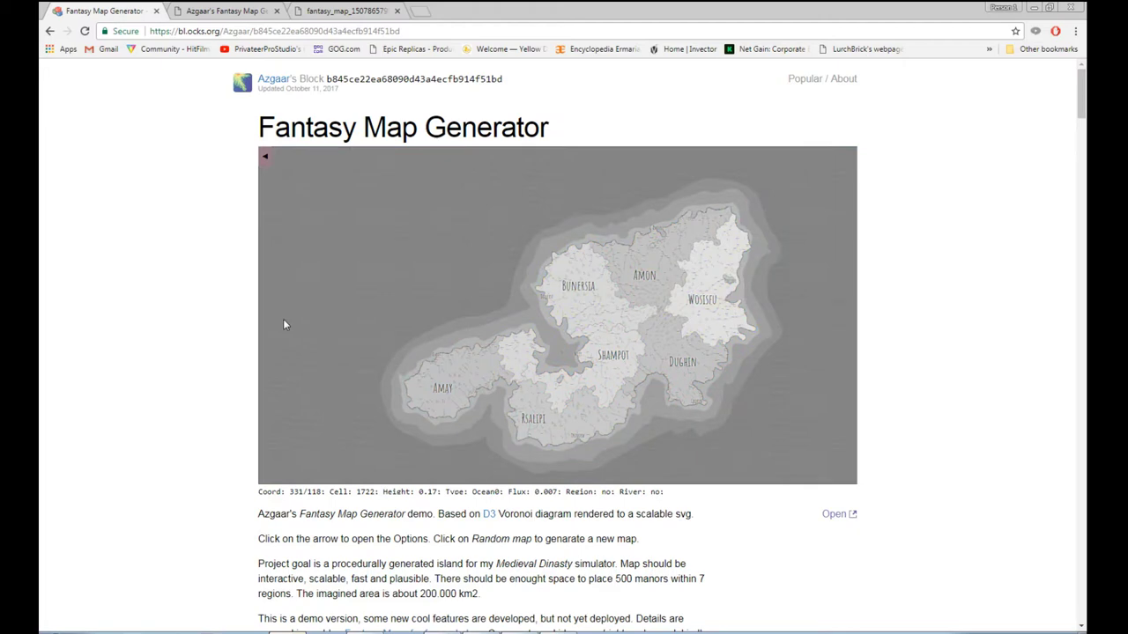
left_click(267, 162)
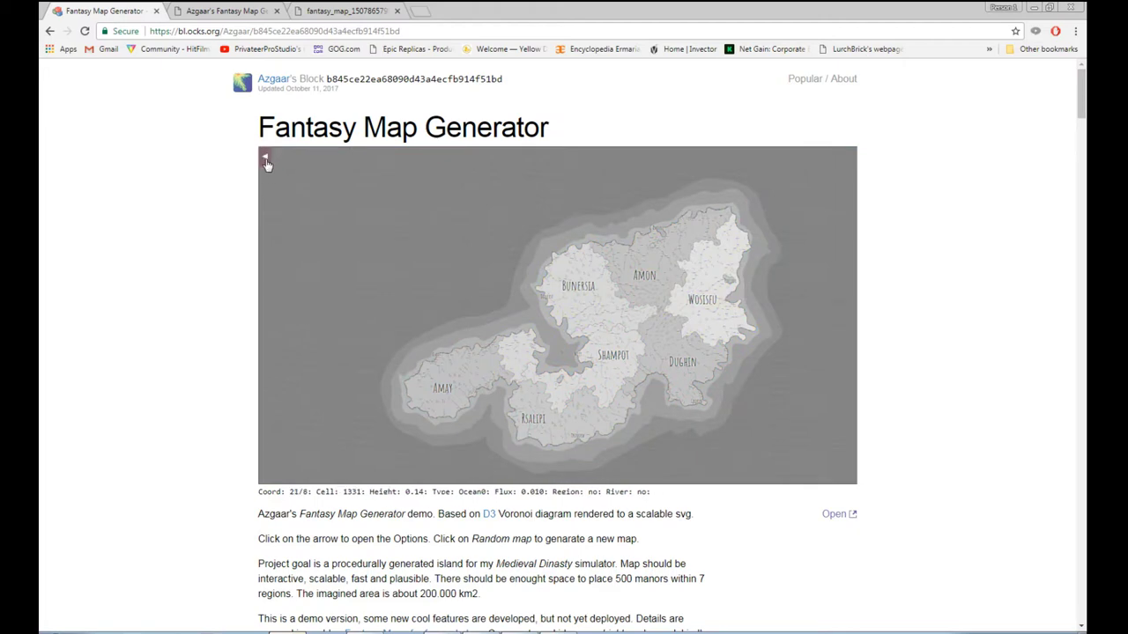
View the sepia map on Azgaar's raw generator page and compare it with the downloaded fantasy_map SVG file
left_click(250, 8)
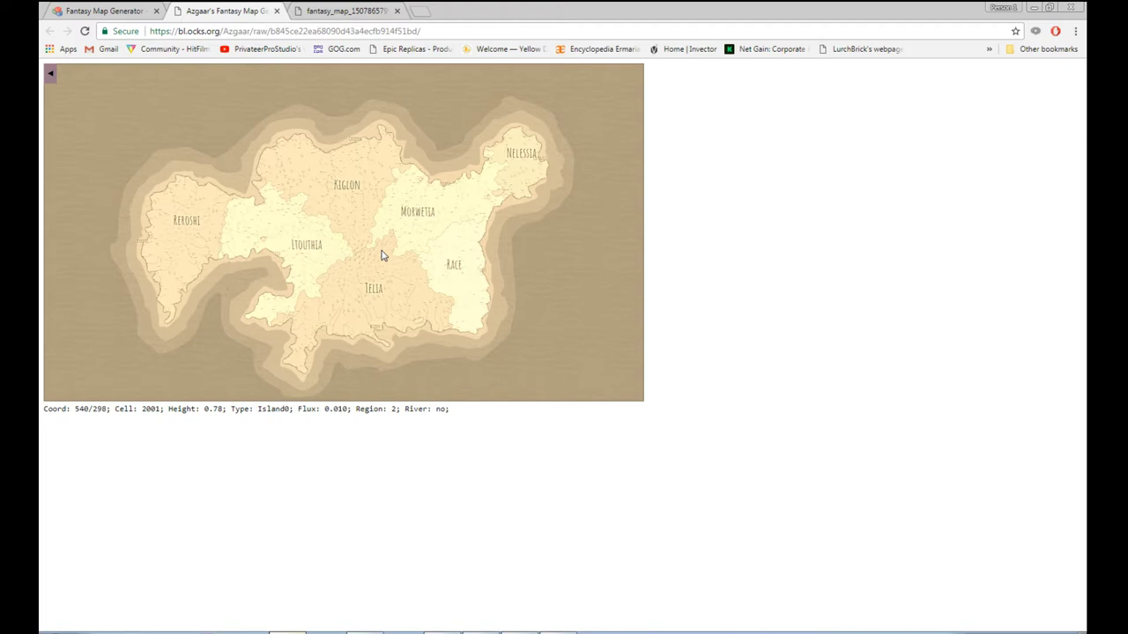
right_click(429, 253)
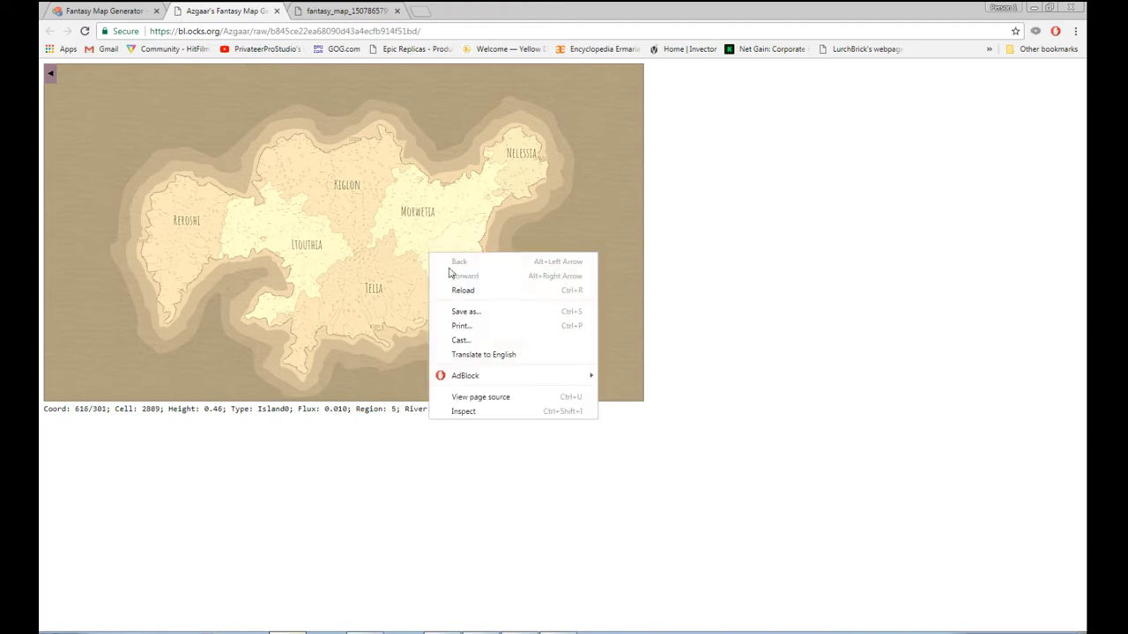
left_click(327, 423)
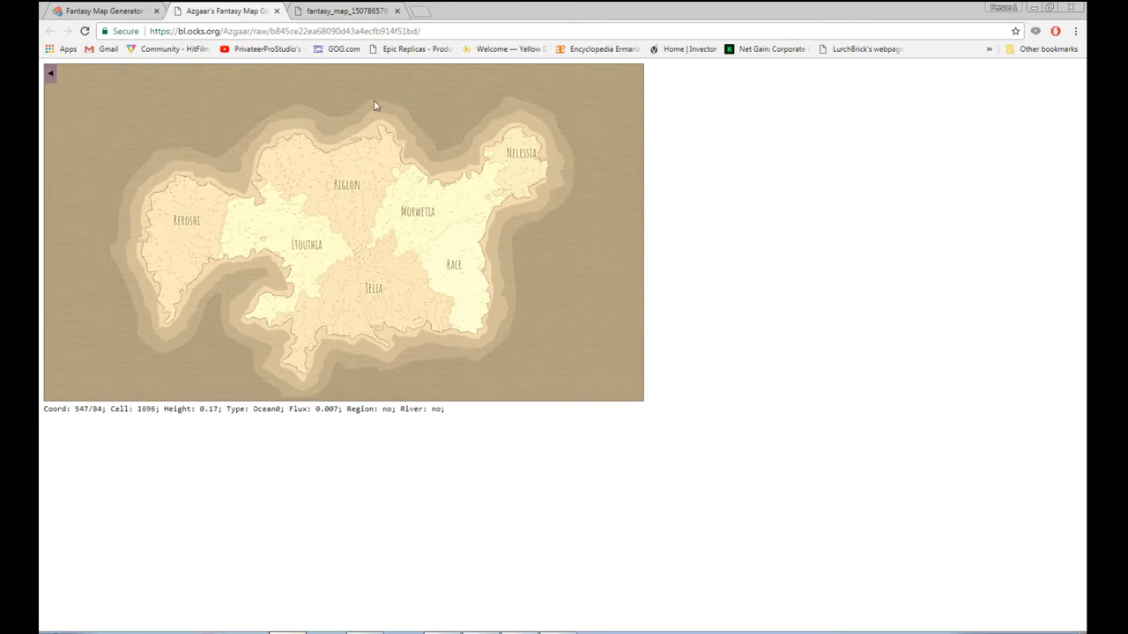
left_click(346, 10)
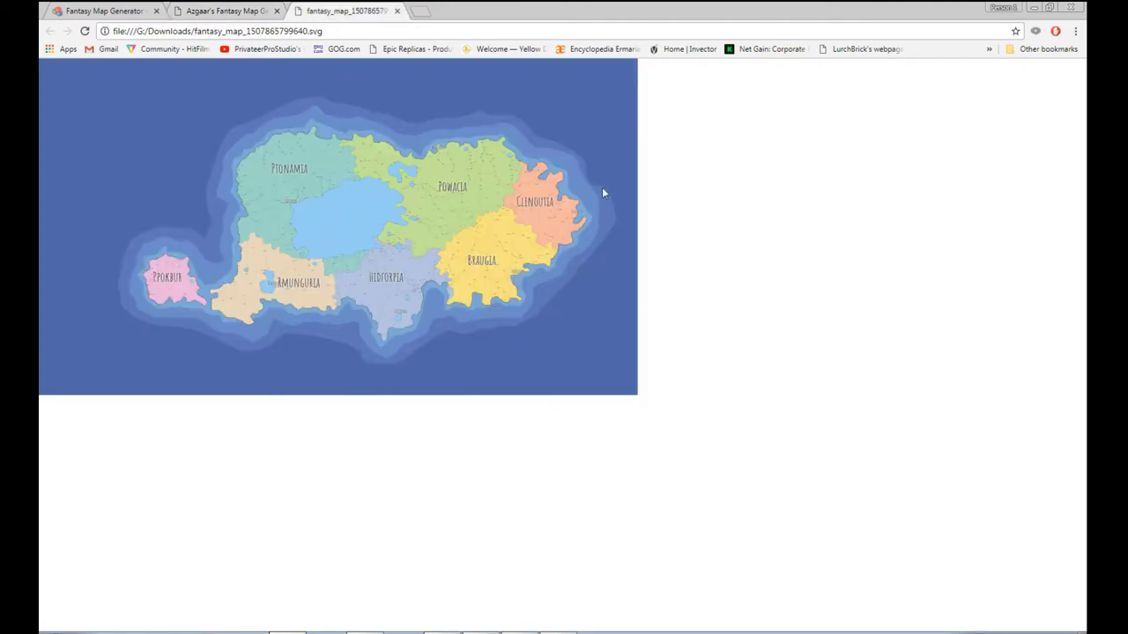
left_click(222, 10)
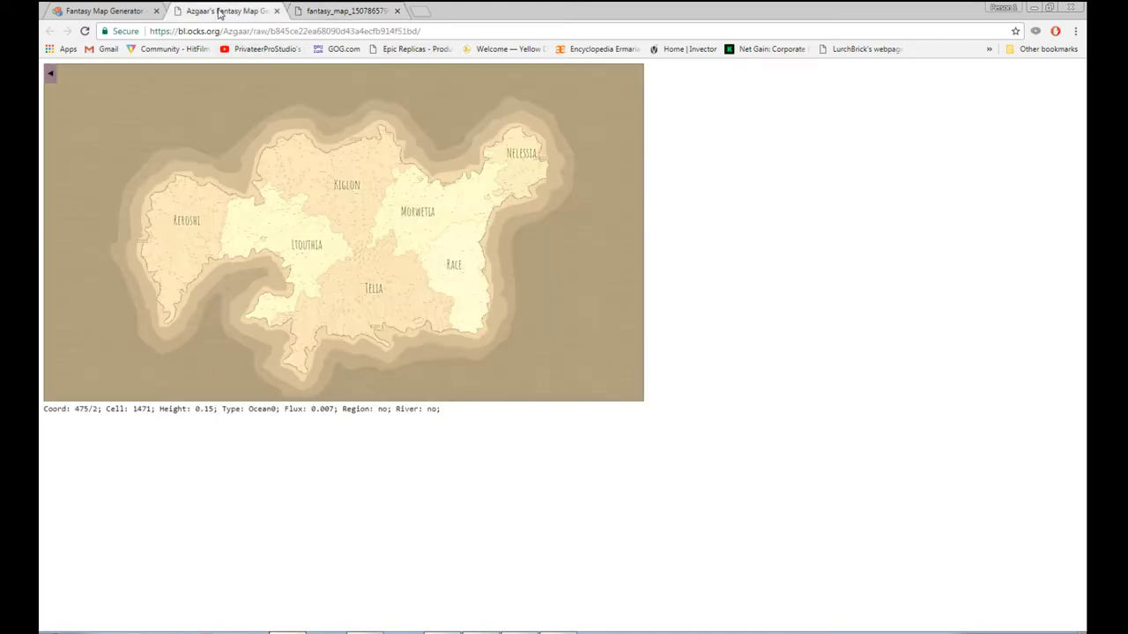
right_click(536, 273)
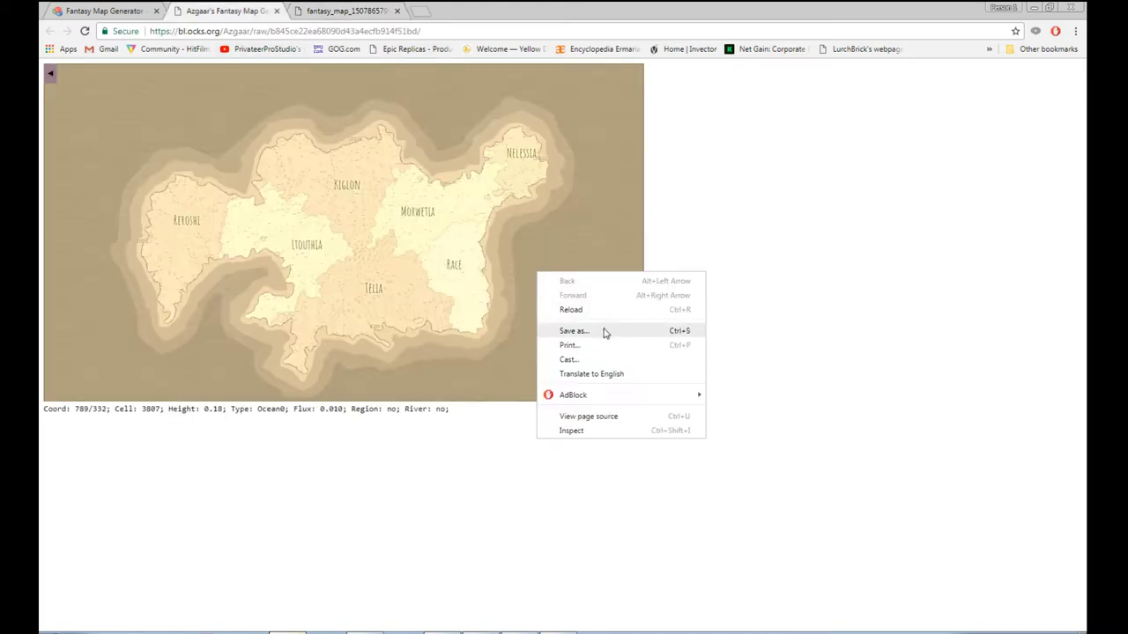
left_click(414, 462)
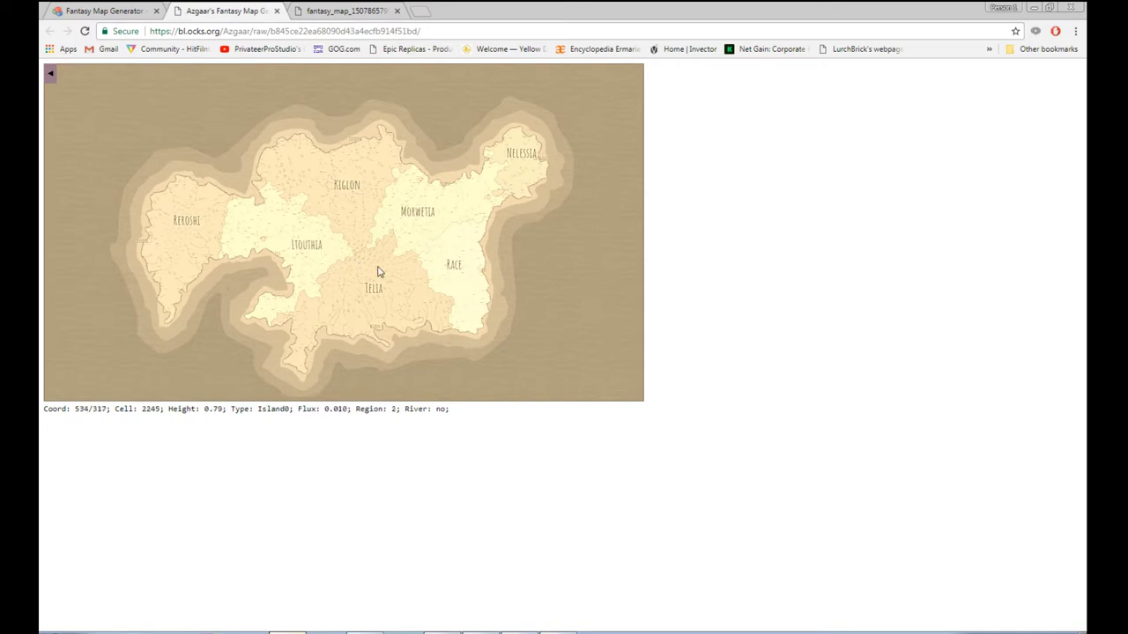
Switch to the story setup file in Notepad, read the Xamon's Quest text and cross-check its regions with the sepia map in the browser
key("alt+Tab")
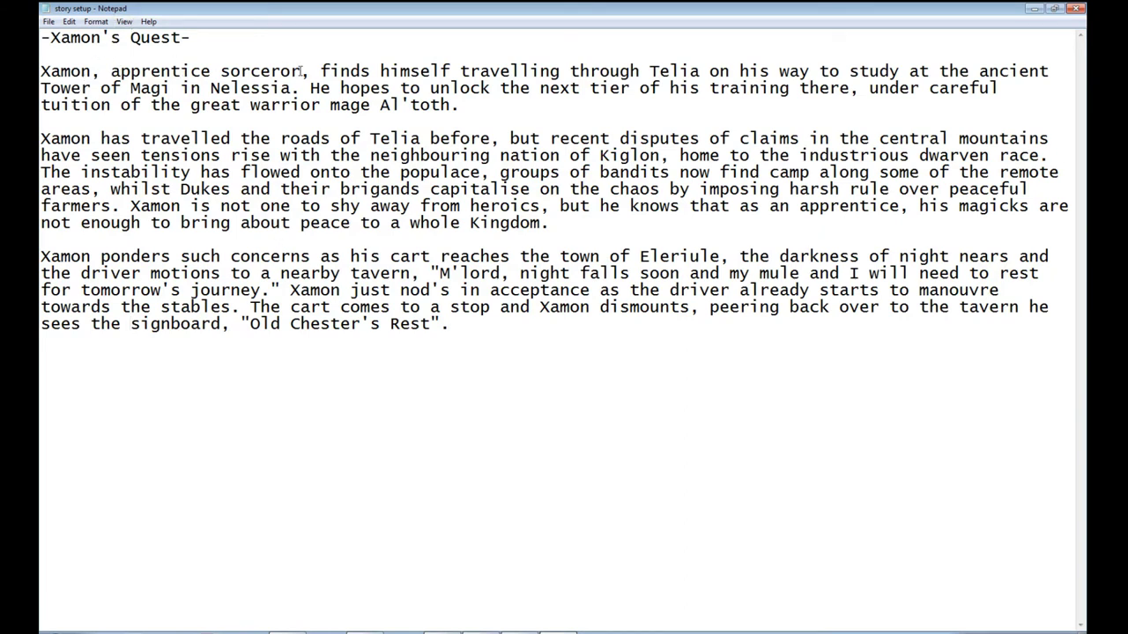
left_click_drag(301, 71, 40, 72)
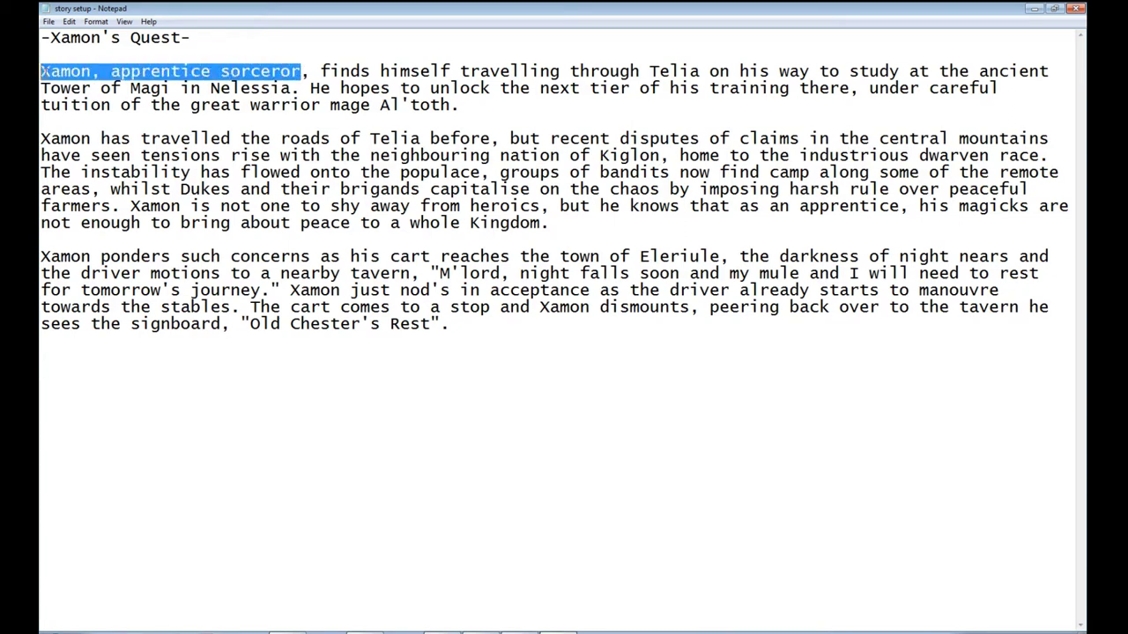
left_click(234, 121)
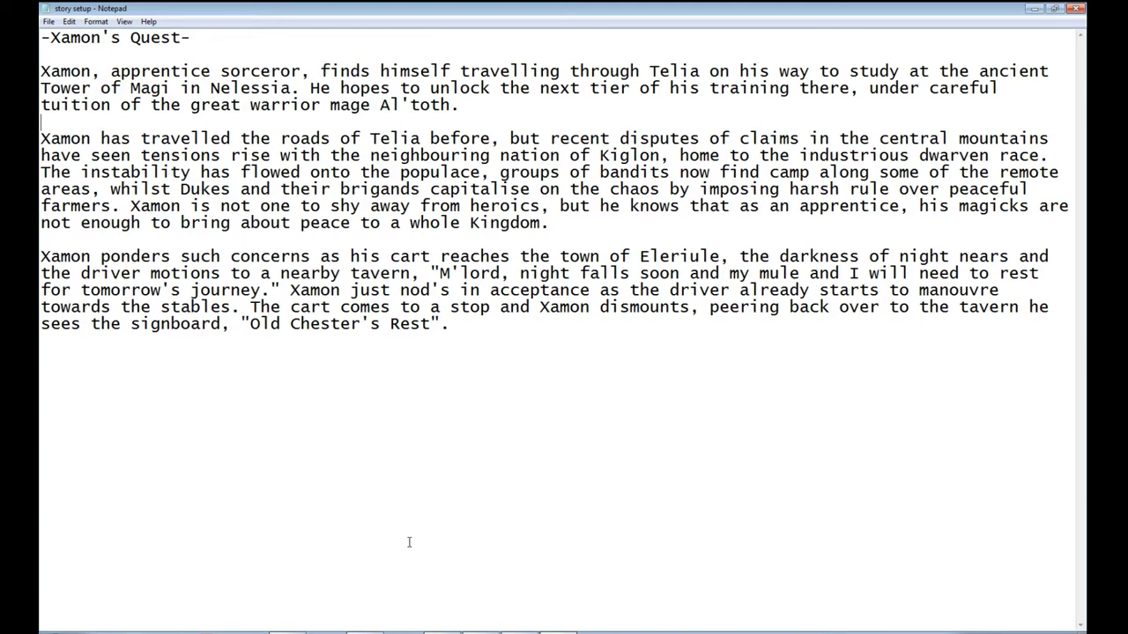
key("alt+Tab")
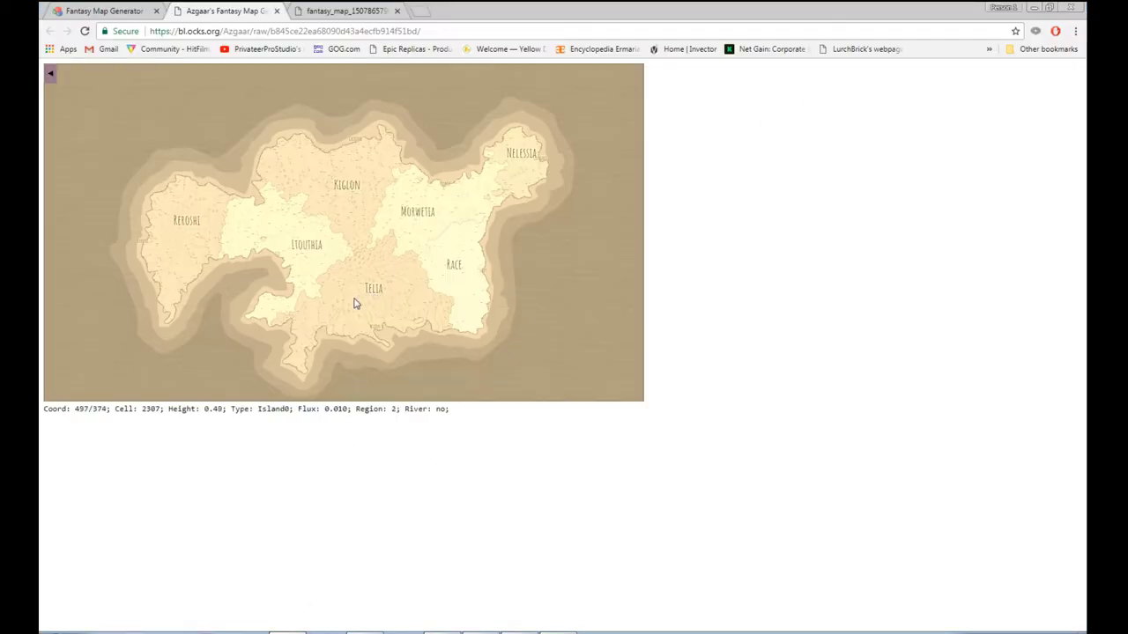
key("alt+Tab")
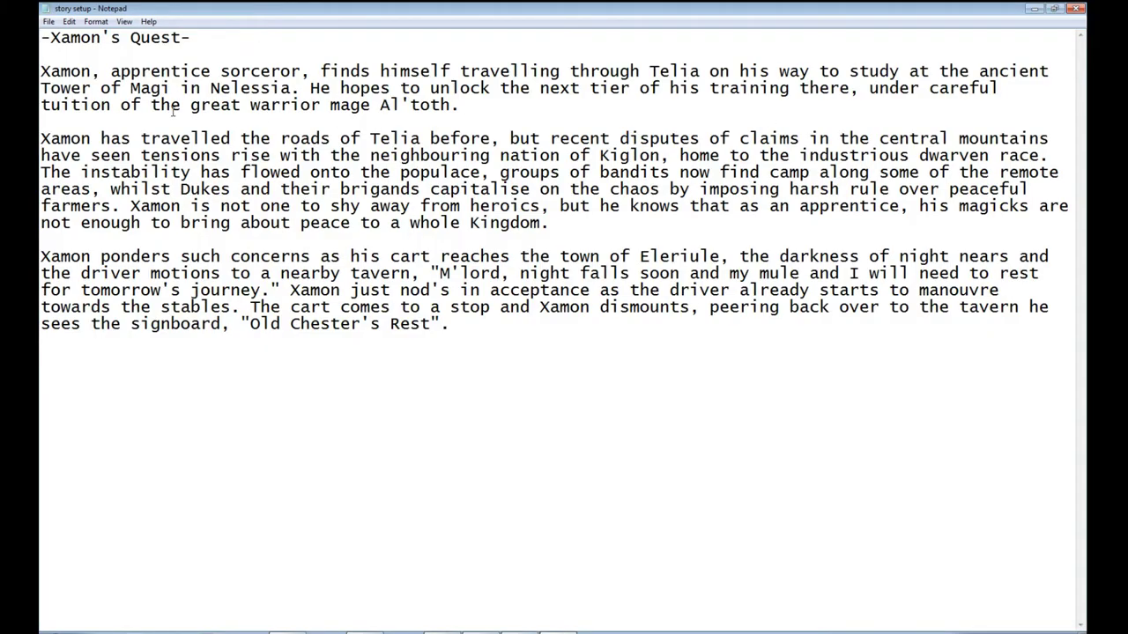
key("alt+Tab")
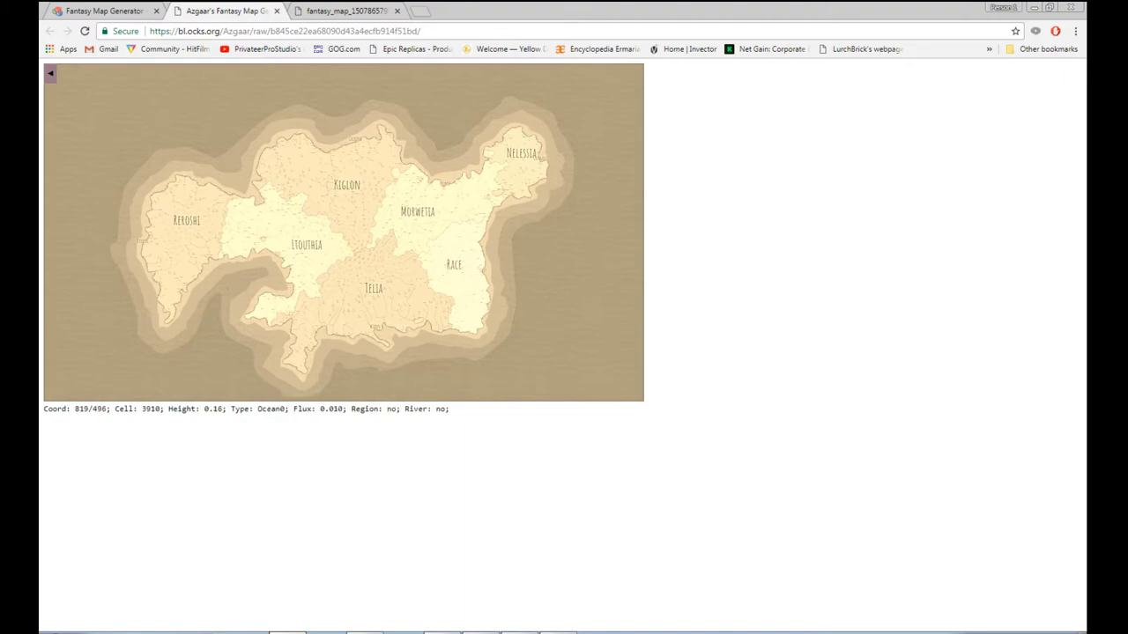
Switch to the story setup file in Notepad and examine the first paragraph's mention of the warrior mage Al'toth
left_click(557, 632)
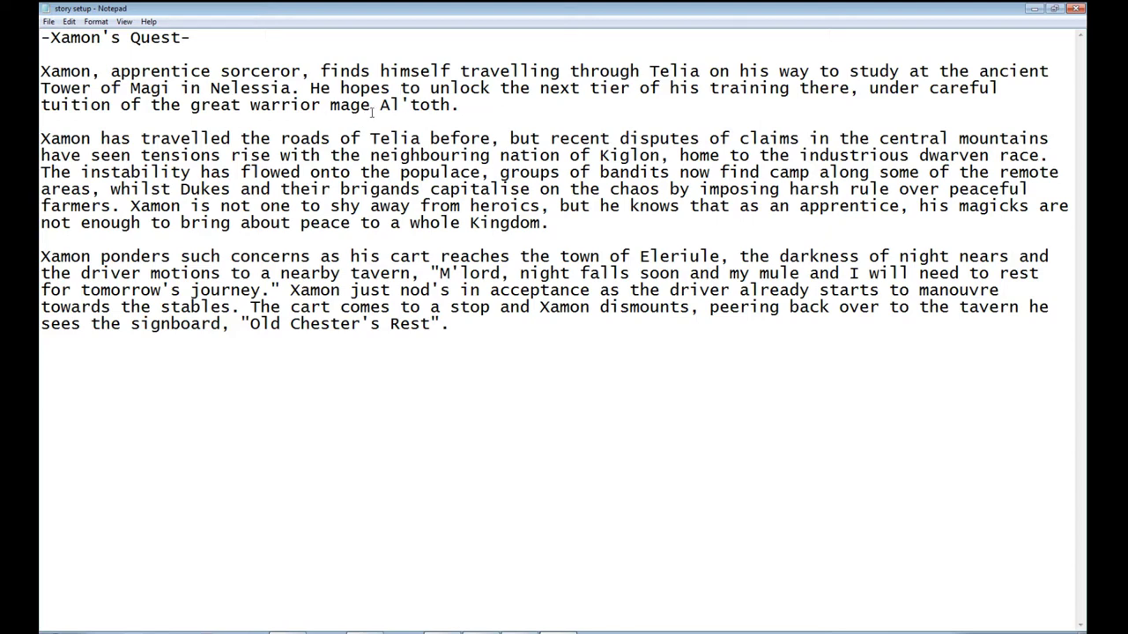
left_click_drag(379, 110, 451, 105)
left_click(490, 112)
left_click(394, 125)
left_click(487, 108)
Cross-check the second paragraph's mentions of Telia and Kiglon with the sepia map in the browser and return to the story text
left_click(352, 155)
left_click(290, 630)
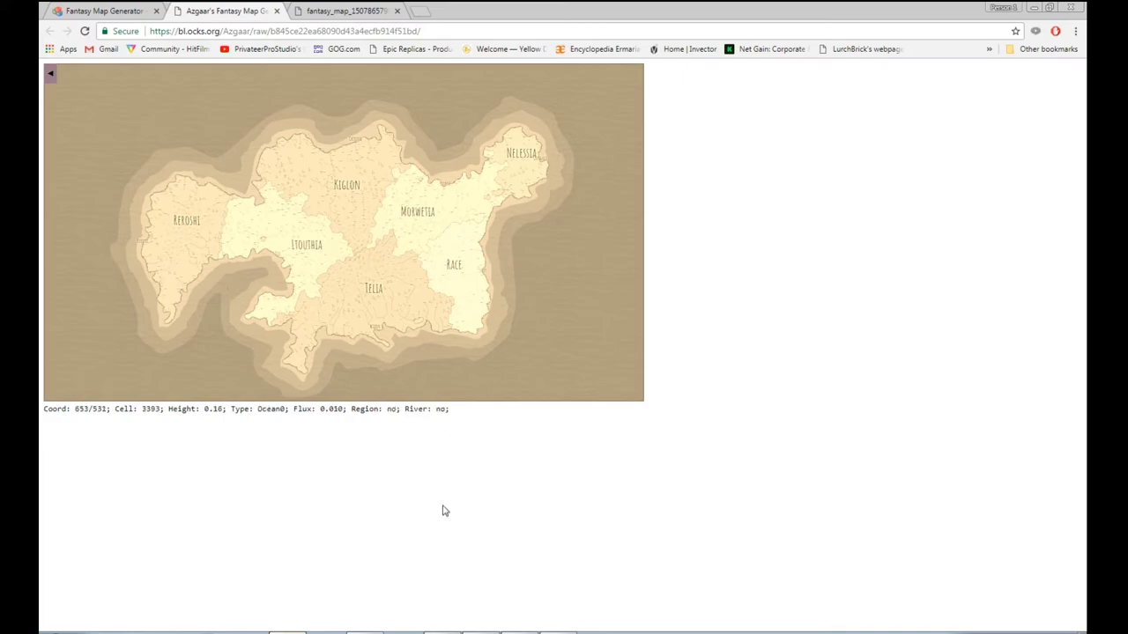
left_click(557, 631)
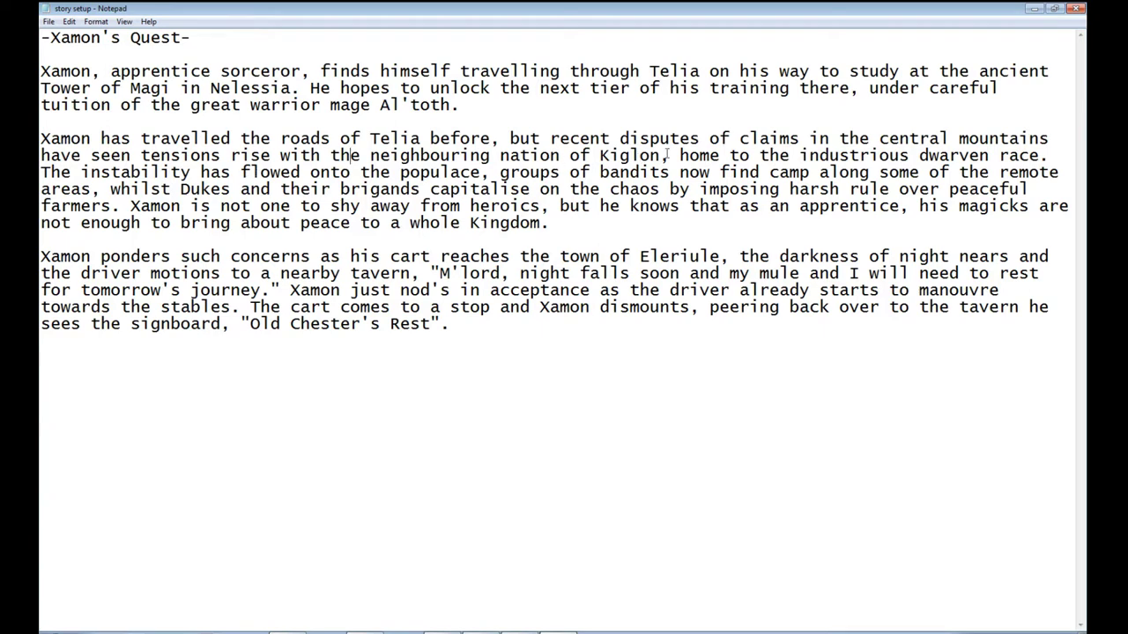
left_click(1046, 155)
left_click_drag(369, 139, 424, 138)
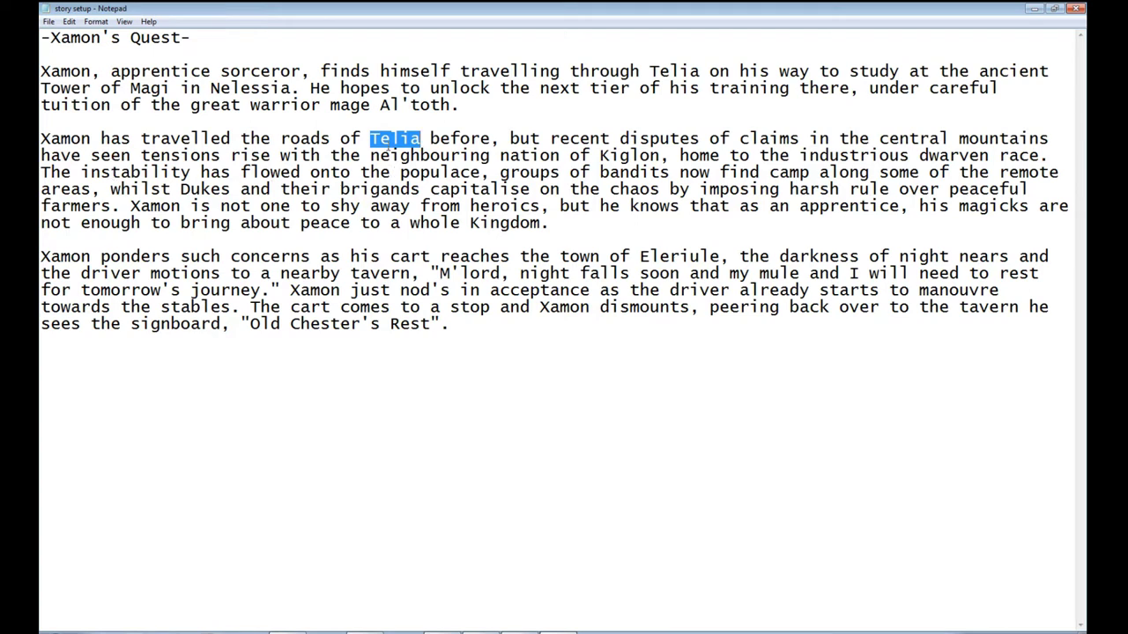
Examine the second paragraph's lines on the populace, the bandits and the Dukes' brigands
mouse_move(401, 172)
left_mouse_down()
mouse_move(480, 172)
mouse_move(401, 172)
left_mouse_up()
left_click(443, 206)
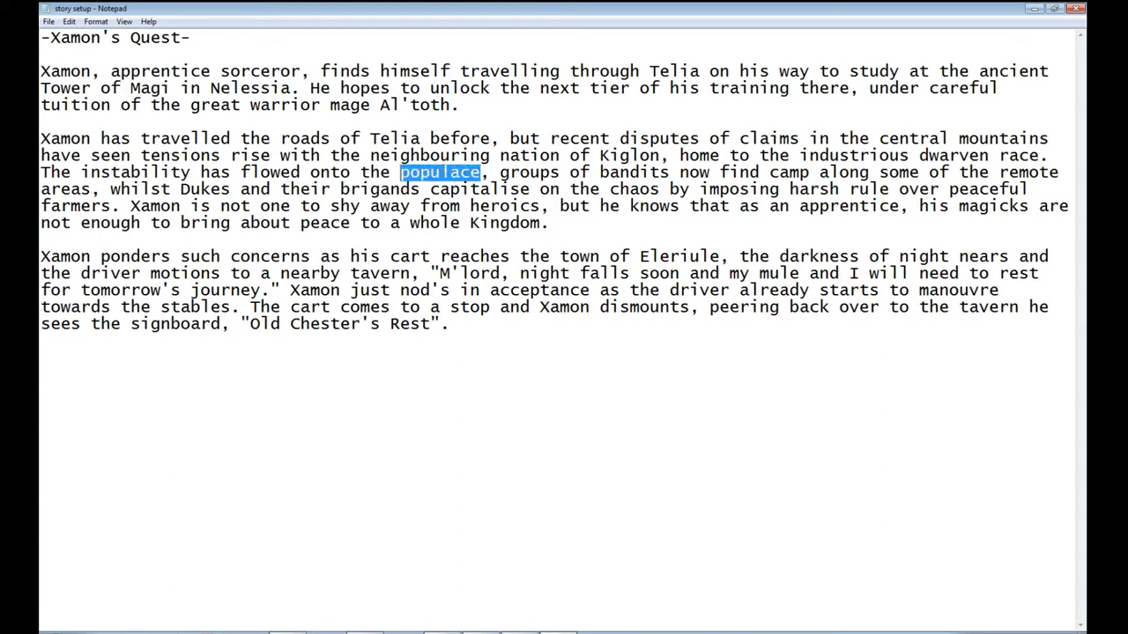
left_click(401, 172)
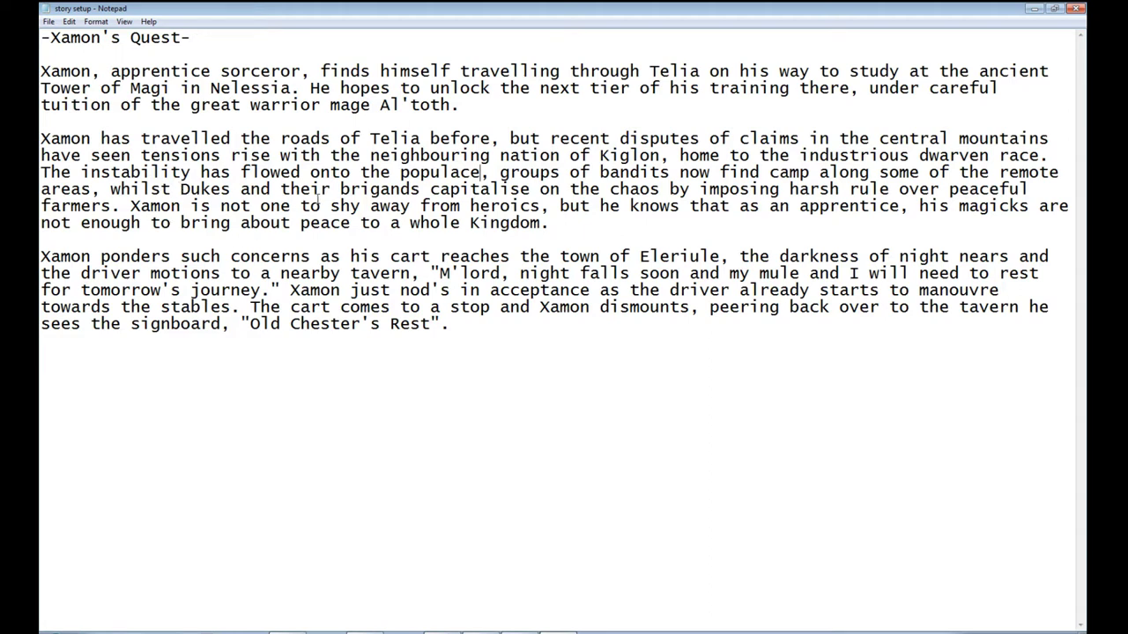
left_click_drag(342, 189, 432, 189)
left_click(380, 194)
left_click_drag(344, 188, 416, 188)
left_click(430, 188)
Examine the closing sentence of the second paragraph about Xamon's heroics and his limits as an apprentice
left_click_drag(130, 206, 181, 206)
left_click(215, 226)
left_click_drag(261, 206, 545, 225)
left_click(551, 223)
left_click_drag(567, 208, 825, 232)
left_click(825, 231)
left_click(124, 206)
left_click_drag(124, 206, 548, 223)
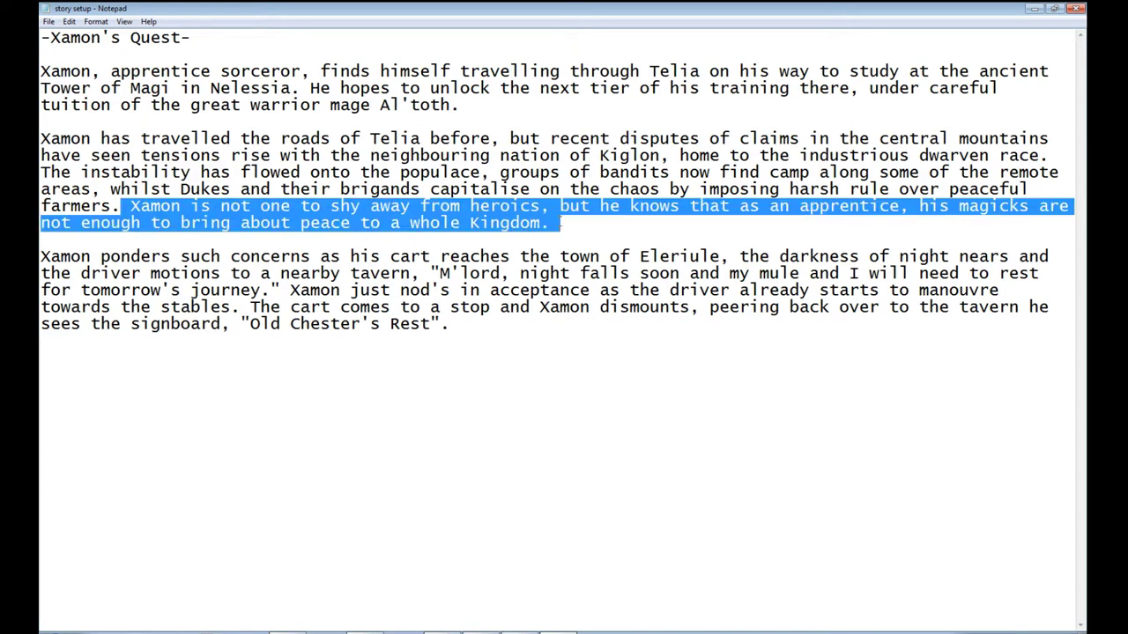
left_click(538, 240)
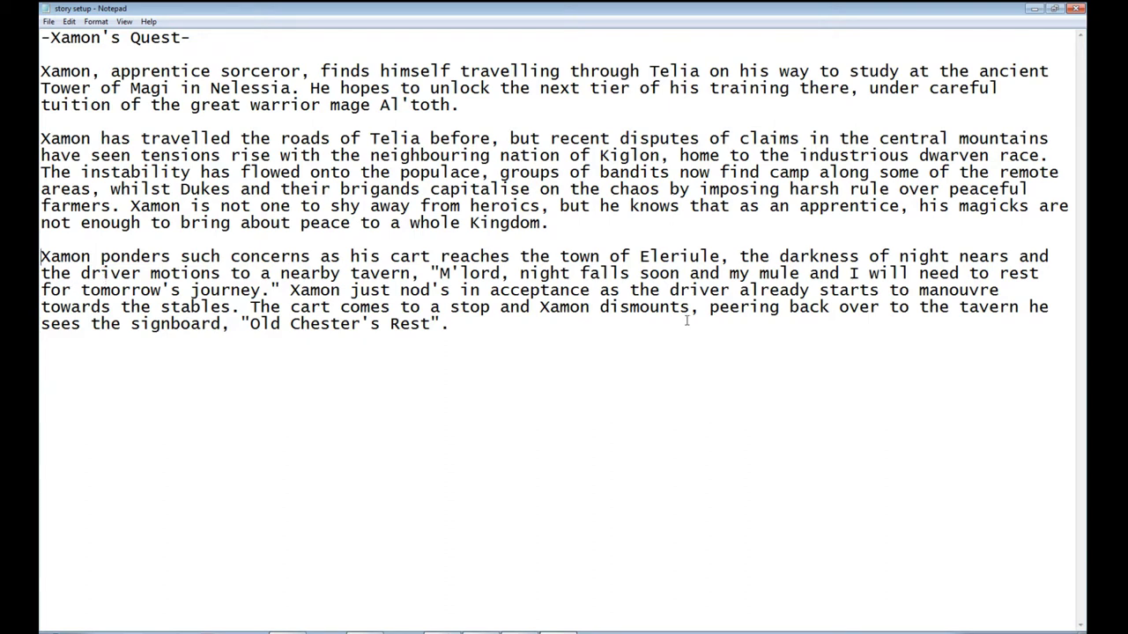
Examine the town name Eleriule and the cart driver's spoken line in the third paragraph
mouse_move(727, 251)
left_mouse_down()
mouse_move(639, 255)
mouse_move(722, 257)
left_mouse_up()
left_click(640, 255)
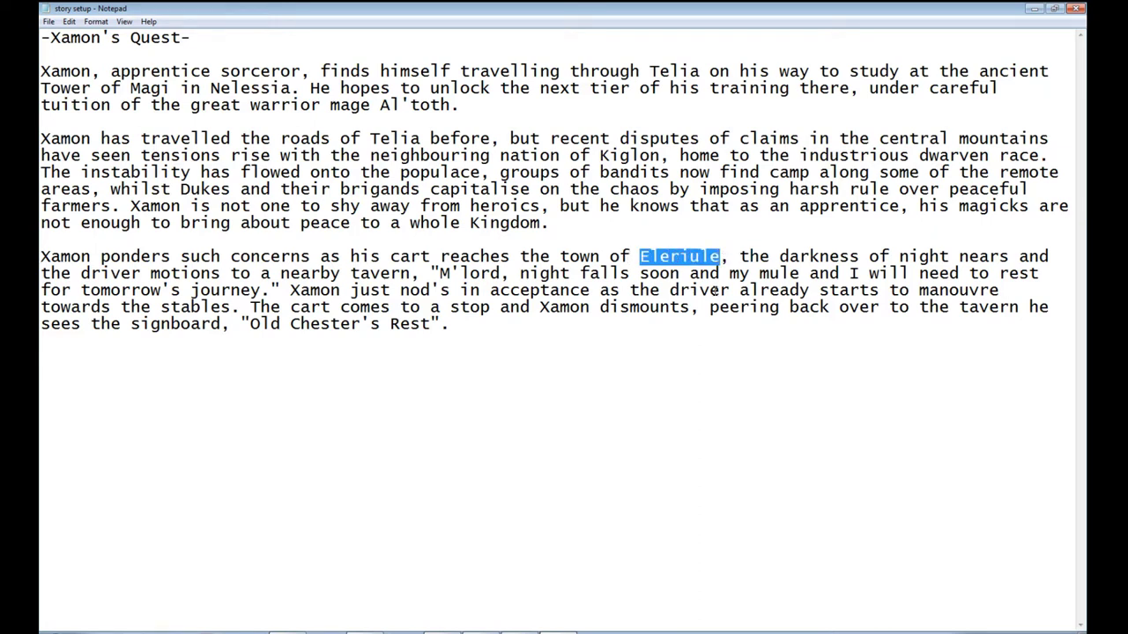
left_click(741, 257)
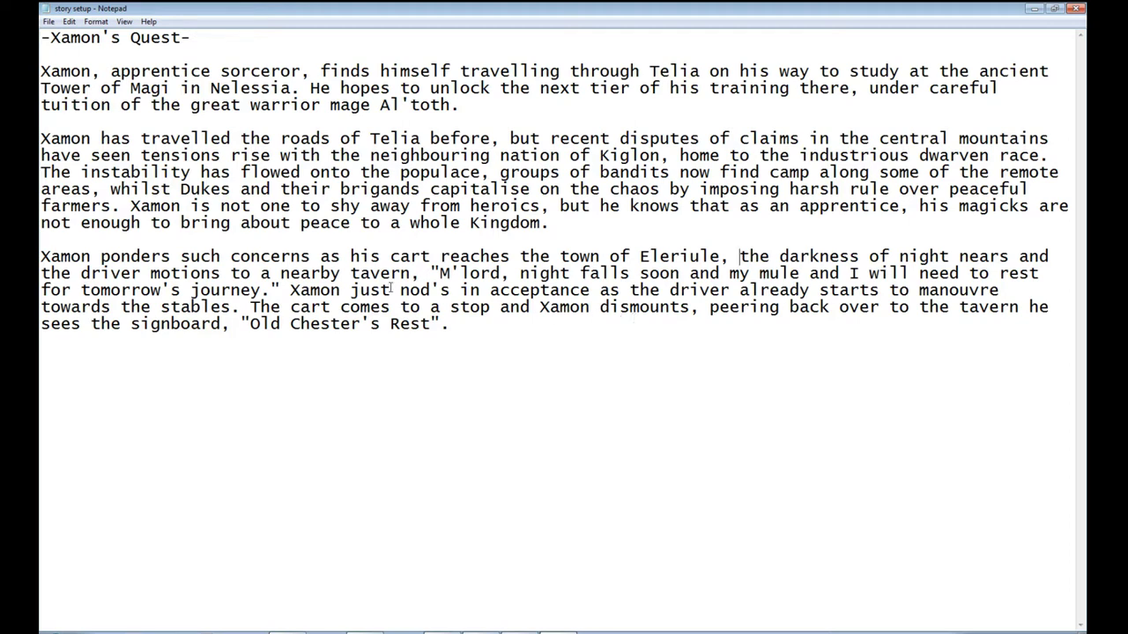
mouse_move(438, 274)
left_mouse_down()
mouse_move(243, 307)
mouse_move(220, 291)
mouse_move(438, 274)
left_mouse_up()
left_click(301, 288)
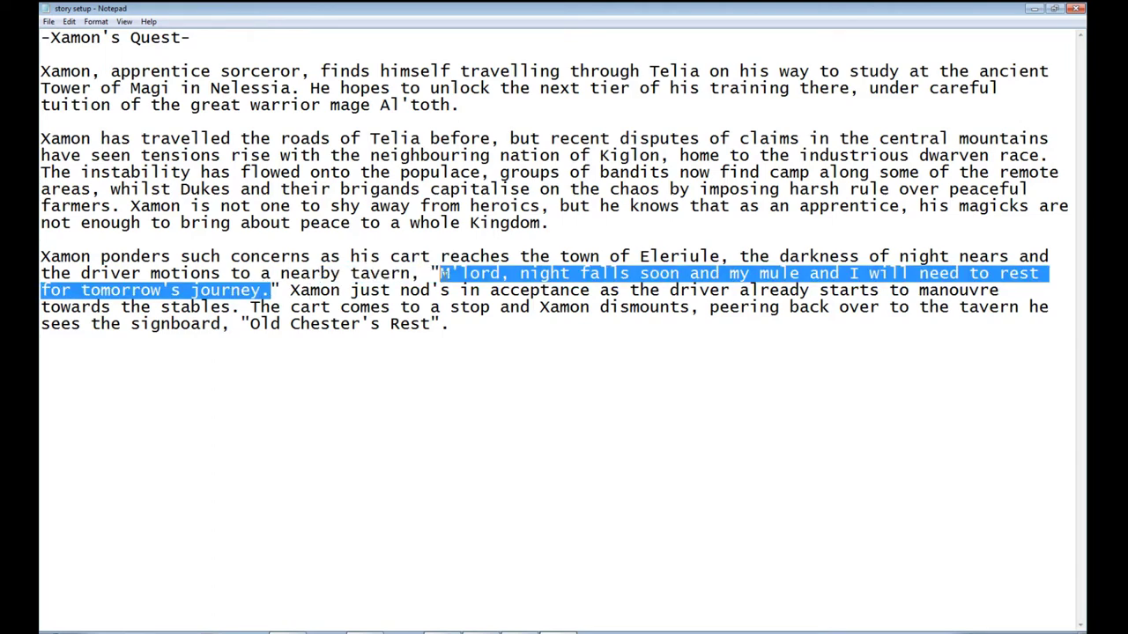
left_click(438, 408)
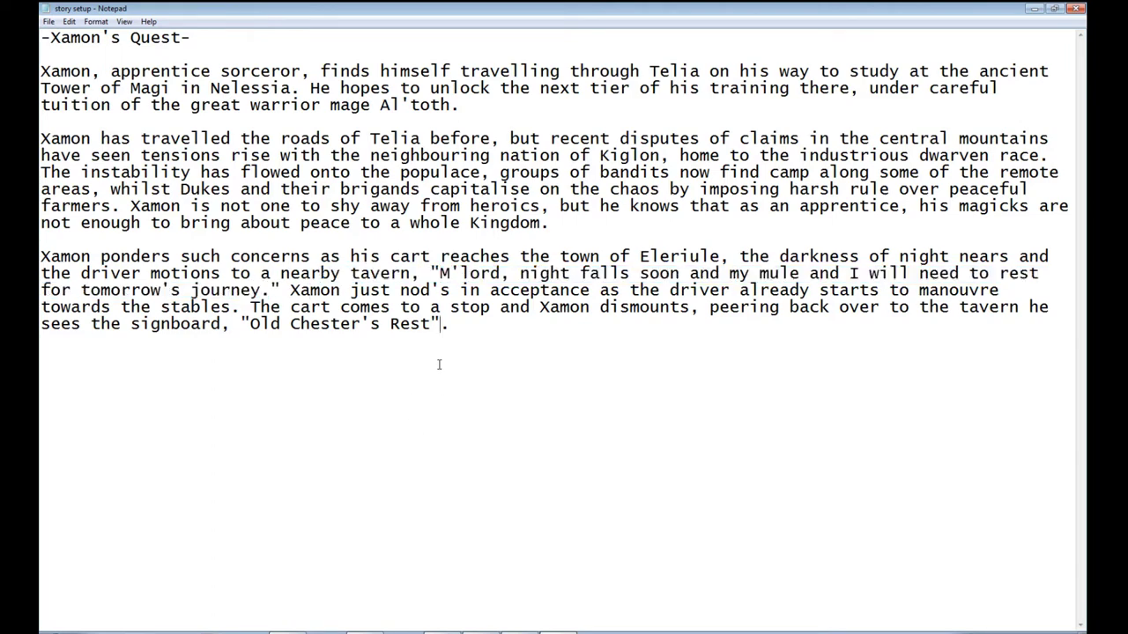
Examine the third paragraph's phrase "Xamon just nod's in acceptance", focusing on the word "nod's"
left_click_drag(287, 290, 479, 291)
left_click(460, 324)
left_click_drag(349, 291, 587, 303)
left_click(507, 343)
left_click_drag(289, 291, 592, 292)
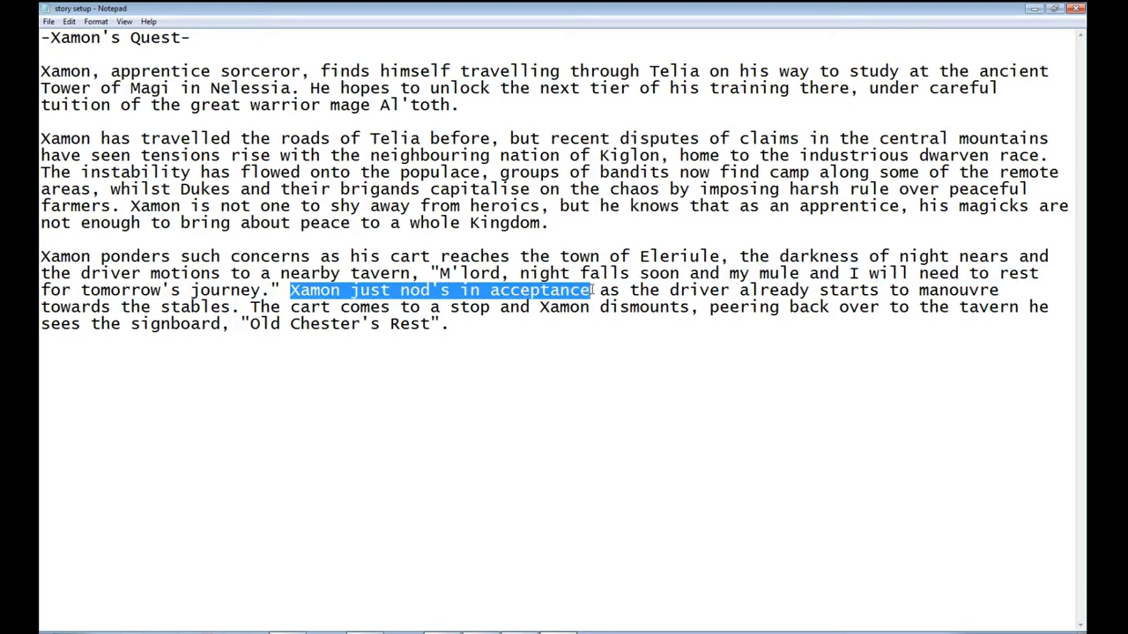
left_click(590, 291)
mouse_move(590, 290)
left_mouse_down()
mouse_move(391, 306)
mouse_move(287, 291)
mouse_move(590, 290)
left_mouse_up()
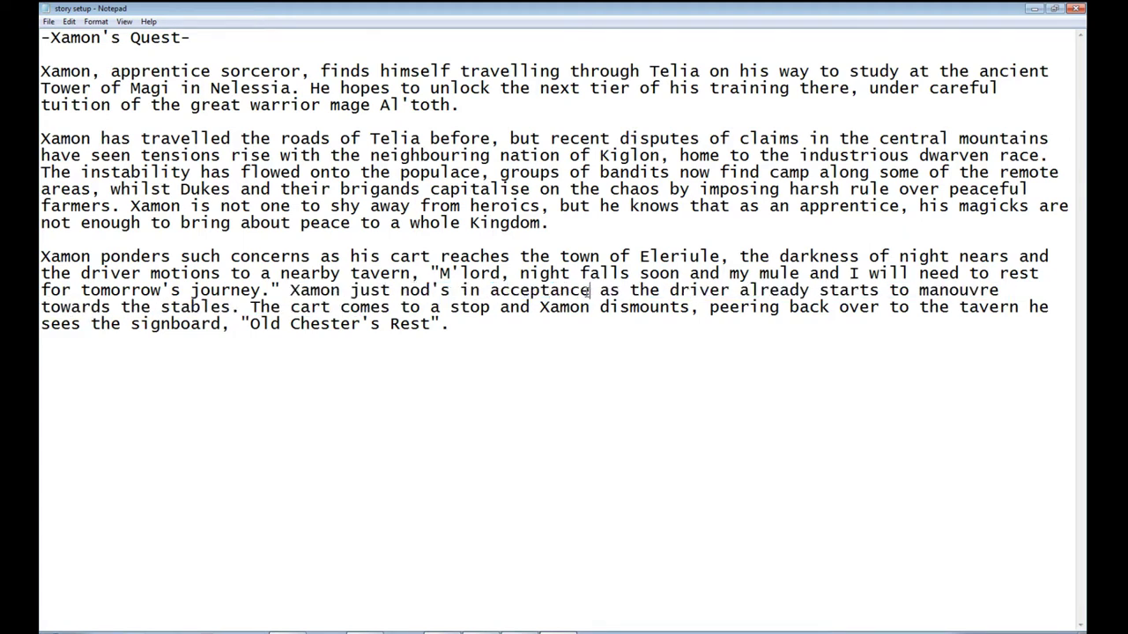
left_click_drag(399, 291, 451, 291)
left_click(391, 296)
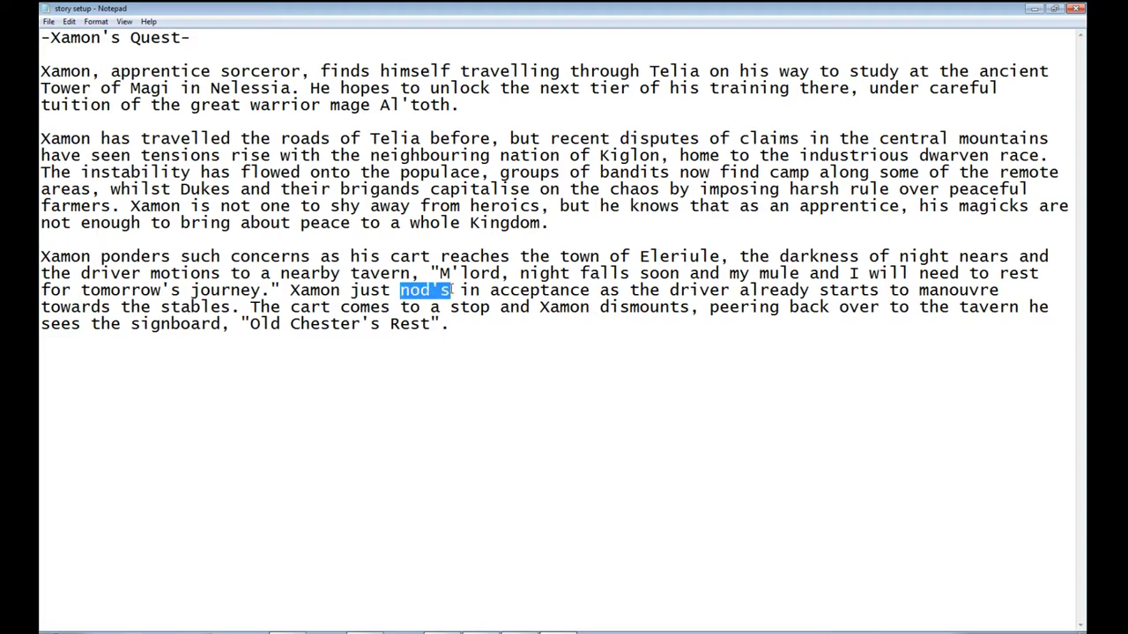
left_click(501, 325)
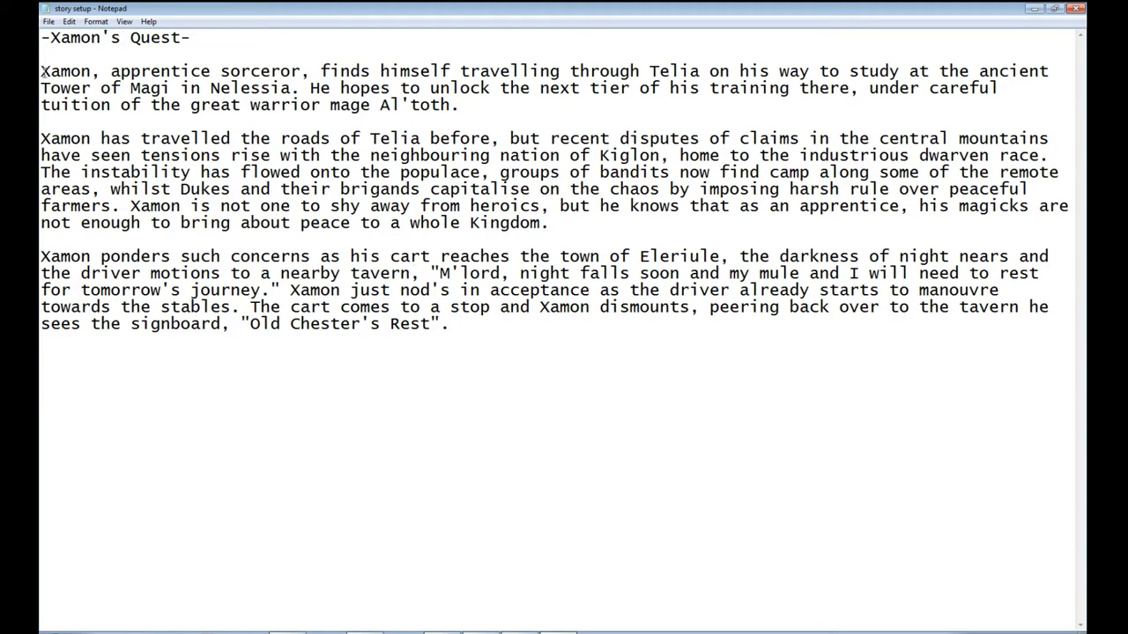
Review the whole Xamon's Quest text and the breaks between its three paragraphs
left_click_drag(41, 72, 501, 340)
left_click(501, 339)
left_click(440, 411)
left_click_drag(460, 105, 511, 111)
left_click_drag(467, 132, 467, 134)
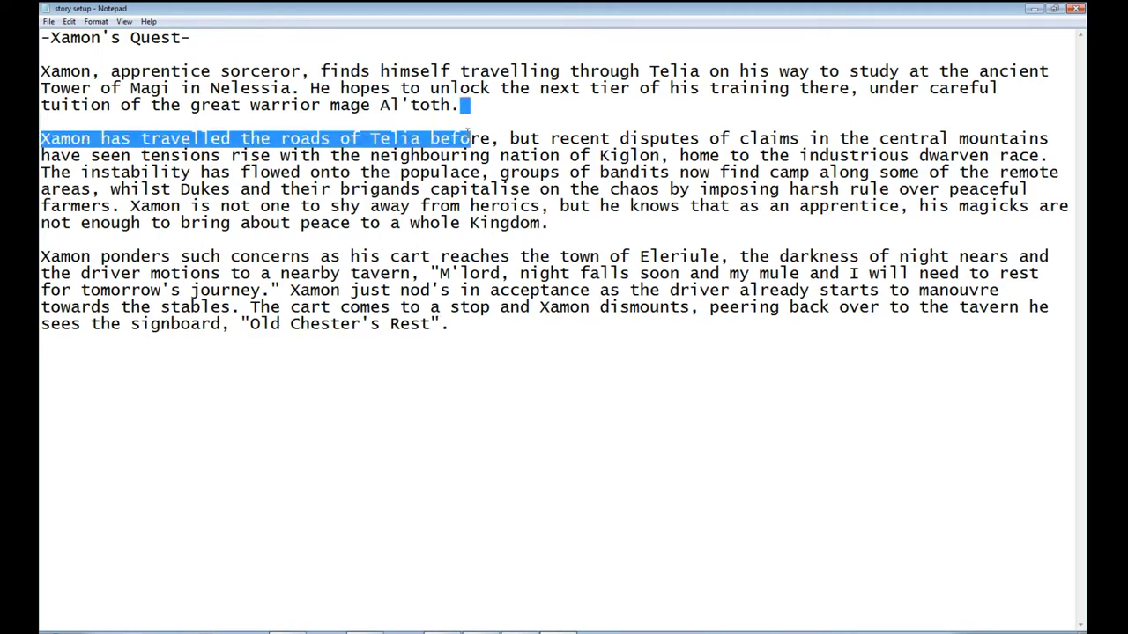
left_click(554, 222)
left_click_drag(553, 222, 556, 247)
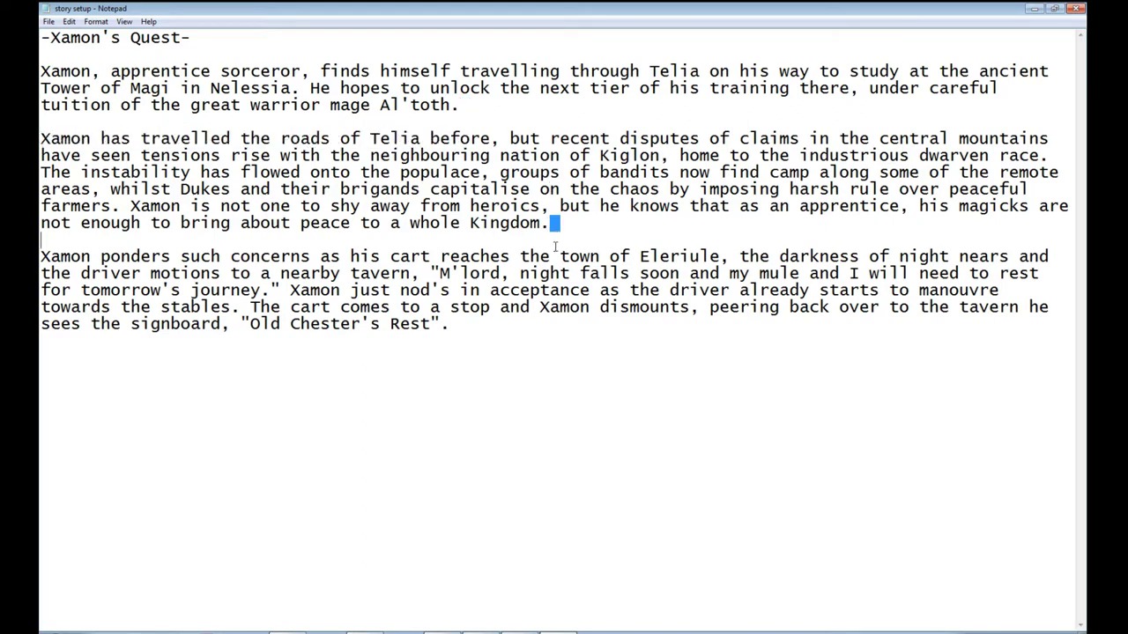
left_click(464, 325)
Switch to the RPGFROMSCRATCH project in Unity and enlarge the game view by shrinking the Project and Inspector areas
left_click(288, 631)
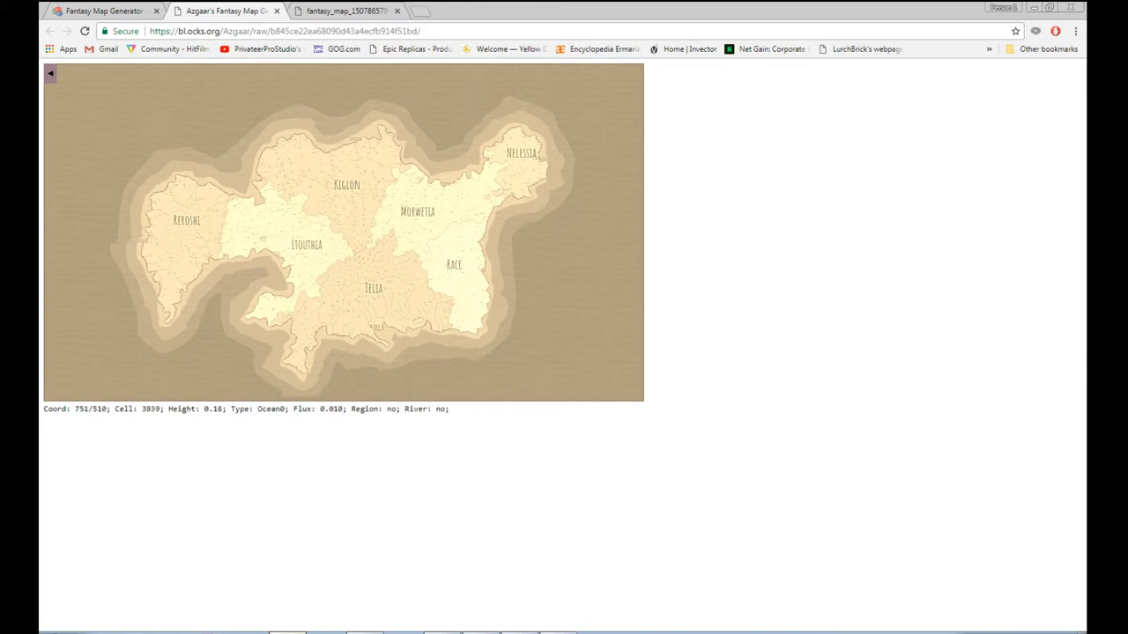
key("alt+Tab")
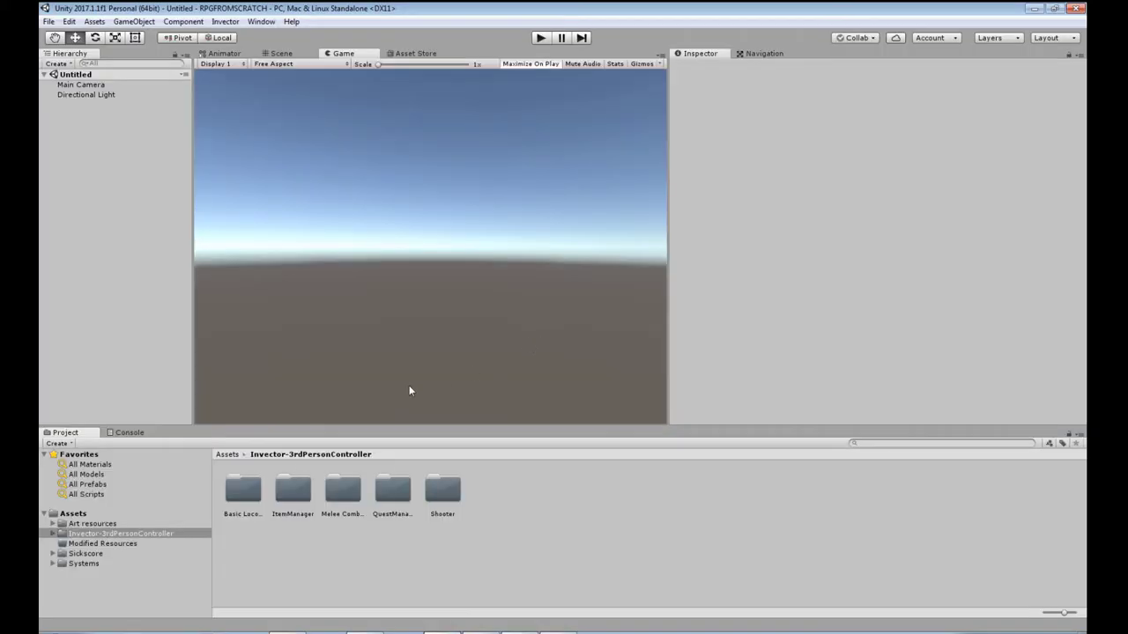
left_click_drag(289, 424, 295, 404)
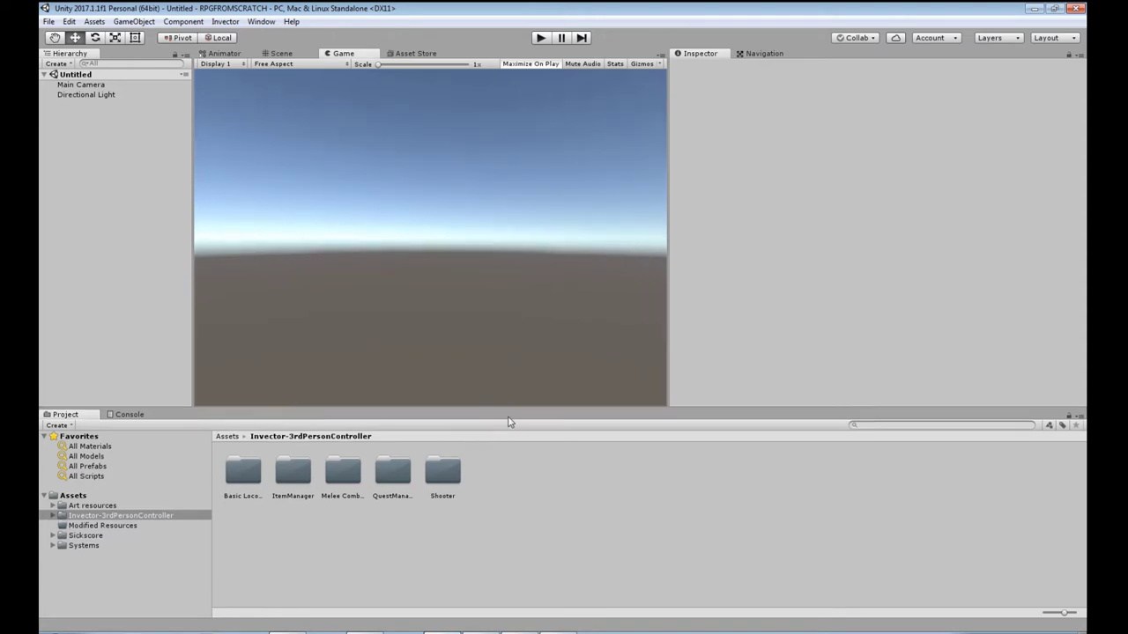
left_click_drag(514, 407, 512, 452)
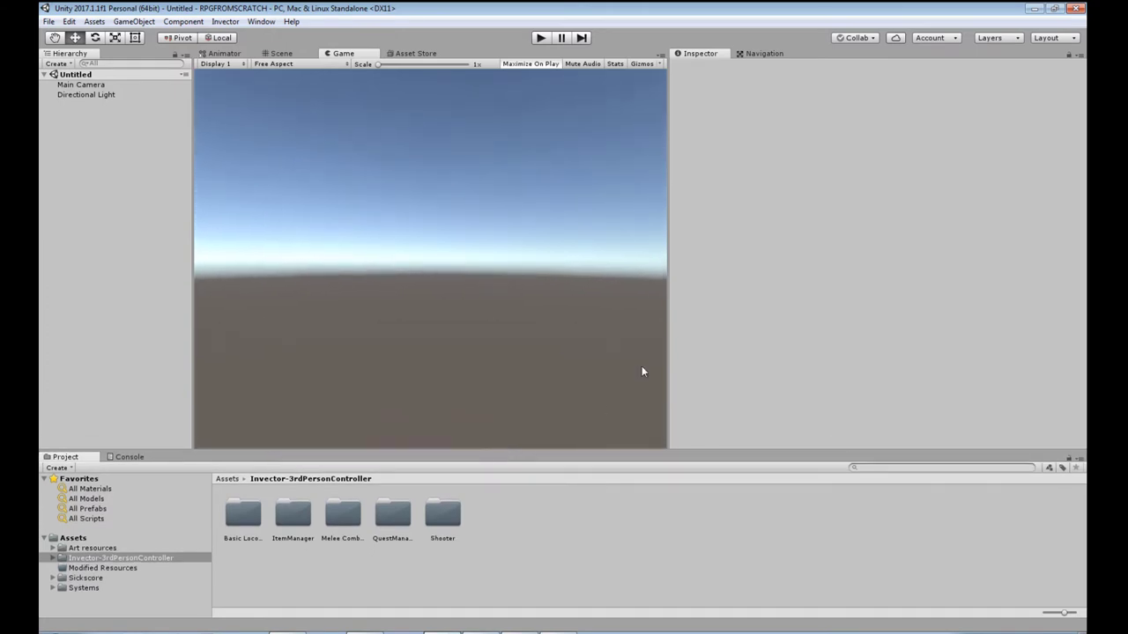
left_click_drag(670, 325, 775, 324)
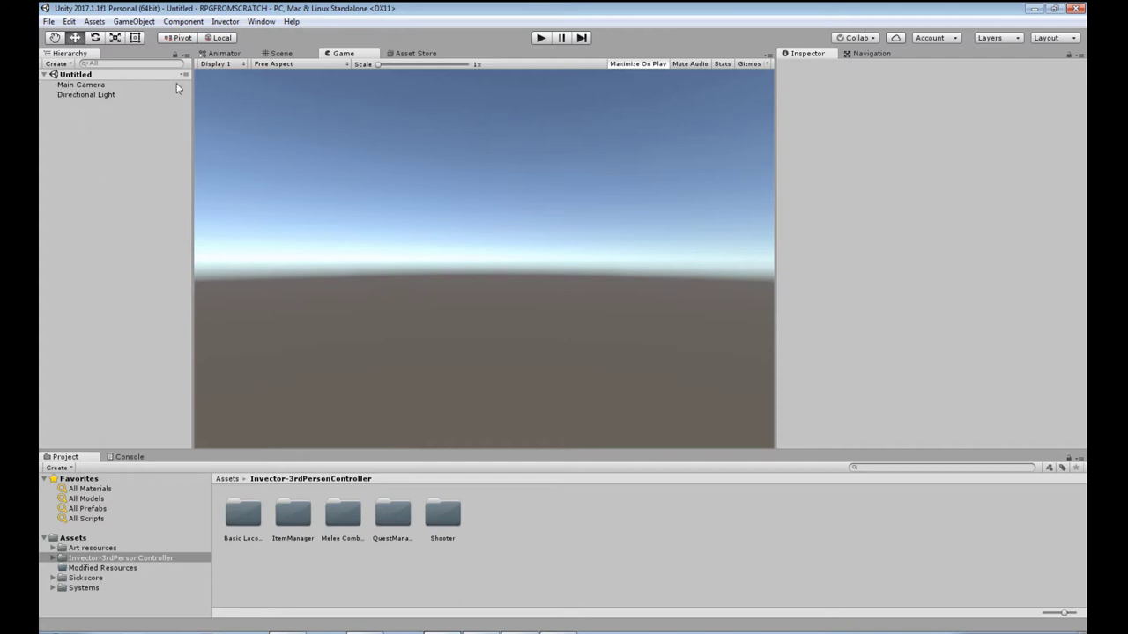
right_click(124, 147)
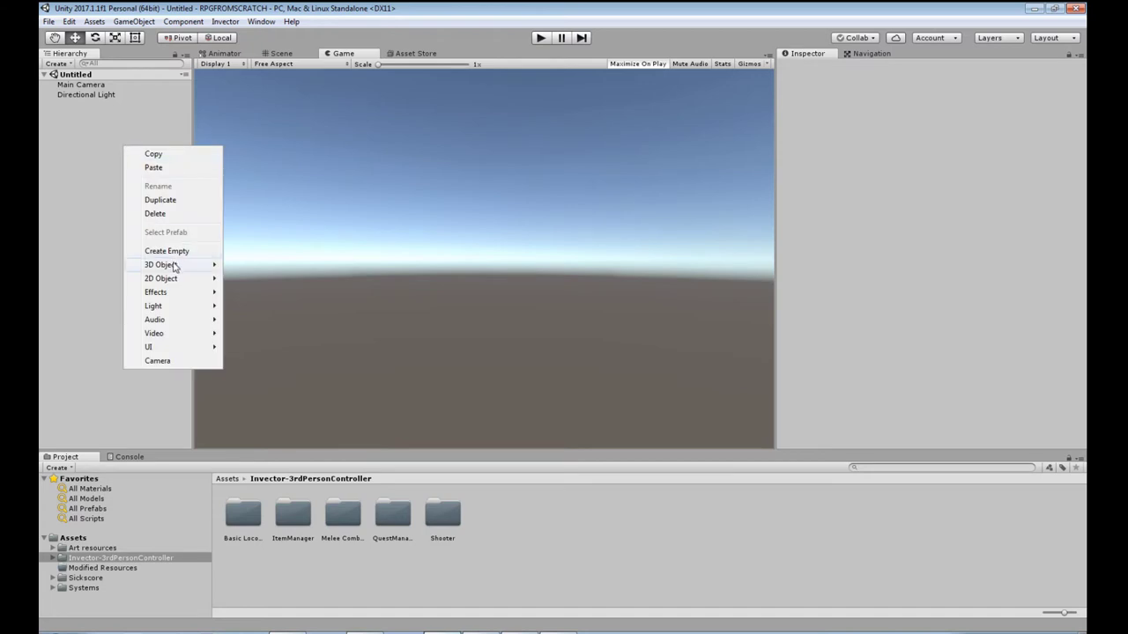
left_click(185, 76)
left_click(185, 76)
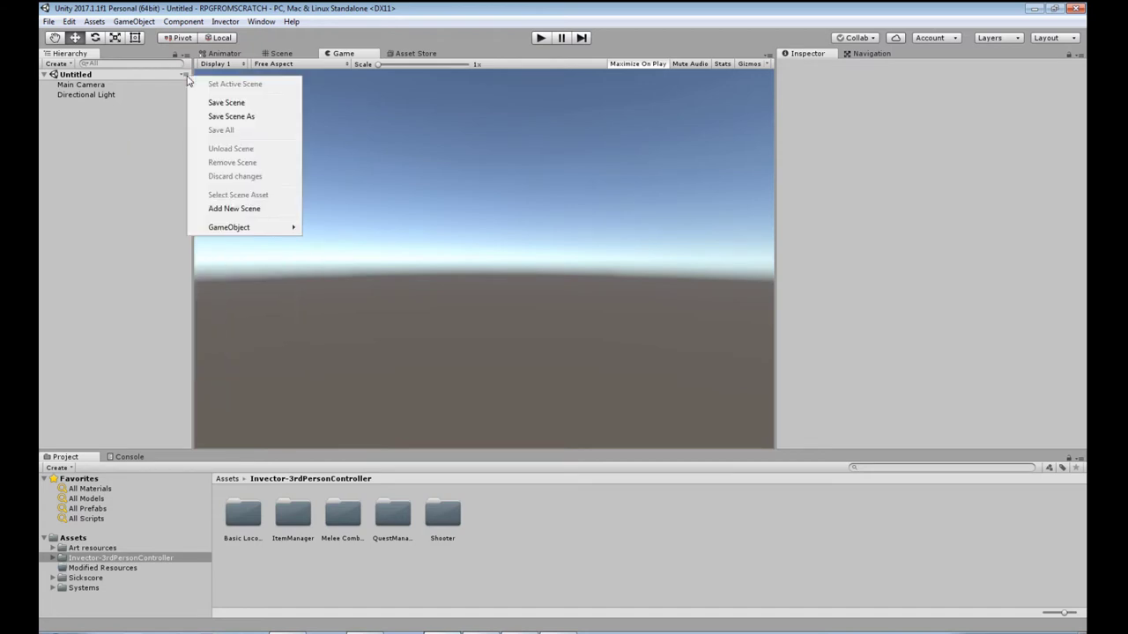
mouse_move(225, 228)
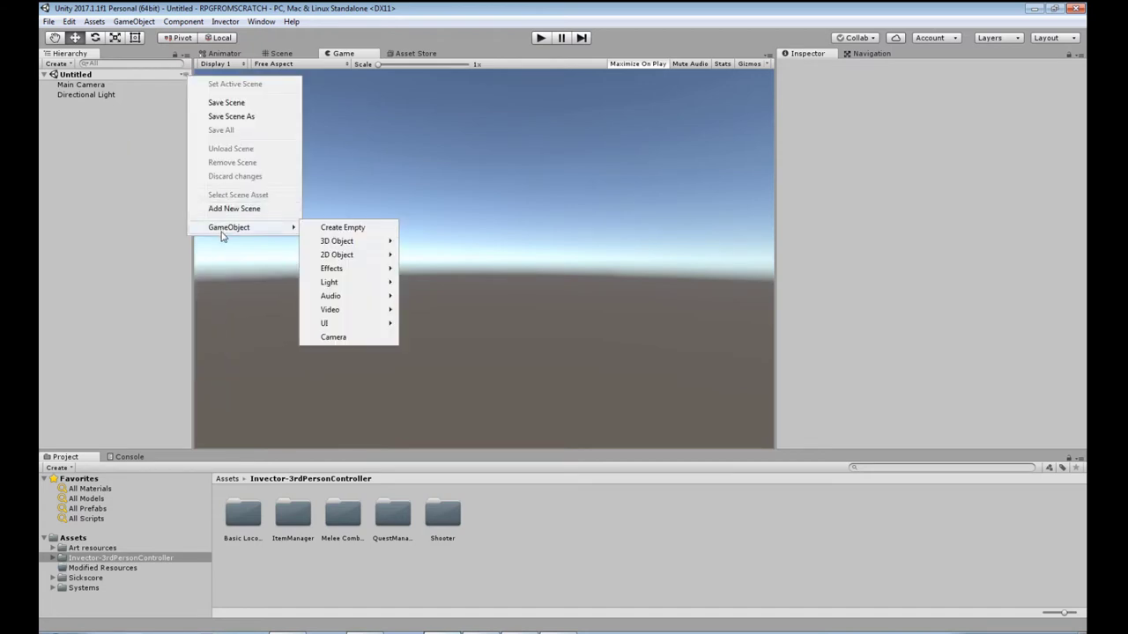
left_click(86, 211)
Add a 3D Terrain object to the untitled scene and show it in the Scene view
left_click(60, 64)
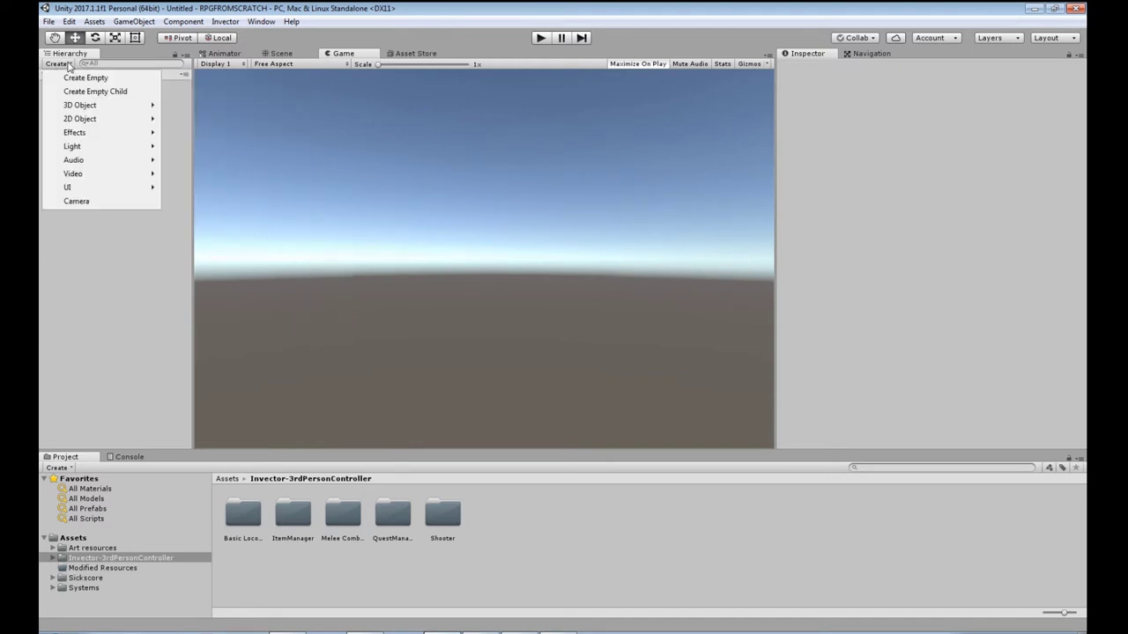
mouse_move(103, 109)
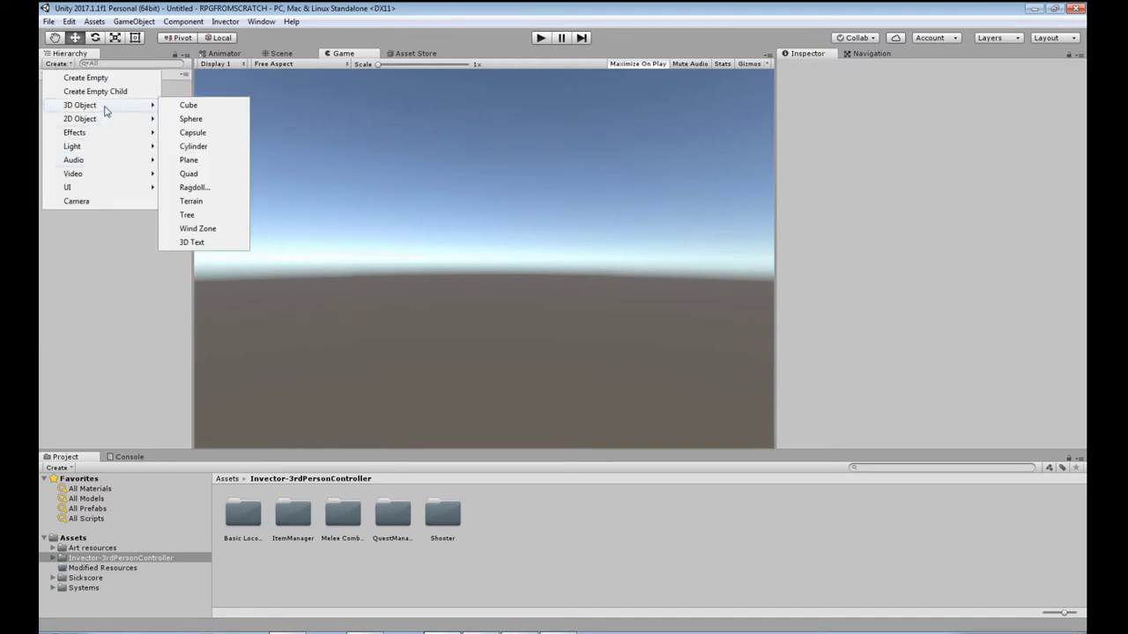
left_click(209, 203)
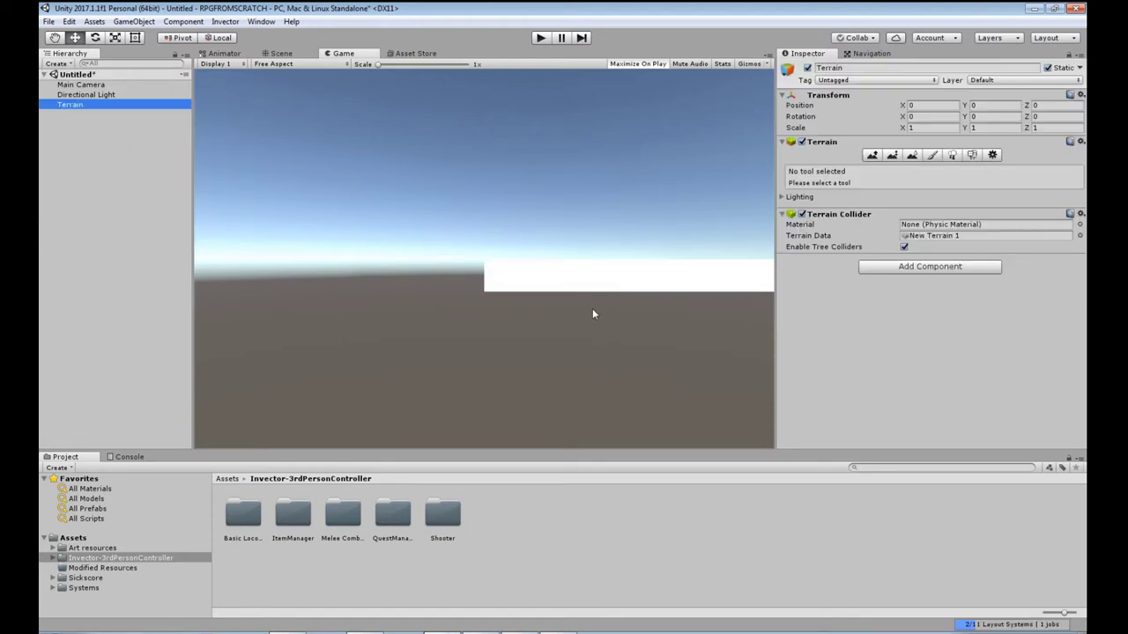
left_click(282, 55)
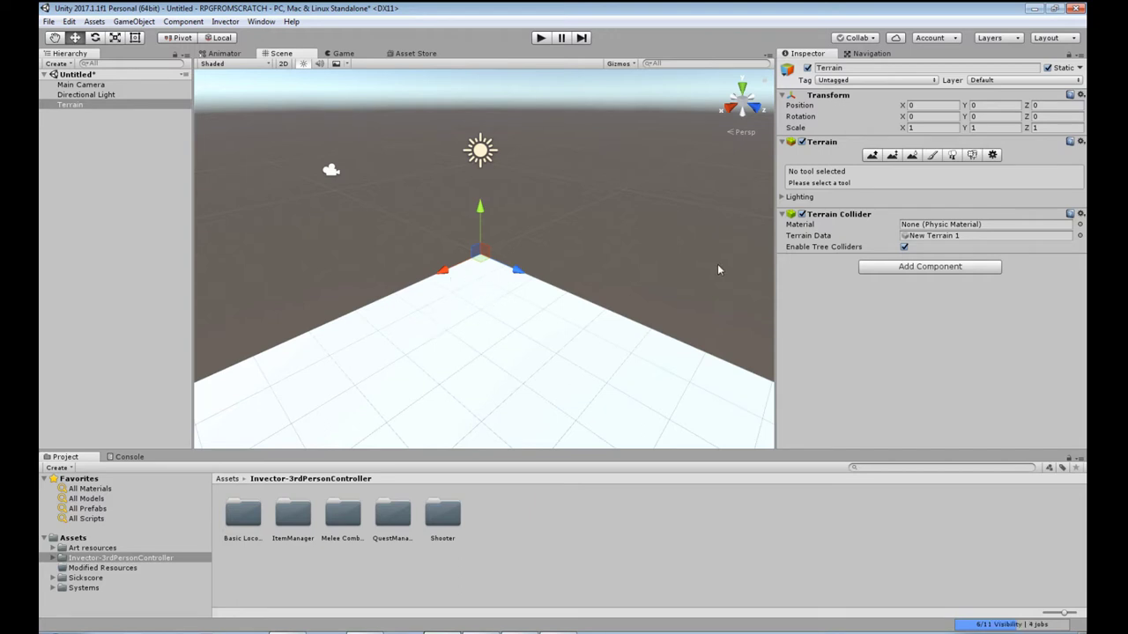
Open the new terrain's settings and examine its resolution values, including width, length and height
left_click(992, 156)
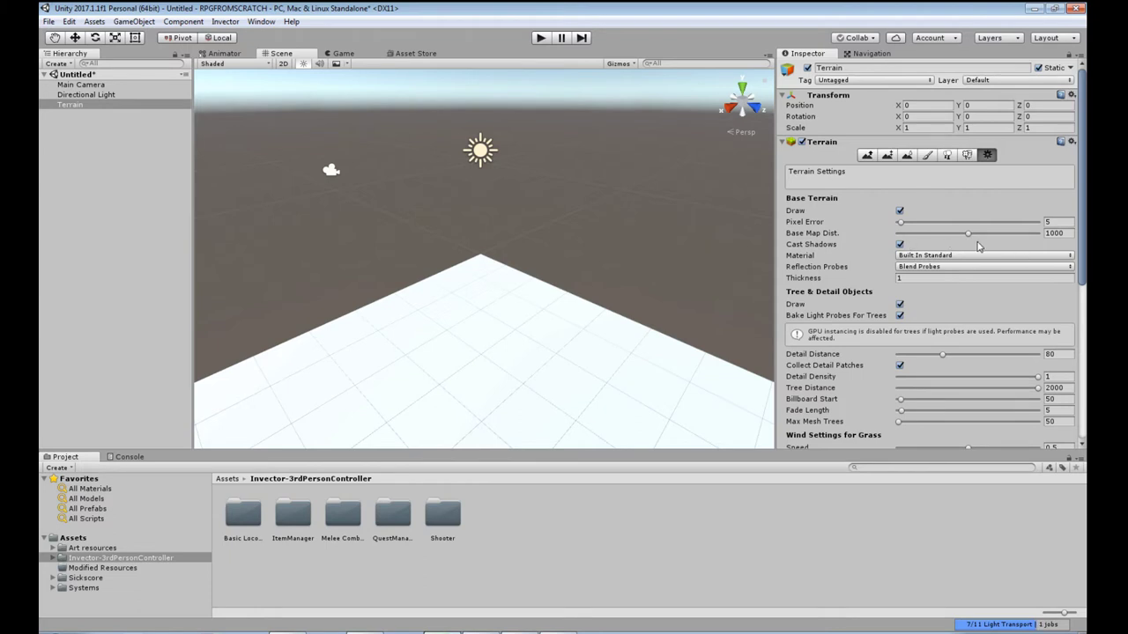
scroll(977, 246, "down", 5)
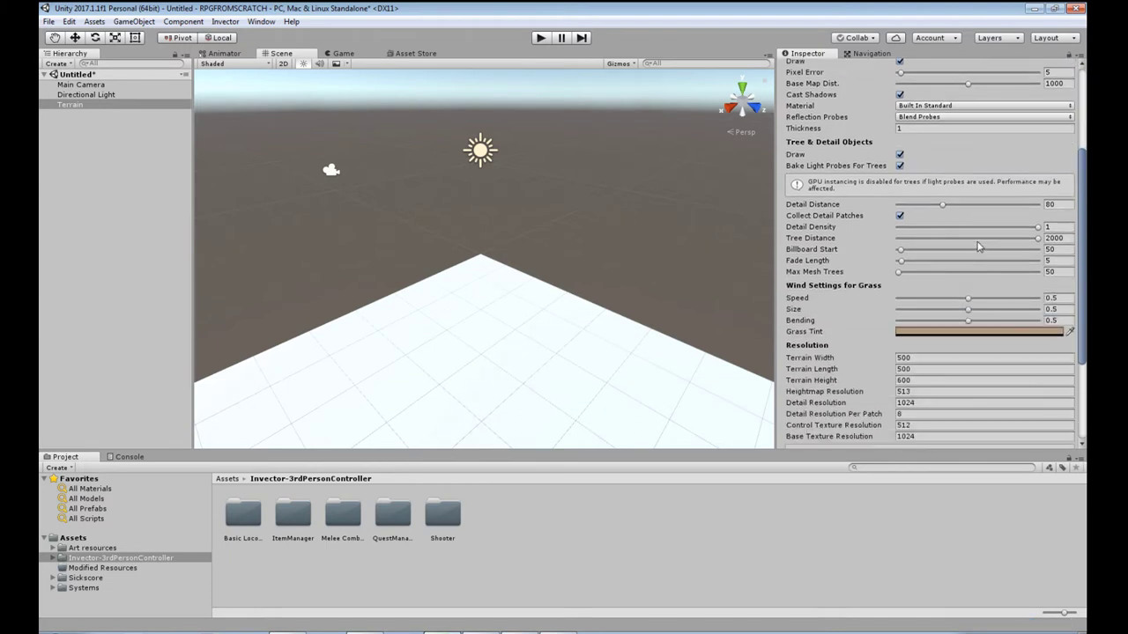
scroll(977, 245, "down", 1)
scroll(834, 325, "down", 1)
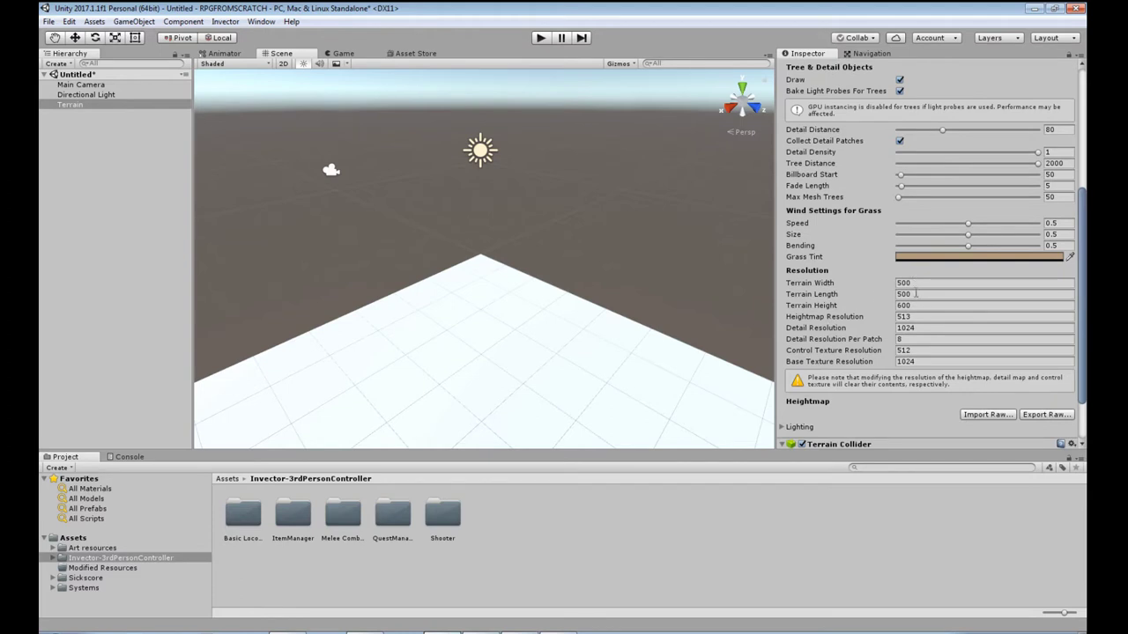
left_click(76, 106)
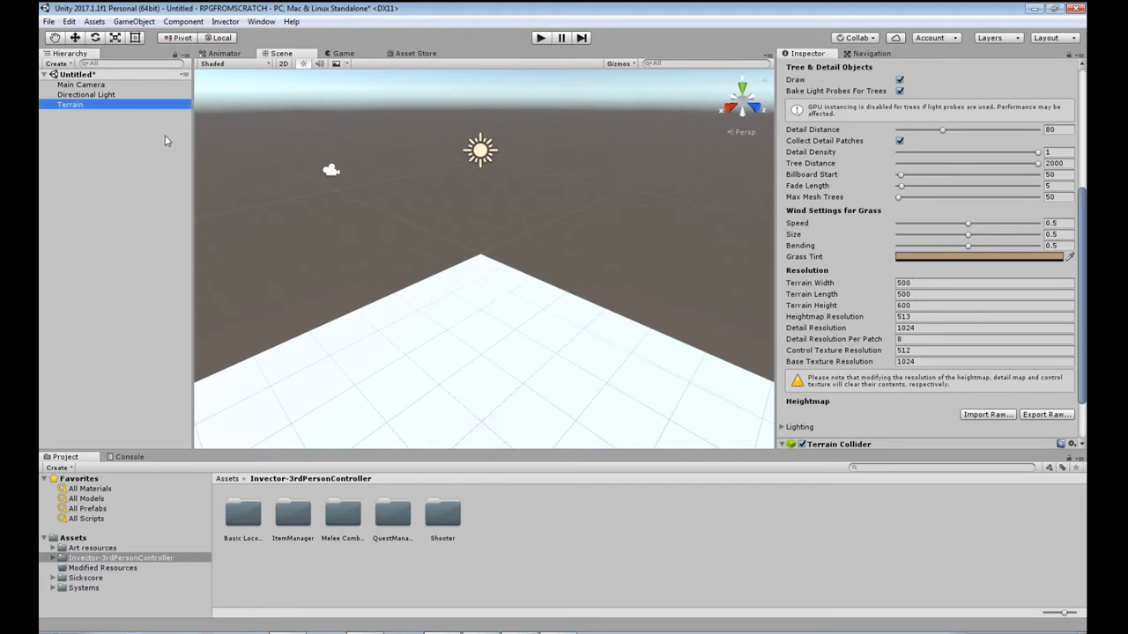
left_click(488, 289)
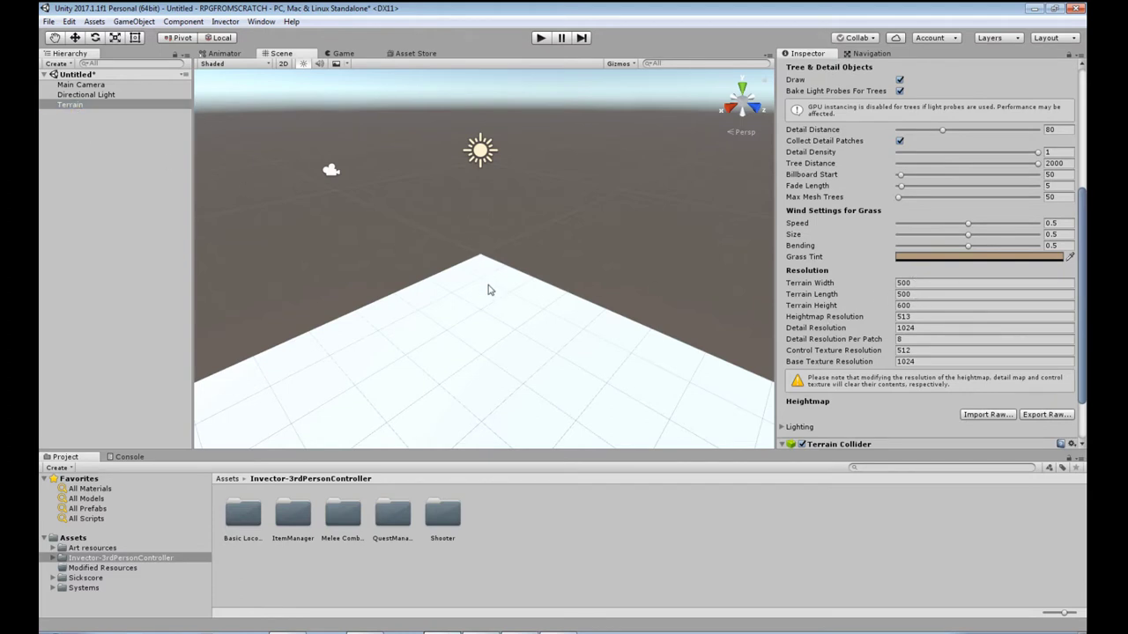
Centre the terrain on the world origin by setting its position to X -250 and Z -250
left_click(76, 38)
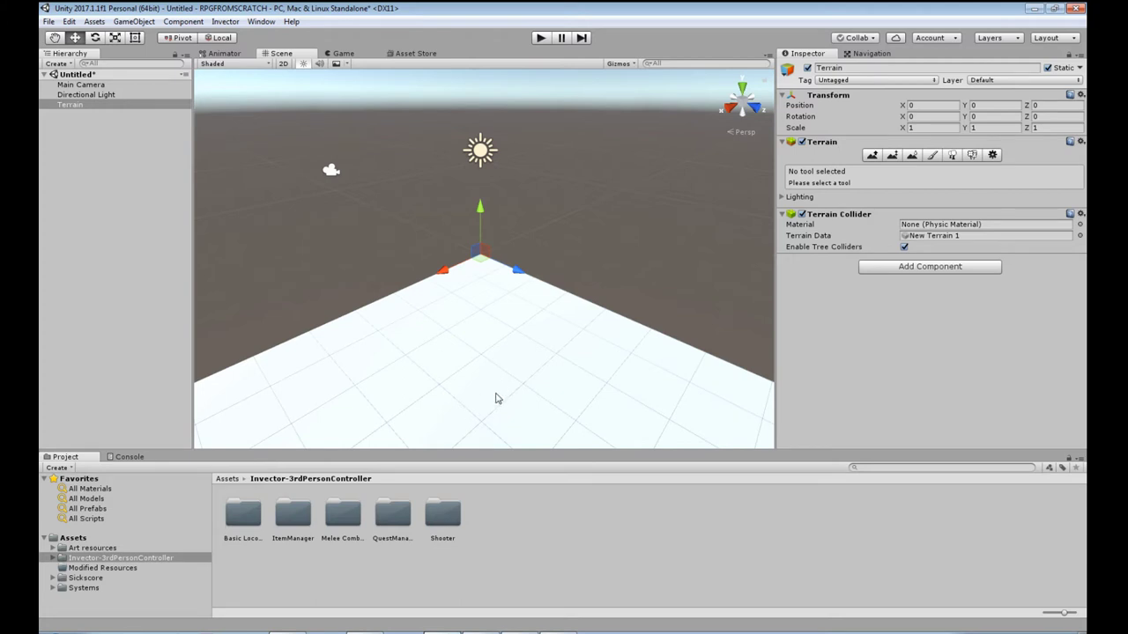
mouse_move(423, 332)
right_mouse_down()
mouse_move(524, 360)
mouse_move(577, 361)
mouse_move(804, 318)
mouse_move(415, 334)
right_mouse_up()
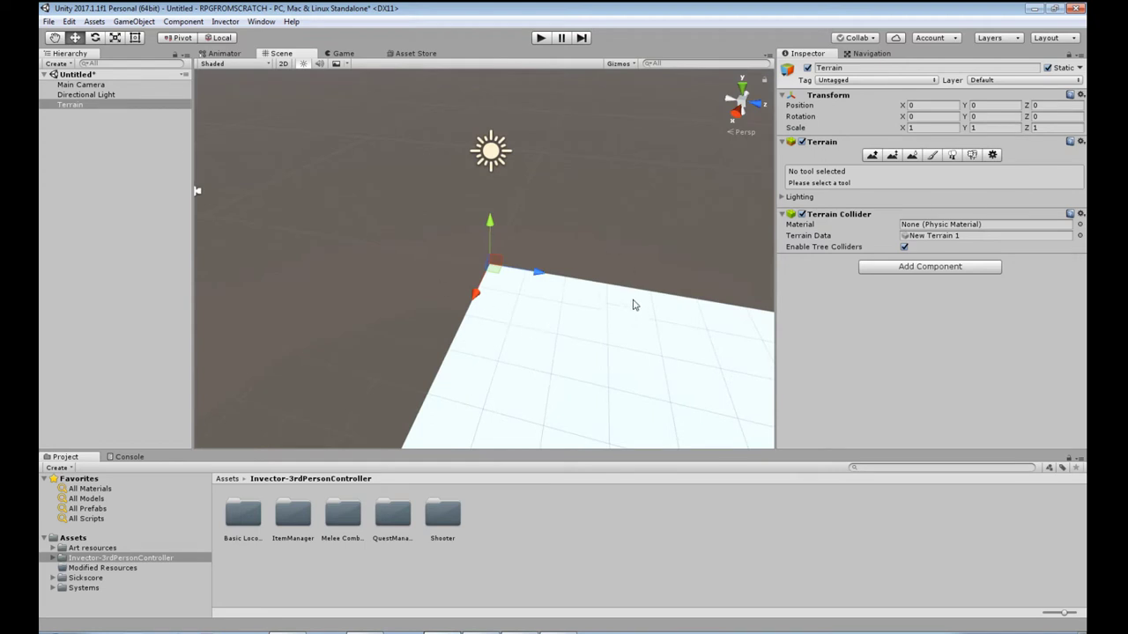
middle_click_drag(635, 302, 559, 277)
left_click(70, 107)
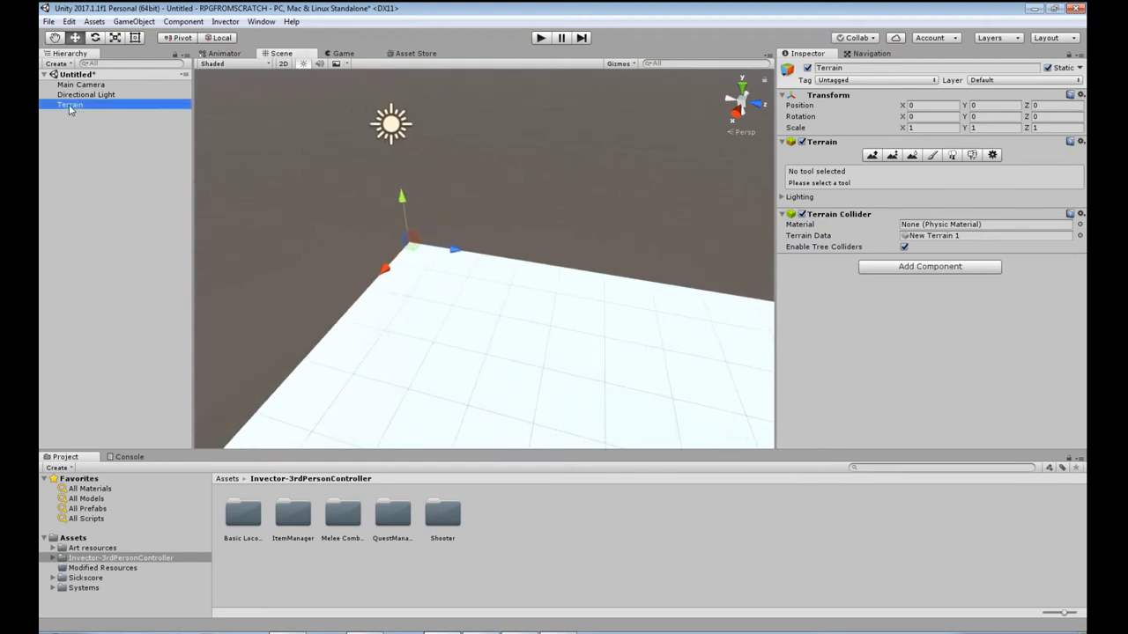
left_click(934, 105)
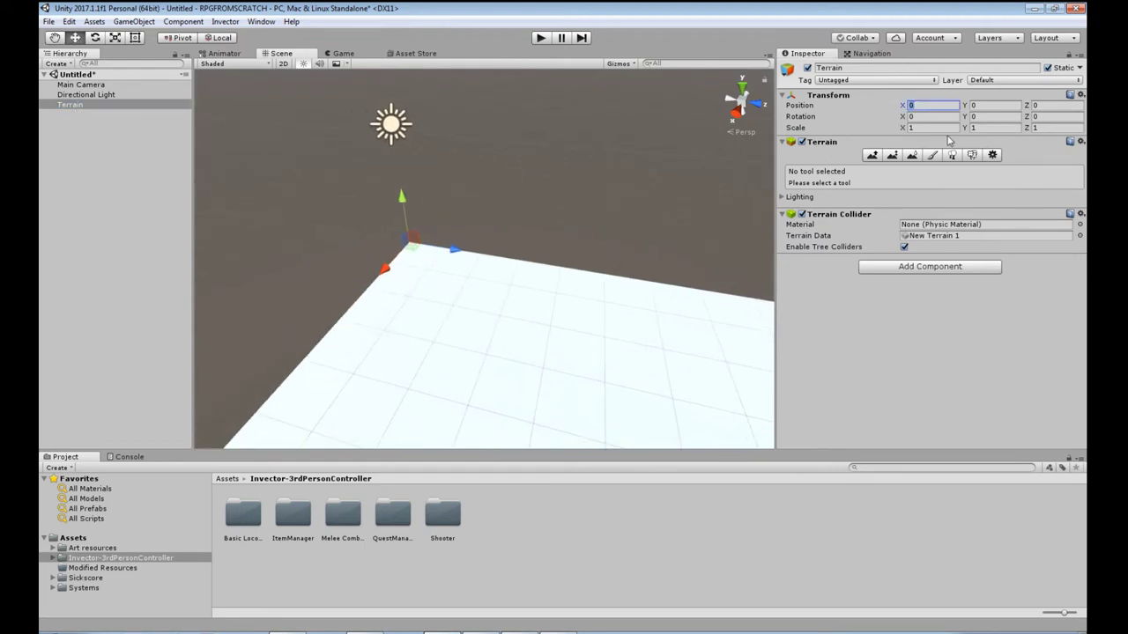
type("-250")
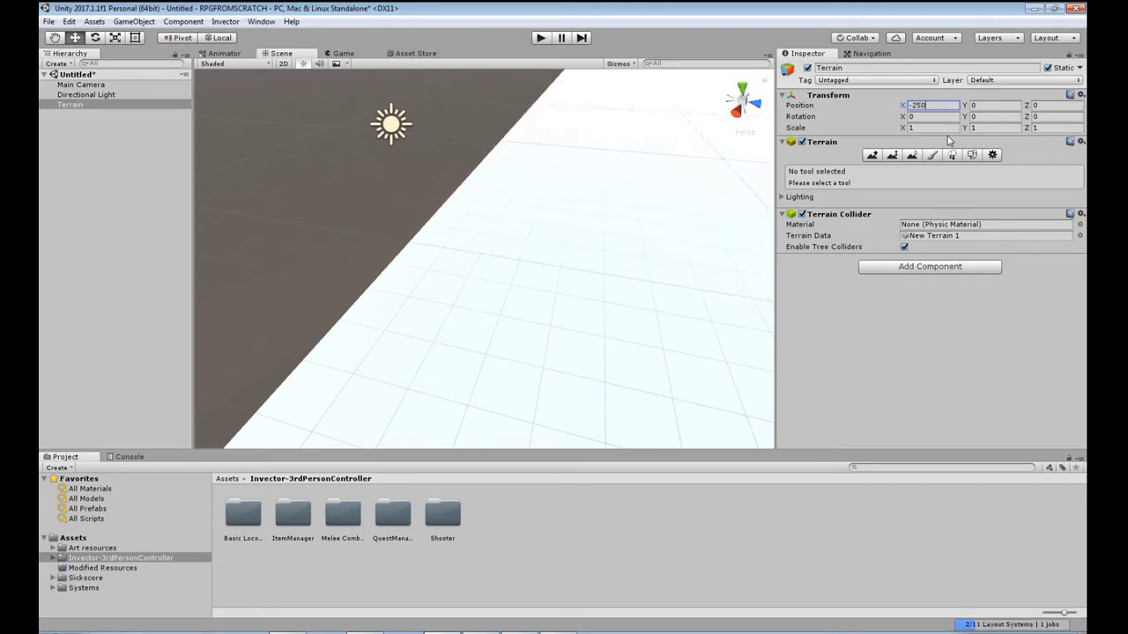
left_click(1046, 106)
type("-250")
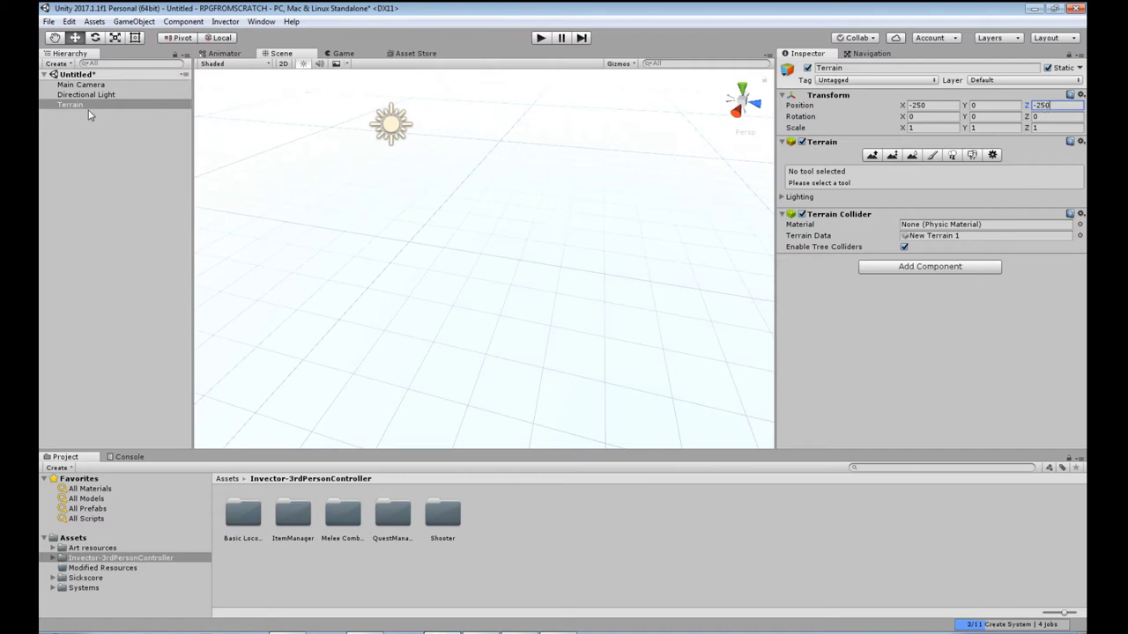
Add a 3D Cube to the scene as a reference object
left_click(79, 86)
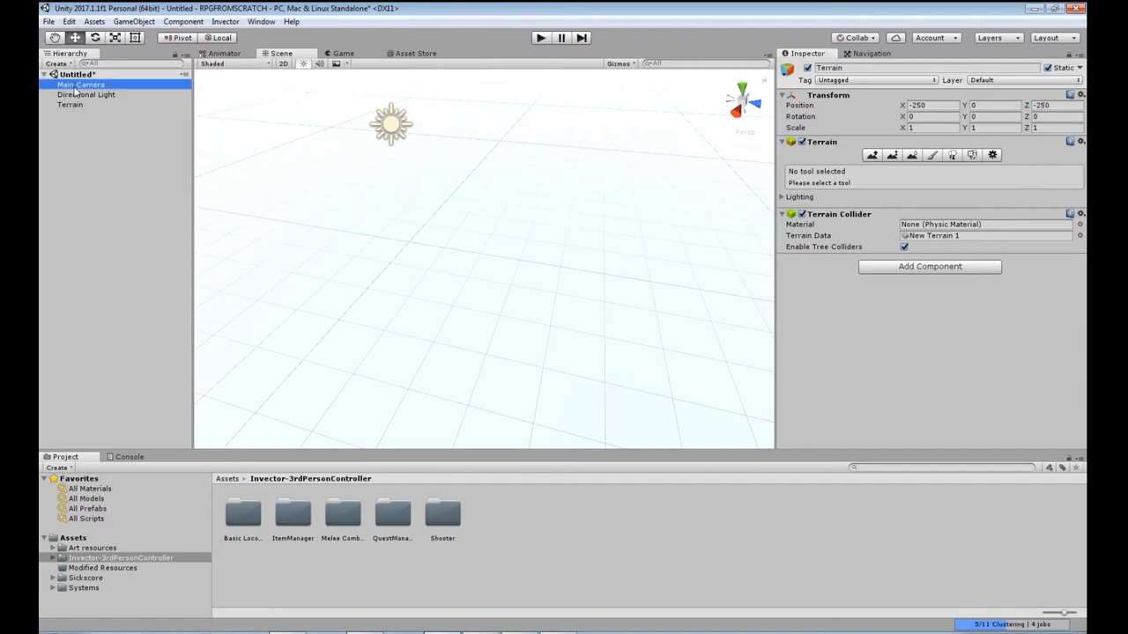
left_click(443, 240)
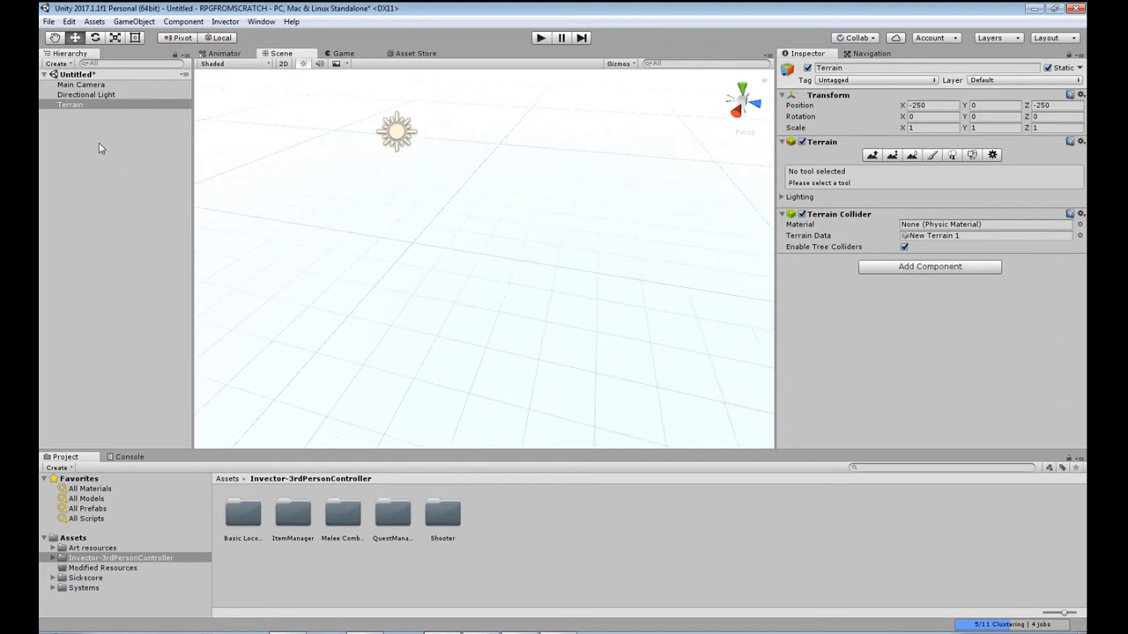
left_click(76, 151)
left_click(57, 64)
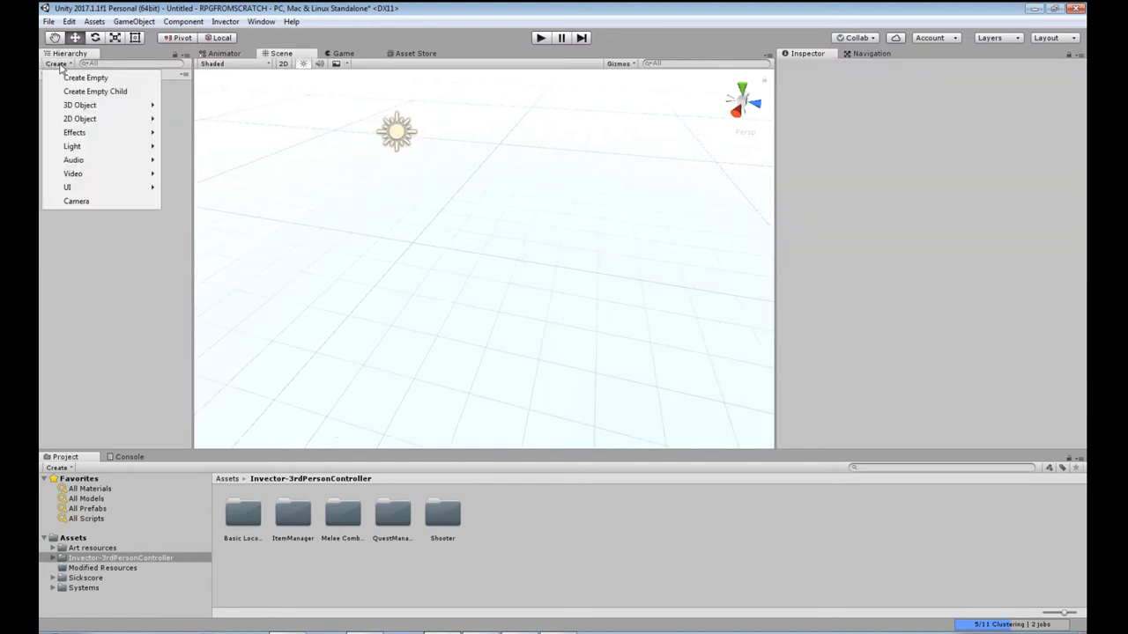
mouse_move(85, 108)
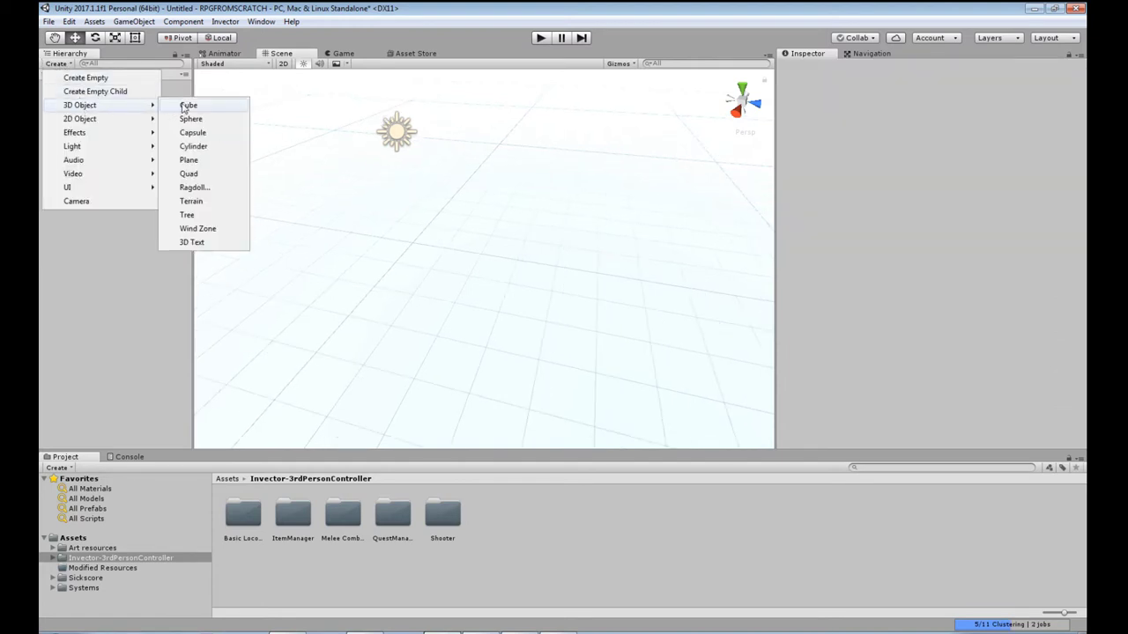
left_click(185, 107)
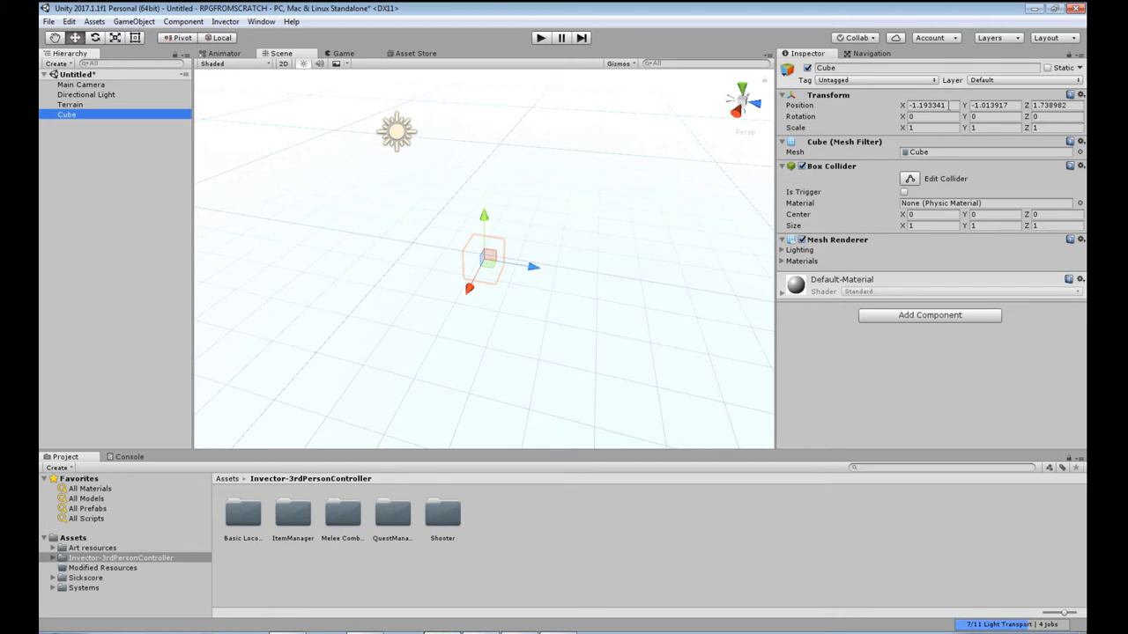
Place the cube at the world origin by setting its X, Y and Z position to 0
left_click(947, 105)
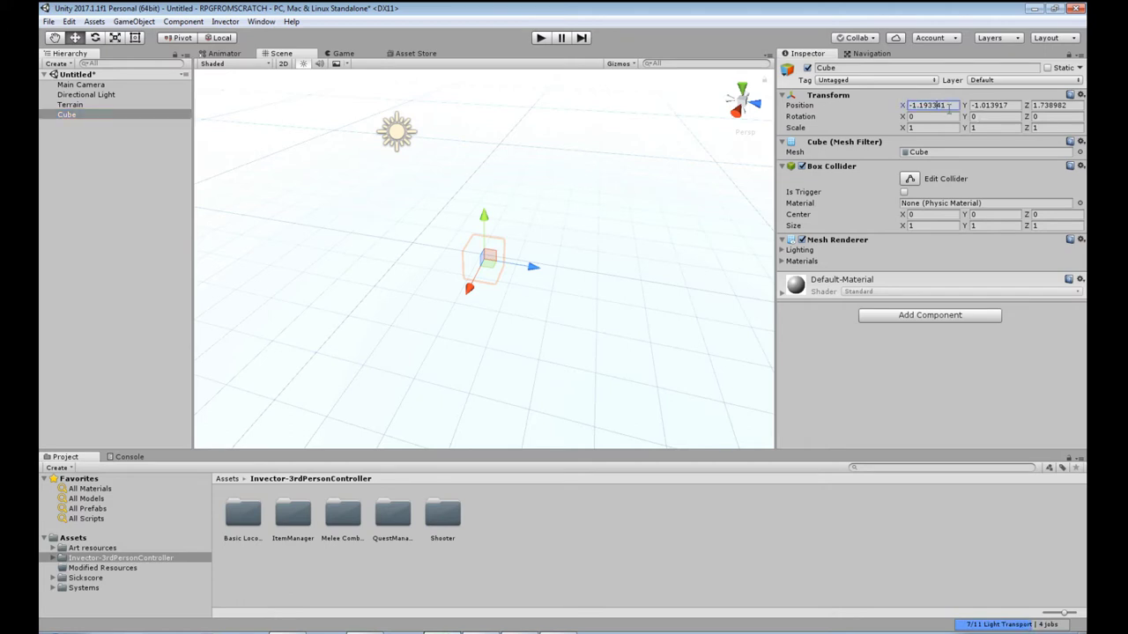
type("0")
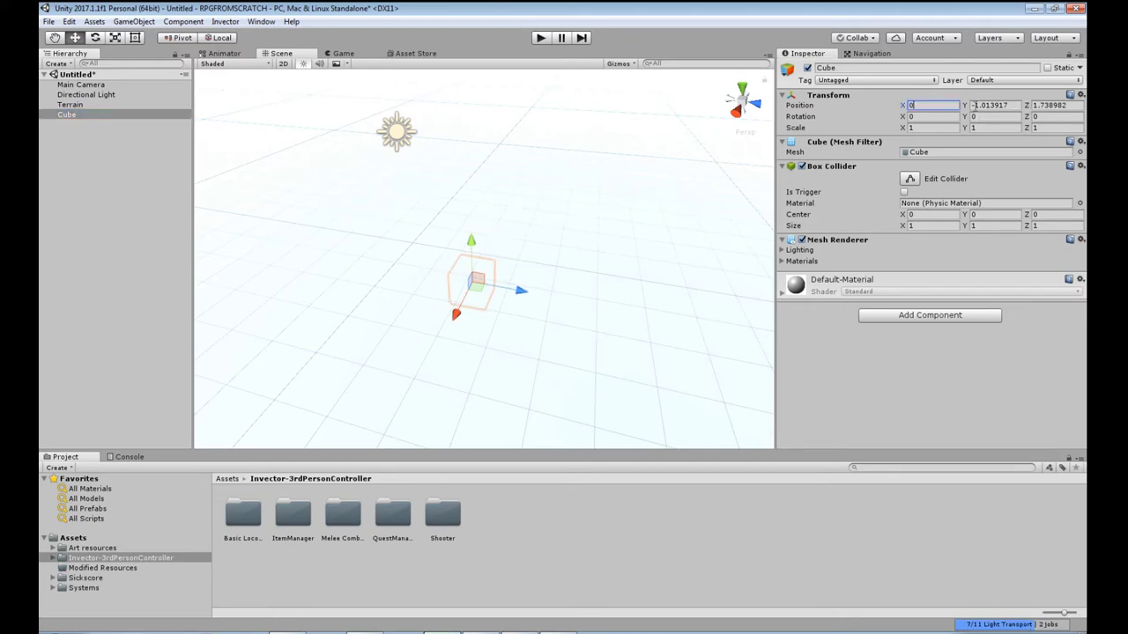
key("Tab")
type("0")
key("Tab")
type("0")
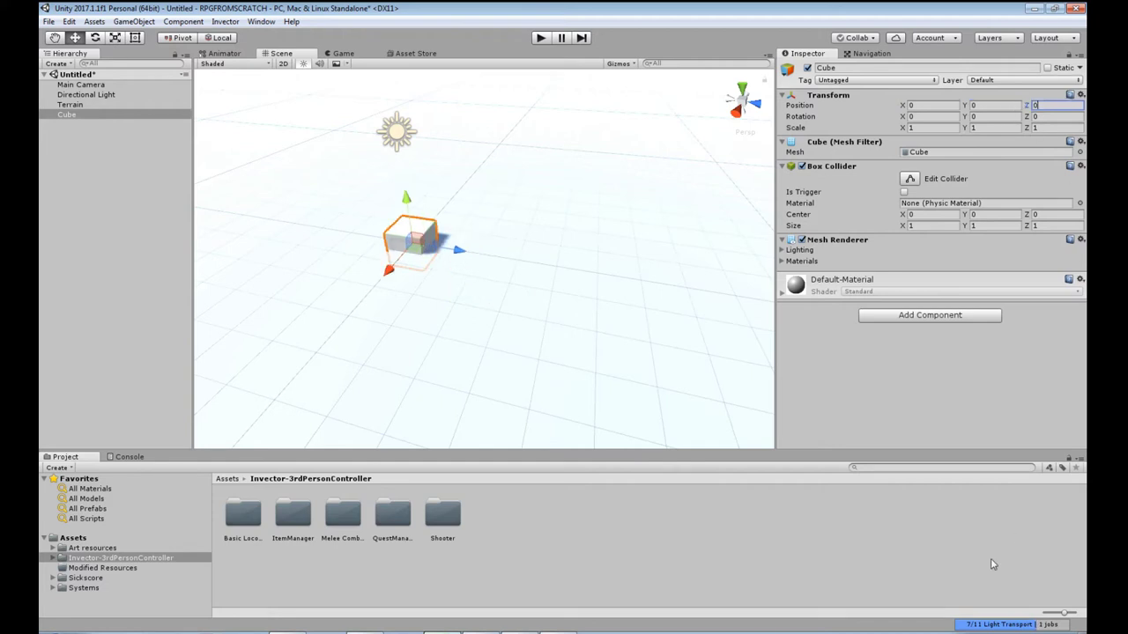
Quit several unneeded background programs running in the Windows notification area
left_click(976, 633)
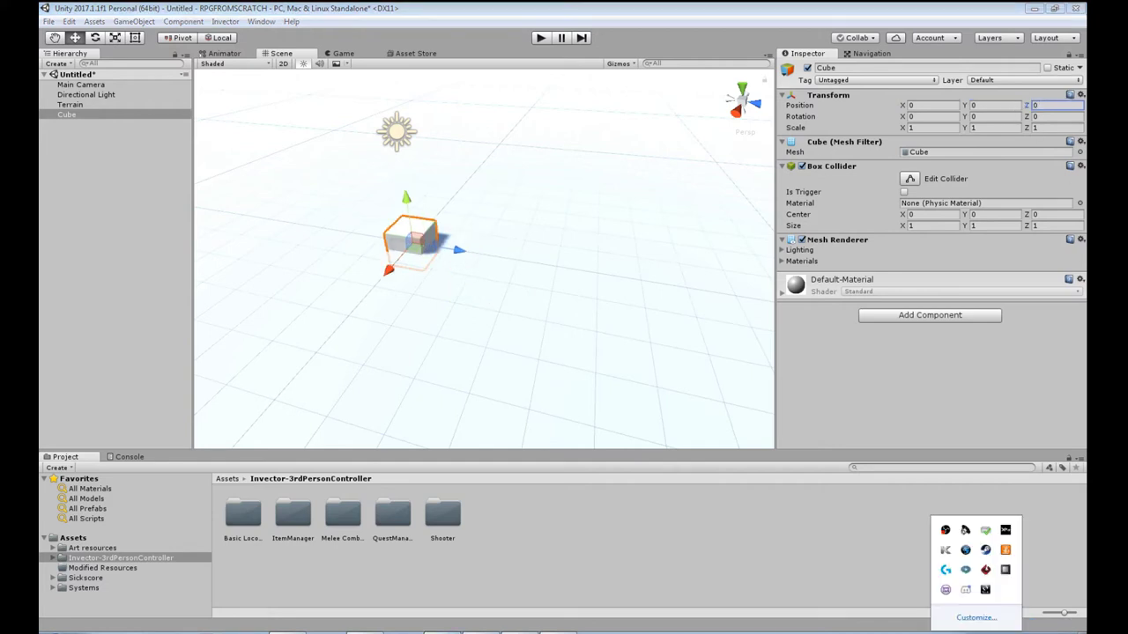
right_click(965, 570)
left_click(986, 559)
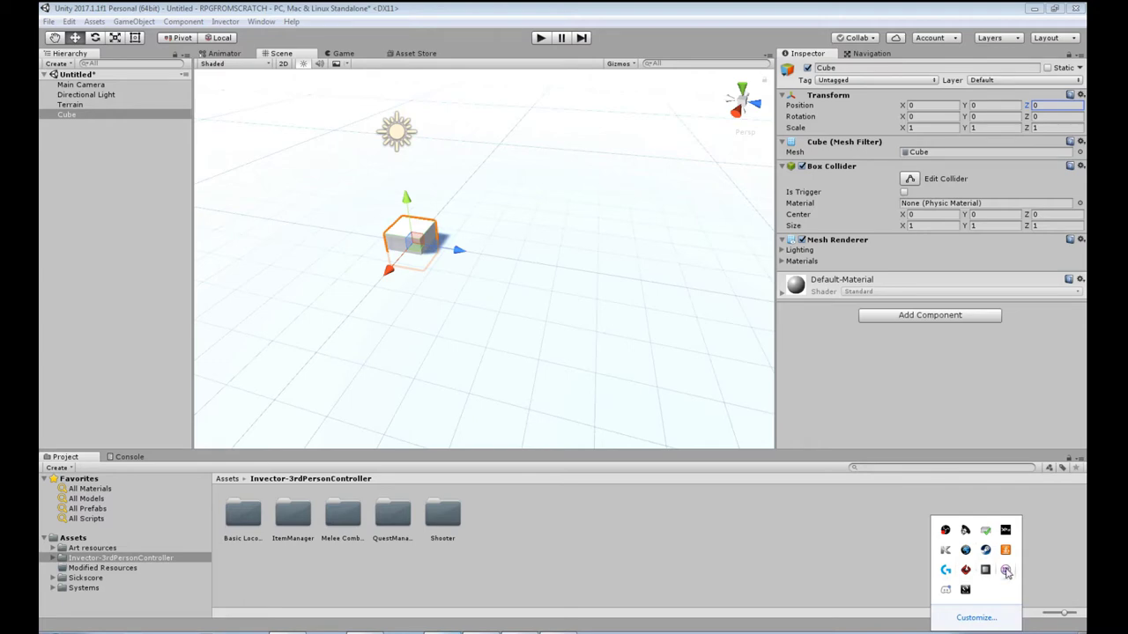
right_click(1001, 571)
left_click(1020, 562)
left_click(977, 631)
right_click(984, 549)
left_click(941, 543)
right_click(983, 594)
left_click(980, 588)
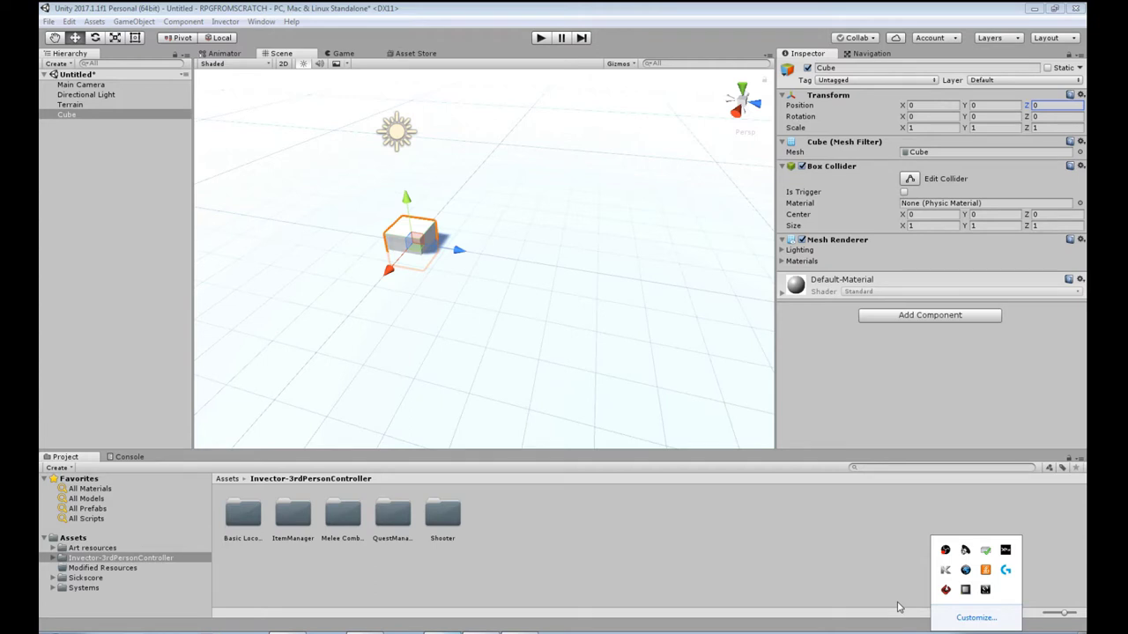
left_click(895, 590)
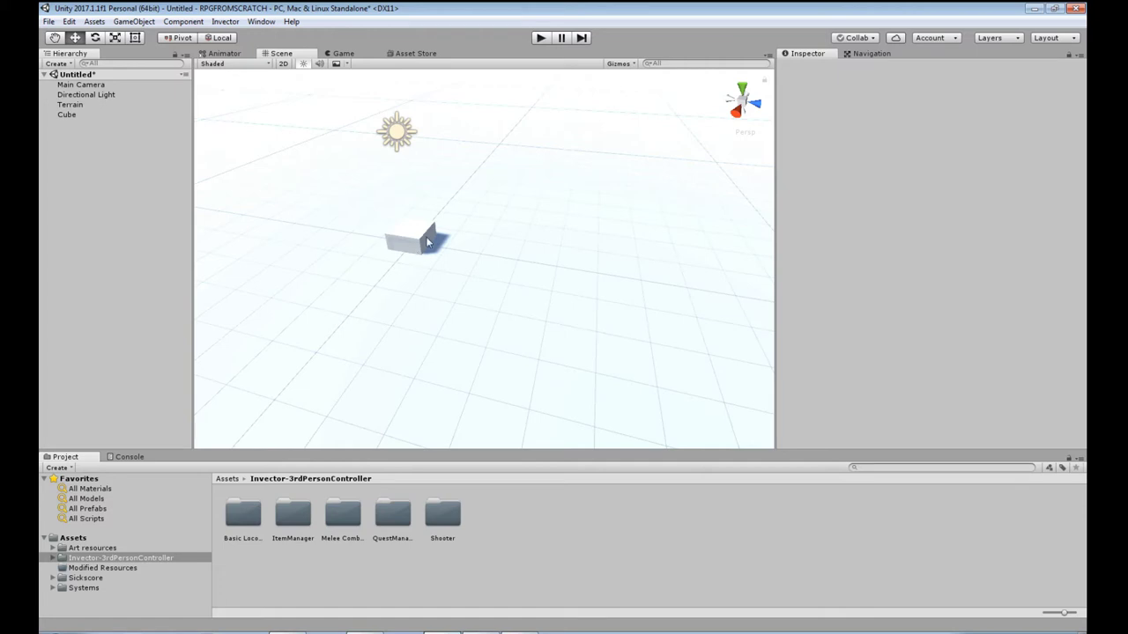
Dim the scene's Directional Light by setting its intensity to 0.58
left_click(410, 244)
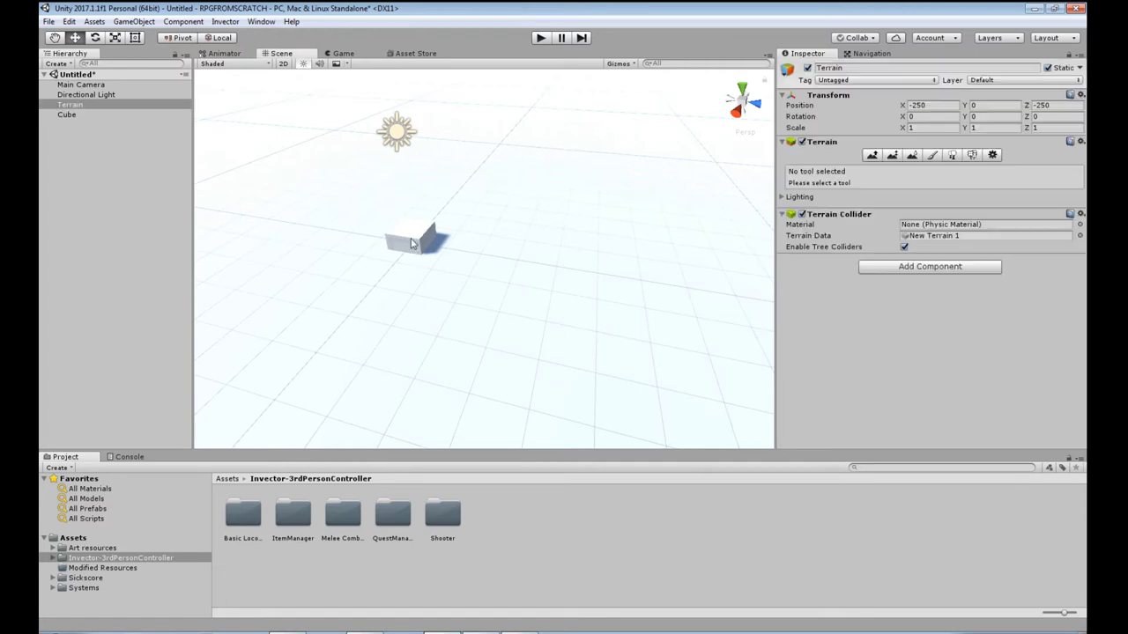
left_click(71, 115)
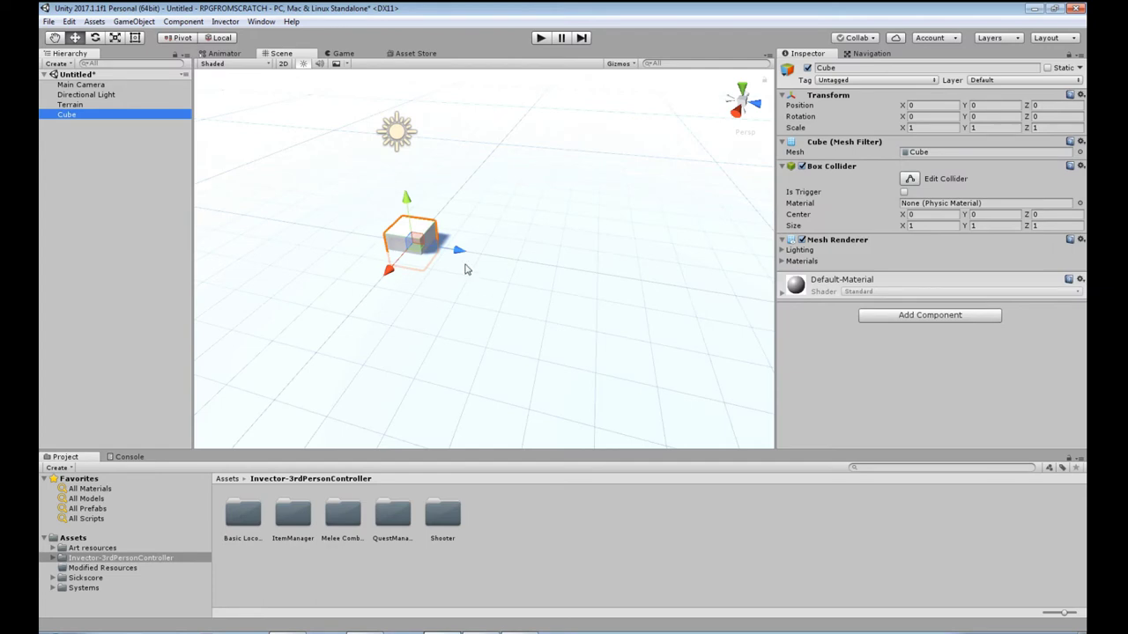
right_click_drag(467, 269, 414, 287)
scroll(537, 335, "down", 5)
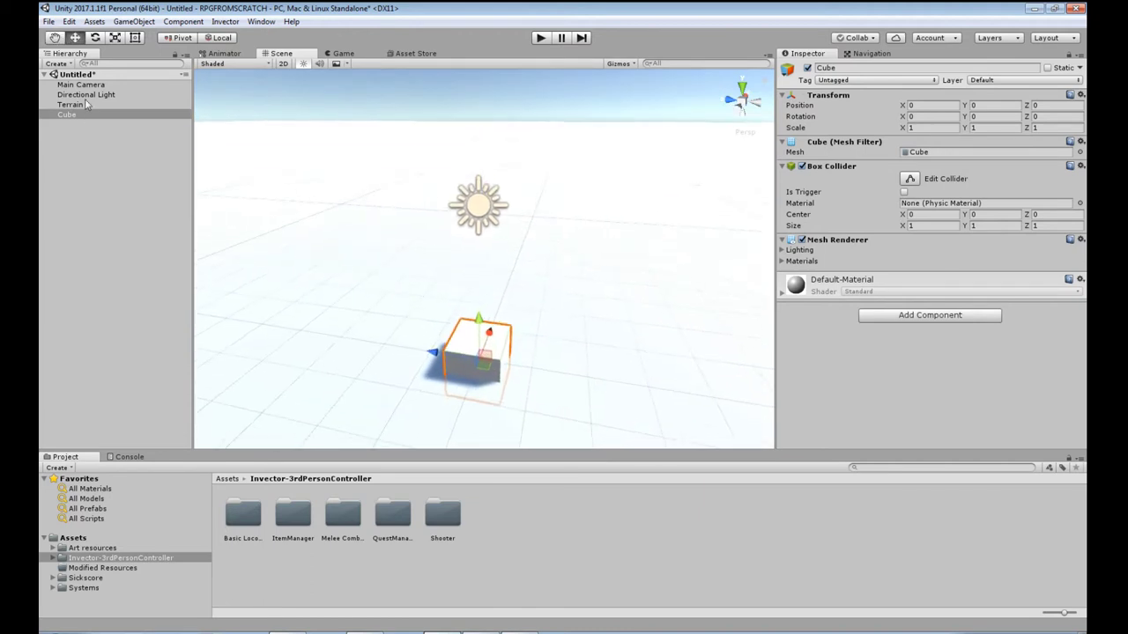
left_click(84, 95)
left_click_drag(888, 195, 878, 197)
right_click_drag(672, 186, 648, 265)
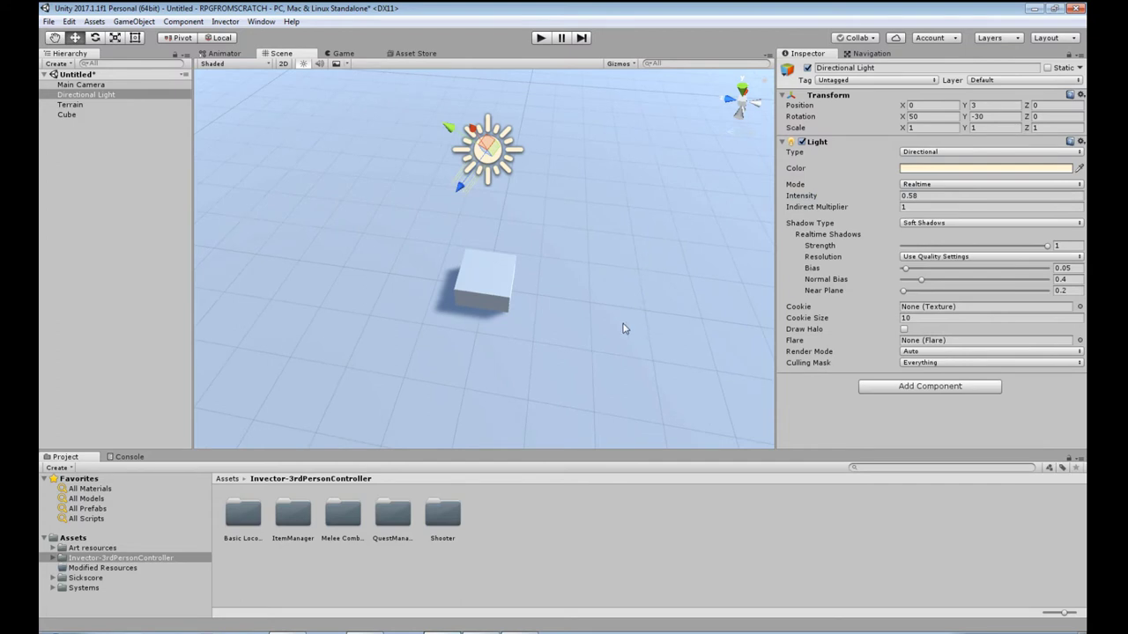
Delete the reference cube from the scene
left_click(496, 293)
left_click(67, 114)
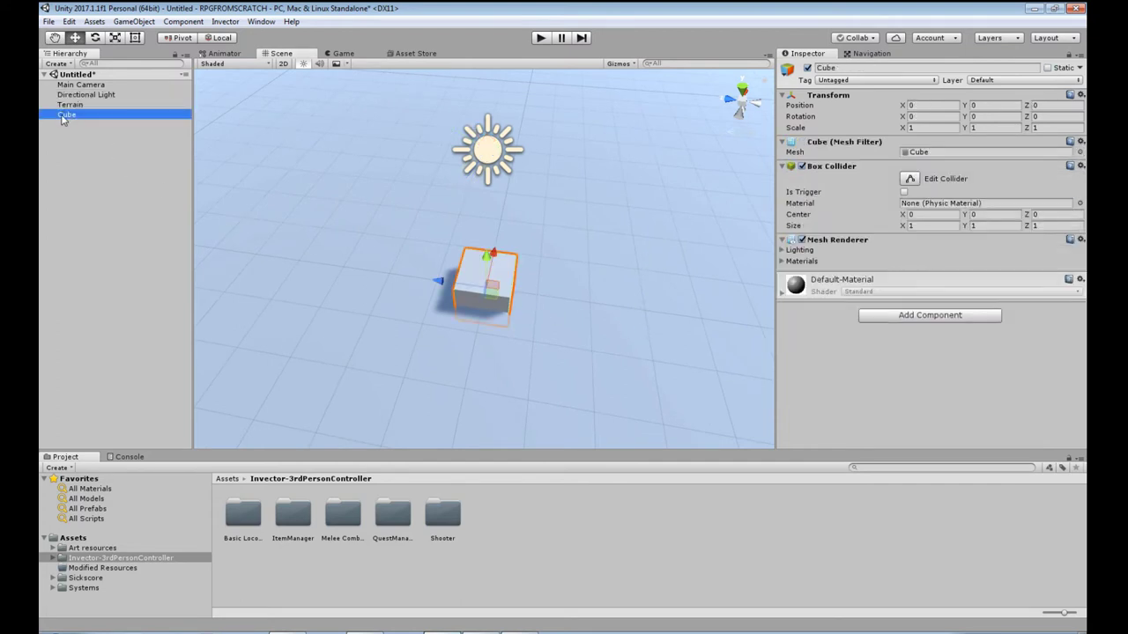
key("Delete")
Examine the terrain's resolution settings and the properties of the Directional Light and Main Camera
right_click_drag(499, 332, 455, 291)
left_click(446, 290)
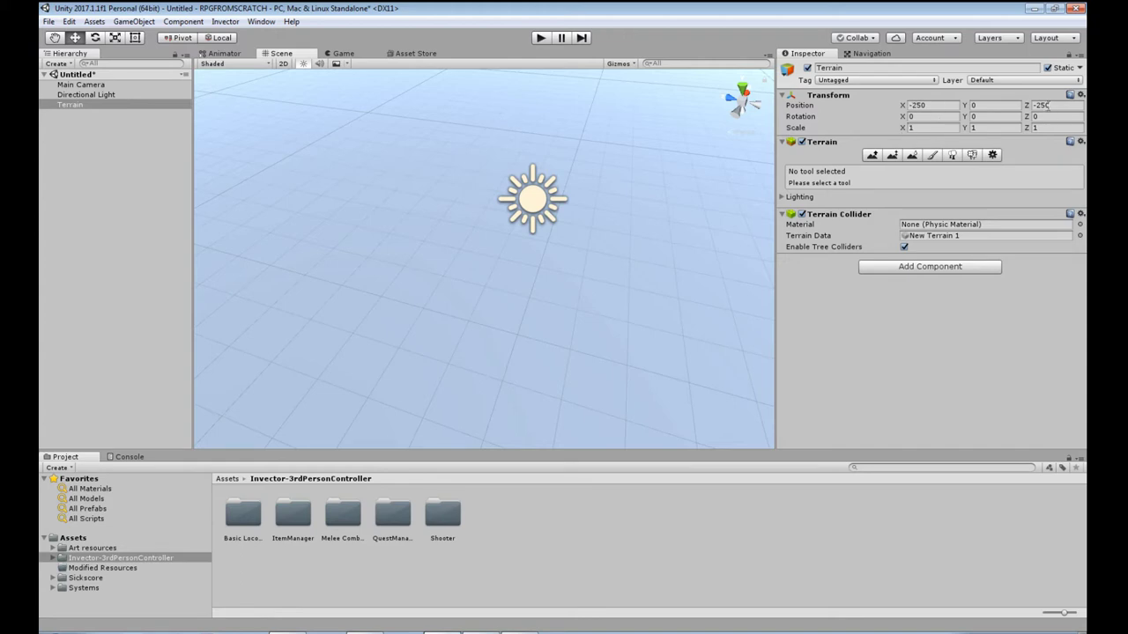
left_click(993, 155)
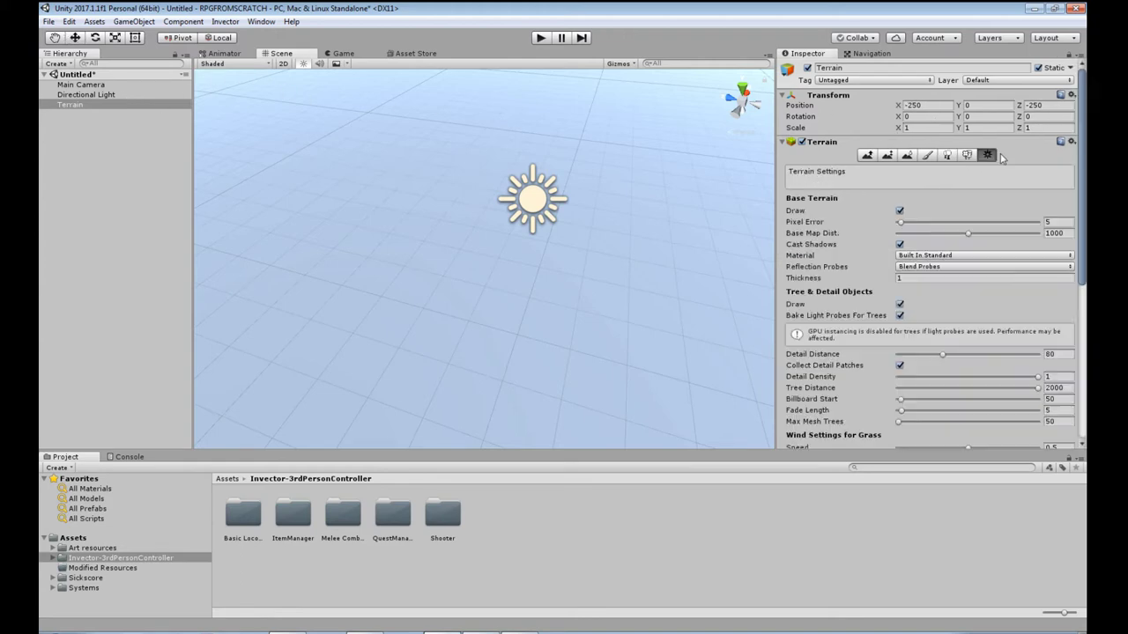
scroll(957, 291, "down", 10)
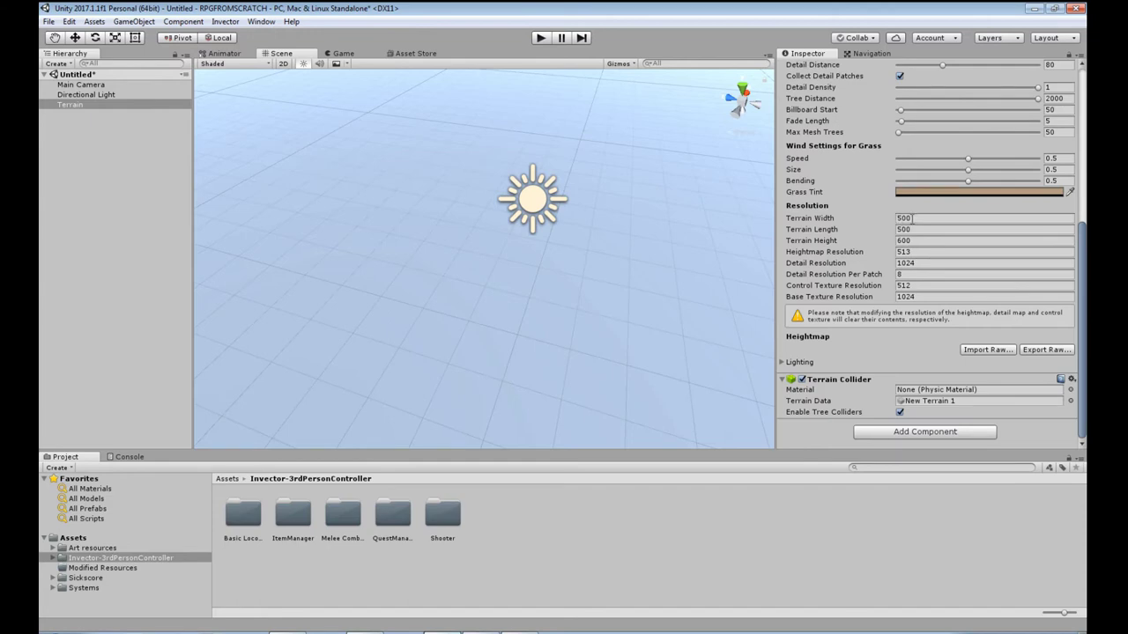
scroll(913, 243, "up", 10)
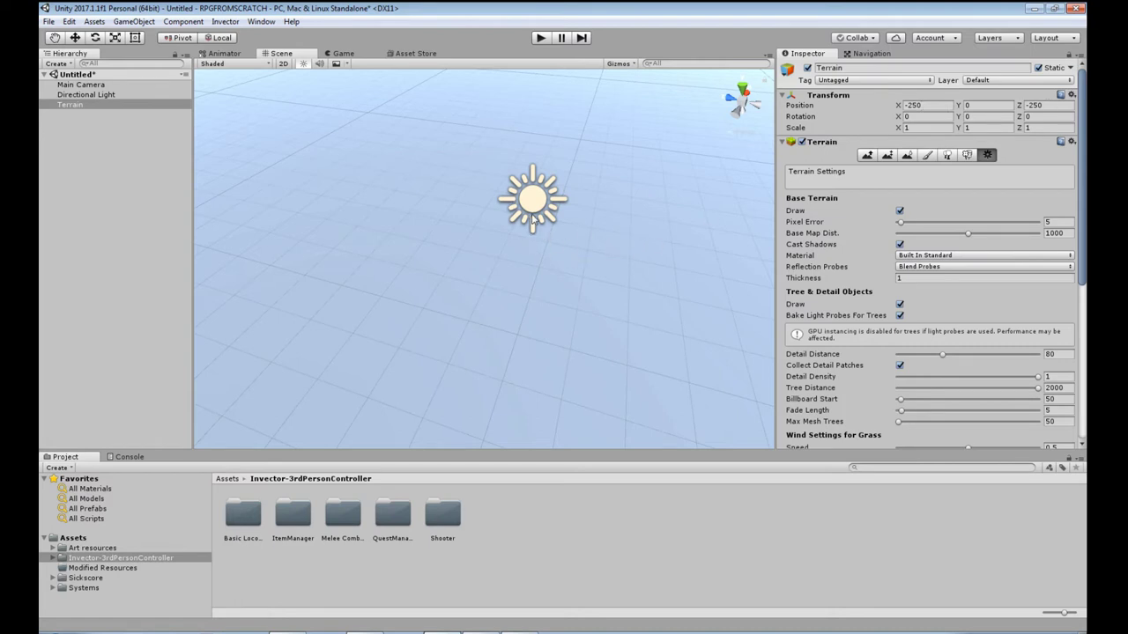
left_click(102, 96)
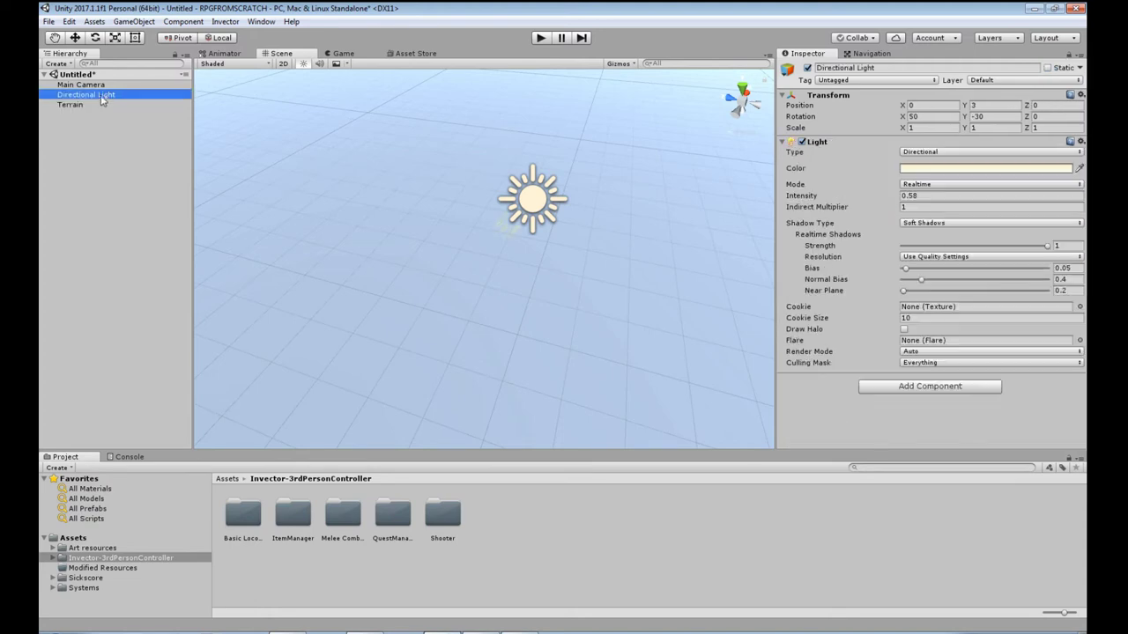
left_click(76, 86)
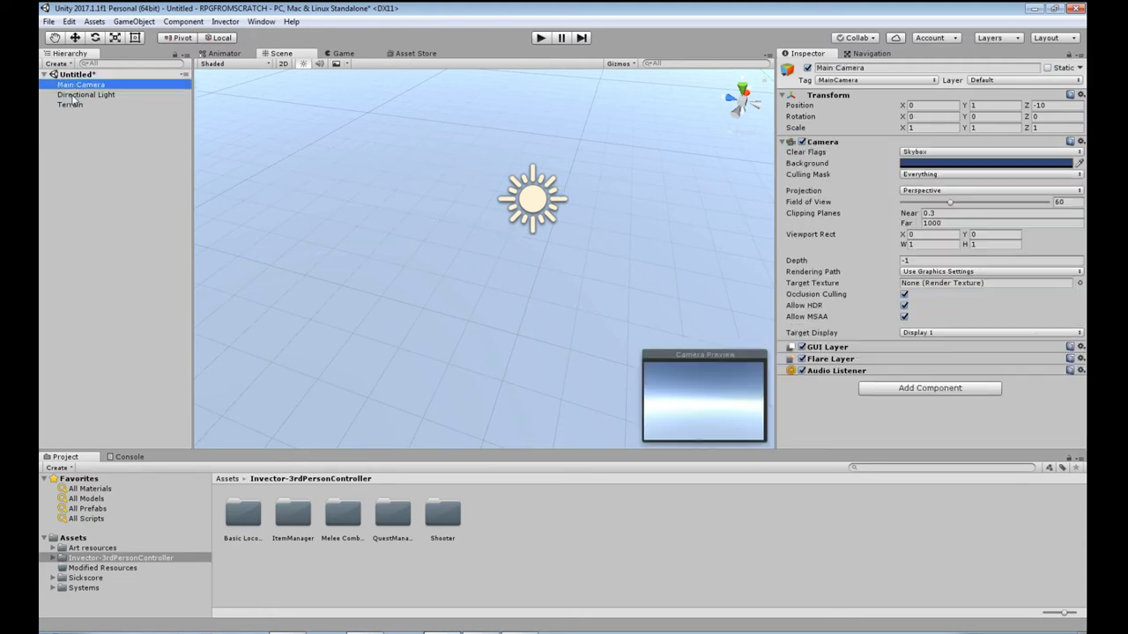
Start a new paint texture for the terrain and choose proto-white as its albedo map
left_click(73, 105)
left_click(928, 156)
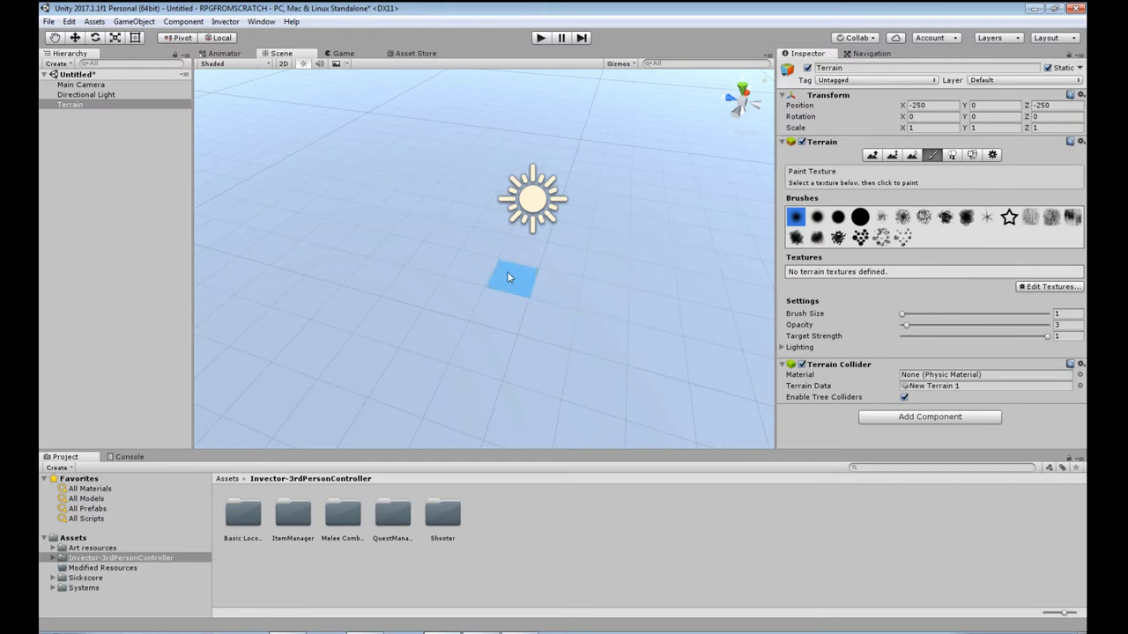
left_click(1039, 290)
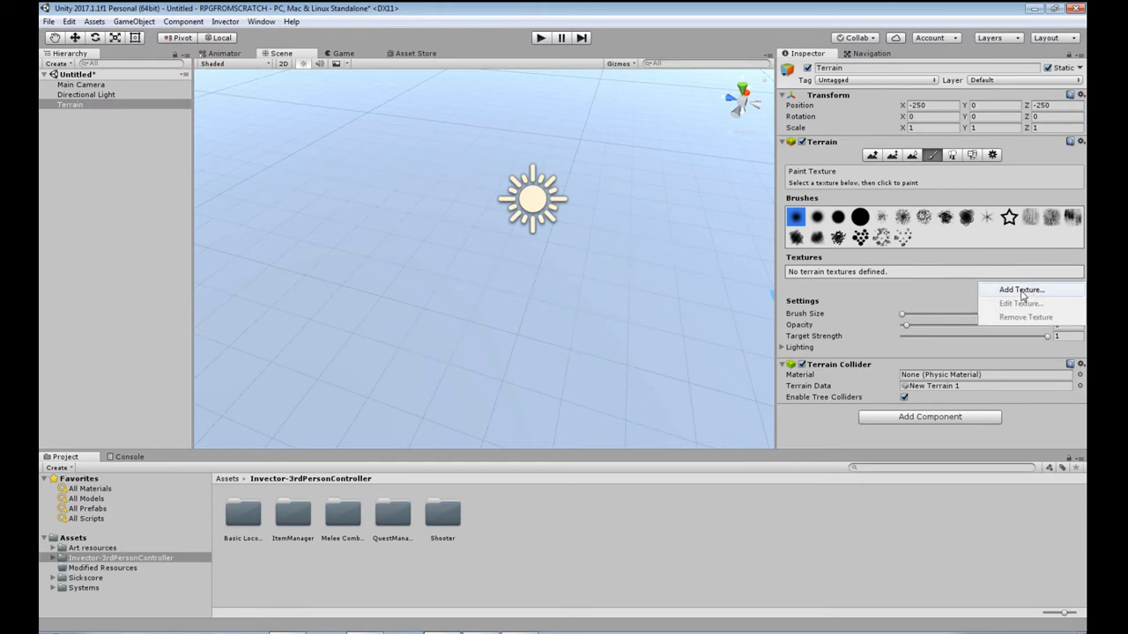
left_click(1022, 294)
left_click(849, 316)
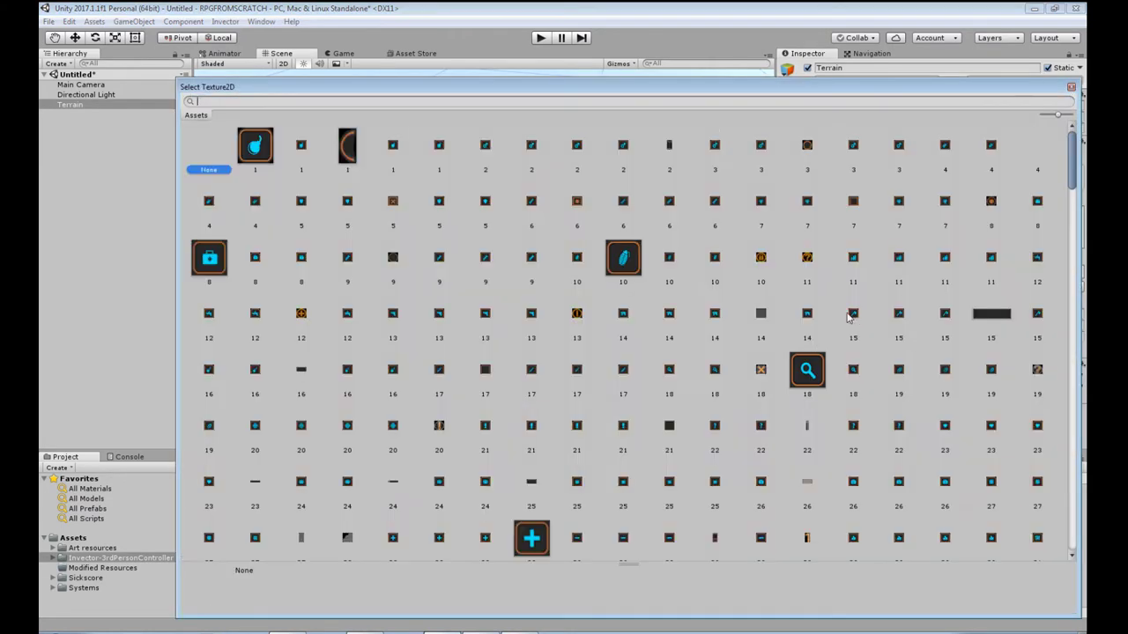
left_click_drag(1073, 138, 1073, 331)
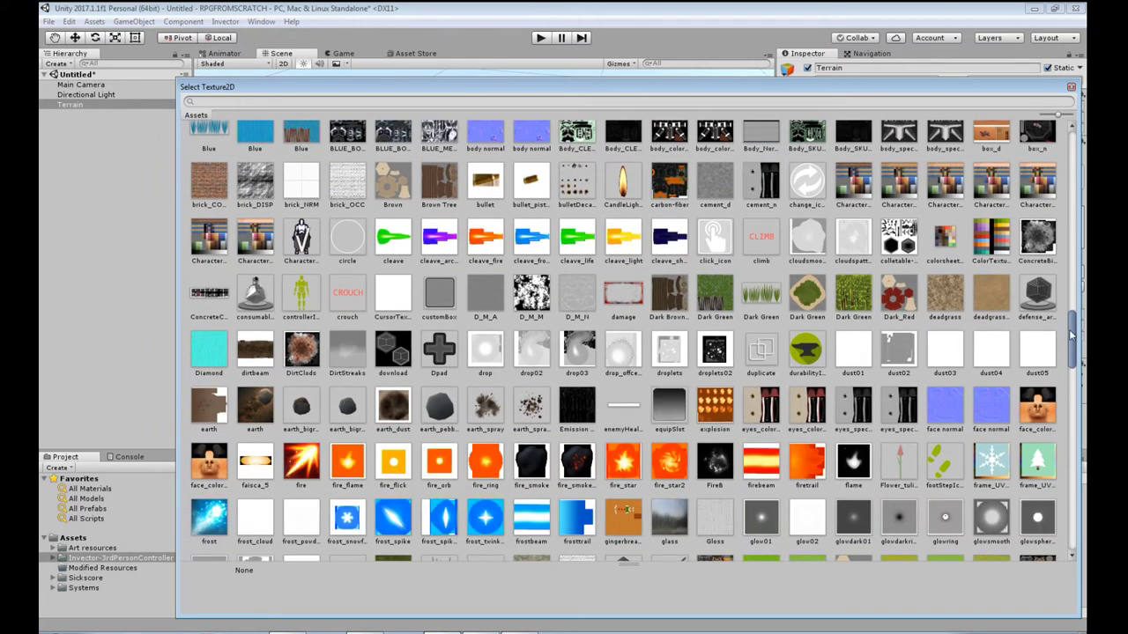
left_click_drag(1071, 335, 1001, 403)
left_click(805, 282)
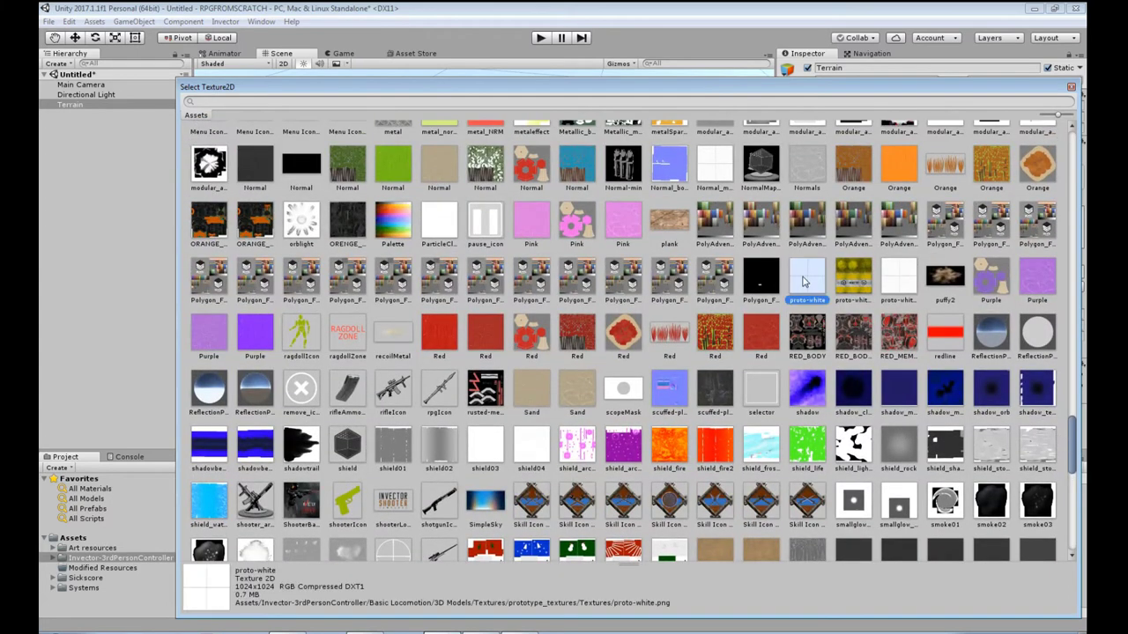
double_click(803, 282)
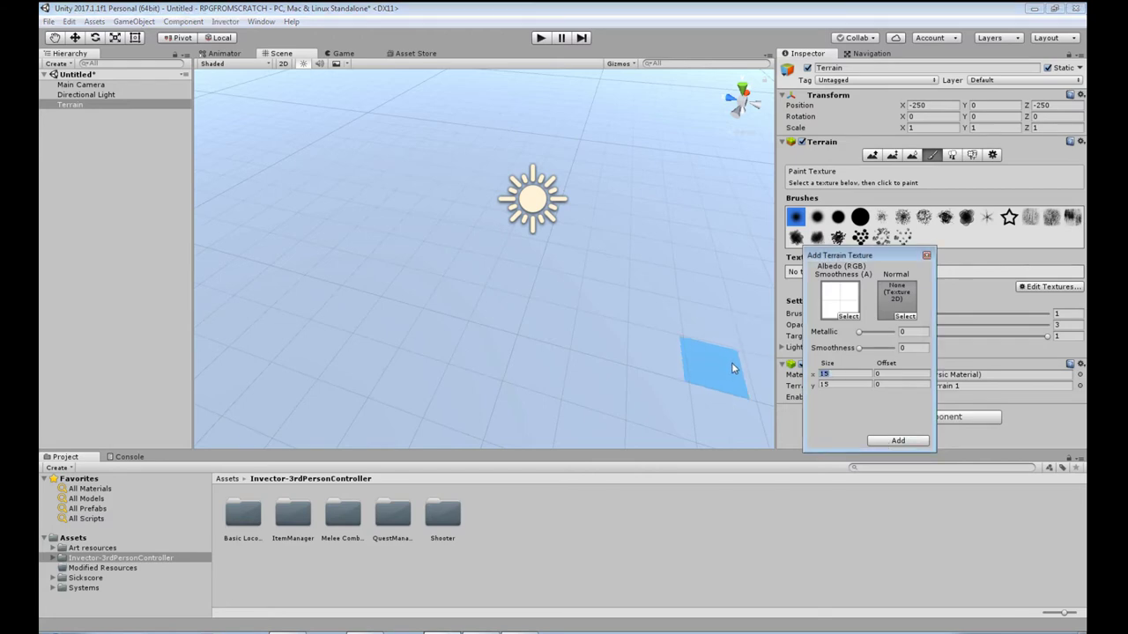
Set the new terrain texture's tile size to 3 by 3 and add it to the terrain
left_click(826, 374)
type("3")
key("Tab")
type("3")
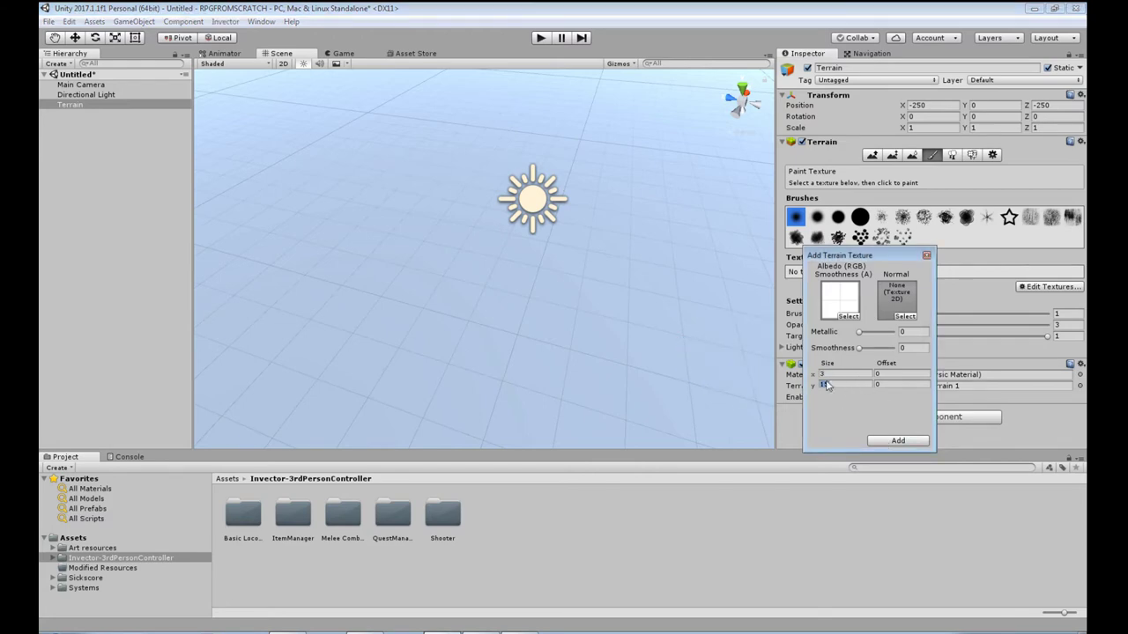
left_click(897, 441)
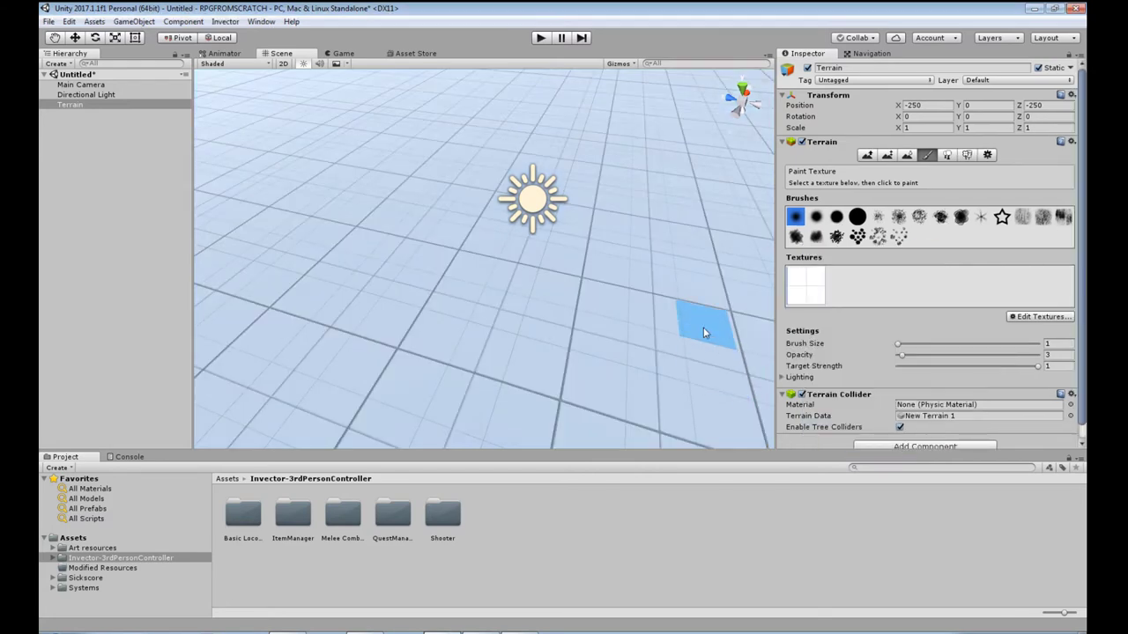
Edit the terrain's white grid texture and apply a tile size of 5 by 5
left_click(1047, 318)
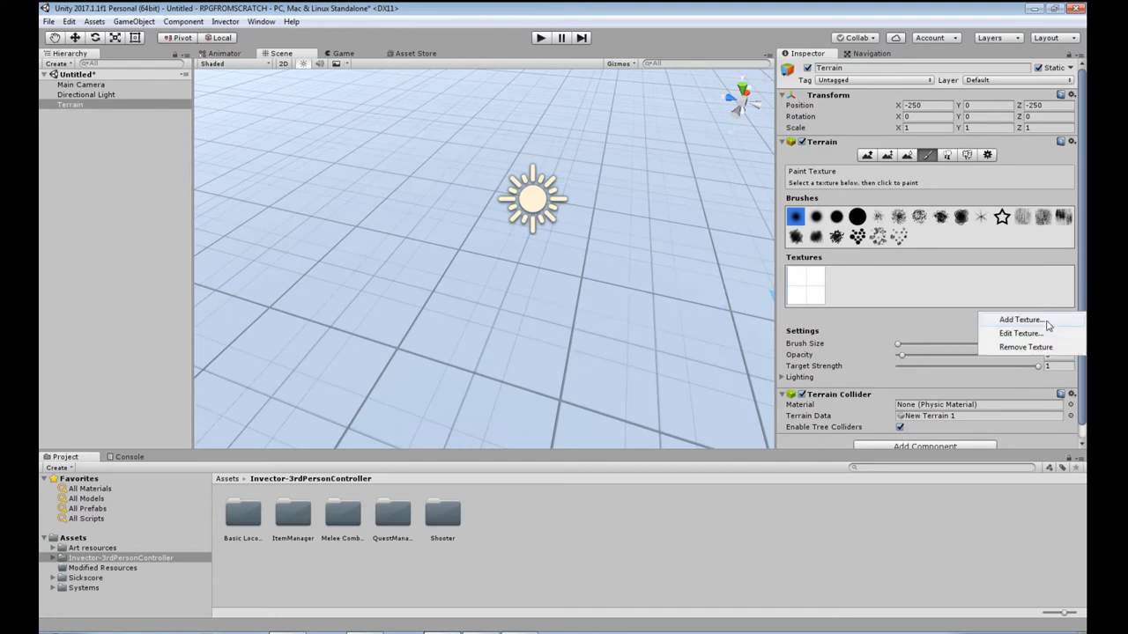
left_click(1022, 334)
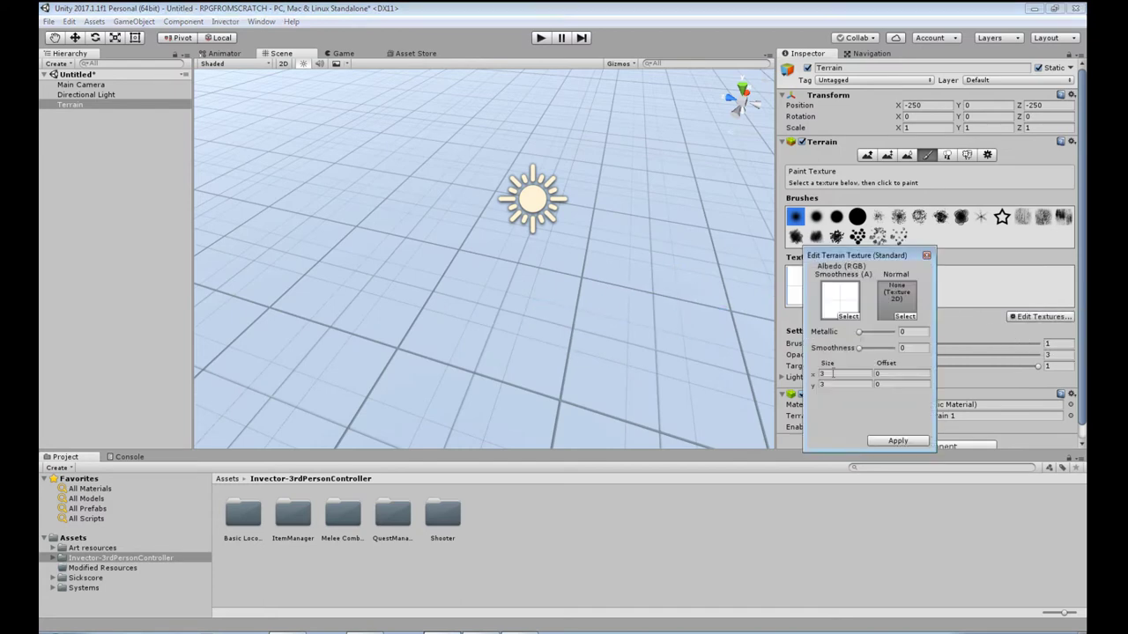
type("5")
key("Tab")
type("5")
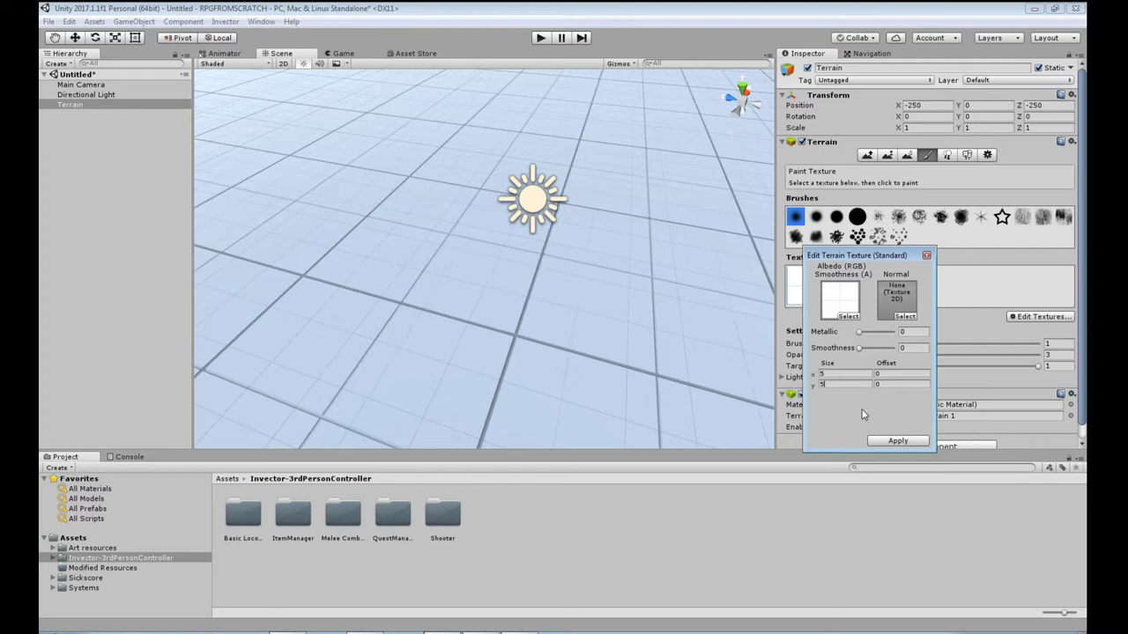
left_click(898, 443)
Widen the Scene view and inspect the textured terrain from several angles
mouse_move(654, 353)
right_mouse_down()
mouse_move(573, 345)
mouse_move(661, 315)
mouse_move(634, 291)
right_mouse_up()
left_click_drag(776, 264, 616, 264)
mouse_move(582, 264)
right_mouse_down()
mouse_move(566, 274)
mouse_move(582, 272)
right_mouse_up()
left_click_drag(616, 272, 913, 282)
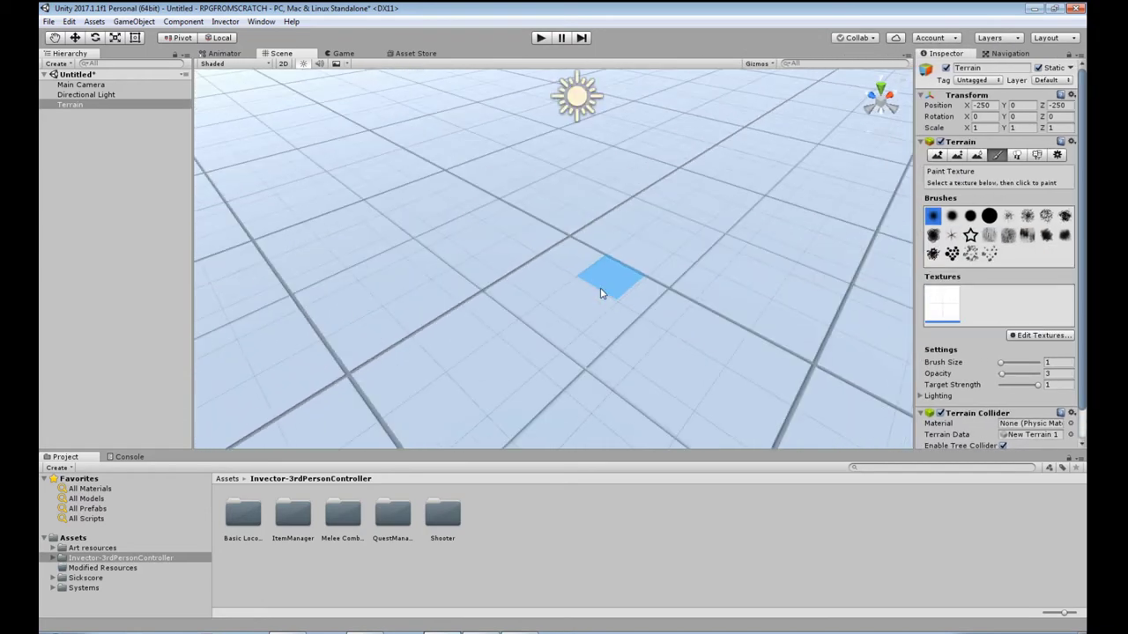
mouse_move(600, 293)
right_mouse_down()
mouse_move(675, 322)
mouse_move(596, 292)
mouse_move(624, 322)
mouse_move(649, 305)
mouse_move(589, 312)
mouse_move(788, 294)
mouse_move(414, 269)
mouse_move(493, 267)
right_mouse_up()
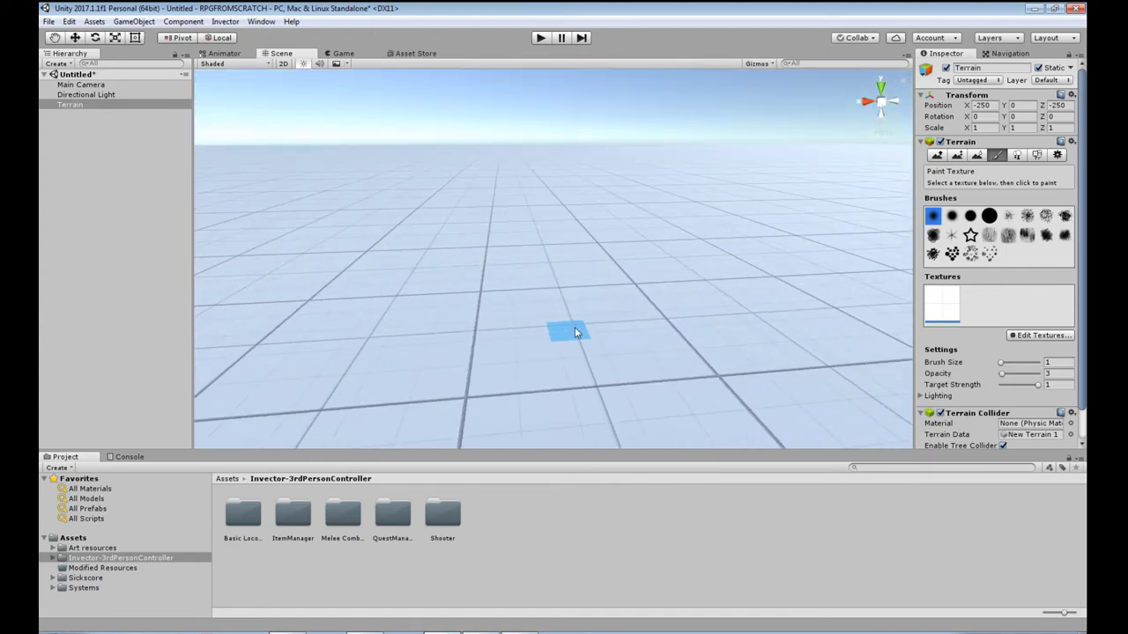
right_click_drag(575, 332, 432, 325)
right_click_drag(433, 326, 344, 284)
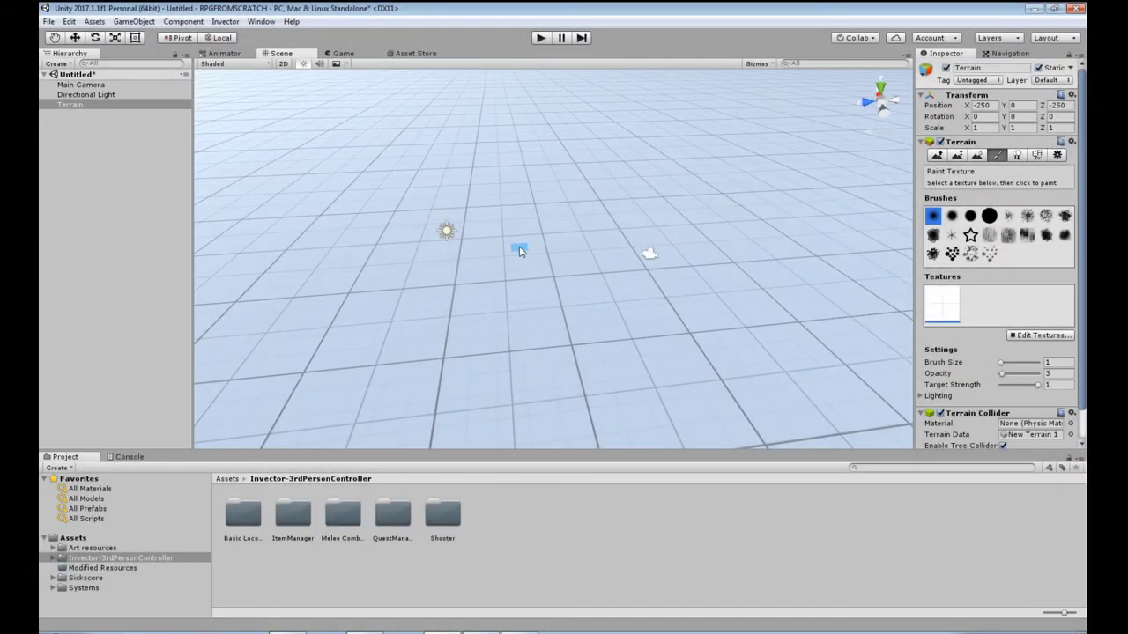
Set the Directional Light's intensity to 0.5
left_click(87, 95)
left_click(1004, 196)
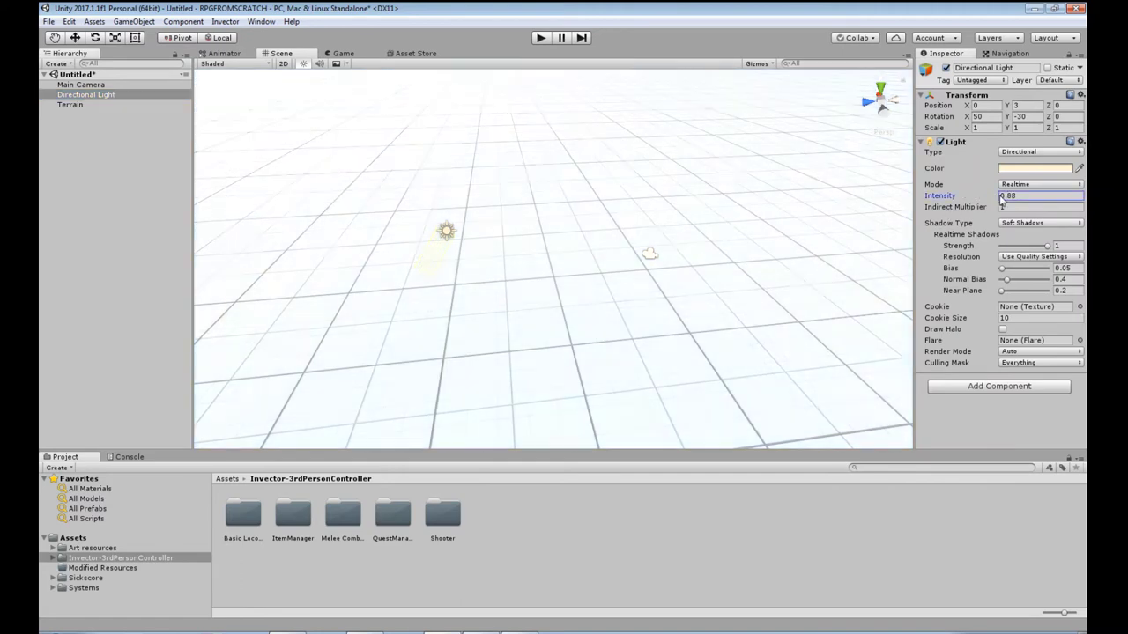
left_click_drag(1001, 201, 997, 197)
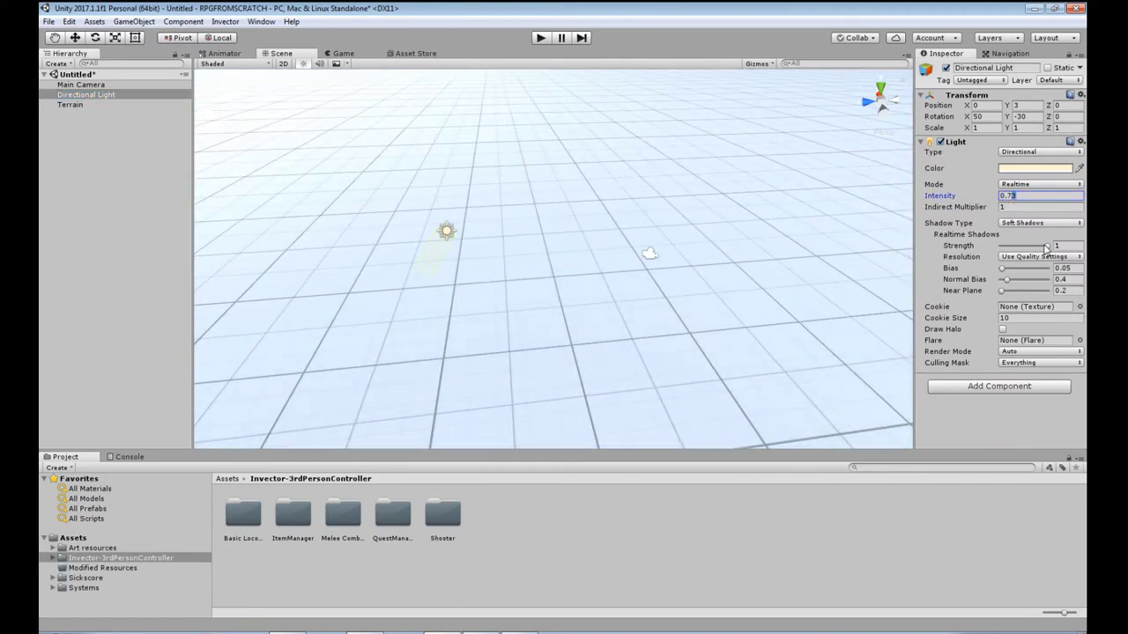
type("0.5")
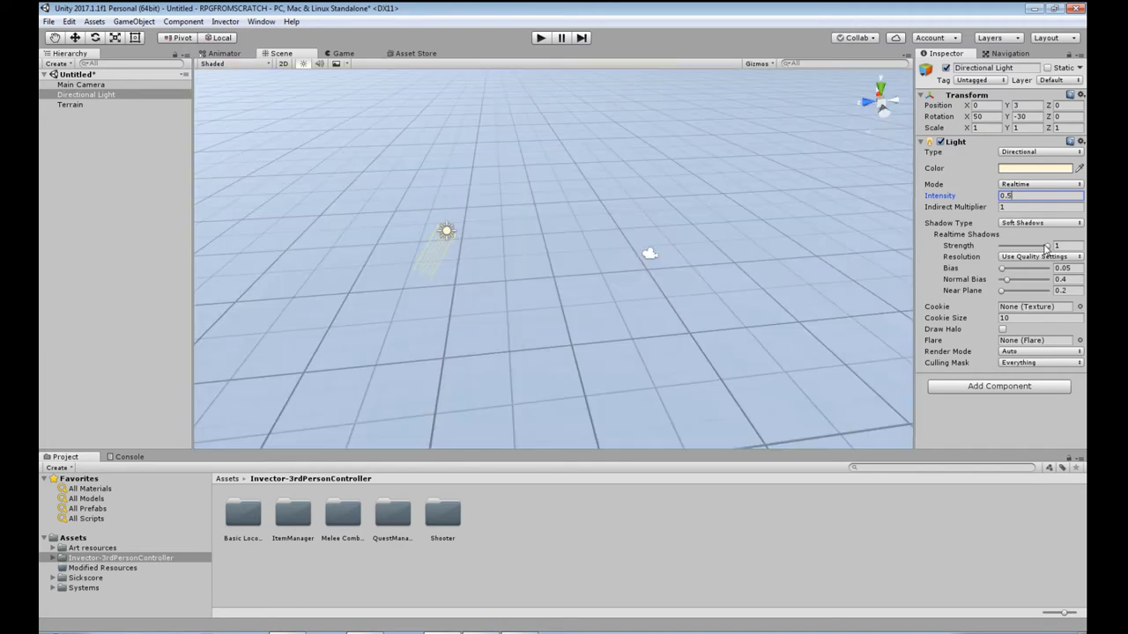
Change the Directional Light's color to pure white, hex FFFFFFFF
left_click(1024, 170)
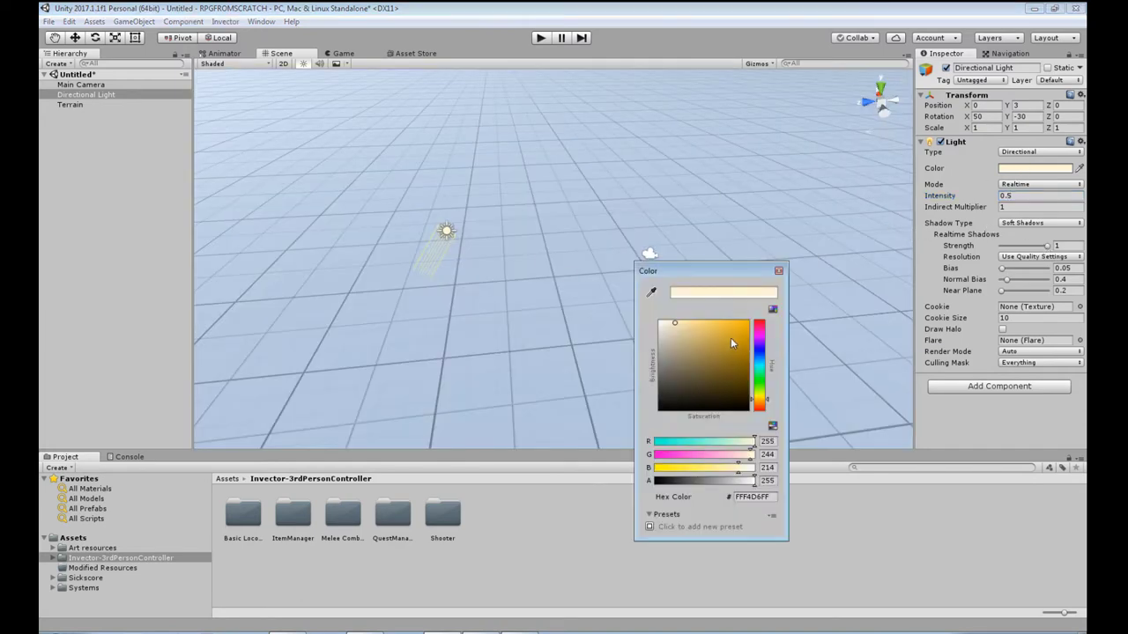
left_click_drag(665, 328, 653, 324)
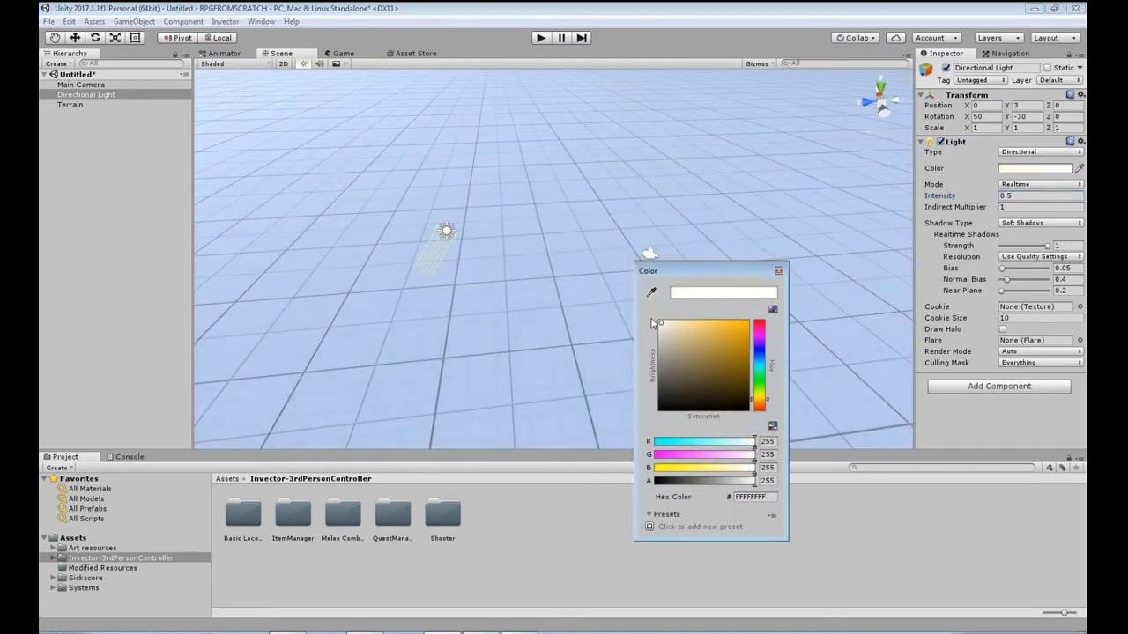
left_click(780, 271)
right_click_drag(565, 314, 619, 276)
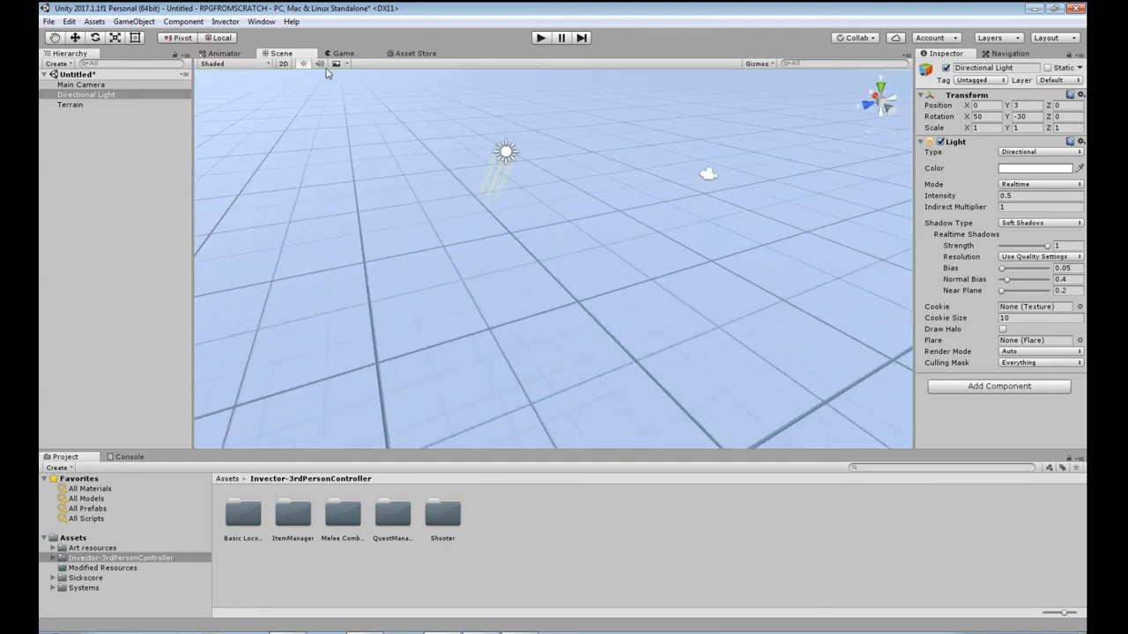
Check how the scene looks in the Game view, return to the Scene view and select the terrain
left_click(344, 54)
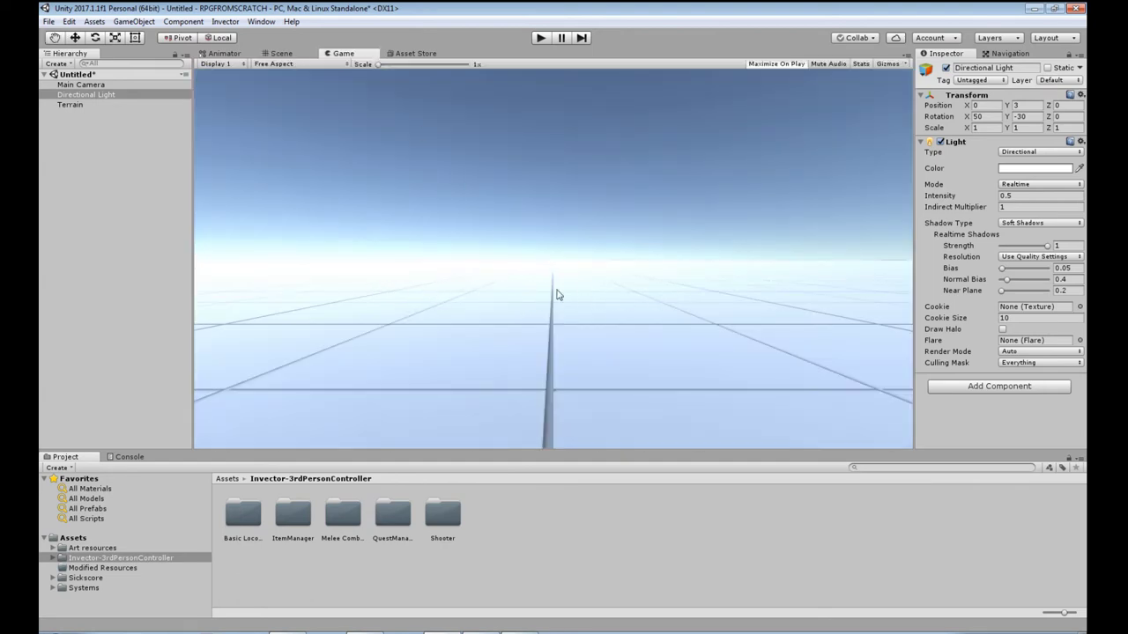
left_click(278, 54)
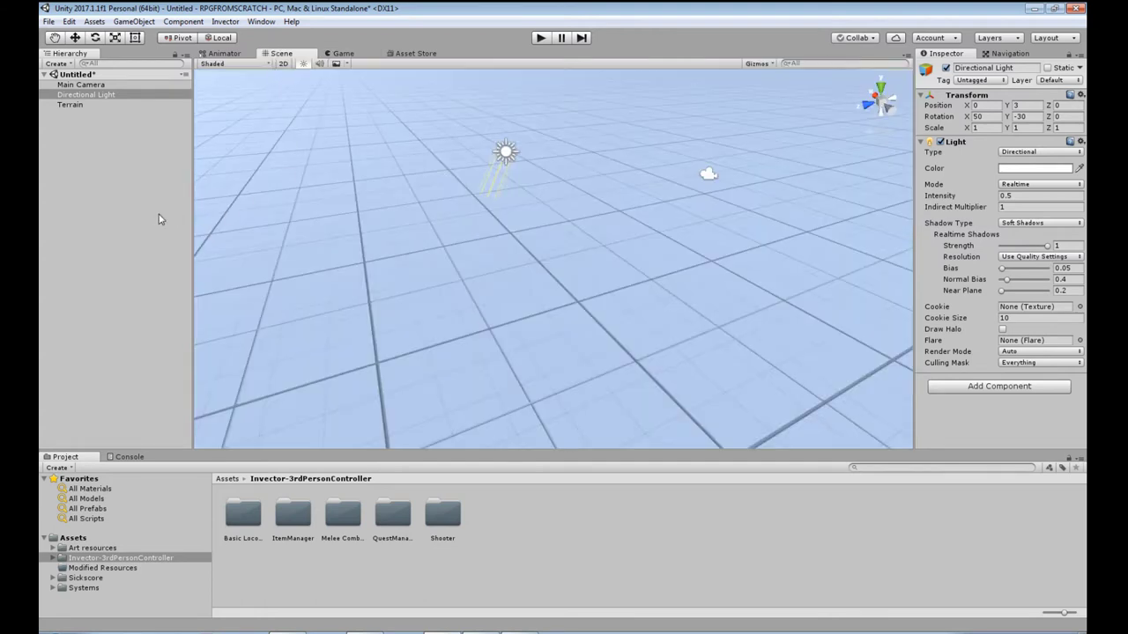
left_click(114, 184)
scroll(589, 309, "down", 10)
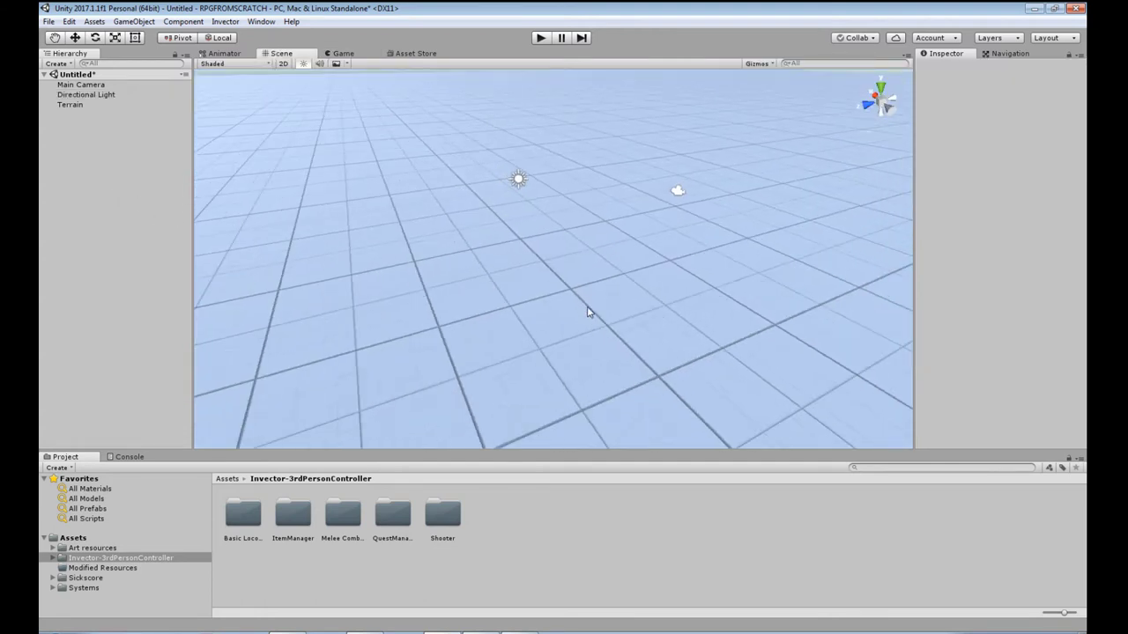
scroll(595, 309, "up", 3)
left_click(689, 290)
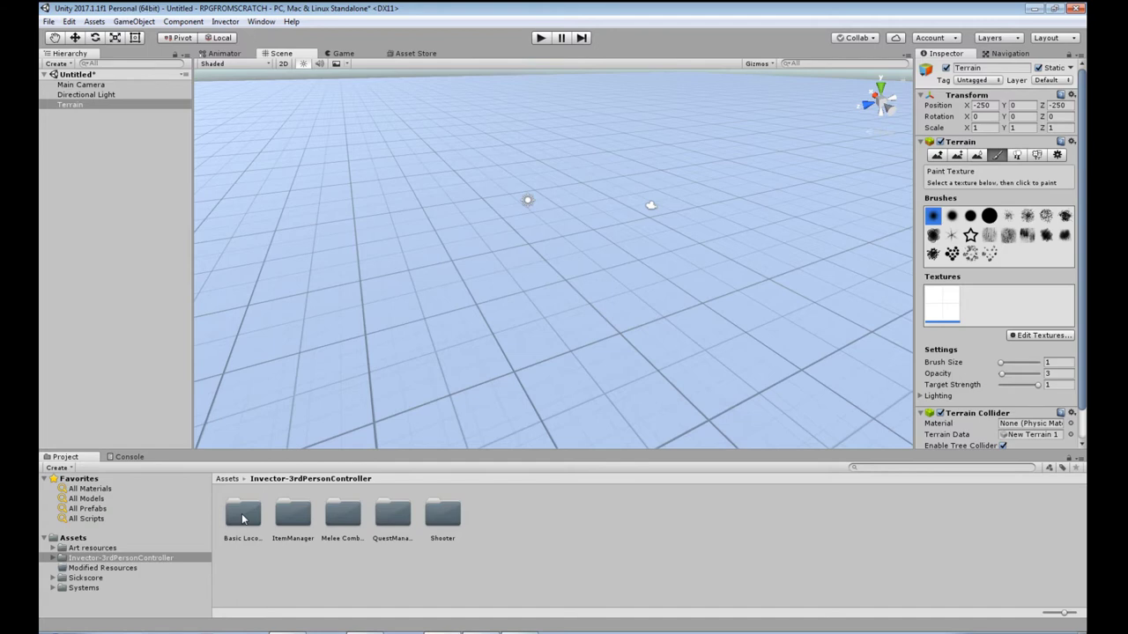
Open the Prefabs folder of PolygonFantasyCharacters within the project's Art resources
left_click(99, 548)
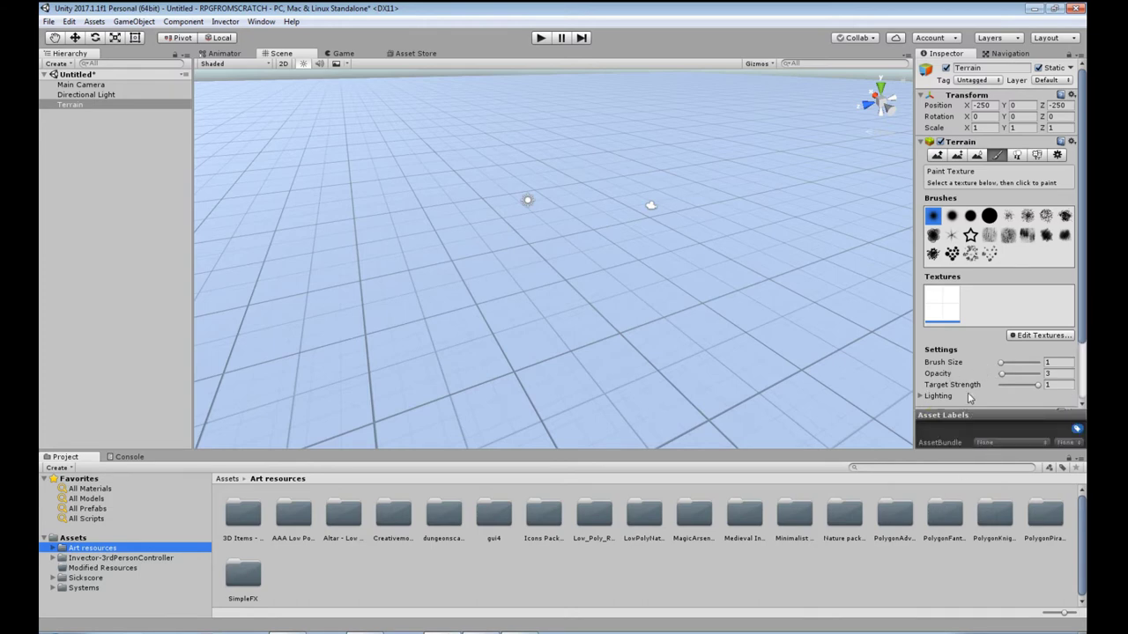
scroll(969, 396, "down", 2)
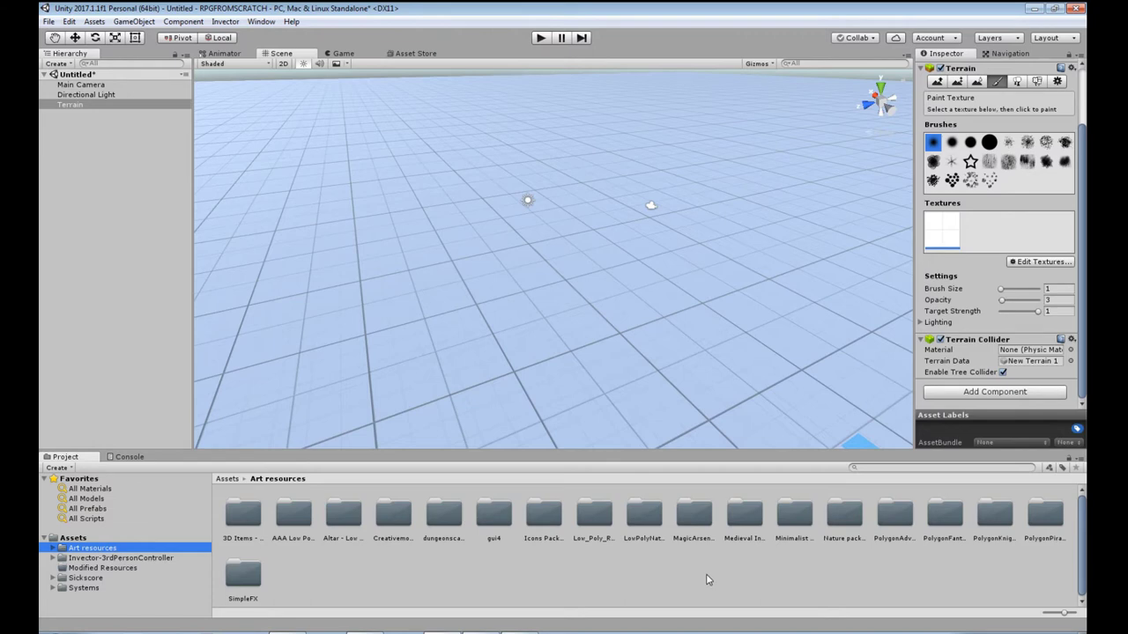
left_click(945, 515)
double_click(944, 518)
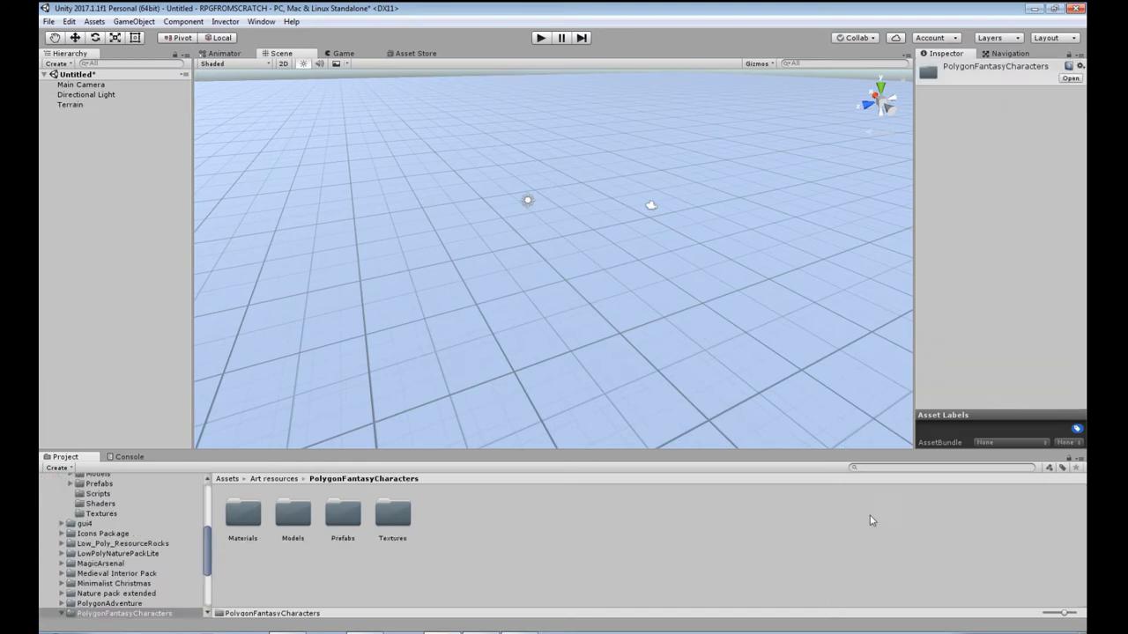
double_click(343, 518)
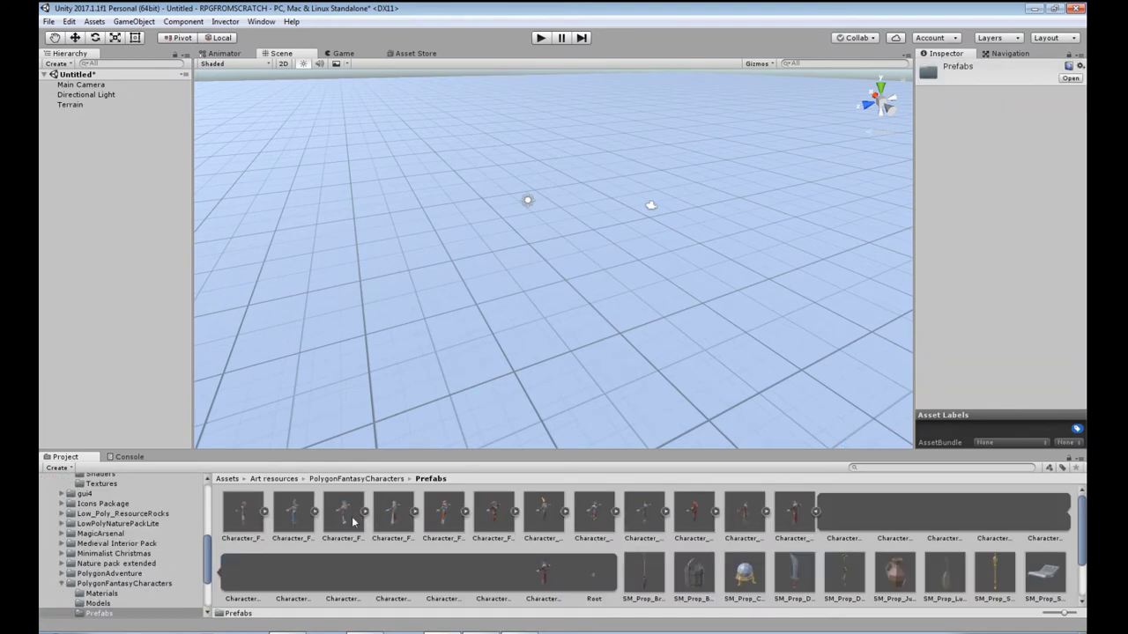
Preview the Character_Female_Druid_01 prefab in an enlarged preview area, turned to face the front
left_click(244, 518)
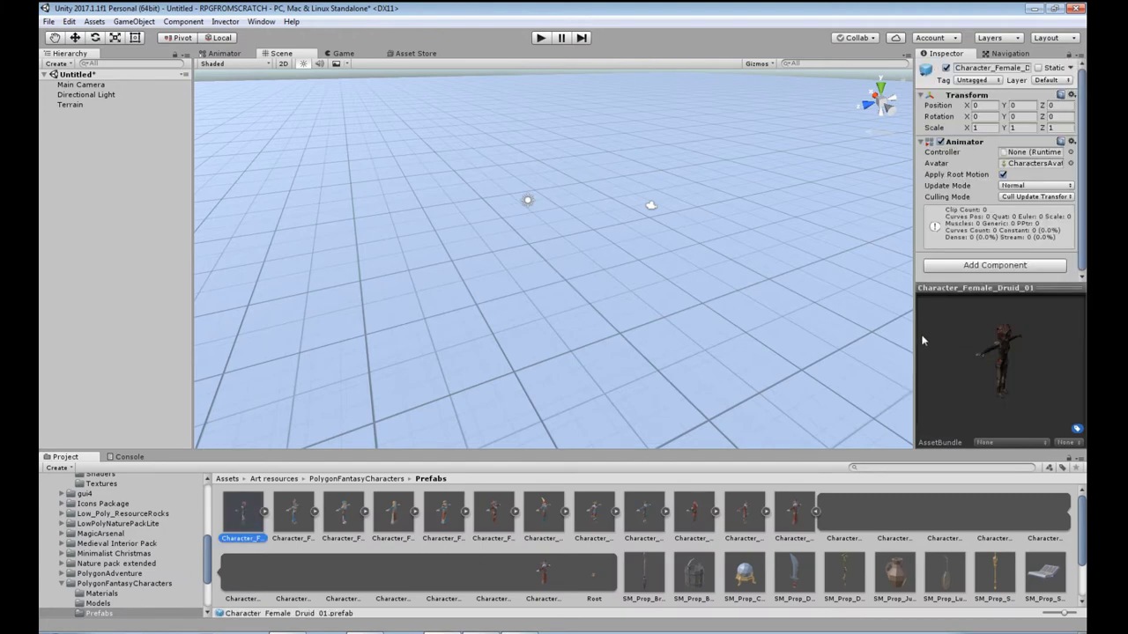
left_click_drag(914, 342, 586, 361)
left_click_drag(710, 289, 731, 115)
left_click_drag(835, 329, 728, 277)
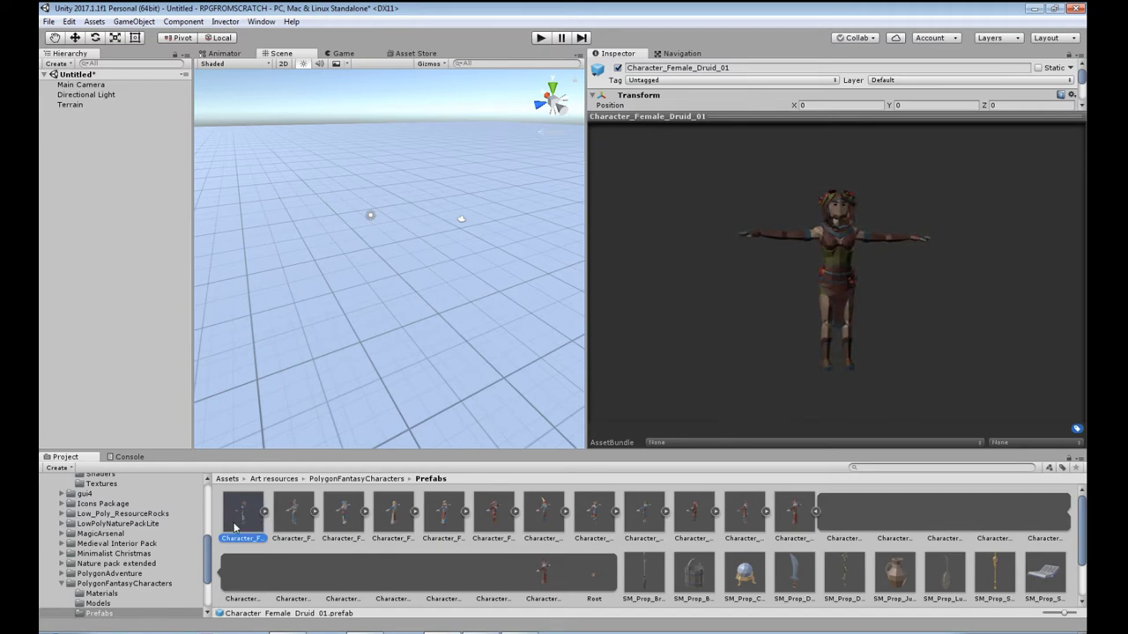
Inspect the next five female character prefabs in rotated previews, including Character_Female_Peasant_01, Character_Female_Peasant_02 and Character_Female_Witch_01
left_click(292, 515)
left_click_drag(780, 381, 565, 314)
left_click(343, 513)
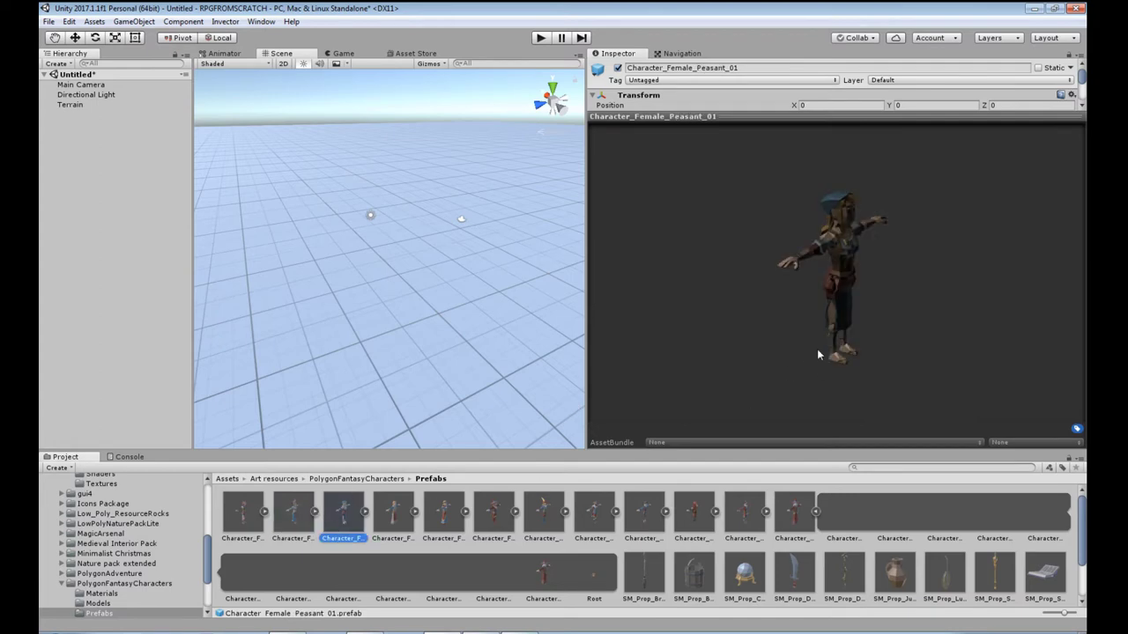
left_click_drag(817, 355, 590, 318)
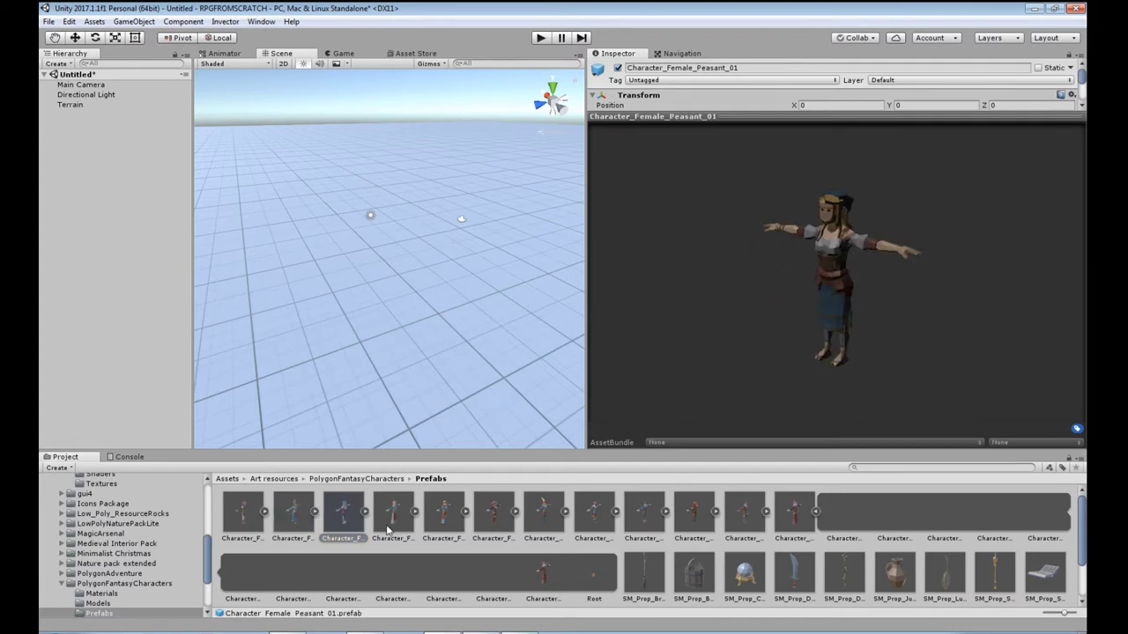
left_click(388, 527)
left_click_drag(732, 374, 667, 296)
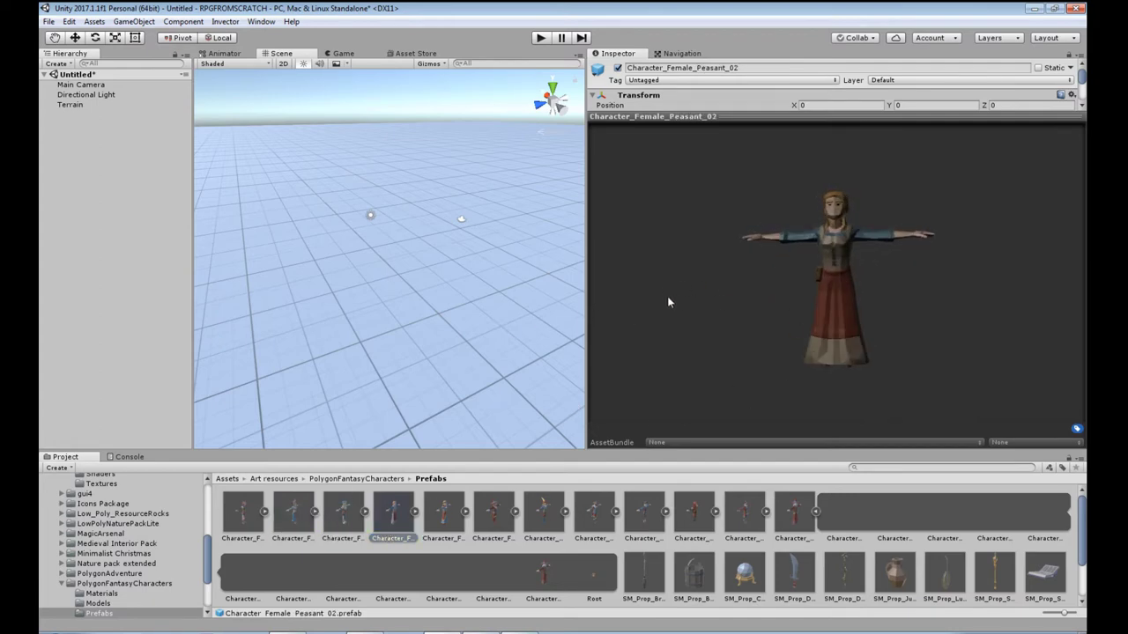
left_click(443, 513)
left_click_drag(831, 320, 631, 270)
left_click(493, 516)
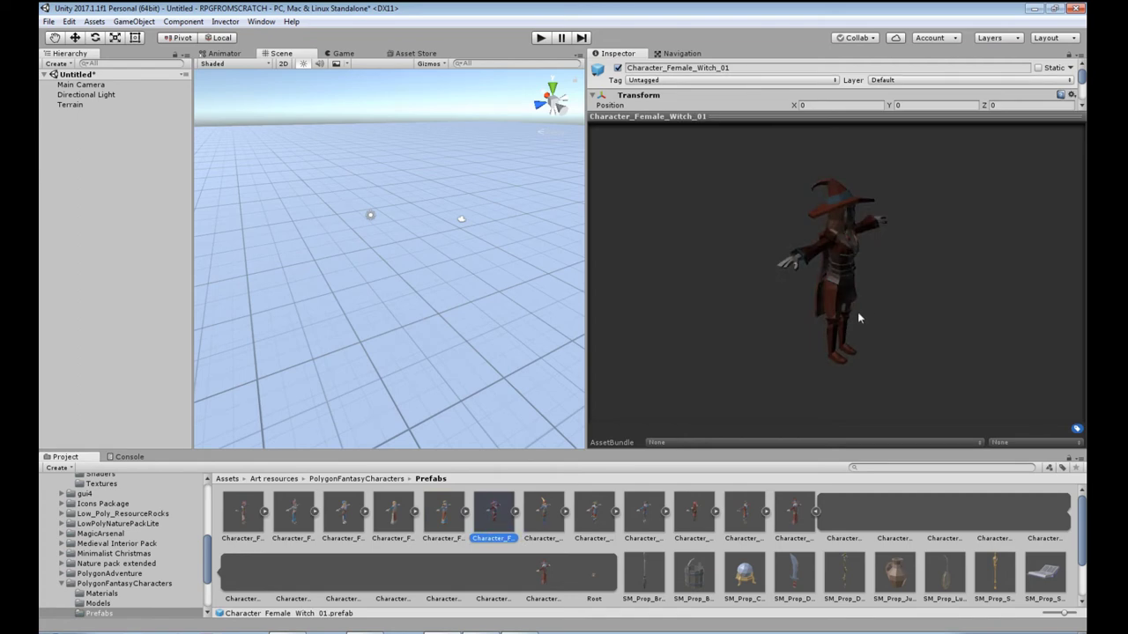
left_click_drag(859, 312, 621, 275)
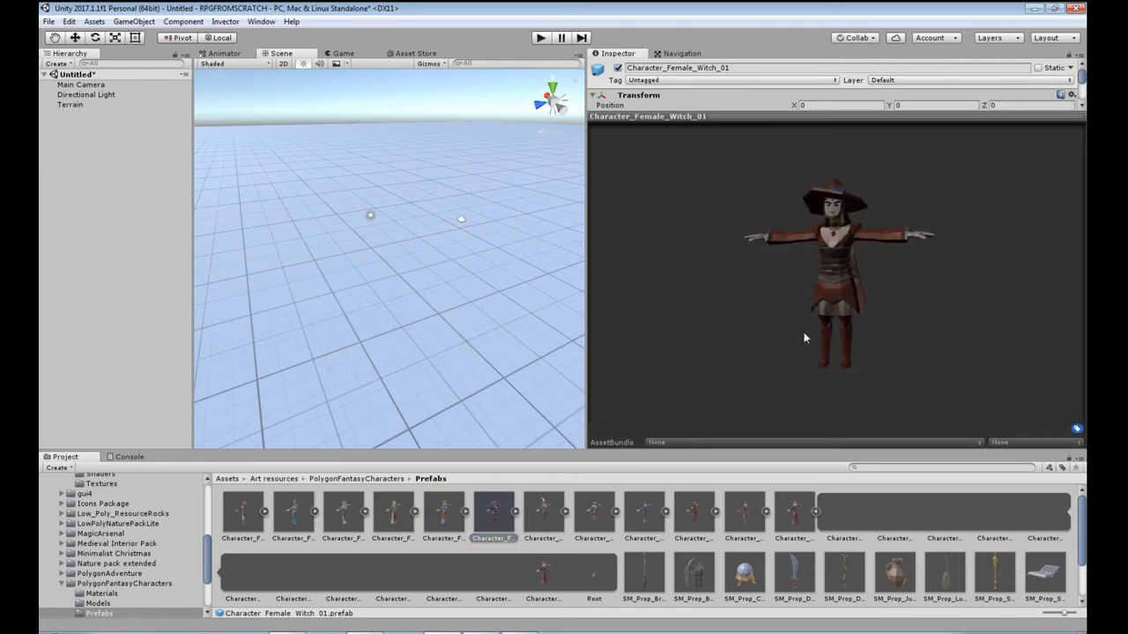
mouse_move(804, 332)
left_mouse_down()
mouse_move(882, 287)
mouse_move(951, 282)
mouse_move(855, 309)
mouse_move(794, 344)
left_mouse_up()
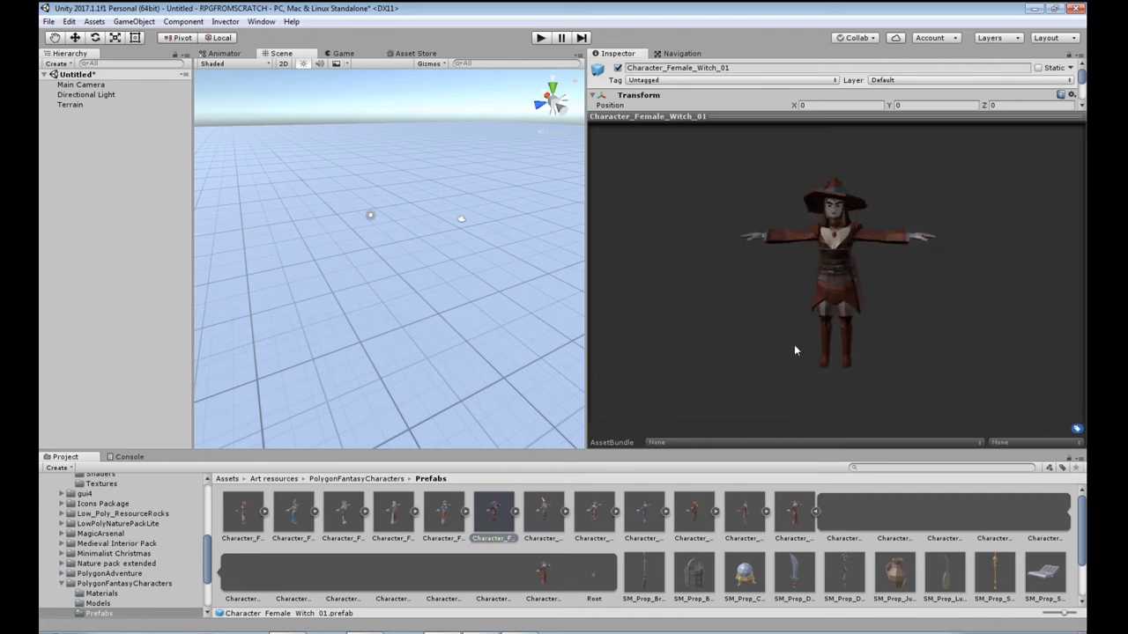
Inspect male character prefabs in rotated previews, including Character_Male_Baird_01 and Character_Male_Peasant_01
left_click(544, 514)
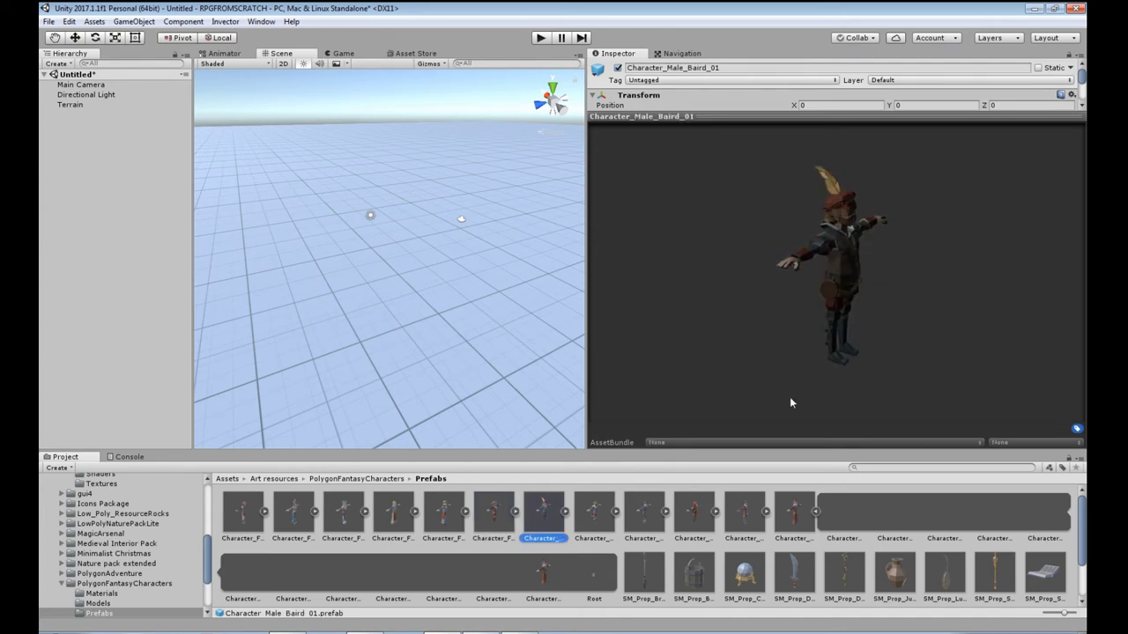
left_click_drag(852, 347, 991, 324)
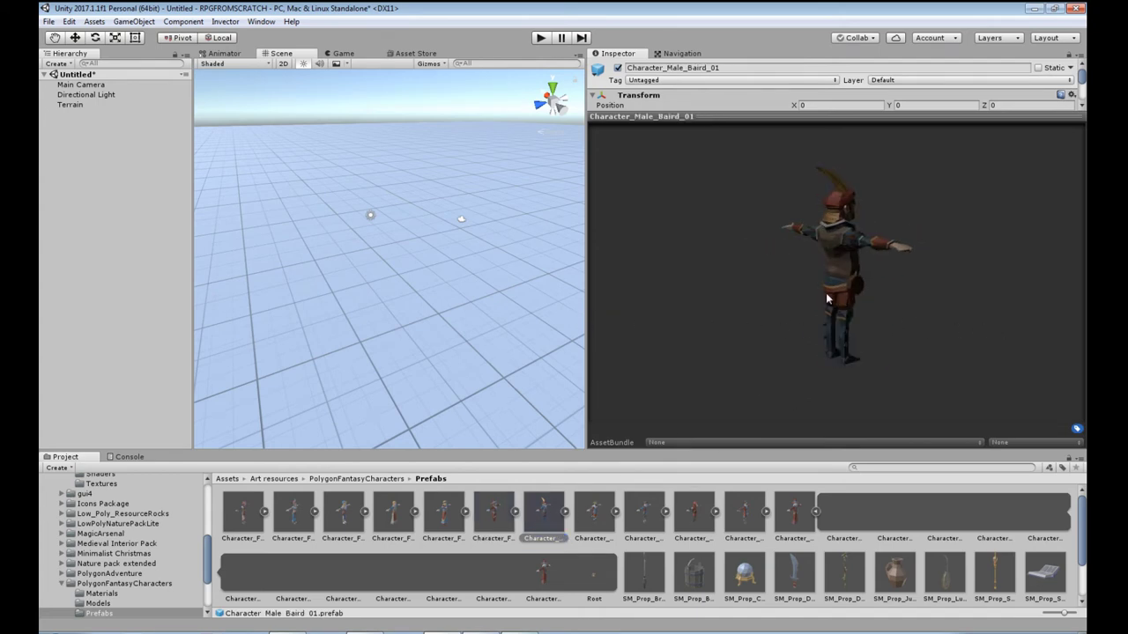
left_click_drag(825, 292, 852, 307)
left_click_drag(825, 362, 632, 480)
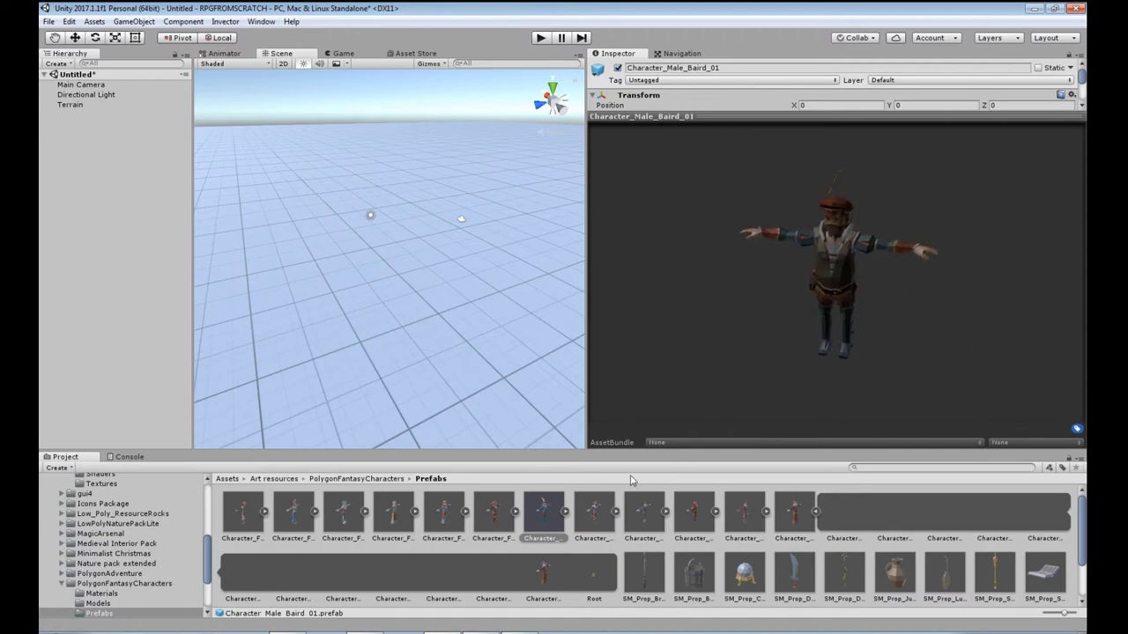
left_click(592, 519)
left_click(656, 527)
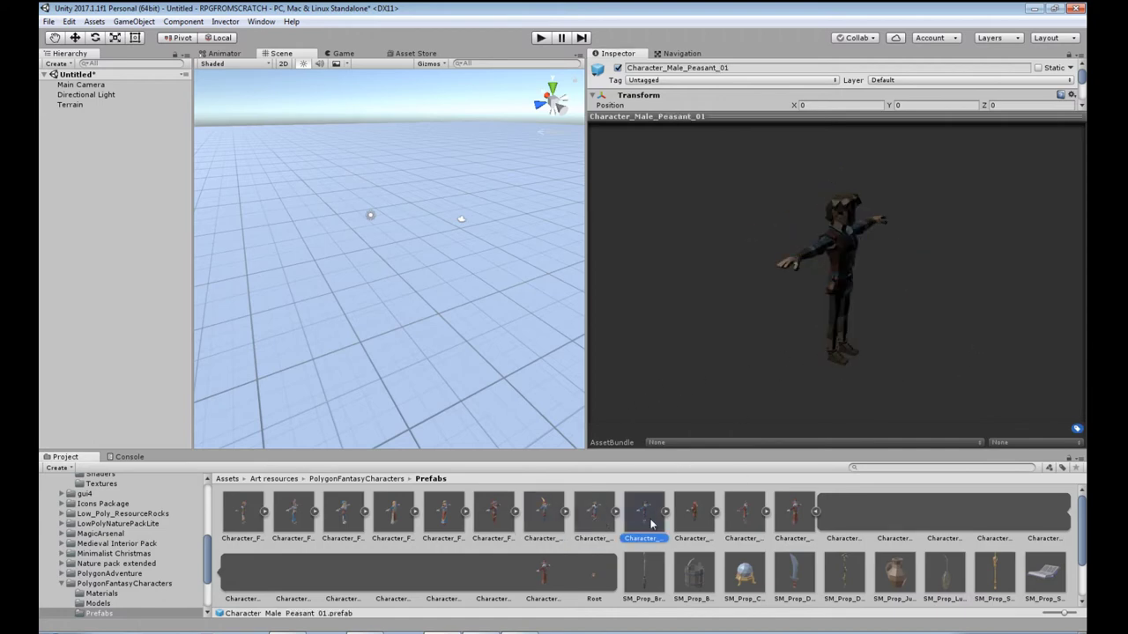
left_click_drag(705, 310, 767, 313)
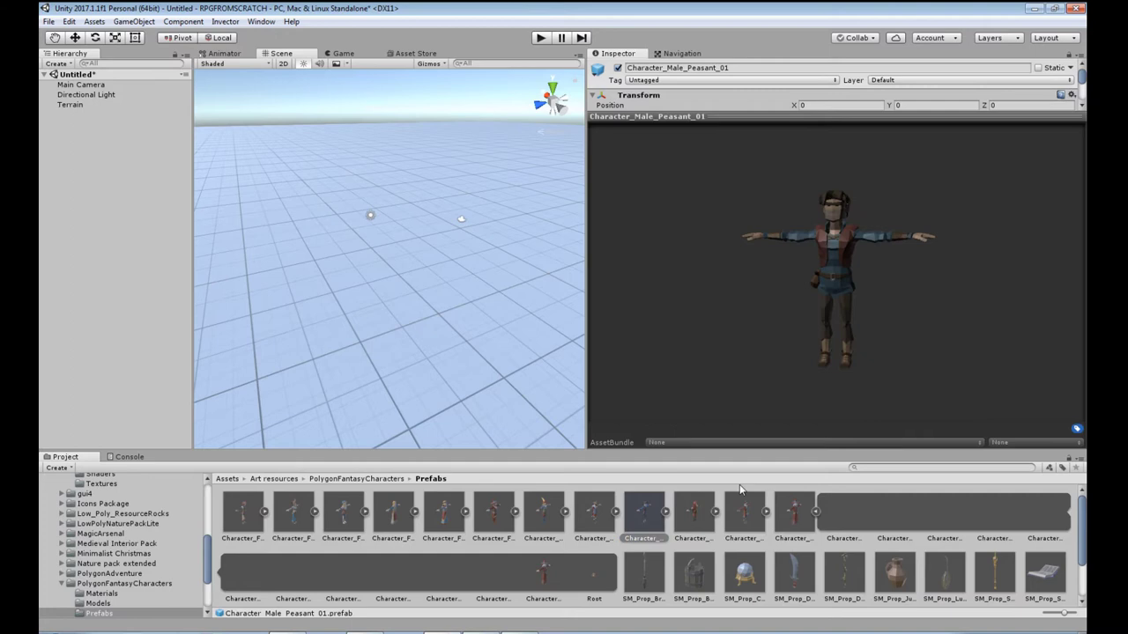
Inspect the Character_Male_Rouge_01, Character_Male_Sorcerer_01 and Character_Male_Wizard_01 prefabs in rotated previews
left_click(694, 518)
left_click_drag(828, 369, 1074, 338)
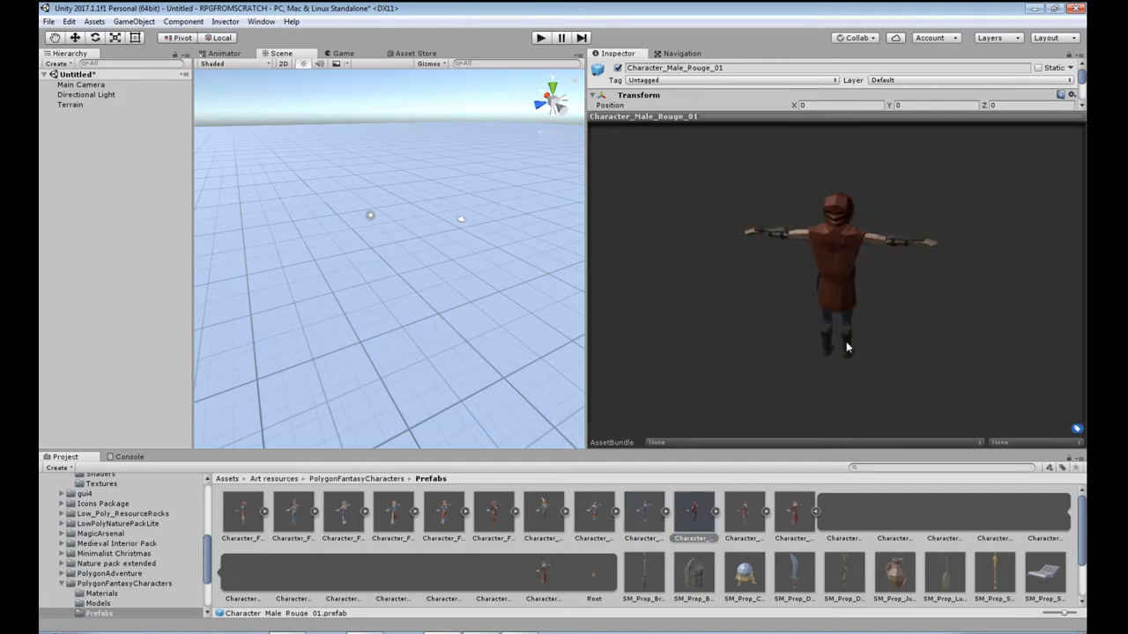
left_click_drag(813, 333, 245, 358)
left_click(745, 516)
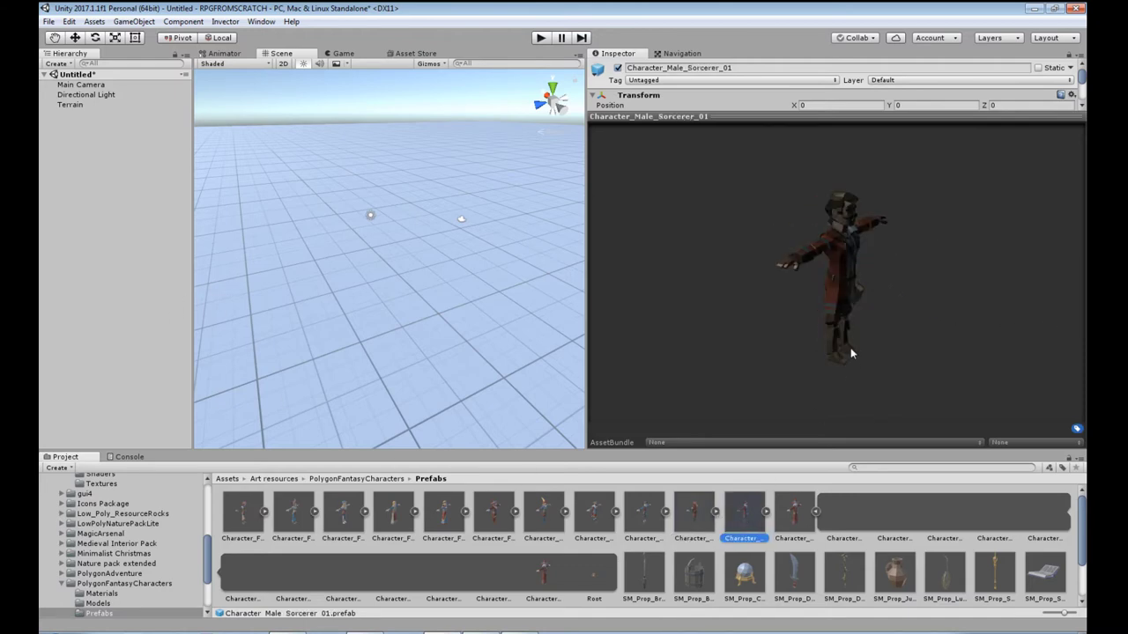
left_click_drag(847, 337, 696, 340)
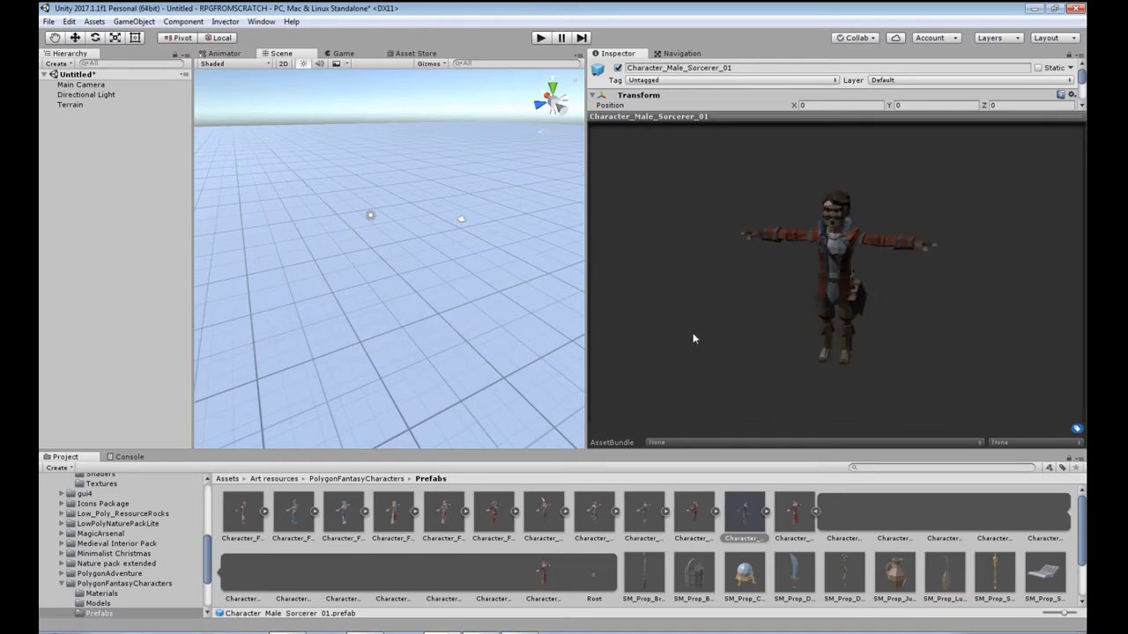
left_click(788, 516)
left_click_drag(829, 352, 617, 338)
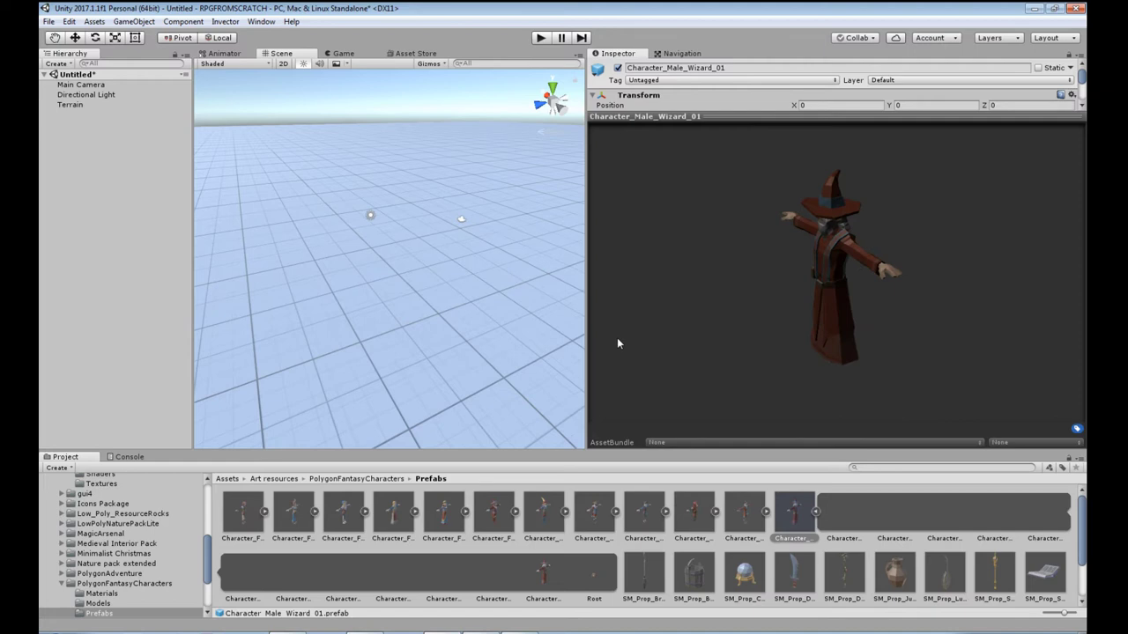
Collapse the wizard prefab's child objects and preview the prop prefabs one after another, through SM_Prop_Lute_01 to SM_Prop_Wand_01
left_click(815, 512)
left_click(847, 518)
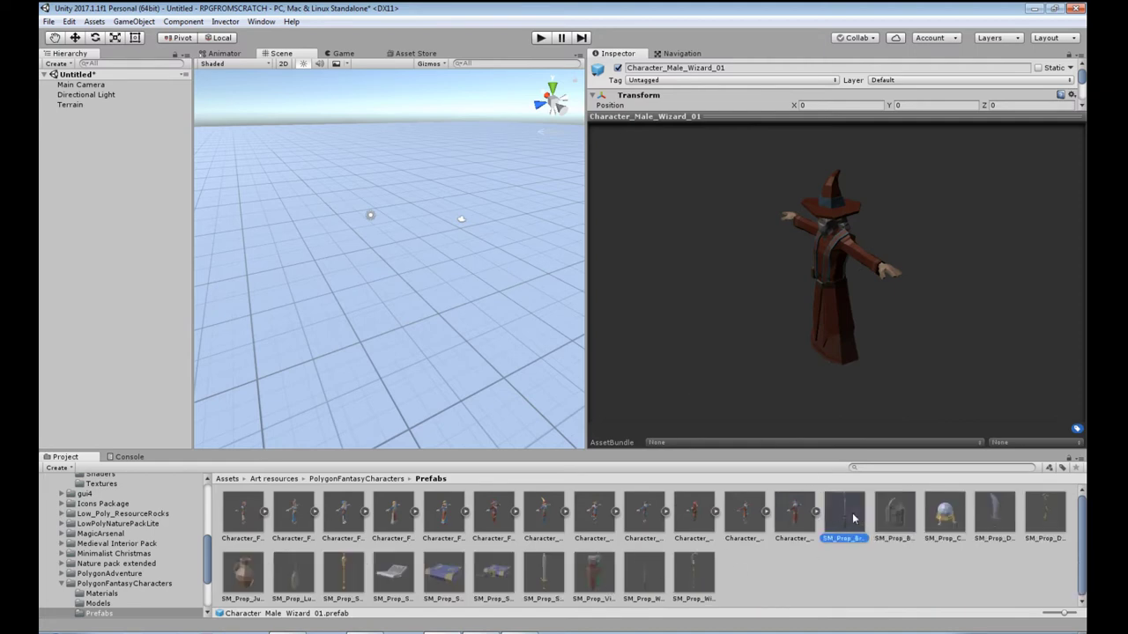
key("Right")
key("Right")
key("Right")
key("Right")
key("Right")
key("Right")
key("Right")
key("Right")
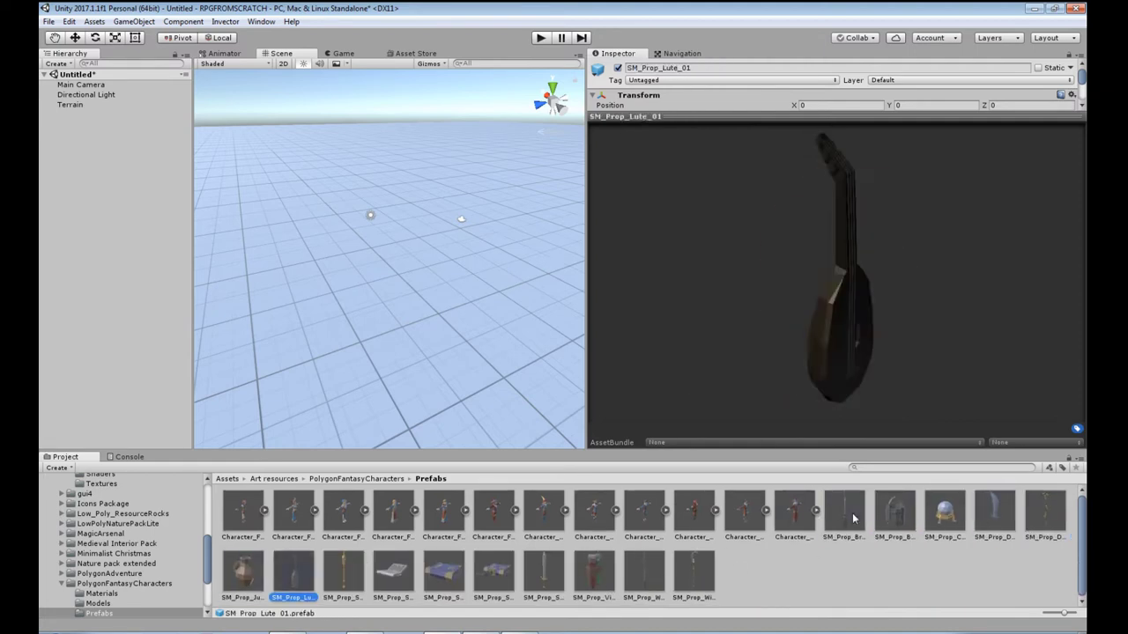
key("Right")
key("Right")
key("Right")
key("Right")
key("Right")
key("Right")
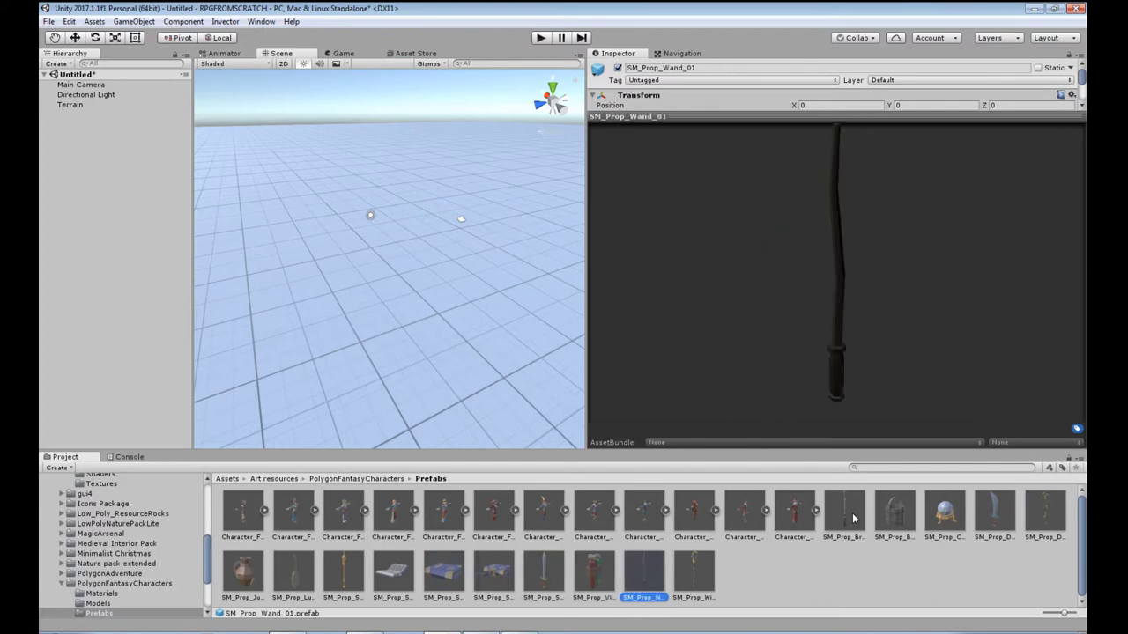
mouse_move(780, 378)
left_mouse_down()
mouse_move(761, 350)
mouse_move(876, 347)
mouse_move(921, 365)
mouse_move(696, 335)
mouse_move(340, 312)
mouse_move(755, 352)
mouse_move(975, 356)
mouse_move(812, 334)
mouse_move(775, 401)
left_mouse_up()
Preview Character_Male_Sorcerer_01 from the front and shrink the preview area to reveal the prefab's components
left_click(645, 514)
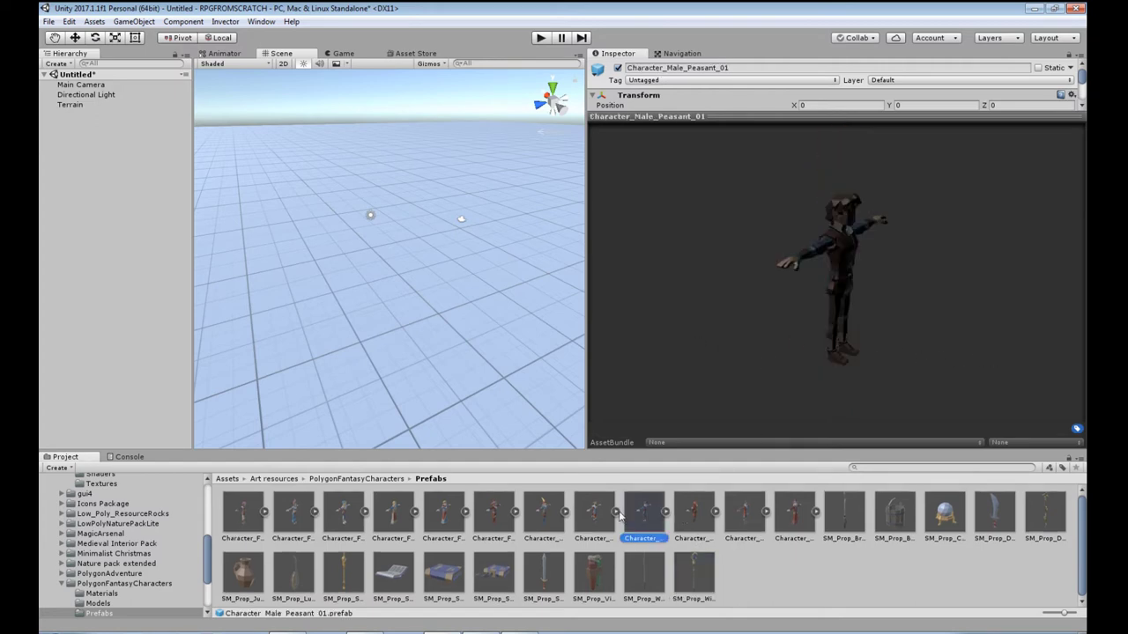
left_click(744, 515)
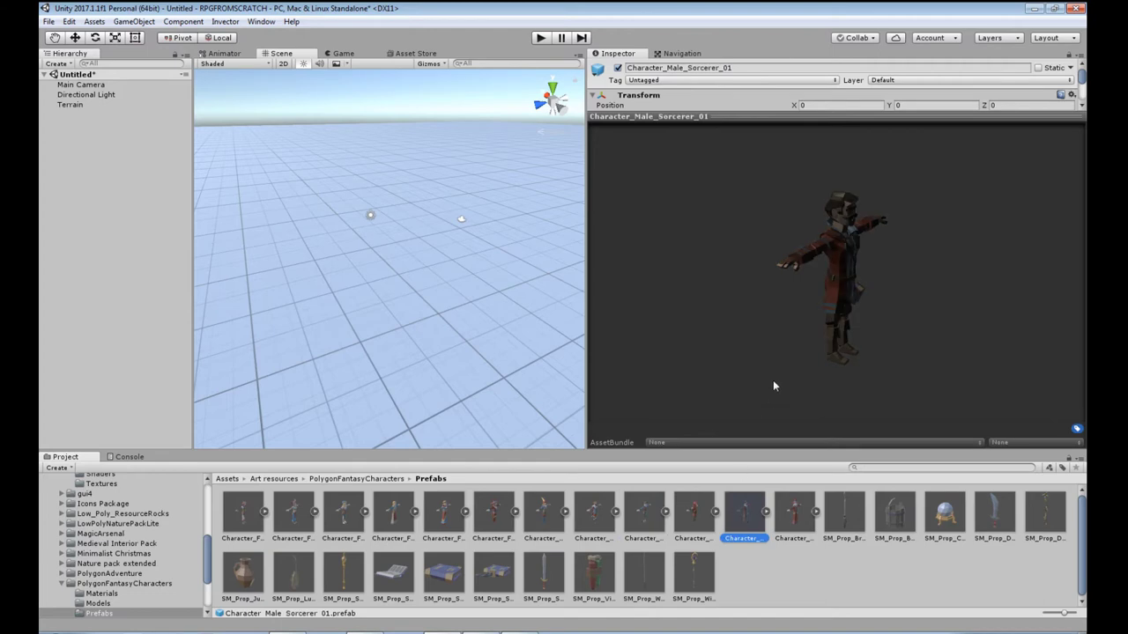
left_click_drag(772, 380, 761, 188)
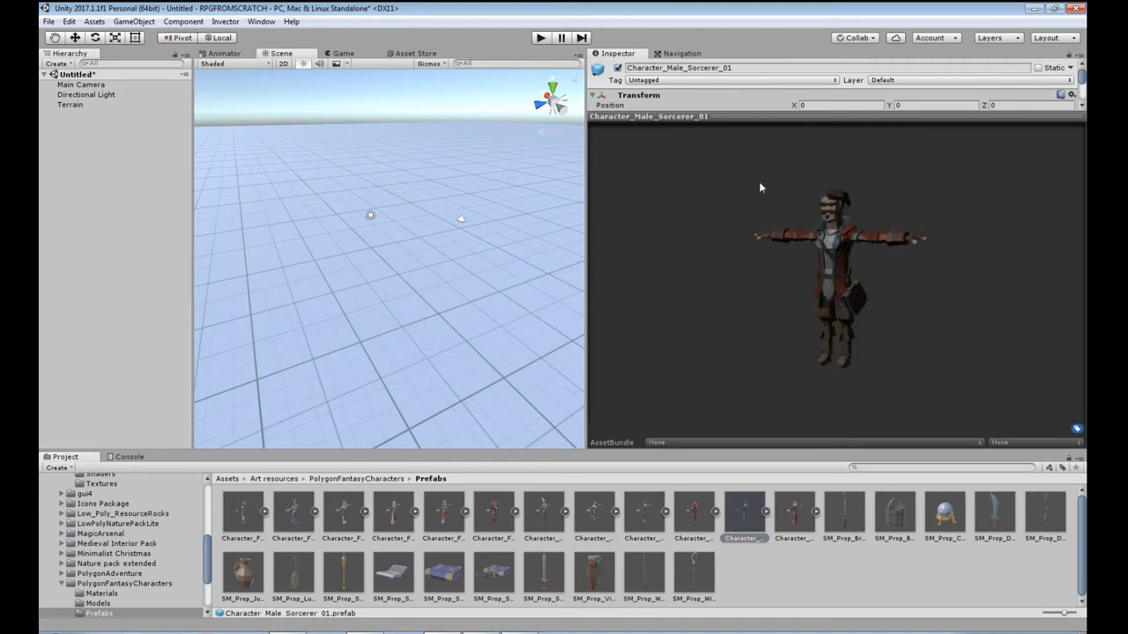
left_click_drag(835, 118, 824, 317)
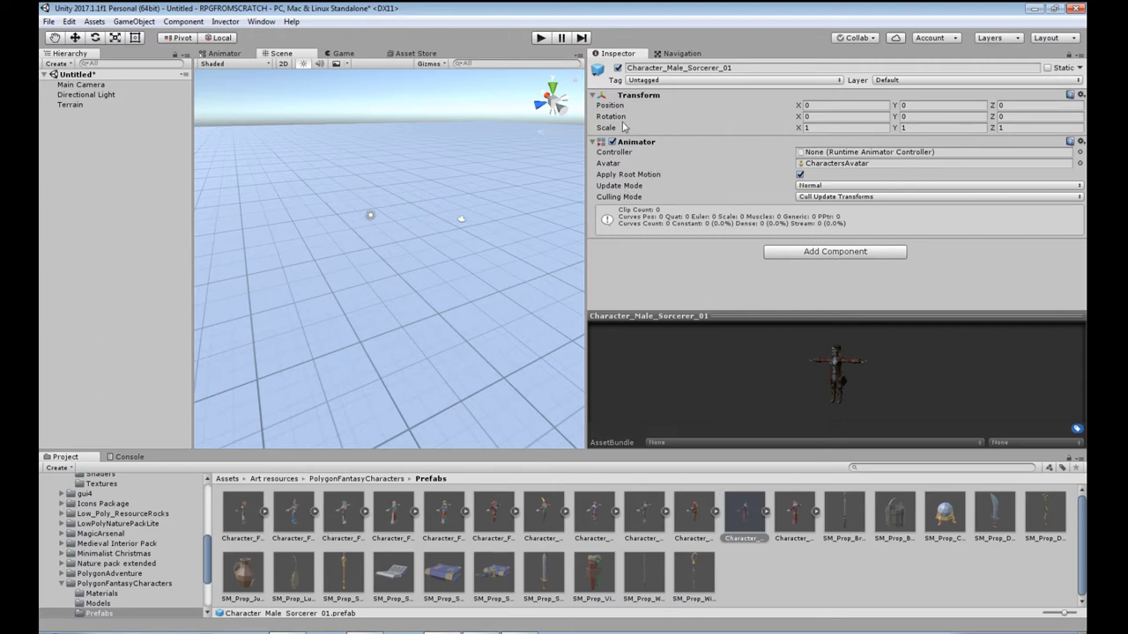
Expand the Character_Male_Sorcerer_01 prefab and examine its child objects from Character_Female_Druid through Character_Male_Wizard to Root
left_click(766, 512)
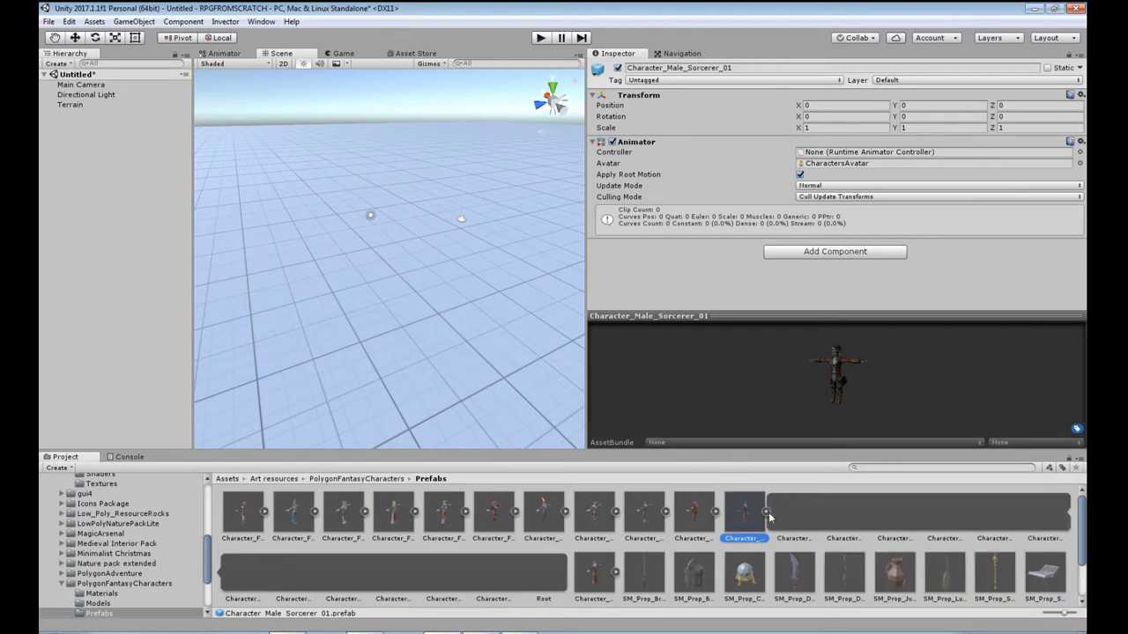
left_click(782, 522)
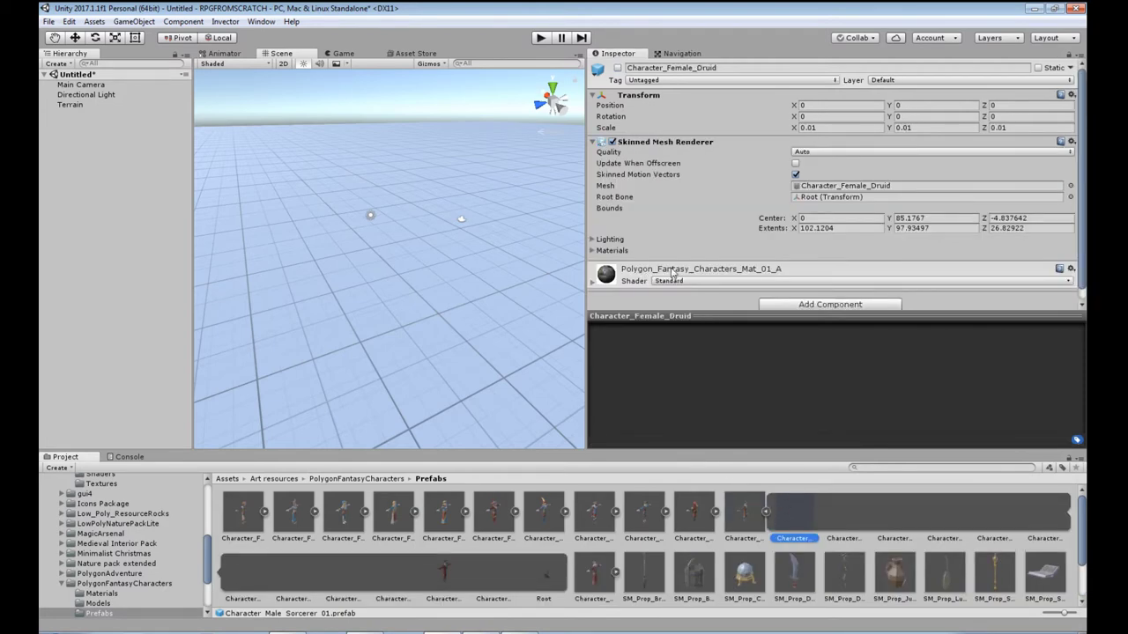
key("Right")
key("Right")
key("Right")
key("Right")
key("Right")
key("Right")
key("Right")
key("Right")
key("Right")
key("Right")
key("Right")
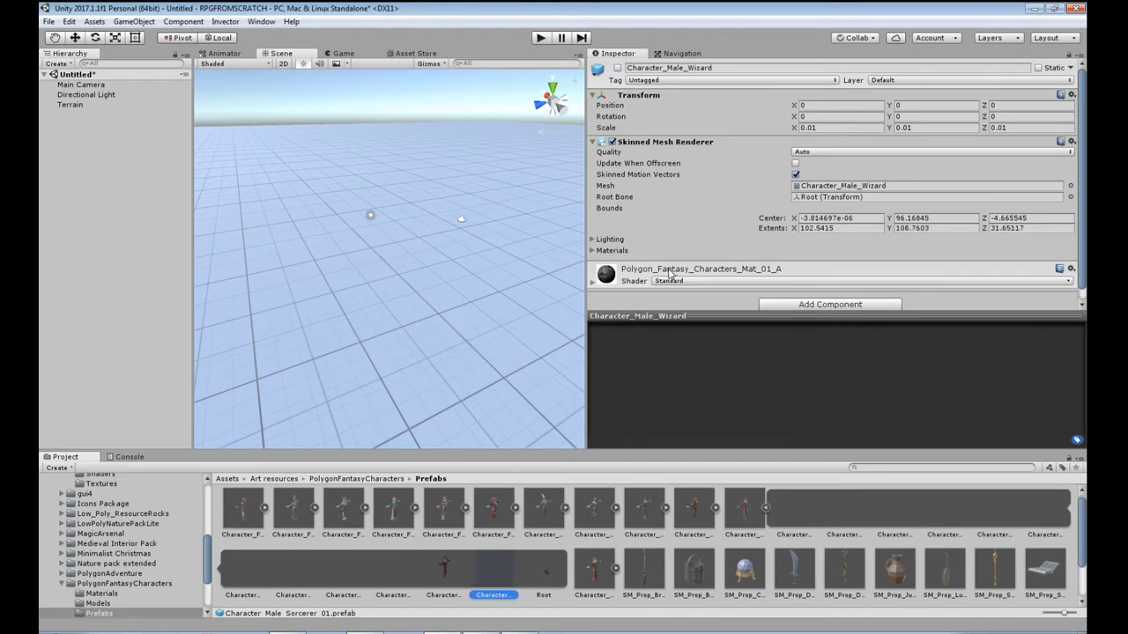
key("Right")
key("Left")
key("Right")
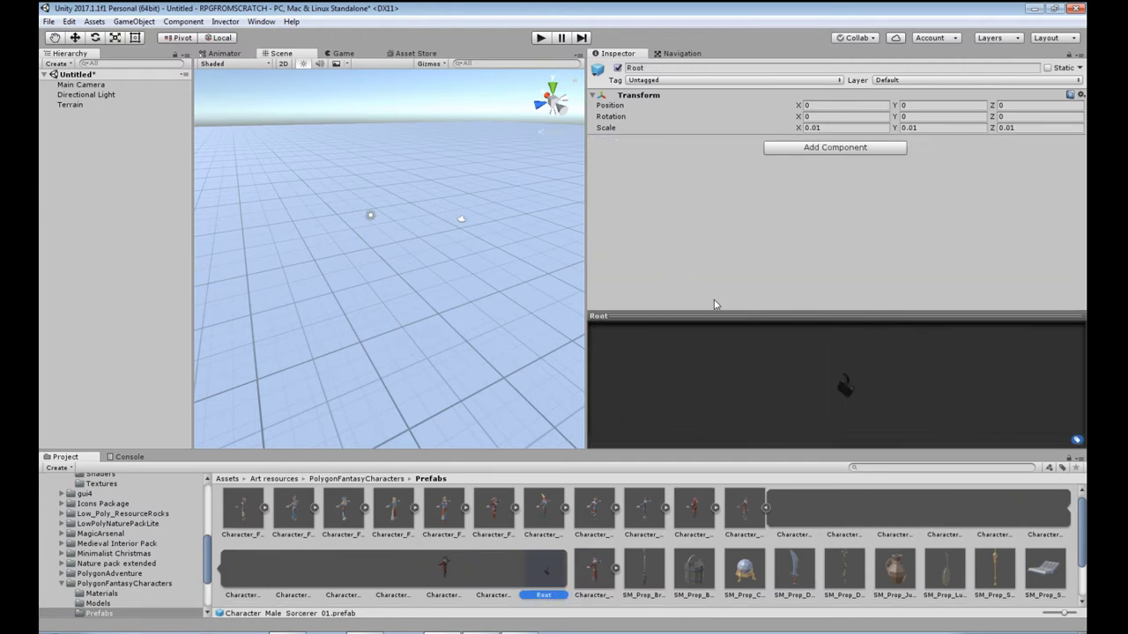
Collapse the sorcerer prefab's child objects, reselect Character_Male_Sorcerer_01, and widen the Scene view
left_click(70, 105)
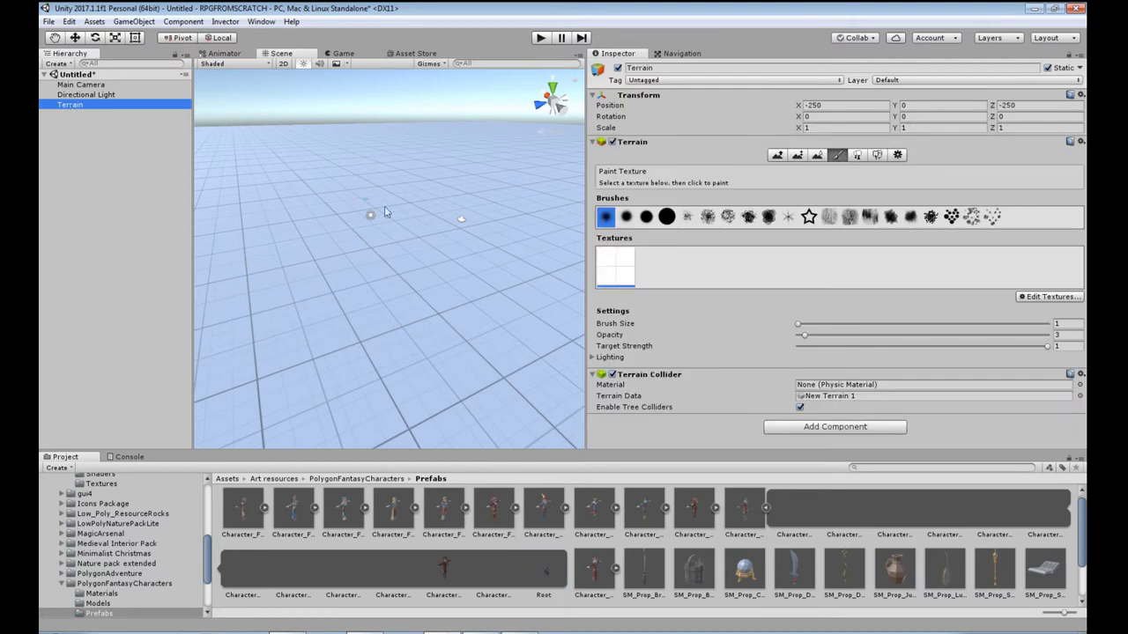
left_click(765, 507)
left_click(753, 524)
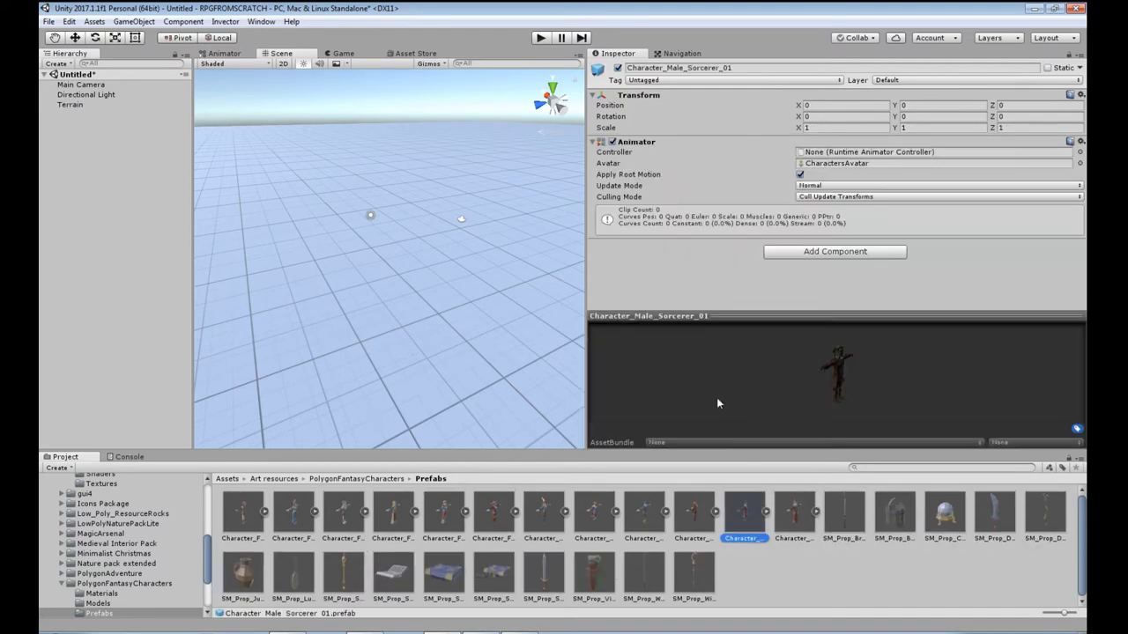
left_click_drag(587, 234, 827, 235)
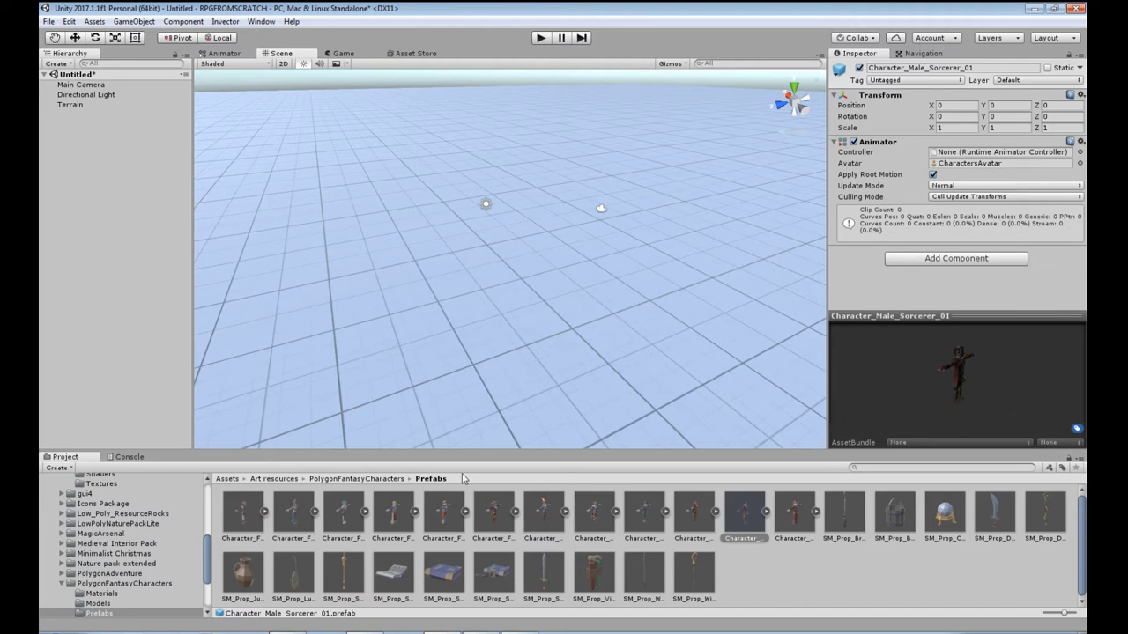
Open Invector's Shooter Character Creator and assign Character_Male_Sorcerer_01 as the FBX Model
left_click(226, 23)
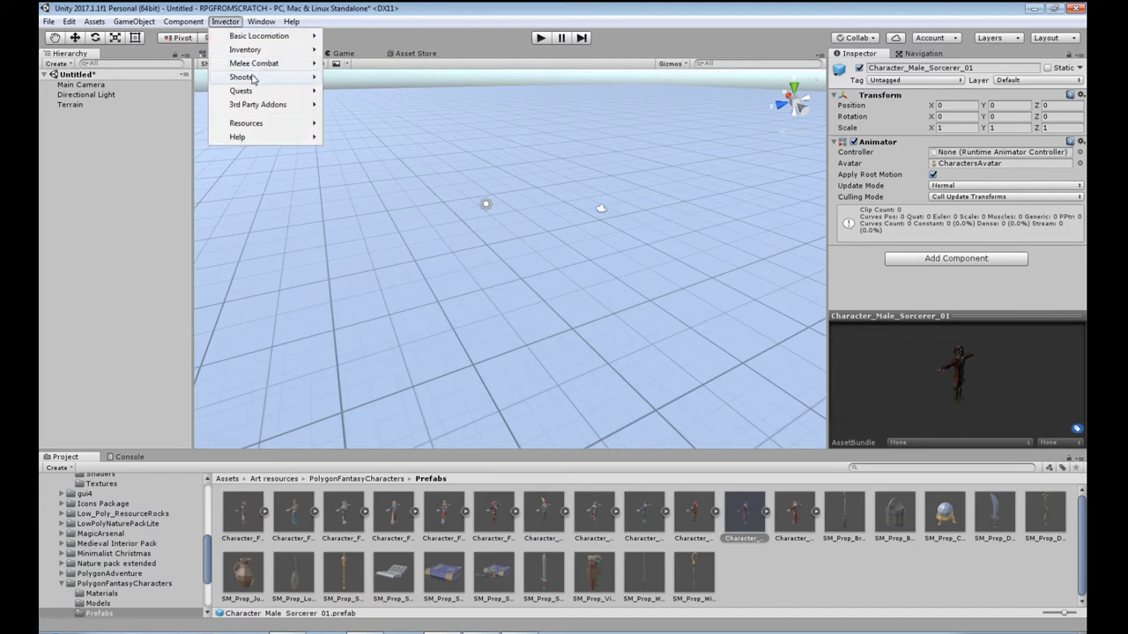
mouse_move(304, 79)
left_click(385, 79)
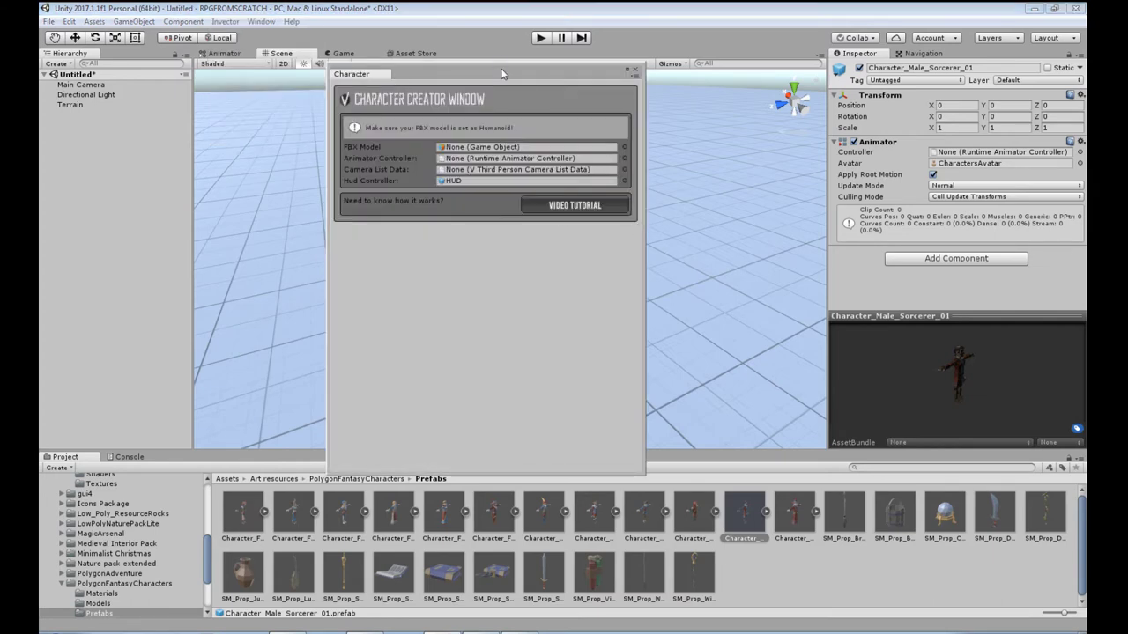
left_click_drag(501, 68, 369, 81)
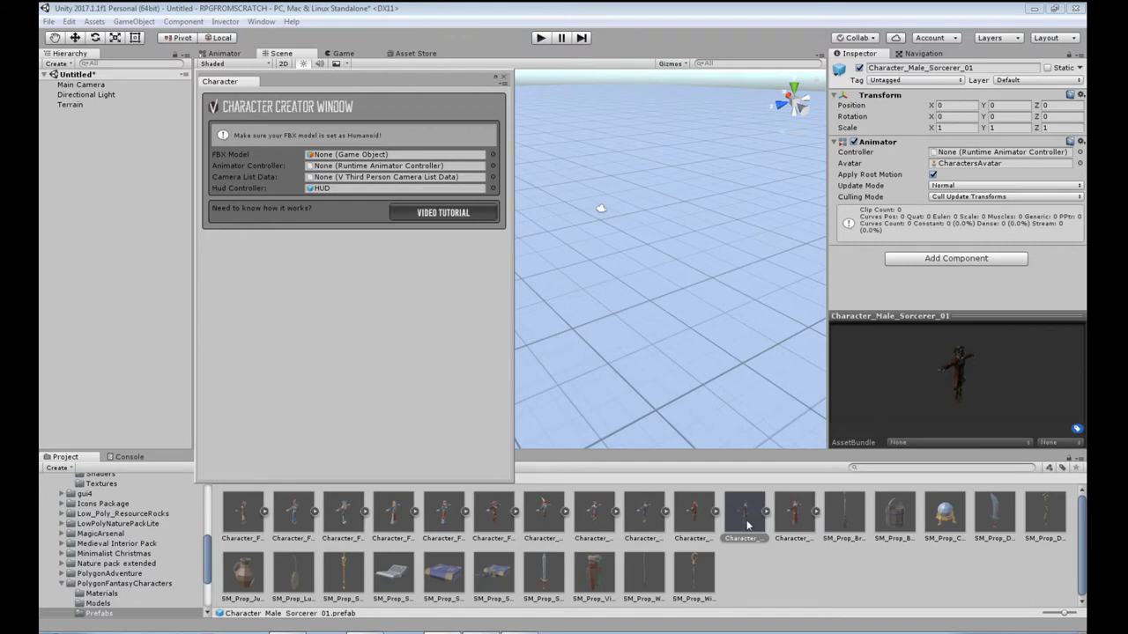
left_click_drag(747, 518, 353, 163)
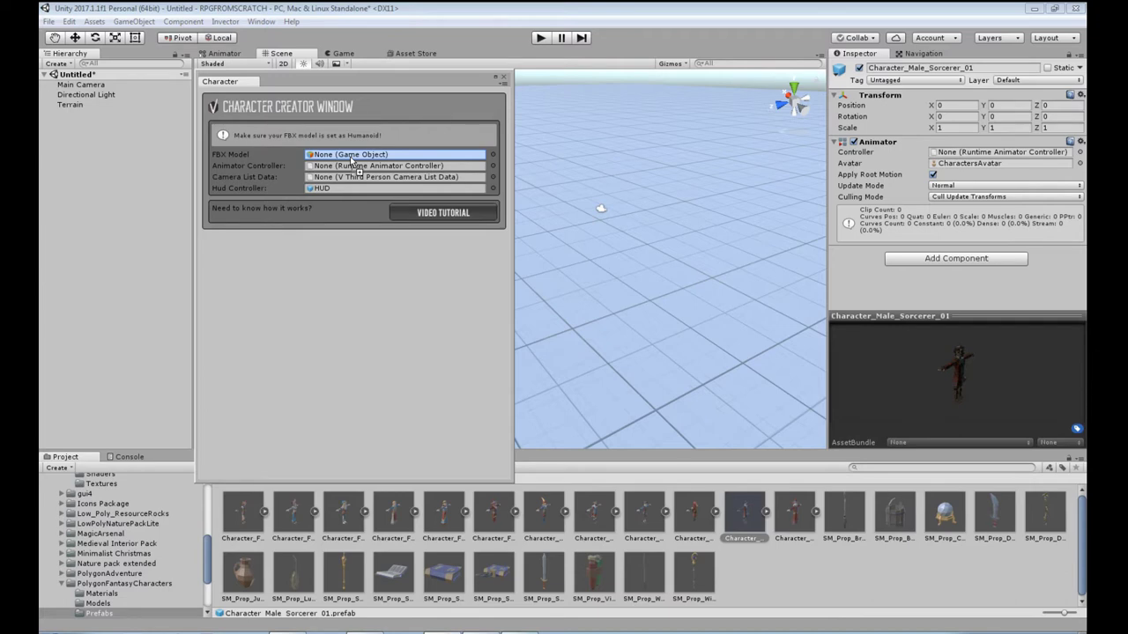
left_click_drag(350, 157, 350, 157)
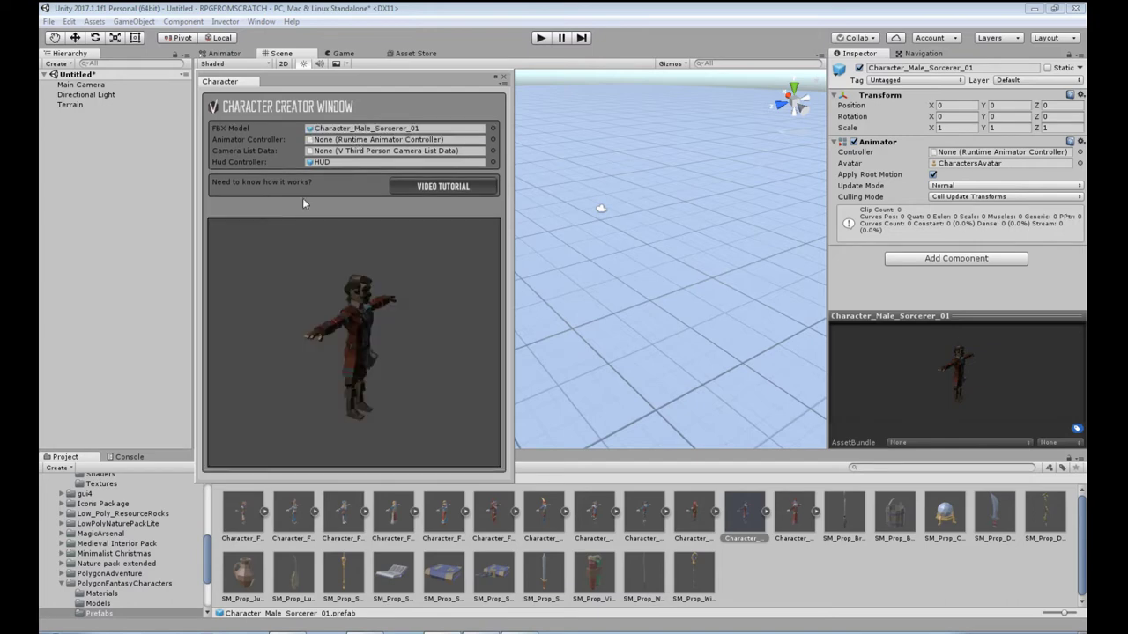
Compare the Invector animator controllers and set the character's Animator Controller to Invector_ShooterMelee
left_click(493, 139)
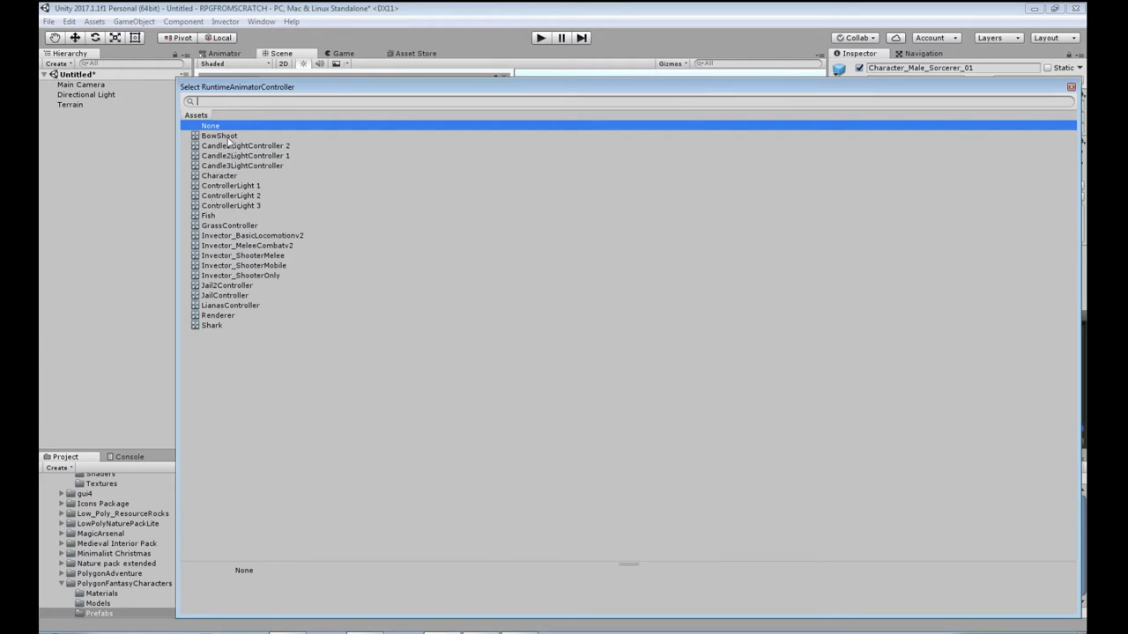
left_click(257, 256)
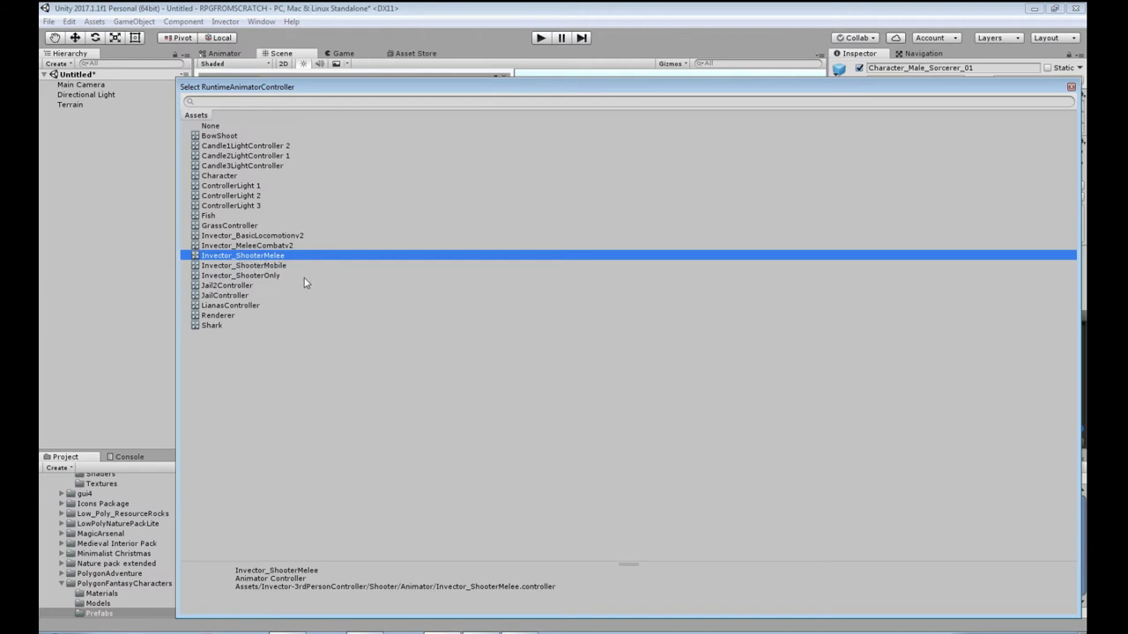
left_click(269, 266)
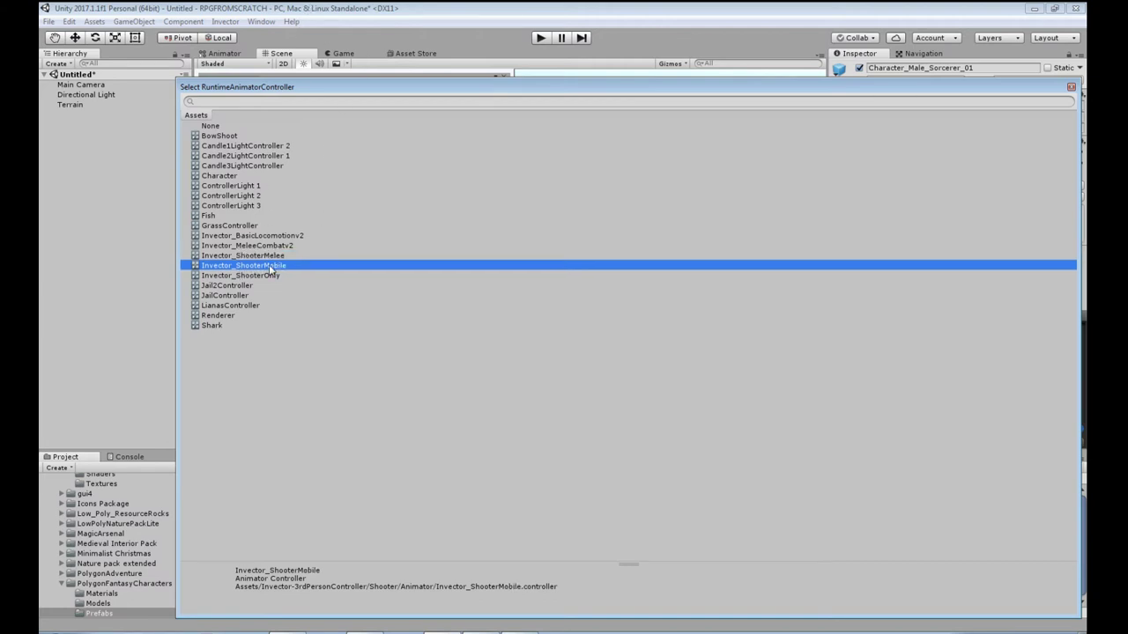
left_click(270, 276)
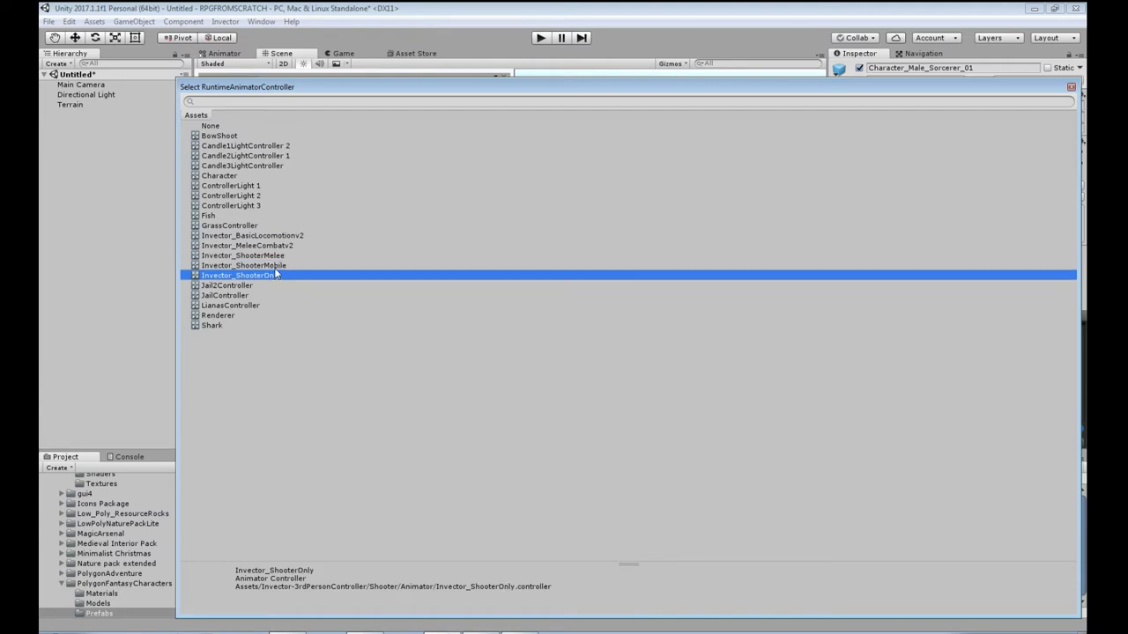
left_click(271, 266)
left_click(273, 277)
left_click(276, 267)
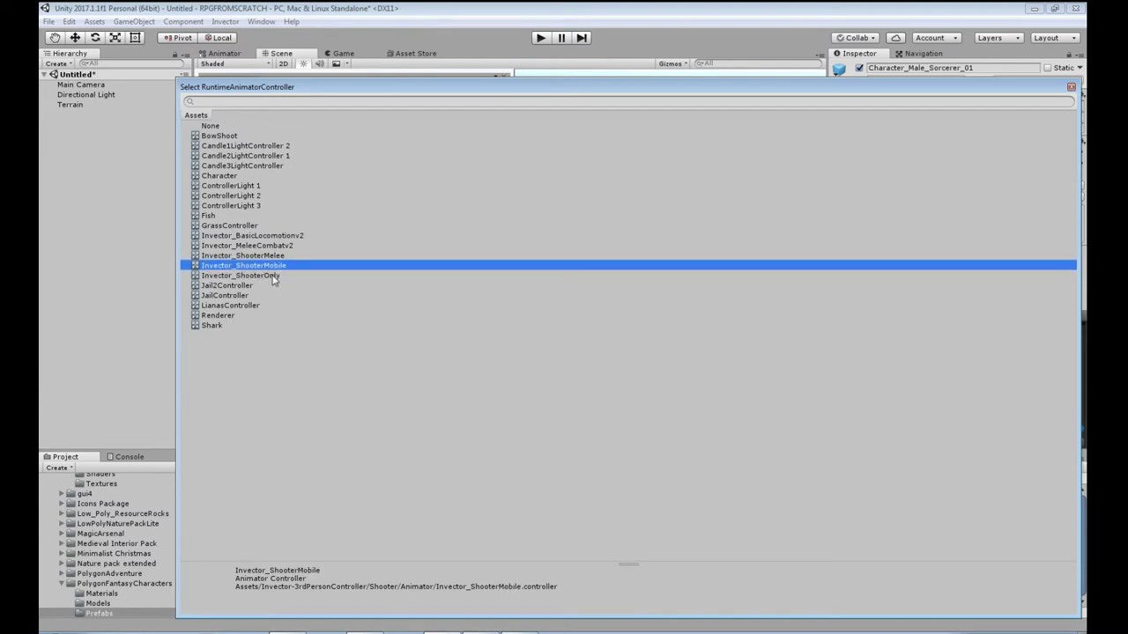
left_click(273, 277)
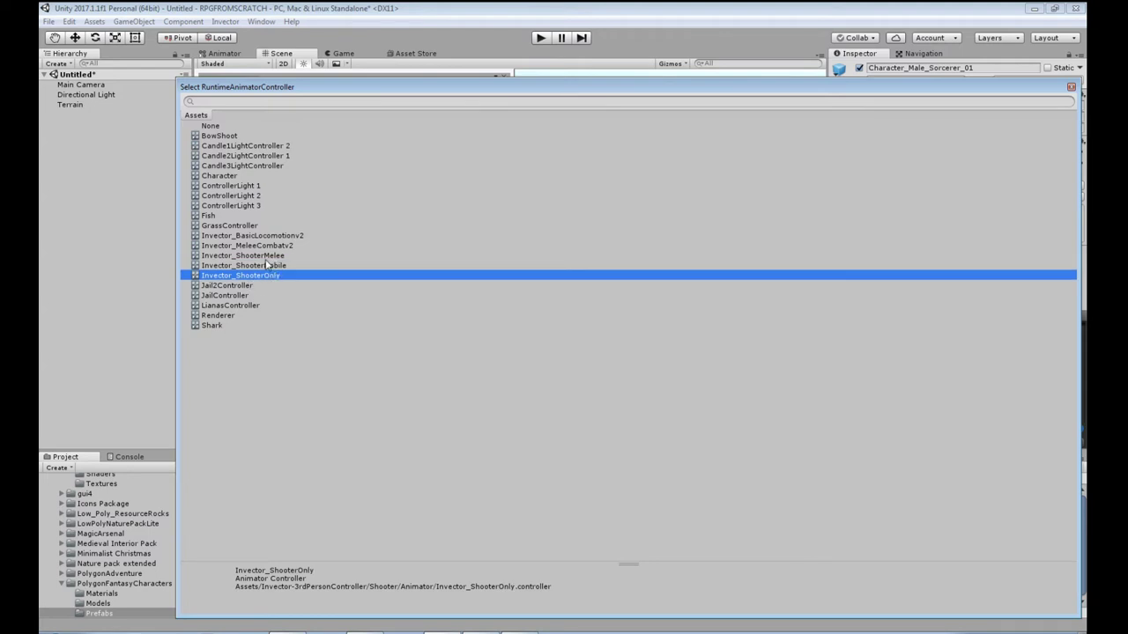
left_click(273, 246)
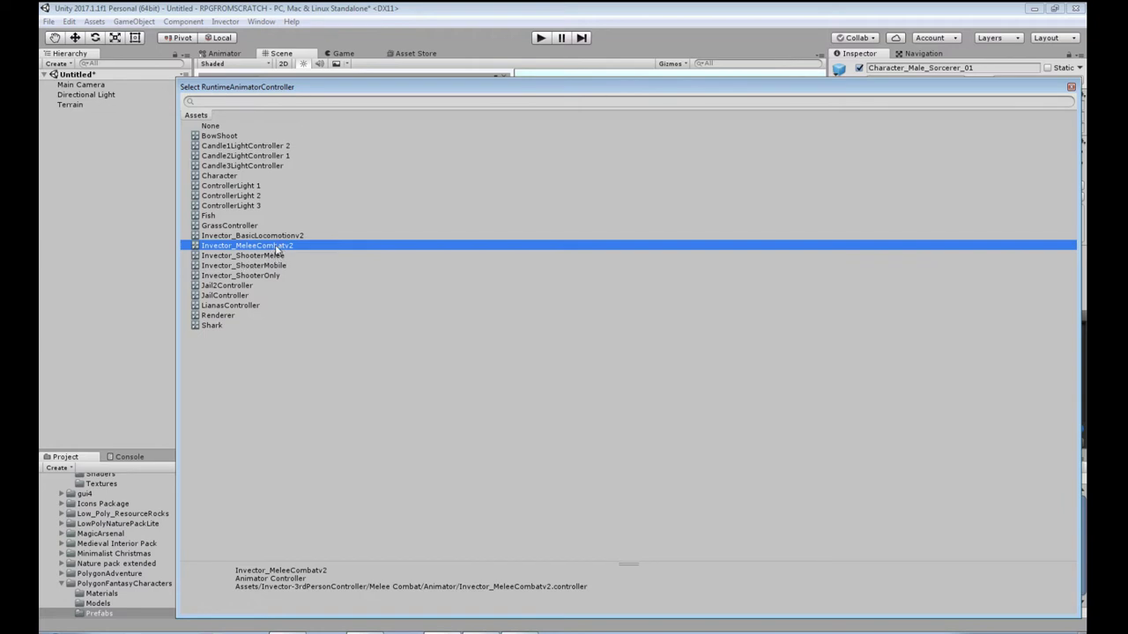
left_click(268, 236)
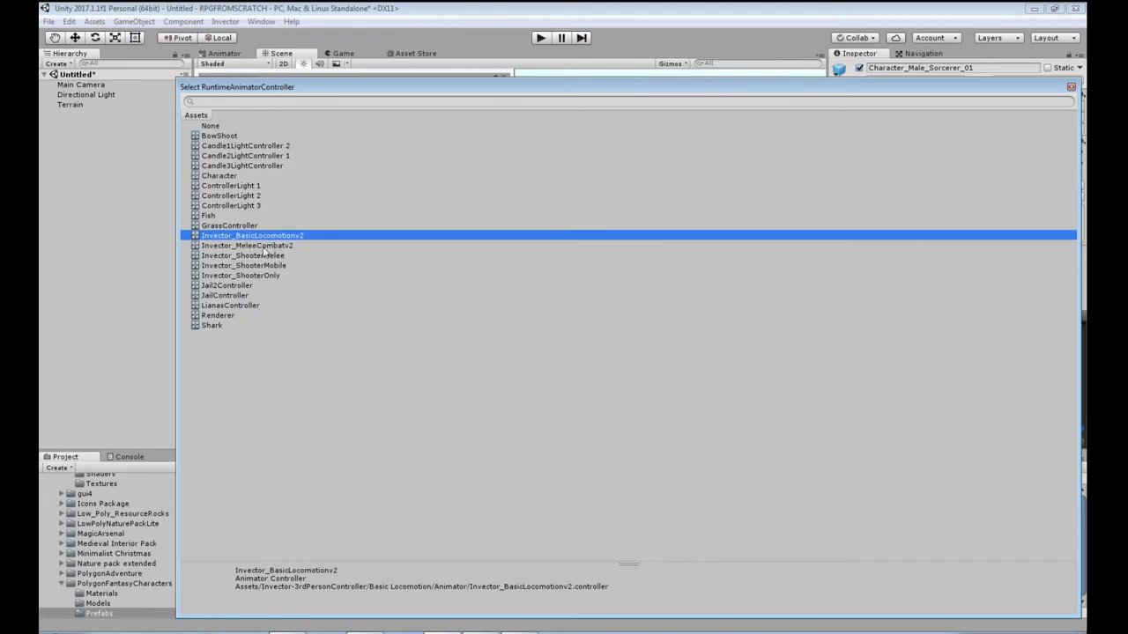
left_click(259, 256)
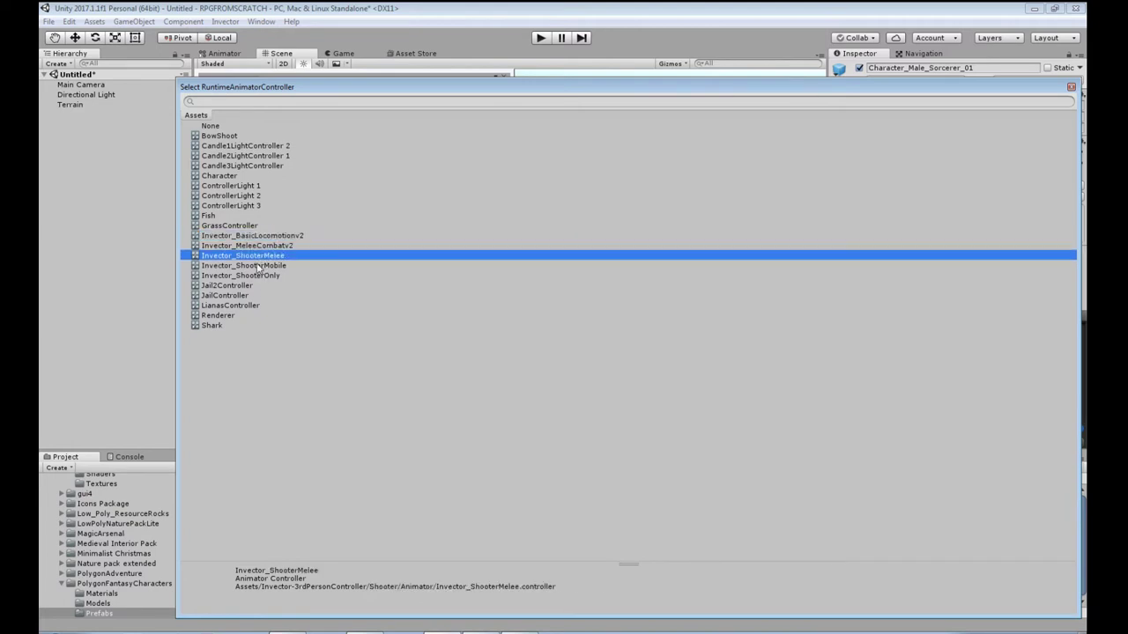
double_click(259, 256)
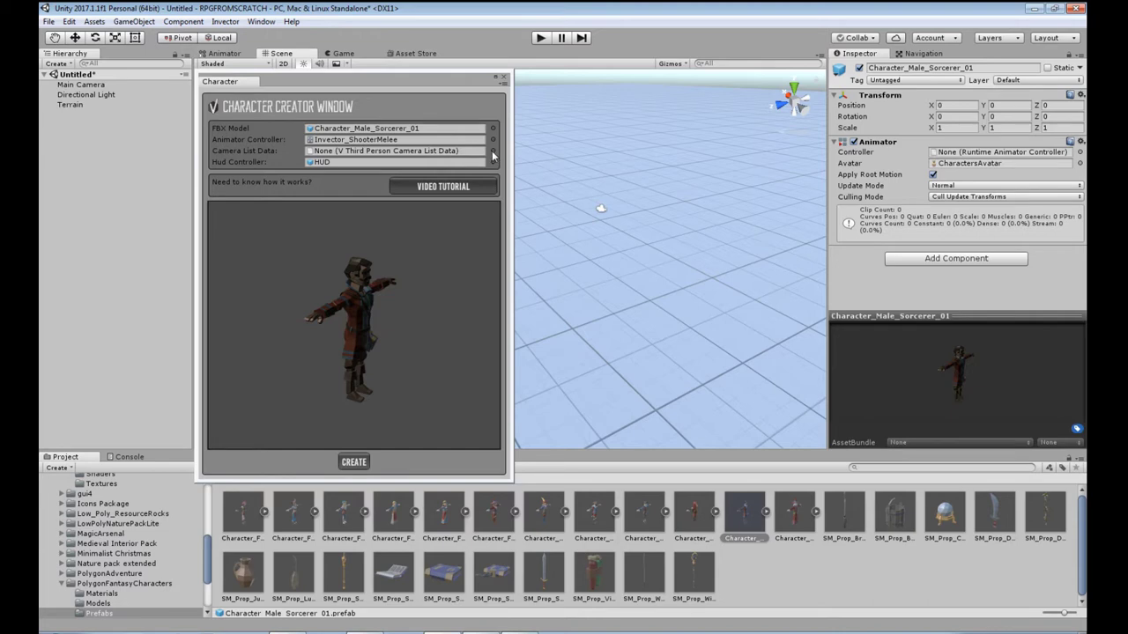
Compare the available camera states and set the Camera List Data to vShooterMelee@CameraState
left_click(225, 315)
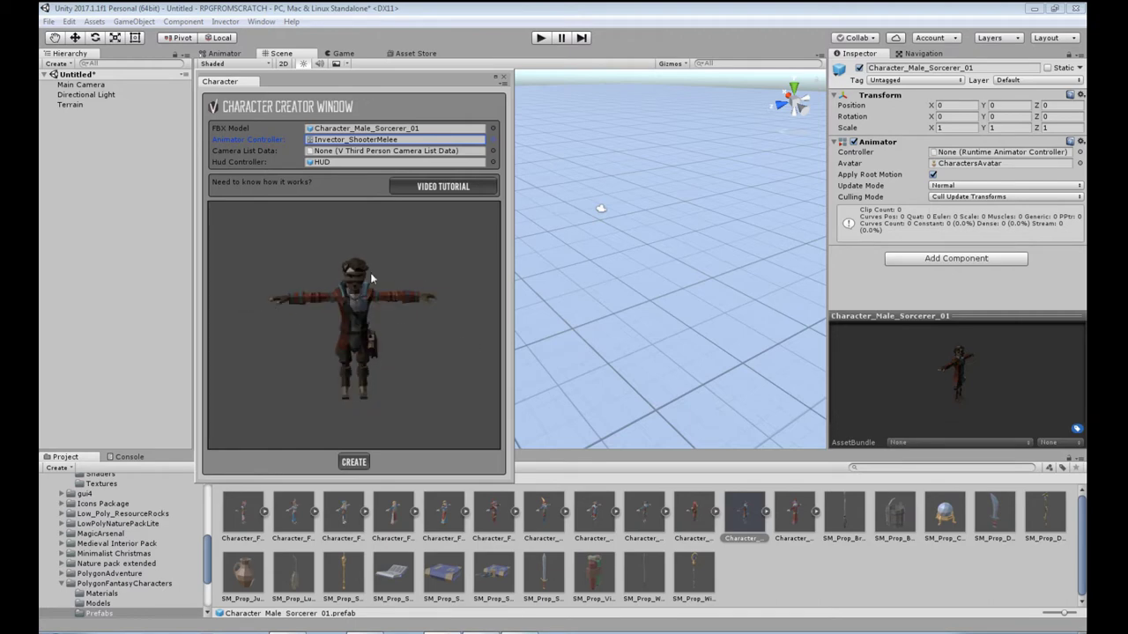
left_click(492, 151)
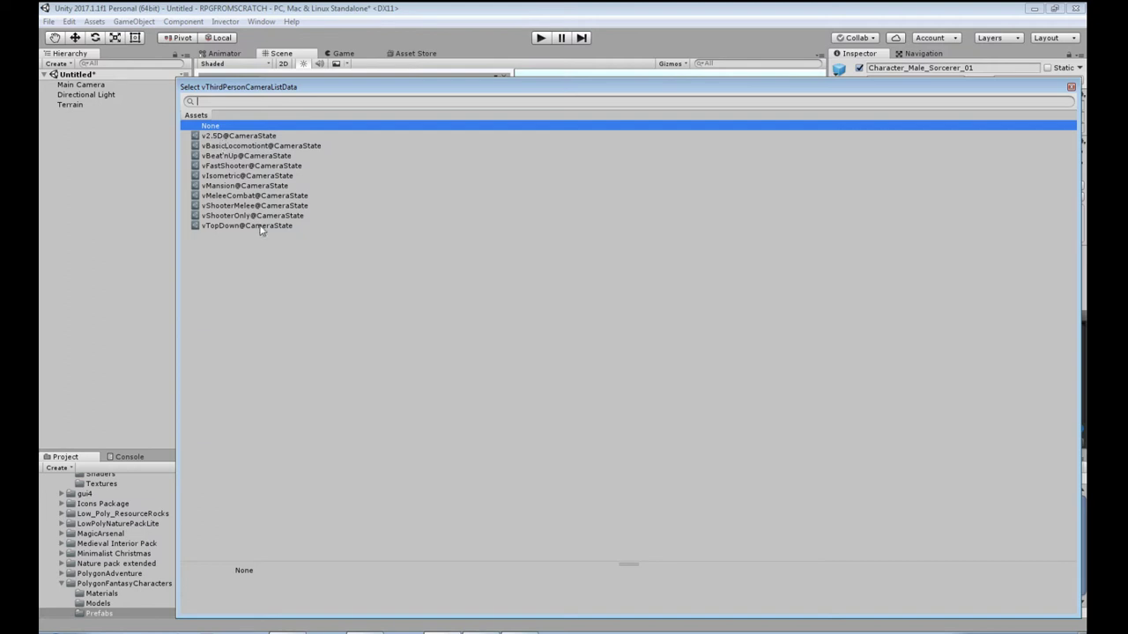
left_click(221, 178)
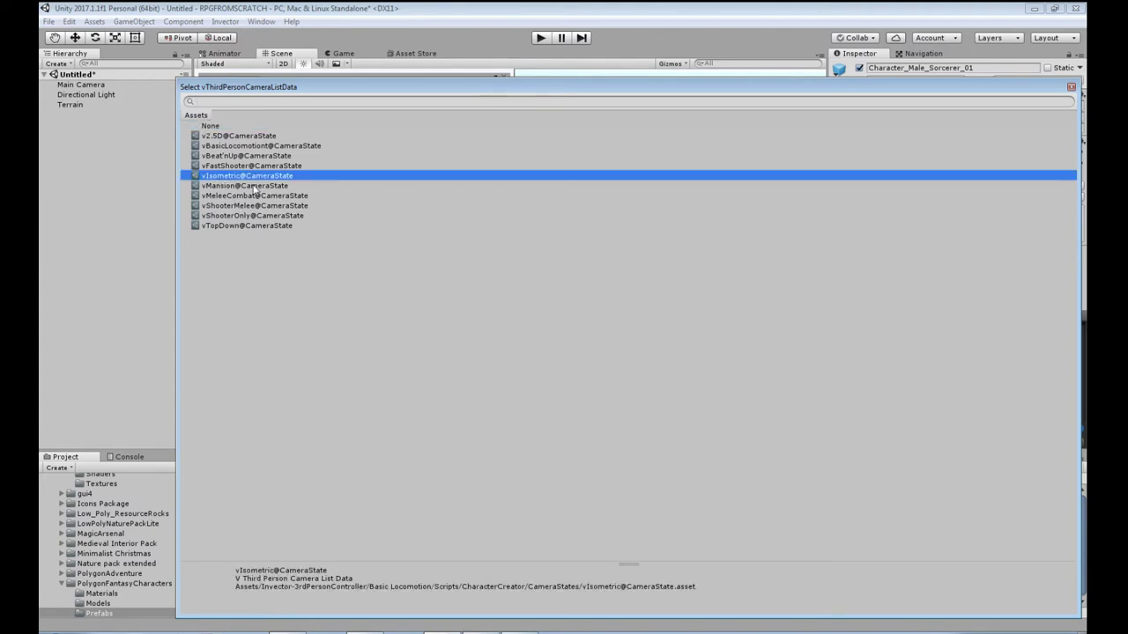
left_click(225, 227)
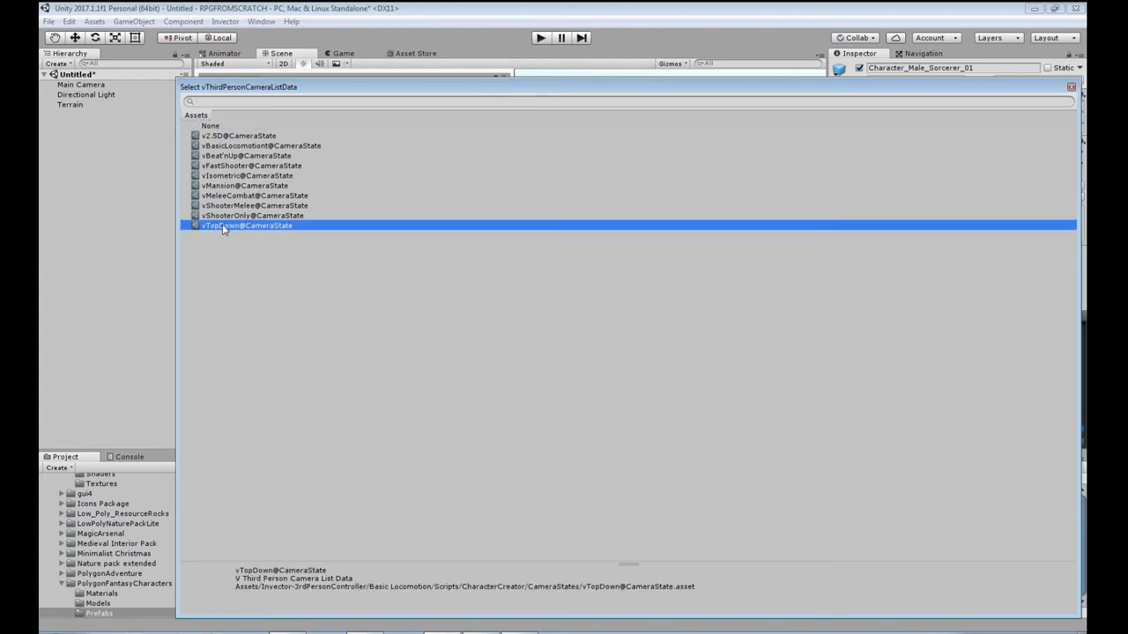
left_click(234, 179)
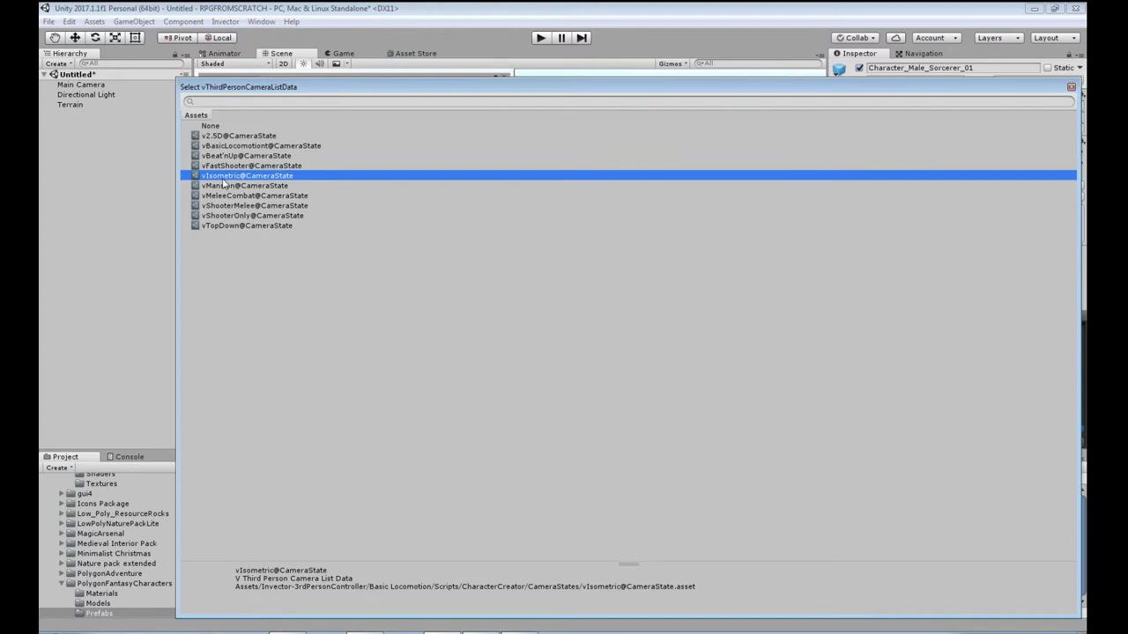
left_click(222, 225)
left_click(225, 217)
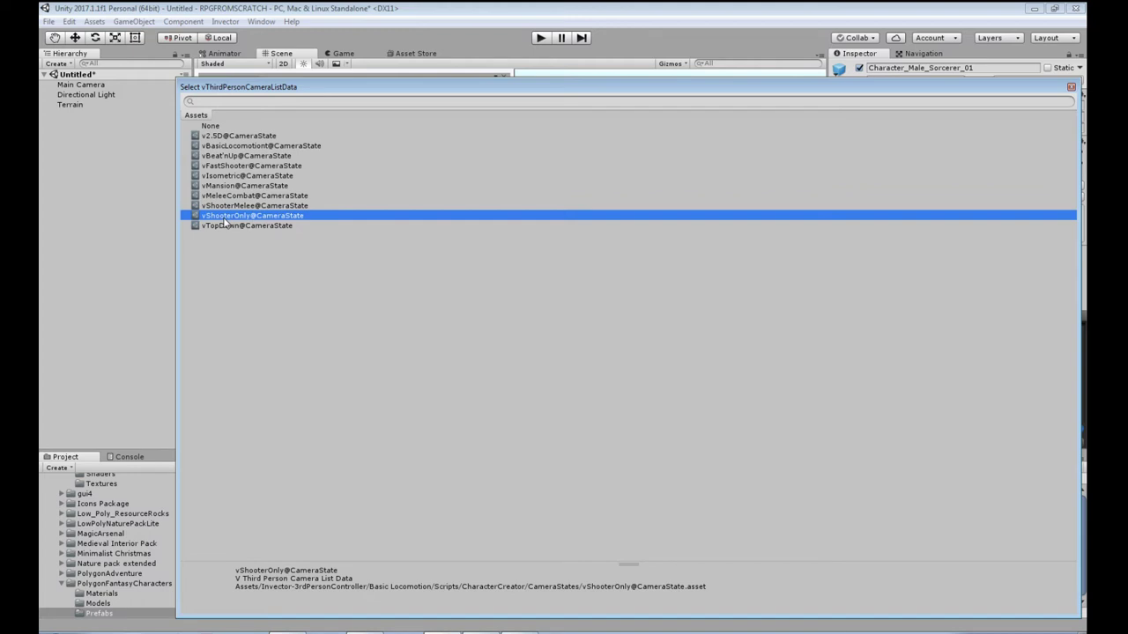
left_click(234, 206)
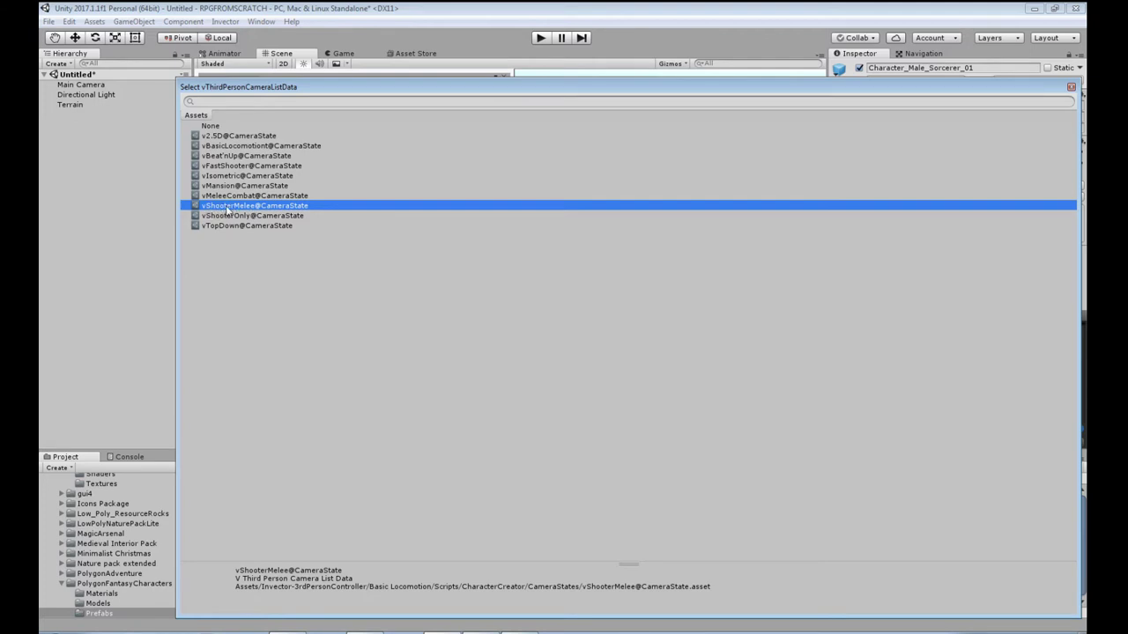
double_click(235, 207)
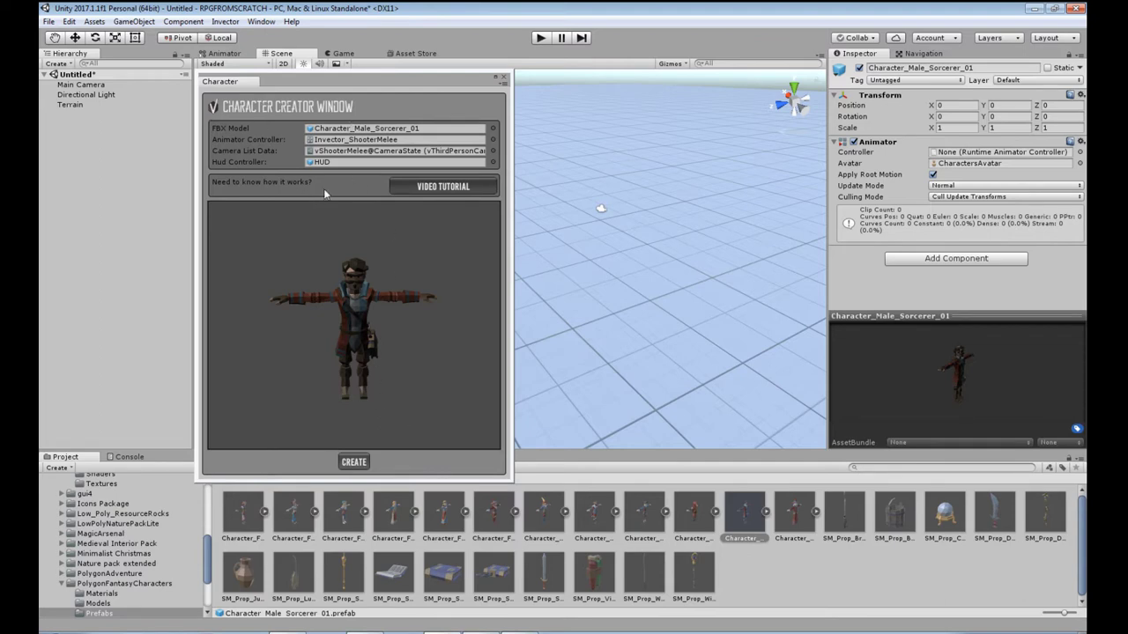
Rotate the sorcerer in the Character Creator preview to check the model and create the character
left_click_drag(343, 351, 235, 358)
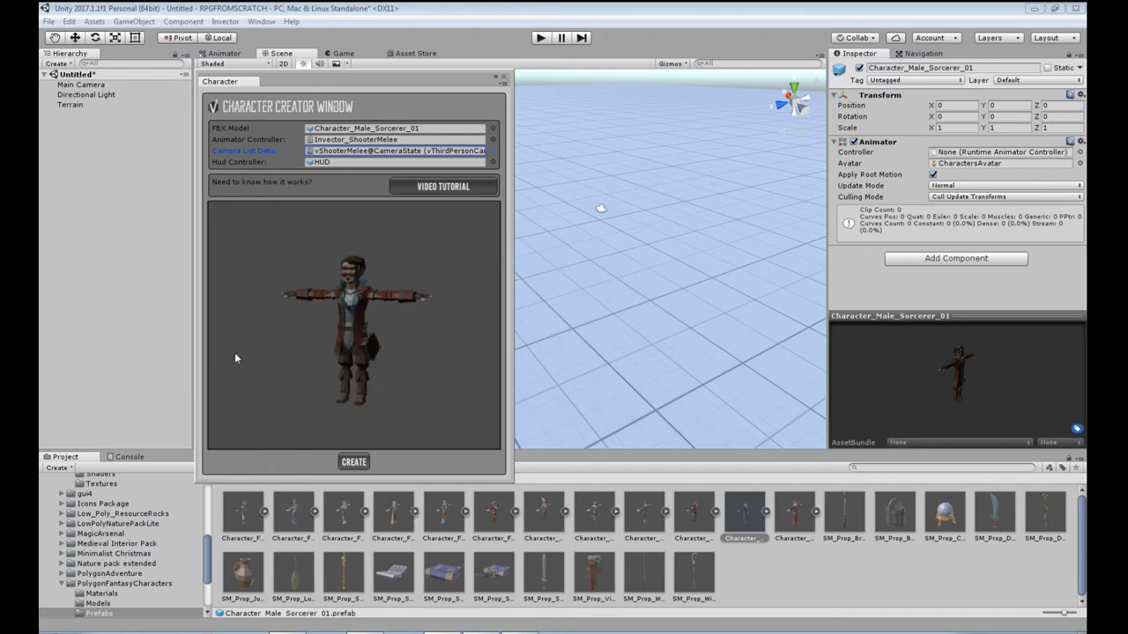
left_click_drag(393, 320, 457, 325)
left_click_drag(295, 302, 190, 279)
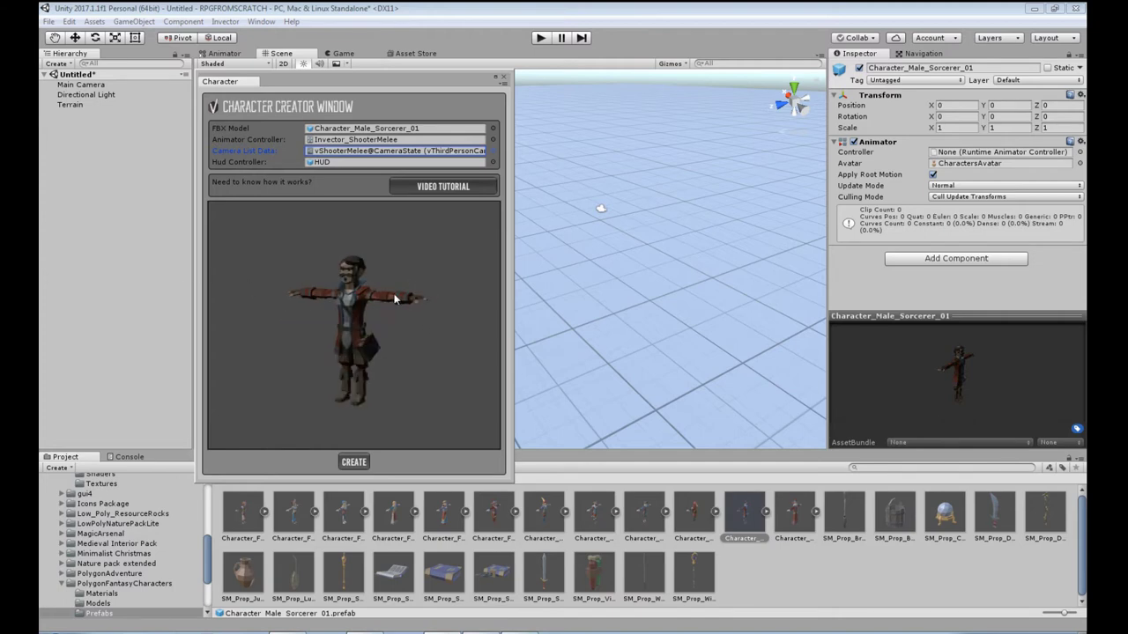
left_click_drag(396, 299, 454, 327)
left_click_drag(282, 312, 369, 365)
left_click(354, 462)
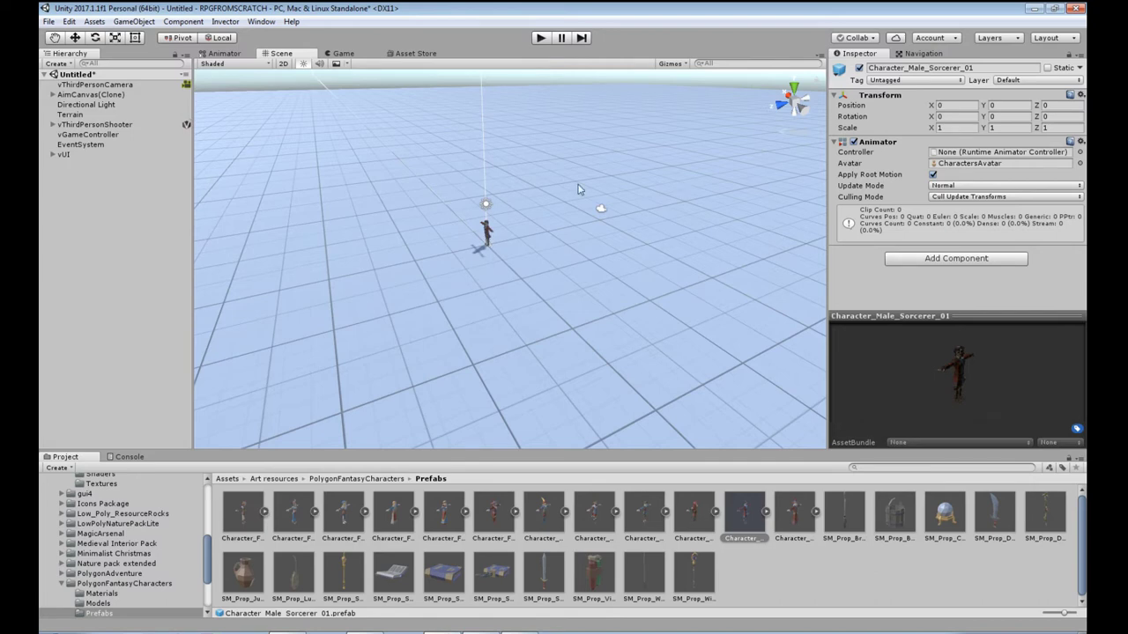
Examine the created vThirdPersonShooter up close in the scene and the vThirdPersonCamera's Third Person Camera settings
left_click(91, 125)
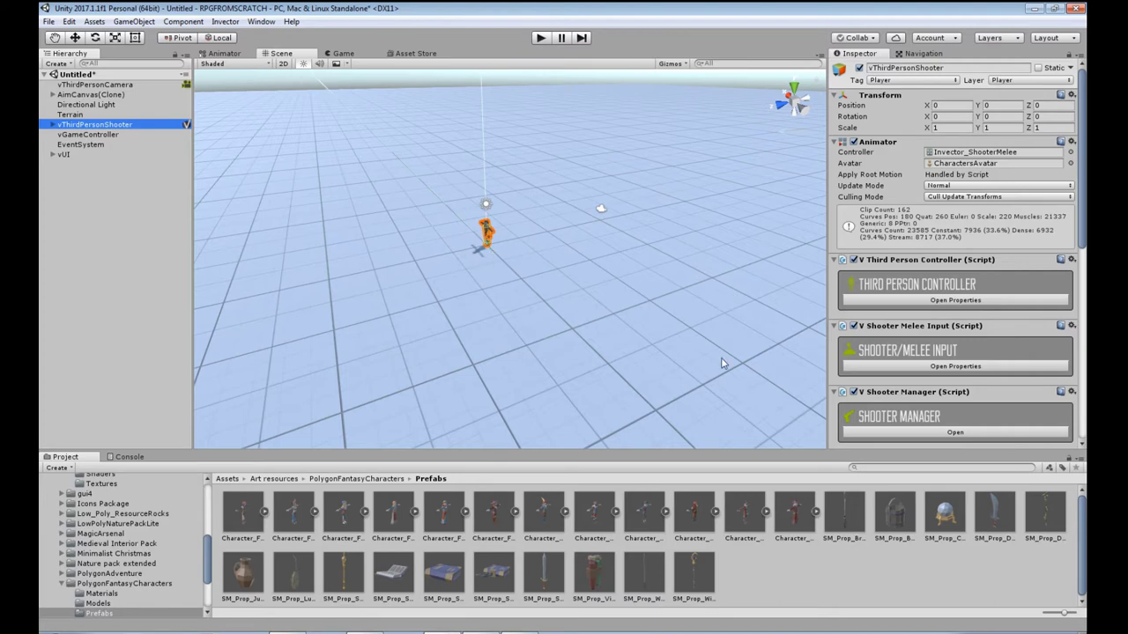
left_click(482, 255)
key("f")
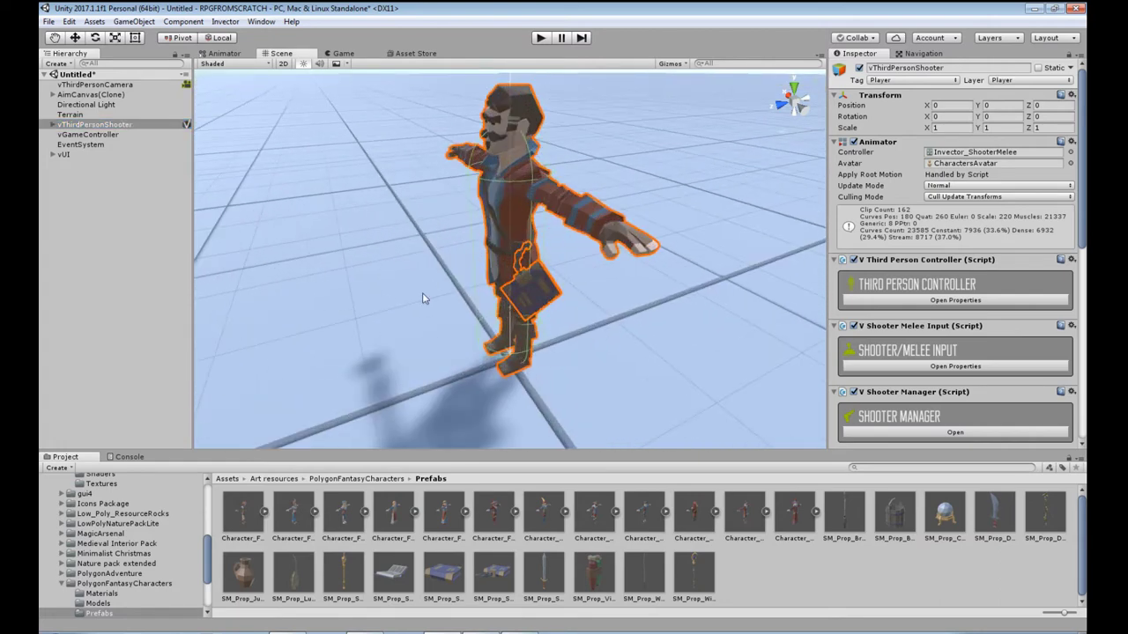
left_click_drag(345, 300, 616, 322, "alt")
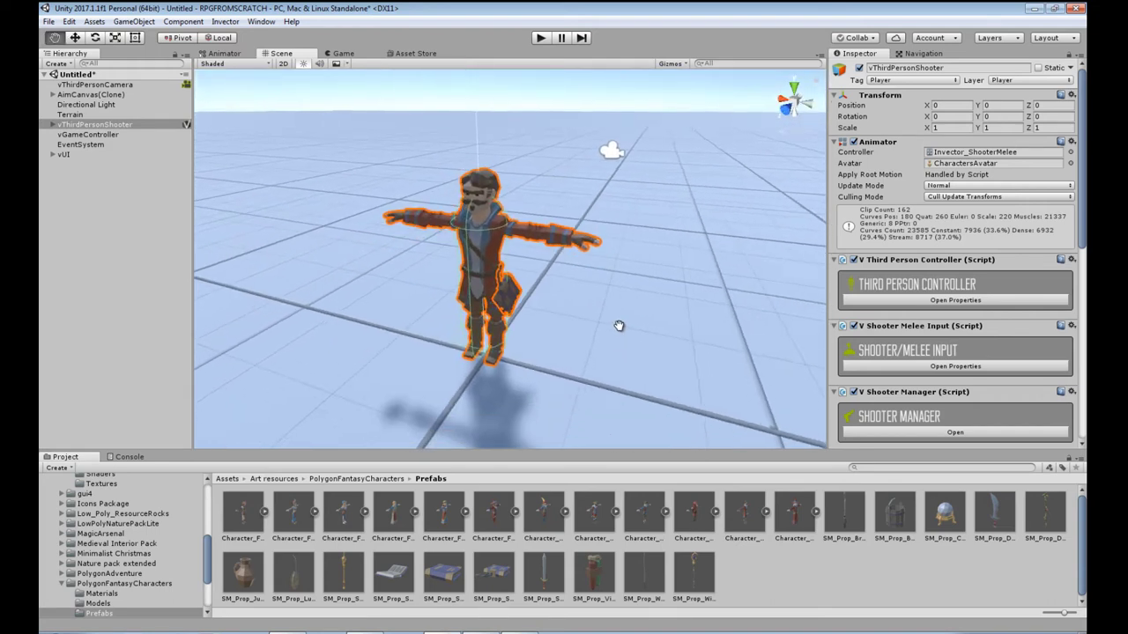
left_click(87, 84)
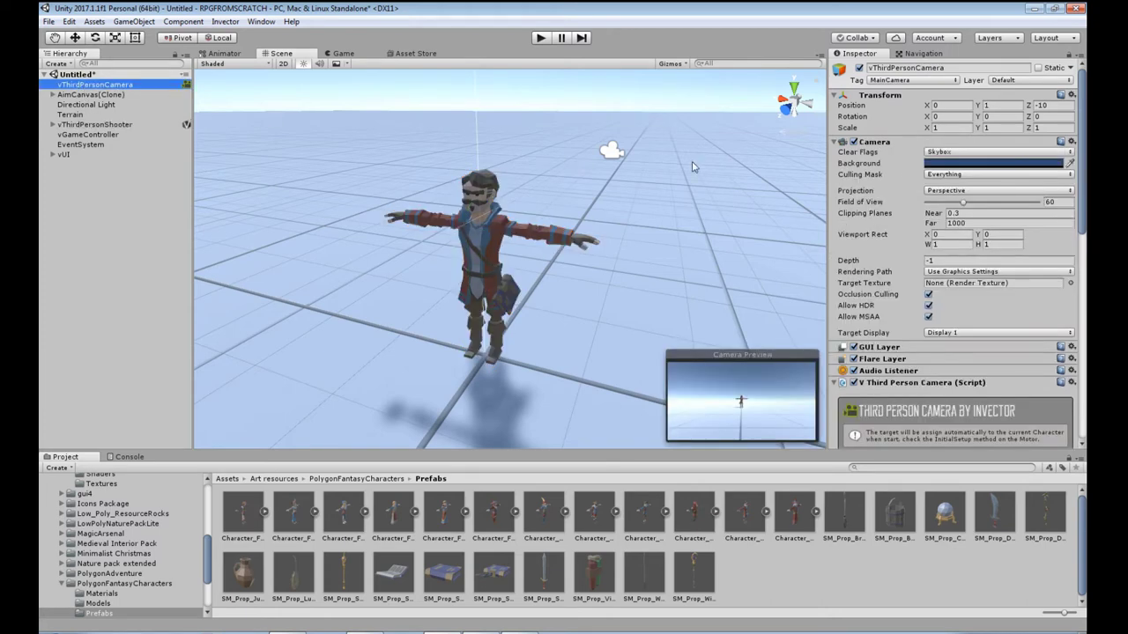
scroll(891, 275, "down", 5)
scroll(891, 275, "down", 2)
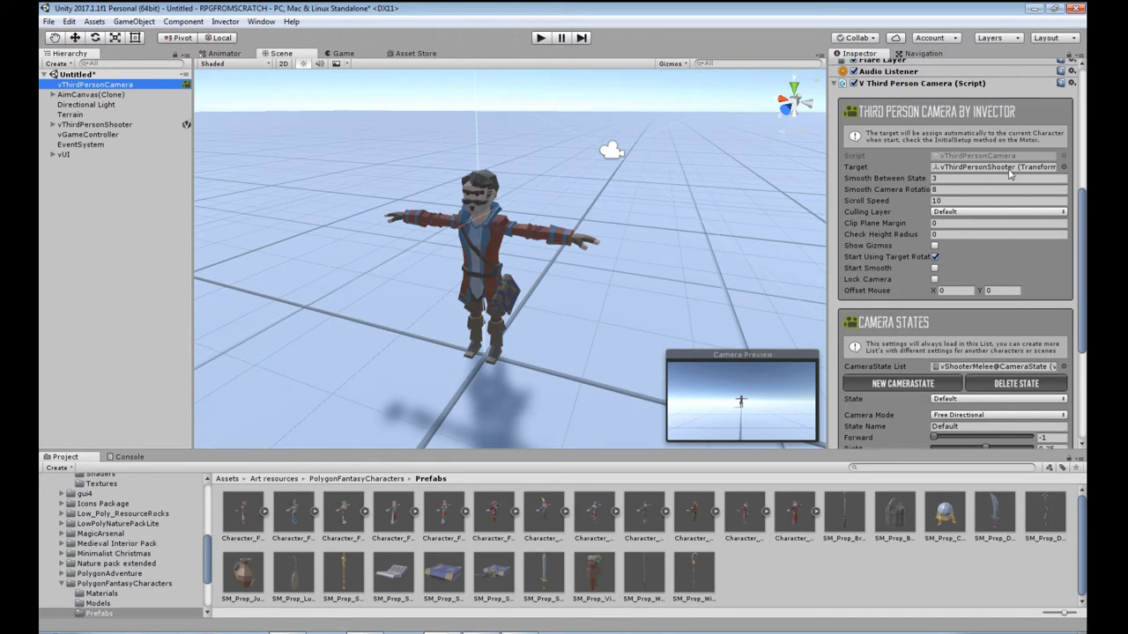
Rename the vThirdPersonShooter object in the Hierarchy as XamonPrefab1
left_click(93, 125)
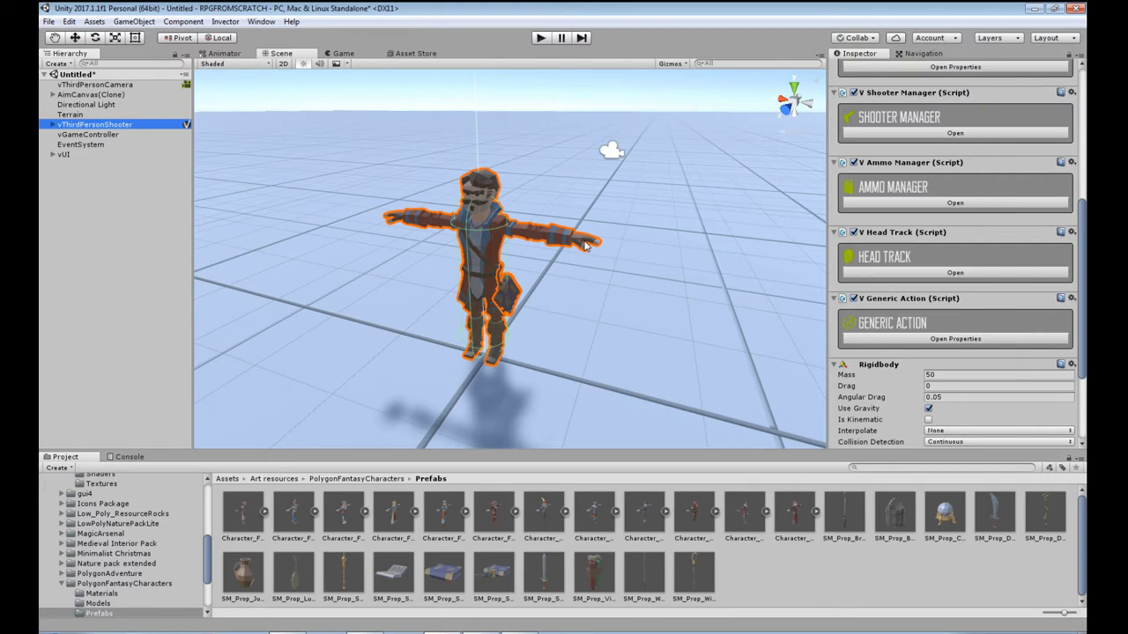
key("F2")
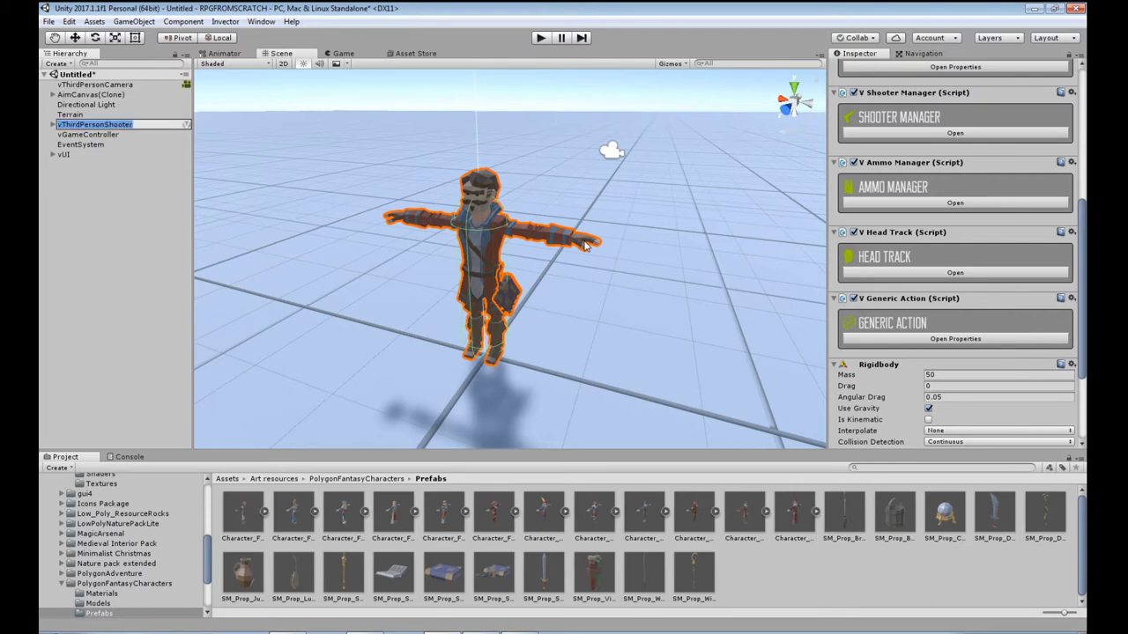
type("XamonPrefab1")
left_click(75, 179)
left_click(88, 126)
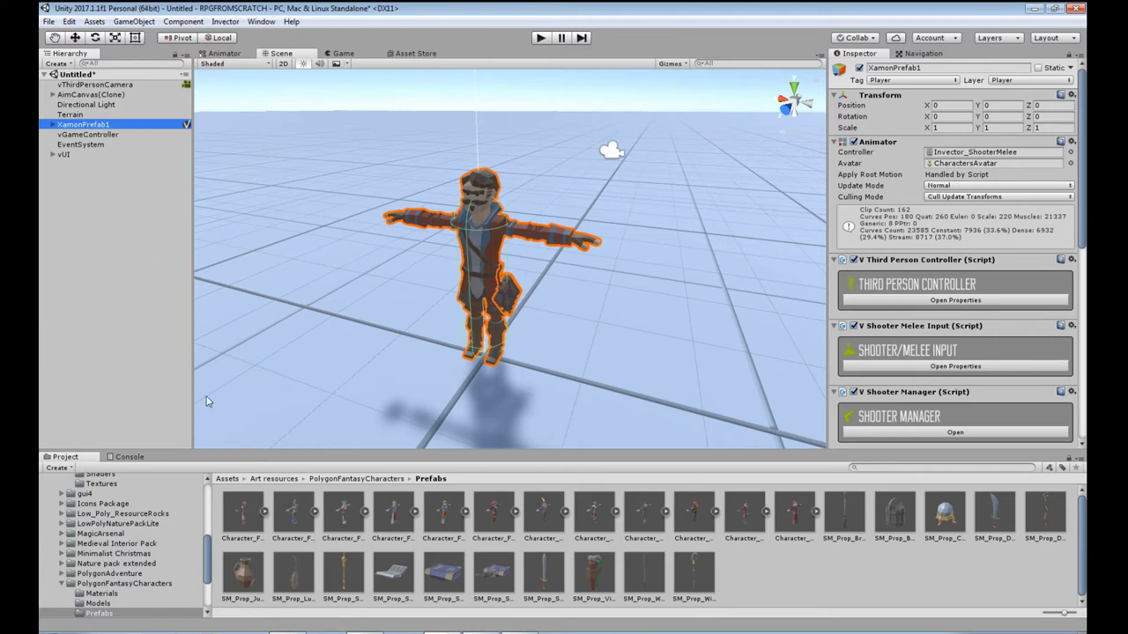
Save the scene's XamonPrefab1 character as a prefab in the Modified Resources folder under Assets
left_click(62, 583)
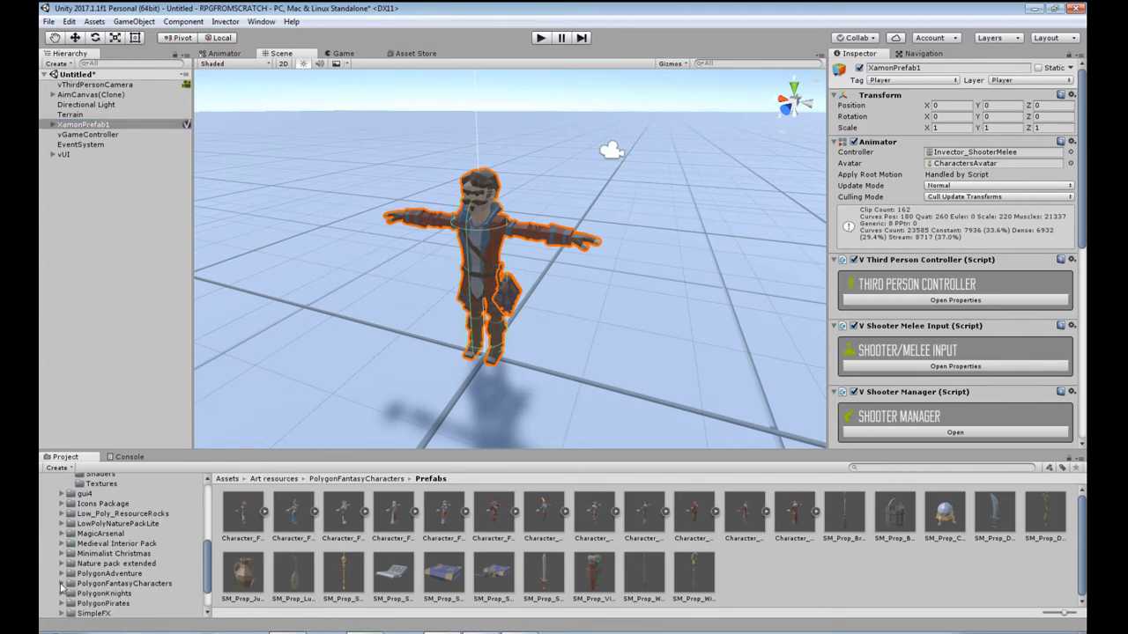
scroll(62, 587, "up", 6)
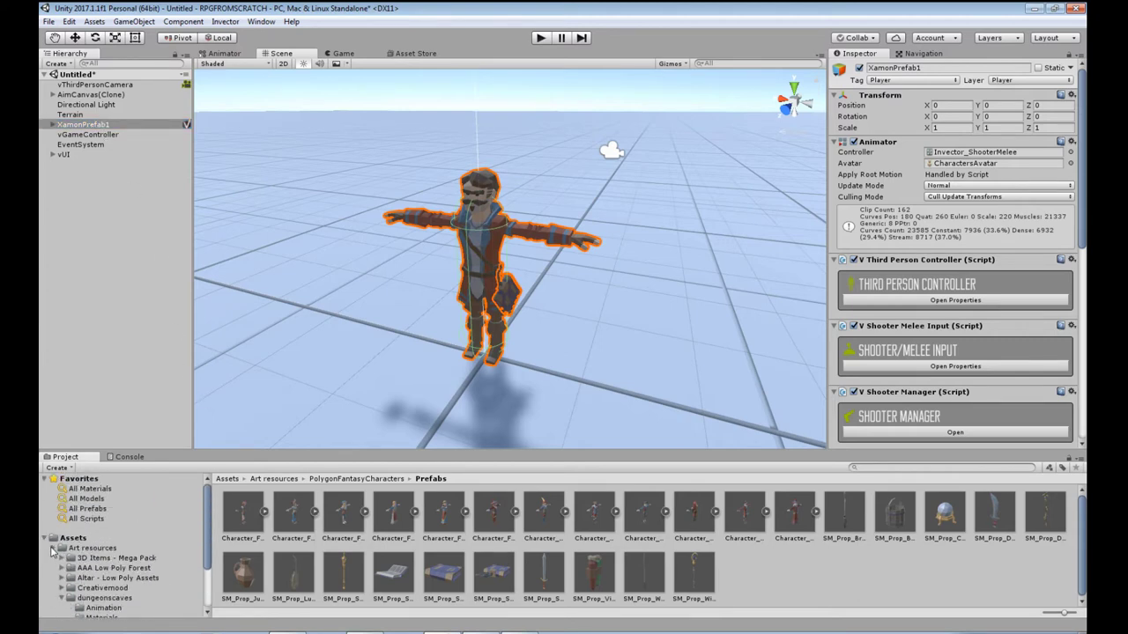
left_click(52, 548)
left_click(111, 570)
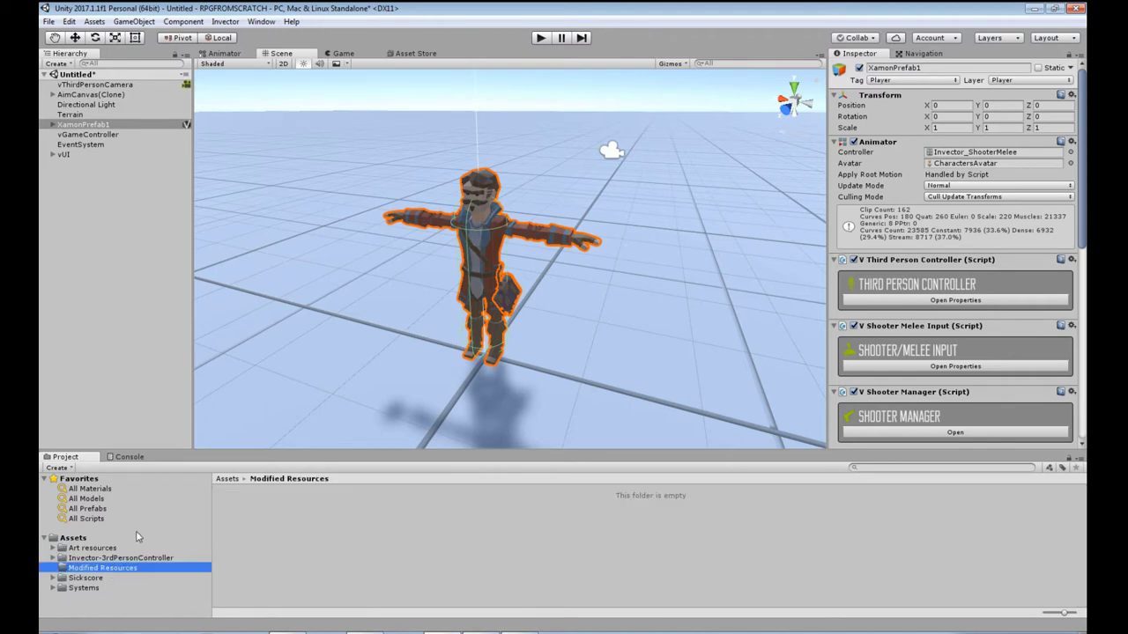
left_click(93, 558)
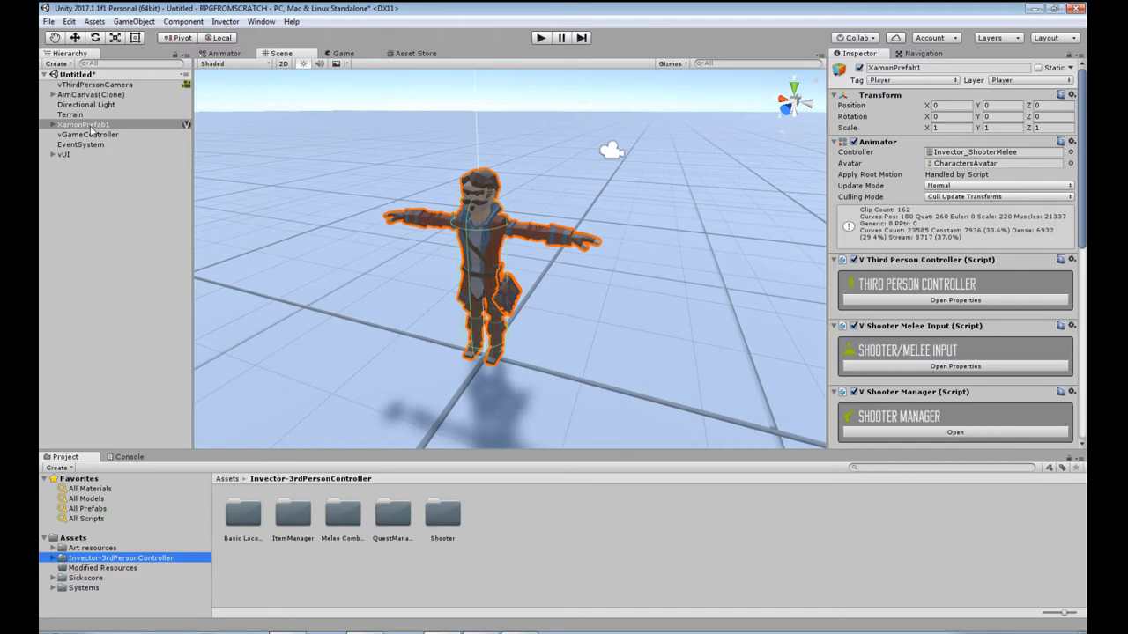
left_click(104, 568)
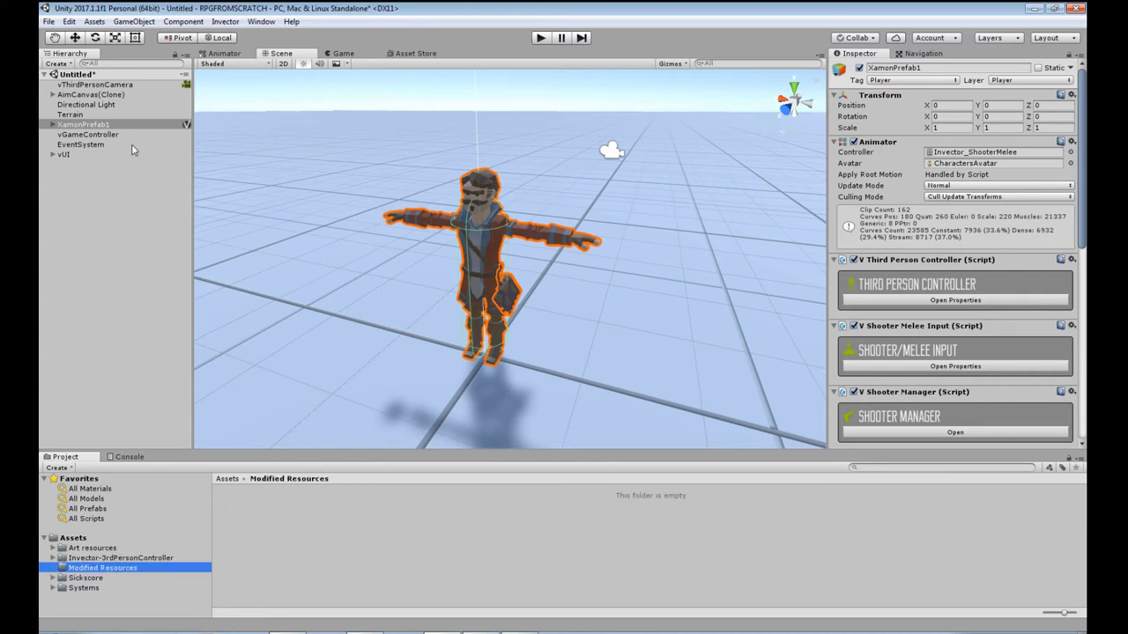
left_click_drag(88, 125, 251, 521)
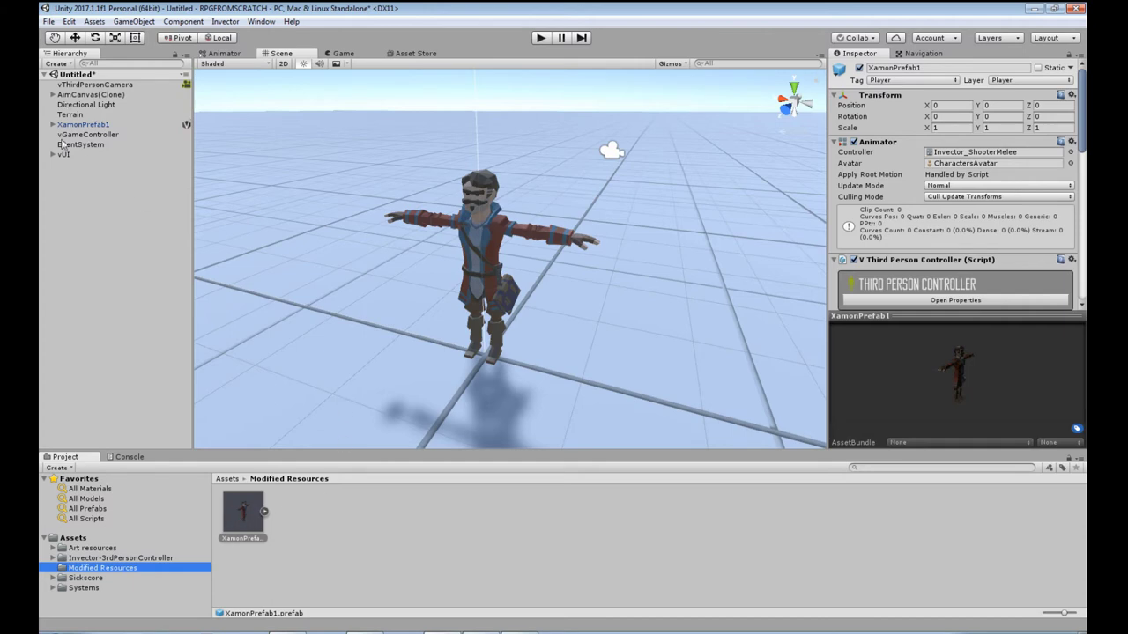
left_click(84, 126)
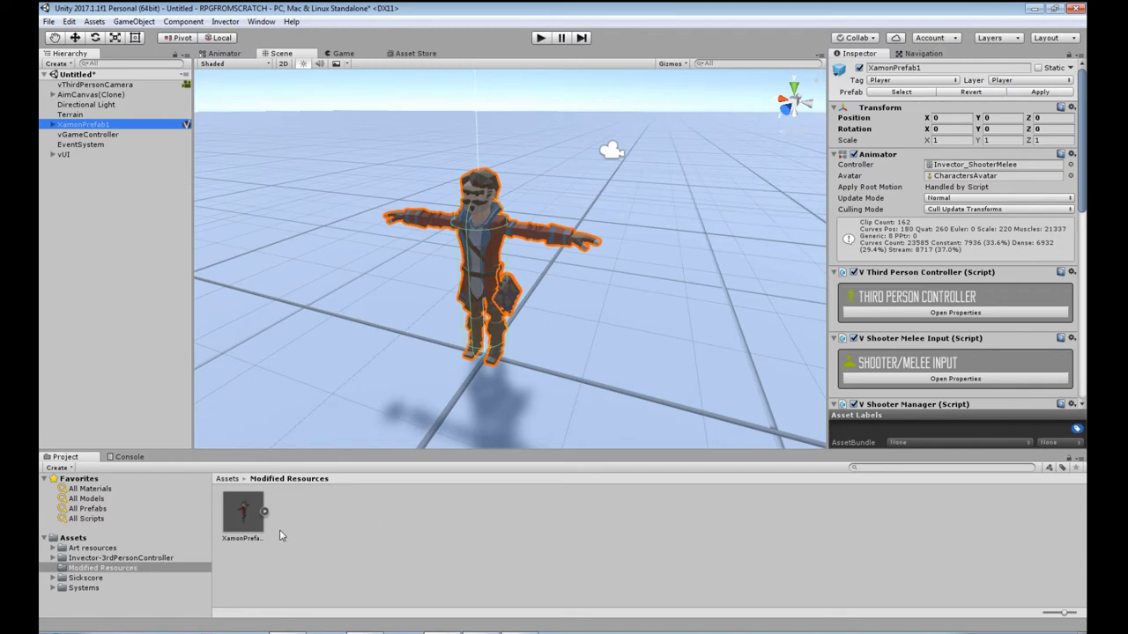
Create a folder named Player Prefabs inside Modified Resources
right_click(327, 524)
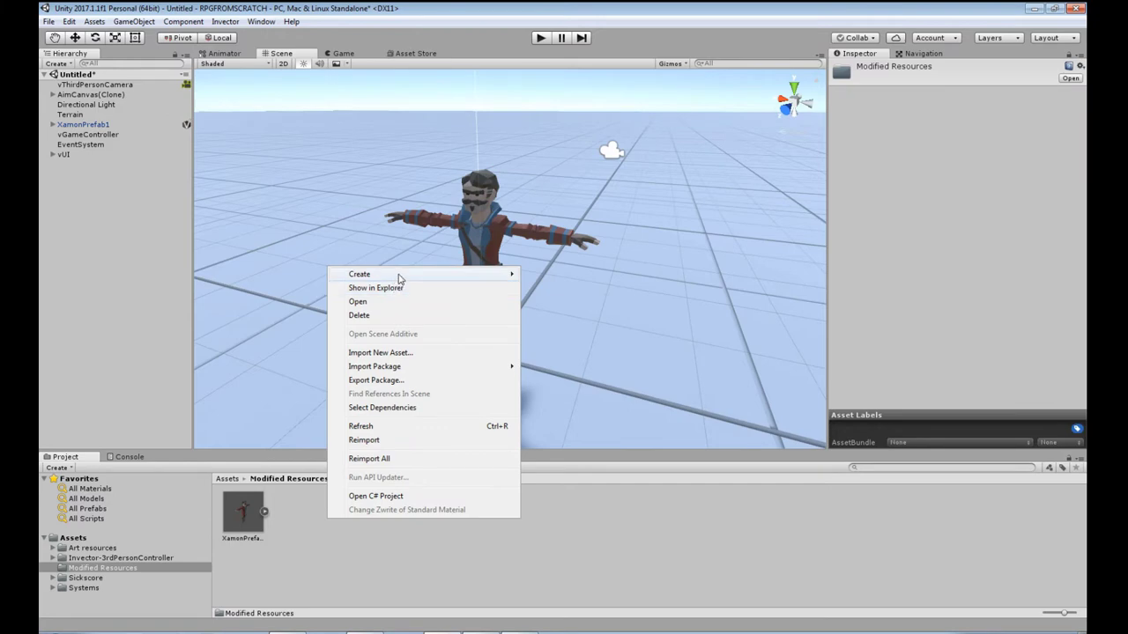
mouse_move(398, 275)
left_click(576, 238)
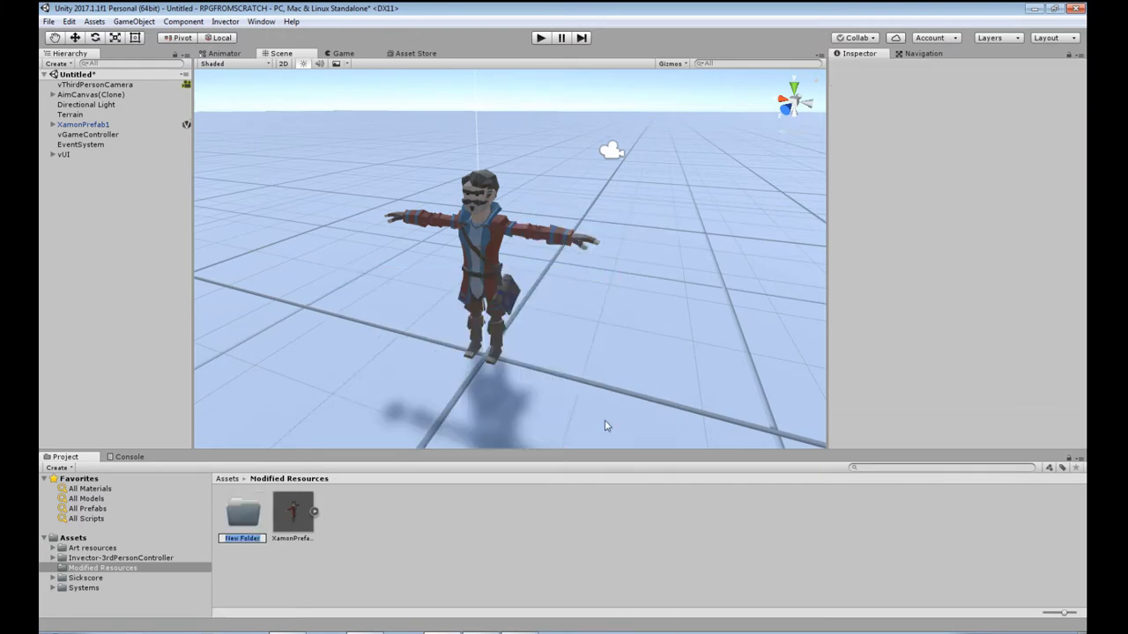
type("Characters")
key("BackSpace")
key("BackSpace")
type("Played")
type(" Prefabs")
key("Return")
Move the XamonPrefab1 prefab into the Player Prefabs folder and select it there
left_click_drag(293, 511, 238, 522)
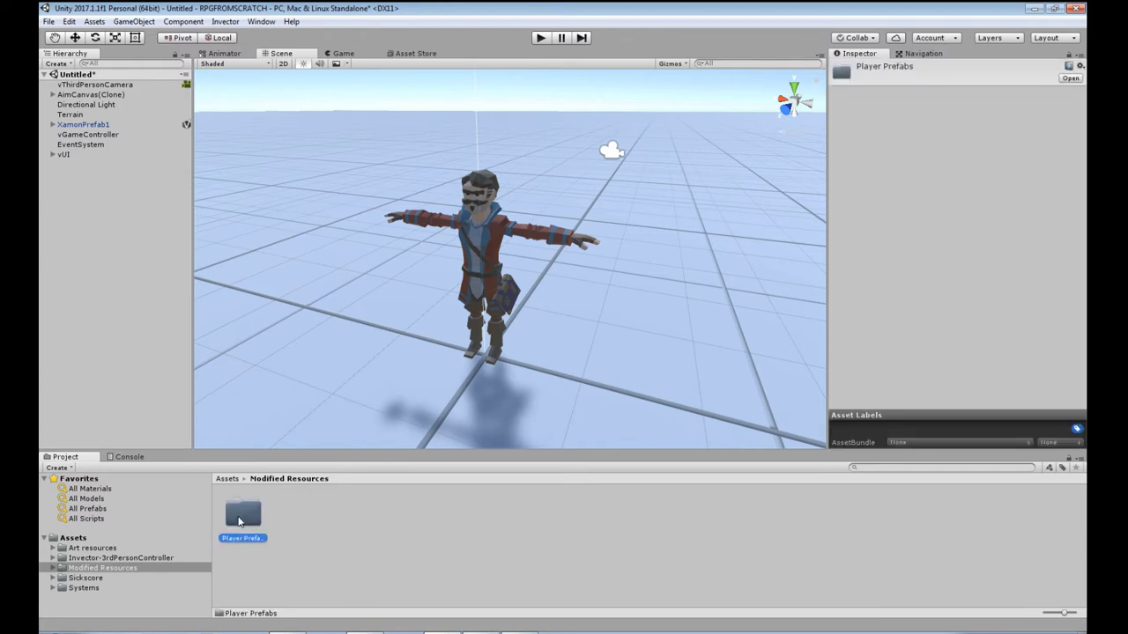
left_click(116, 570)
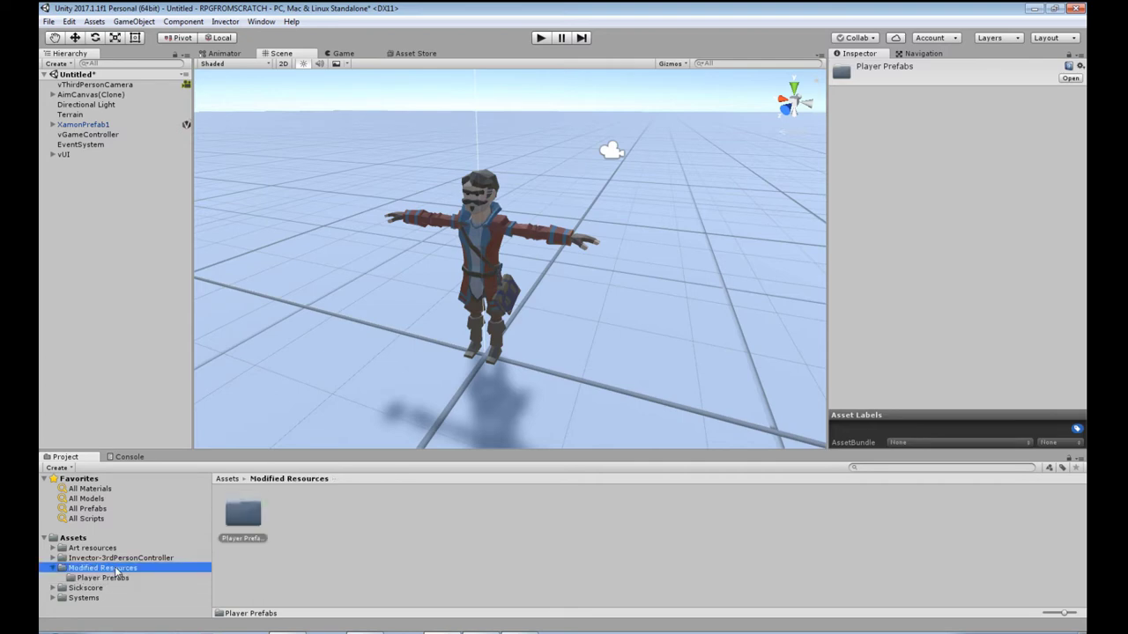
double_click(257, 523)
left_click(253, 518)
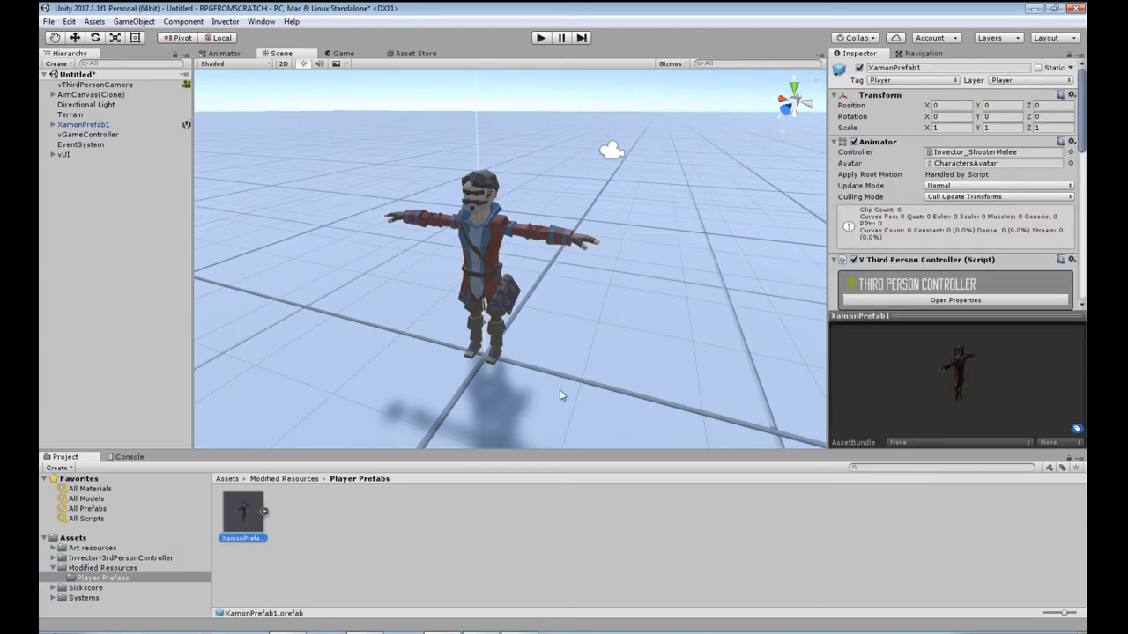
Inspect the components of the scene's XamonPrefab1 and the properties of its Third Person Controller
left_click(84, 124)
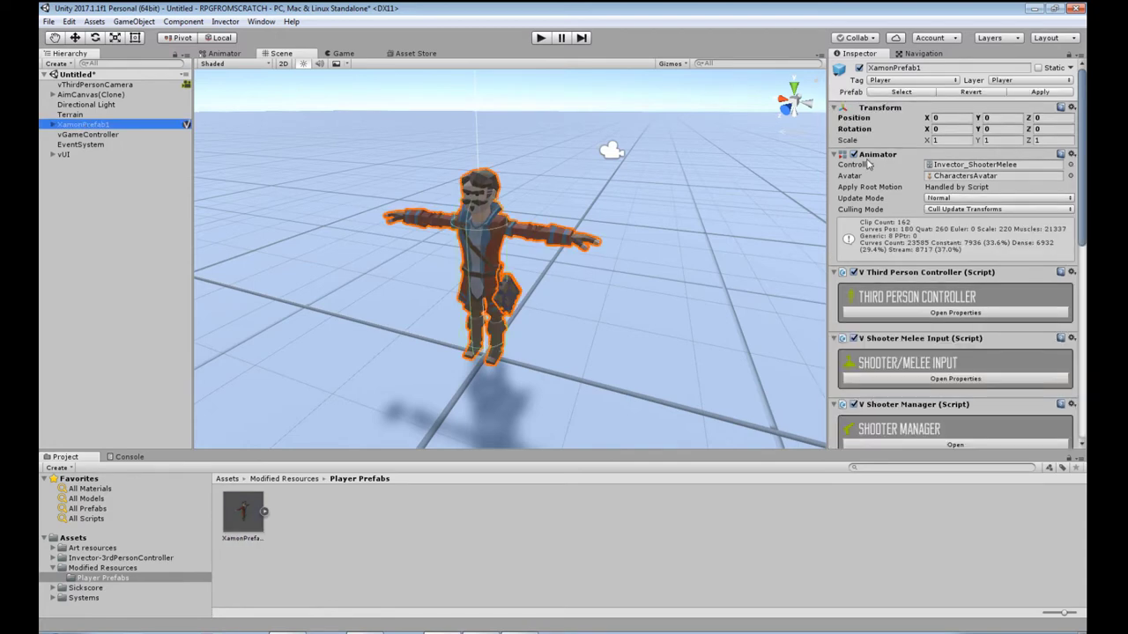
scroll(905, 304, "down", 2)
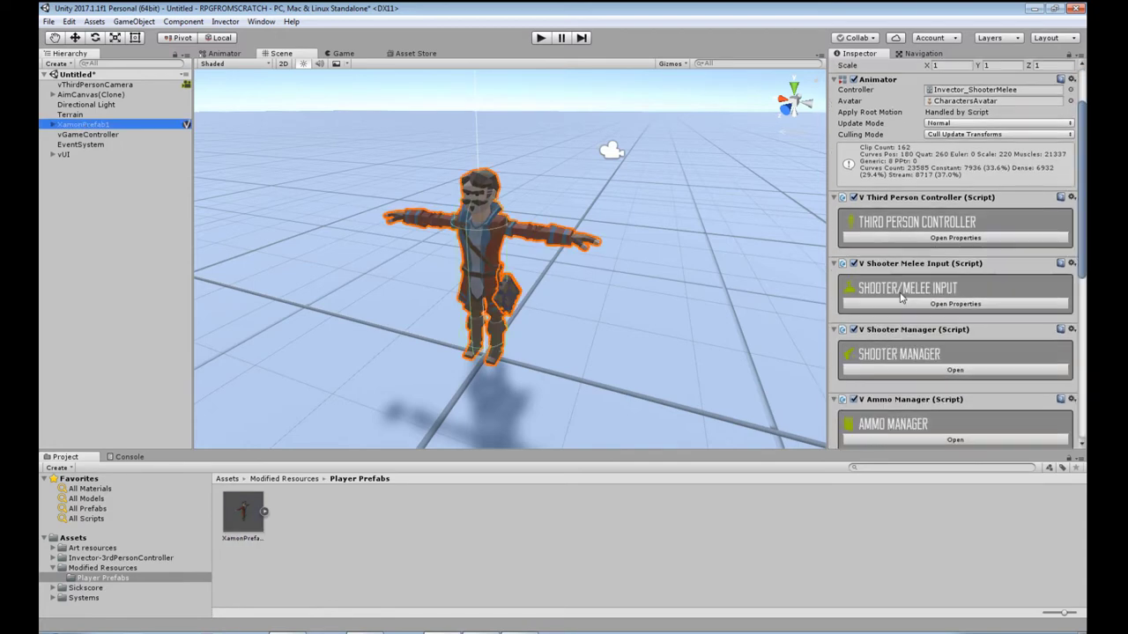
left_click(912, 239)
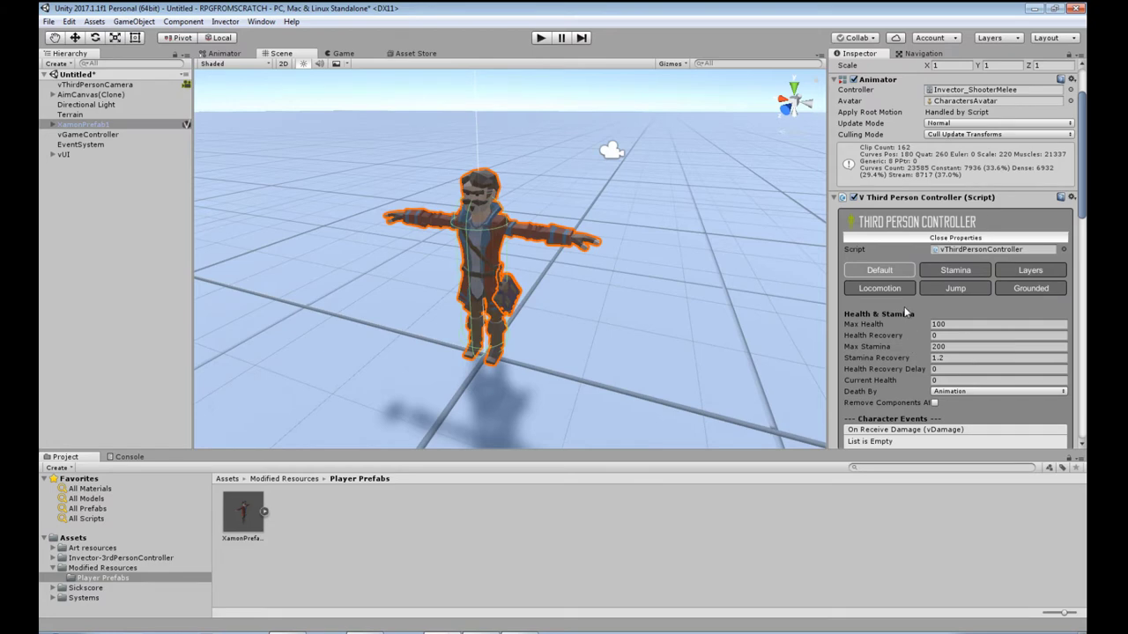
left_click(940, 238)
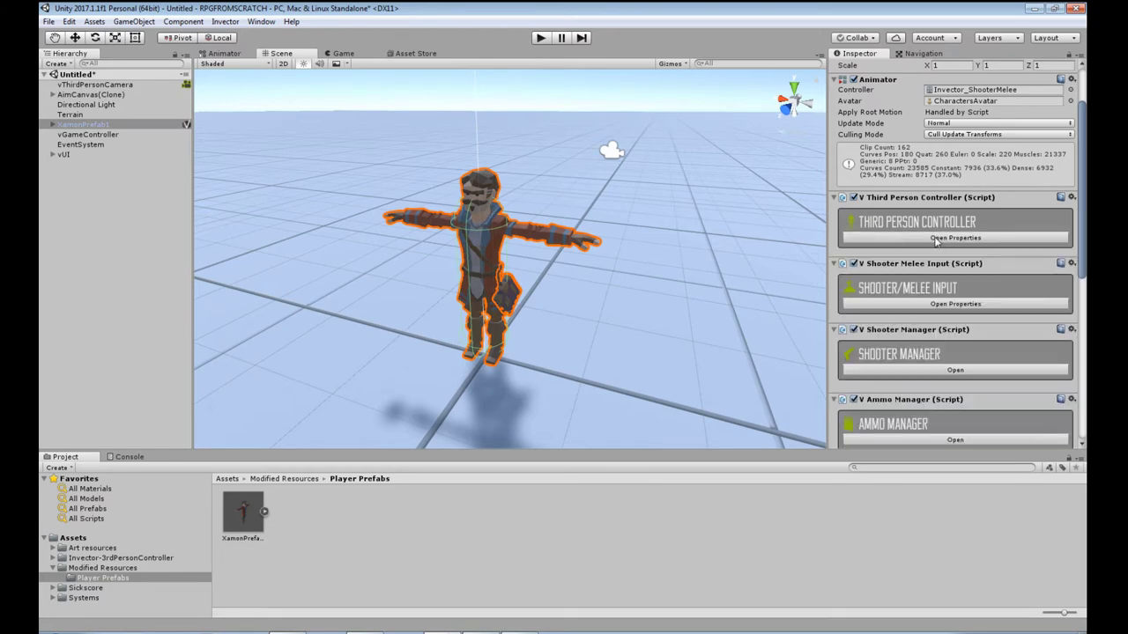
Widen the Inspector and examine the Third Person Controller's Health & Stamina settings and its Death By options
left_click(936, 238)
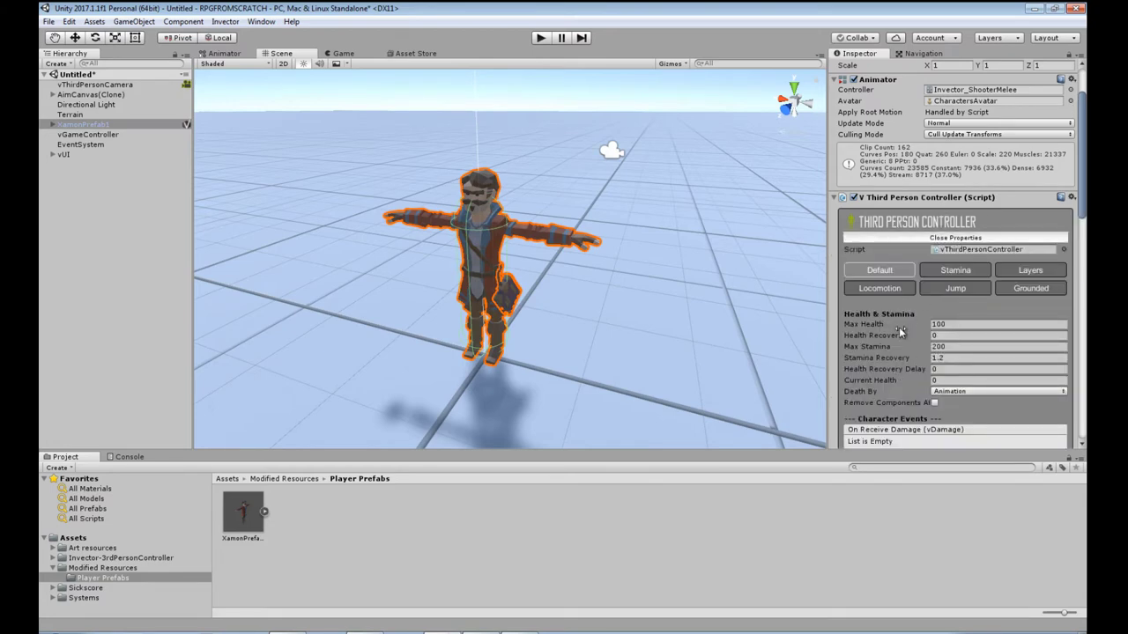
scroll(899, 327, "down", 3)
left_click_drag(828, 295, 648, 299)
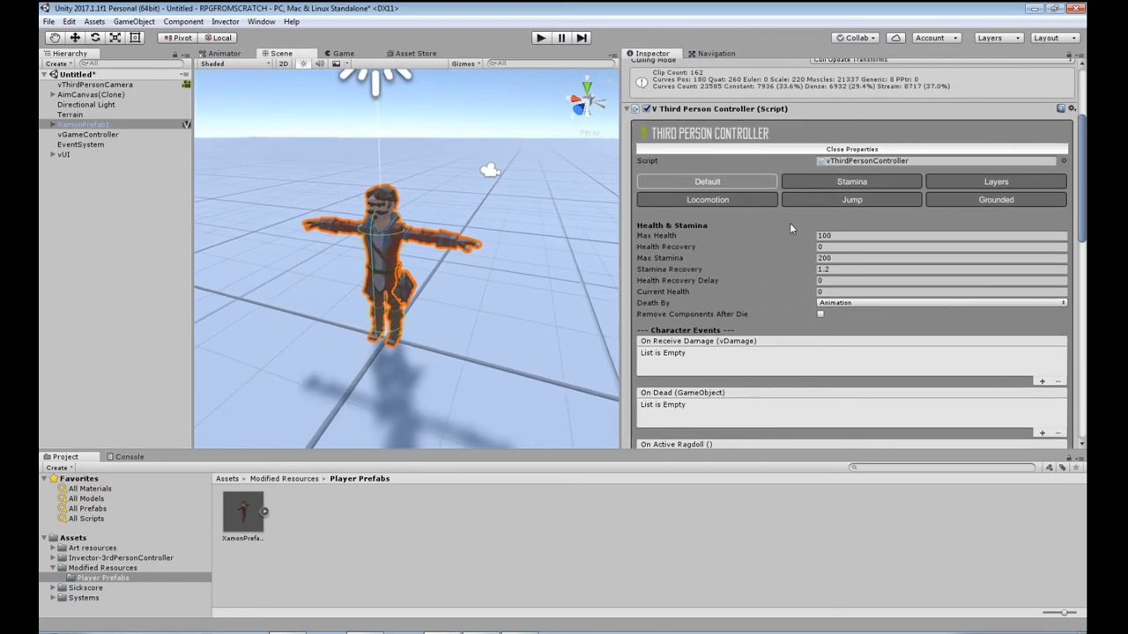
scroll(685, 257, "down", 1)
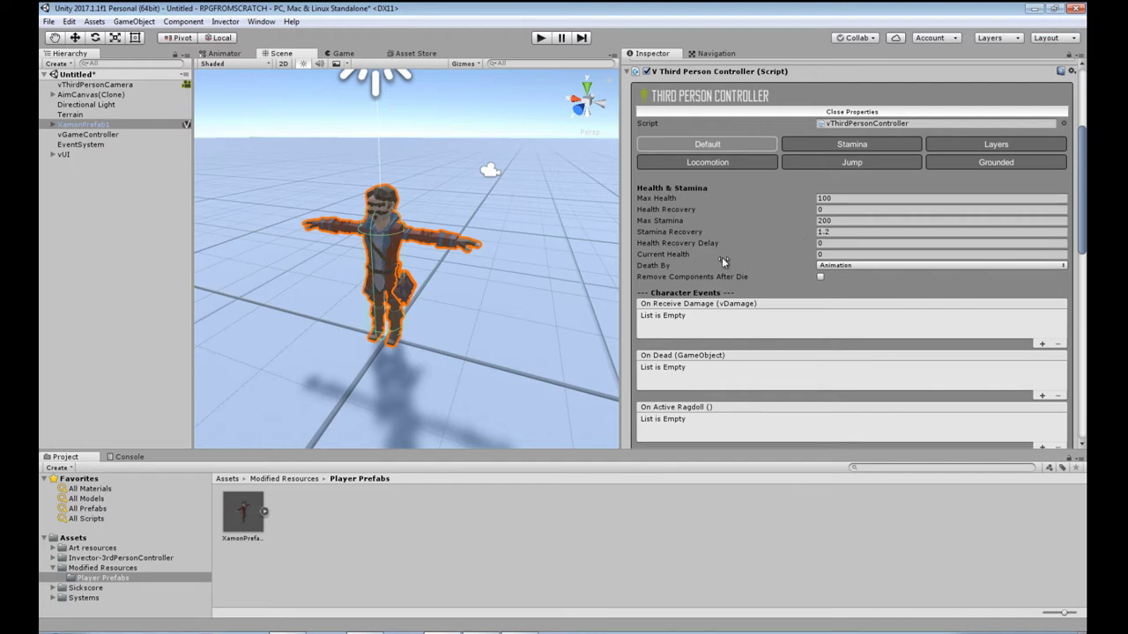
left_click(820, 243)
left_click(860, 266)
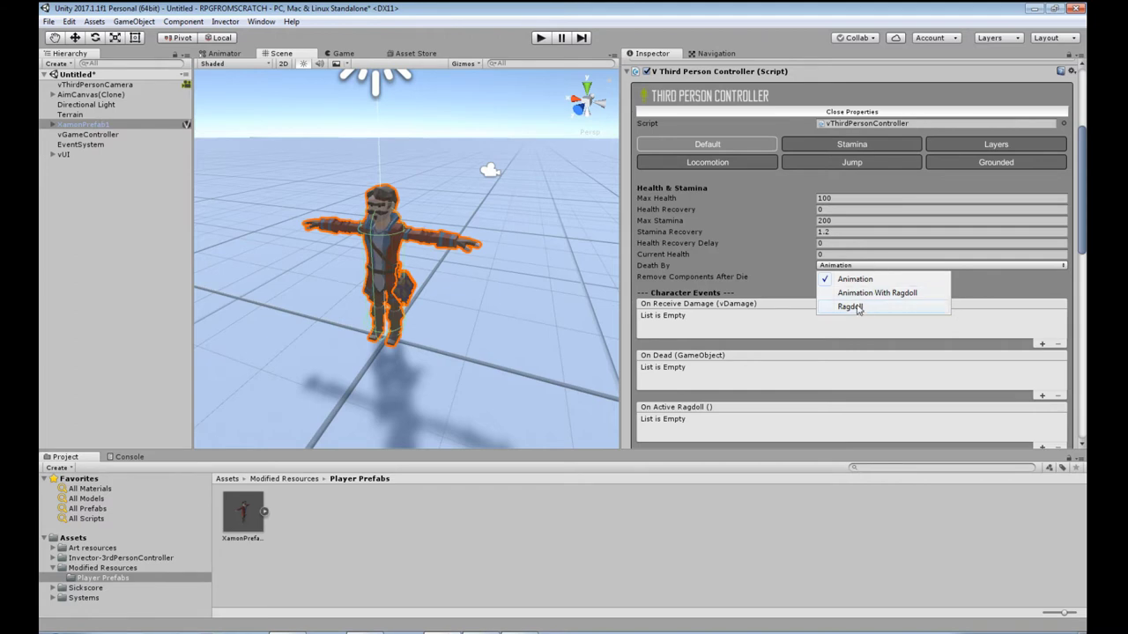
left_click(719, 268)
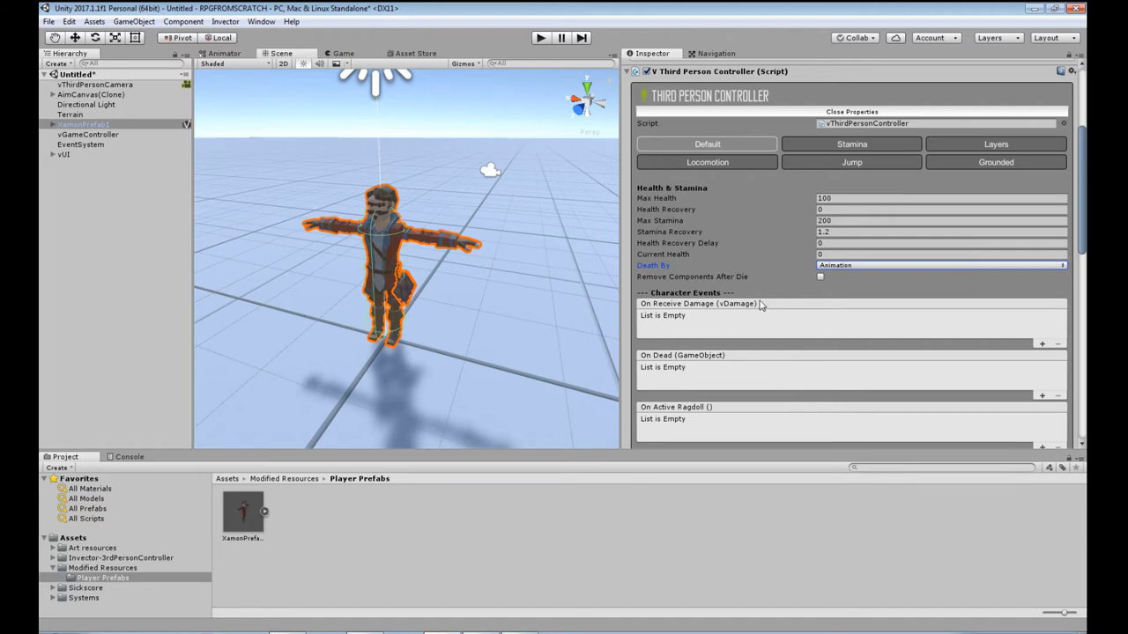
Review the Third Person Controller's Character Events, adding an On Receive Damage entry and removing it again
scroll(753, 301, "down", 4)
scroll(731, 238, "up", 2)
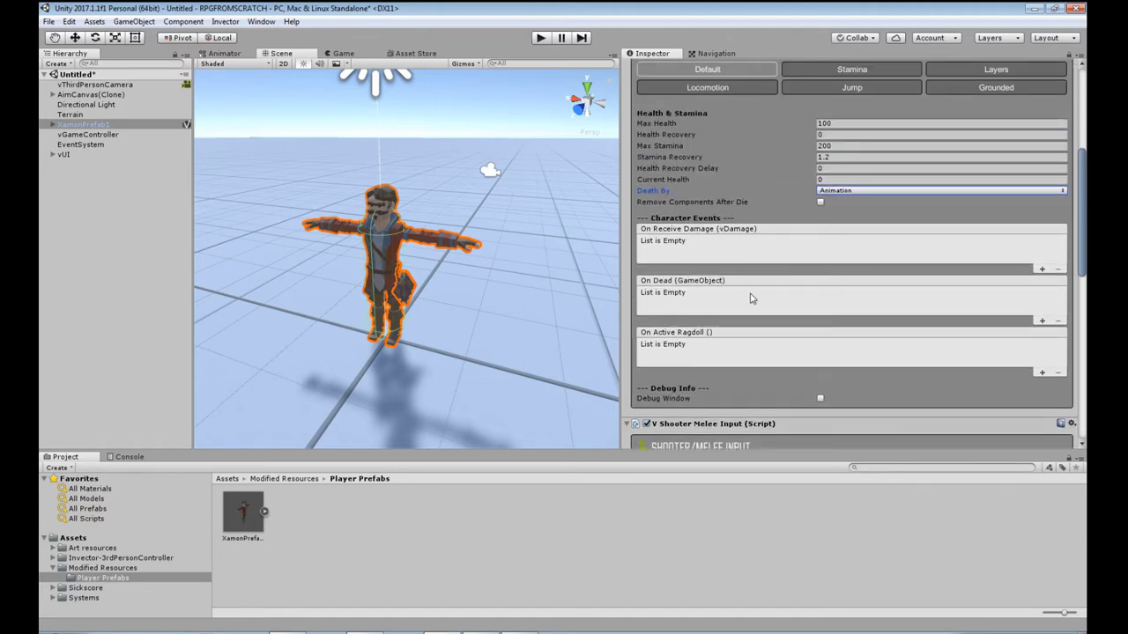
left_click(1041, 269)
left_click(1057, 268)
scroll(720, 234, "up", 4)
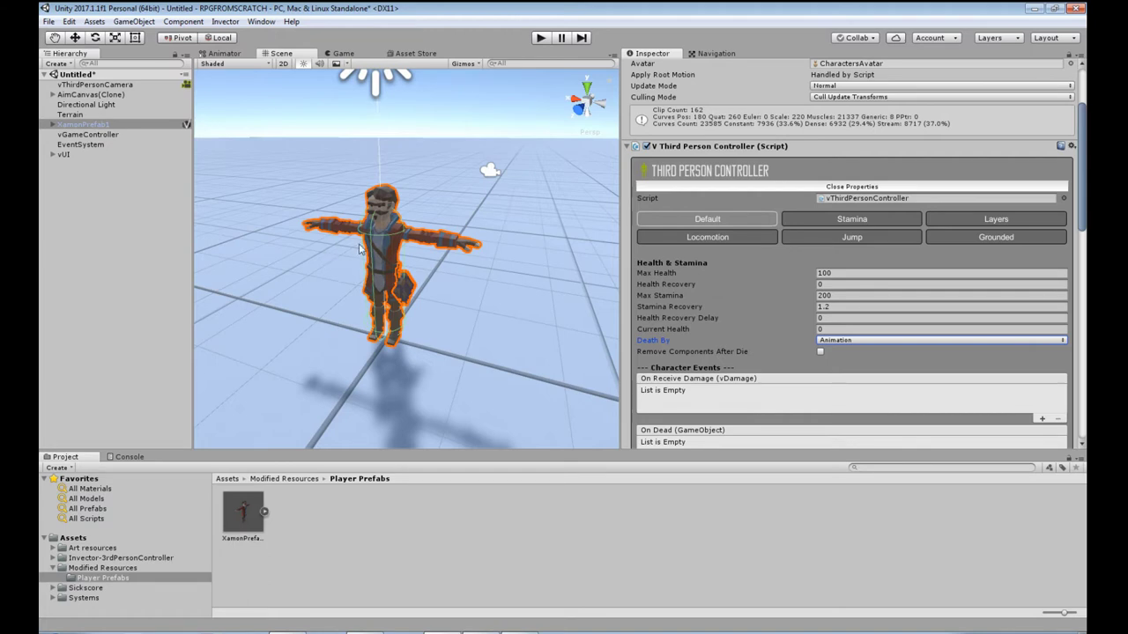
Examine the Third Person Controller's layer settings and compare them with the layer assigned to the Terrain
left_click(974, 220)
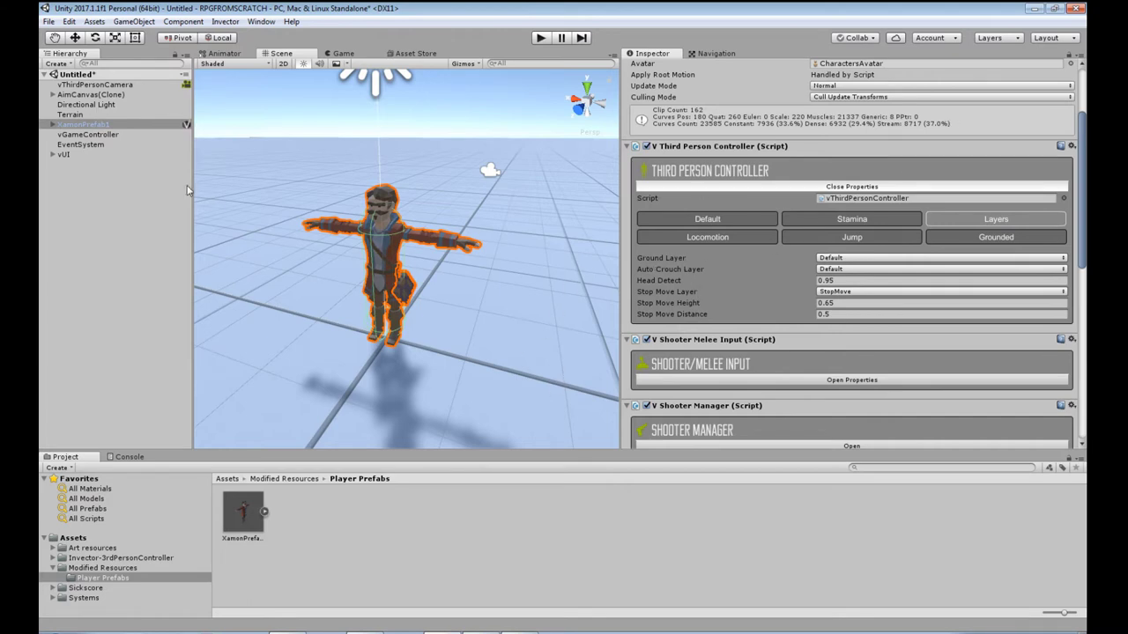
left_click(70, 115)
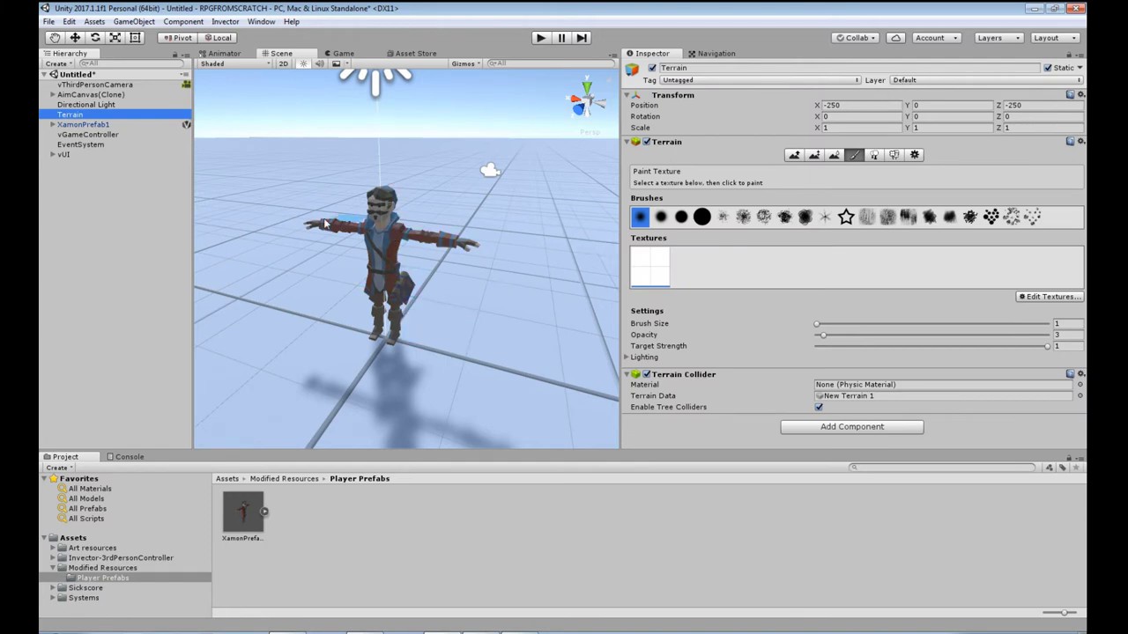
left_click(83, 124)
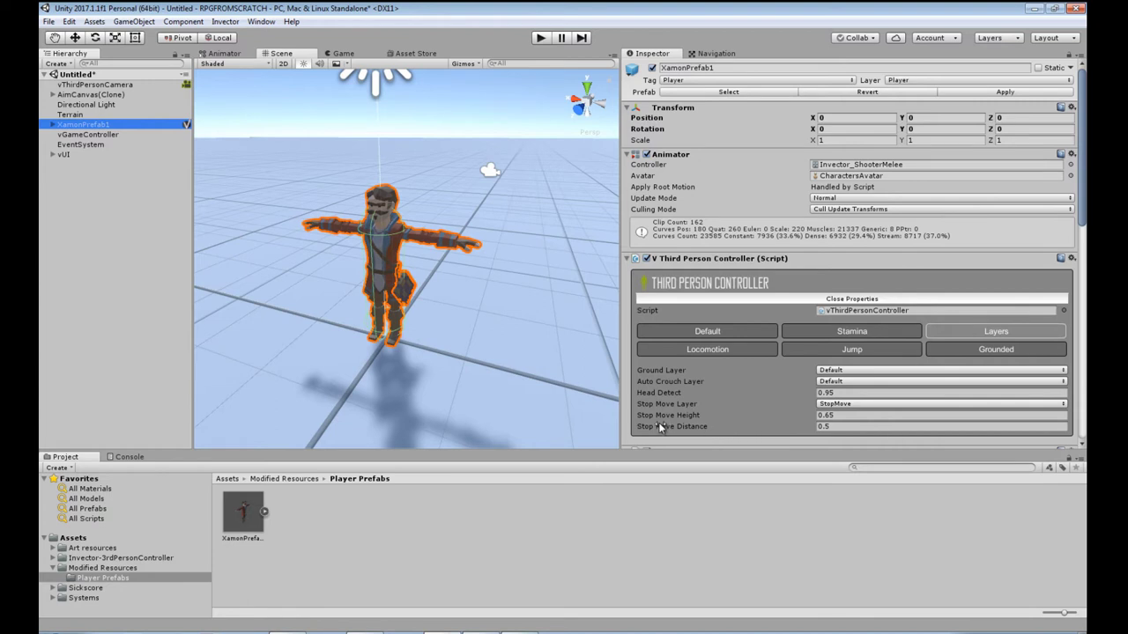
mouse_move(670, 401)
scroll(709, 414, "down", 2)
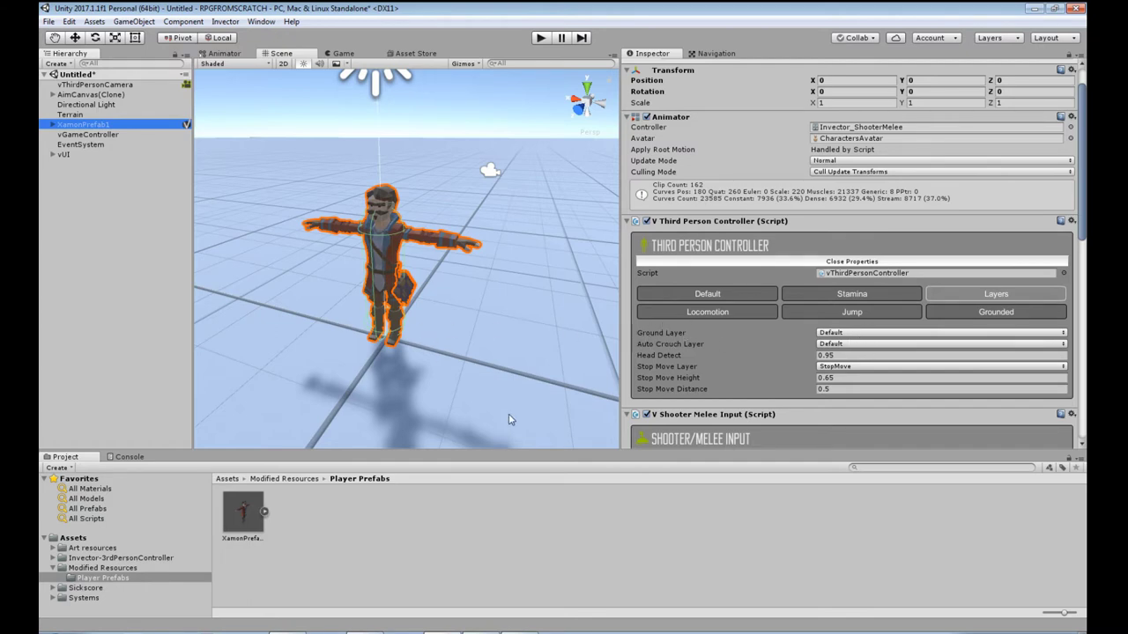
Expand the free and strafe speed groups in the controller's Locomotion settings and enable Use Root Motion
left_click(724, 312)
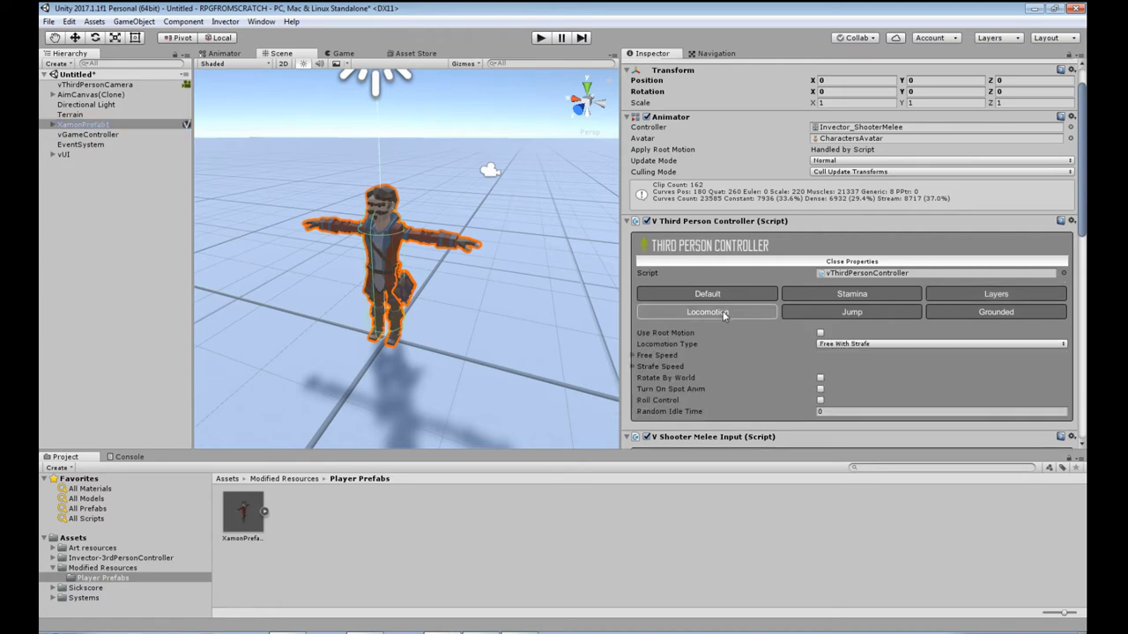
left_click(635, 355)
left_click(632, 434)
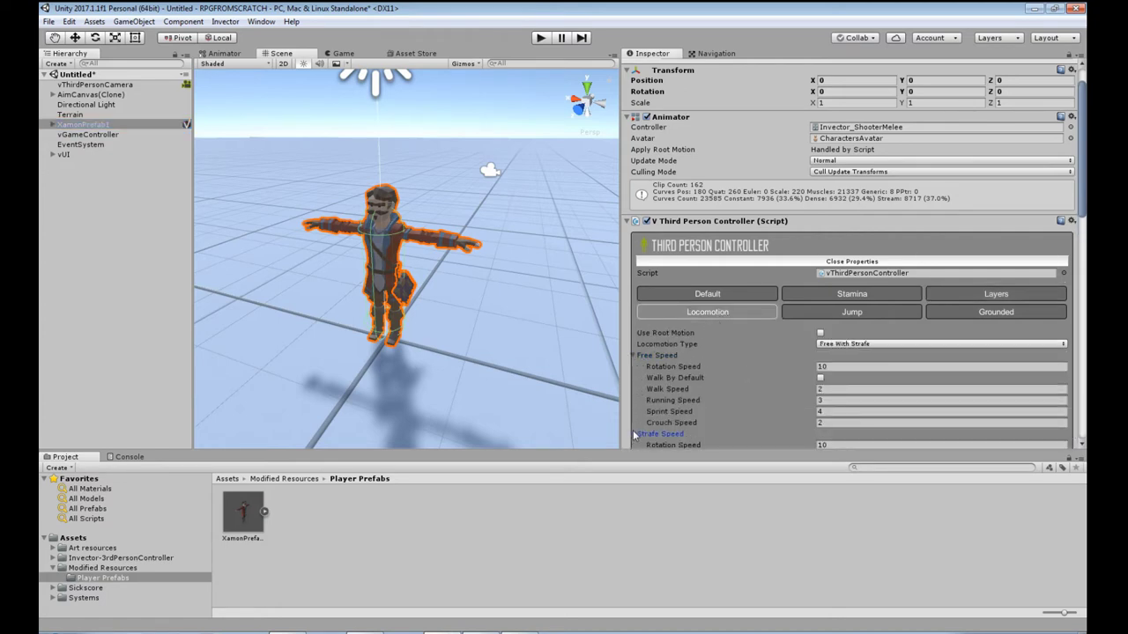
scroll(701, 400, "down", 2)
scroll(701, 401, "down", 1)
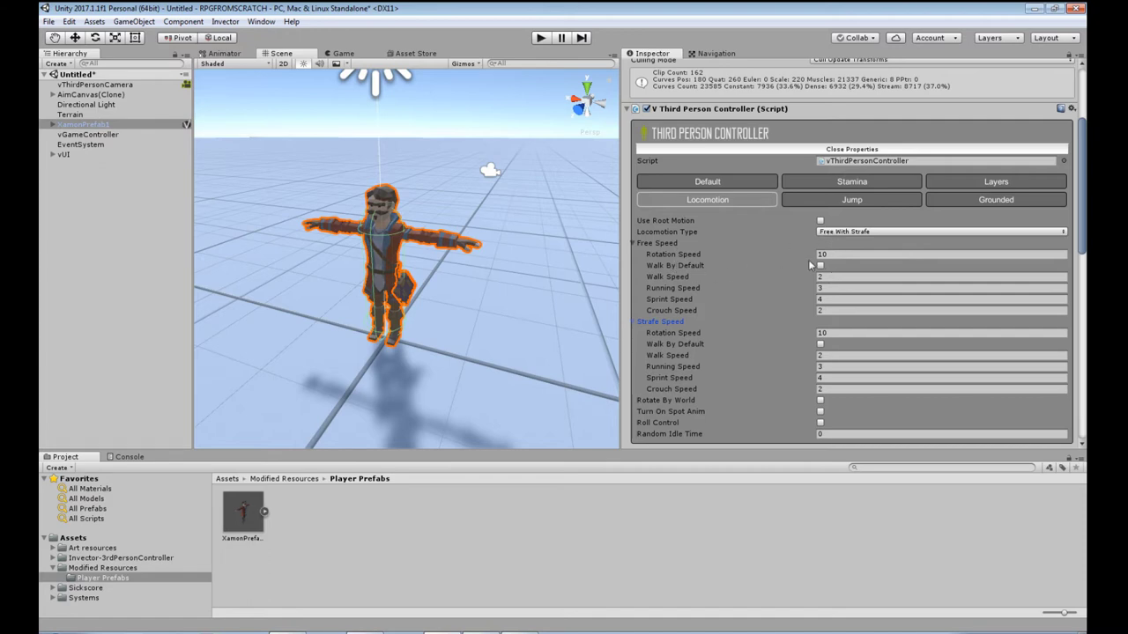
left_click(831, 277)
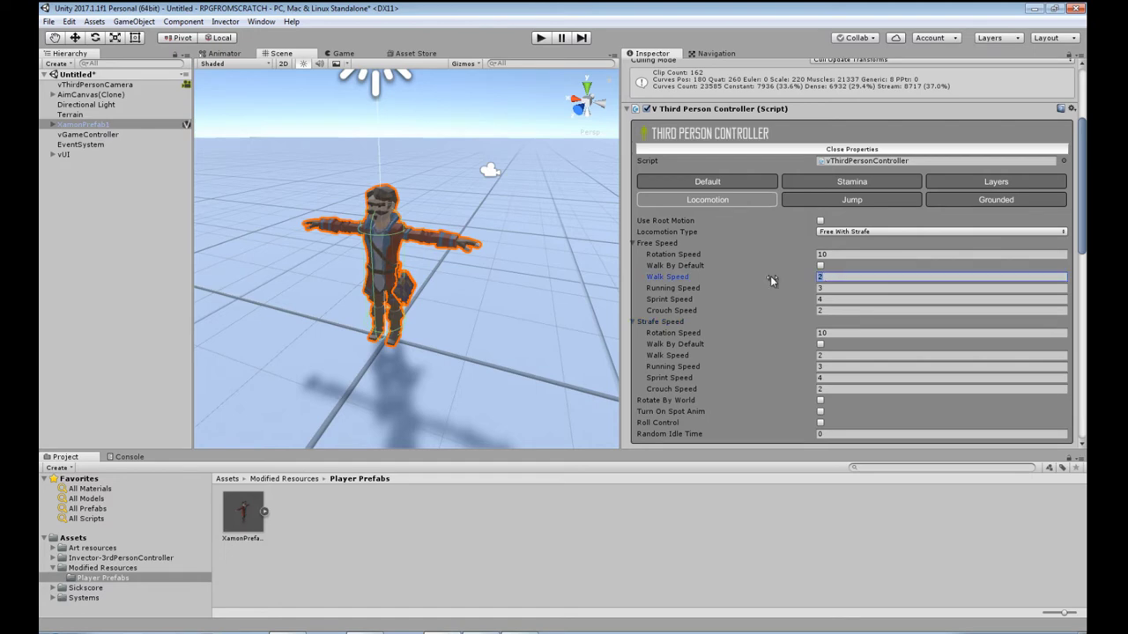
left_click(820, 221)
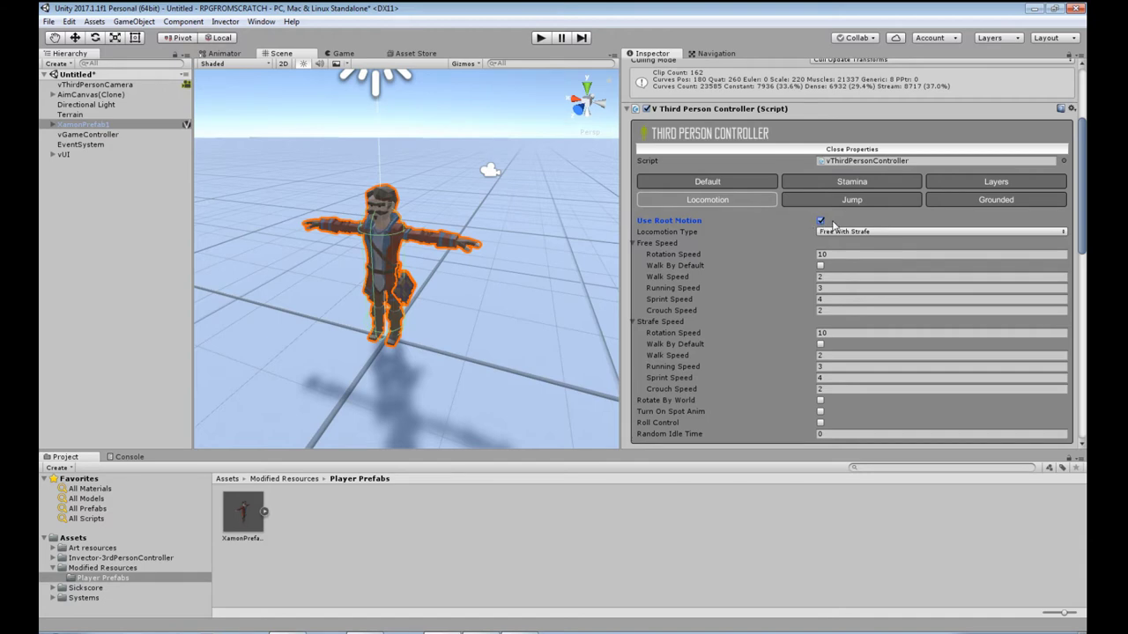
Set the Free Speed walk, running, sprint and crouch speeds to 1.5
left_click(824, 277)
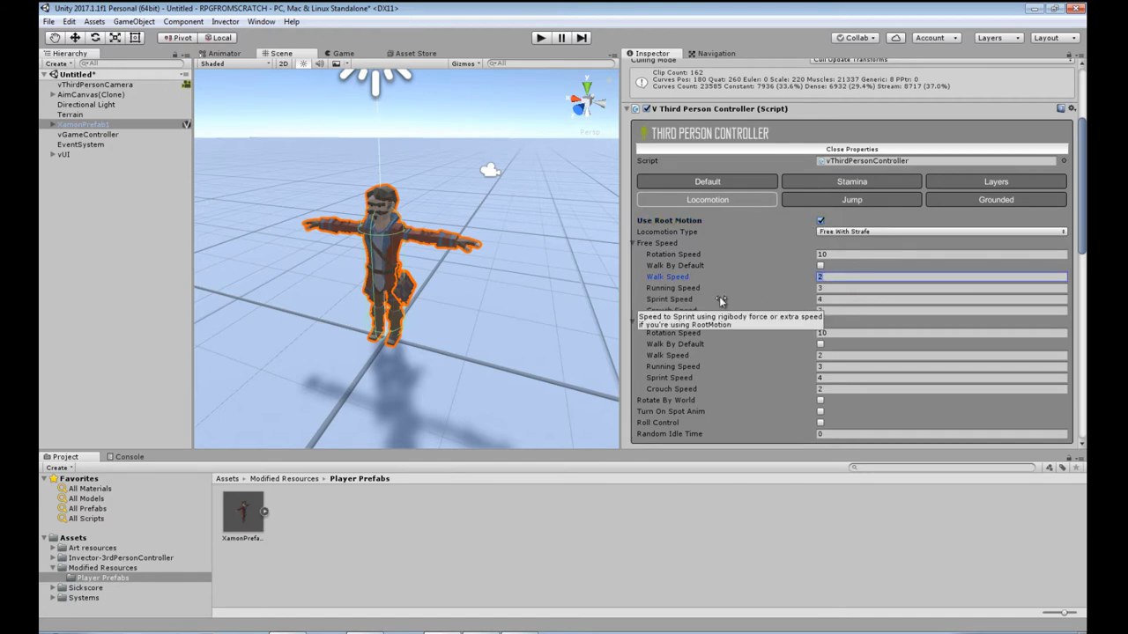
type("1.5")
key("Tab")
type("1.5")
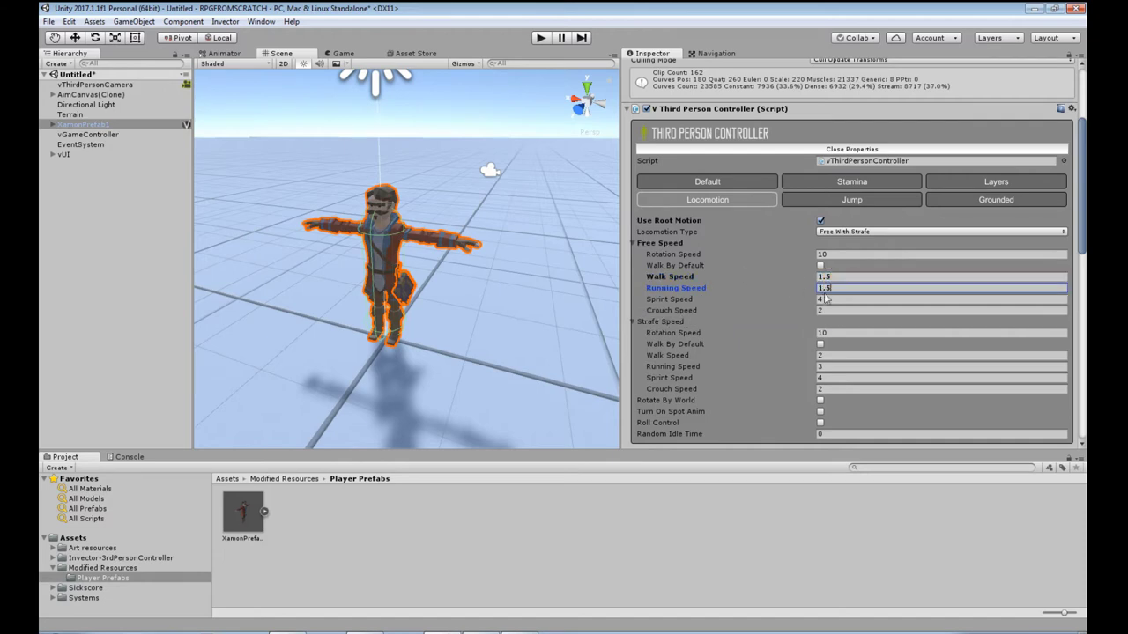
key("Tab")
type("1.5")
key("Tab")
type("1.5")
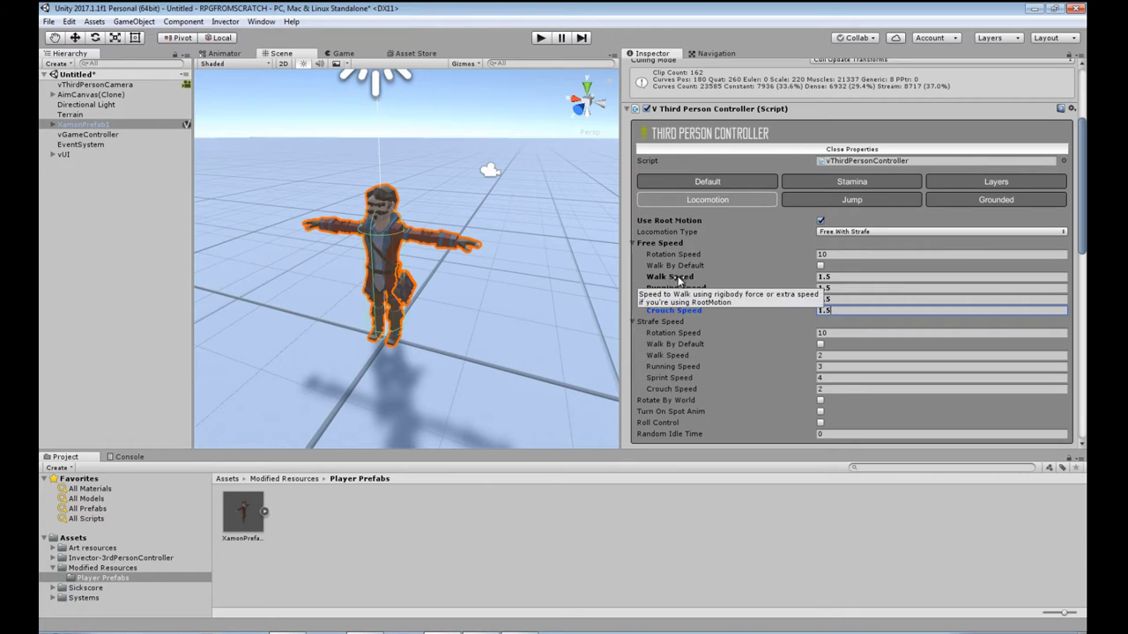
Set the Strafe Speed walk, running and sprint speeds to 1.5 and crouch to 15, and enable Roll Control
left_click(850, 355)
type("1.5")
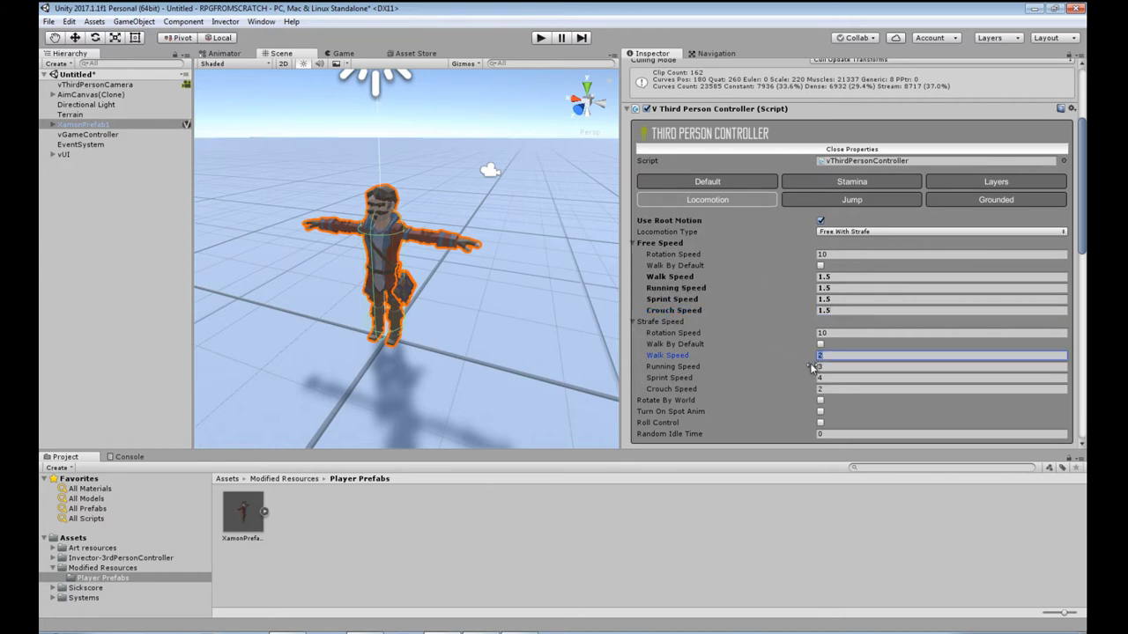
left_click(852, 366)
type("1.5")
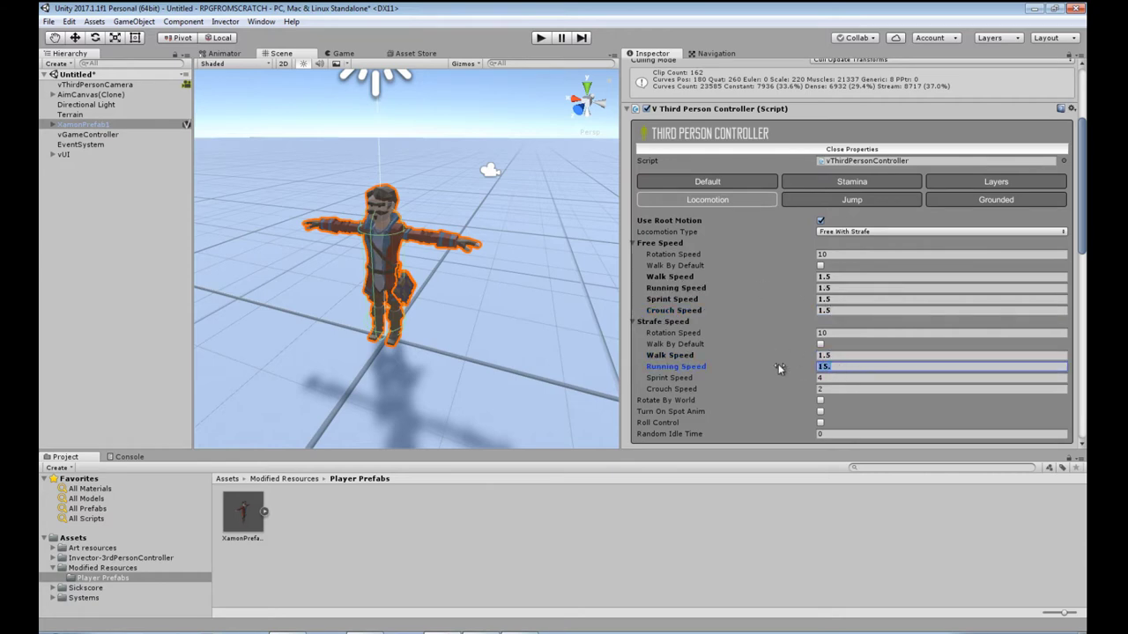
left_click(786, 379)
type("1.5")
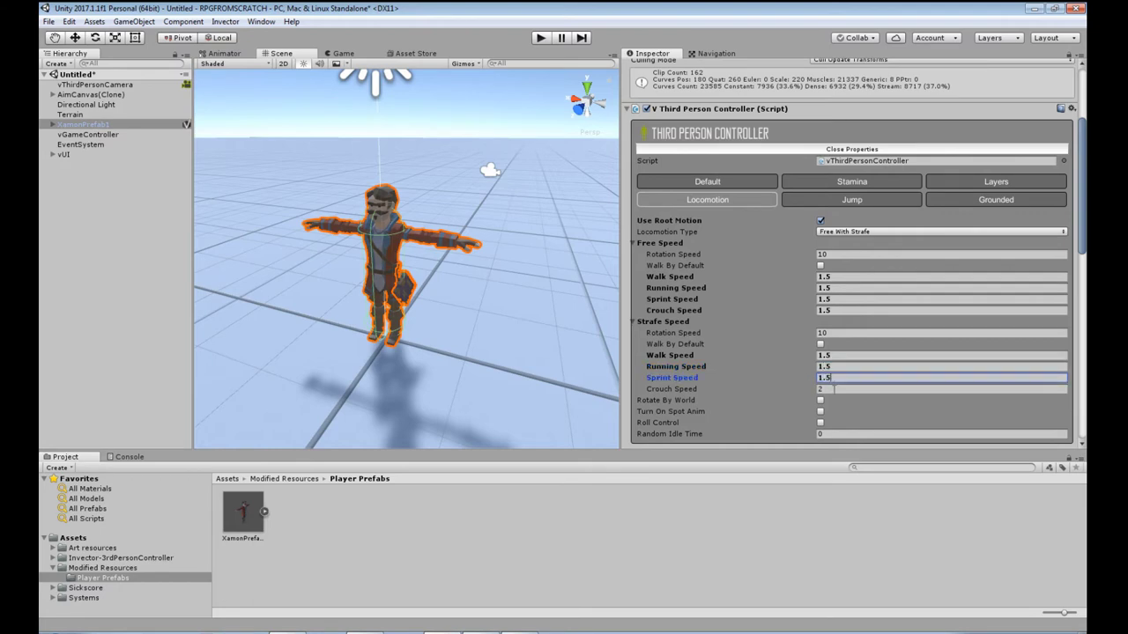
left_click(758, 386)
type("15.")
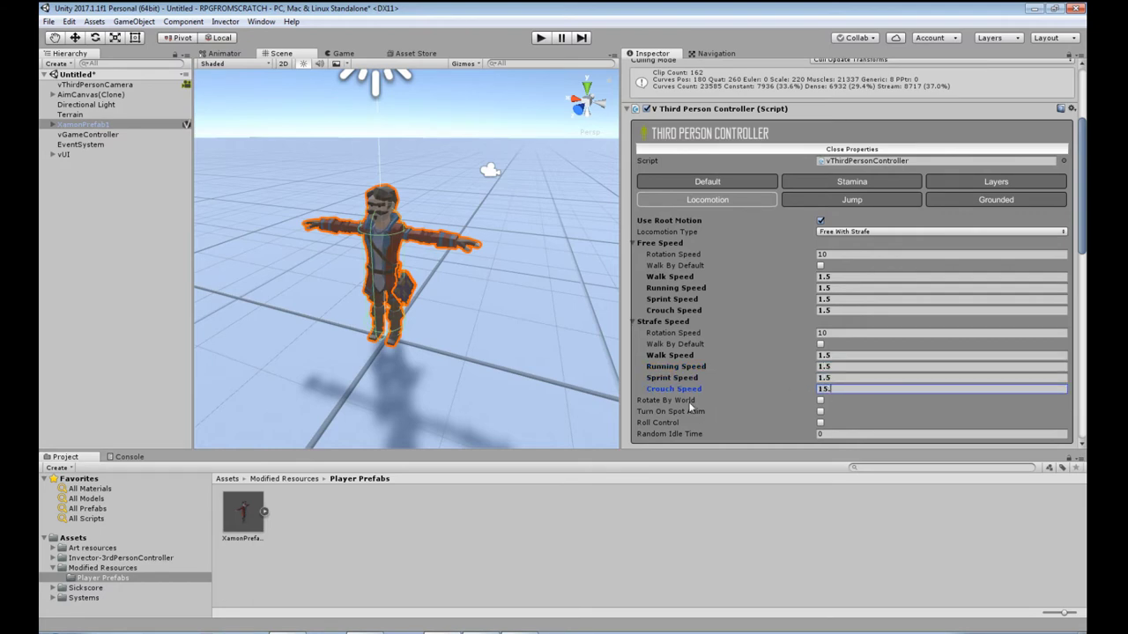
left_click(821, 423)
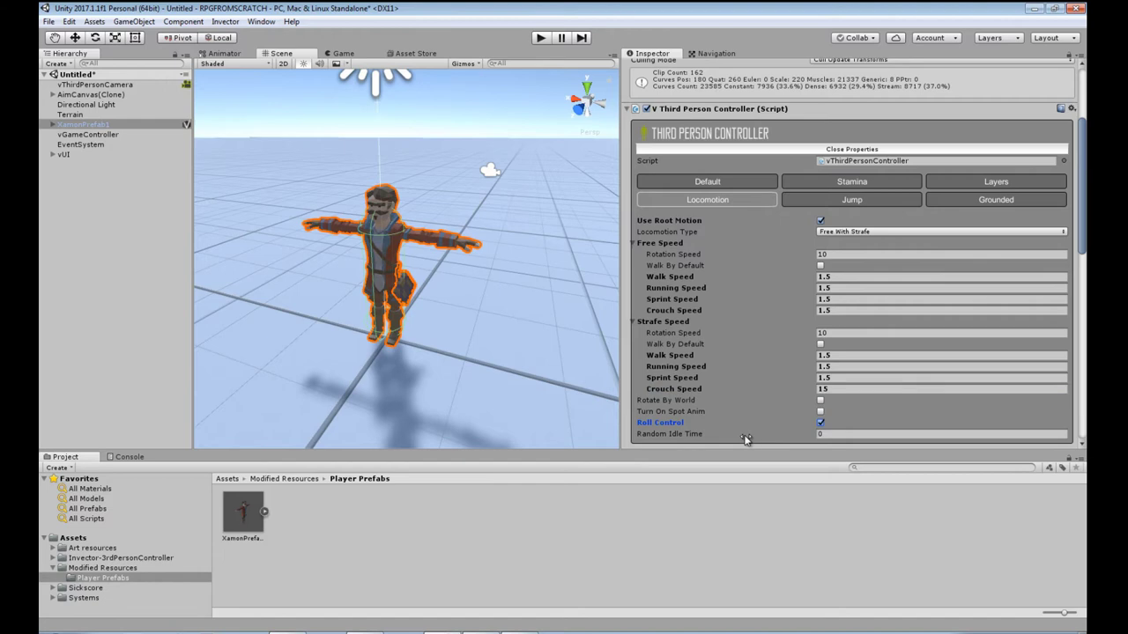
mouse_move(744, 439)
Review the Third Person Controller's Jump, Grounded and Stamina settings, then collapse its properties
left_click(858, 200)
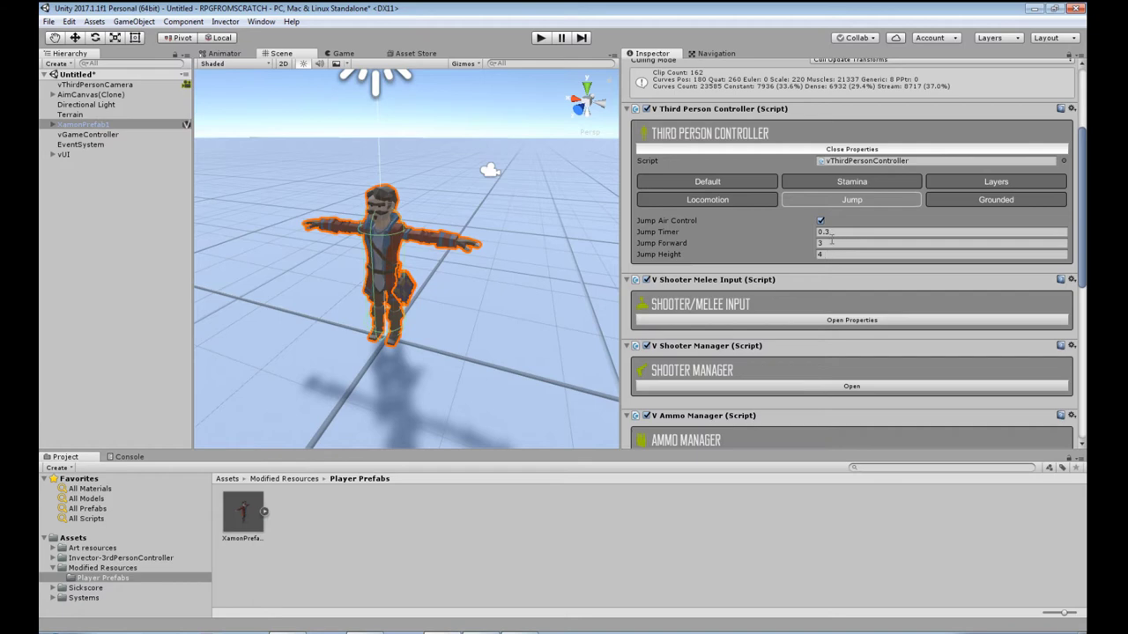
left_click(965, 201)
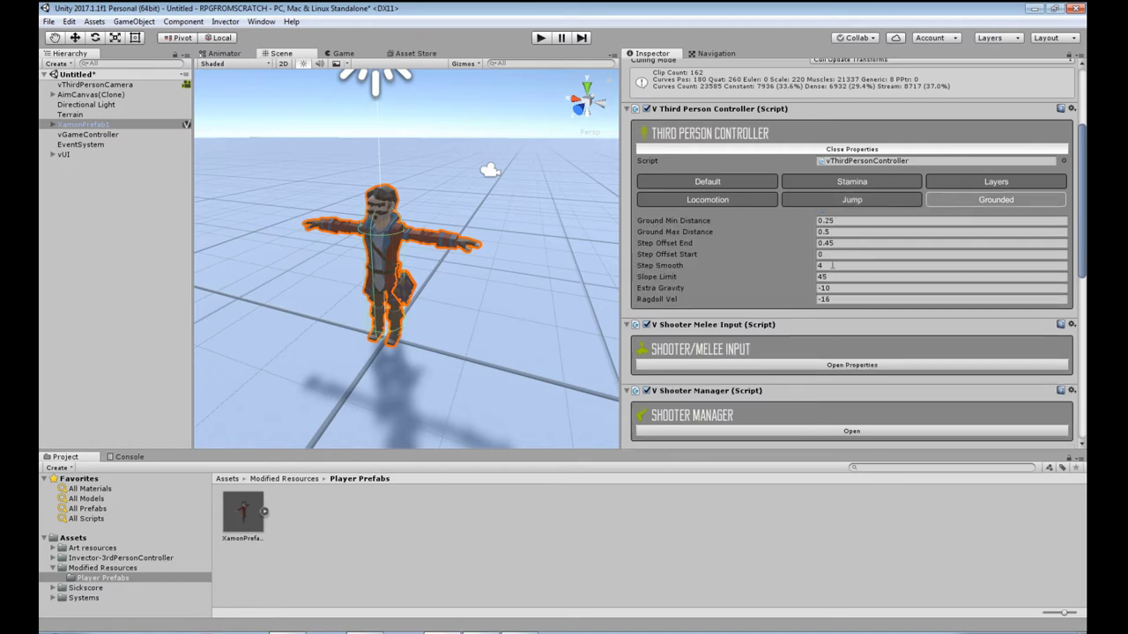
left_click(855, 183)
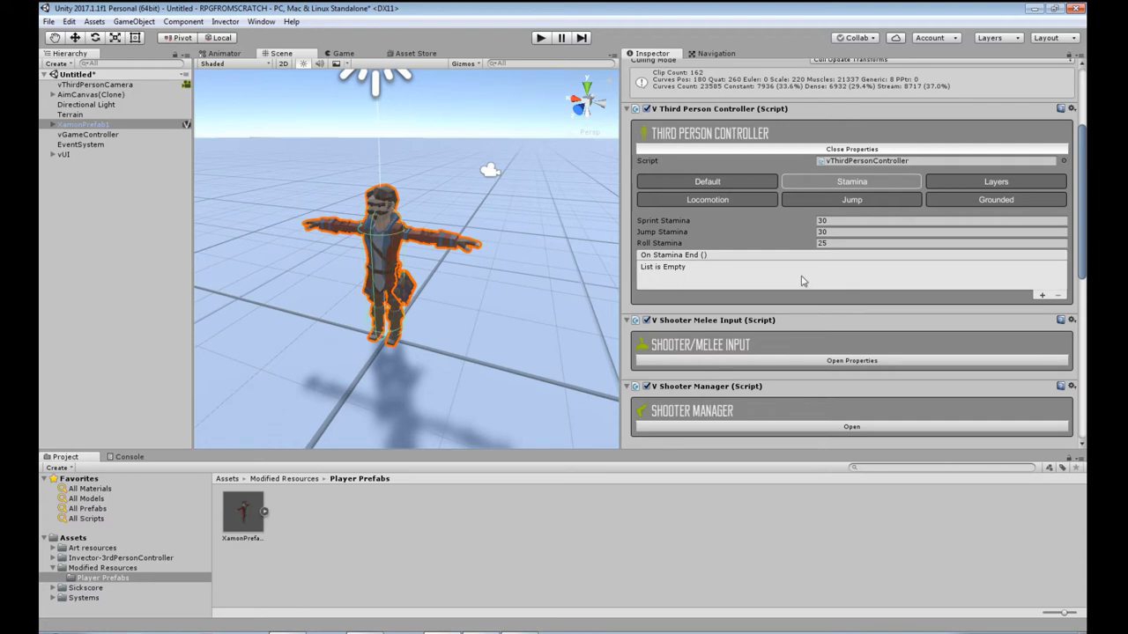
left_click(729, 150)
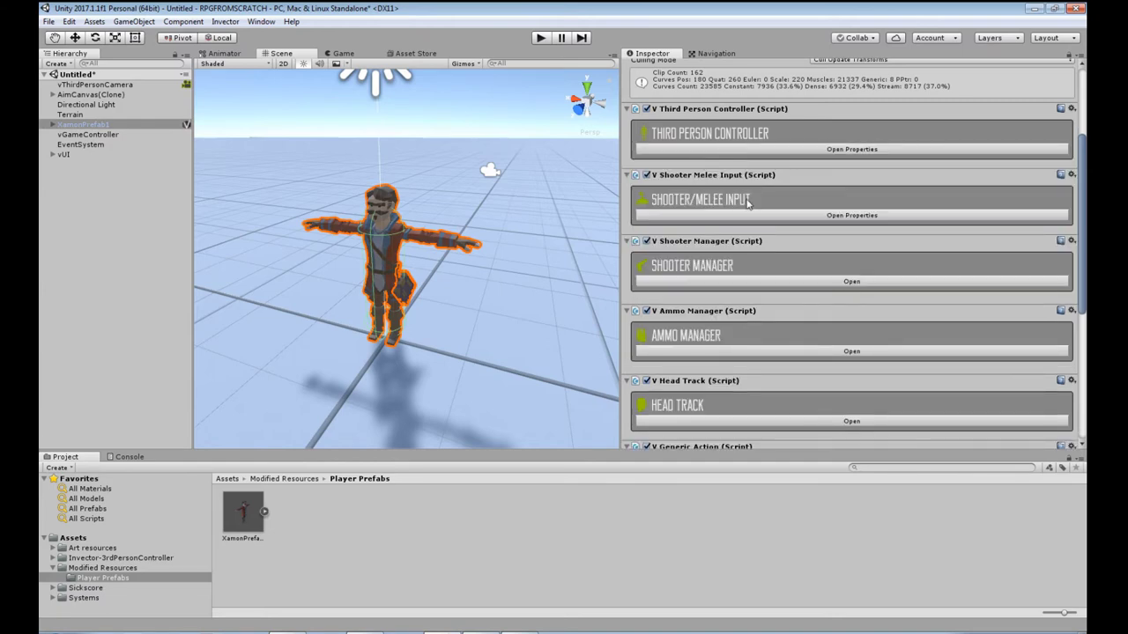
Run the scene in the Game view and move the sorcerer forward, backward and sideways to test the locomotion speeds
left_click(344, 54)
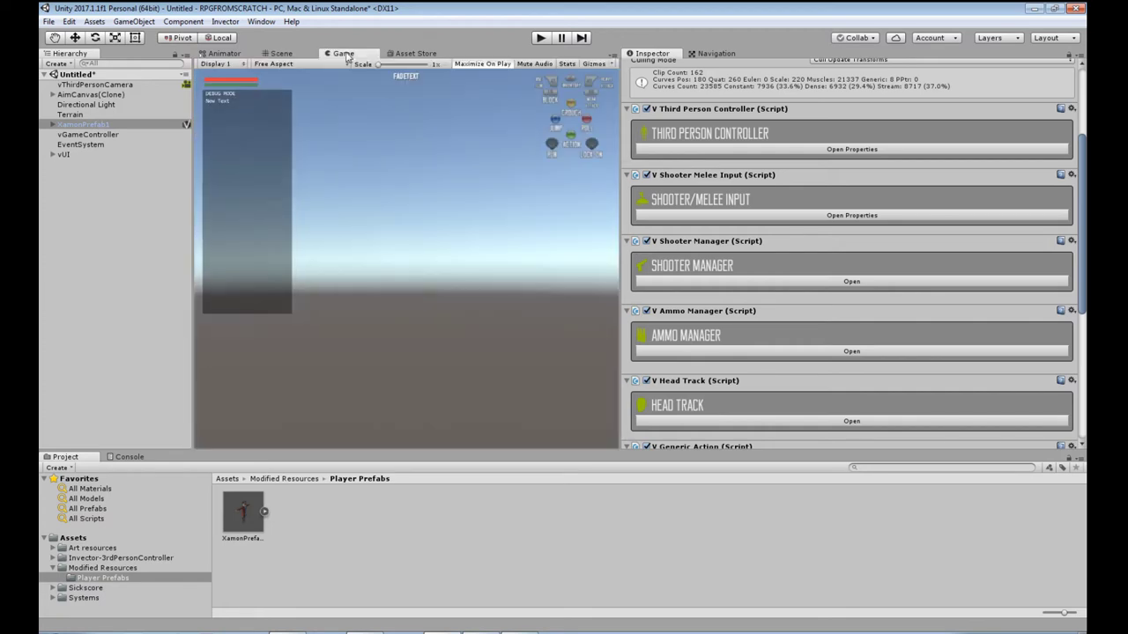
left_click(541, 38)
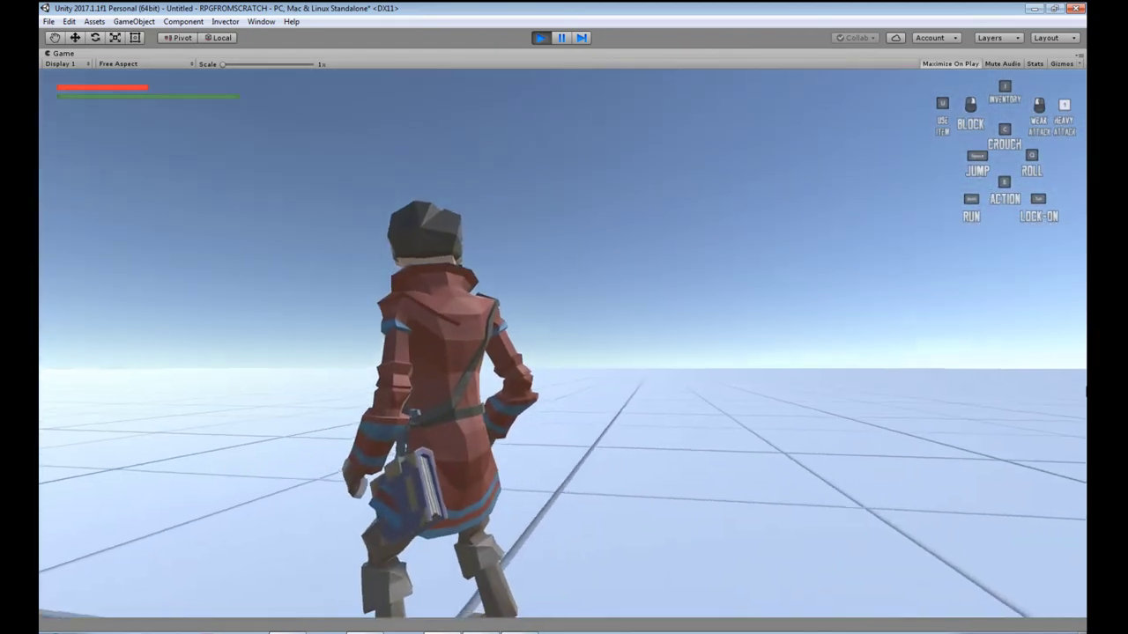
key("w")
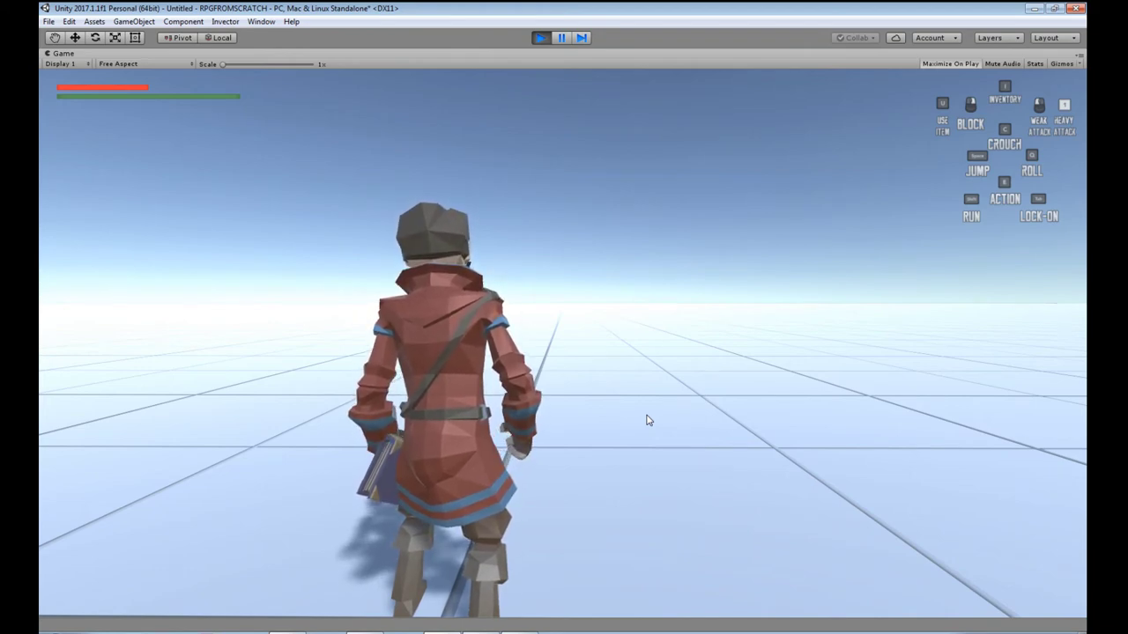
key("w")
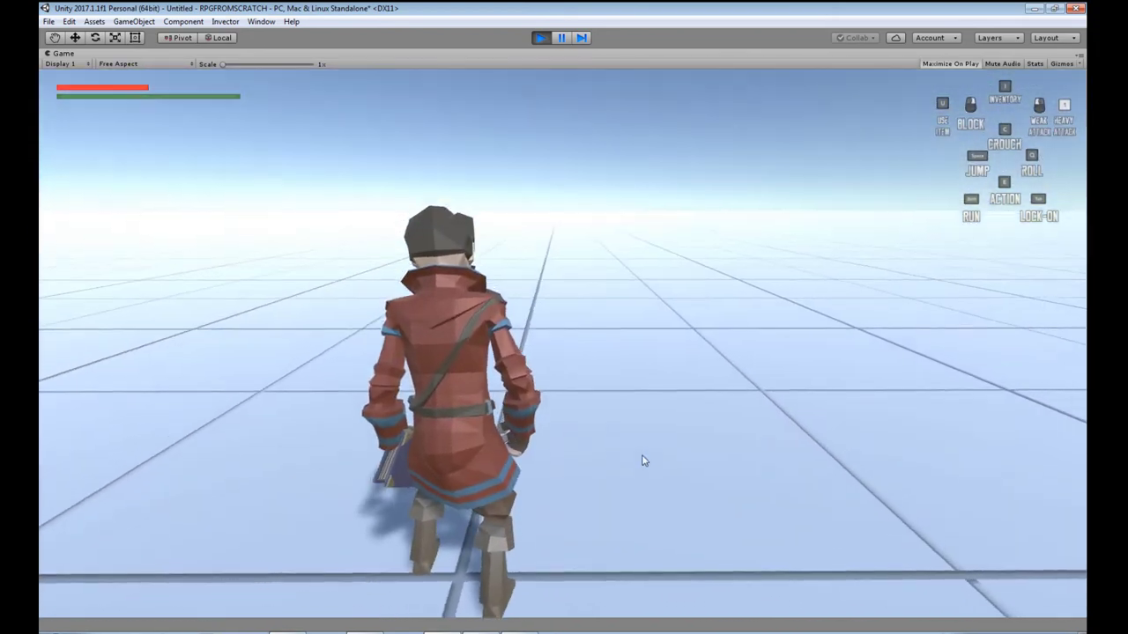
key("a")
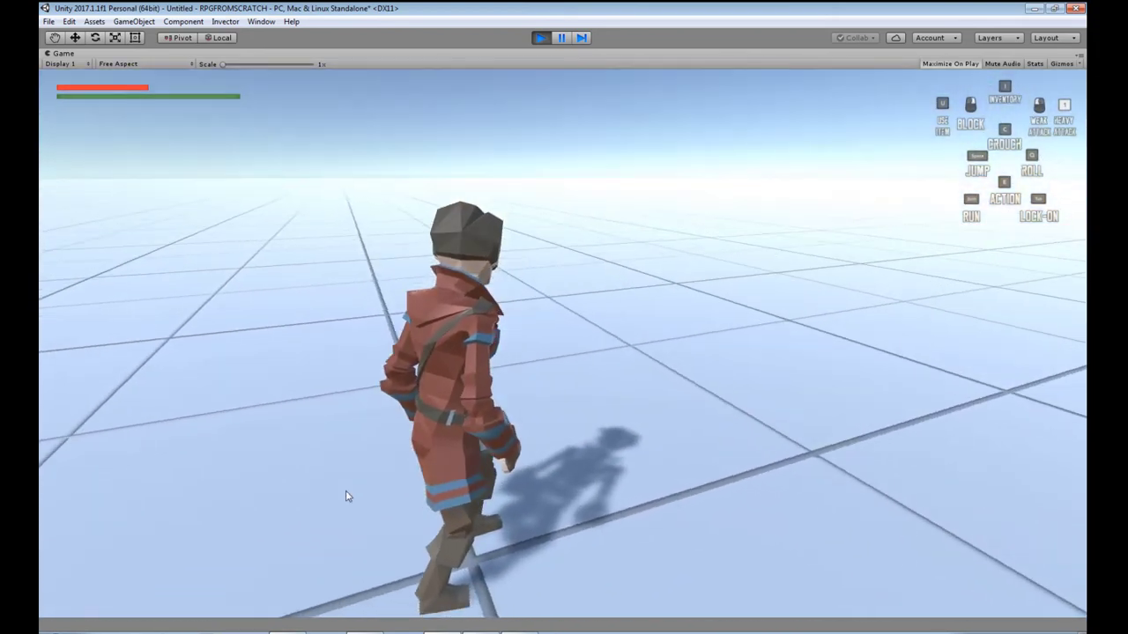
key("w")
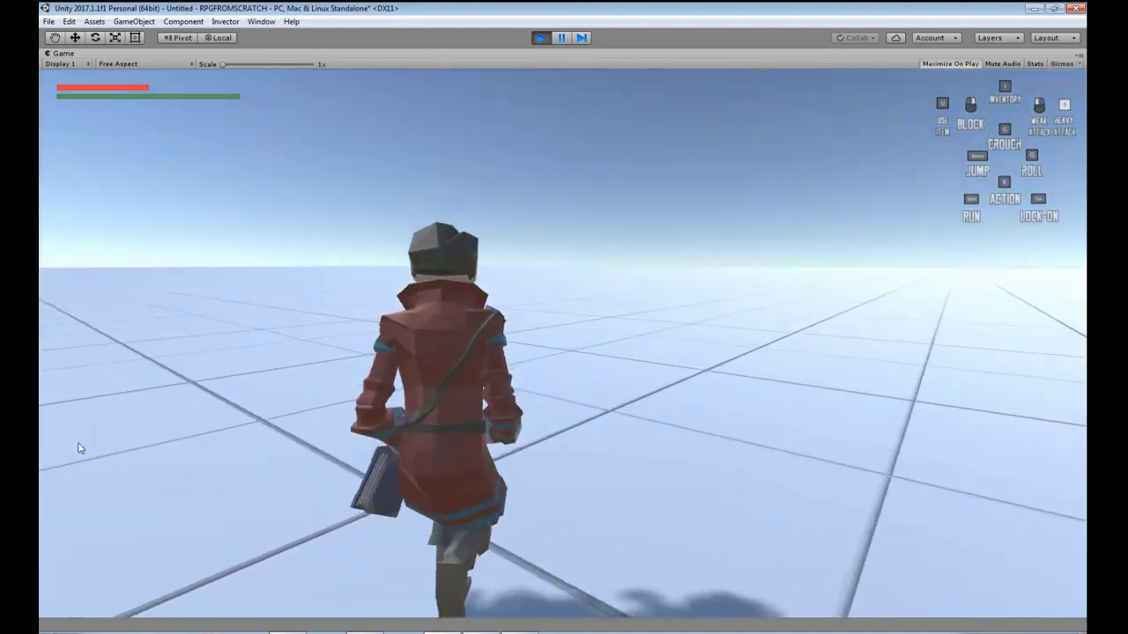
key("s")
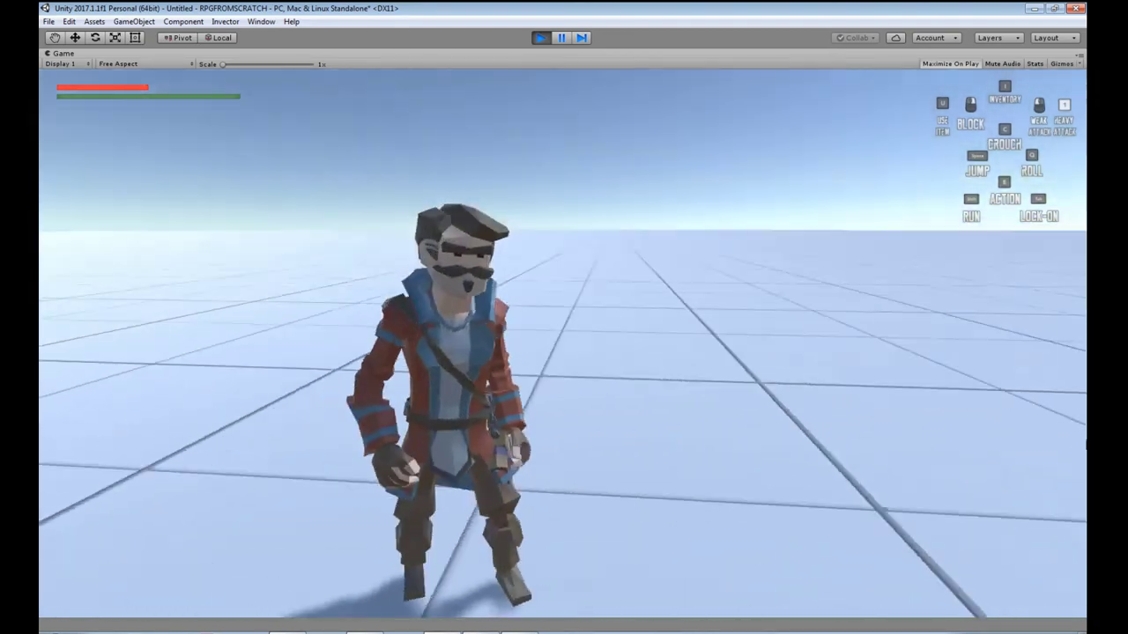
key("a")
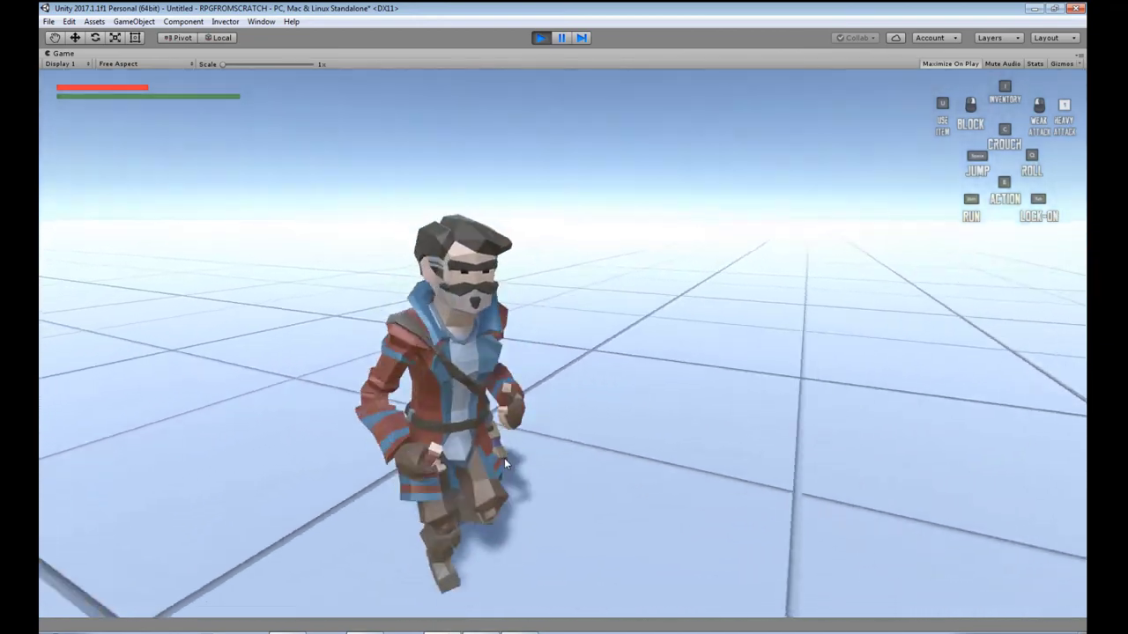
key("w")
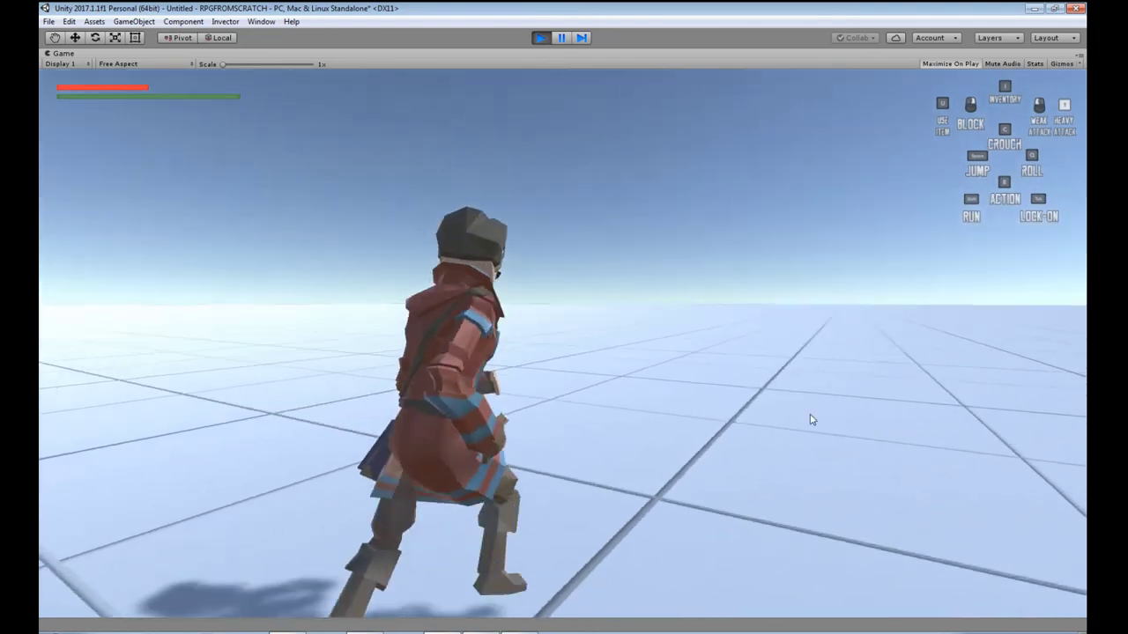
key("s")
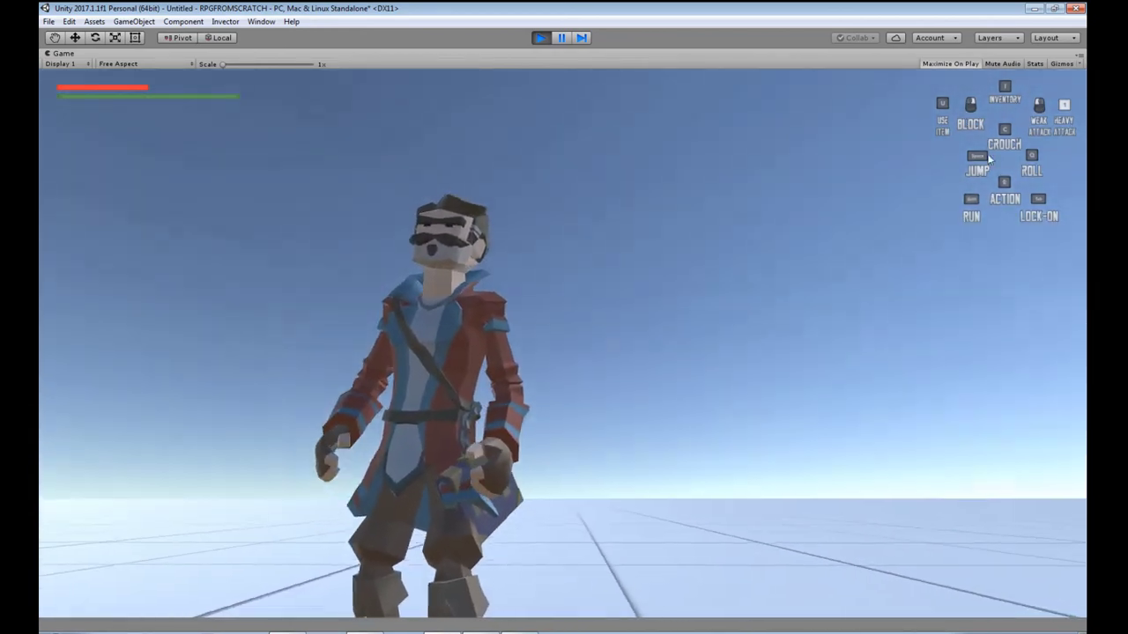
key("s")
key("a")
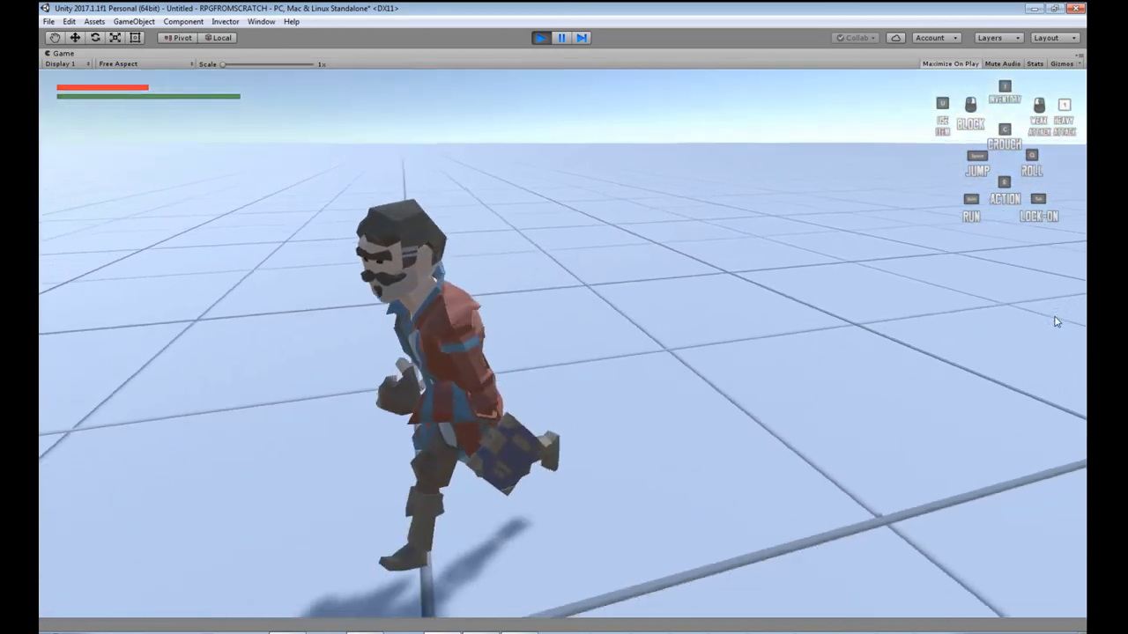
key("d")
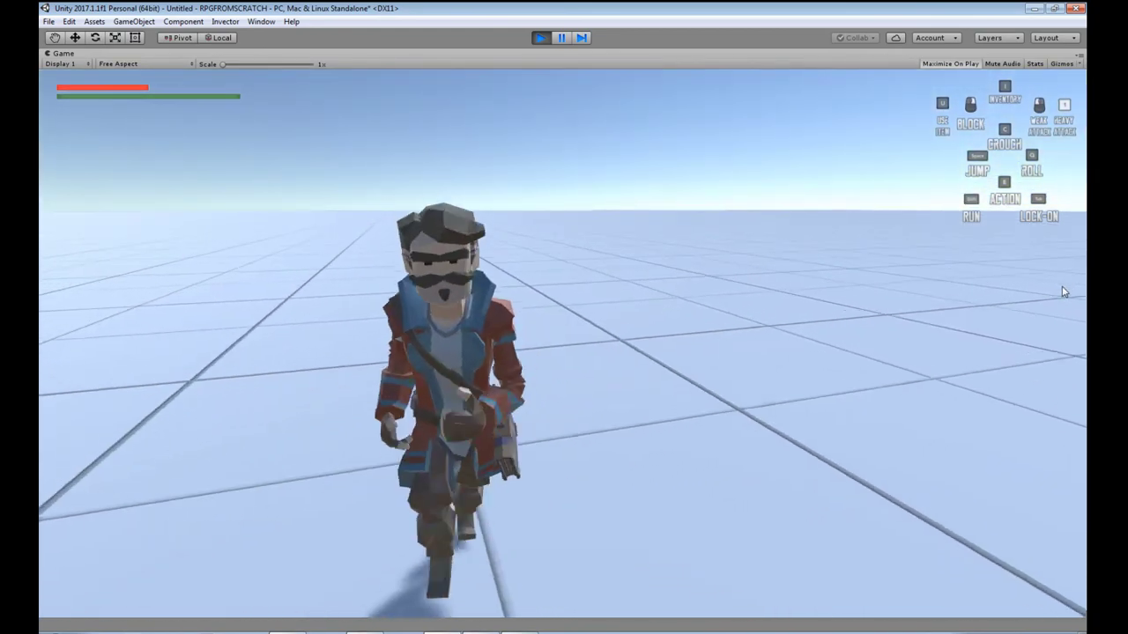
key("w")
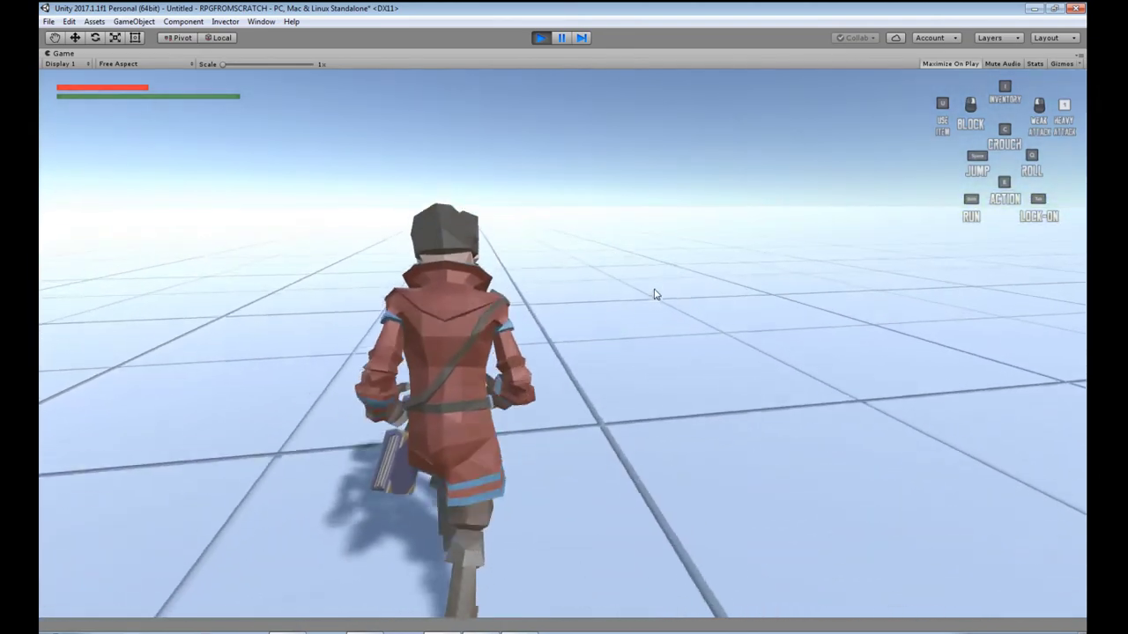
key("s")
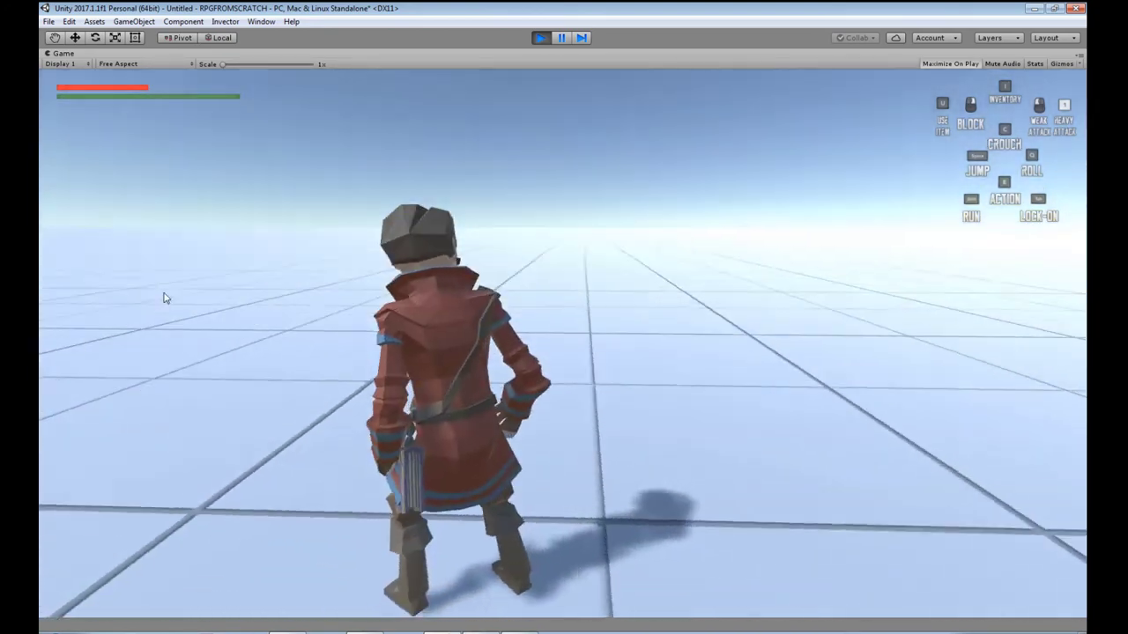
Test the sorcerer's roll and jump while moving, including several rolls in a row
key("q")
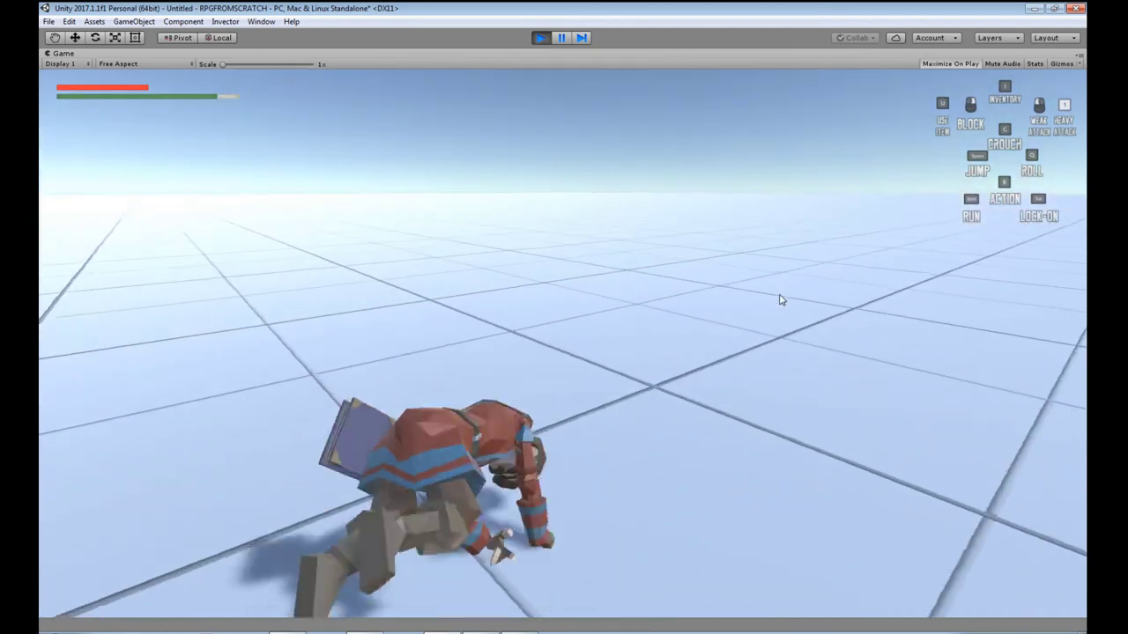
key("space")
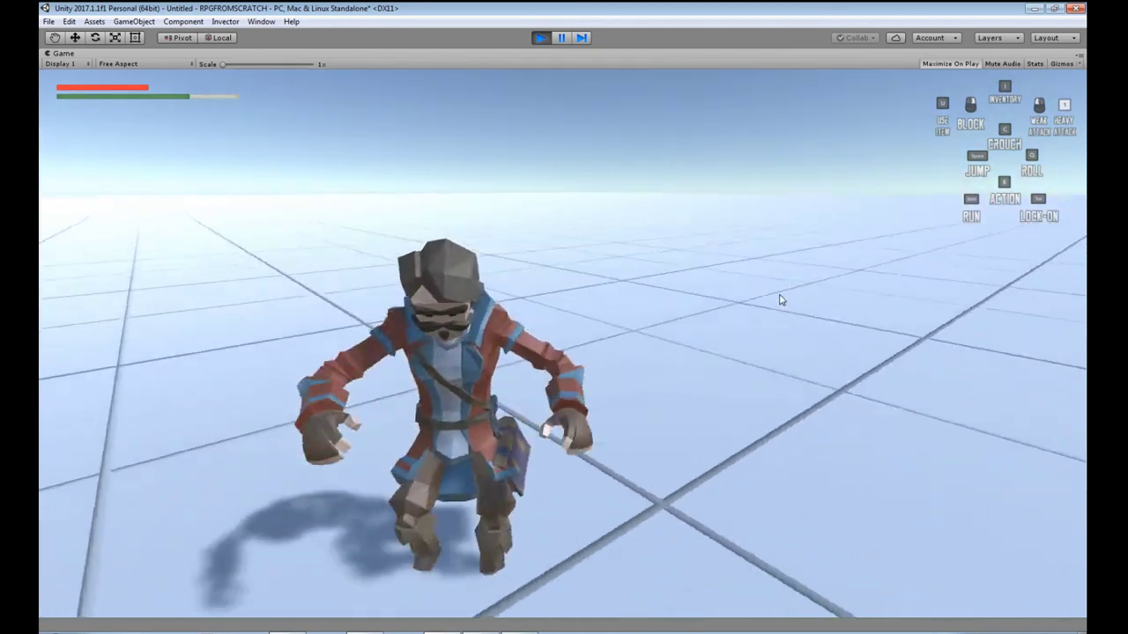
key("w")
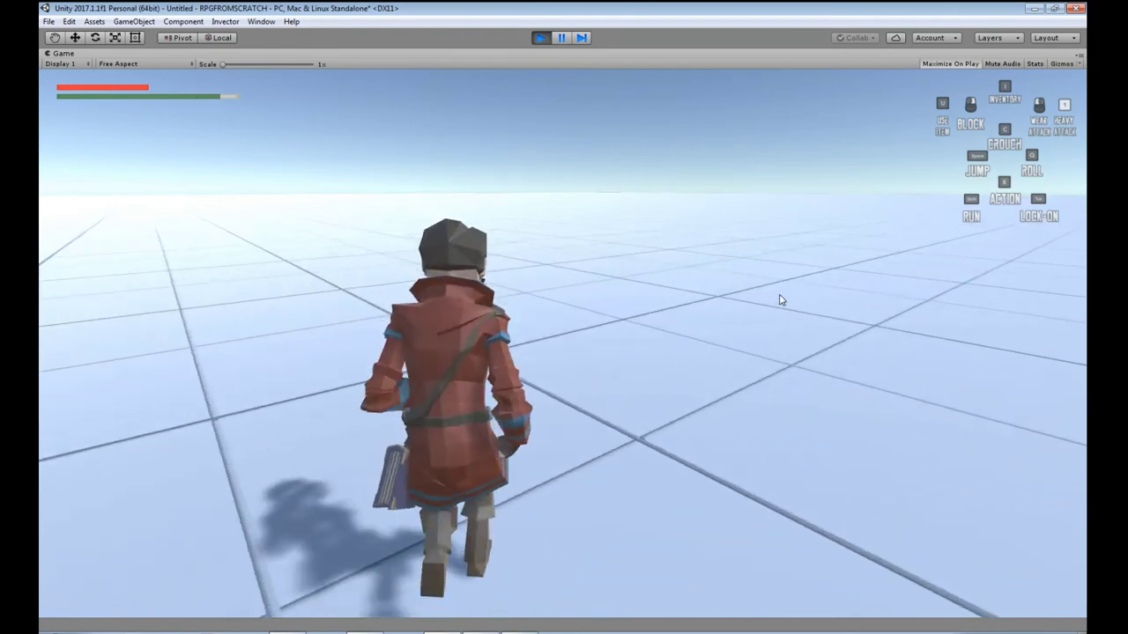
key("q")
key("q")
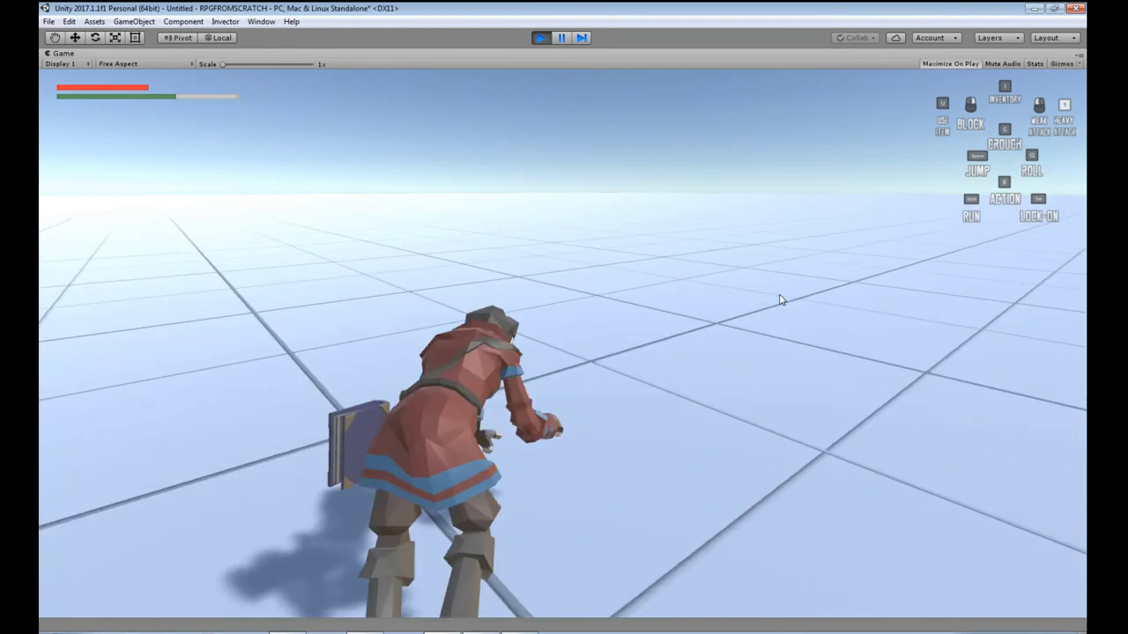
key("w")
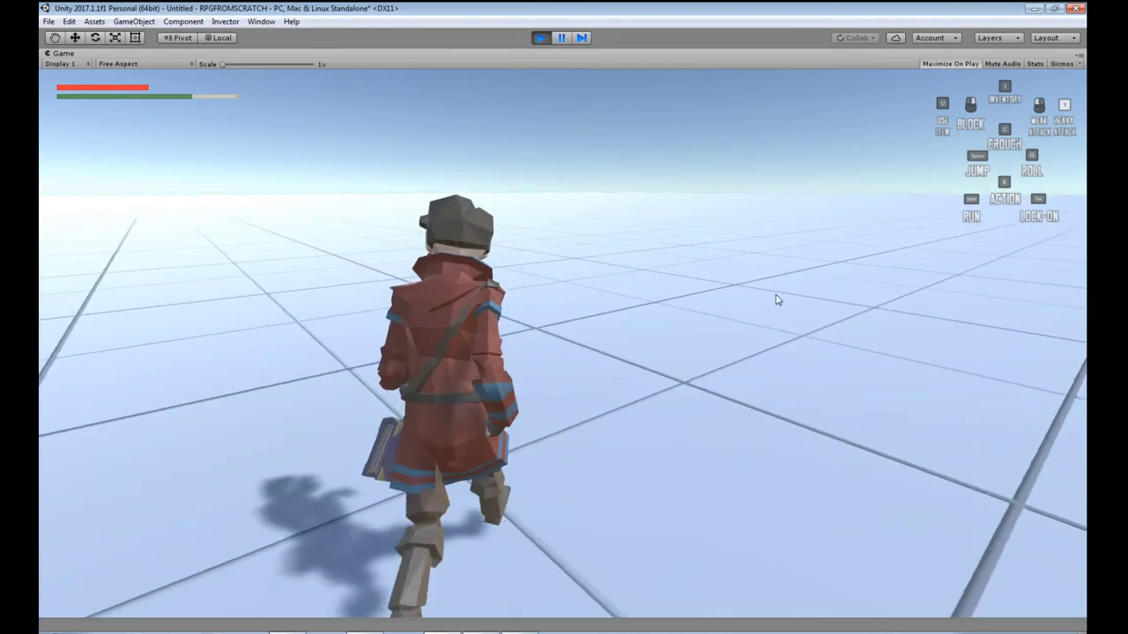
Walk the sorcerer forward and back once more, stop the play test and return to the Scene view
key("s")
key("w")
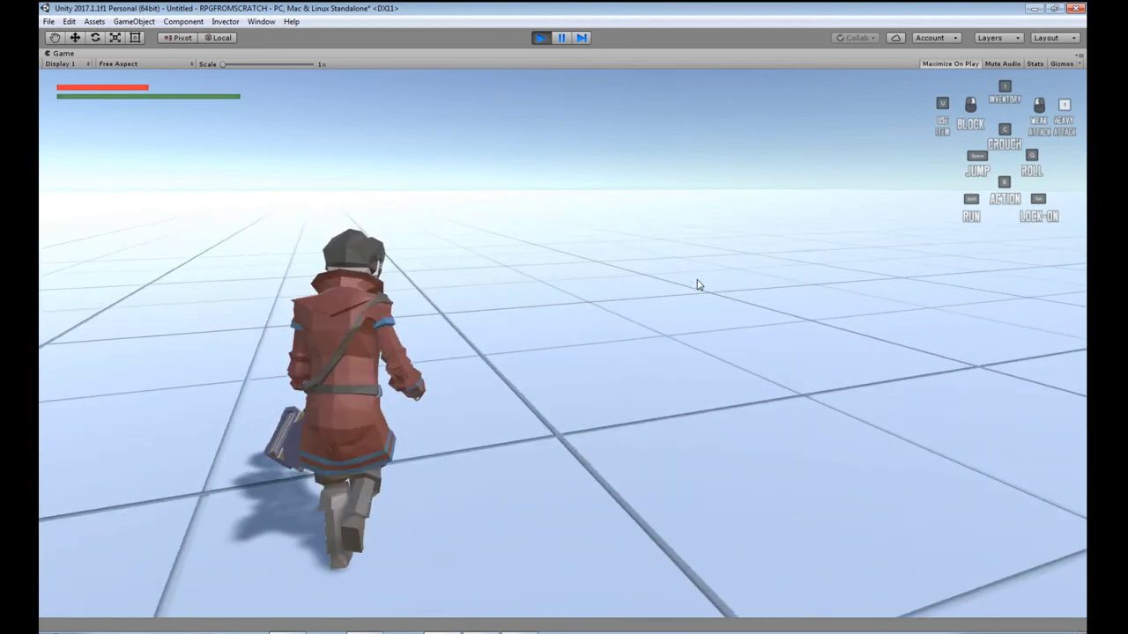
key("s")
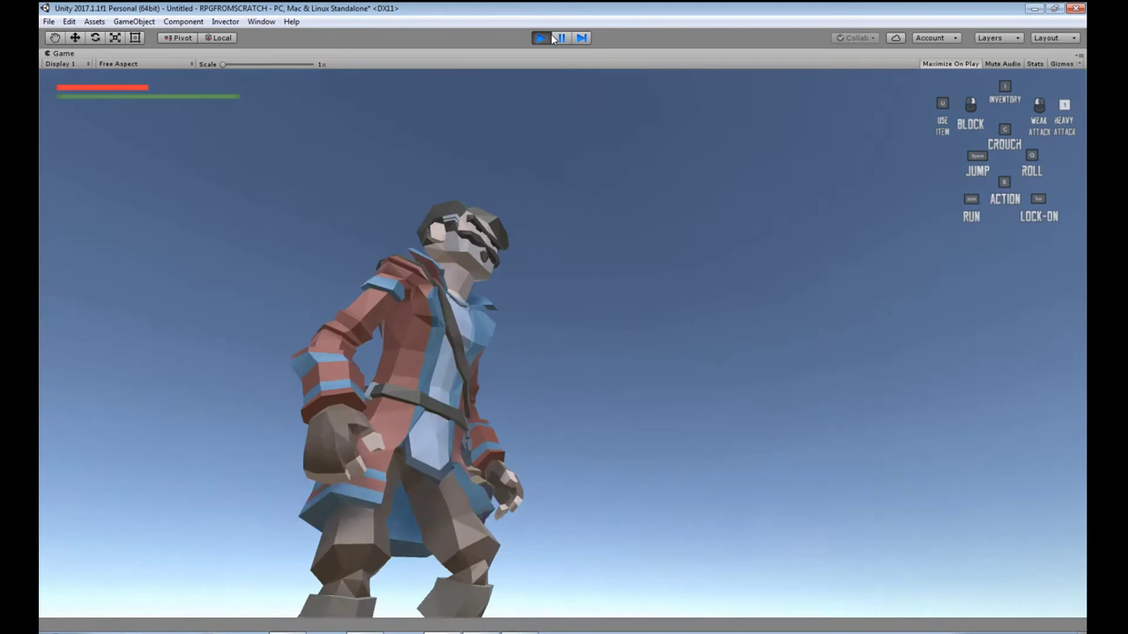
left_click(549, 37)
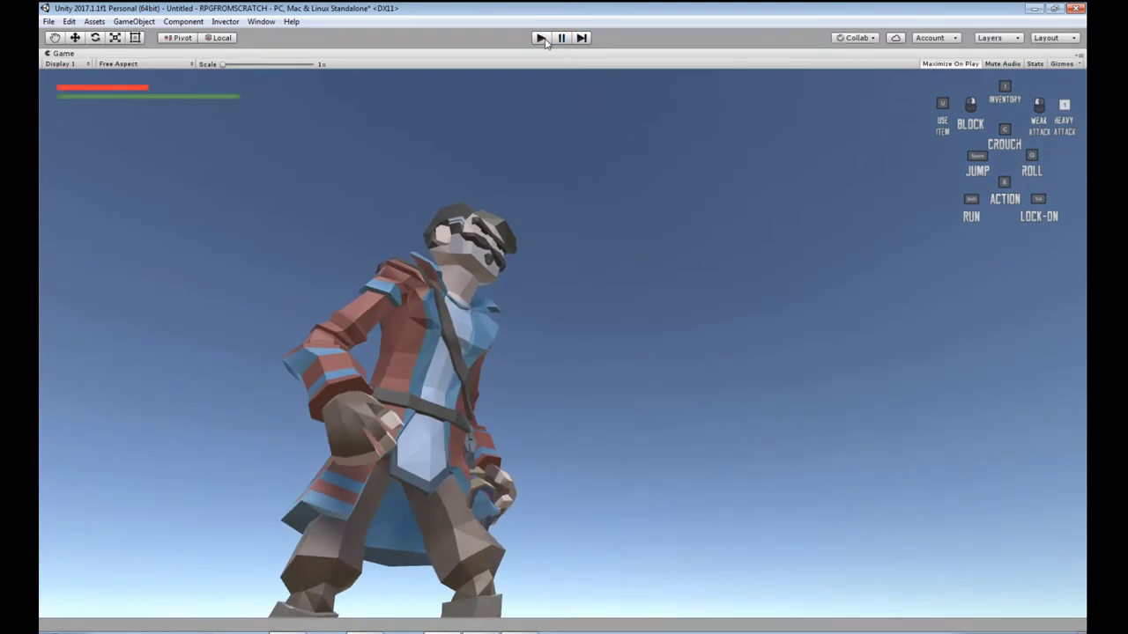
left_click(280, 53)
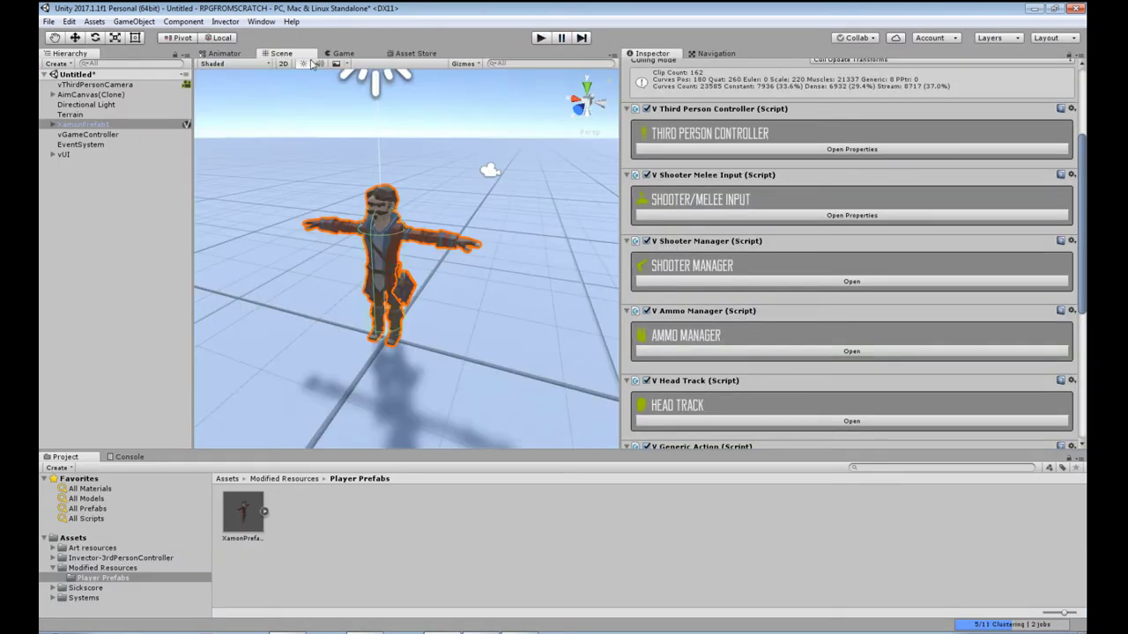
Widen the Scene view by narrowing the Inspector, and frame the sorcerer close up from the front
left_click_drag(619, 219, 795, 222)
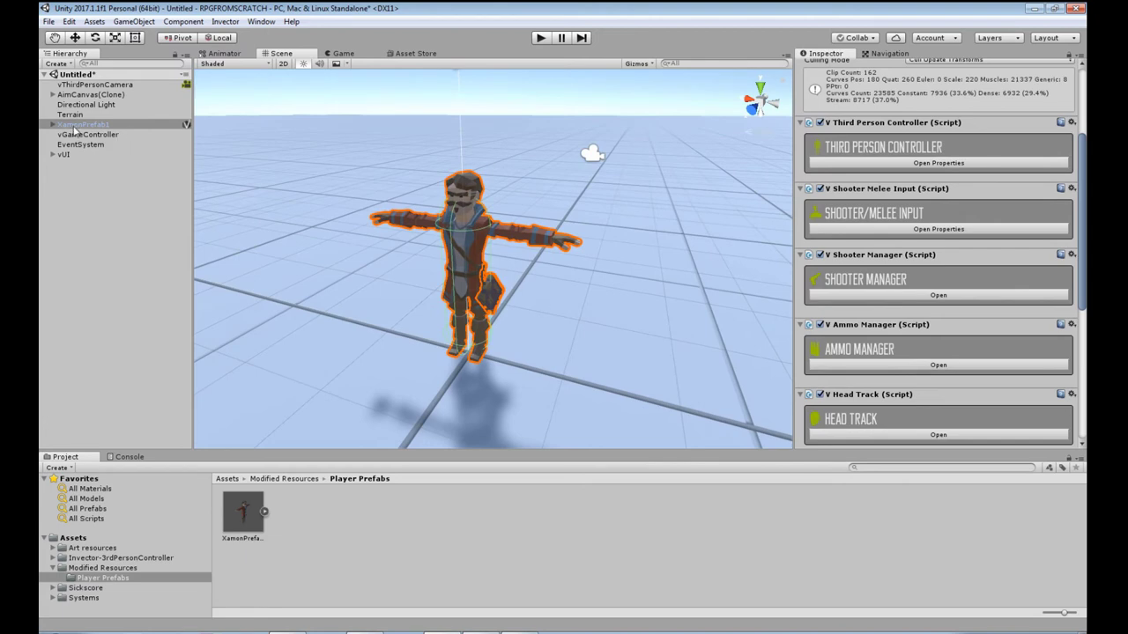
scroll(462, 294, "up", 5)
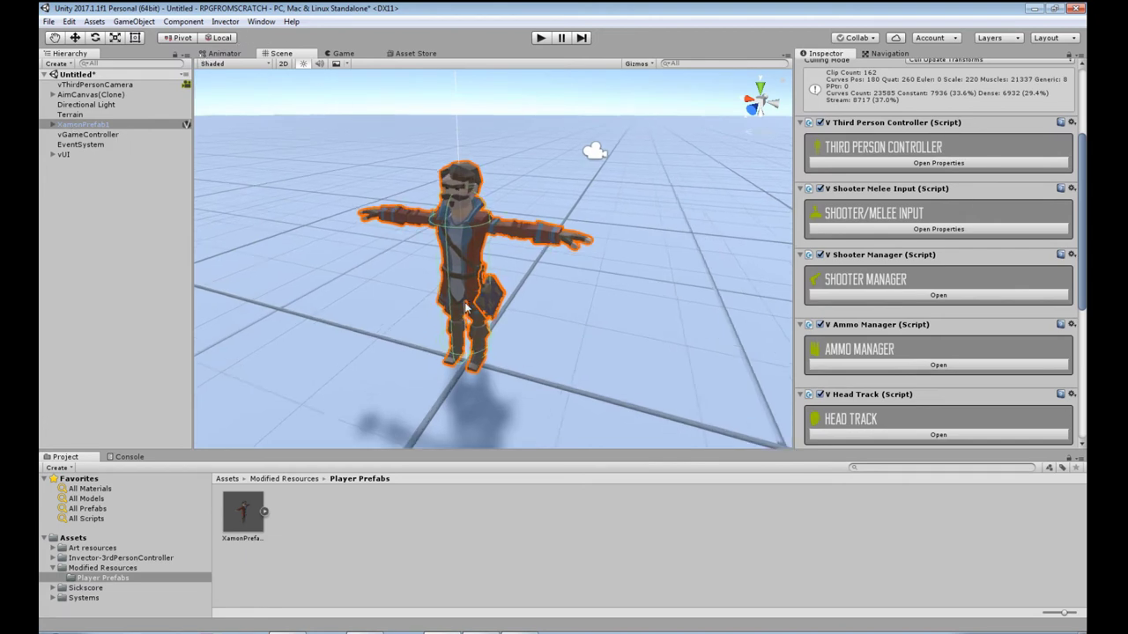
left_click_drag(462, 294, 617, 330, "alt")
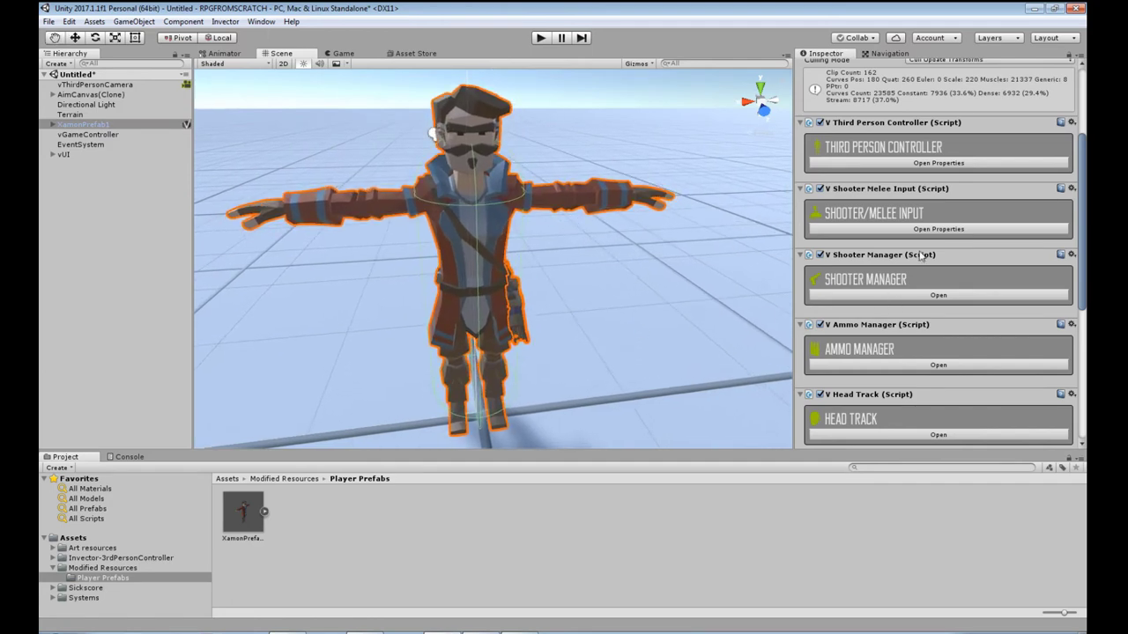
Look through the prefab's components and collapse its Capsule Collider and Rigidbody settings
scroll(919, 197, "down", 2)
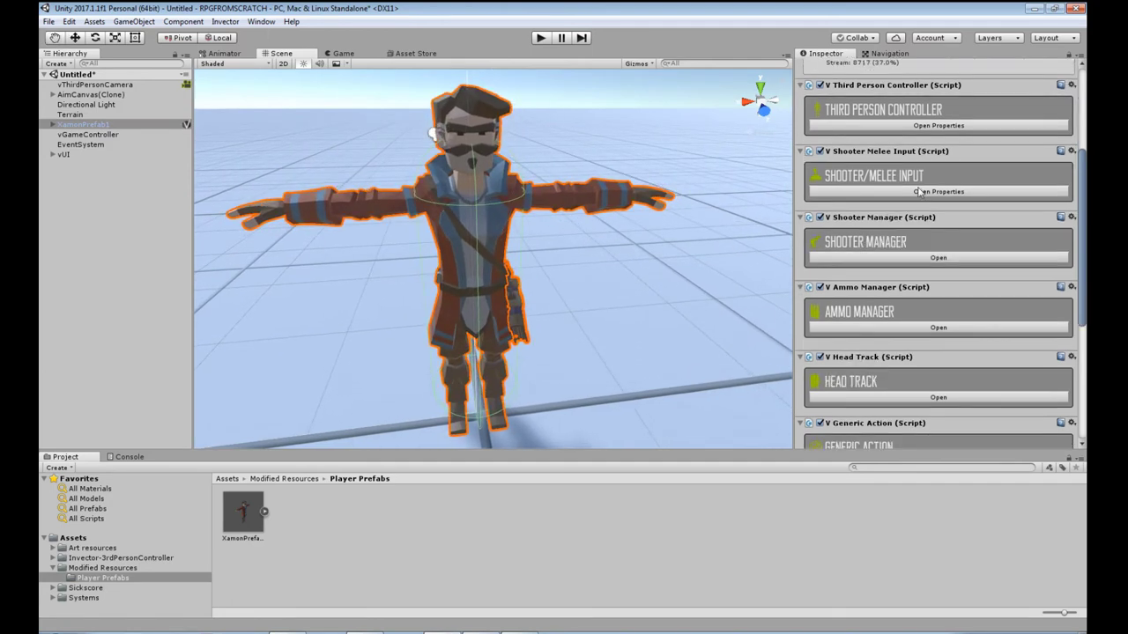
scroll(919, 191, "down", 4)
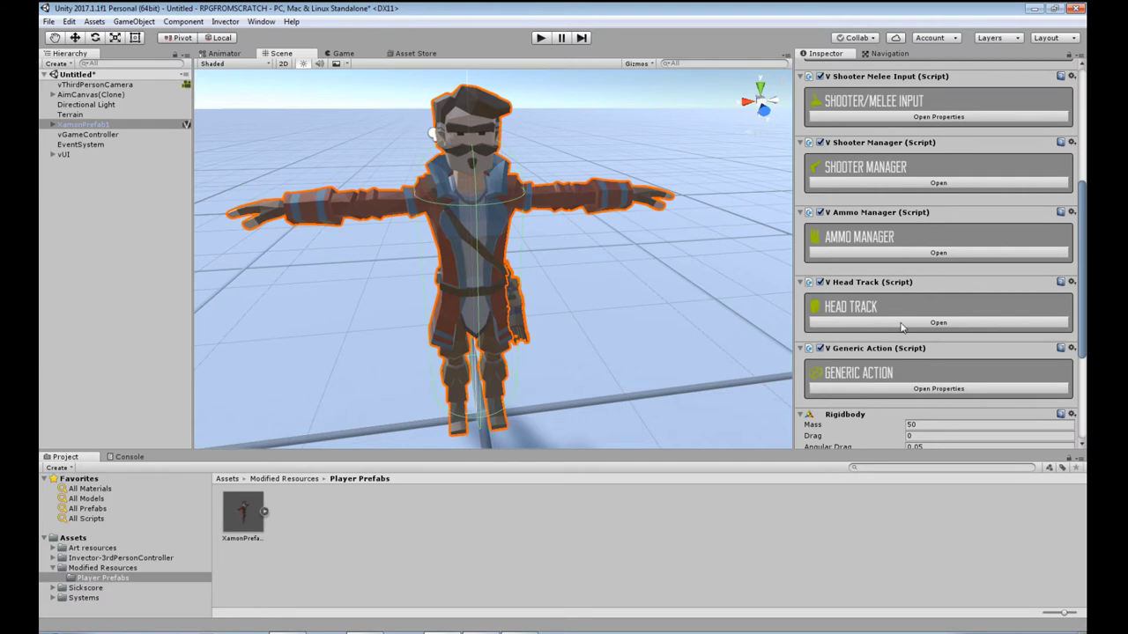
scroll(899, 311, "down", 10)
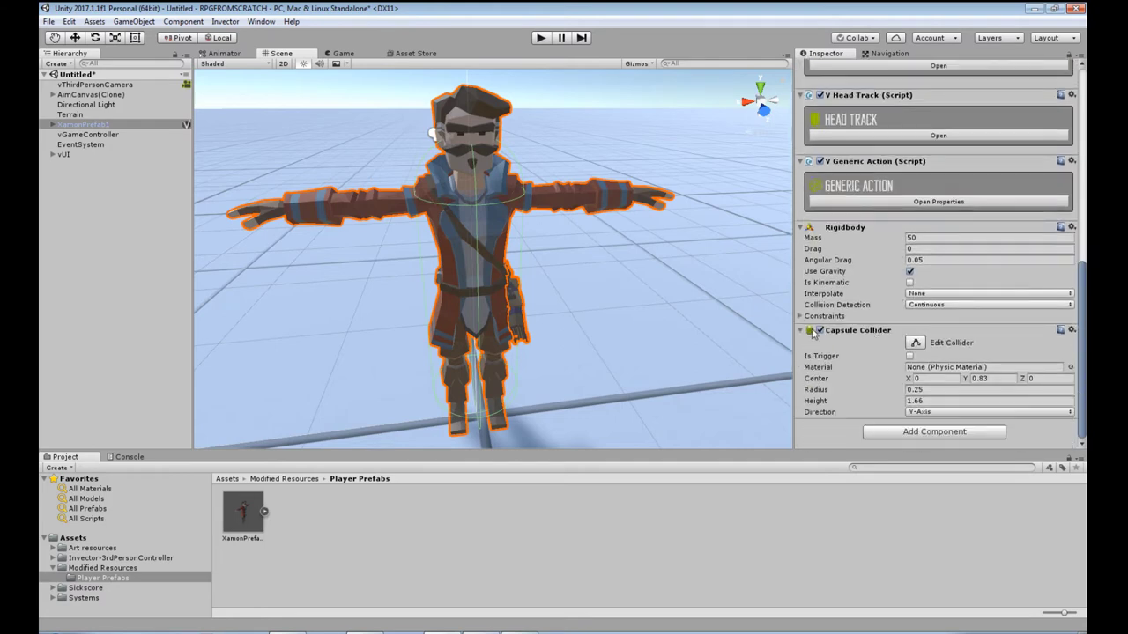
left_click(800, 331)
left_click(800, 314)
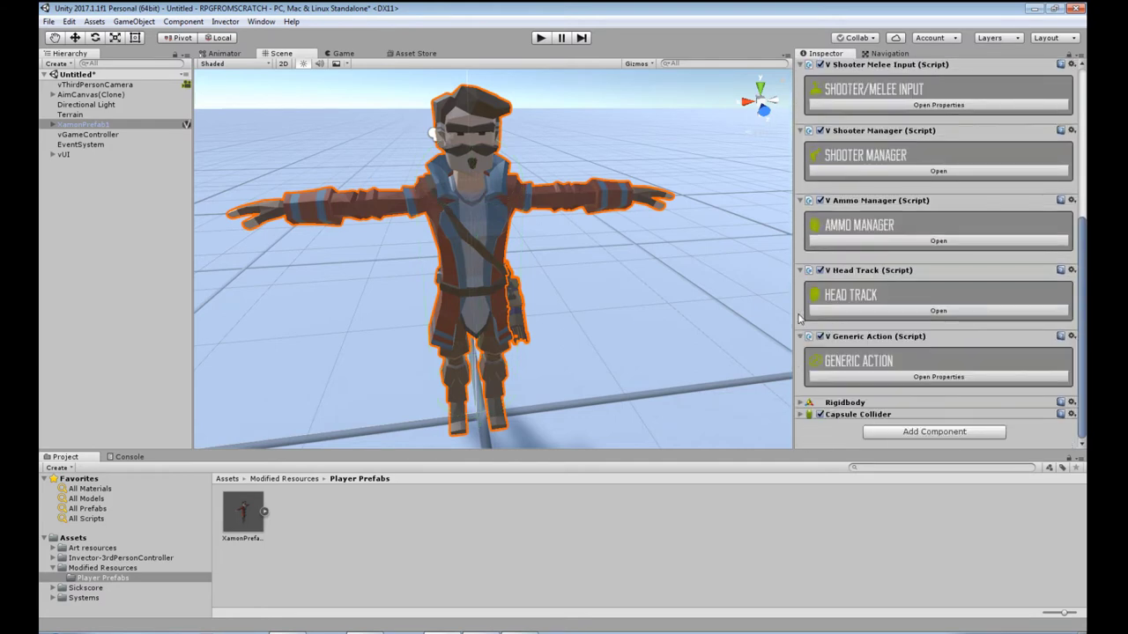
scroll(899, 411, "up", 15)
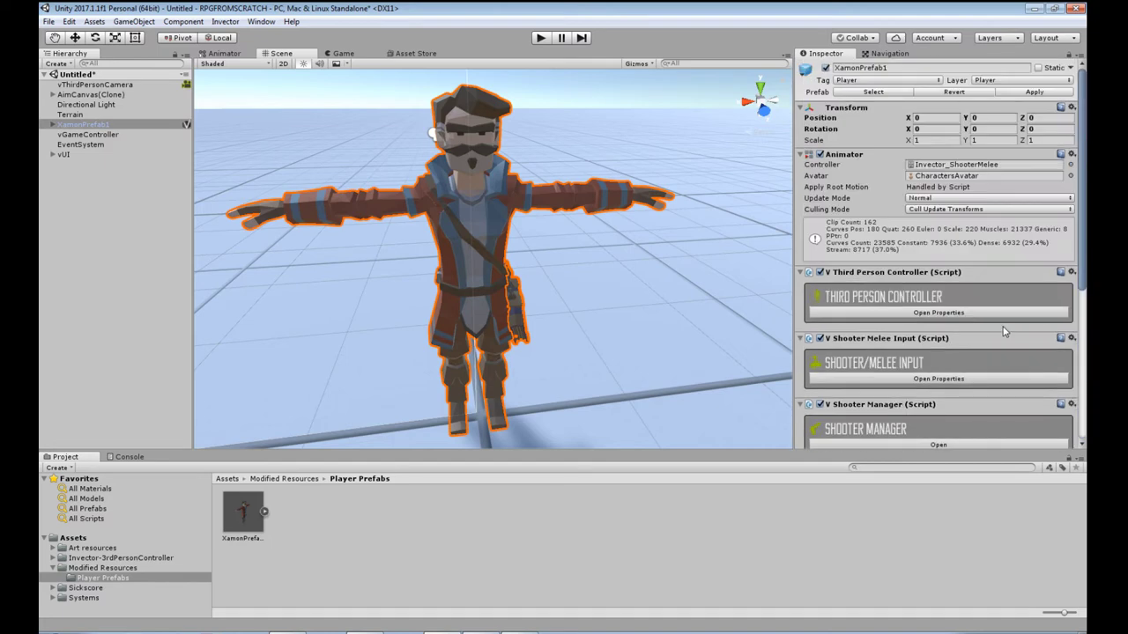
Create a ragdoll for XamonPrefab1 with Invector's Ragdoll builder, keeping the Human avatar type and the assigned bones
left_click(235, 23)
mouse_move(234, 41)
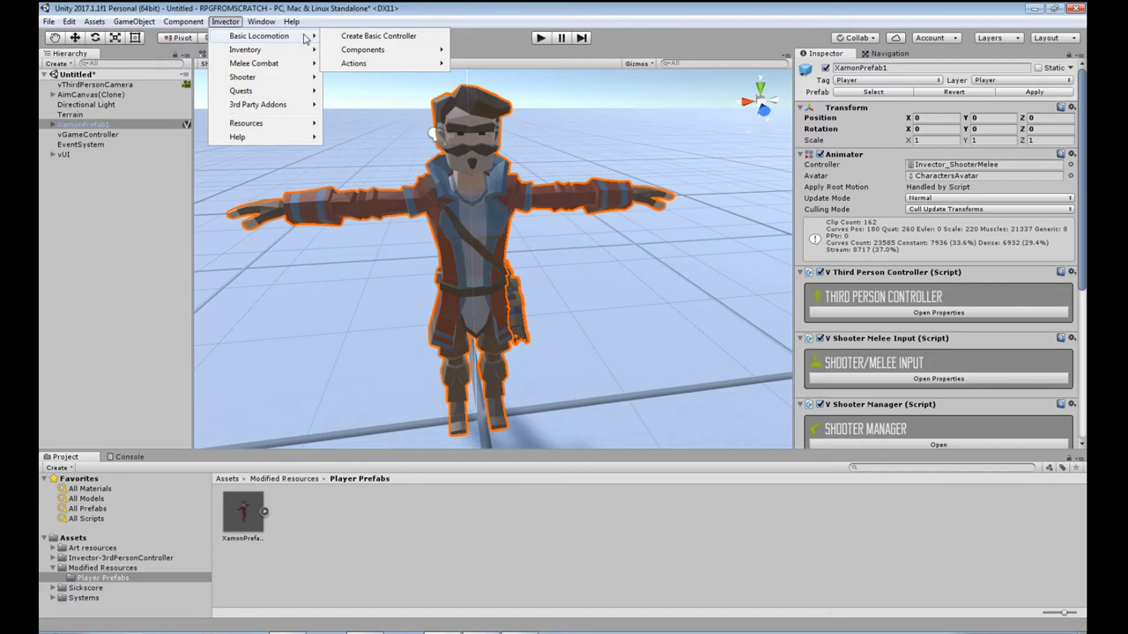
mouse_move(385, 51)
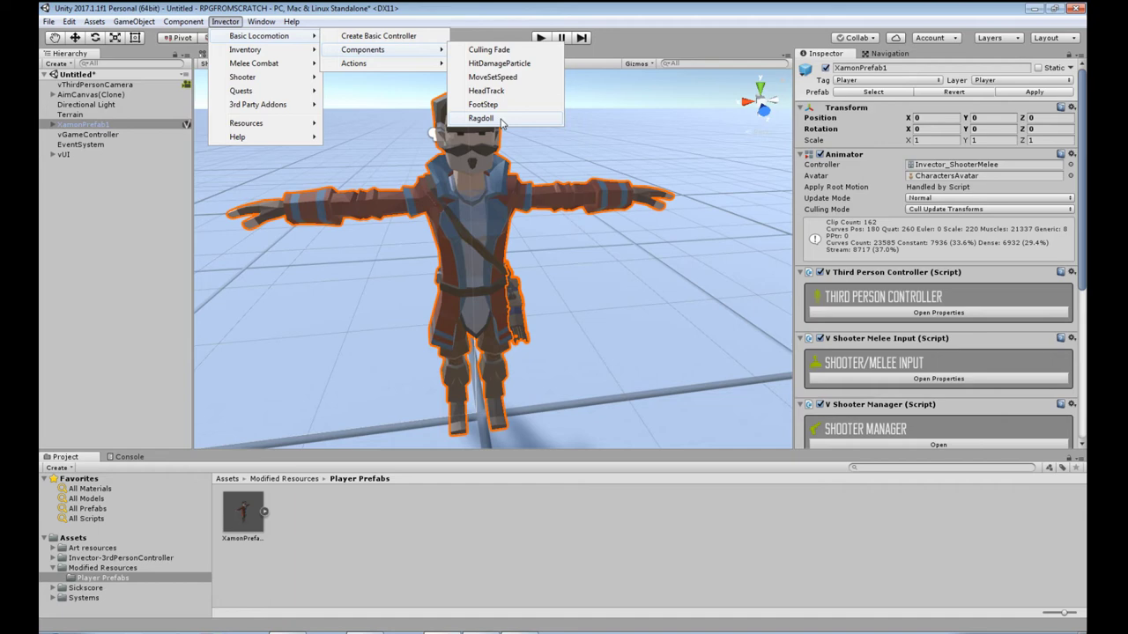
left_click(499, 118)
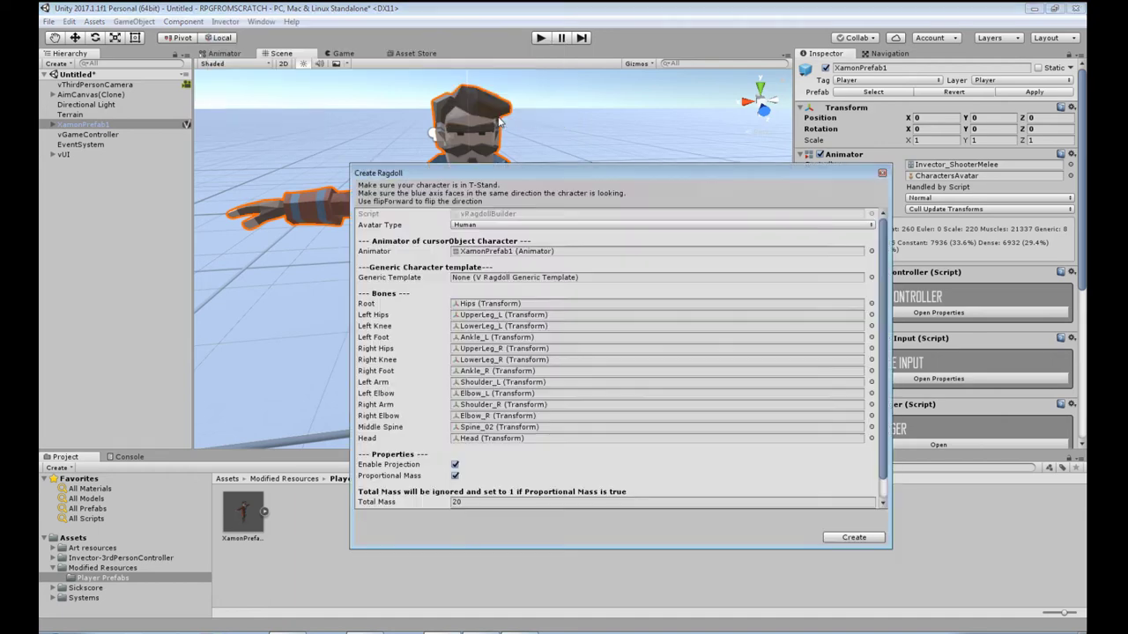
left_click_drag(520, 176, 410, 84)
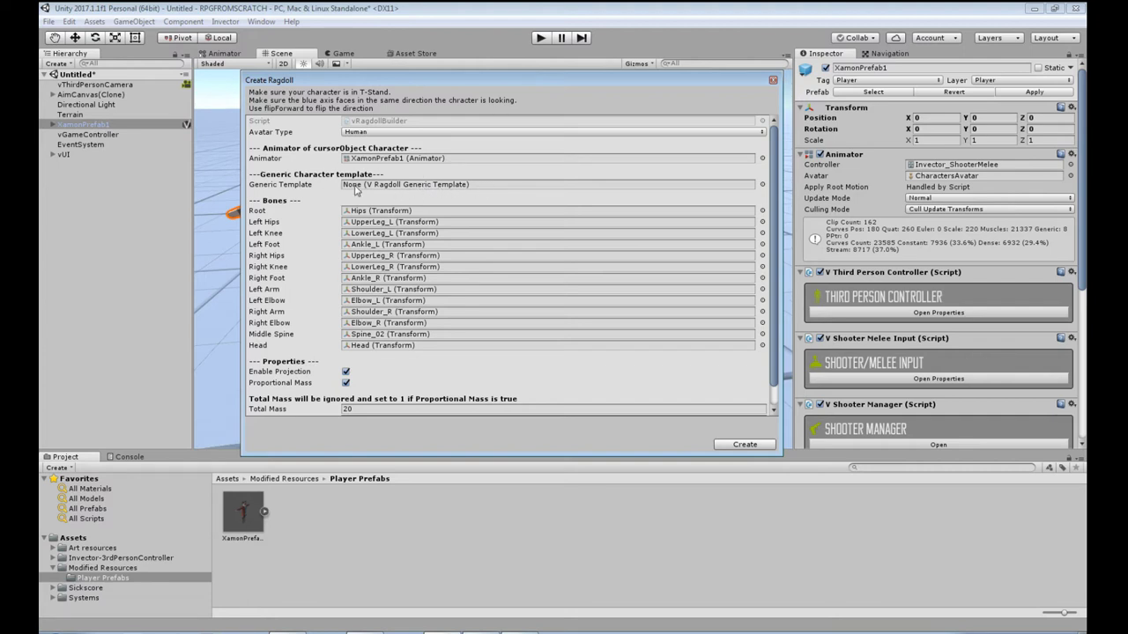
left_click(444, 134)
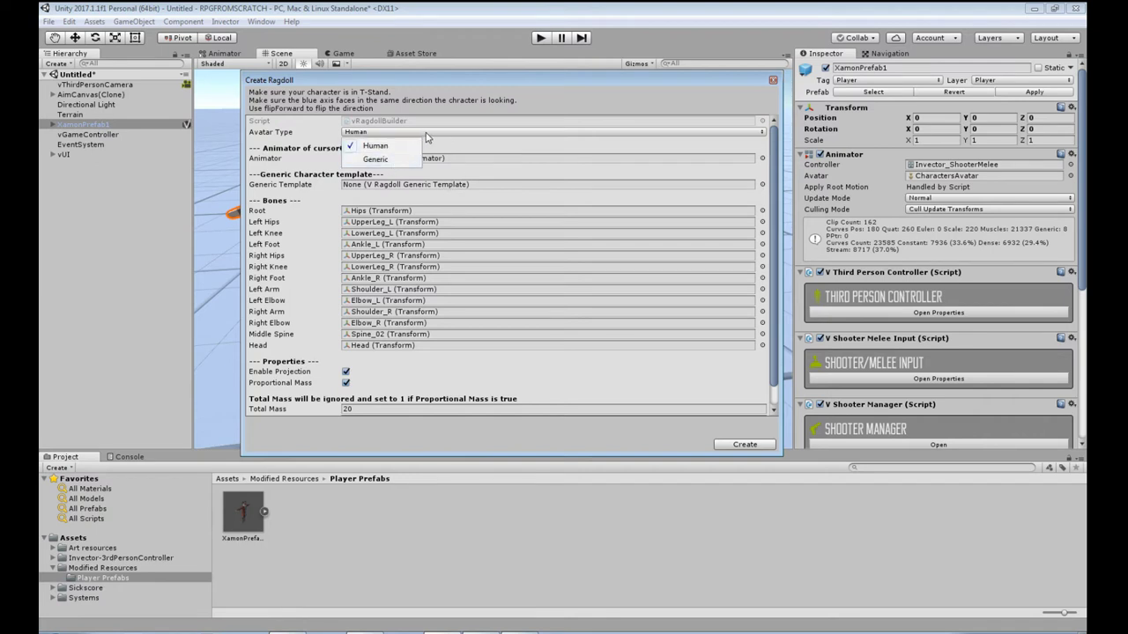
left_click(488, 153)
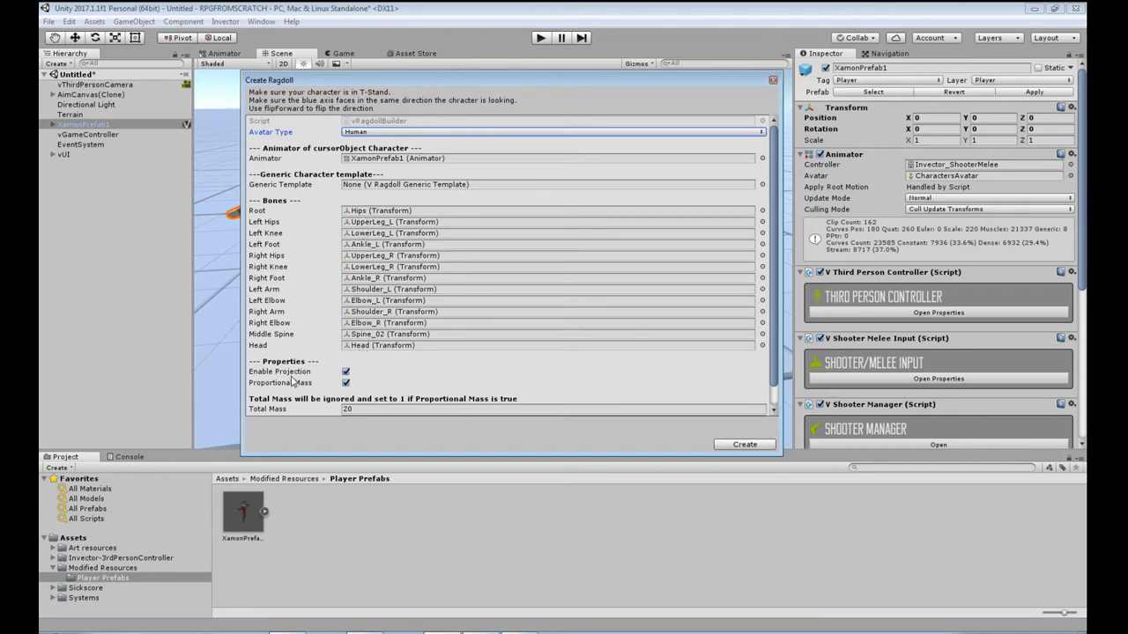
scroll(388, 389, "down", 1)
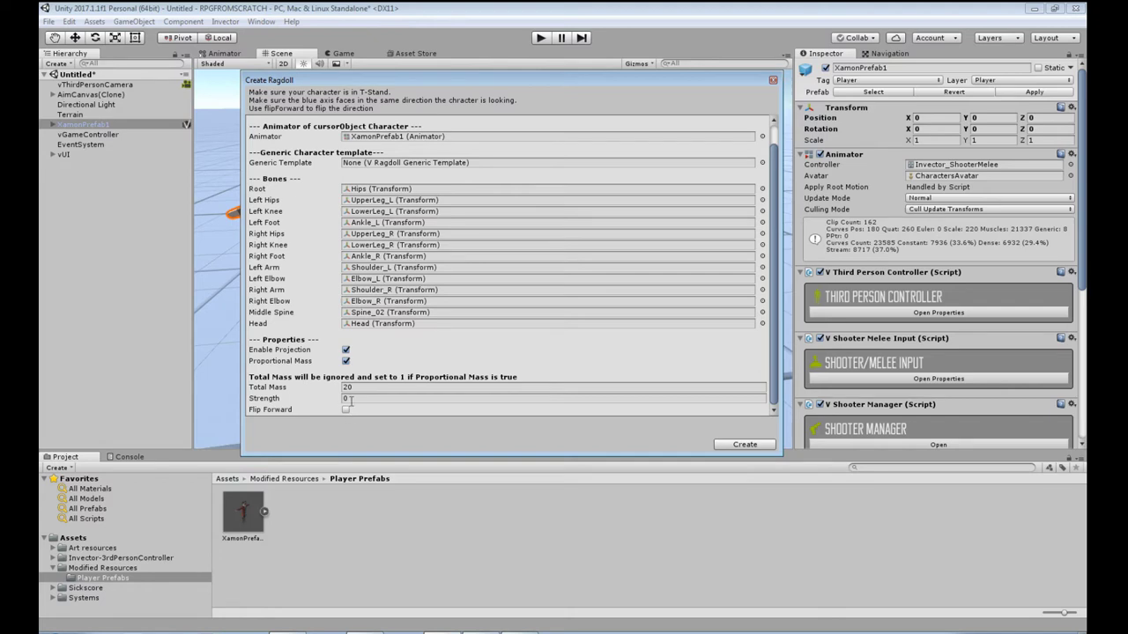
left_click(745, 445)
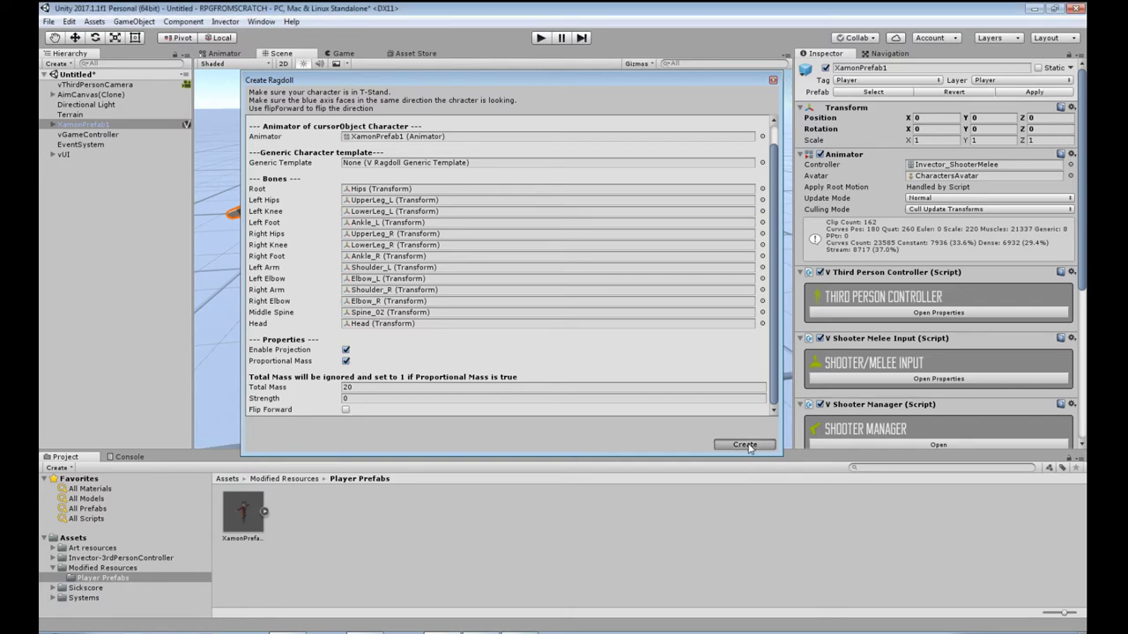
Inspect the generated ragdoll colliders on the character and the Ragdoll component's properties, including Ignore Tags, and collapse the component
scroll(455, 312, "up", 3)
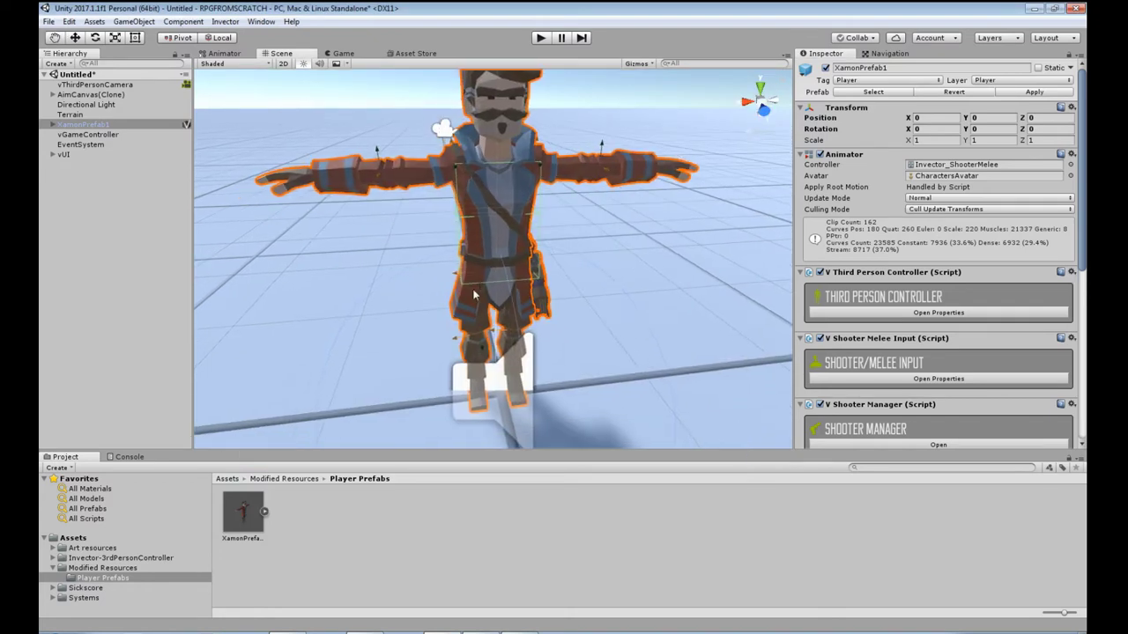
left_click_drag(456, 312, 617, 256, "alt")
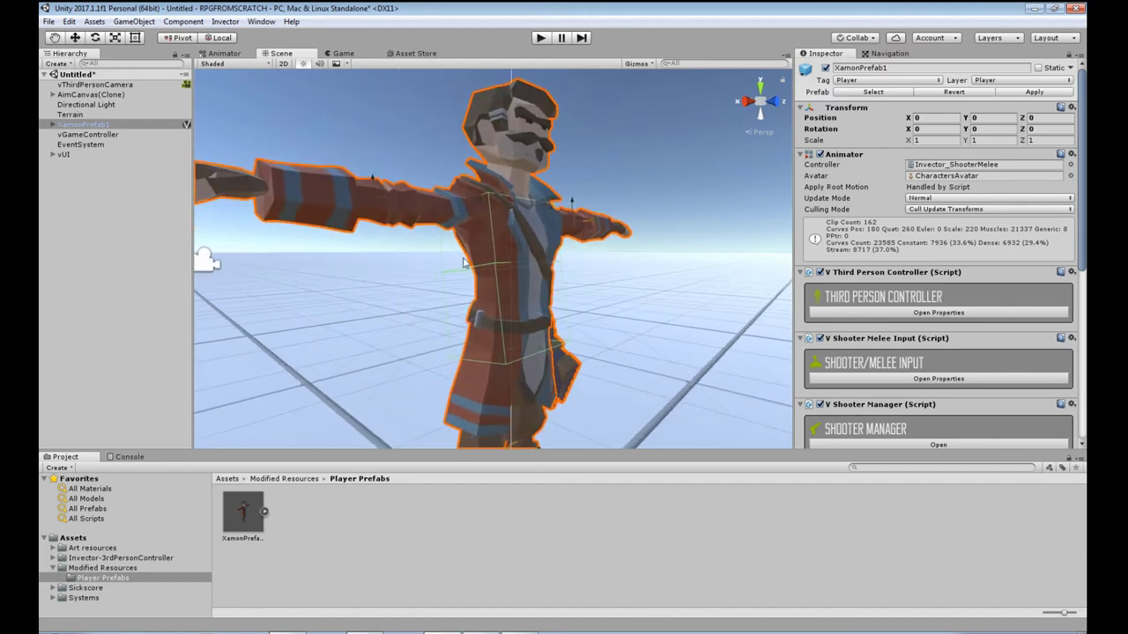
left_click_drag(528, 321, 622, 325, "alt")
scroll(903, 354, "down", 10)
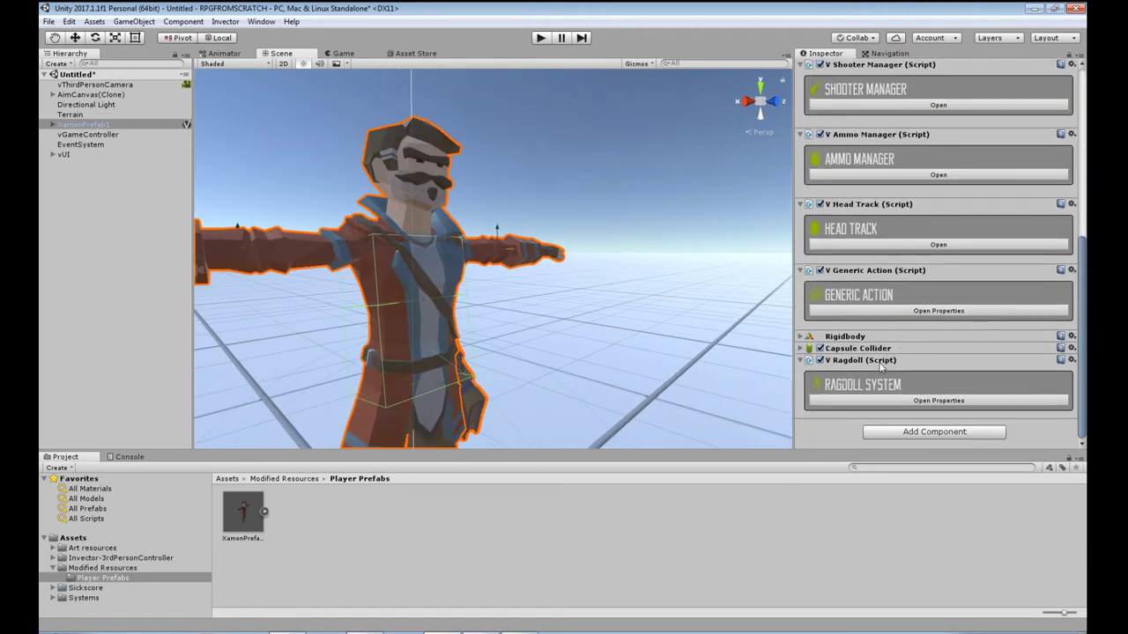
left_click(886, 401)
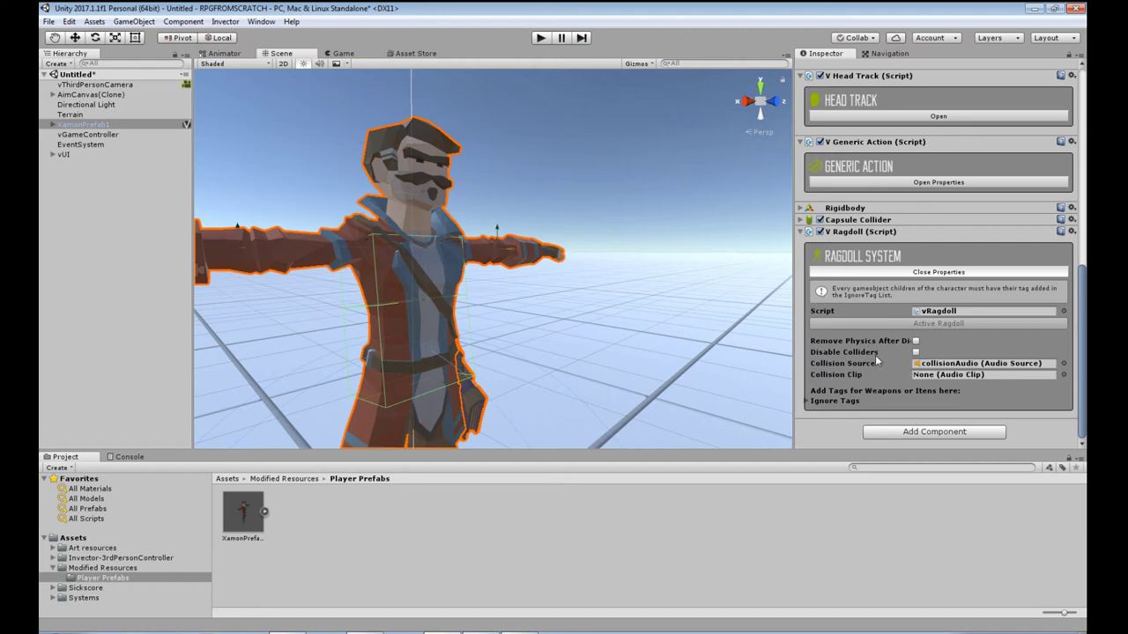
mouse_move(864, 359)
left_click(808, 401)
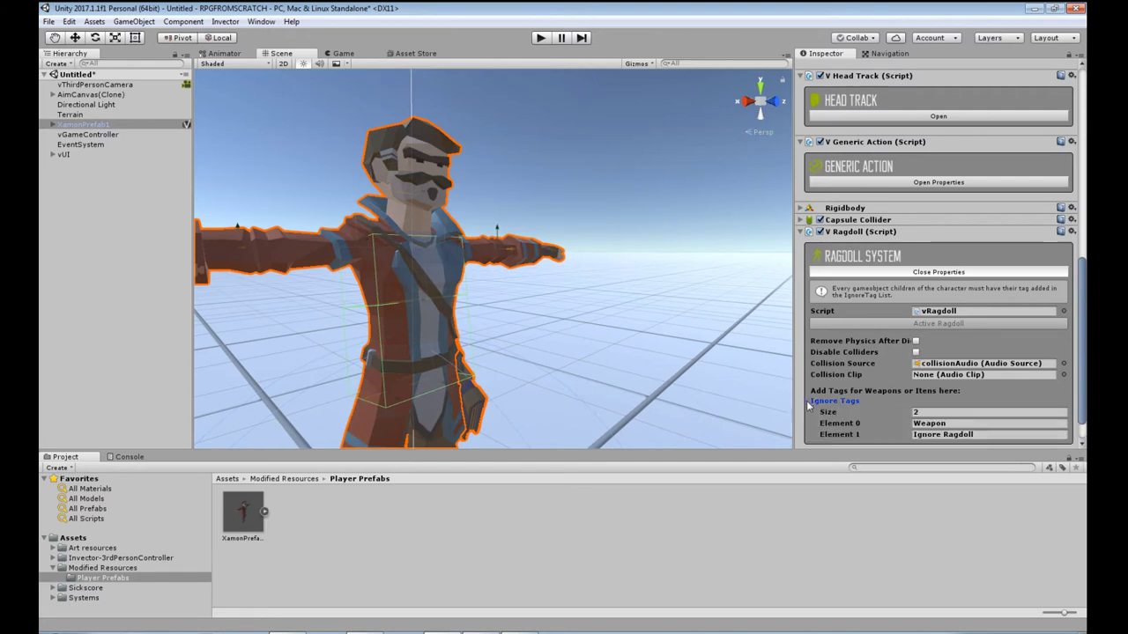
left_click(808, 402)
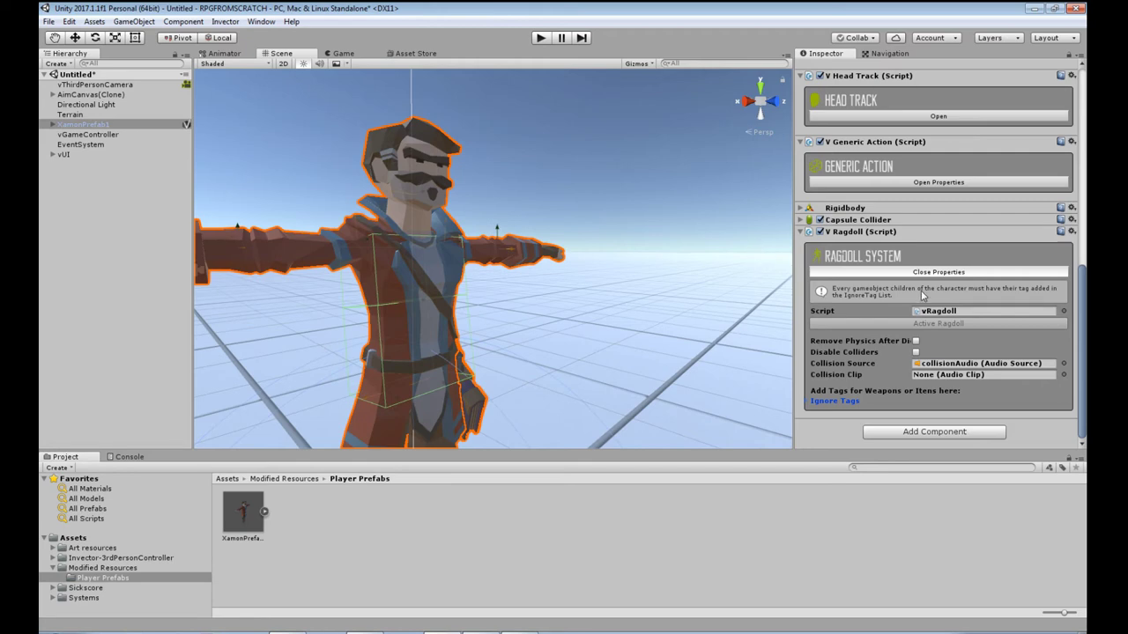
left_click(802, 232)
Turn off 3D Icons in the Scene view gizmos and frame the character and its colliders from the front
scroll(617, 300, "down", 3)
mouse_move(648, 313)
left_mouse_down("alt")
mouse_move(621, 339)
mouse_move(632, 350)
mouse_move(643, 347)
mouse_move(558, 329)
mouse_move(599, 329)
mouse_move(614, 357)
mouse_move(644, 327)
left_mouse_up("alt")
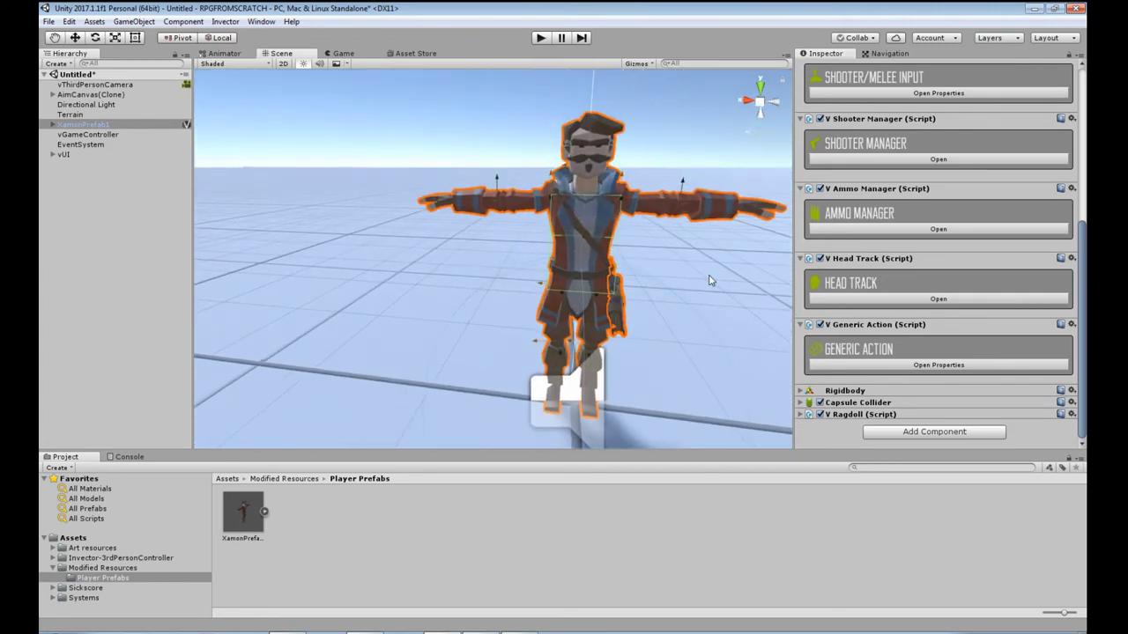
middle_click_drag(673, 273, 616, 279)
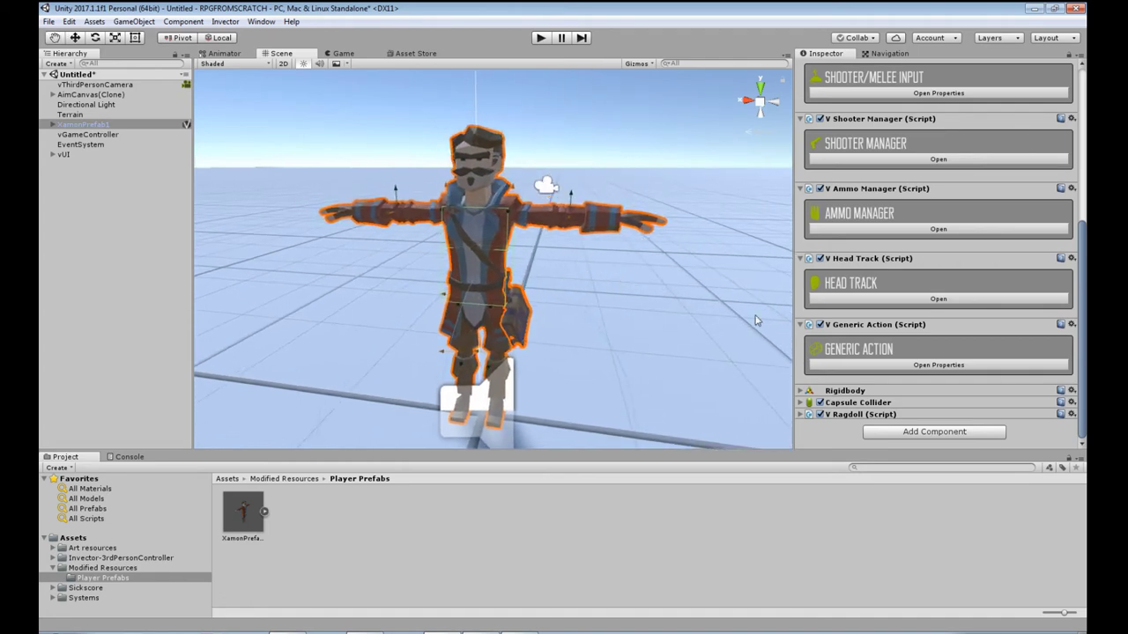
left_click(637, 64)
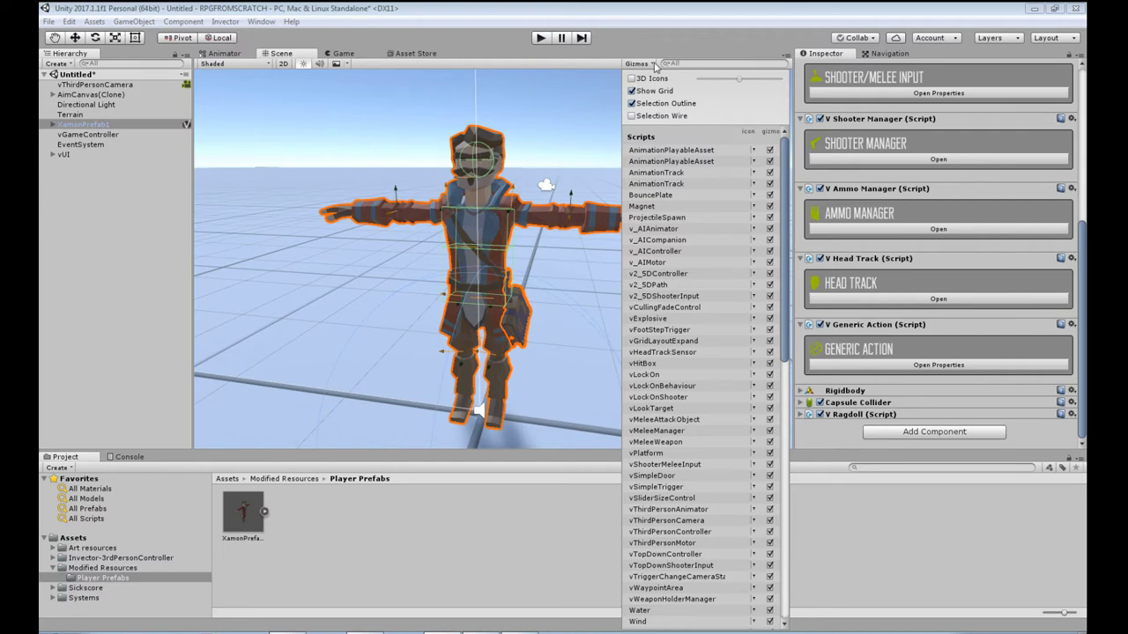
left_click(653, 67)
scroll(535, 331, "up", 5)
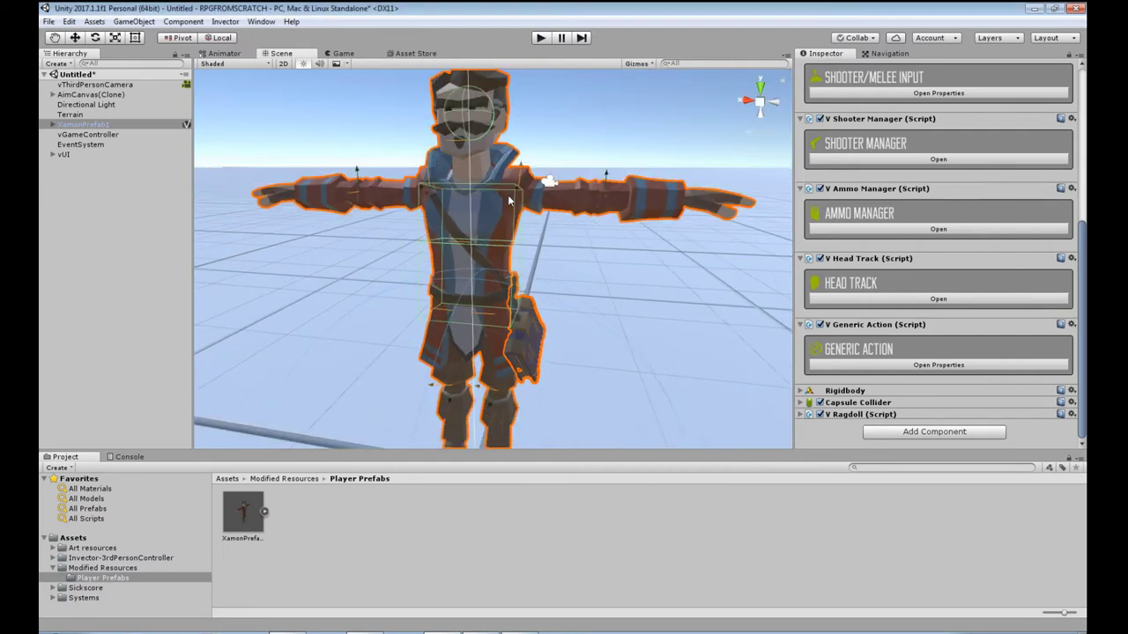
middle_click_drag(551, 310, 574, 282)
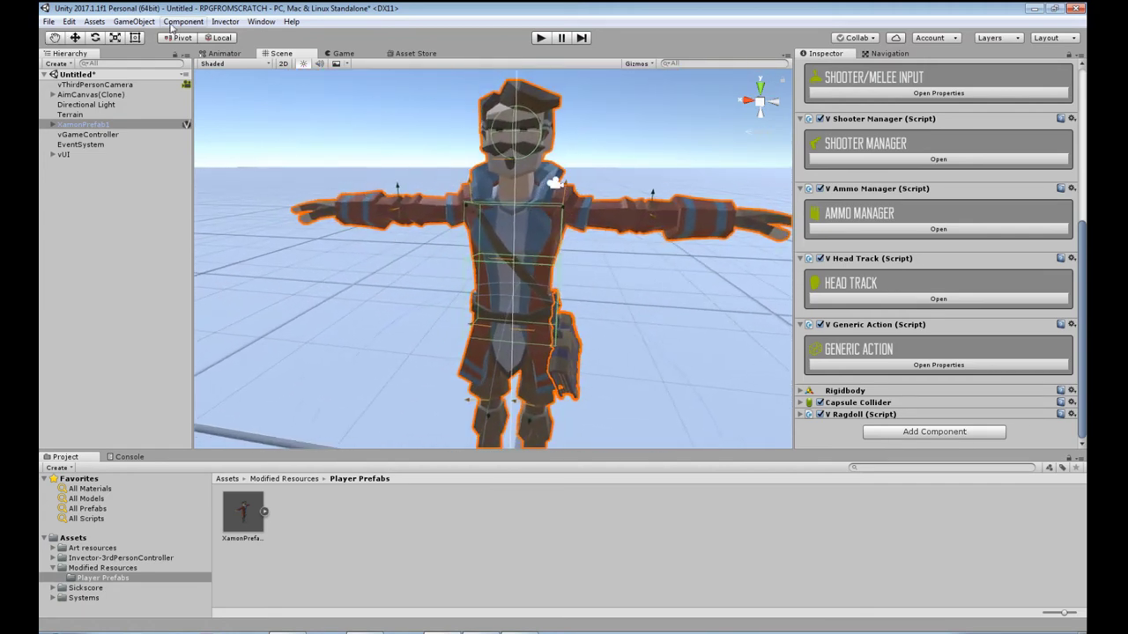
Add Invector's HitDamageParticle component to the character and open its properties
left_click(225, 21)
mouse_move(243, 37)
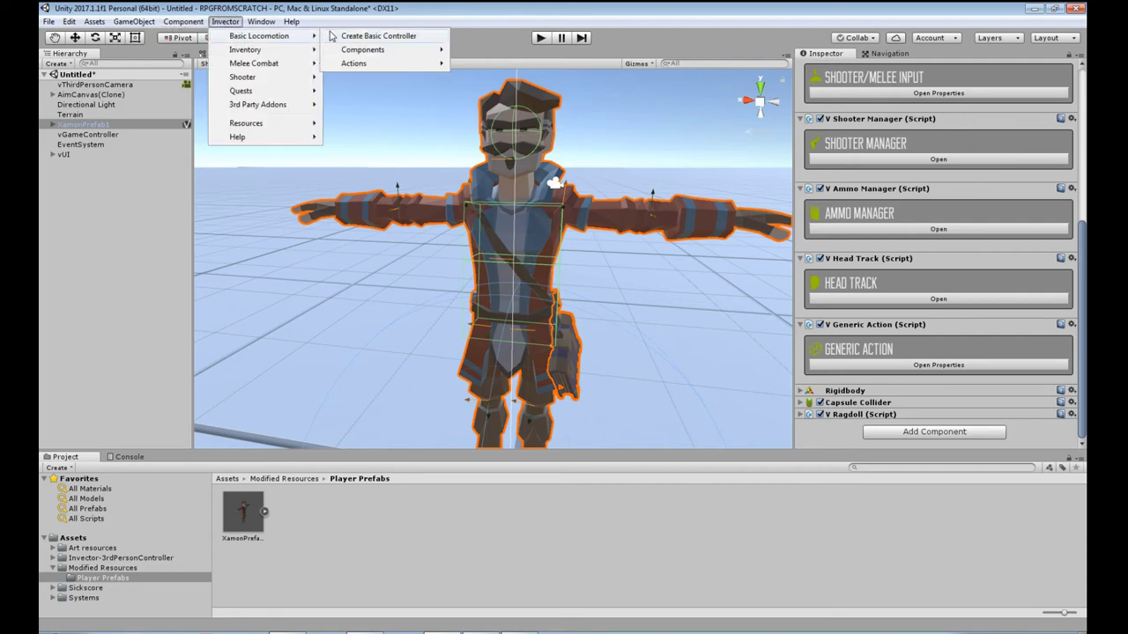
mouse_move(392, 51)
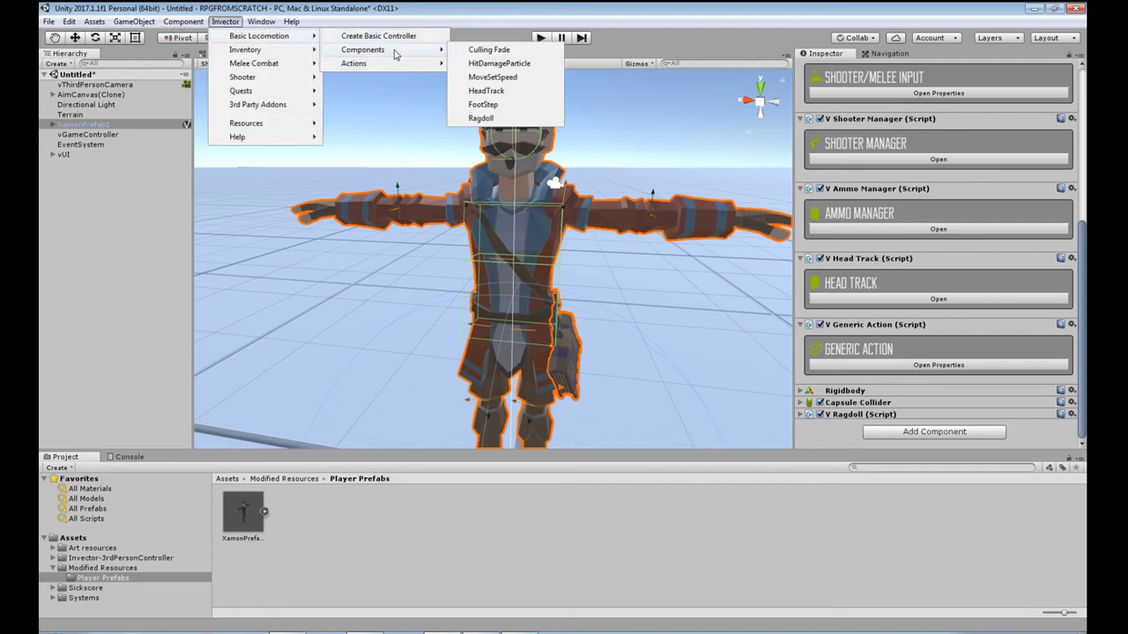
left_click(520, 64)
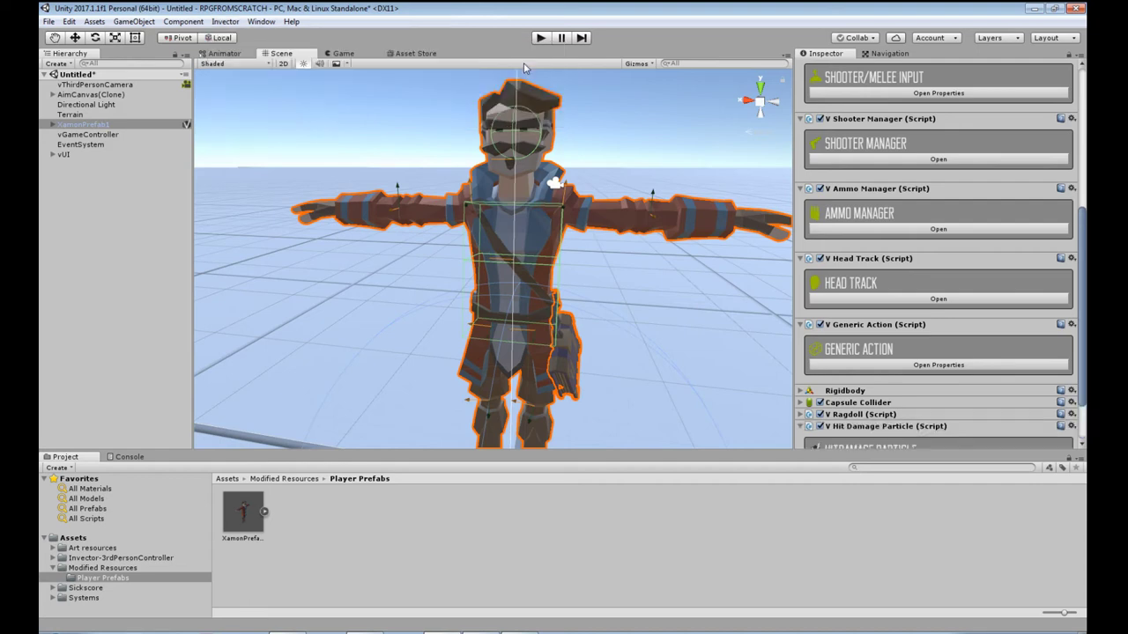
left_click(941, 401)
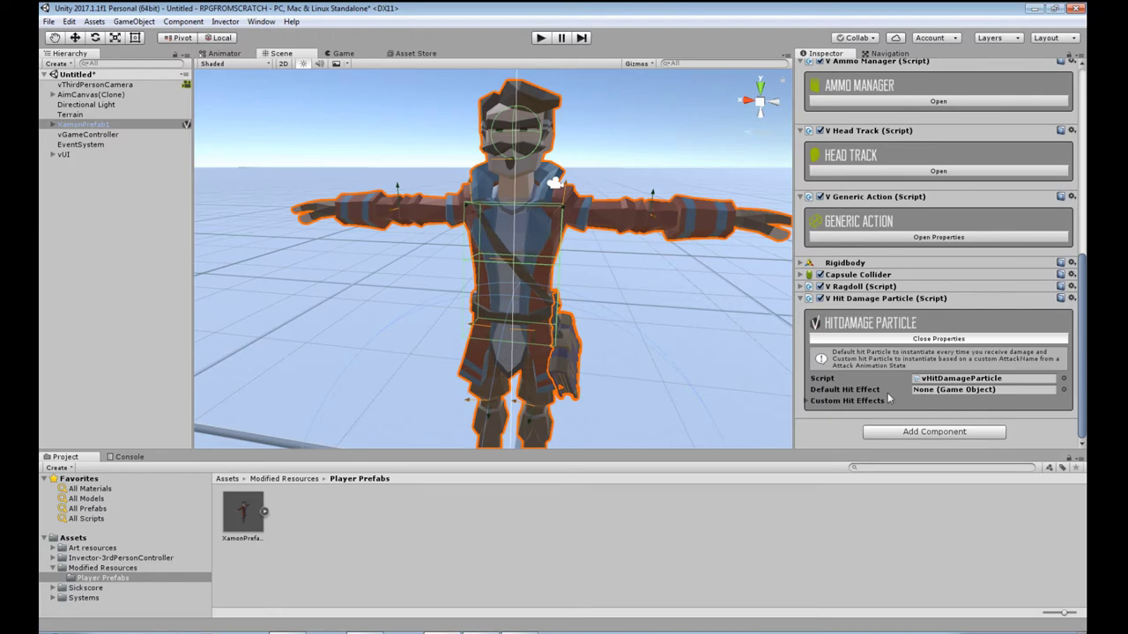
Set the Custom Hit Effects size to 3 and look at Element 0's Hit Name and Hit Prefab settings
left_click(807, 401)
scroll(819, 430, "down", 1)
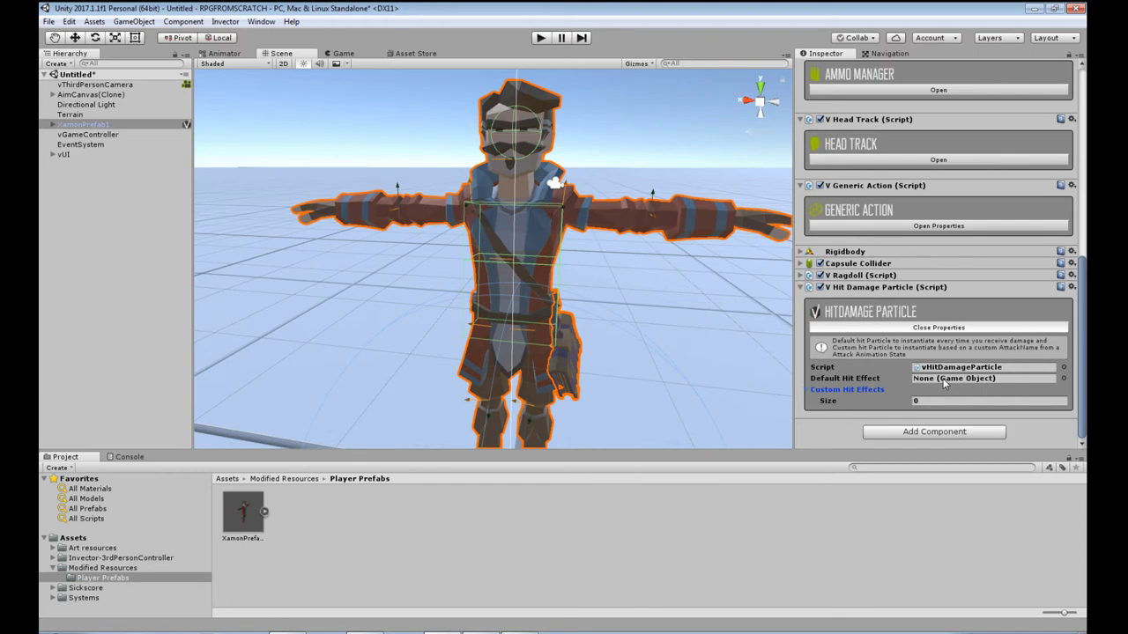
left_click(850, 401)
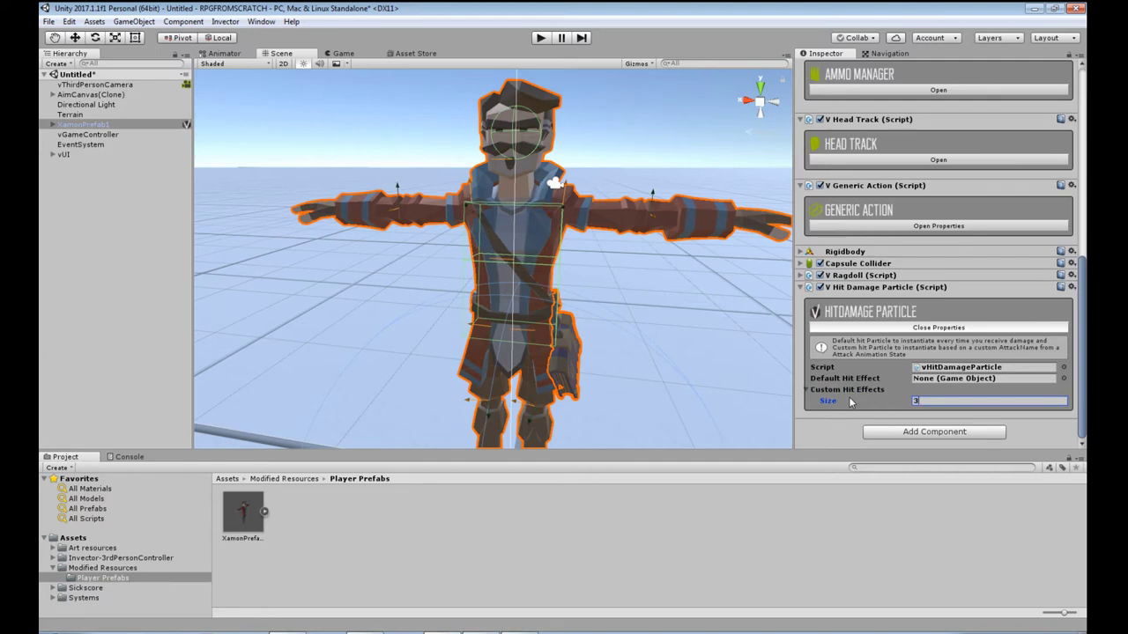
key("Return")
left_click(815, 413)
scroll(818, 424, "down", 2)
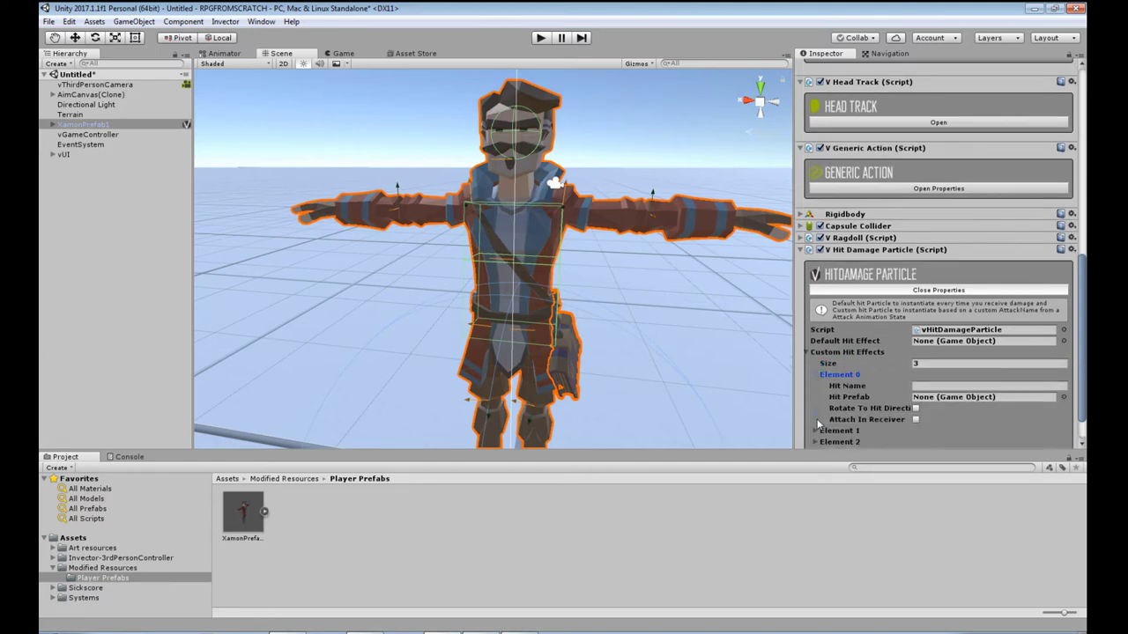
scroll(817, 424, "down", 2)
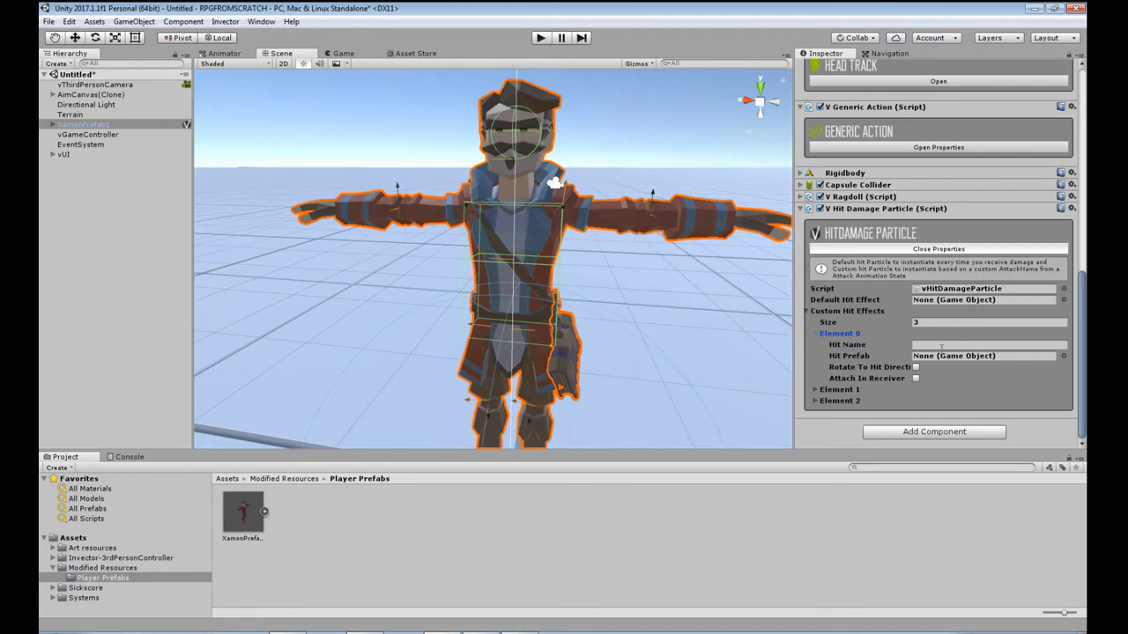
left_click(931, 345)
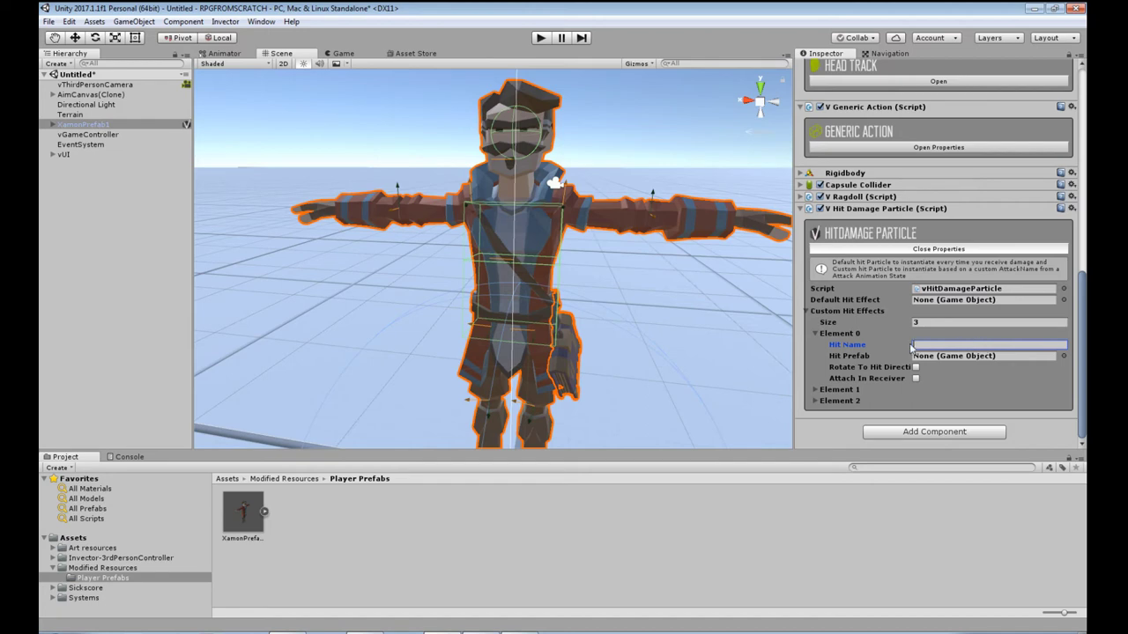
left_click(930, 358)
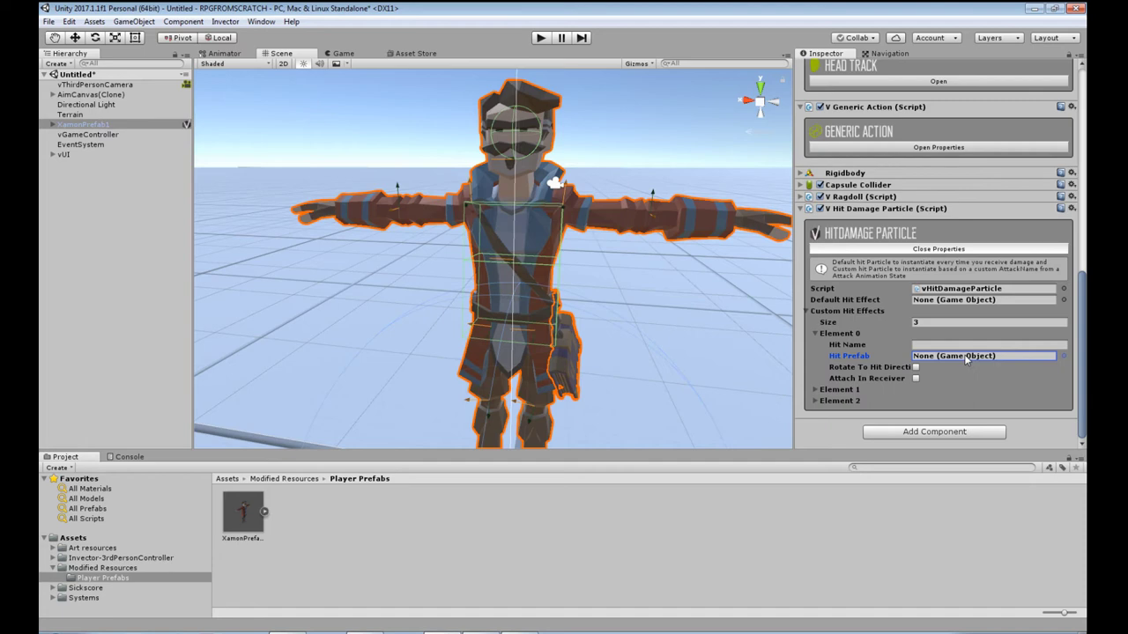
Reset the Custom Hit Effects size to 0 and collapse the Hit Damage Particle component
left_click(828, 322)
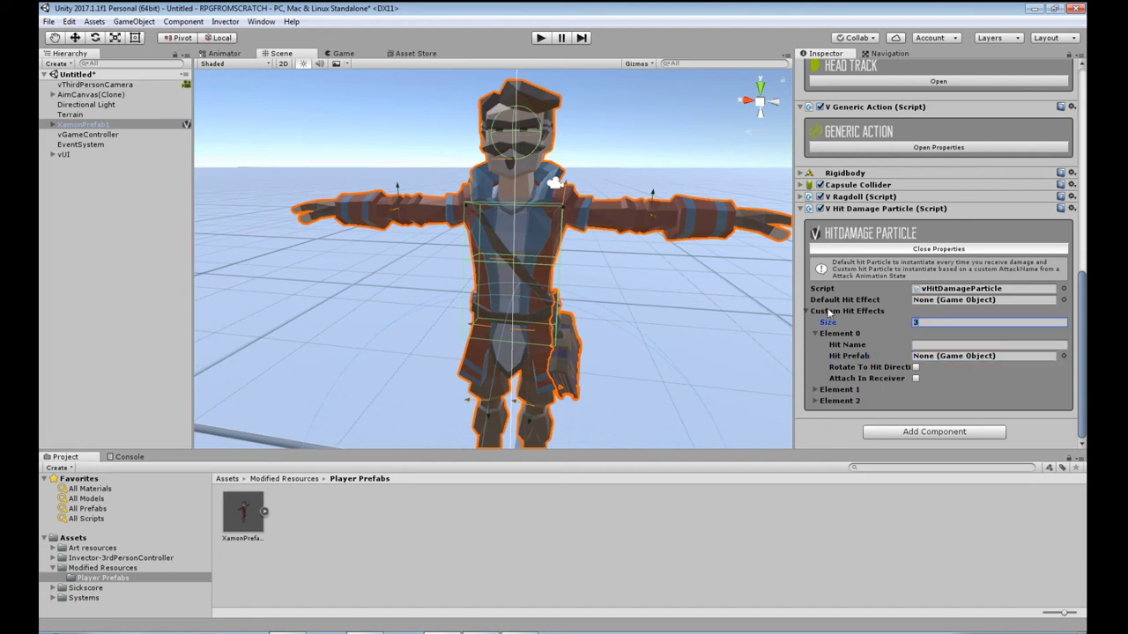
type("0")
key("Return")
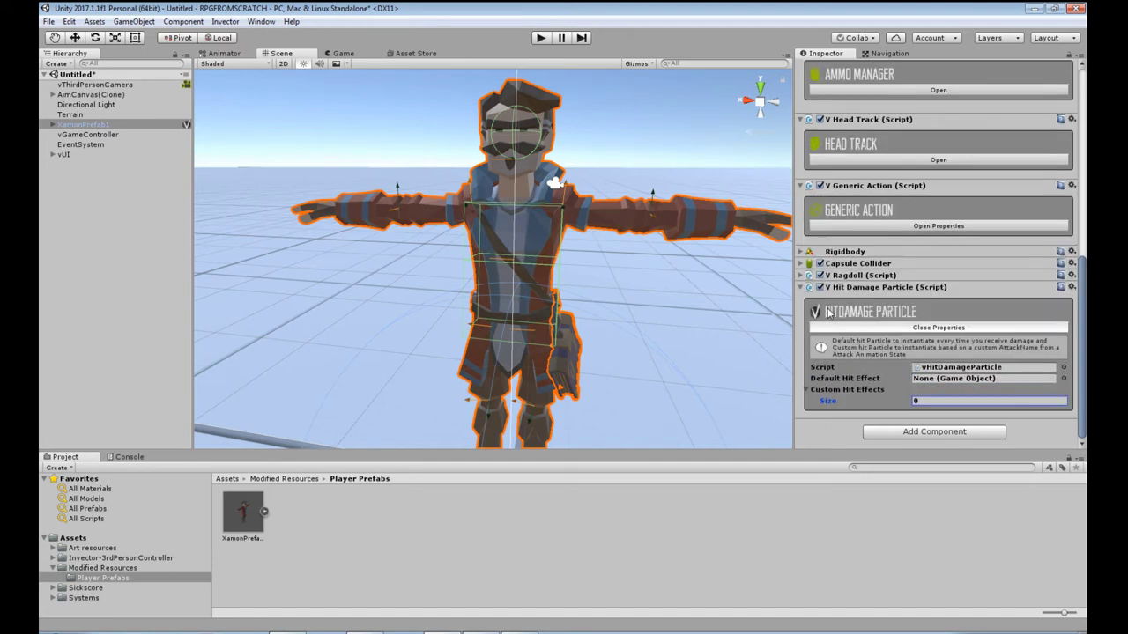
left_click(802, 287)
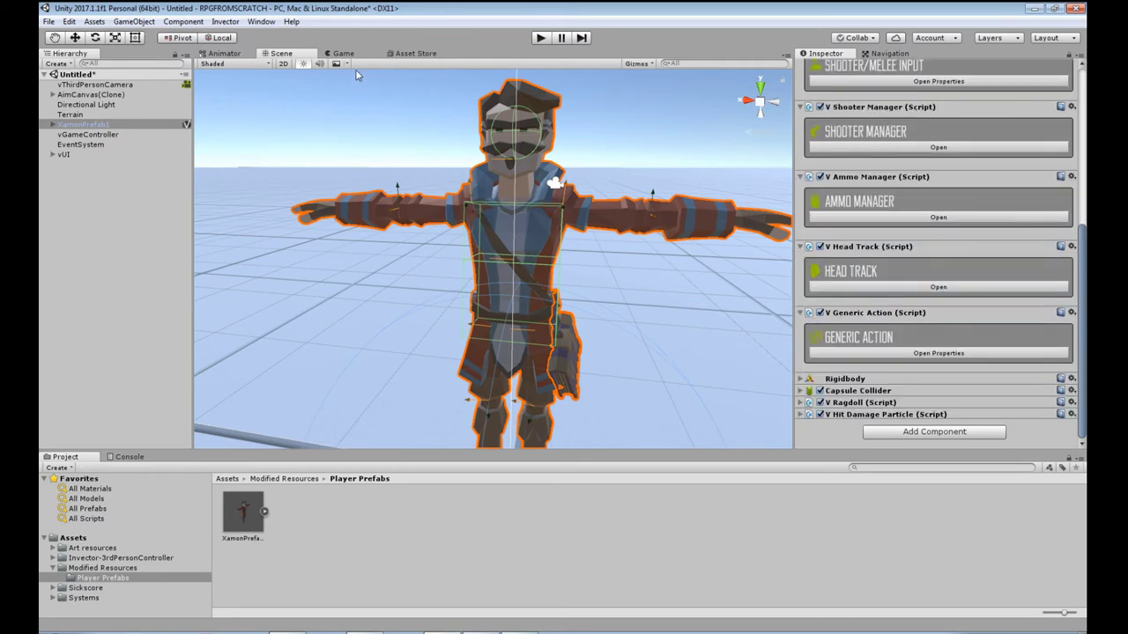
Add Invector's FootStep component to the character
left_click(225, 21)
mouse_move(250, 40)
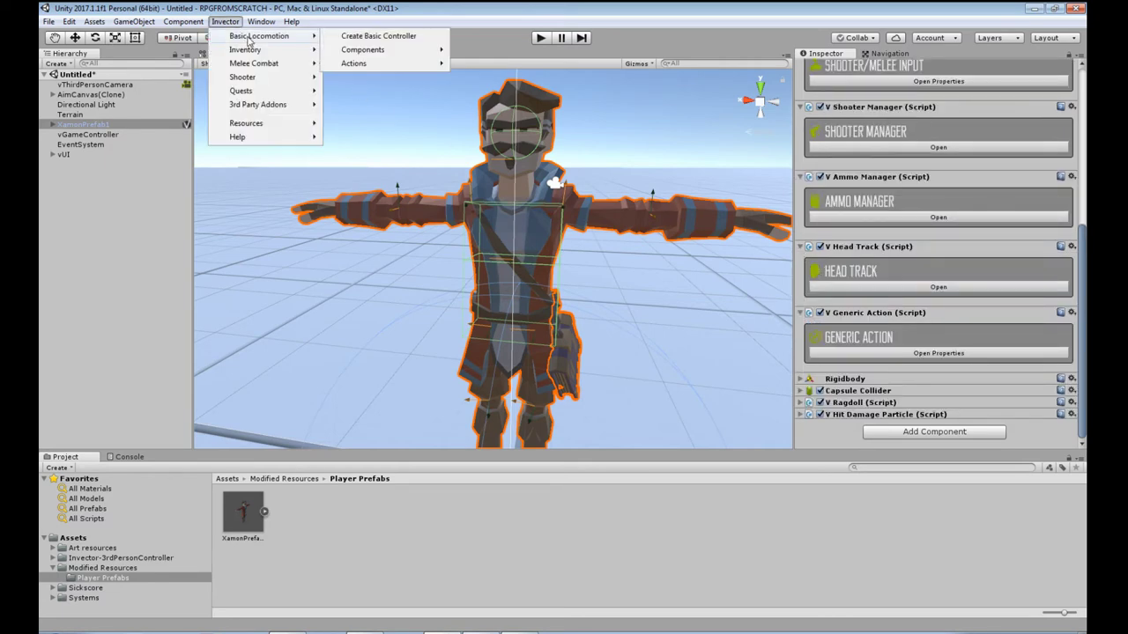
mouse_move(396, 50)
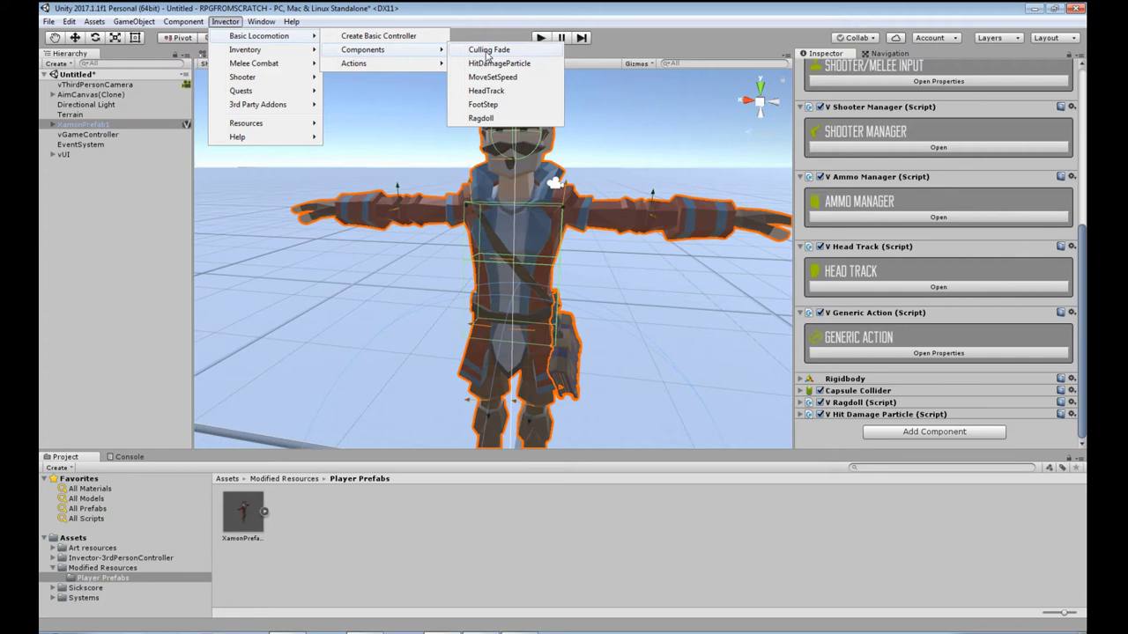
left_click(483, 104)
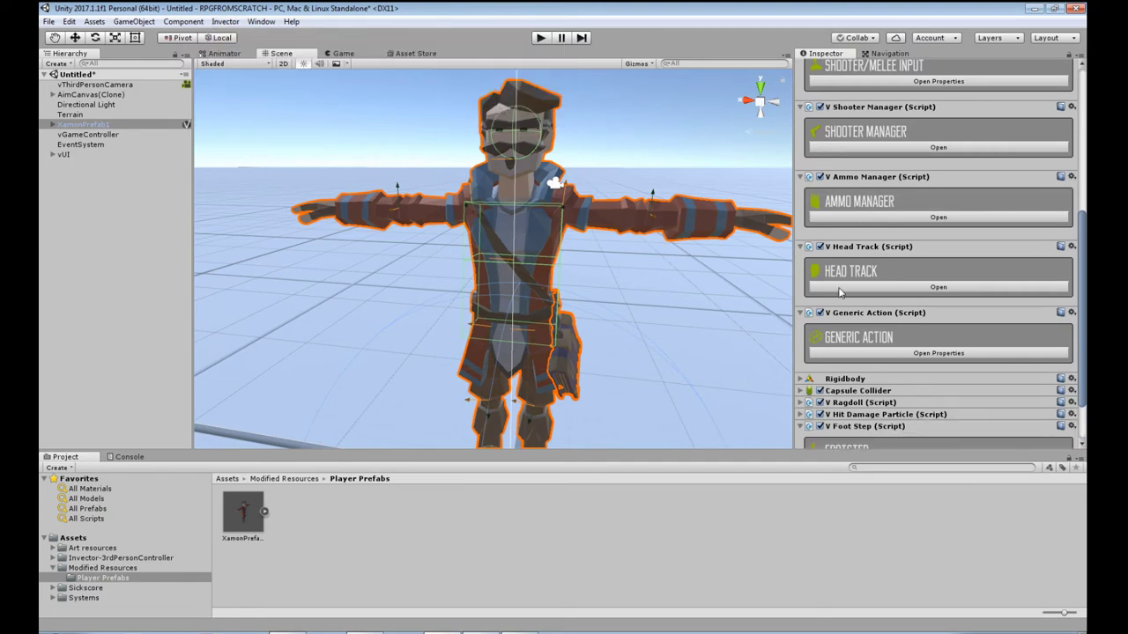
Open the FootStep component's properties and inspect the trigger spheres on the character's feet
scroll(881, 317, "down", 2)
left_click(937, 401)
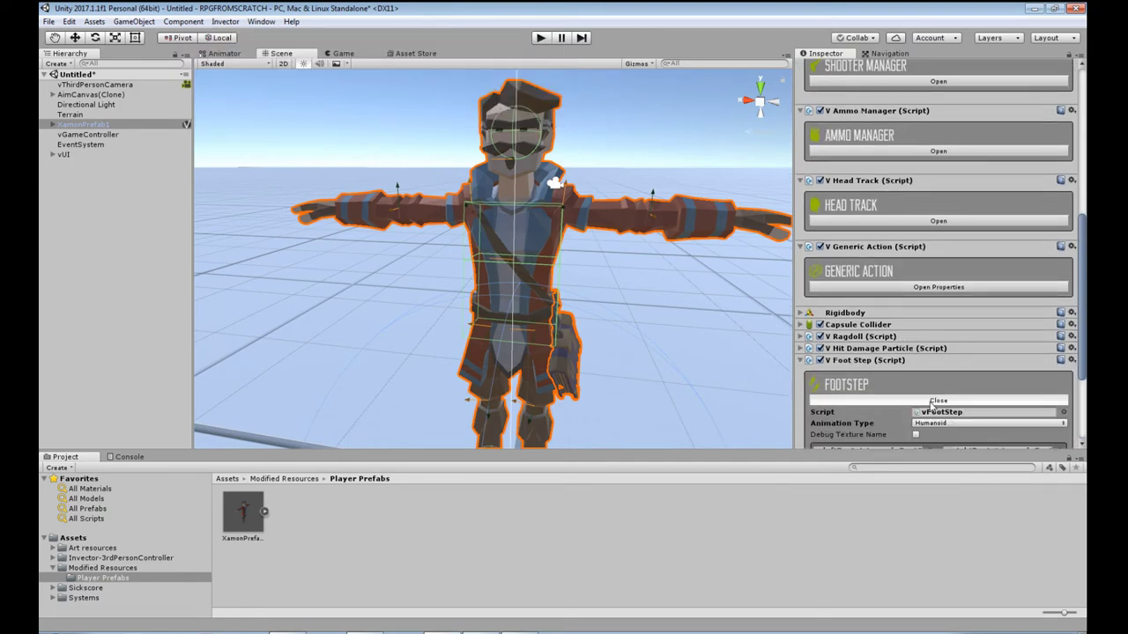
scroll(937, 396, "down", 4)
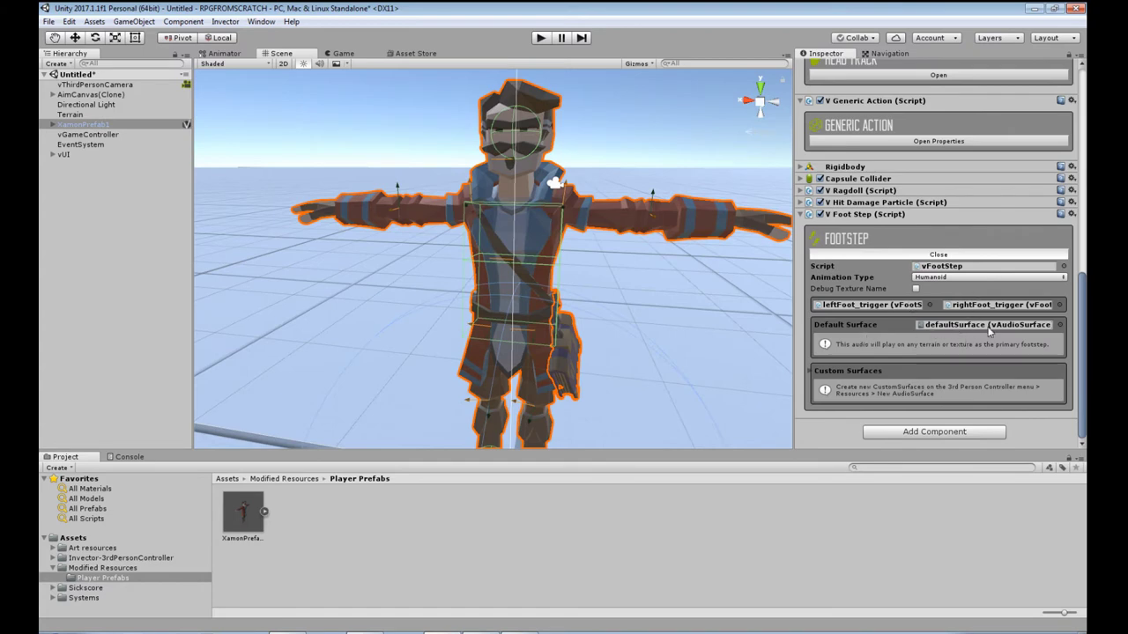
middle_click_drag(678, 354, 655, 238)
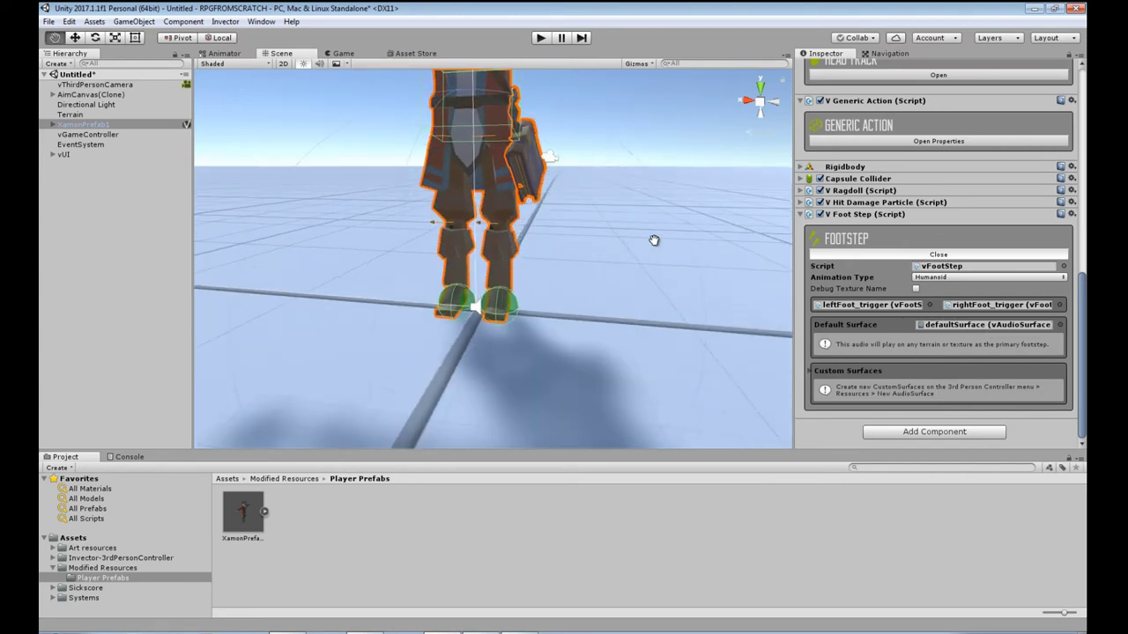
scroll(534, 343, "up", 3)
middle_click_drag(534, 342, 612, 344)
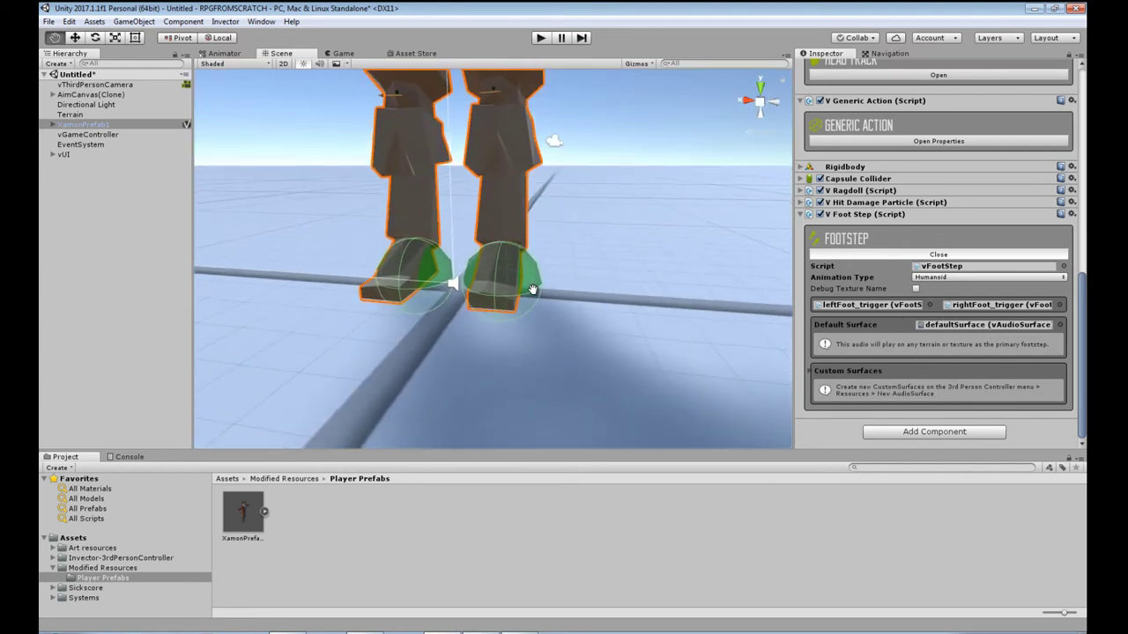
scroll(531, 286, "down", 5)
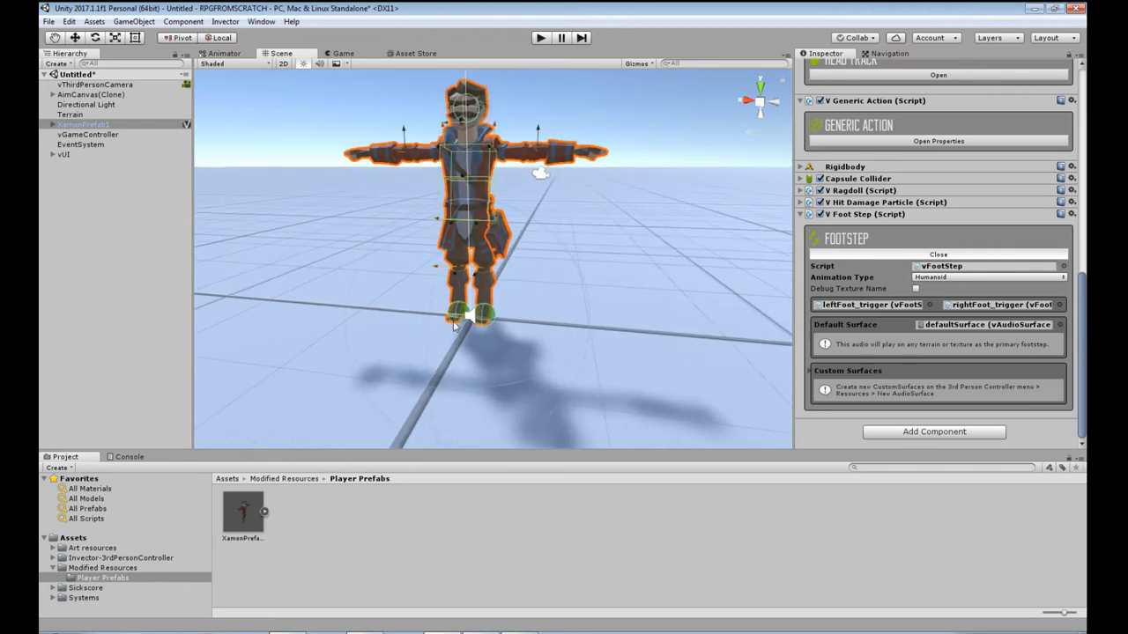
Run the scene and walk the character around to test the footstep sounds, bringing up the system volume control
left_click(540, 40)
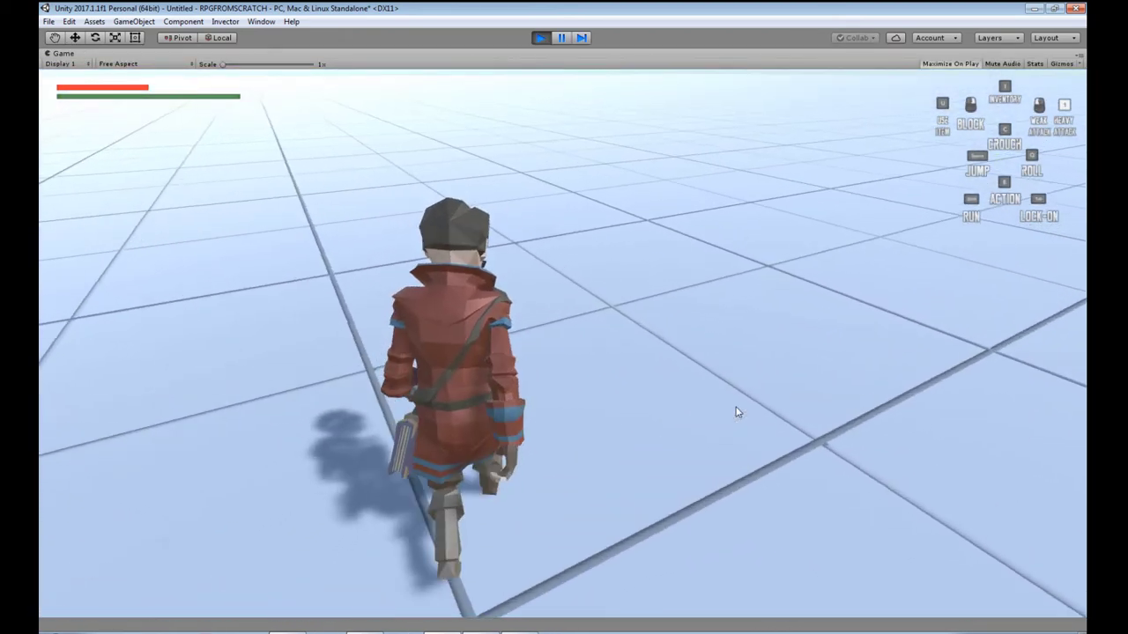
key("s")
key("w")
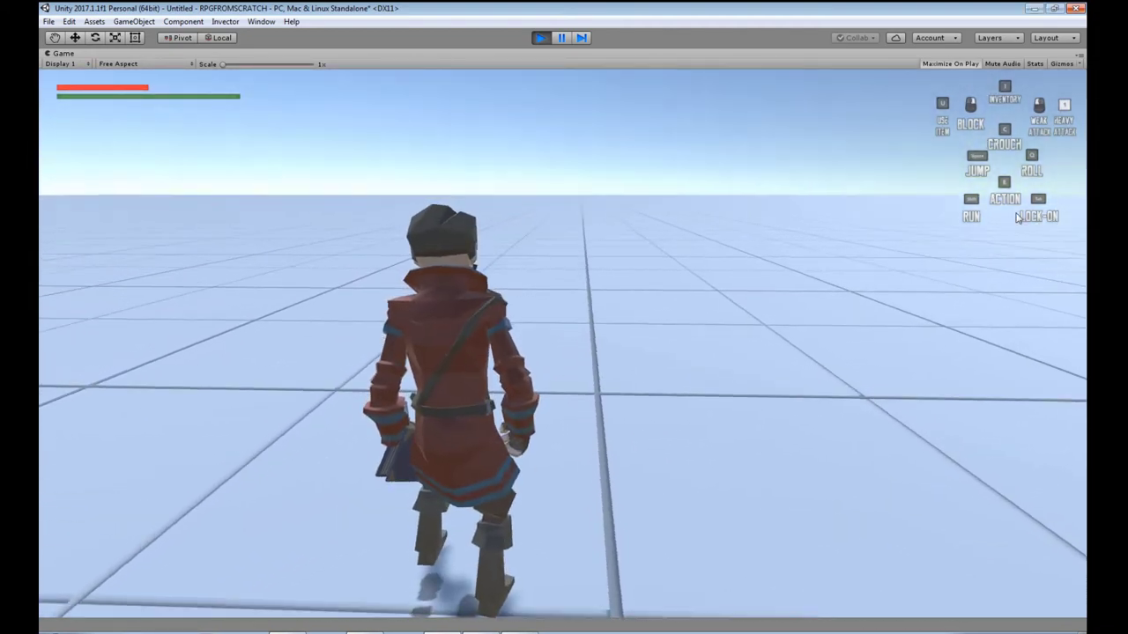
left_click(1032, 630)
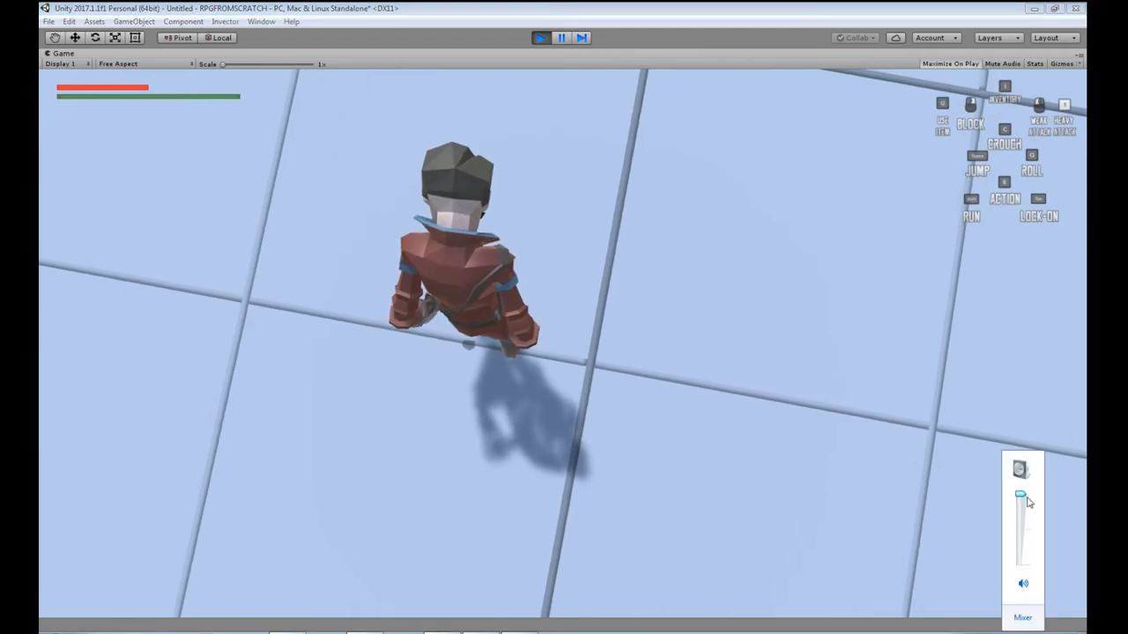
left_click(767, 394)
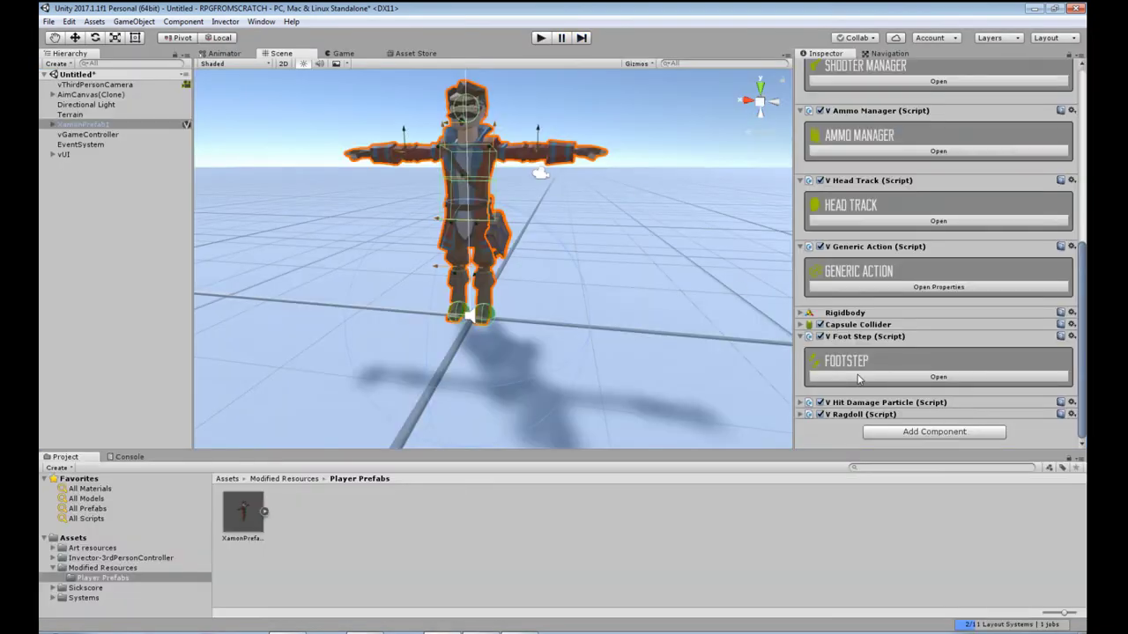
Add a custom surface to the FootStep component and assign the metalSurface audio surface to it
left_click(859, 379)
scroll(906, 371, "down", 3)
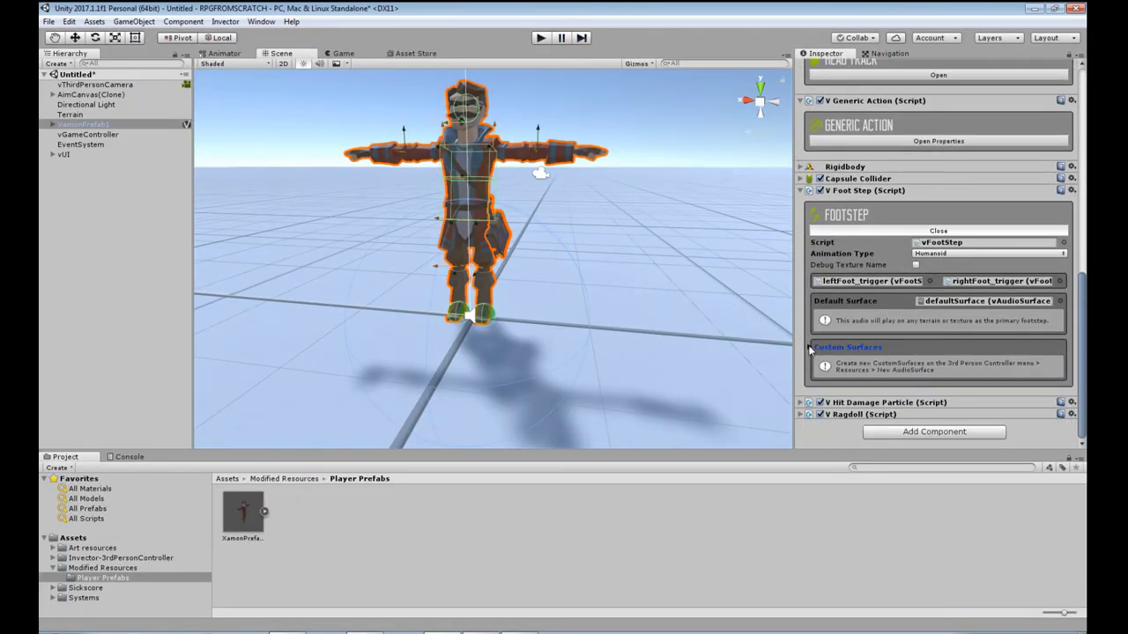
left_click(827, 349)
left_click(874, 340)
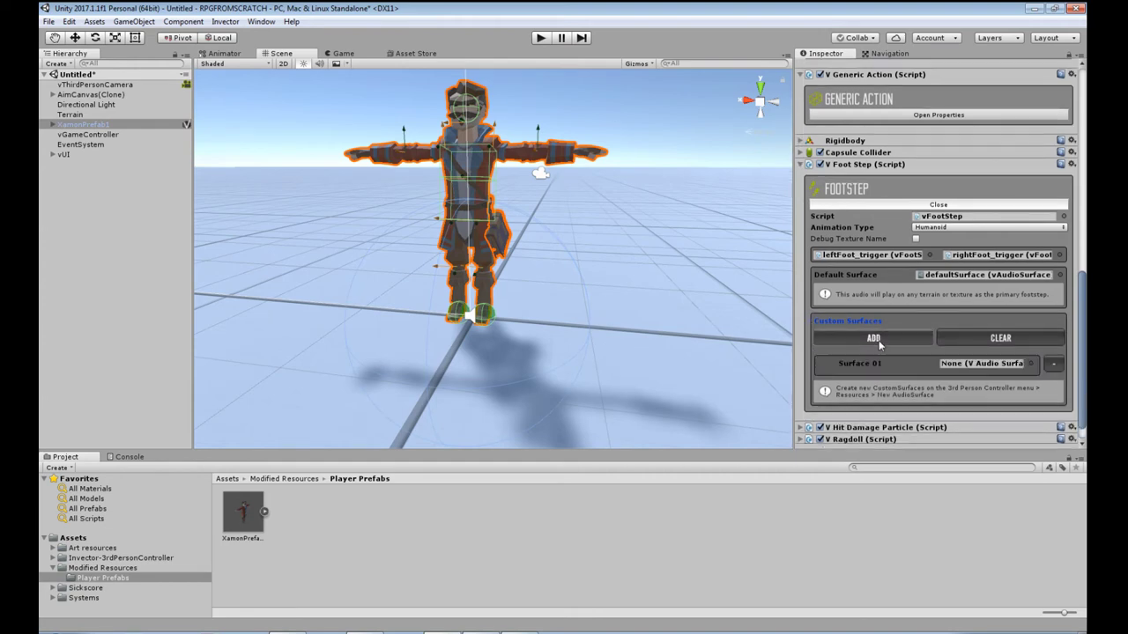
left_click(982, 275)
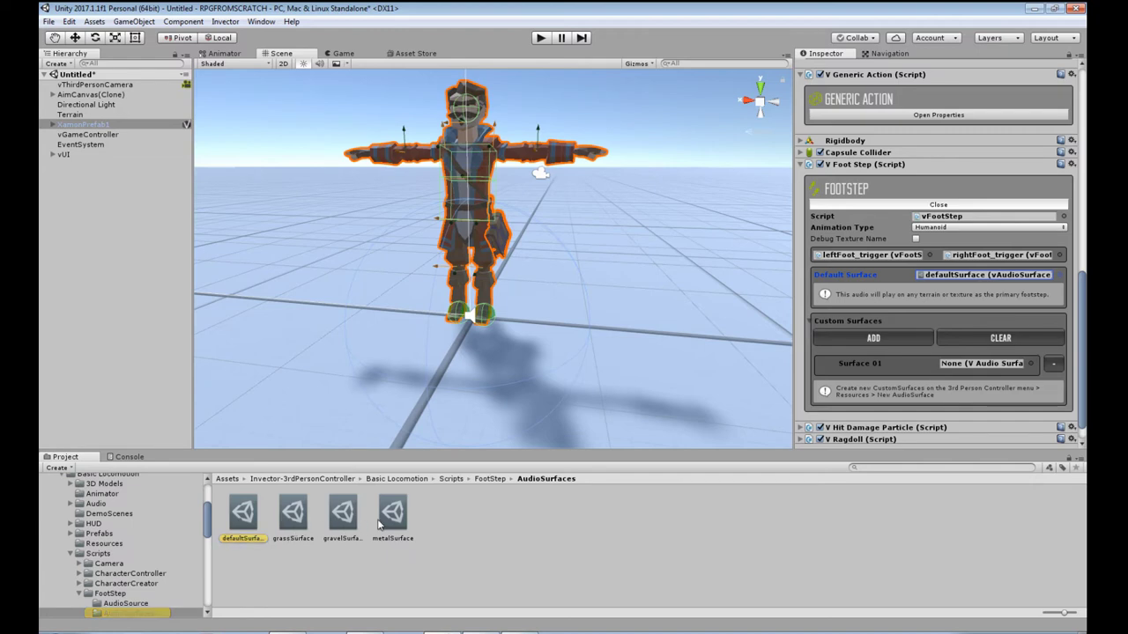
left_click_drag(390, 527, 972, 369)
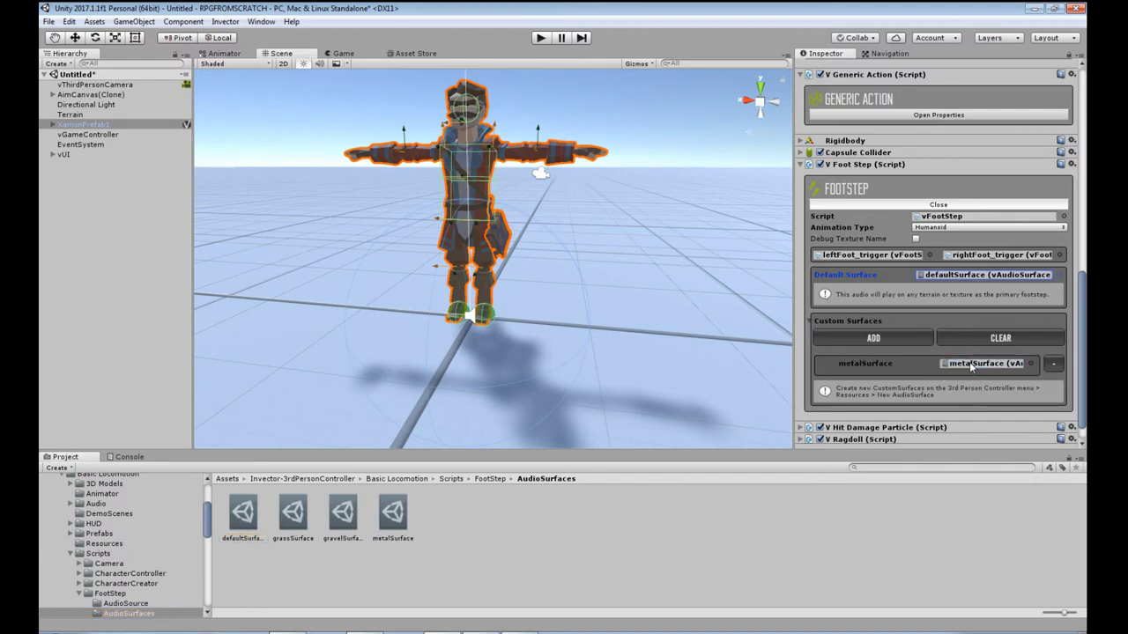
Open the metalSurface asset in a widened Inspector and examine its Texture Or Material Names entries
left_click(393, 516)
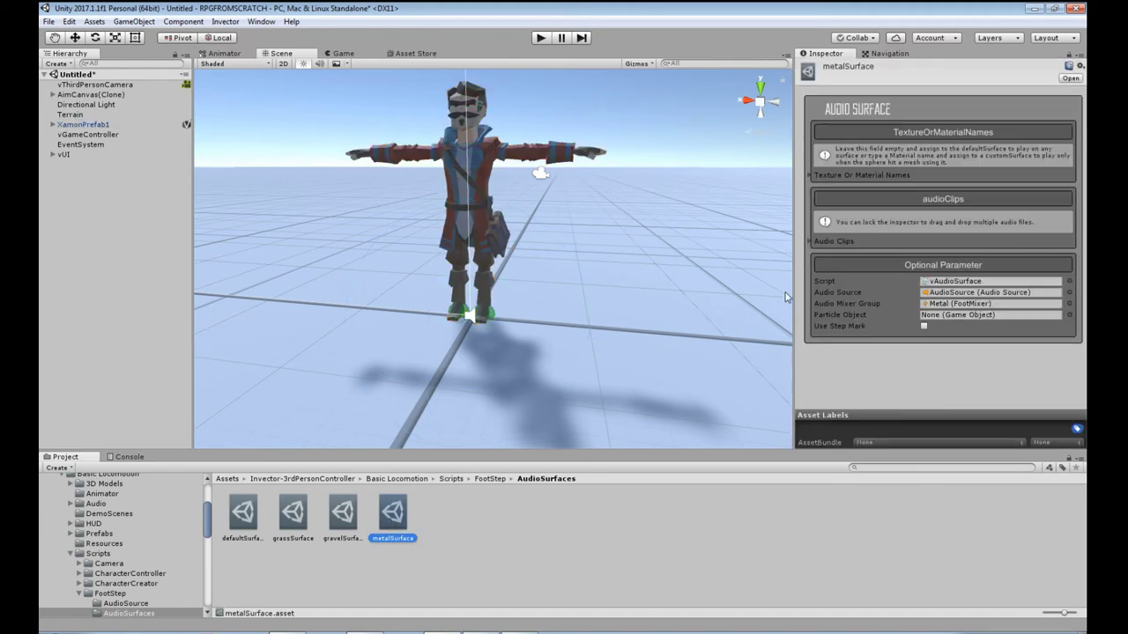
left_click_drag(791, 291, 728, 288)
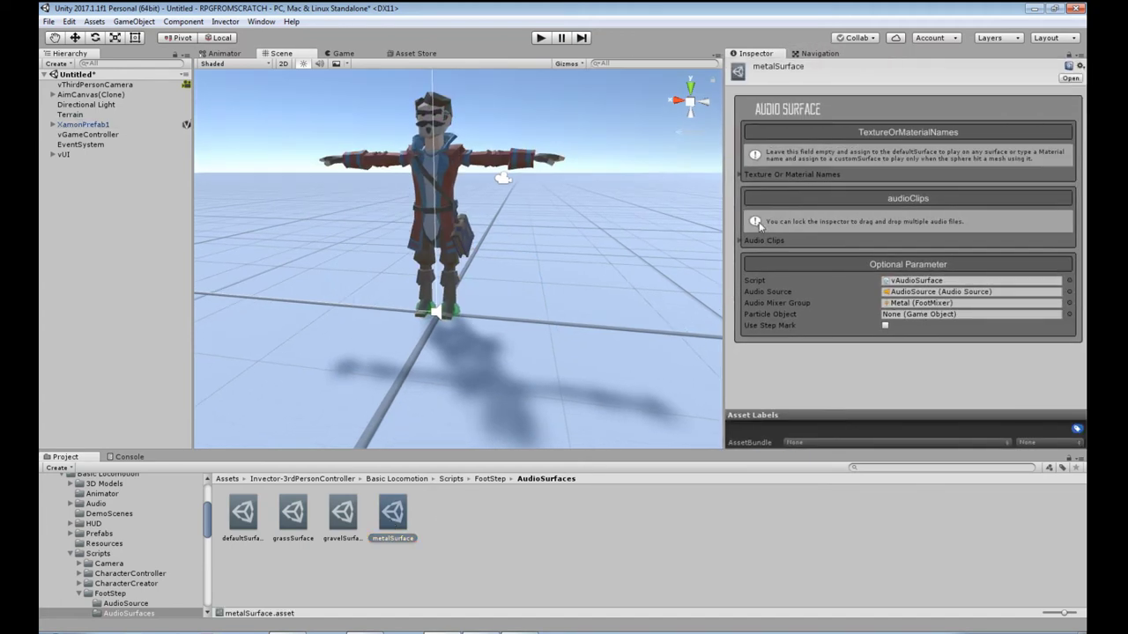
left_click(738, 175)
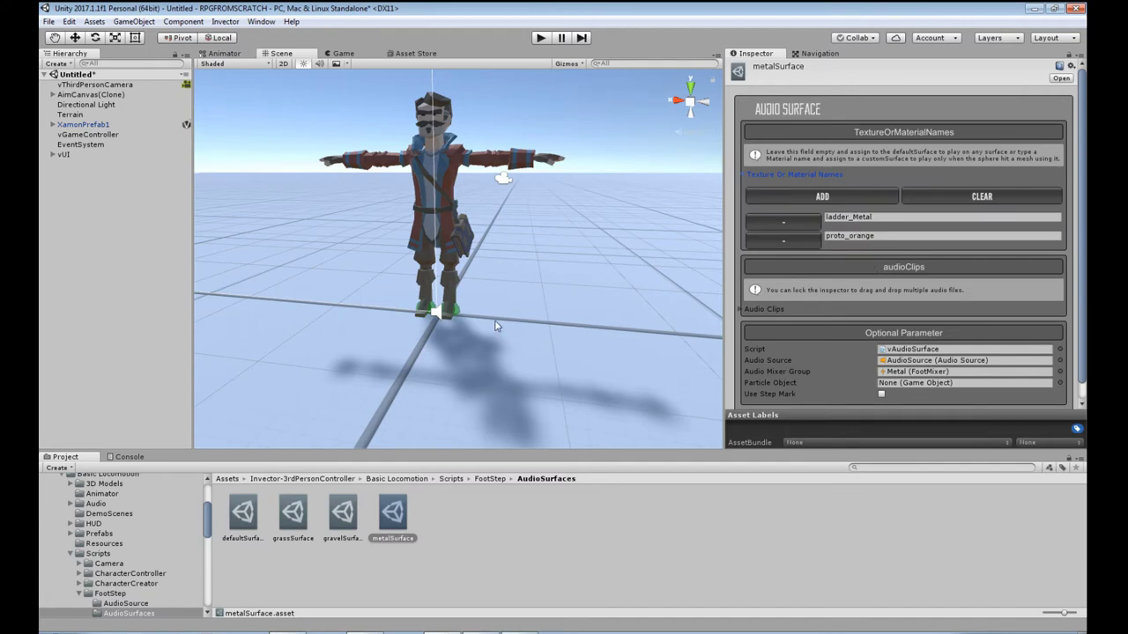
left_click(878, 216)
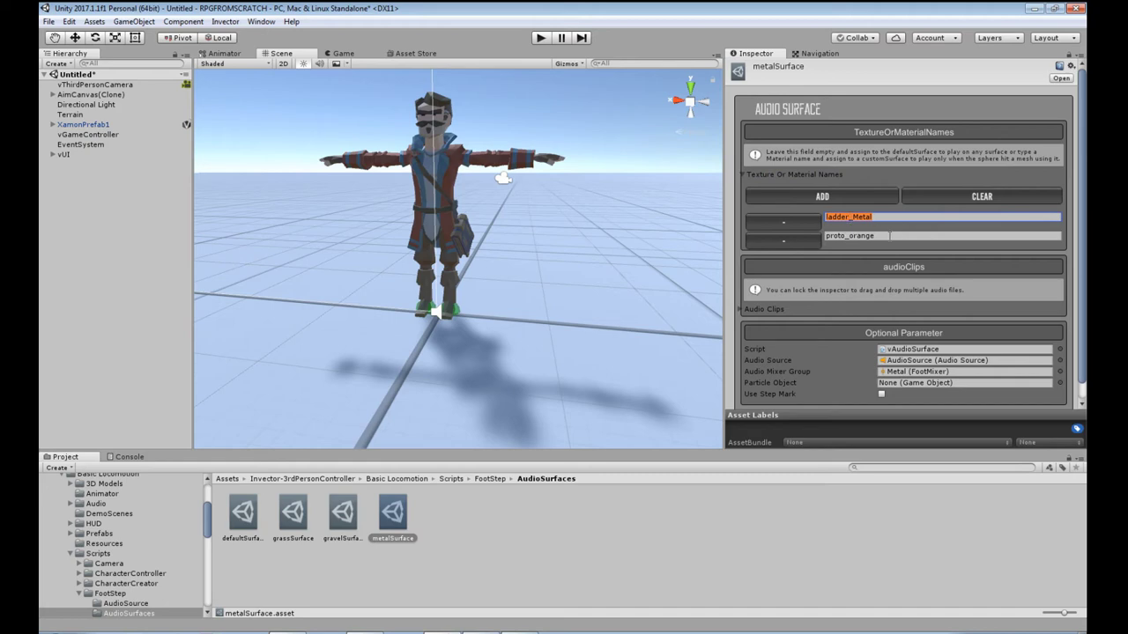
left_click(889, 235)
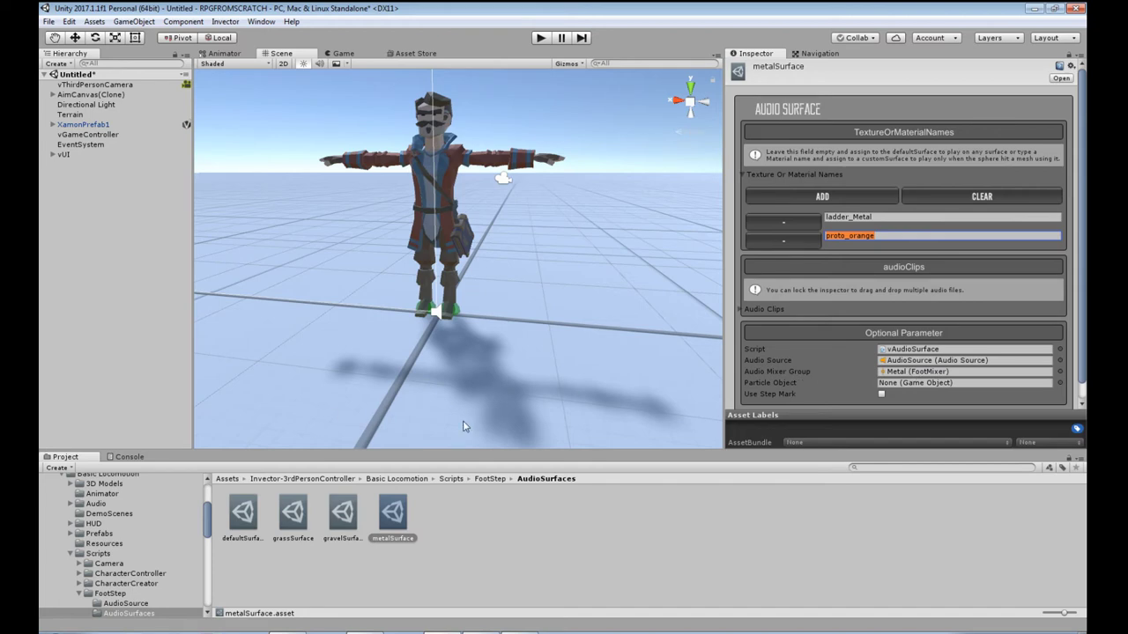
Locate metalSurface's audio mixer group, view the FootMixer levels in the Audio Mixer, and return to the project files
left_click(920, 372)
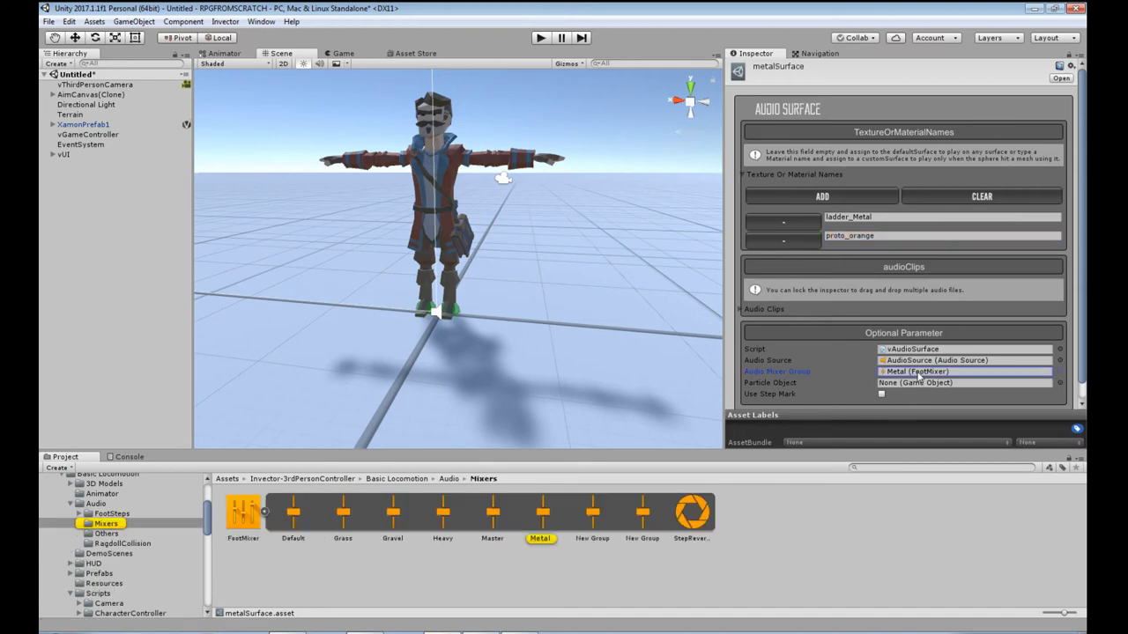
double_click(252, 527)
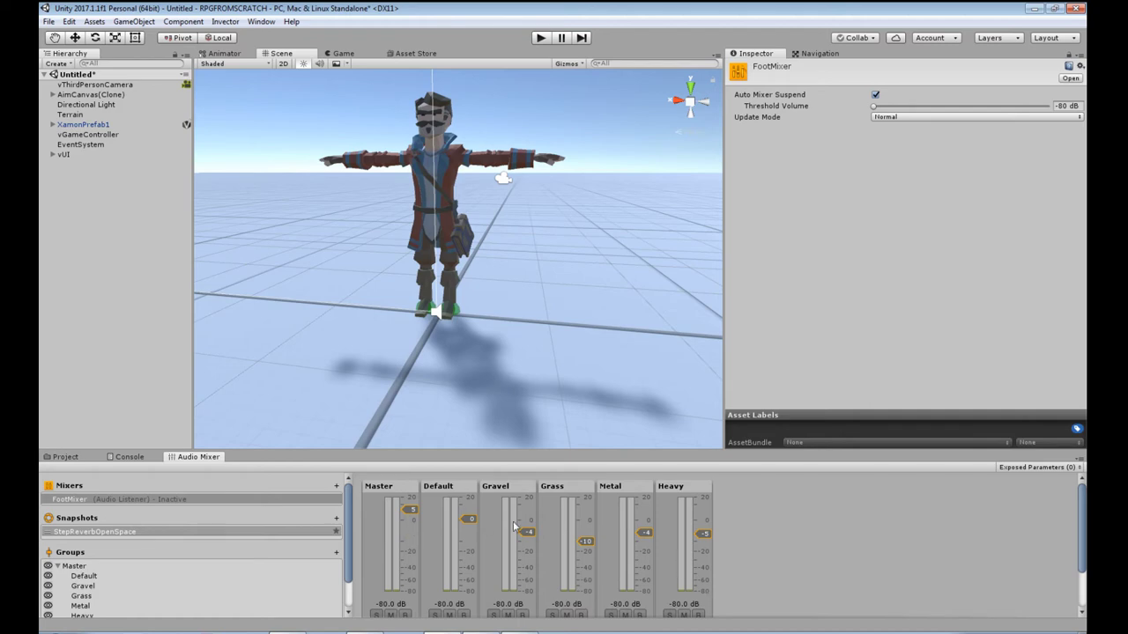
left_click(66, 456)
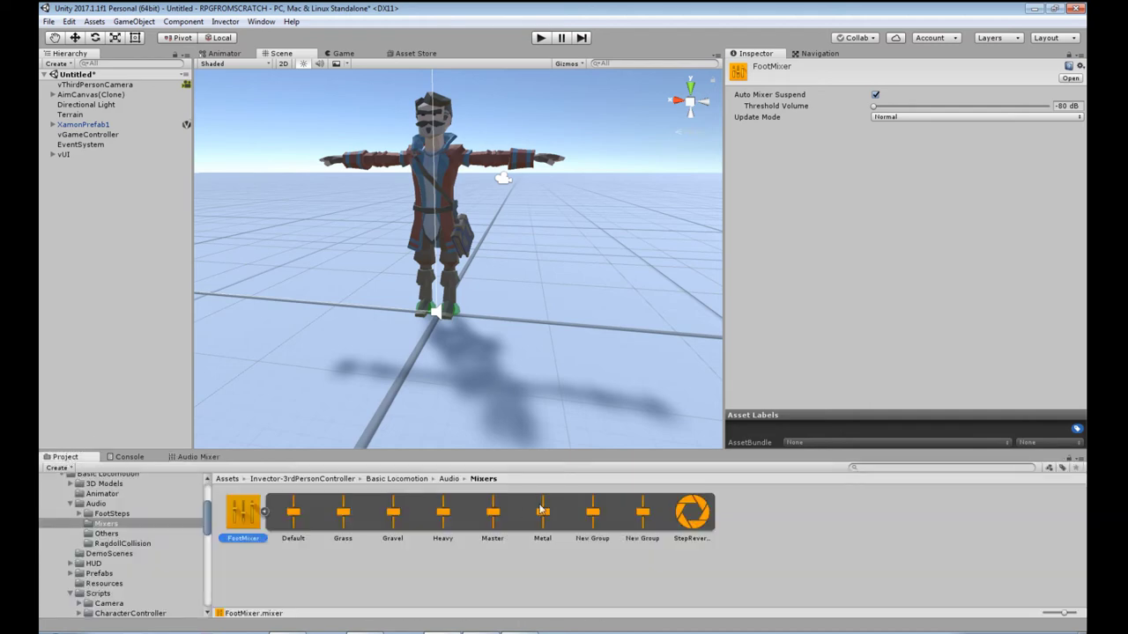
Reselect XamonPrefab1 and collapse its Foot Step, Generic Action and Head Track components
left_click(88, 124)
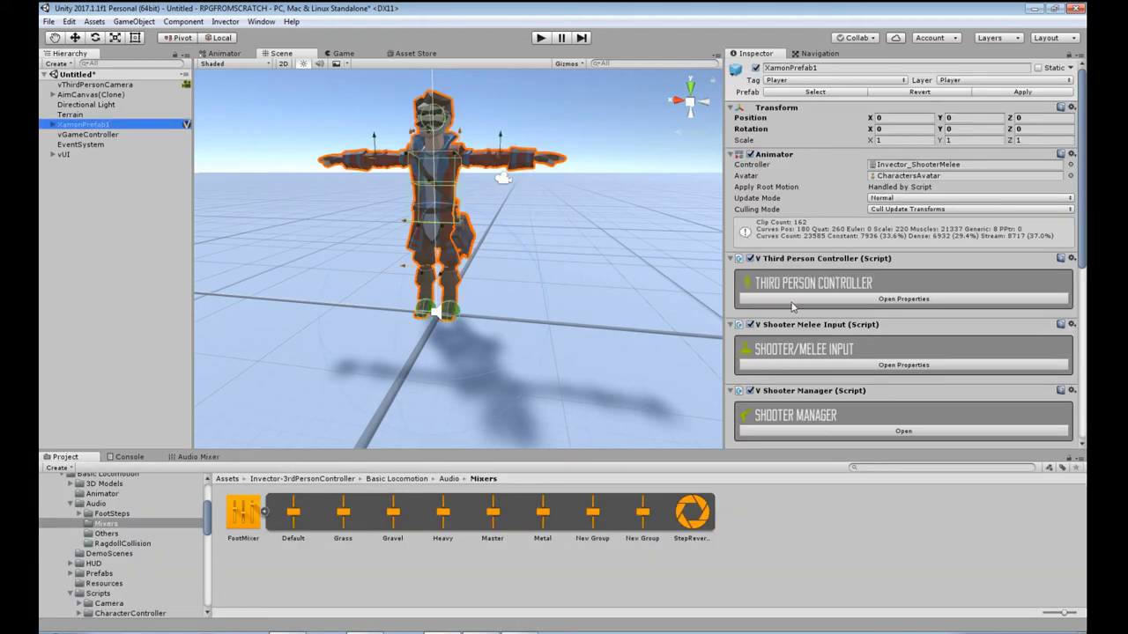
scroll(824, 326, "down", 10)
left_click(730, 336)
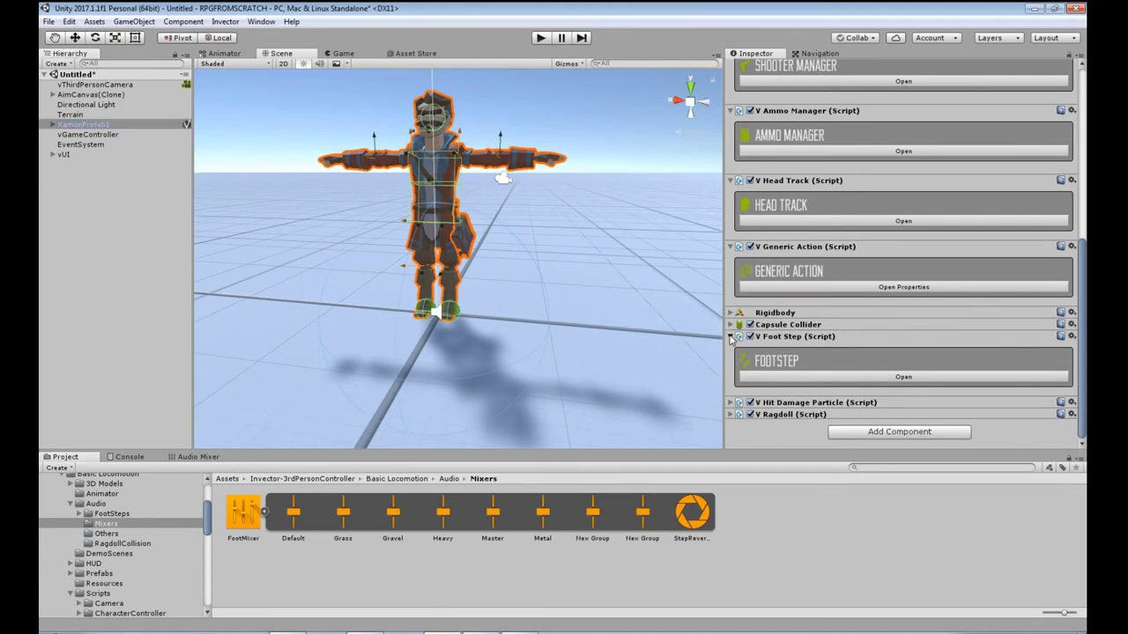
left_click(230, 24)
mouse_move(273, 36)
mouse_move(379, 50)
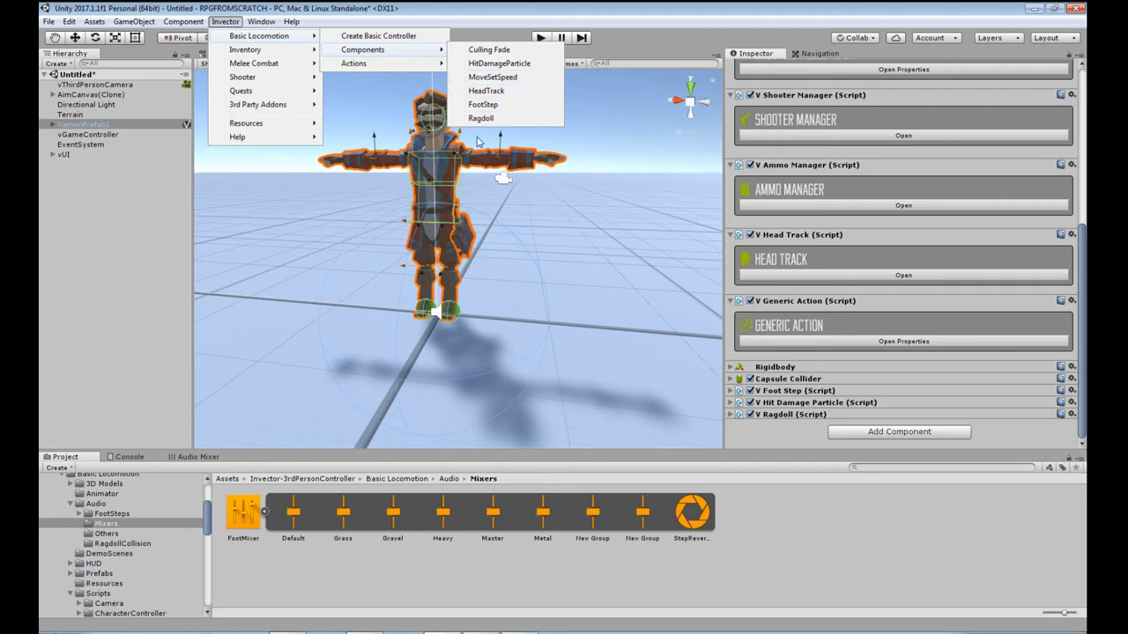
mouse_move(393, 68)
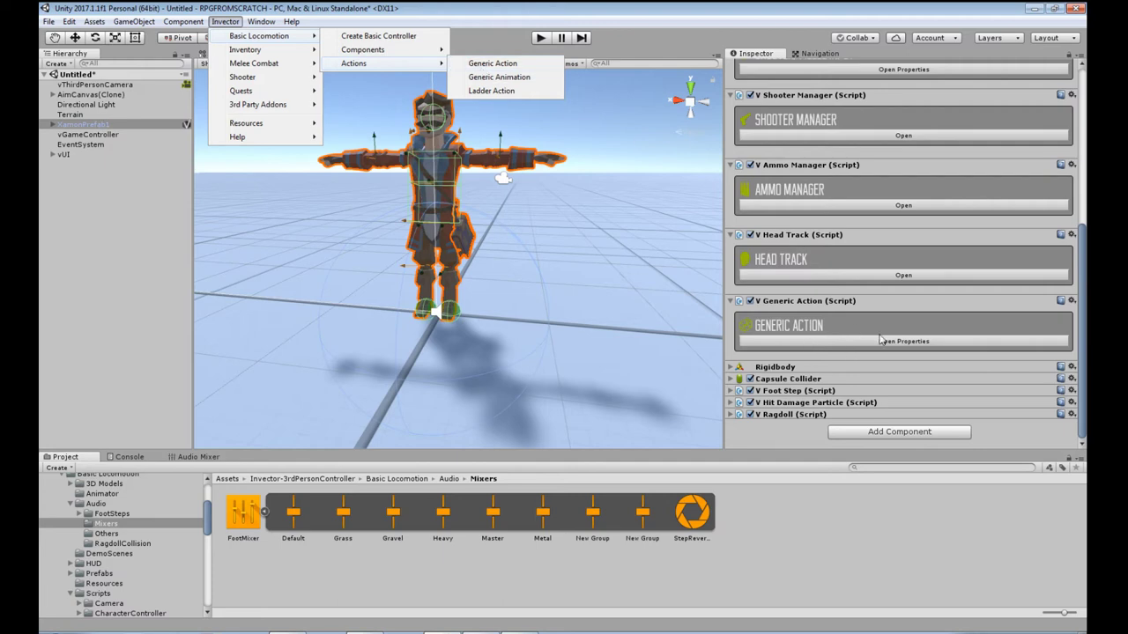
left_click(730, 301)
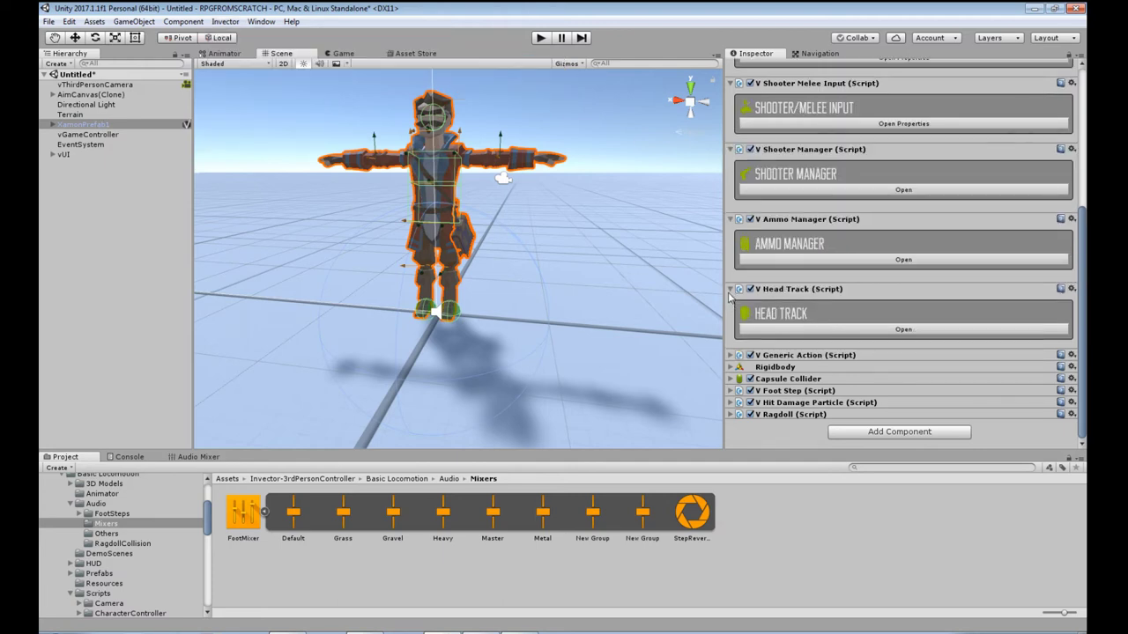
left_click(730, 291)
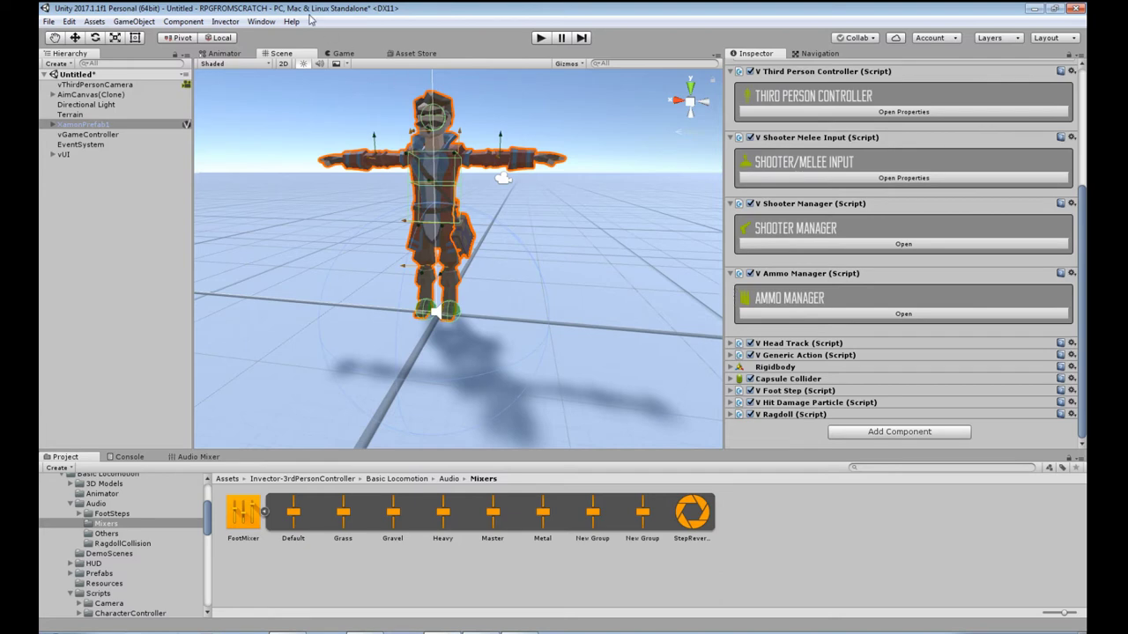
Add Invector's Generic Animation action to the character and open its properties
left_click(227, 24)
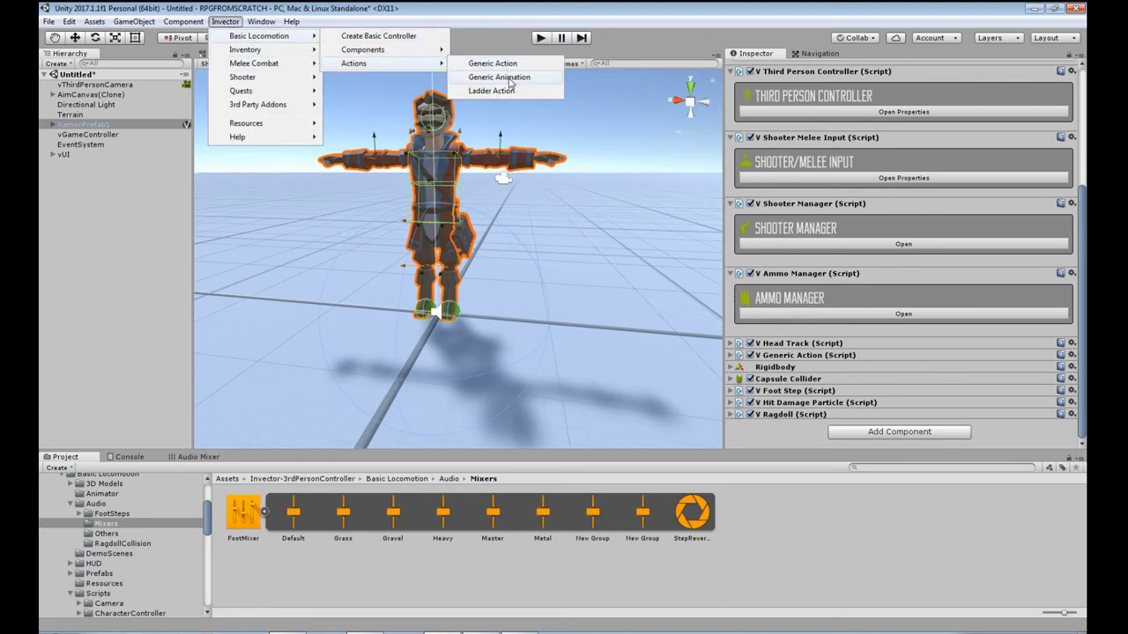
left_click(509, 80)
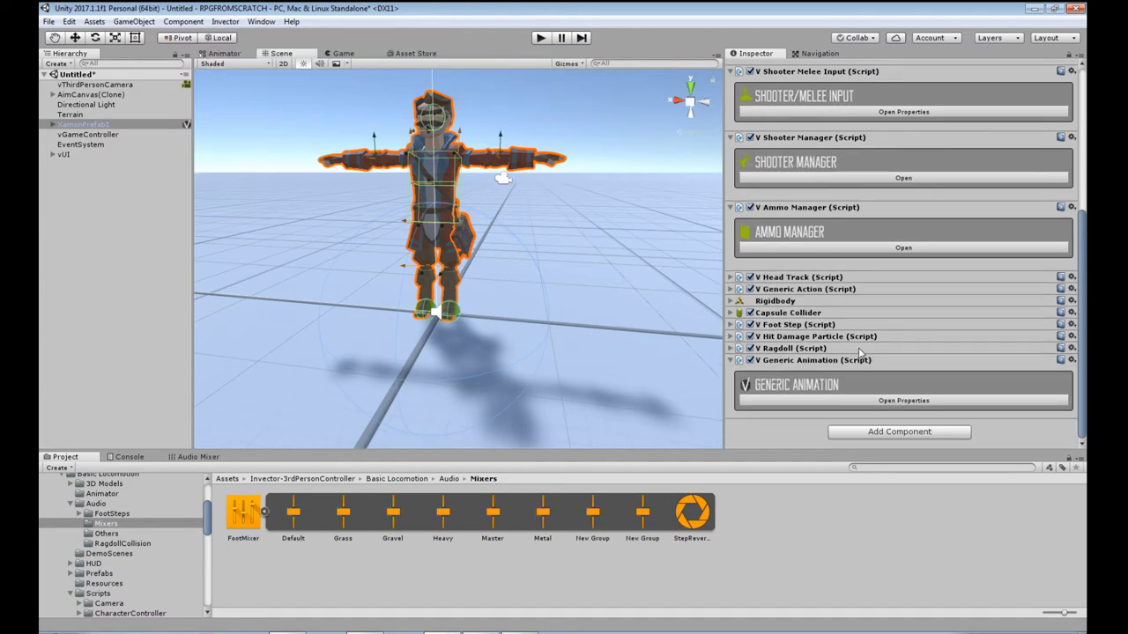
left_click(789, 400)
scroll(789, 401, "down", 3)
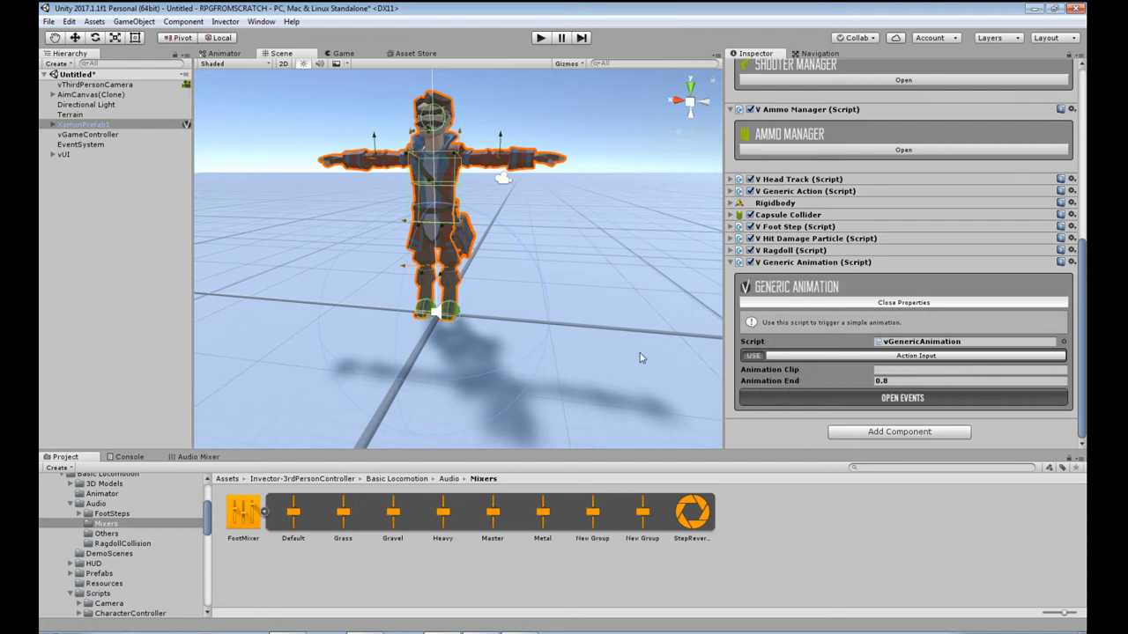
Look at the Generic Animation's Action Input bindings, then close the component's properties
left_click(901, 357)
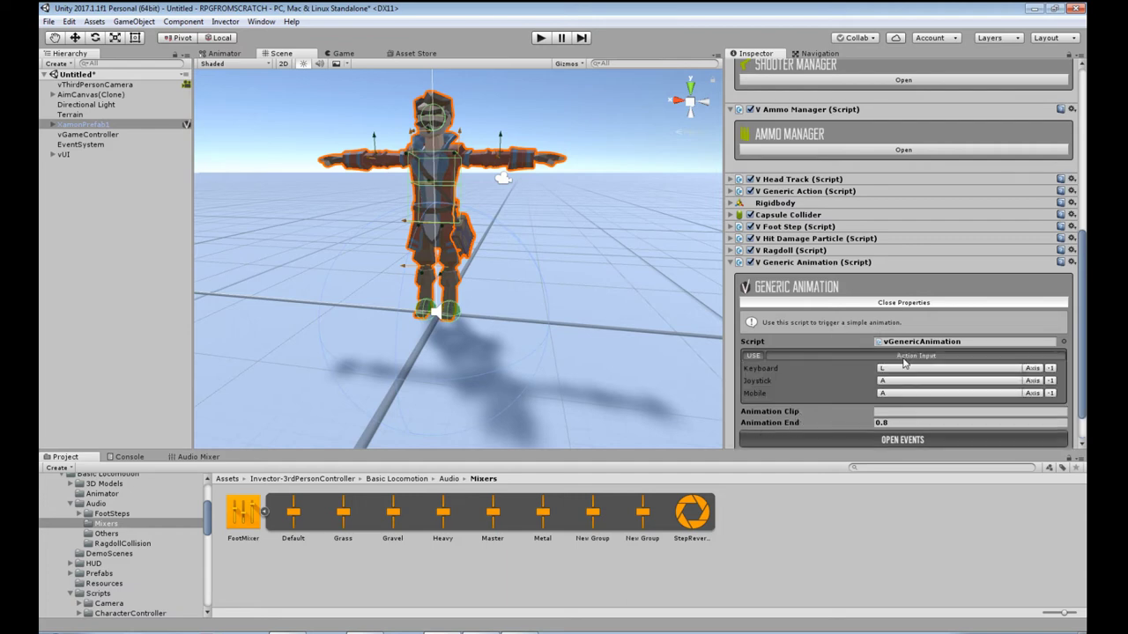
left_click(903, 361)
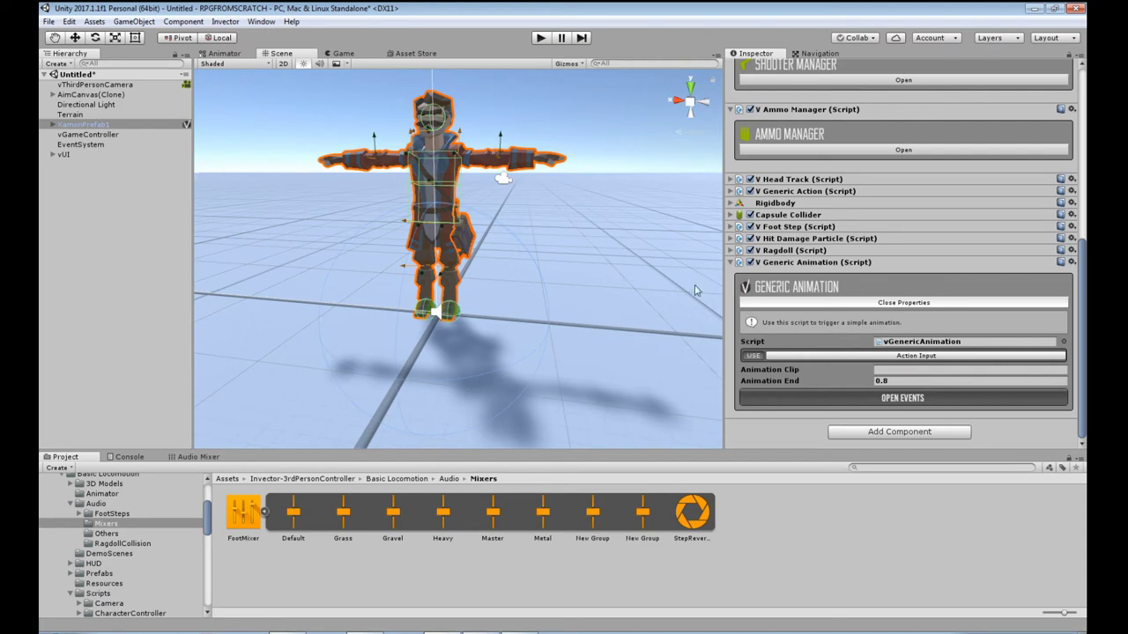
left_click(892, 303)
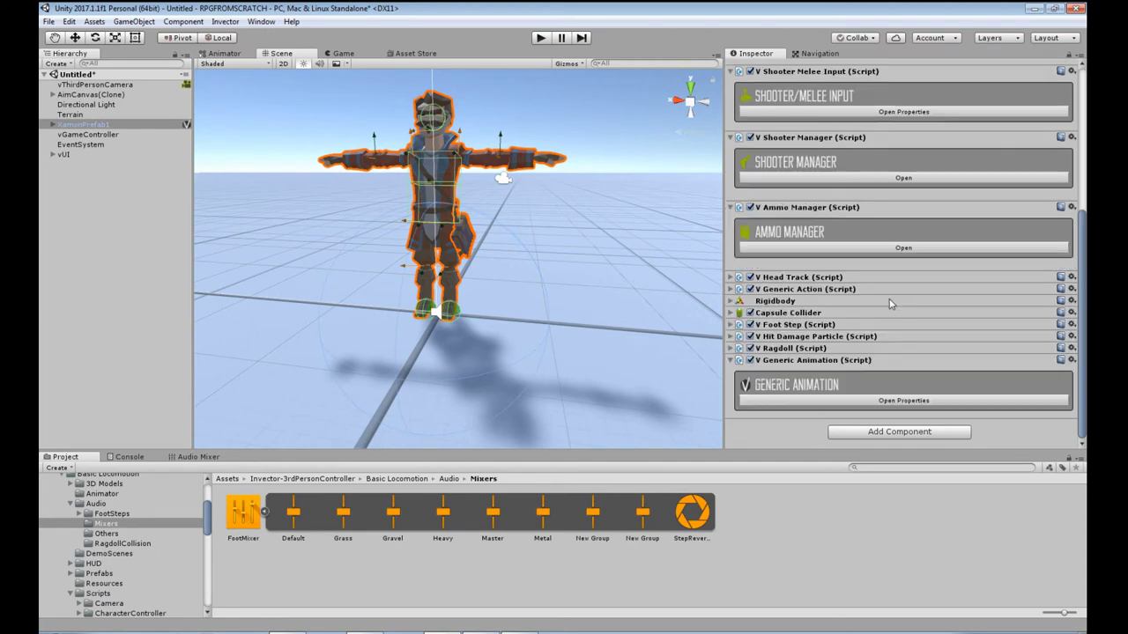
Add Invector's Ladder Action component to the character
left_click(226, 22)
mouse_move(264, 36)
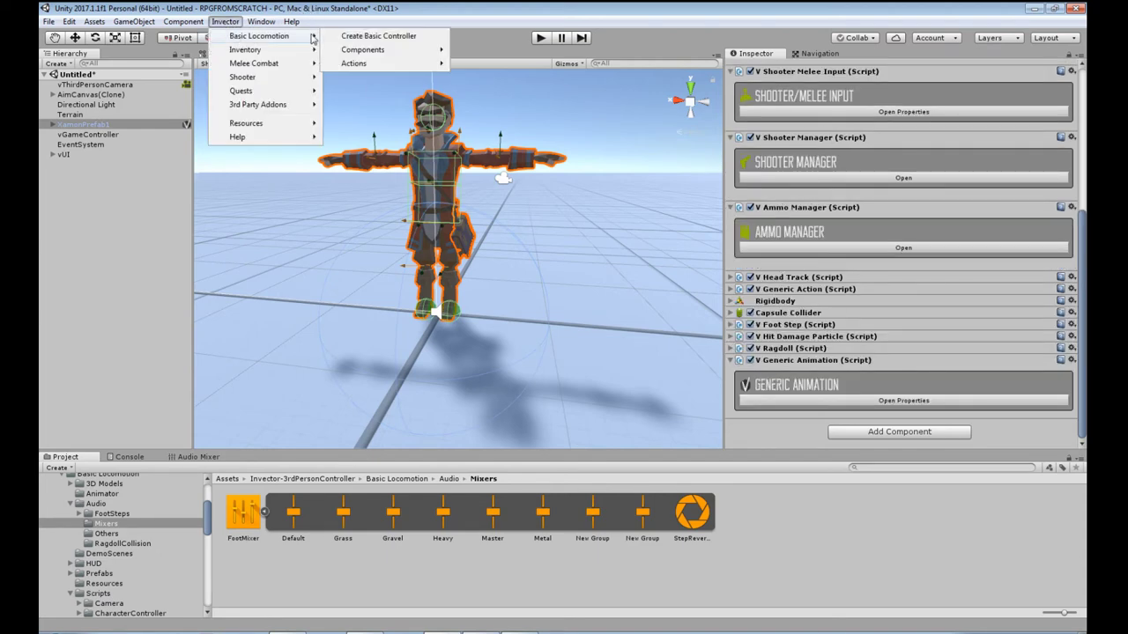
mouse_move(379, 66)
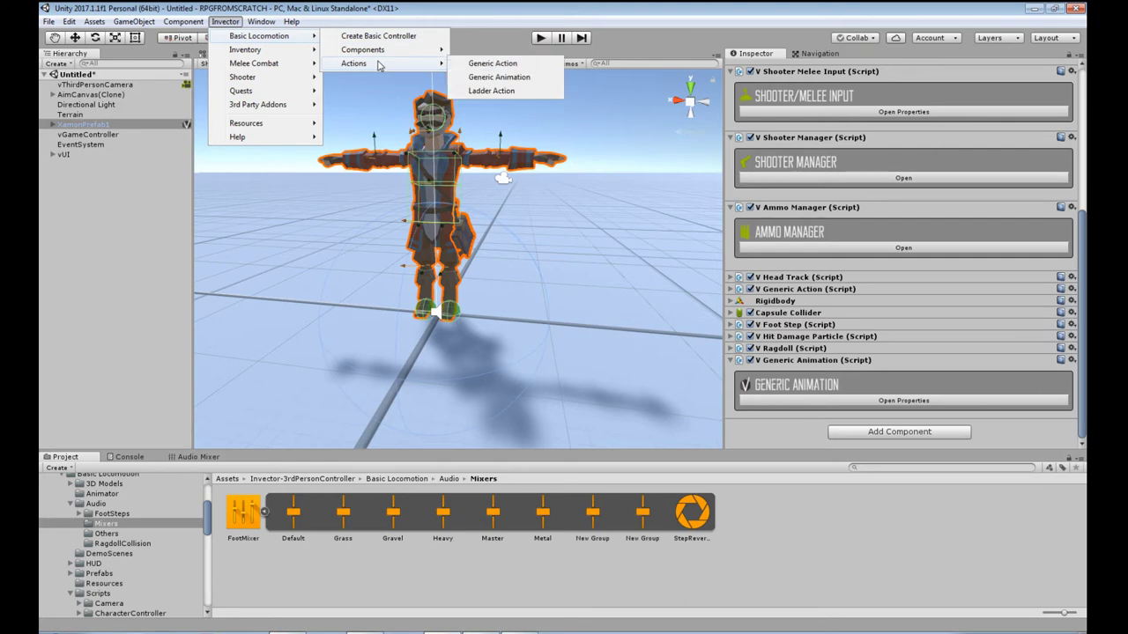
left_click(491, 90)
scroll(876, 406, "down", 2)
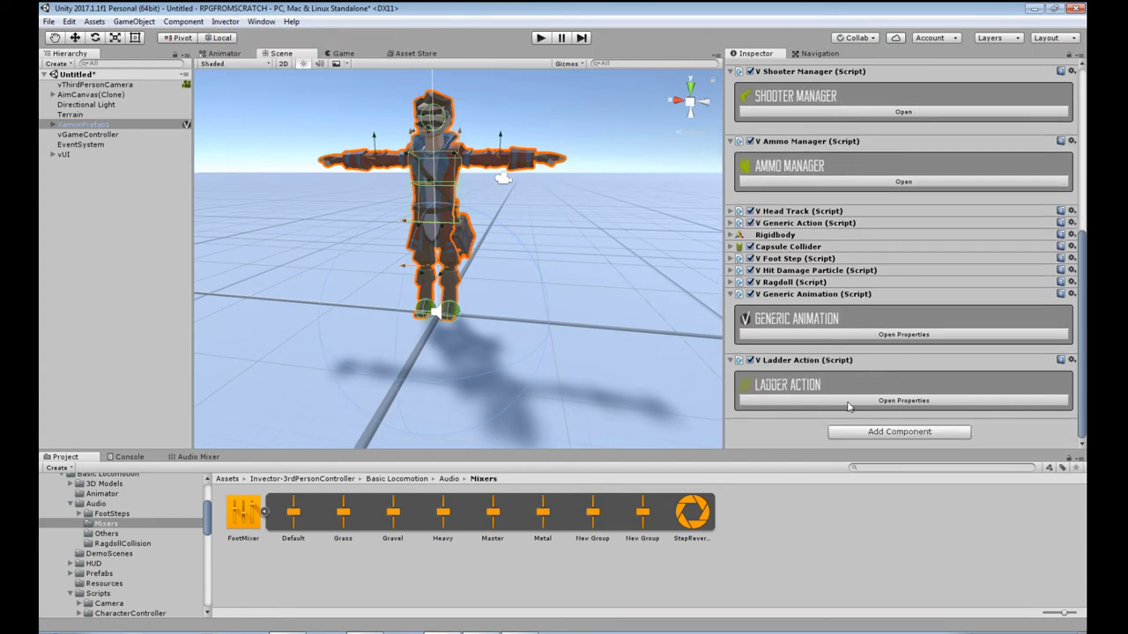
Look at the Ladder Action's properties and its vertical input binding, then collapse the component
left_click(814, 403)
scroll(816, 406, "down", 4)
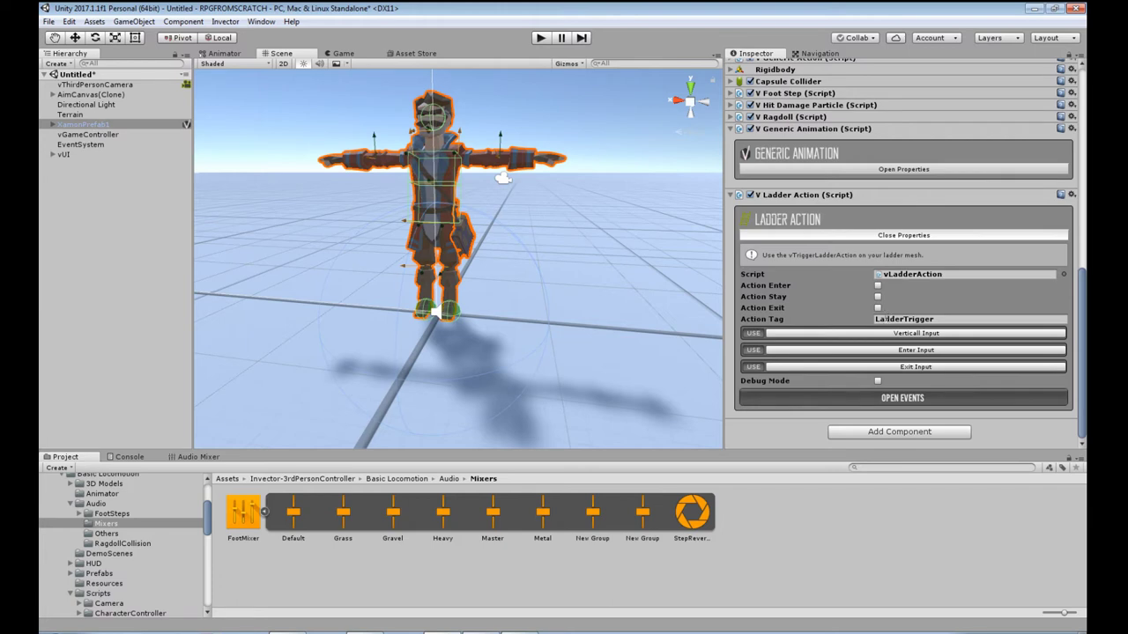
left_click(878, 334)
left_click(875, 335)
left_click(731, 195)
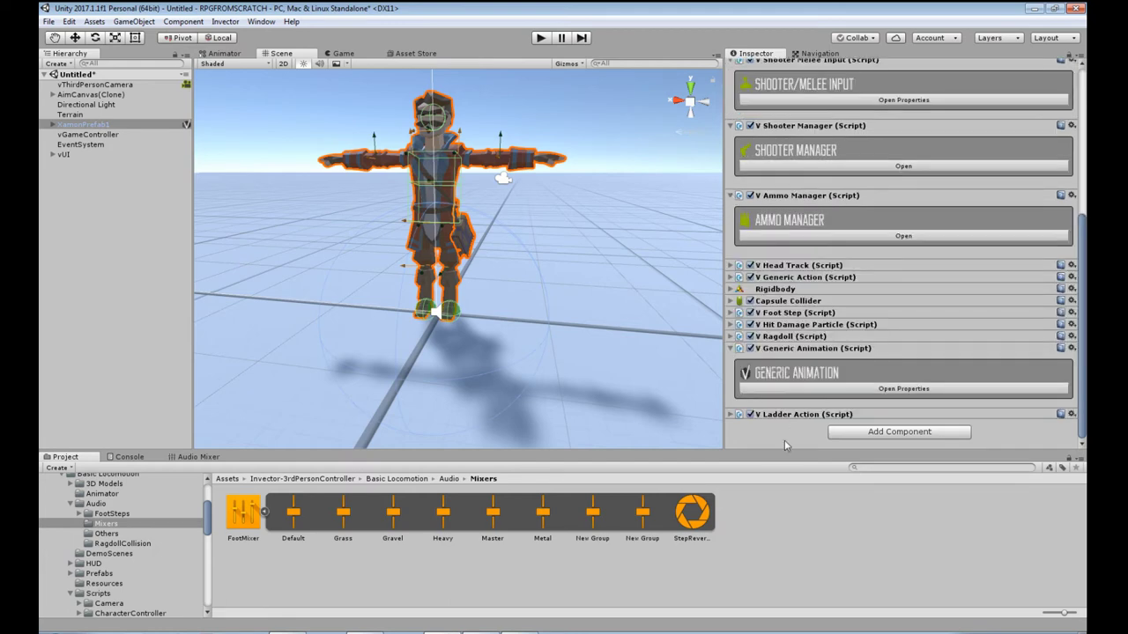
left_click(234, 24)
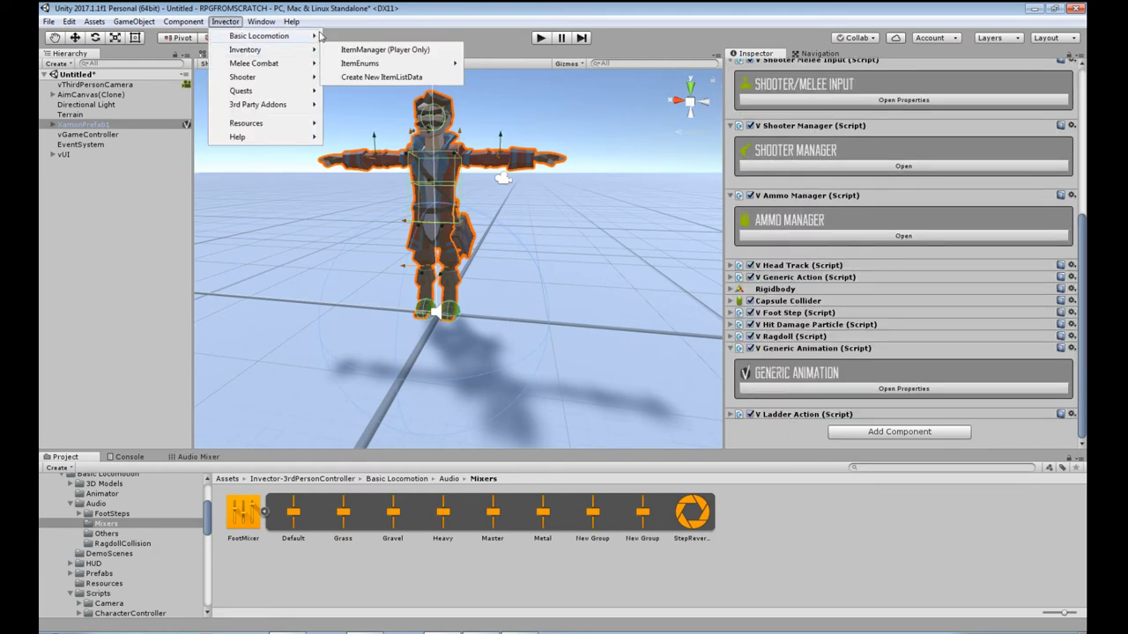
left_click(510, 7)
key("f")
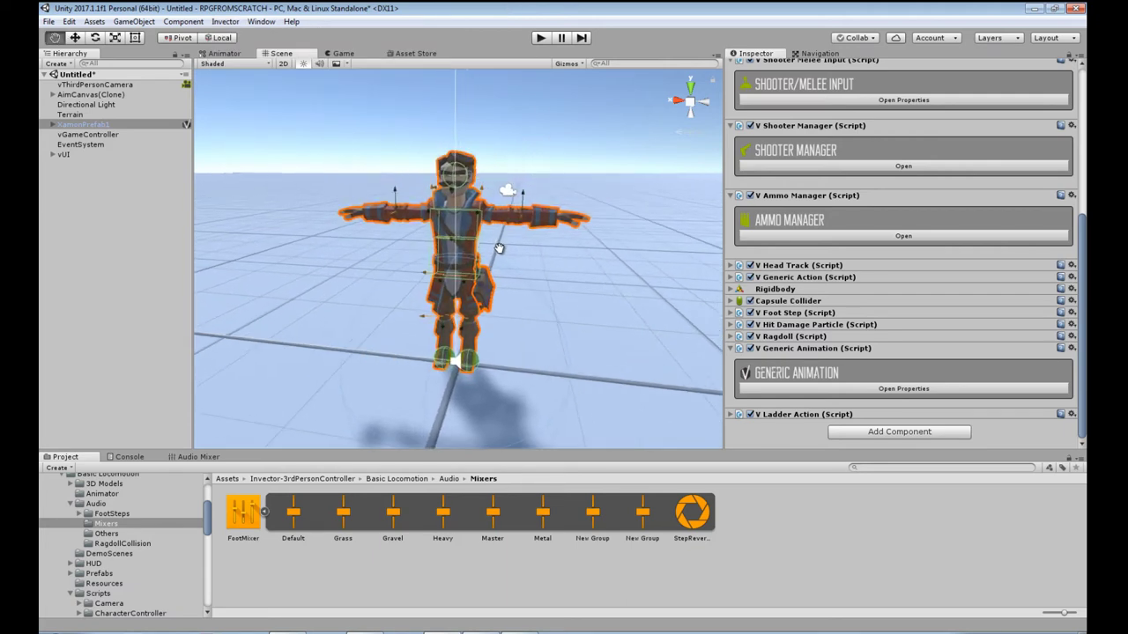
scroll(507, 256, "up", 2)
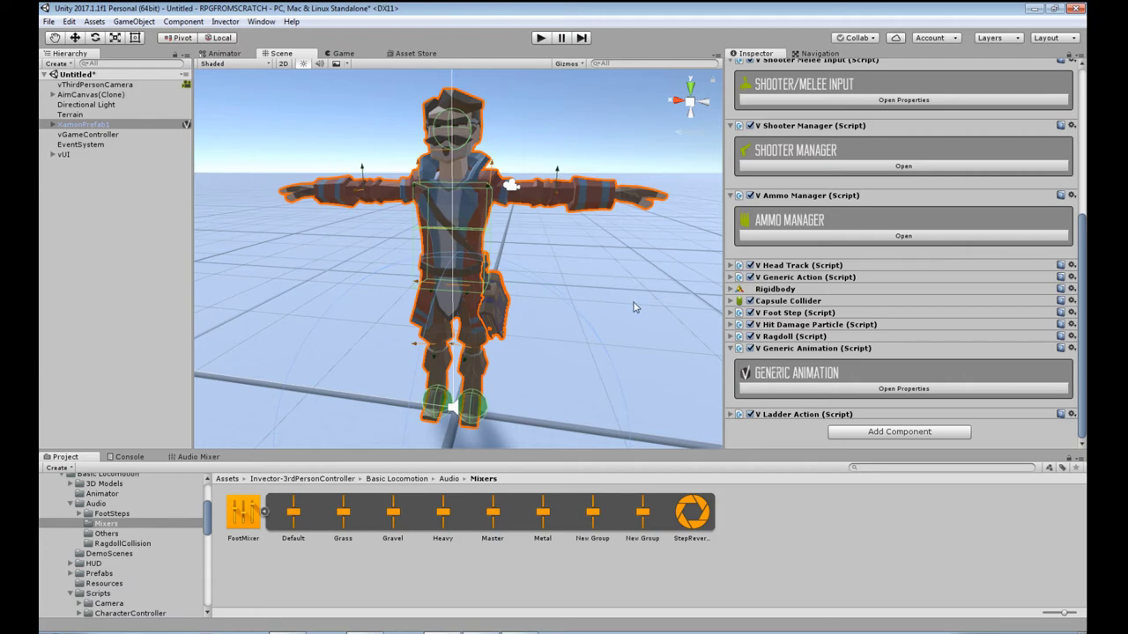
left_click_drag(637, 307, 415, 235, "alt")
key("f")
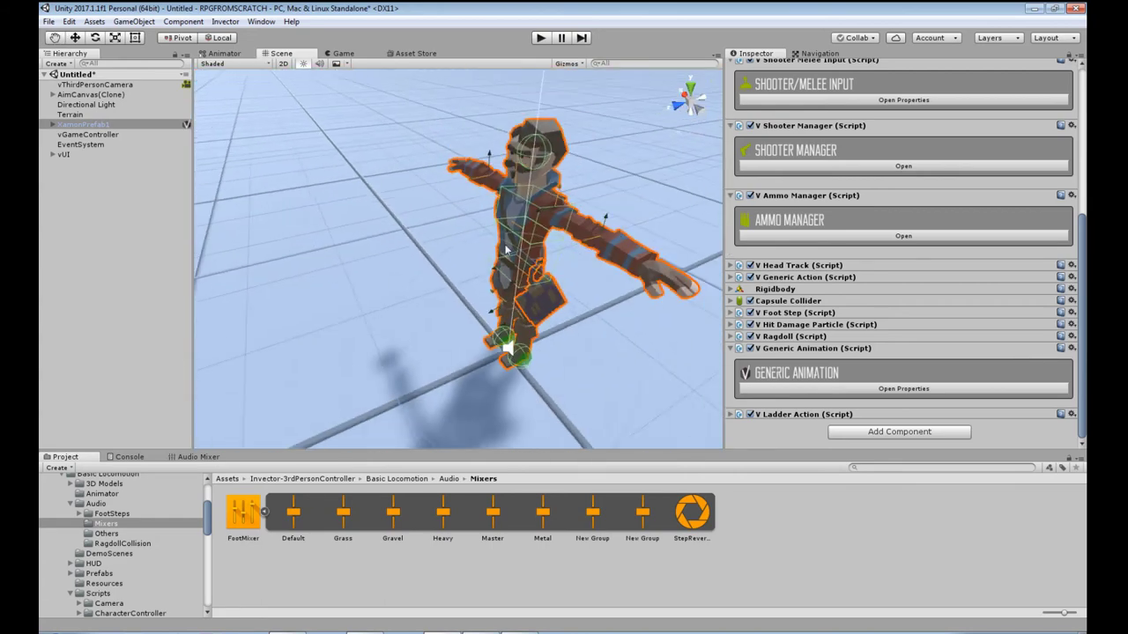
left_click_drag(664, 296, 520, 310)
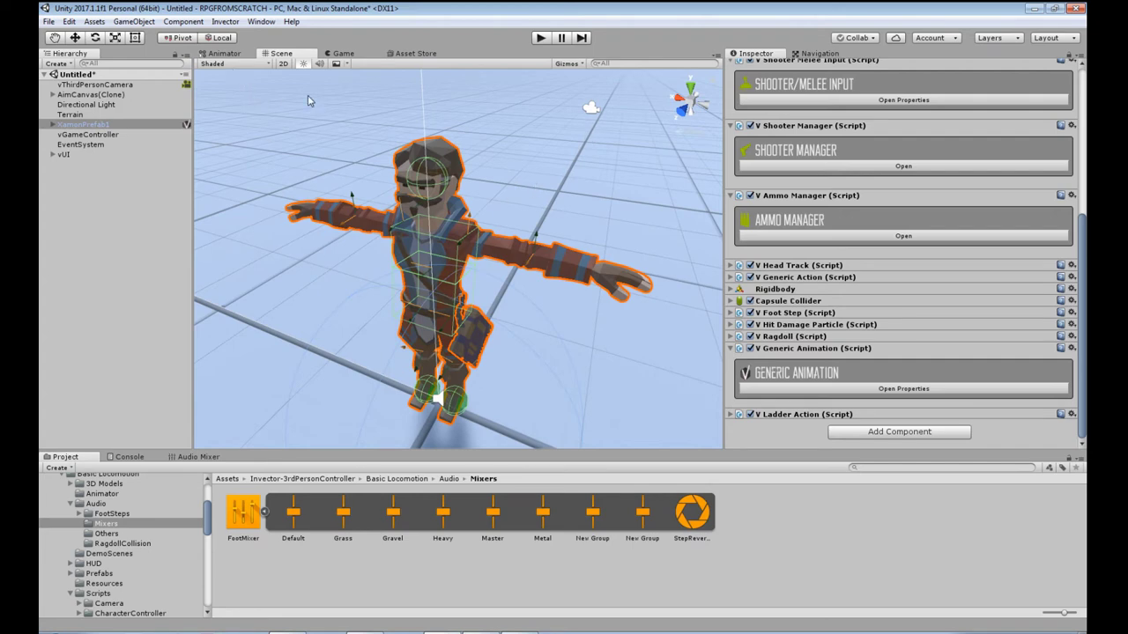
Open Invector's player ItemManager creator window and move it clear of the Inspector
left_click(232, 22)
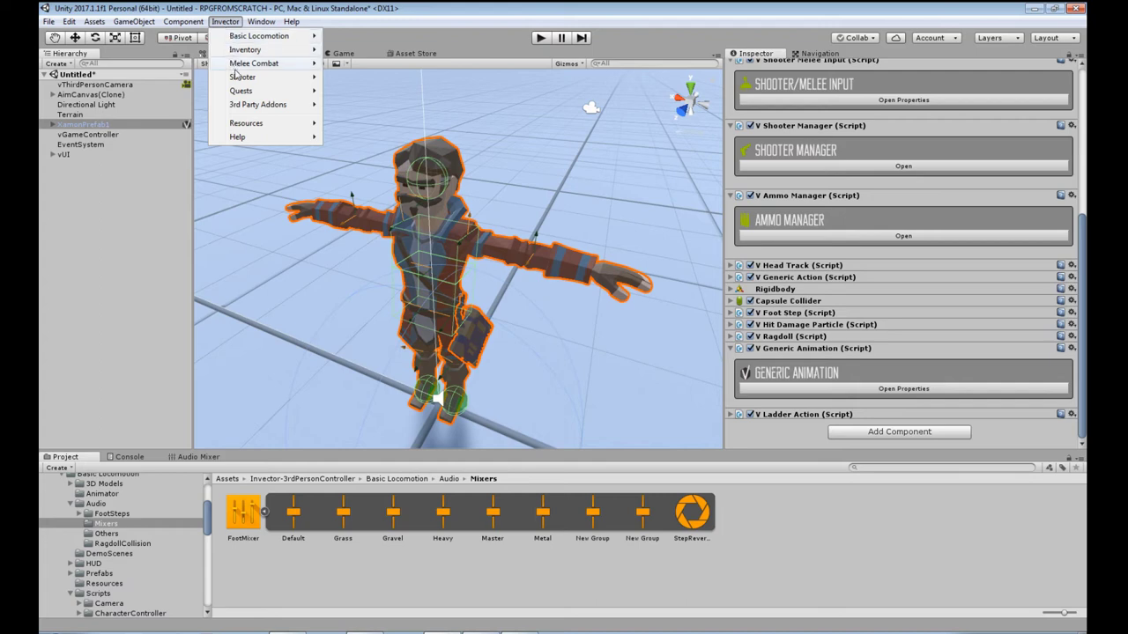
mouse_move(252, 55)
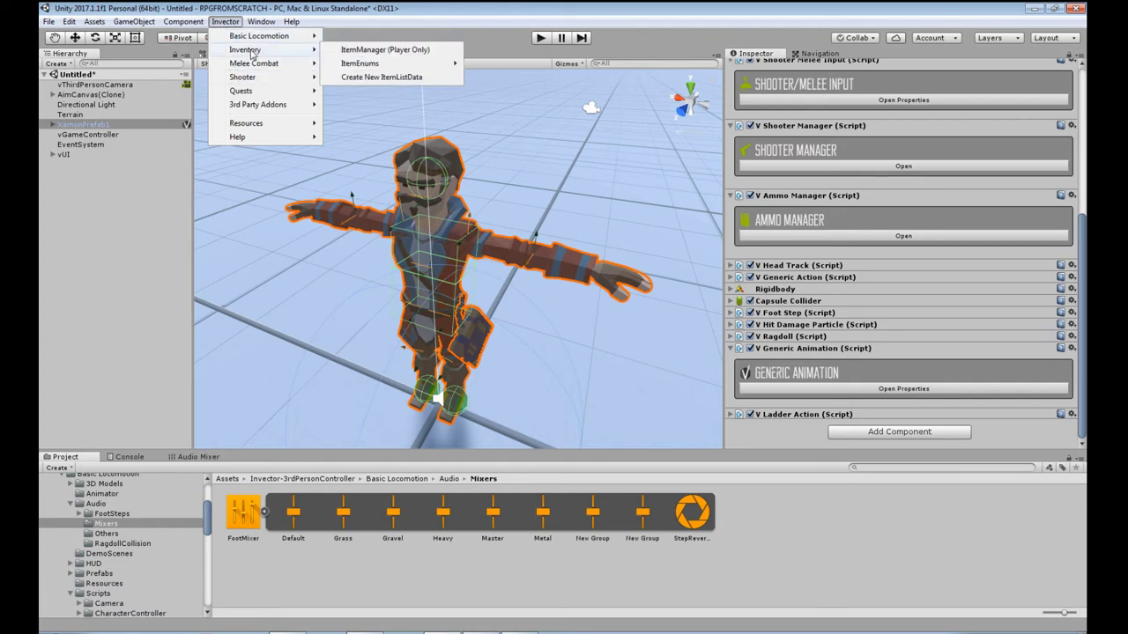
left_click(384, 51)
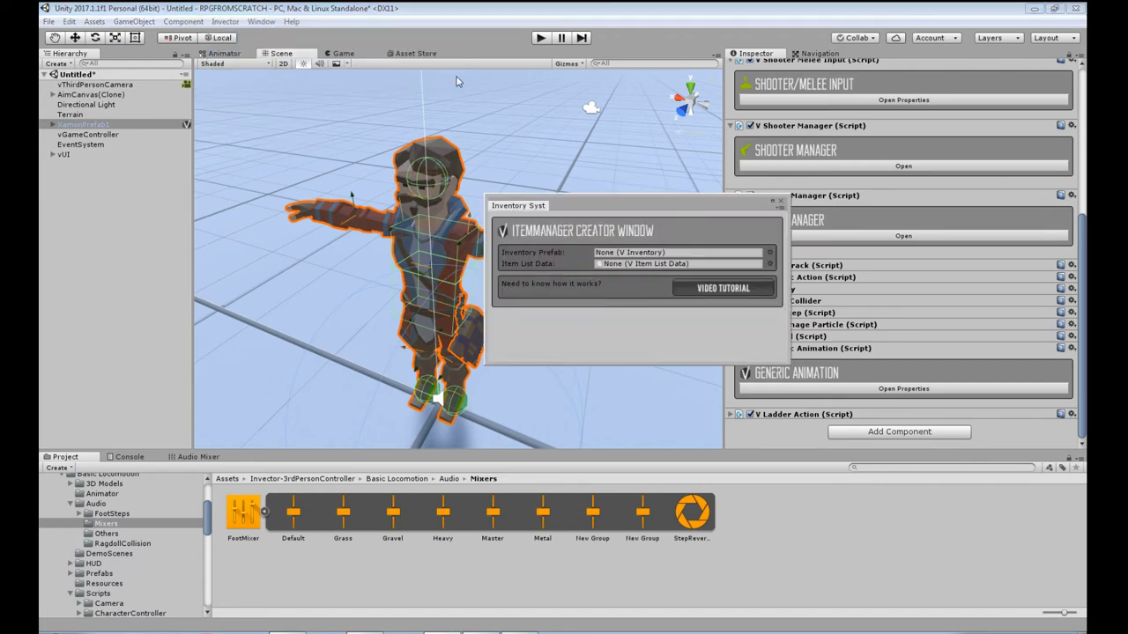
left_click_drag(607, 205, 518, 186)
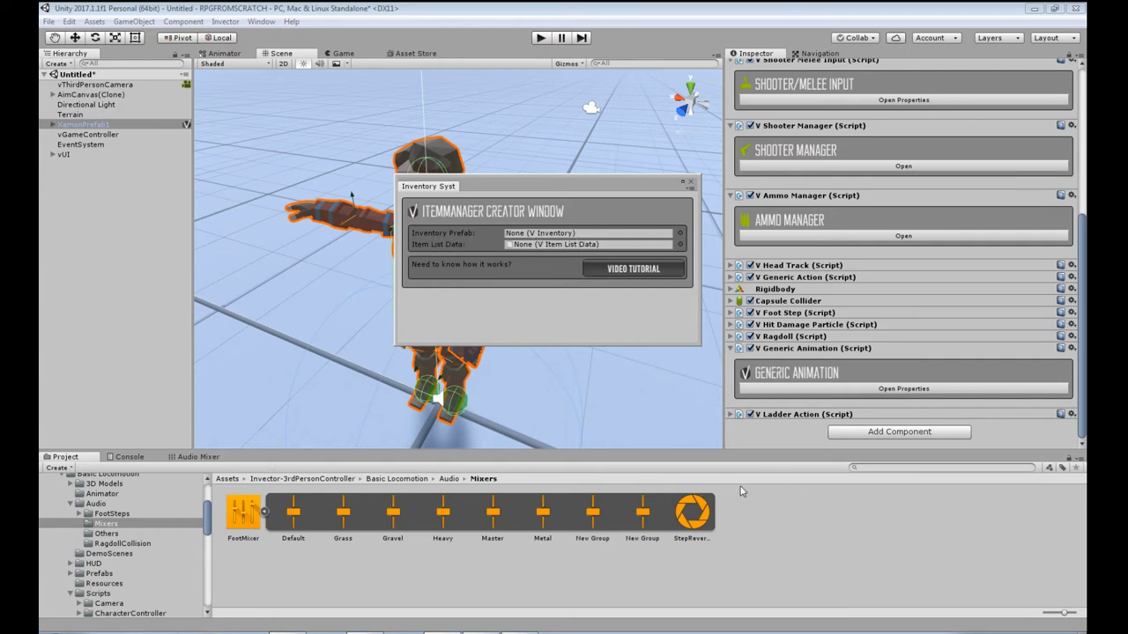
Assign Inventory_ShooterMelee from Invector's ItemManager/Prefabs folder as the Inventory Prefab, with the folder contents shown as a name list
scroll(210, 529, "up", 5)
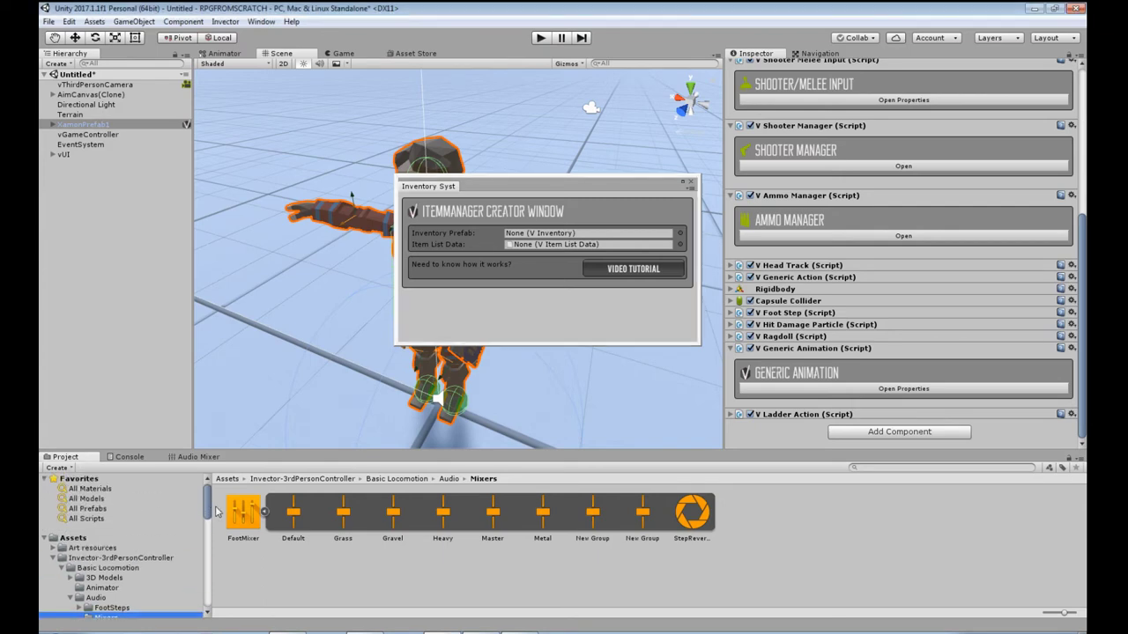
left_click(101, 558)
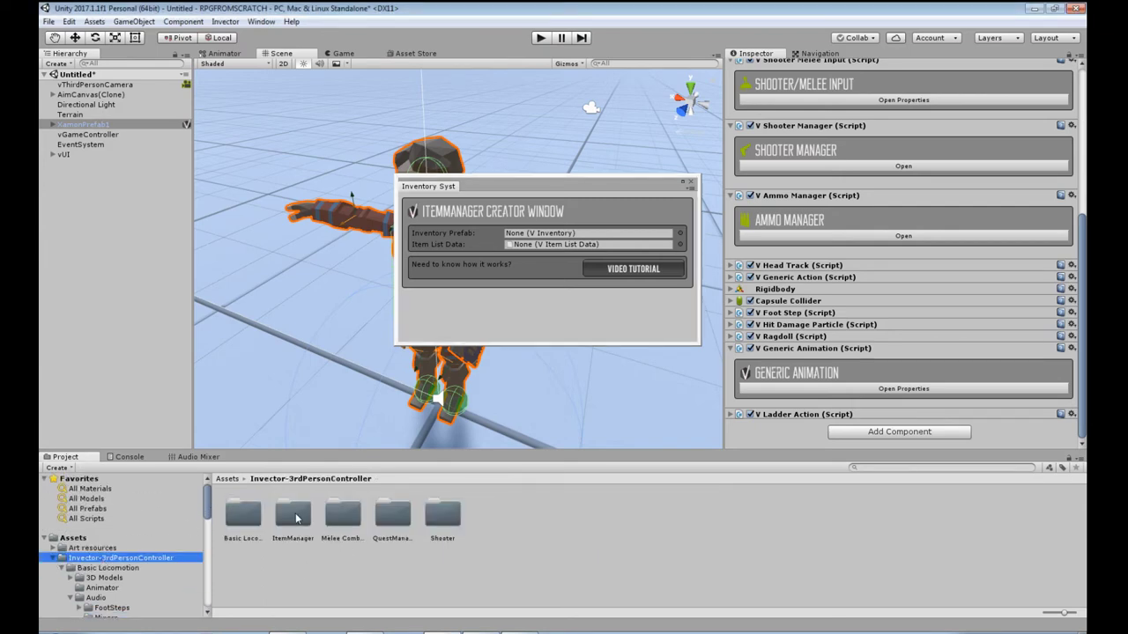
double_click(293, 513)
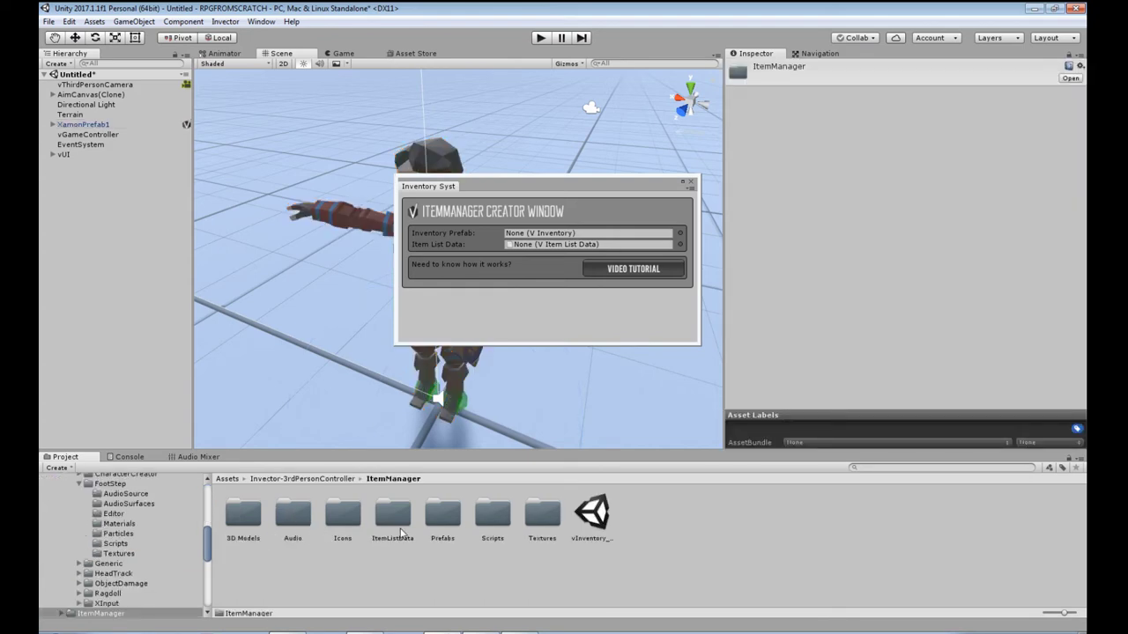
double_click(457, 515)
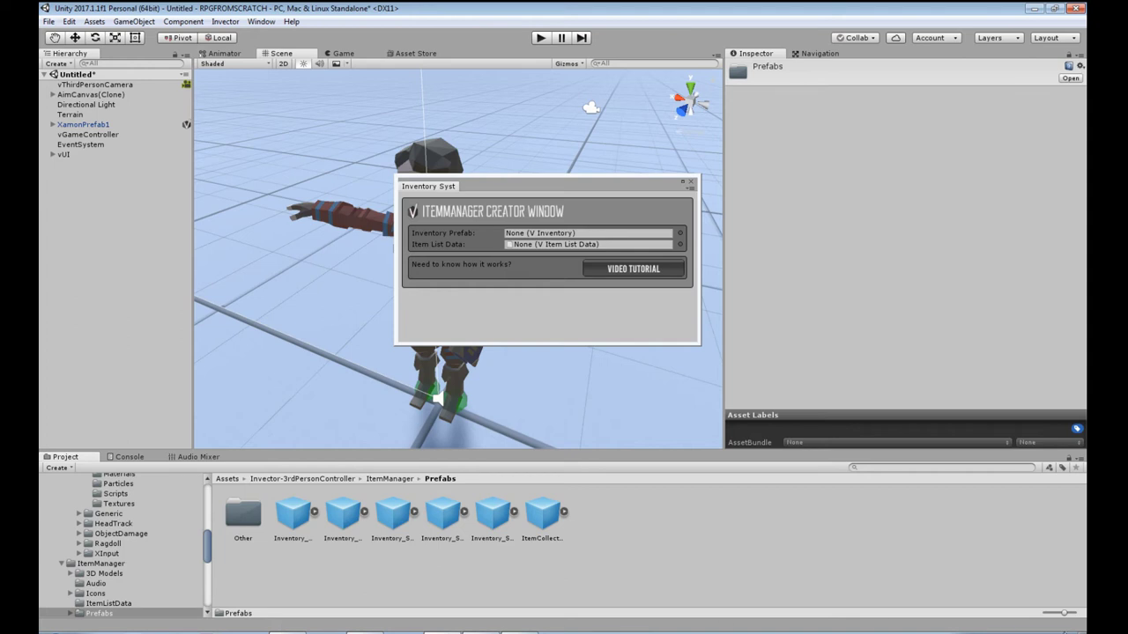
mouse_move(1063, 613)
left_mouse_down()
mouse_move(1083, 622)
mouse_move(1047, 615)
left_mouse_up()
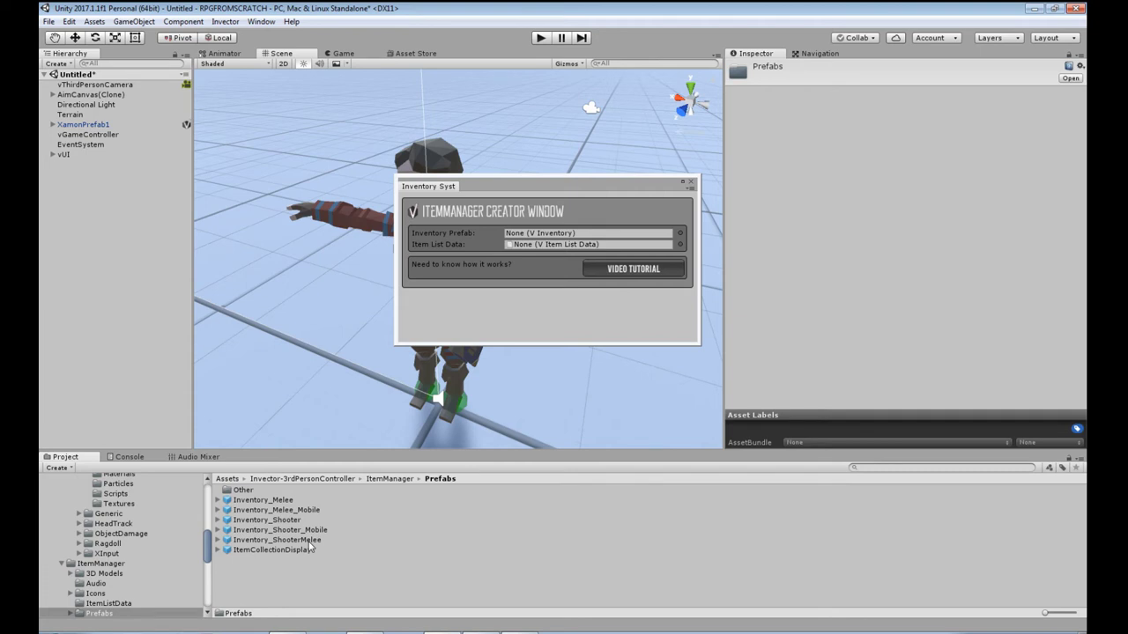
left_click_drag(291, 540, 578, 239)
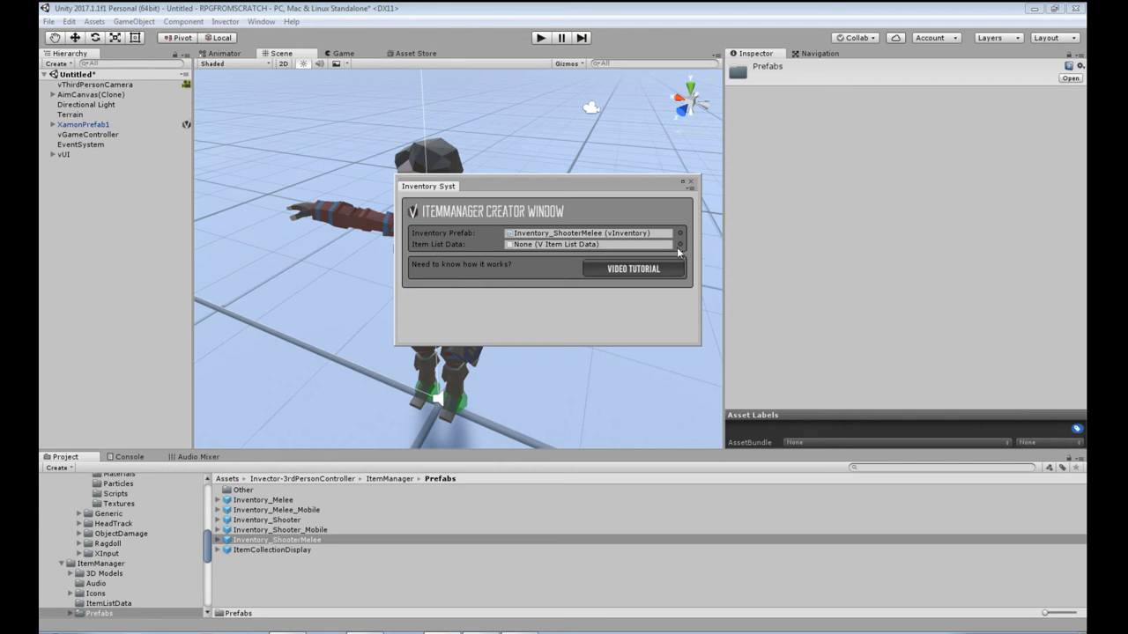
Set the Item List Data to vShooterMelee_ItemListData
left_click(680, 245)
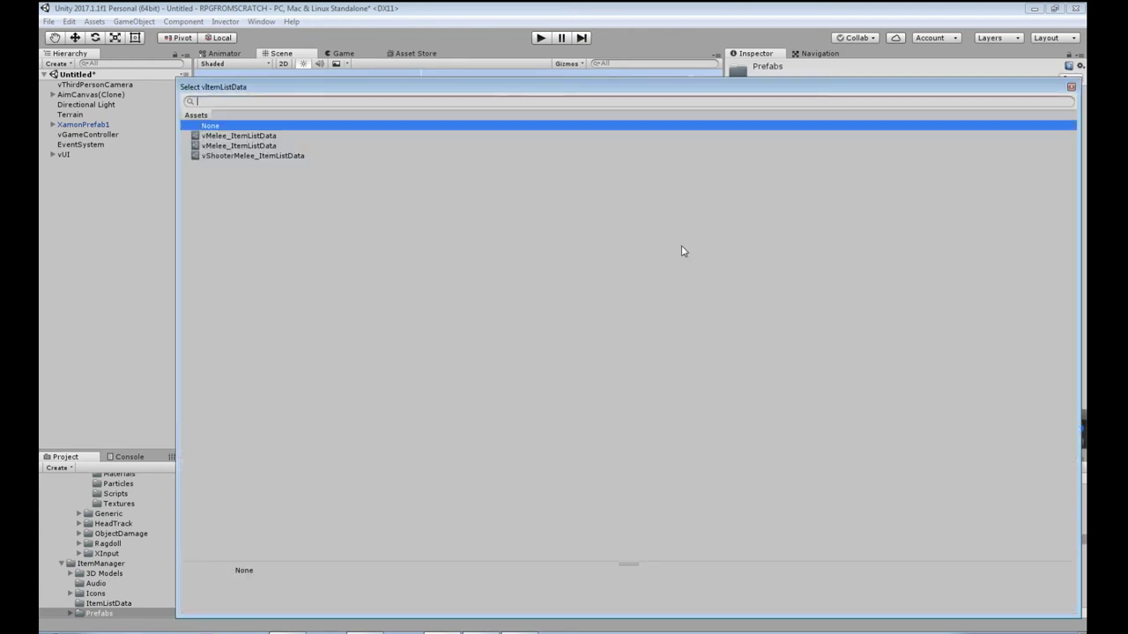
left_click(230, 156)
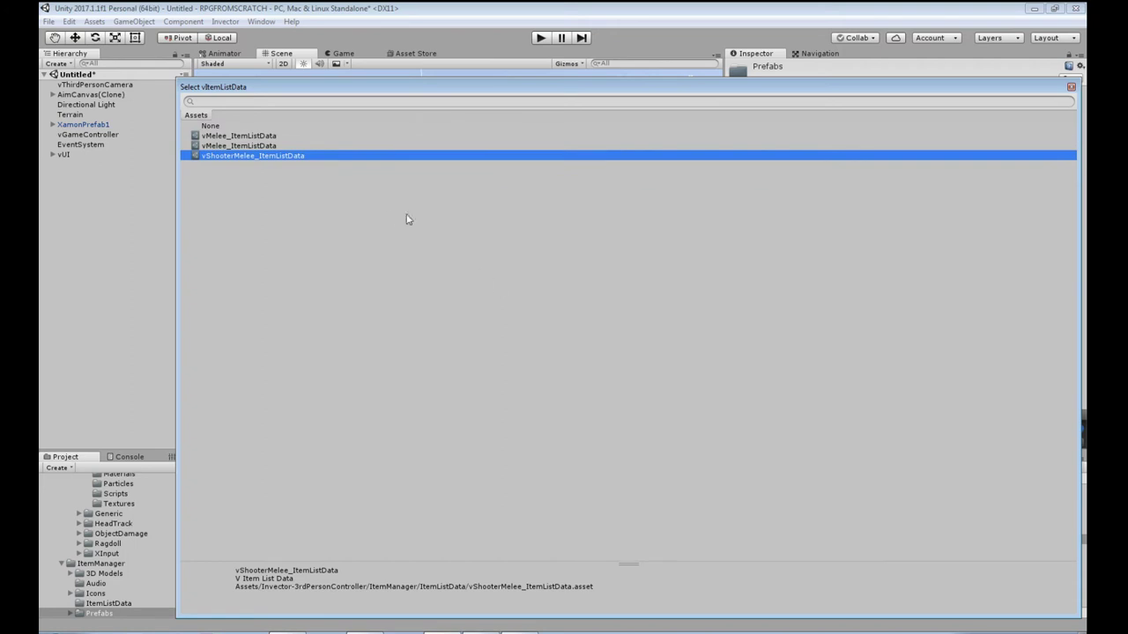
double_click(253, 156)
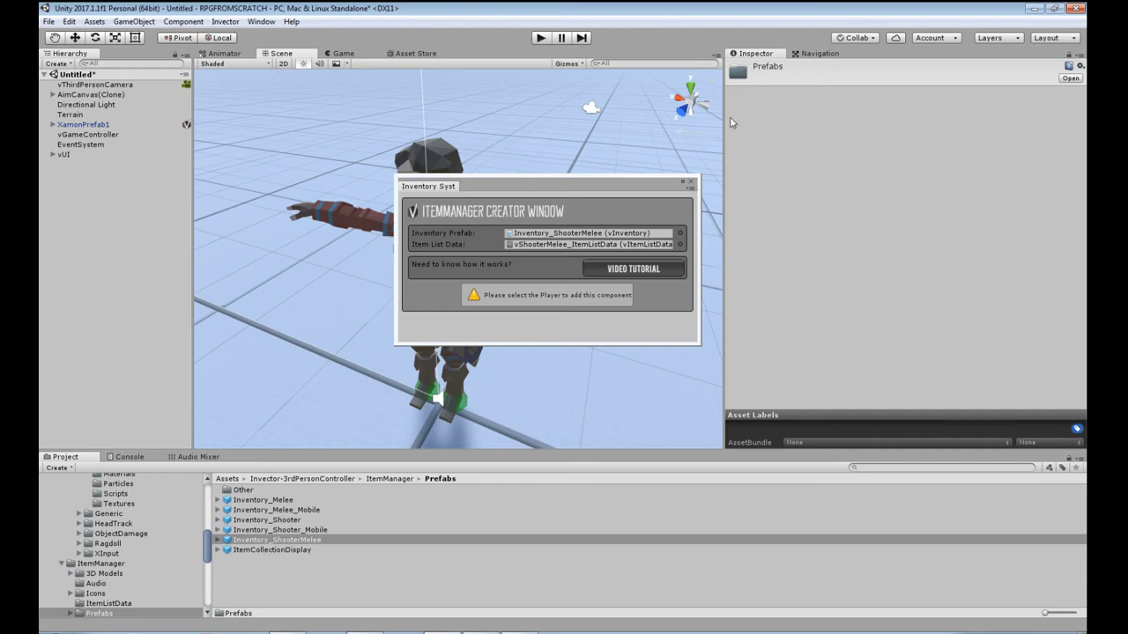
Select XamonPrefab1 as the player and create the Item Manager on it
left_click(88, 124)
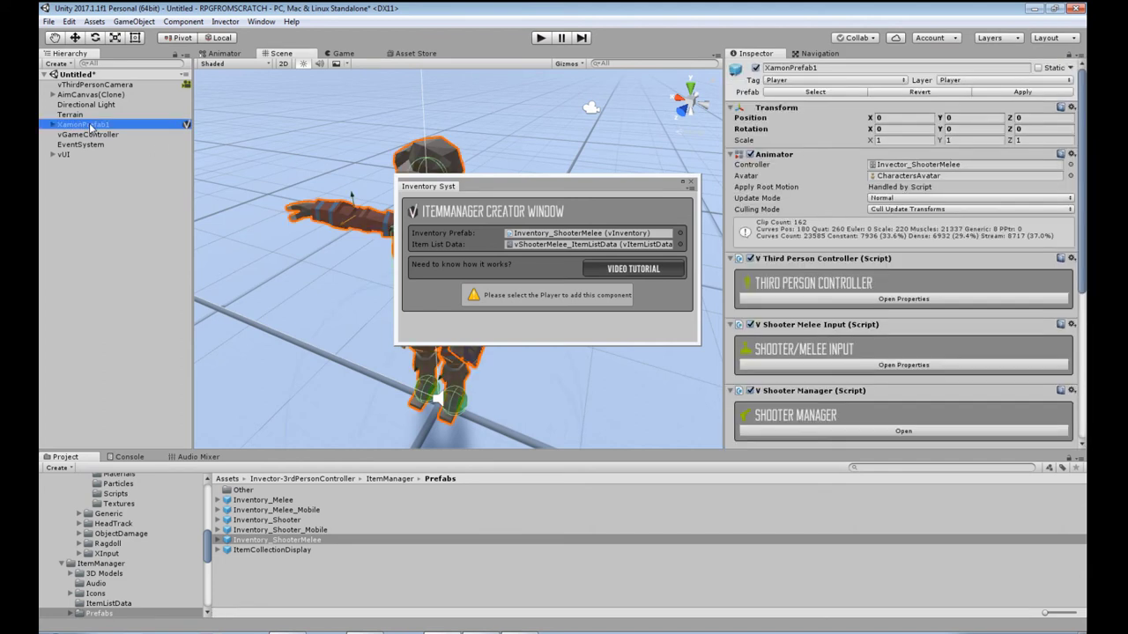
left_click(568, 339)
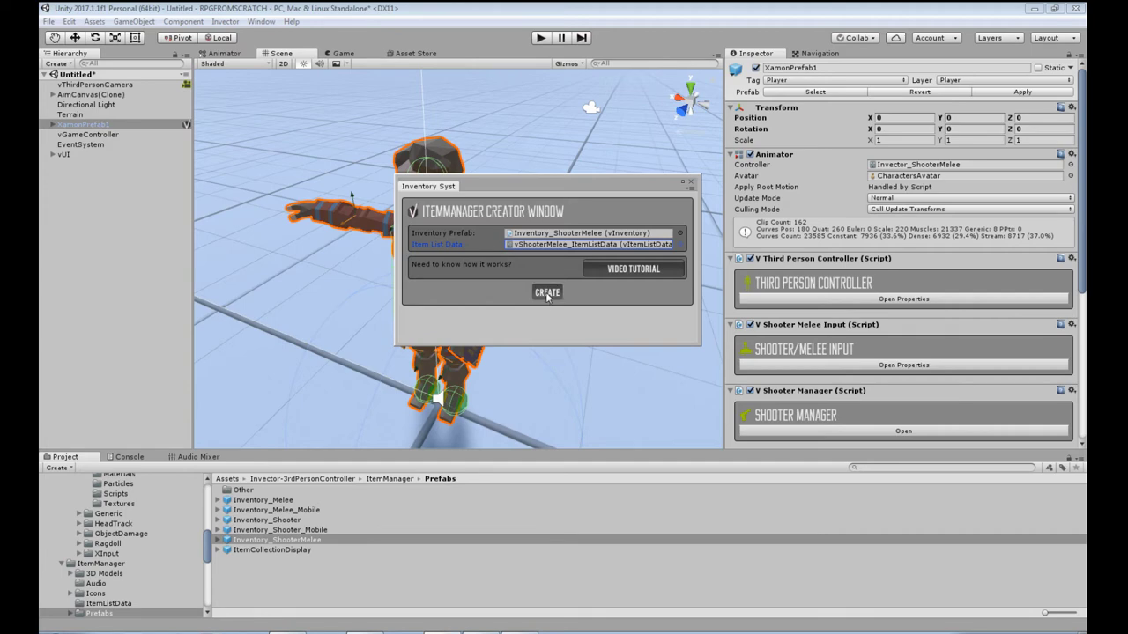
left_click(547, 293)
Open the character's new Item Manager component and look through its settings
left_click_drag(1082, 230, 1075, 437)
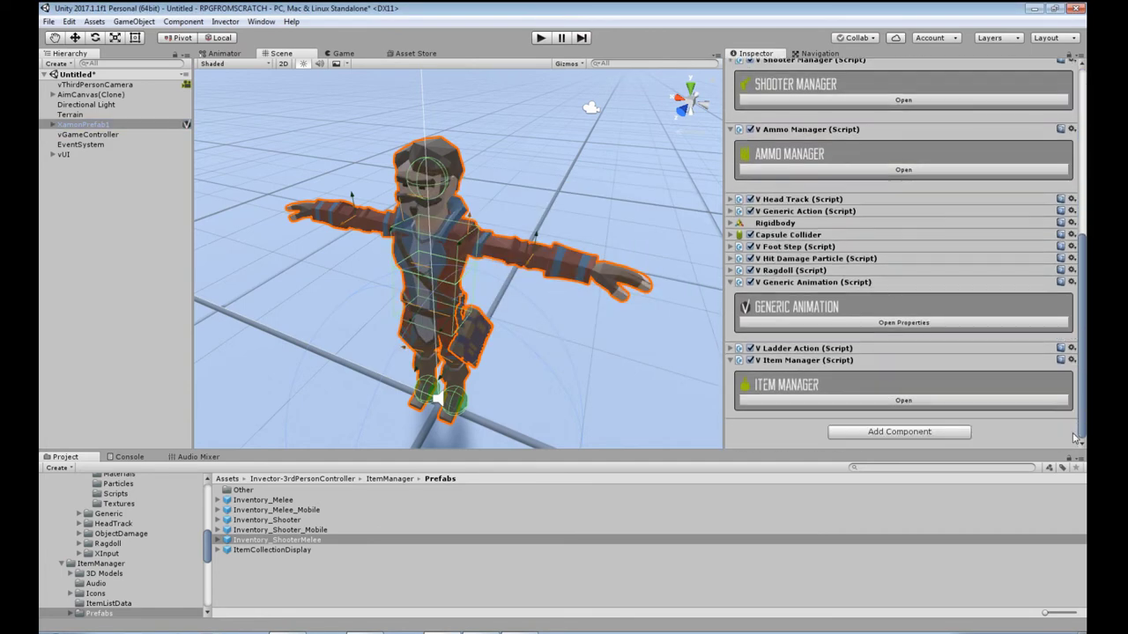
left_click(825, 400)
scroll(841, 394, "down", 5)
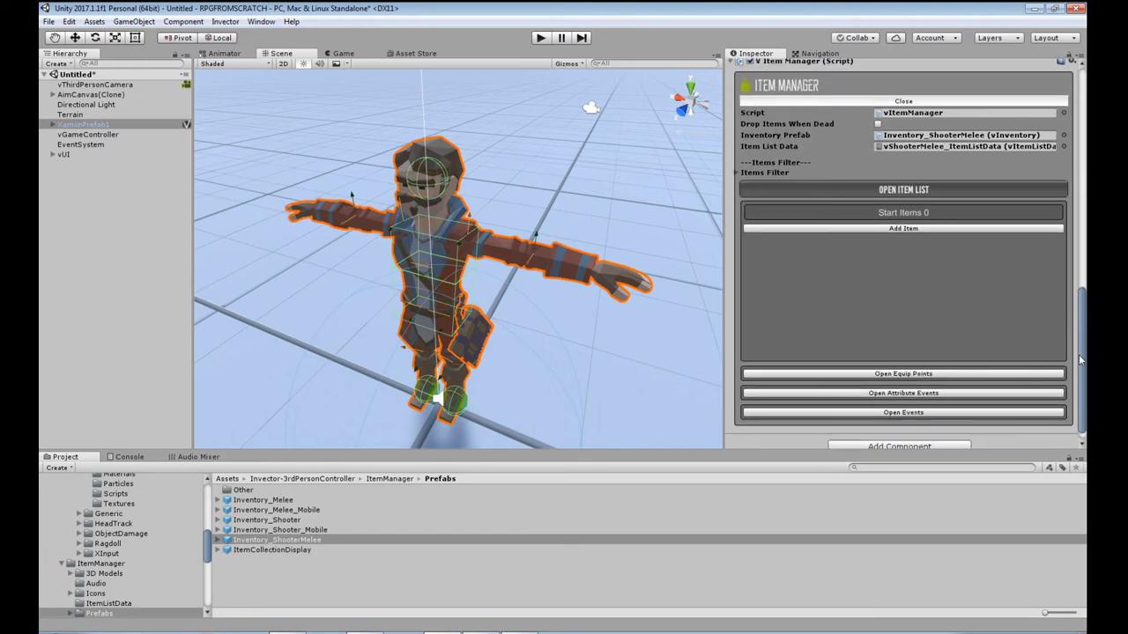
left_click_drag(1083, 344, 1048, 84)
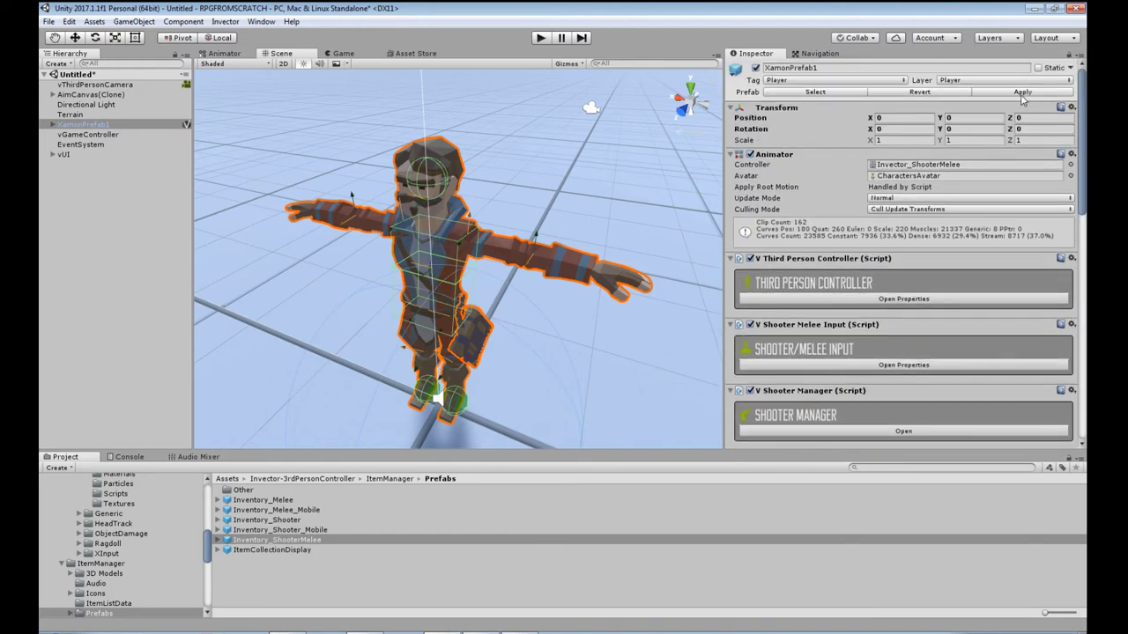
left_click_drag(1082, 141, 1082, 379)
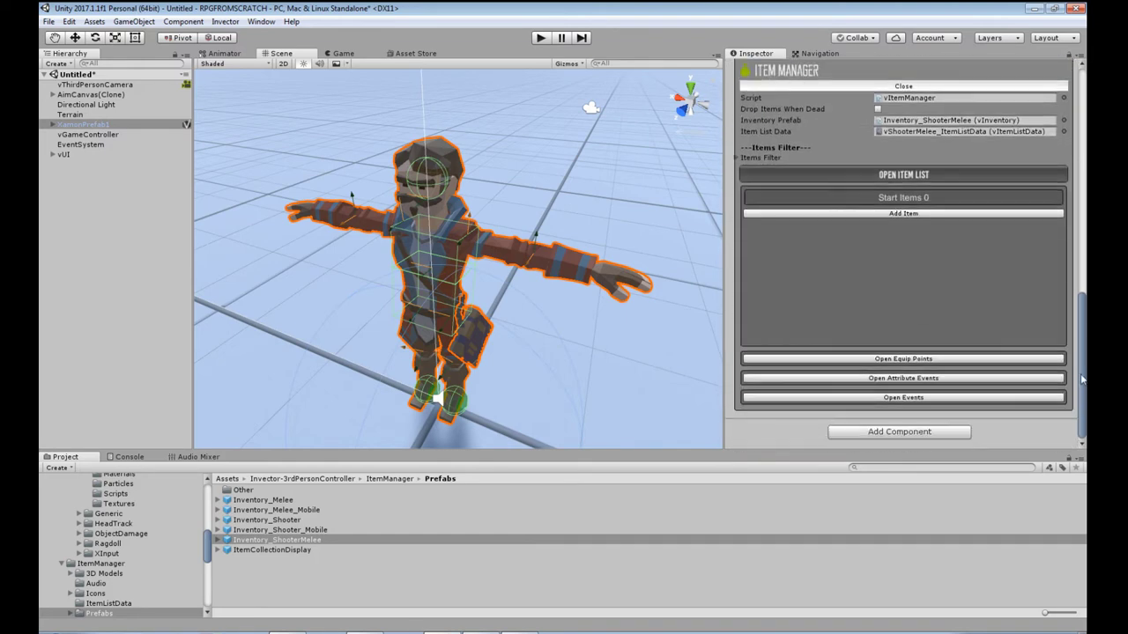
scroll(898, 286, "up", 3)
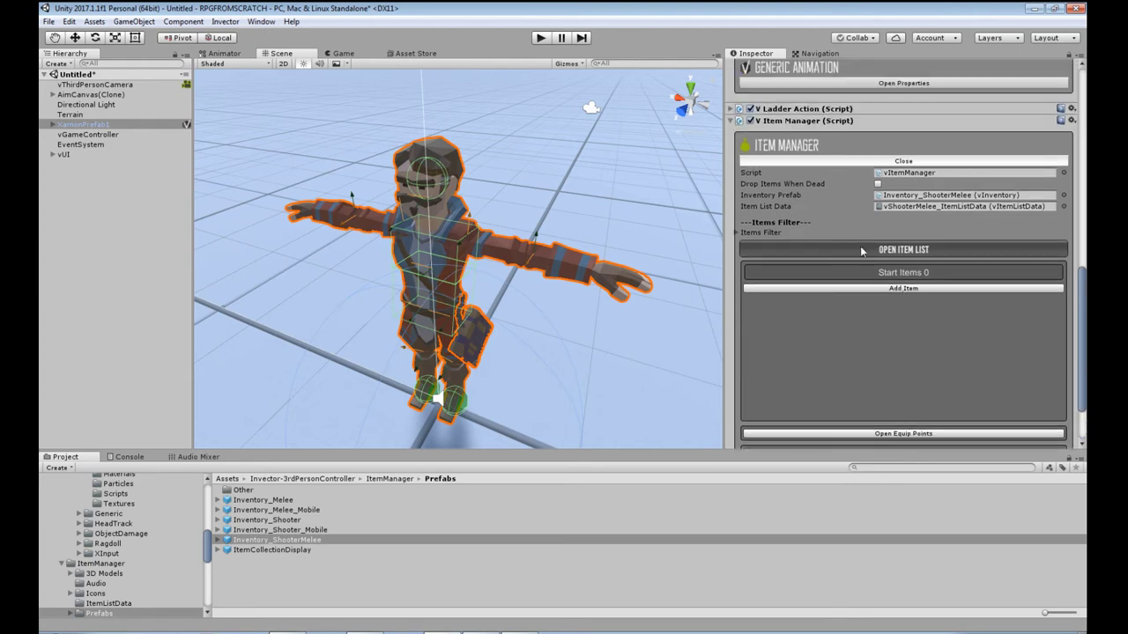
Expand the Item Manager's Items Filter and set its size to 5
left_click(736, 232)
key("Tab")
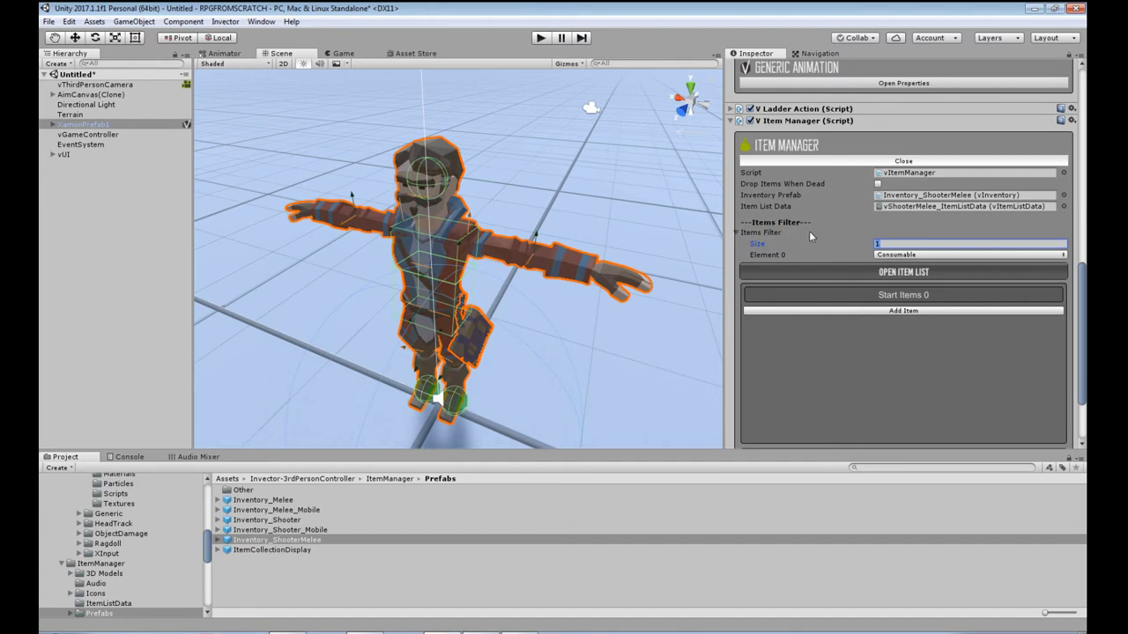
type("5")
key("Return")
Set Items Filter elements 1 to 4 to Melee Weapon, Shooter, Ammo and Currency
left_click(919, 266)
left_click(919, 295)
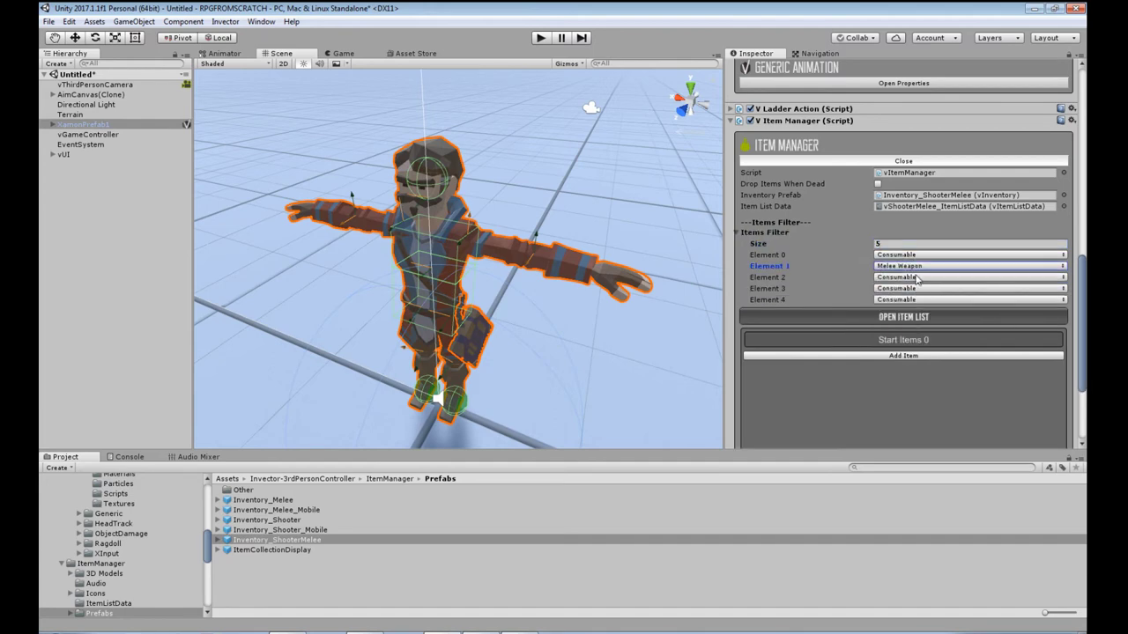
left_click(916, 276)
left_click(916, 324)
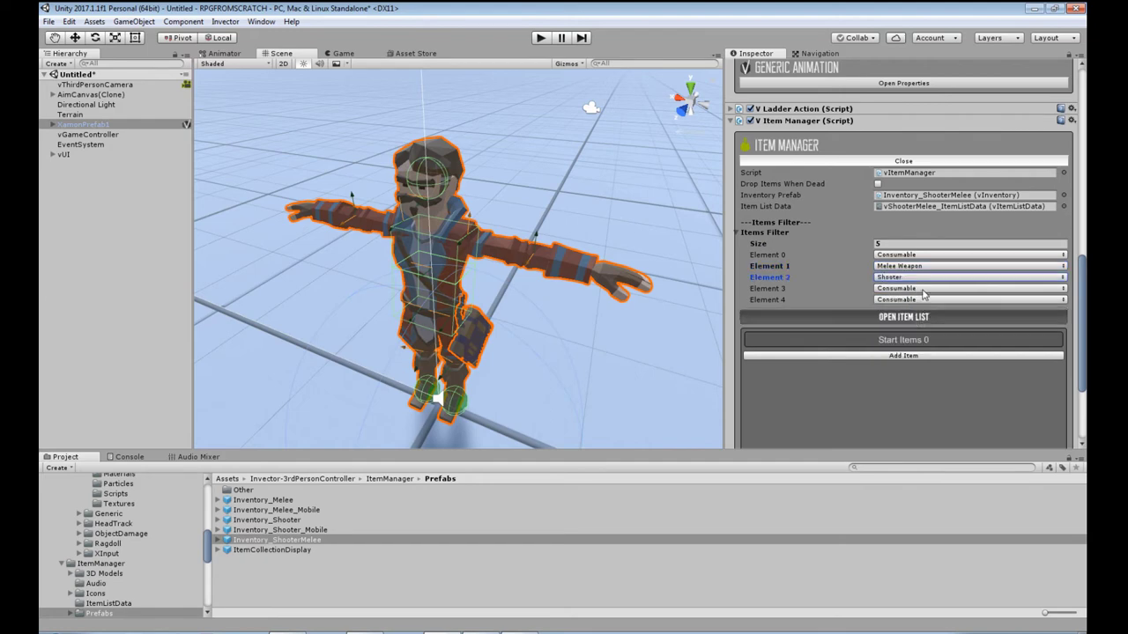
left_click(922, 289)
left_click(912, 343)
left_click(921, 300)
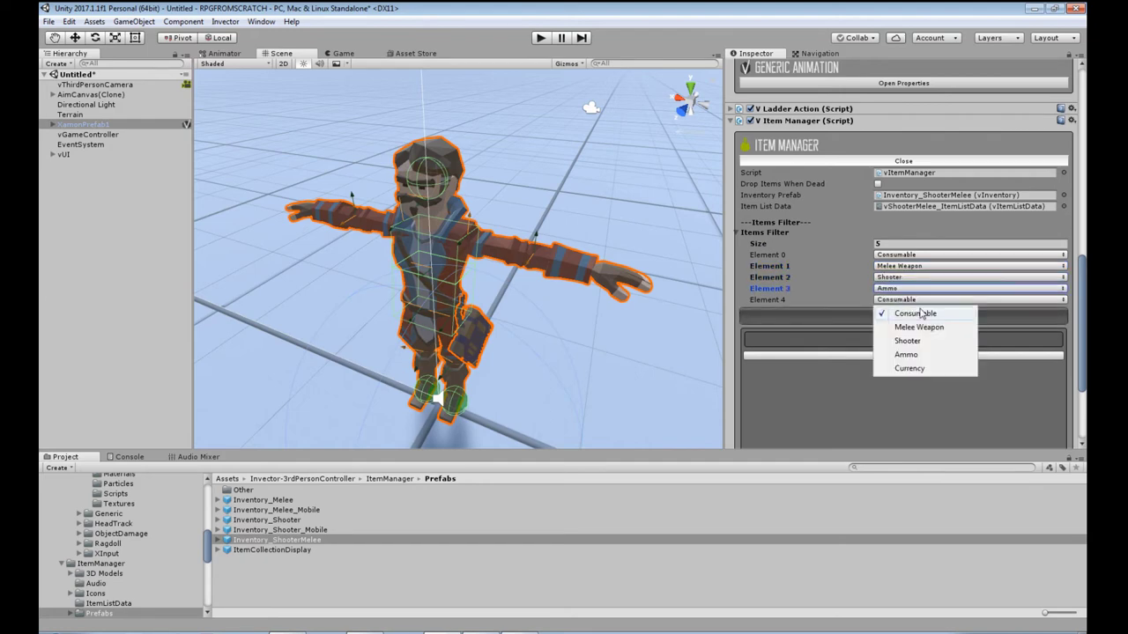
left_click(934, 371)
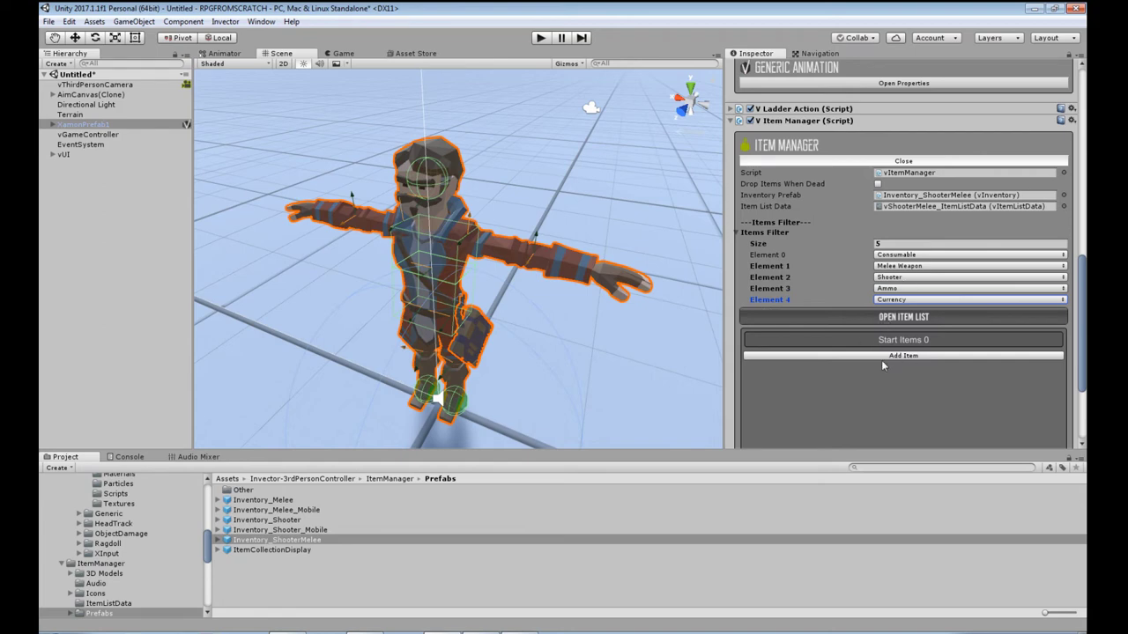
Look through the items that can be added as start items in the Item Manager, without adding any
scroll(883, 365, "down", 3)
left_click(932, 215)
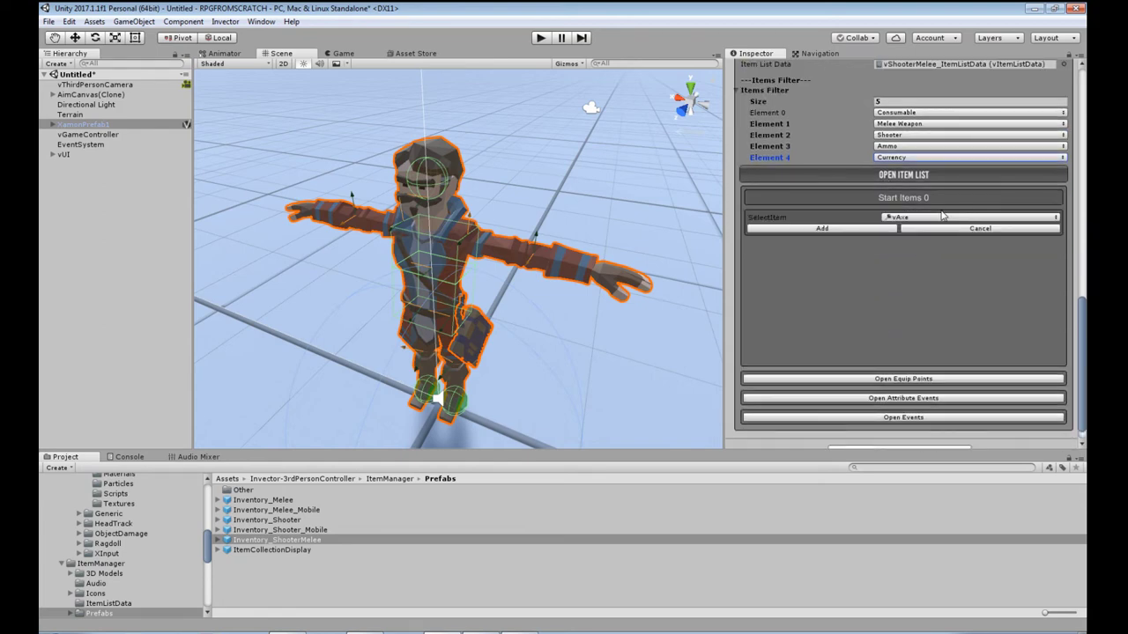
left_click(941, 218)
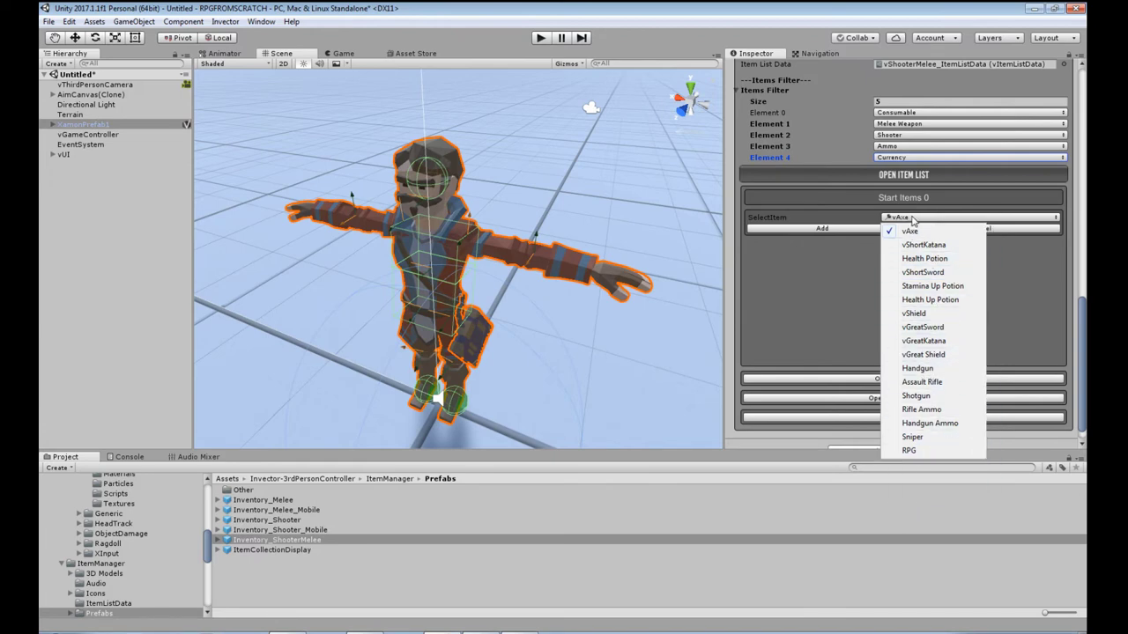
left_click(848, 198)
left_click(979, 228)
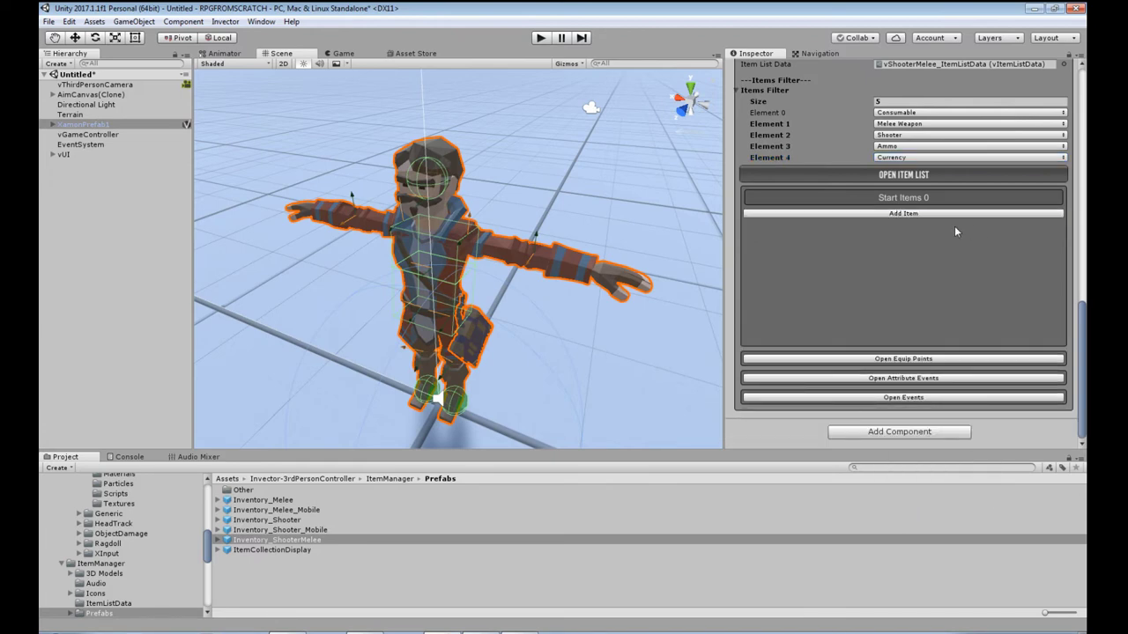
Examine the LeftArm and RightArm equip points of the Item Manager, including their handlers and instantiate events
left_click(876, 360)
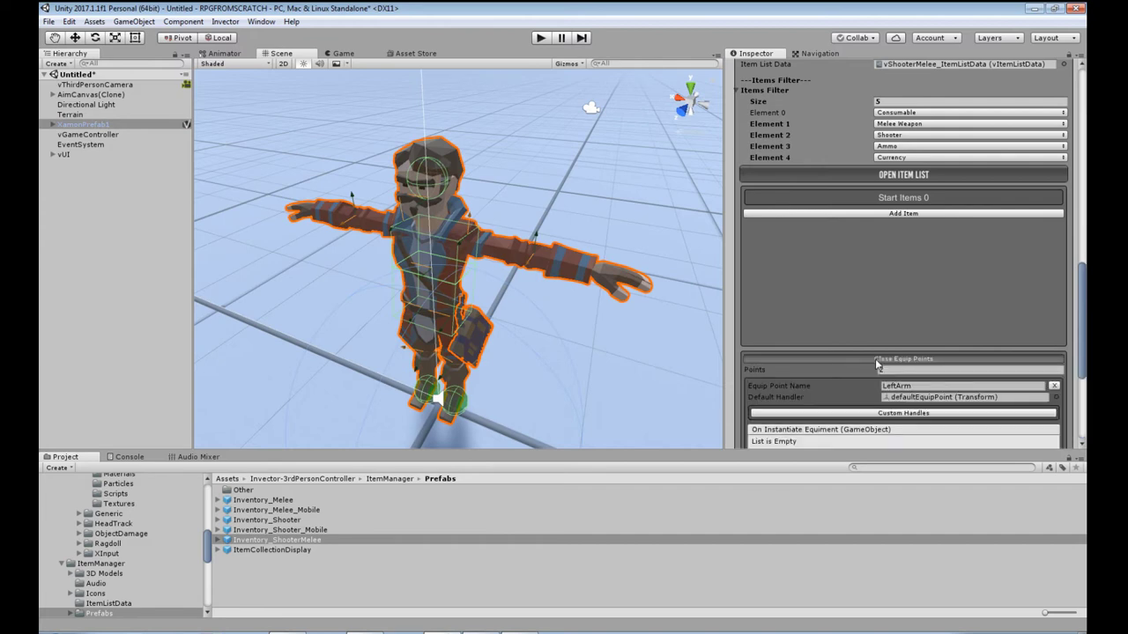
scroll(875, 358, "down", 3)
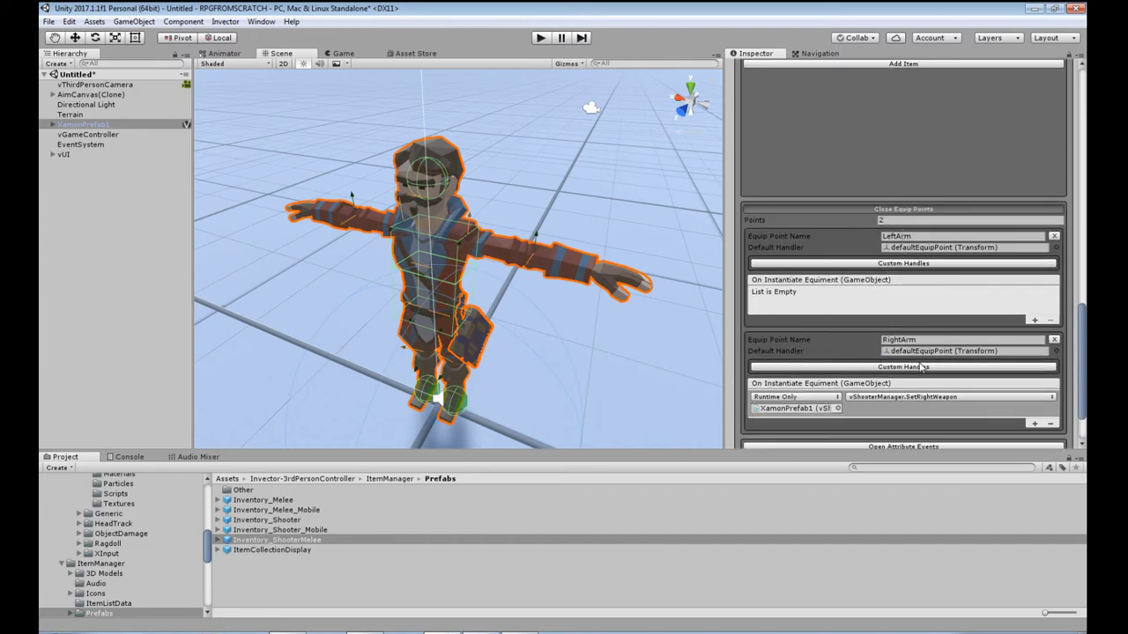
scroll(922, 366, "down", 2)
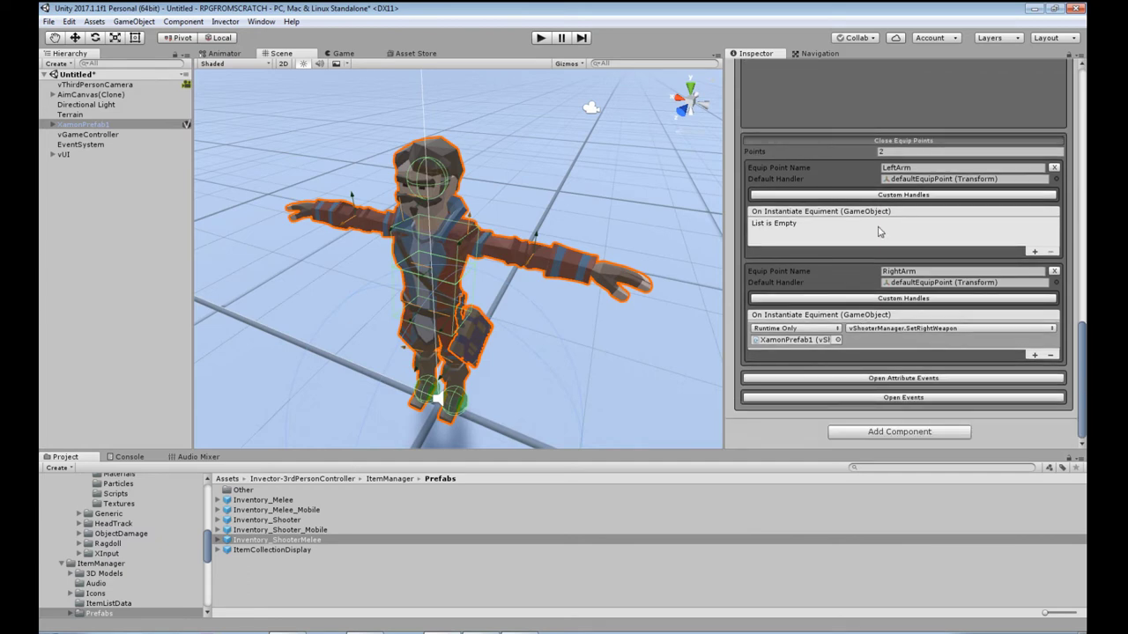
left_click(907, 140)
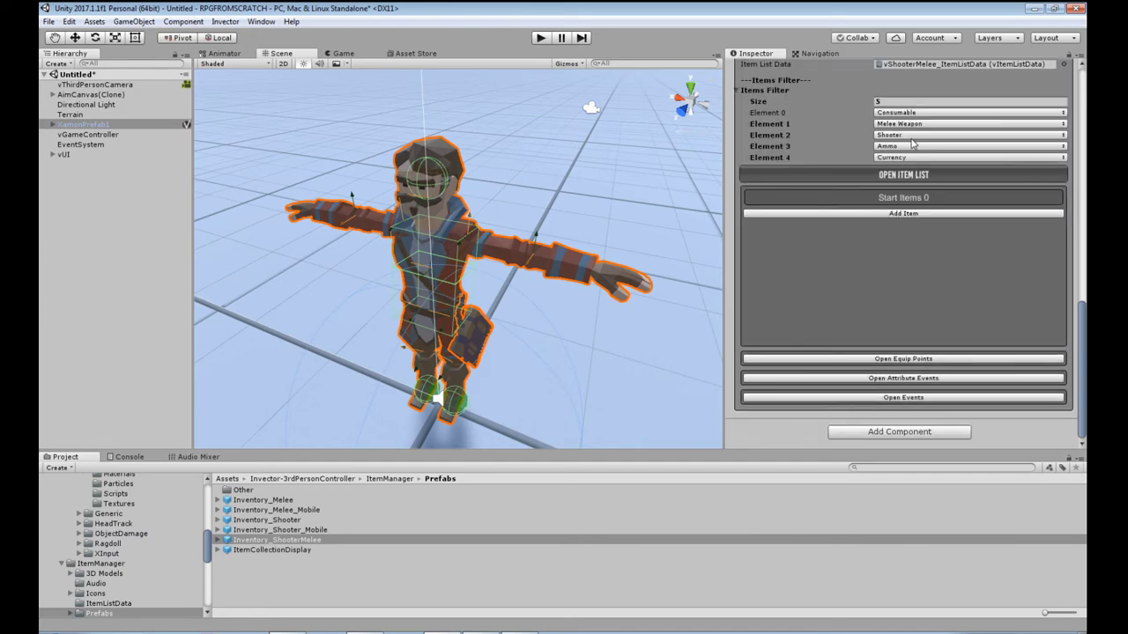
Examine the Item Manager's attribute events, as well as its general events for adding, using, dropping and equipping items
left_click(893, 379)
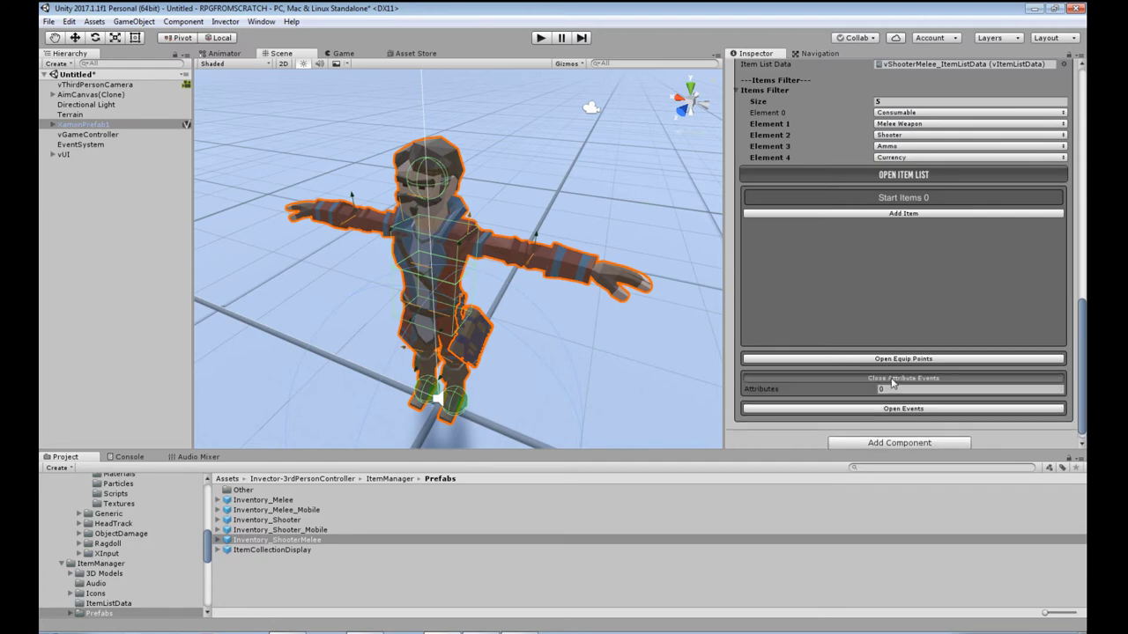
left_click(893, 378)
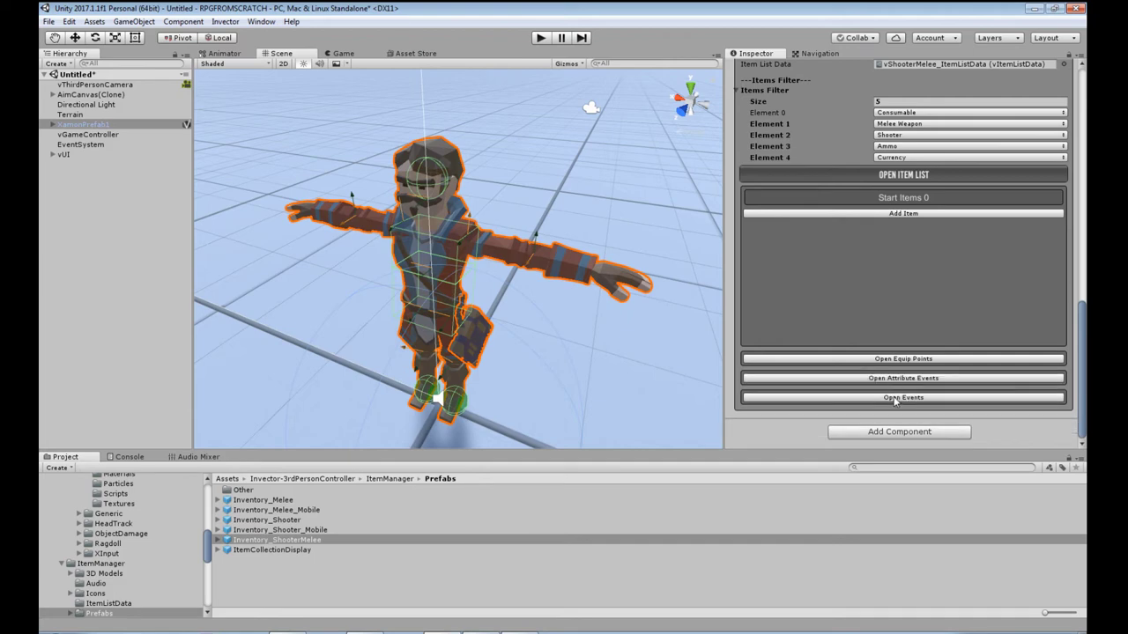
left_click(894, 399)
scroll(894, 402, "down", 3)
scroll(894, 402, "down", 6)
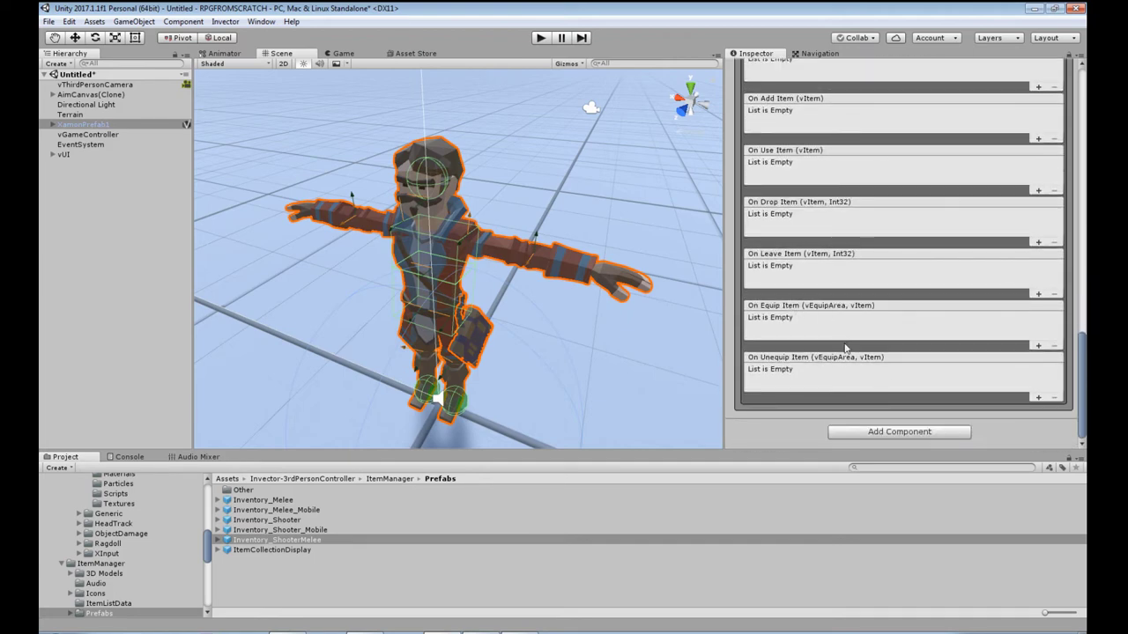
Close the Item Manager's events section and collapse the V Item Manager component of the character
scroll(886, 339, "up", 3)
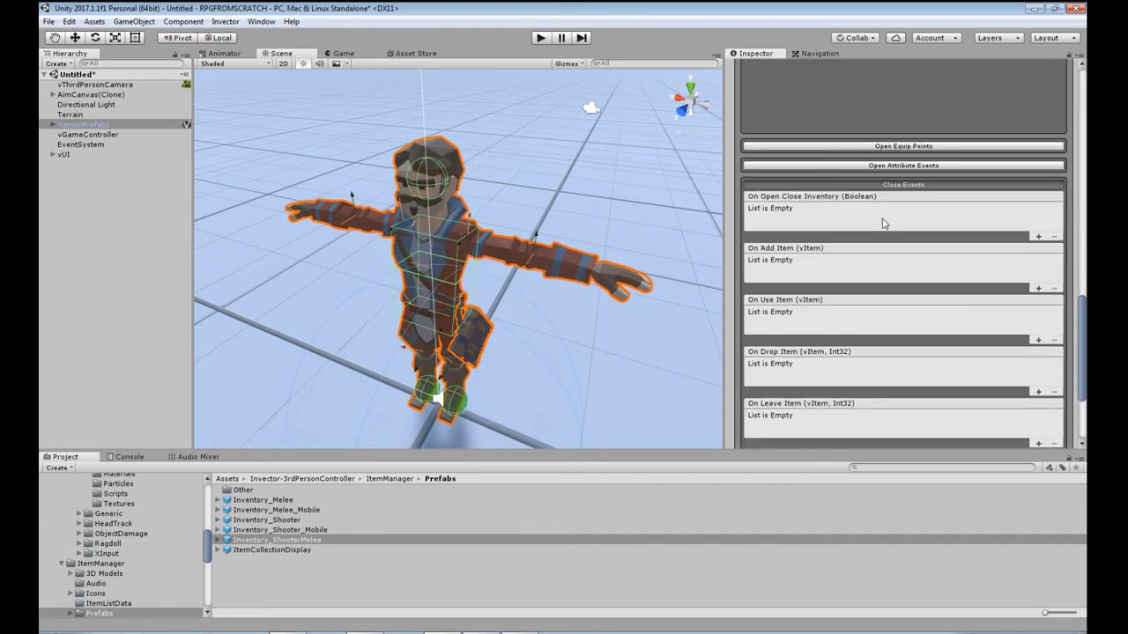
left_click(912, 190)
scroll(865, 212, "up", 5)
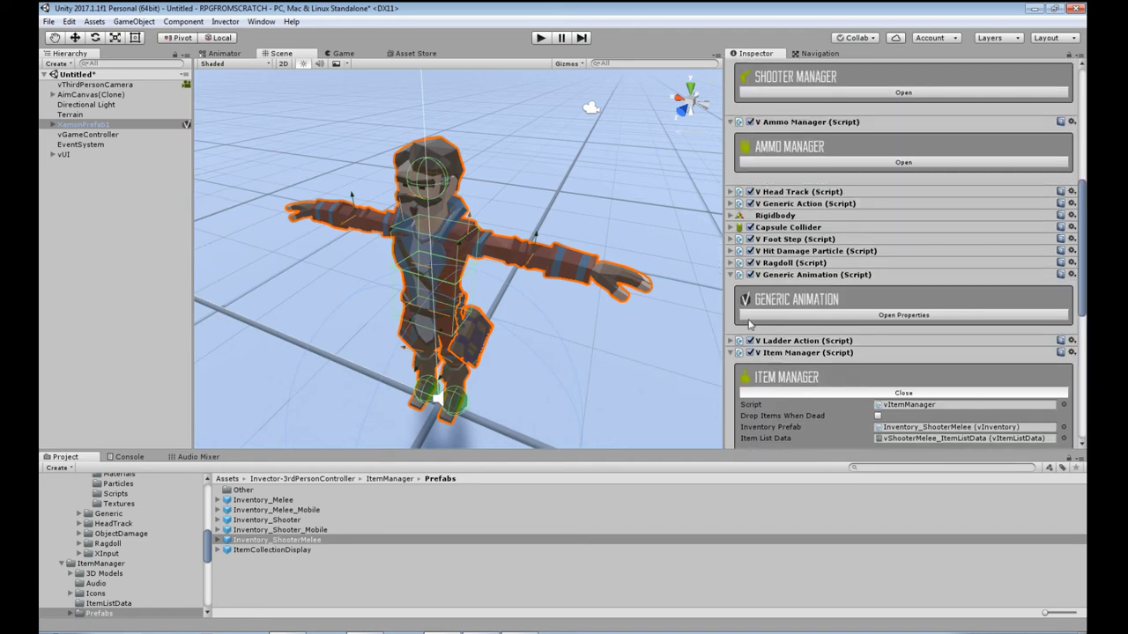
left_click(730, 355)
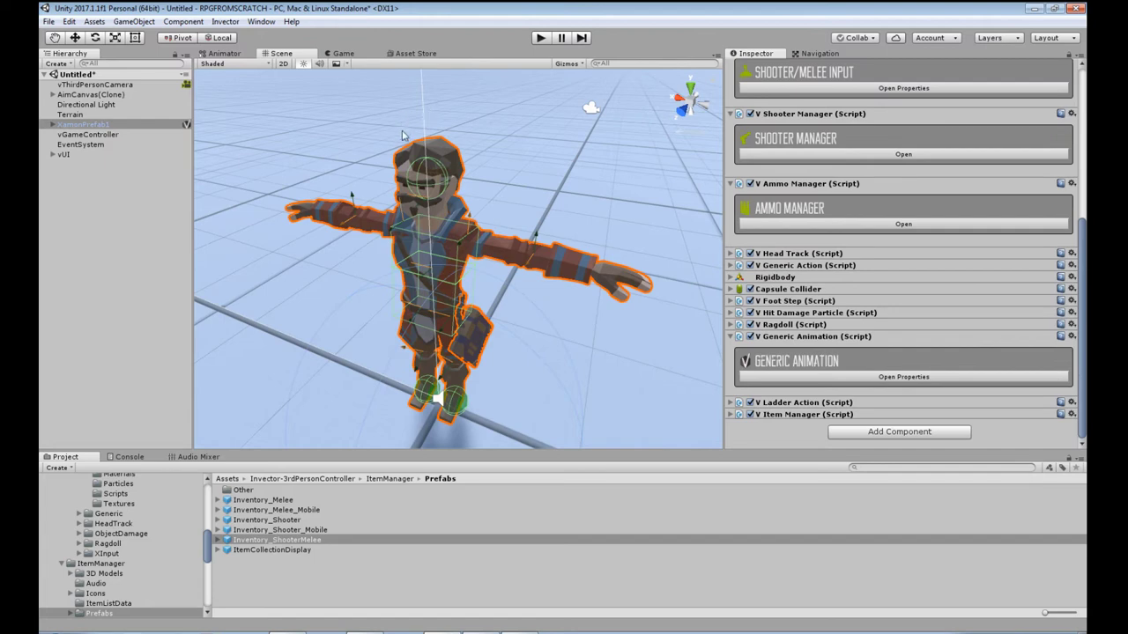
Add Invector's MeleeManager component from the Melee Combat components to the selected character
left_click(226, 21)
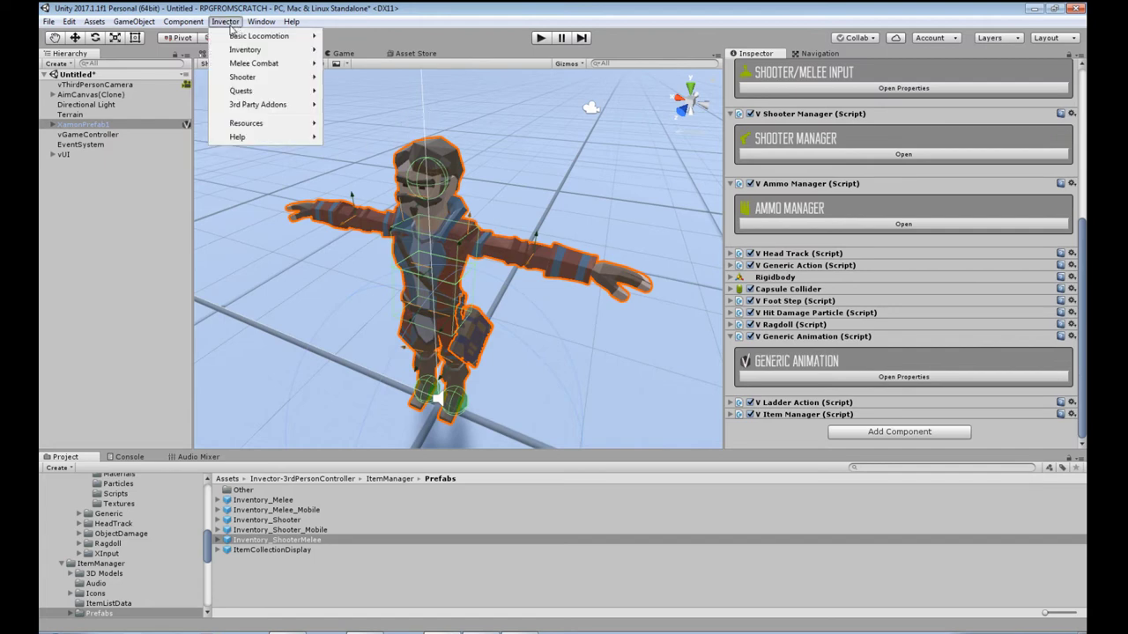
mouse_move(255, 49)
mouse_move(379, 64)
mouse_move(274, 70)
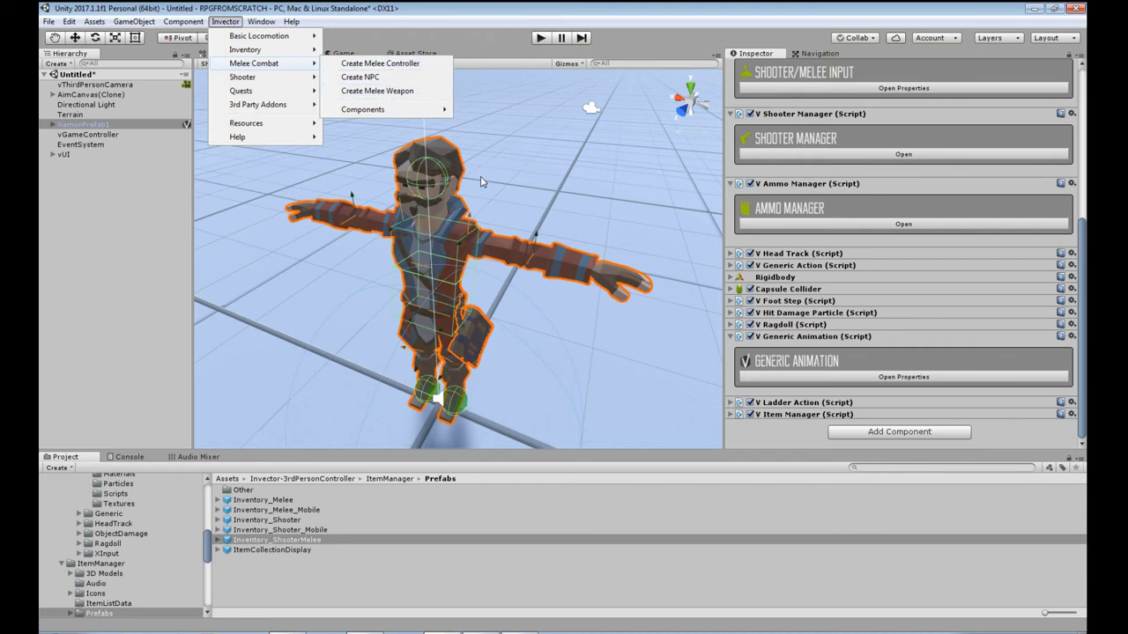
mouse_move(383, 115)
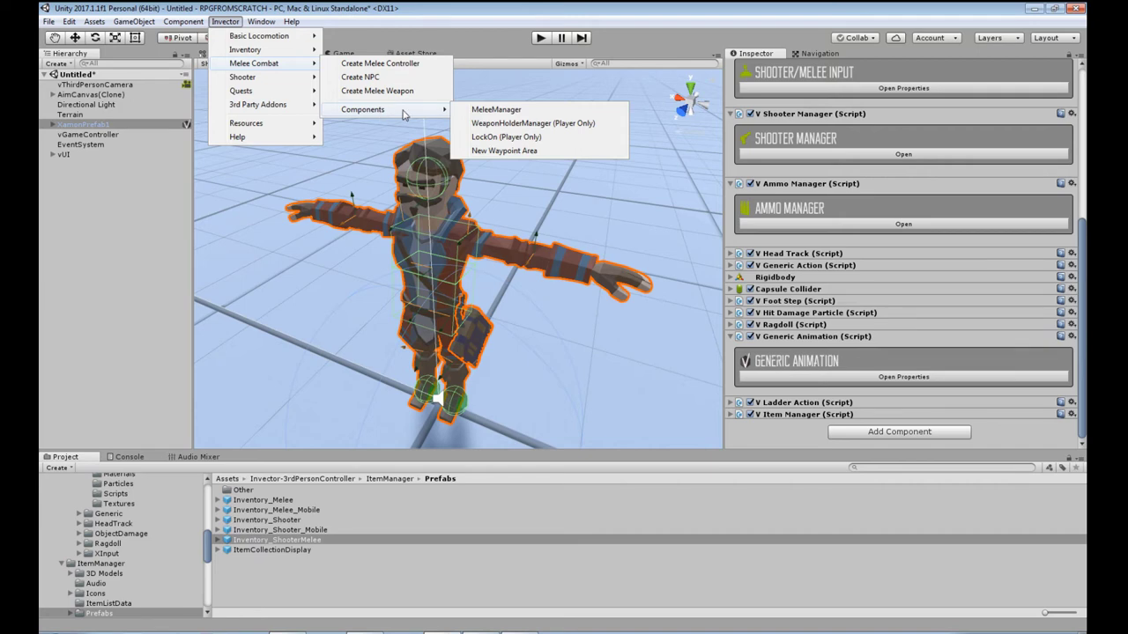
left_click(496, 110)
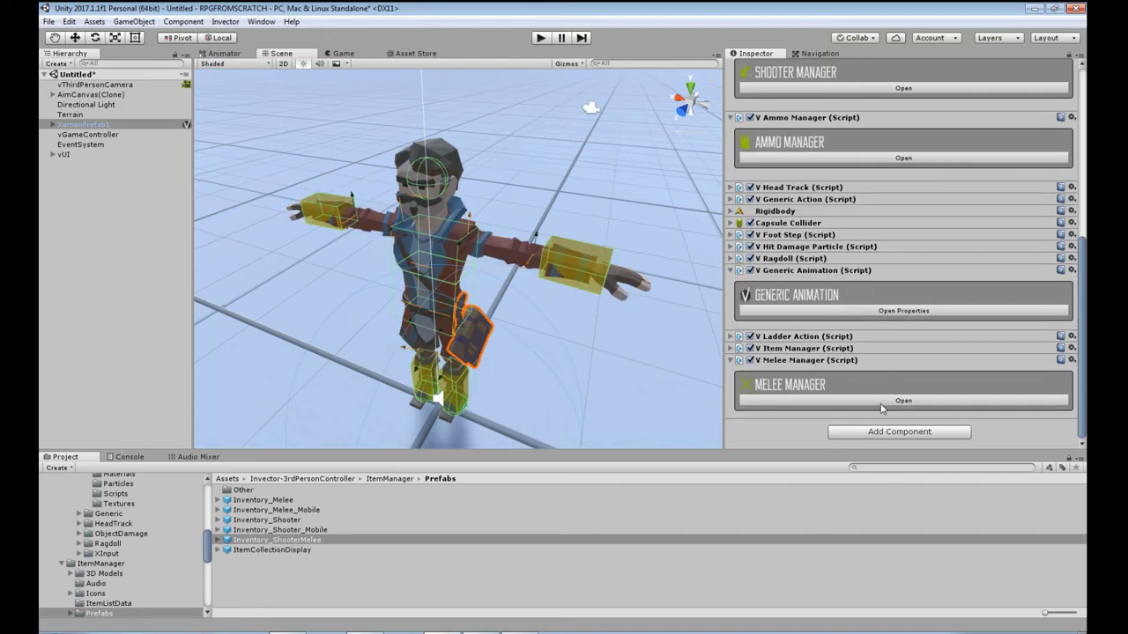
Open the Melee Manager's settings and look over its body members, Hit Properties and weapon slots
left_click(881, 401)
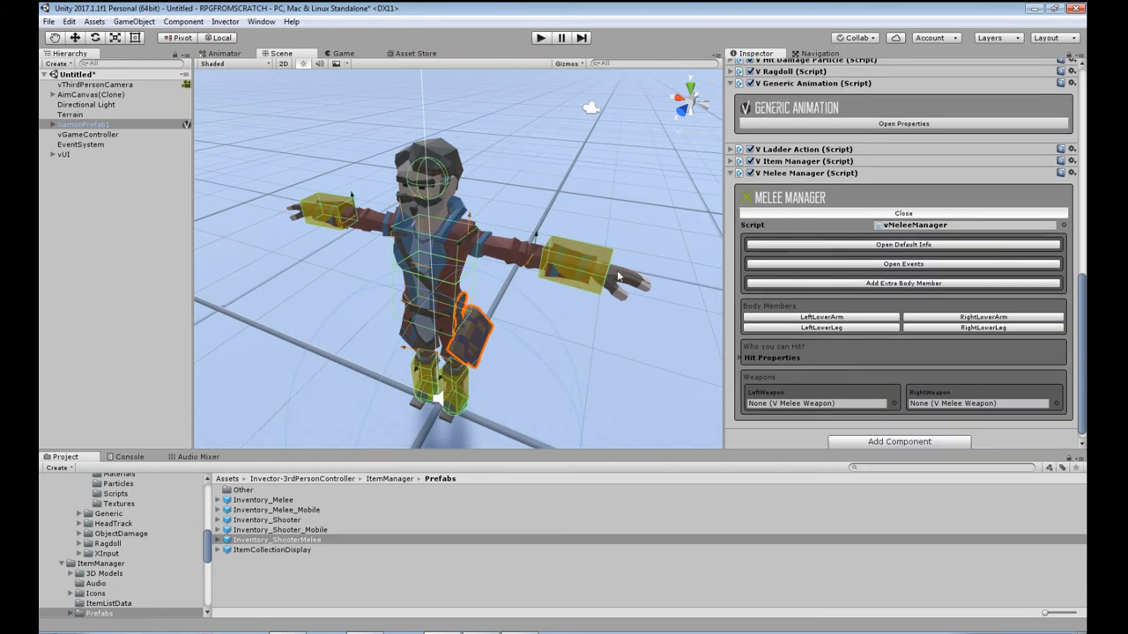
left_click(739, 359)
left_click(738, 360)
scroll(871, 385, "down", 1)
scroll(784, 166, "up", 2)
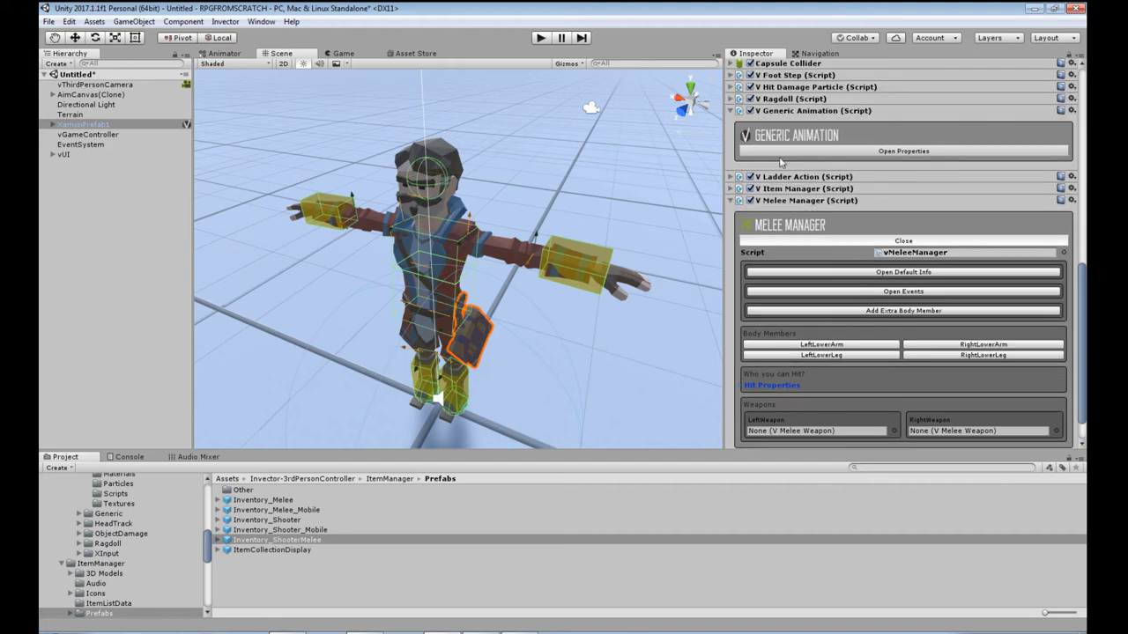
scroll(824, 308, "down", 2)
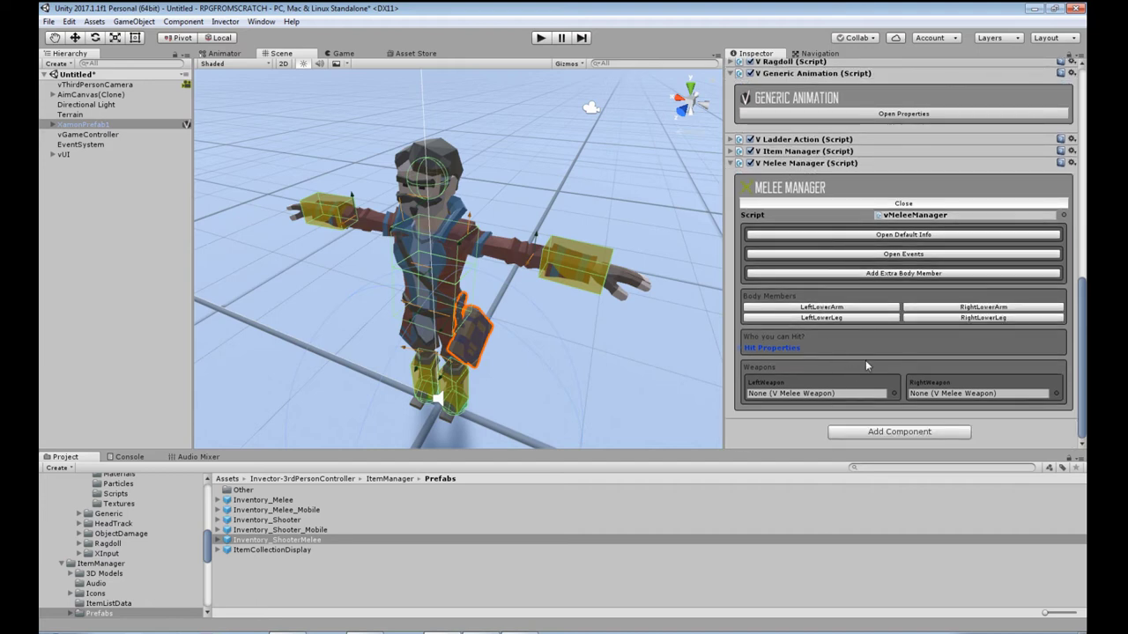
Start play mode and test the character's movement, weak melee attacks and blocking
left_click(540, 38)
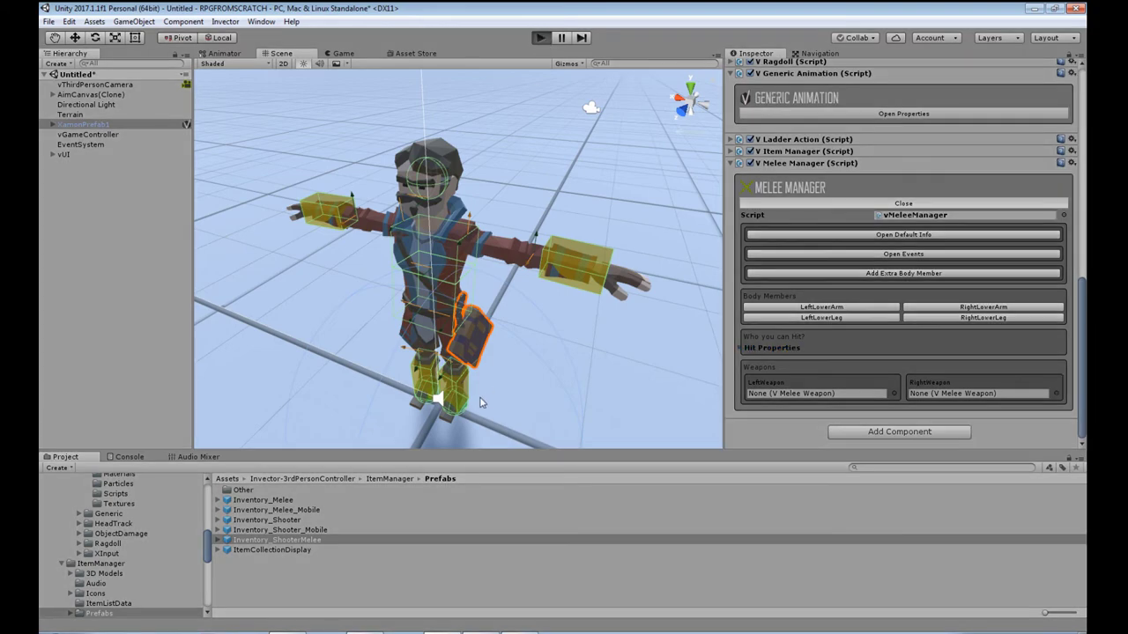
key("w")
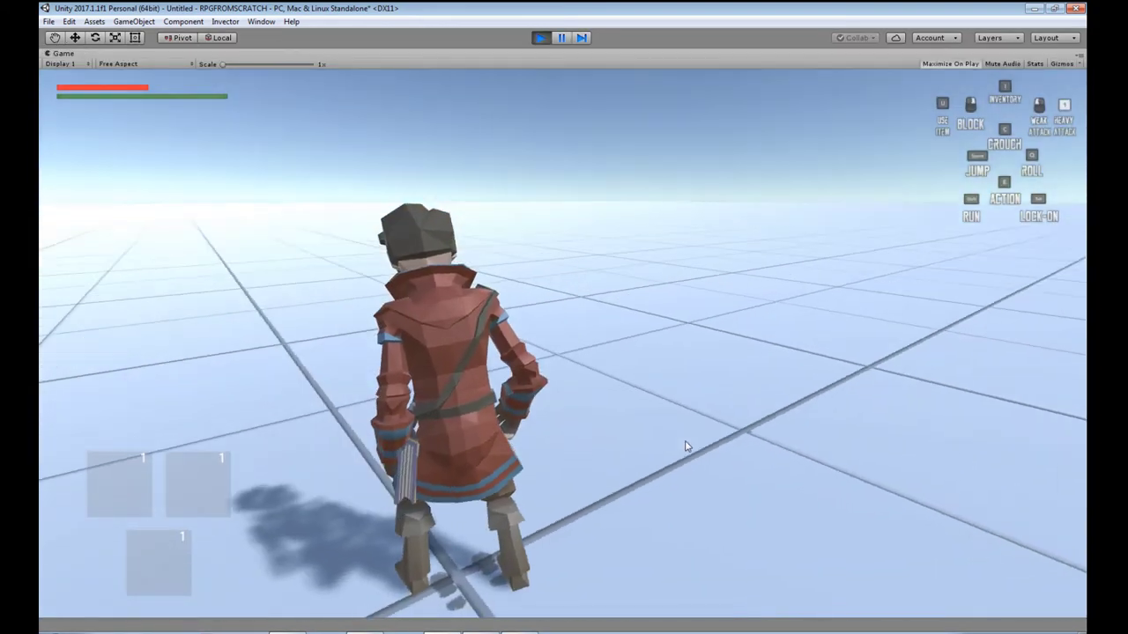
key("s")
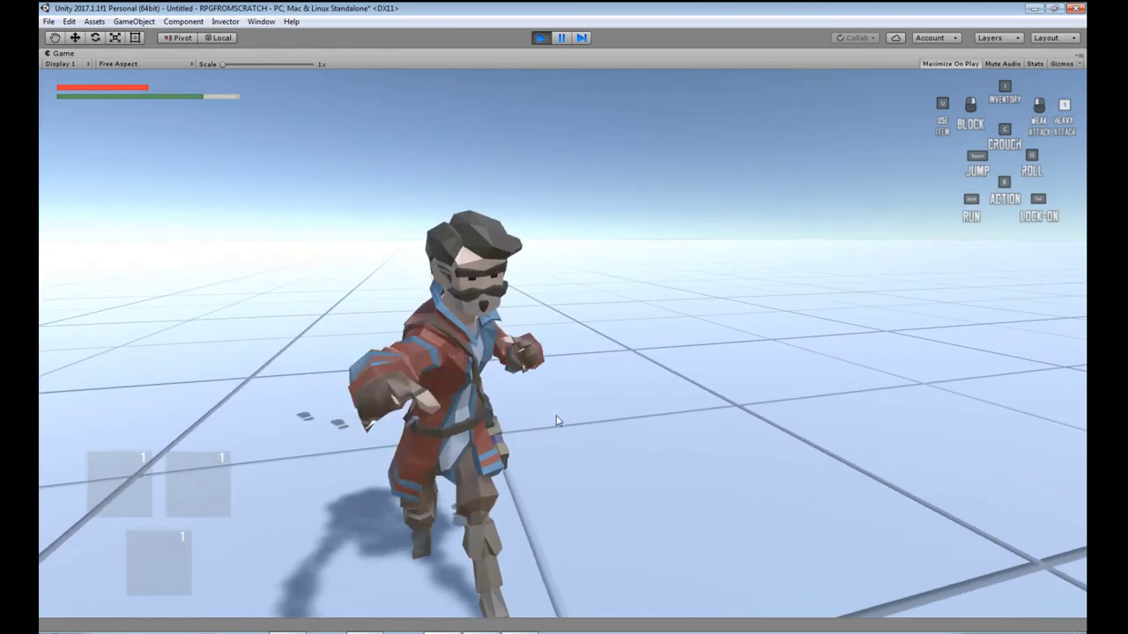
right_click(556, 421)
key("w")
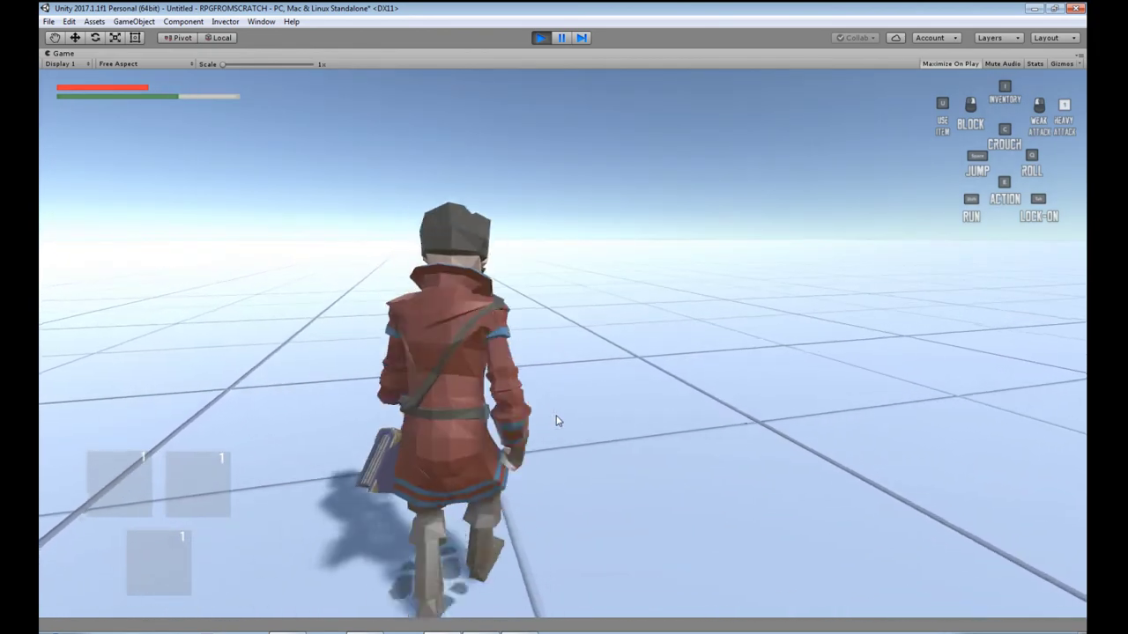
left_click(556, 421)
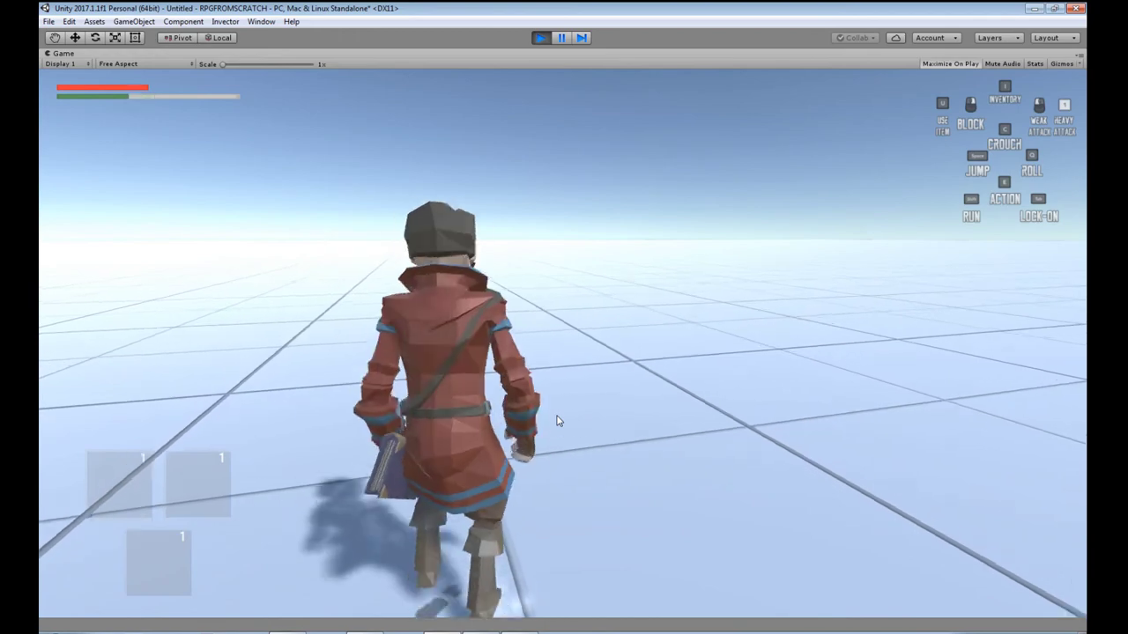
left_click(556, 421)
right_click(556, 421)
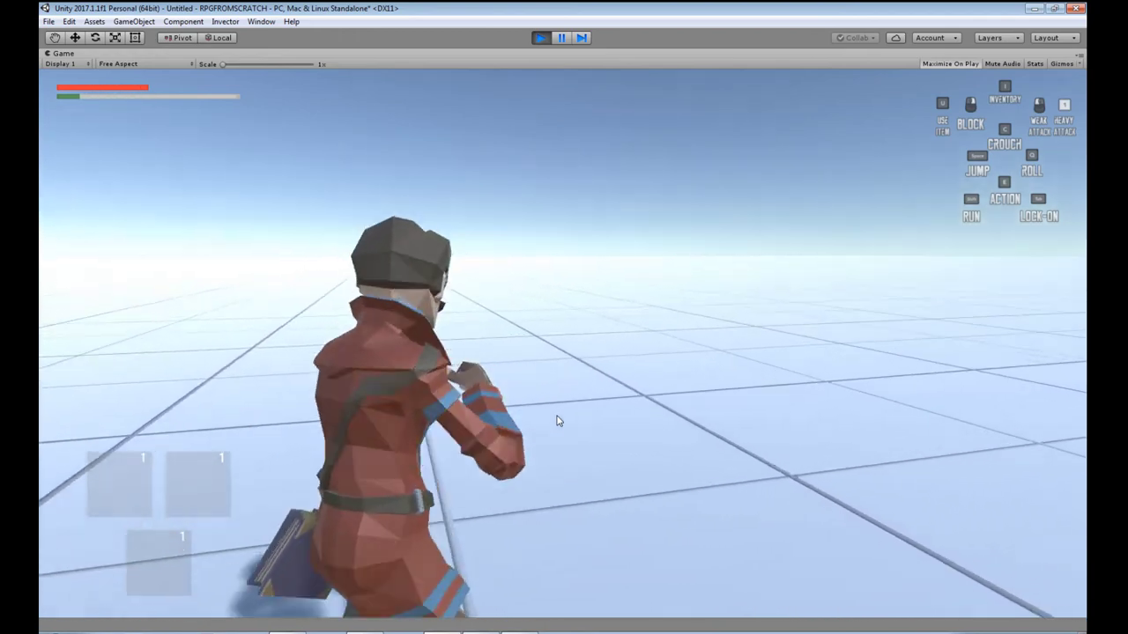
Test crouching and standing up, walk forward, attack again, and turn the character to face the camera
key("c")
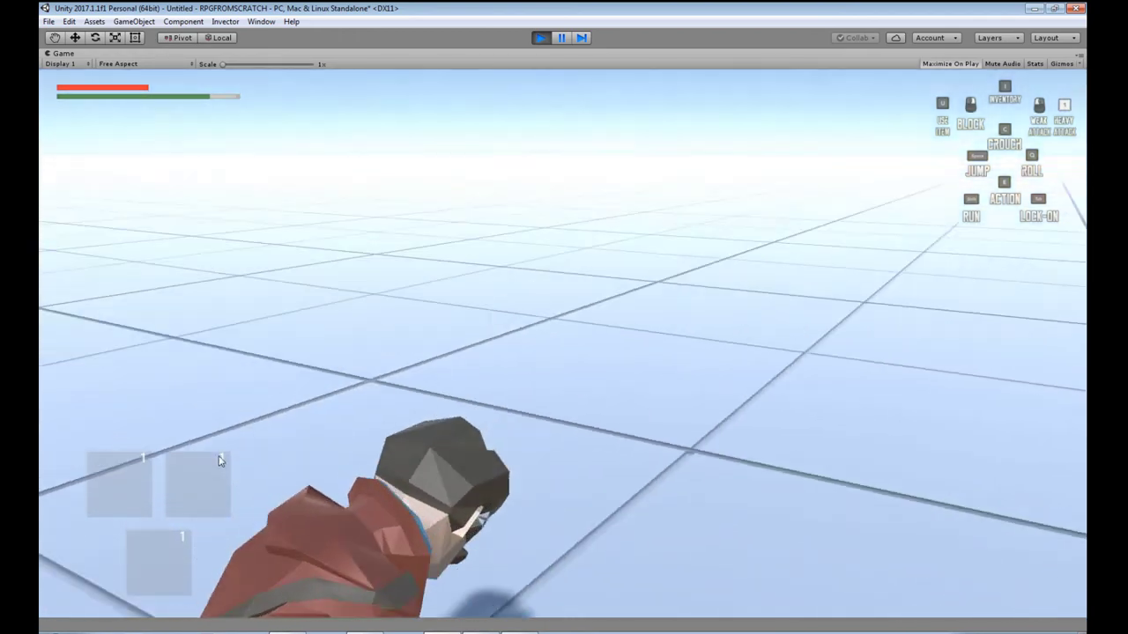
key("c")
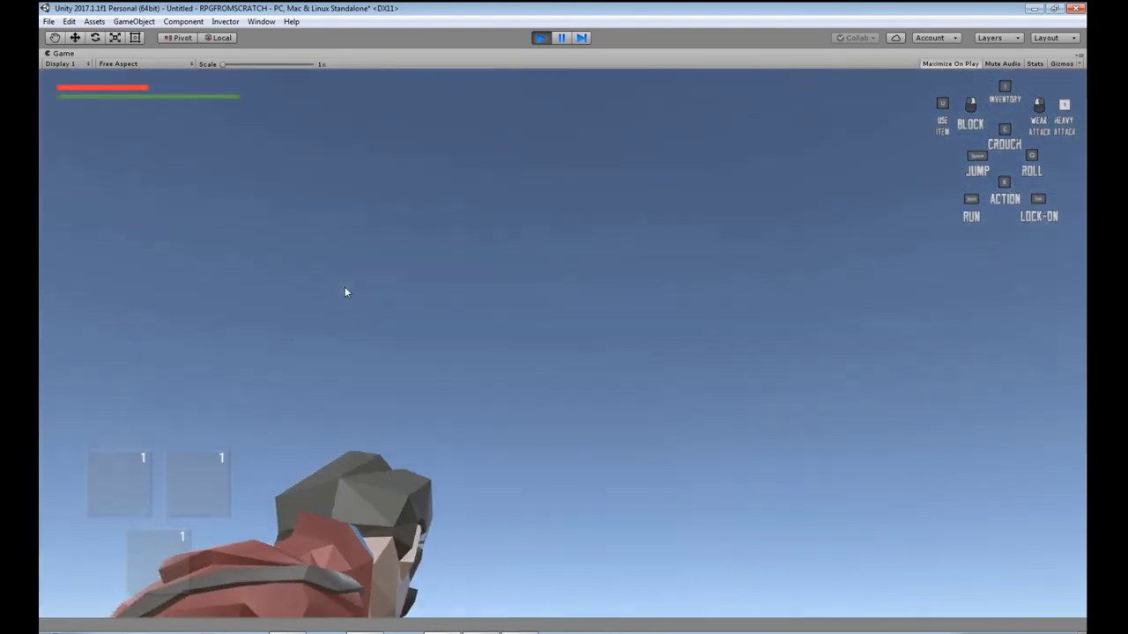
key("w")
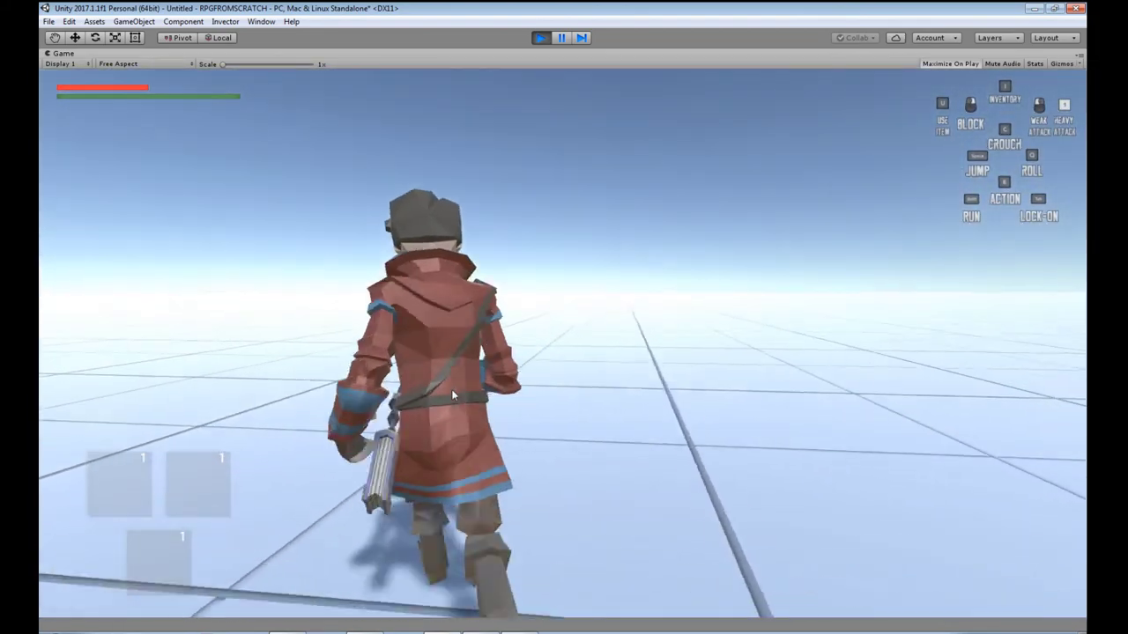
left_click(451, 395)
left_click(451, 395)
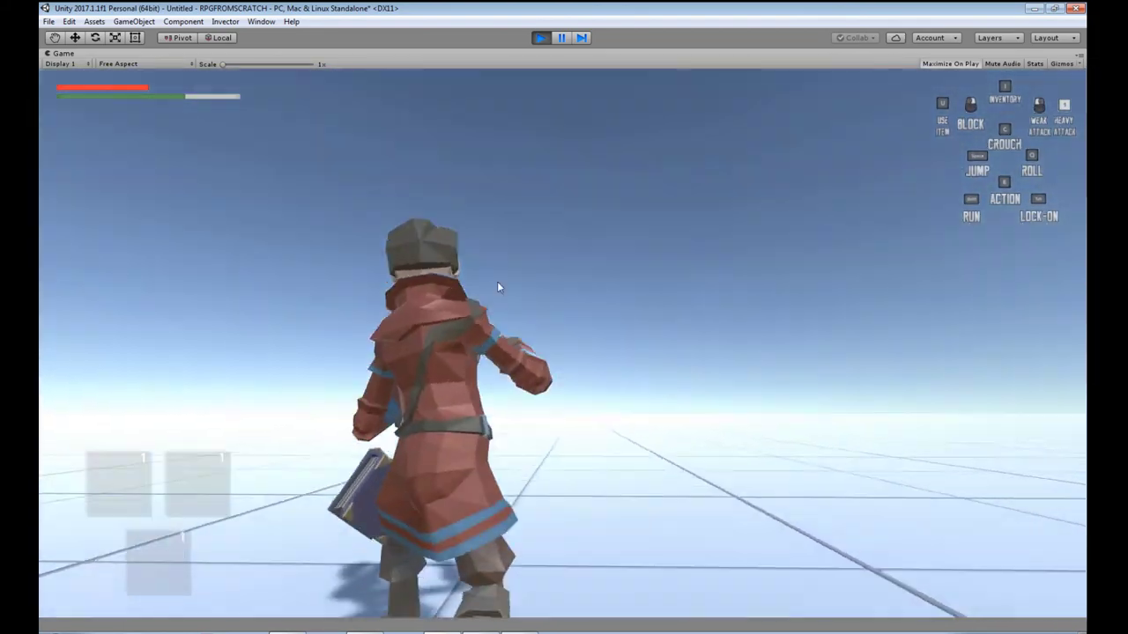
key("s")
Check the Equipments and Items windows of the in-game inventory, close it and stop play mode
key("i")
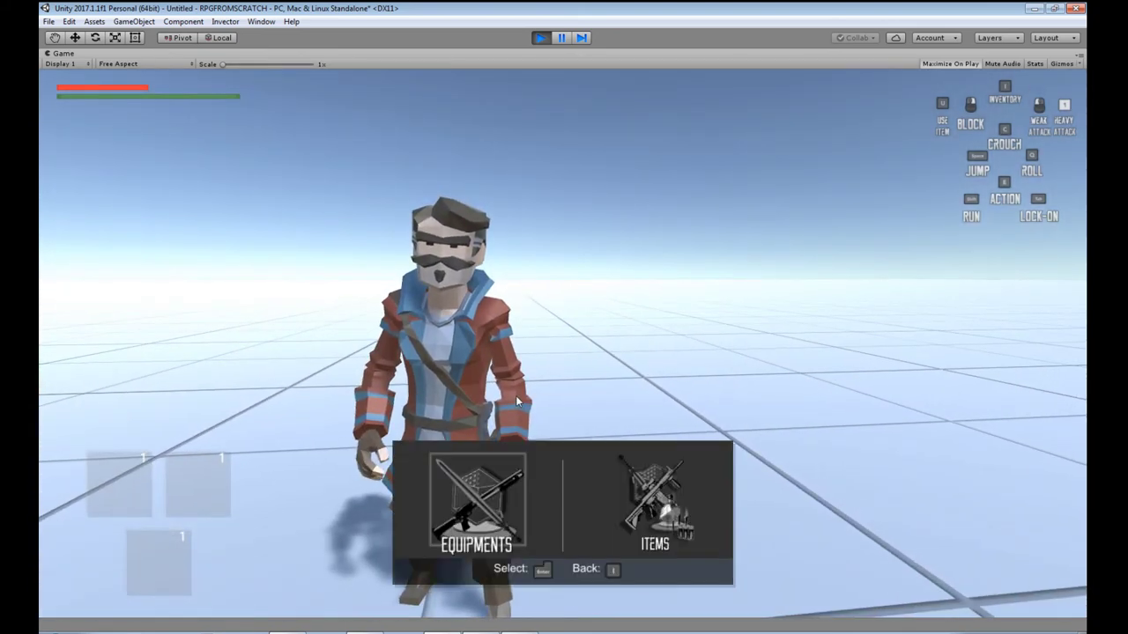
left_click(487, 504)
left_click(475, 294)
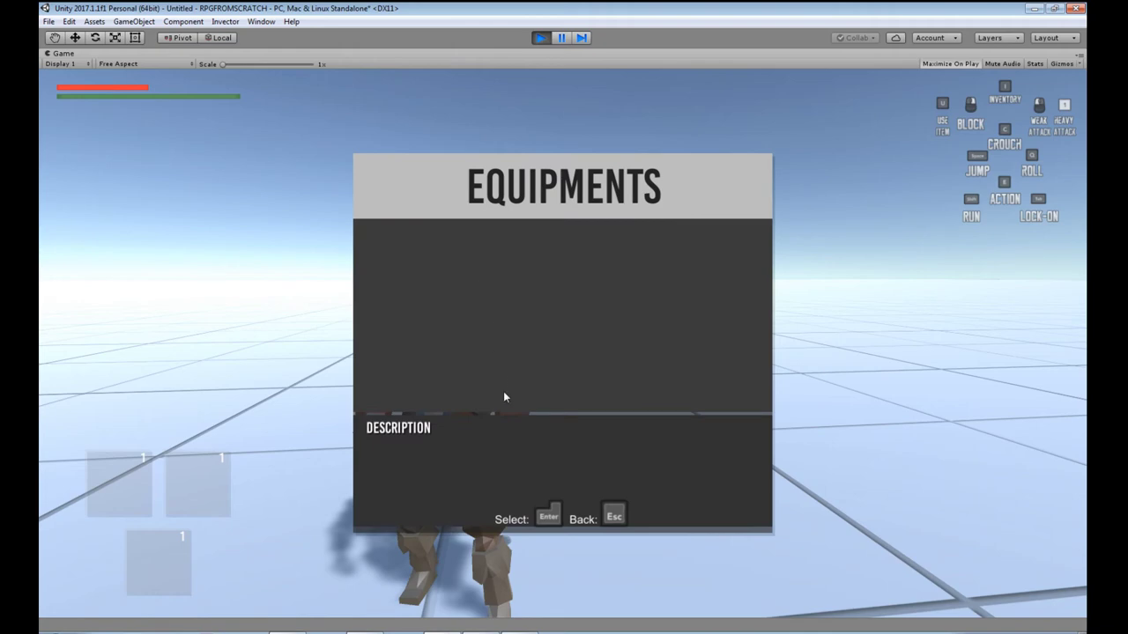
key("Escape")
key("Escape")
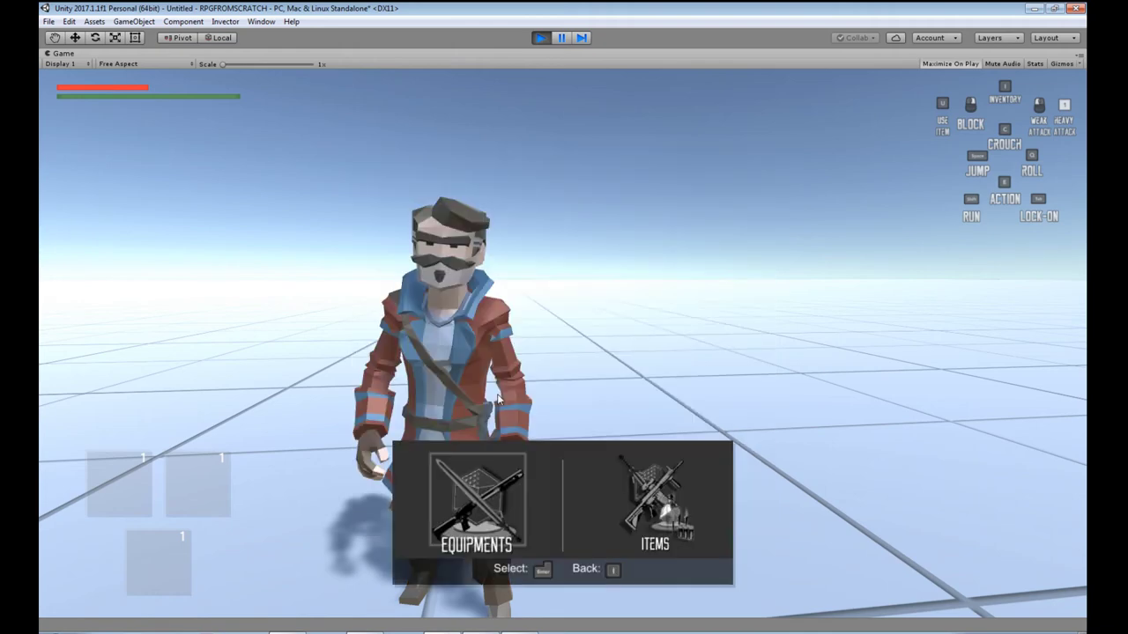
left_click(643, 500)
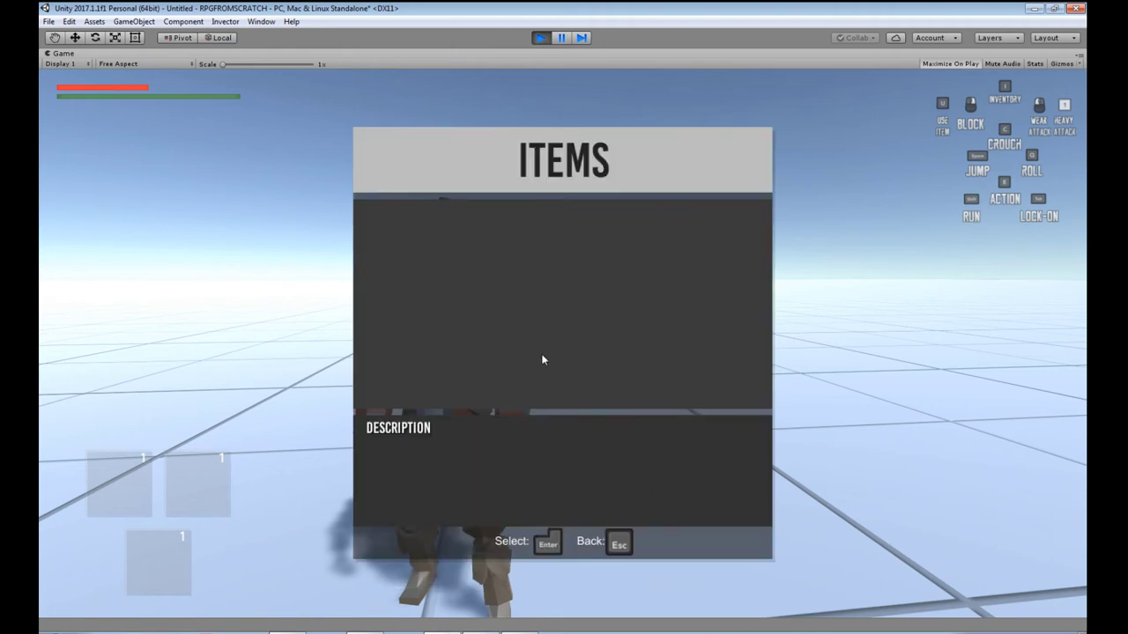
key("Escape")
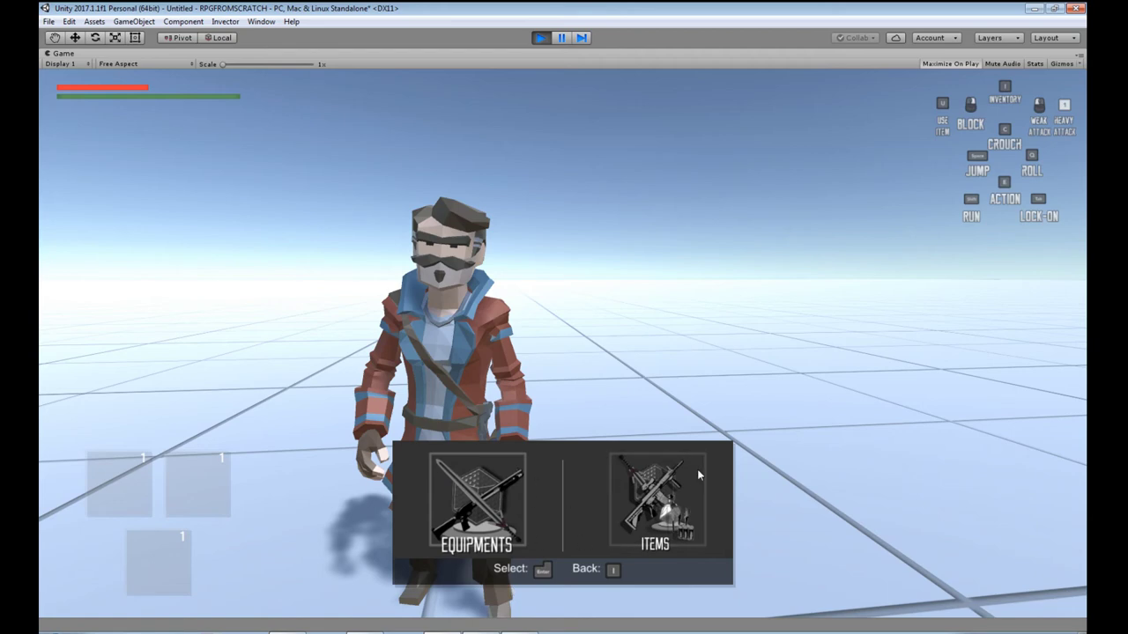
key("i")
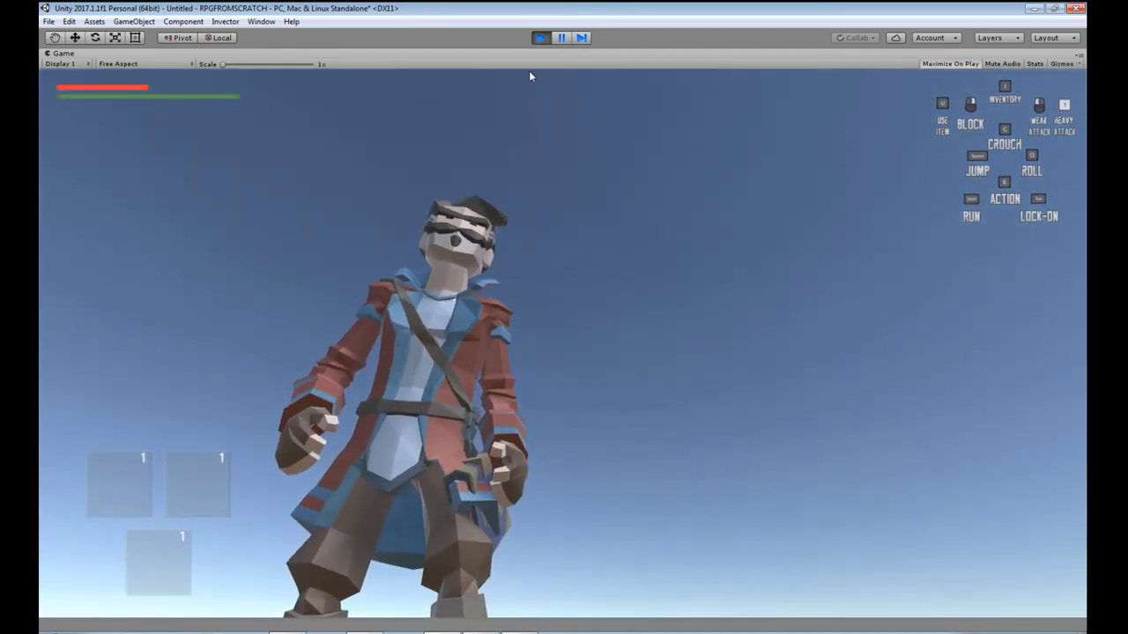
left_click(541, 37)
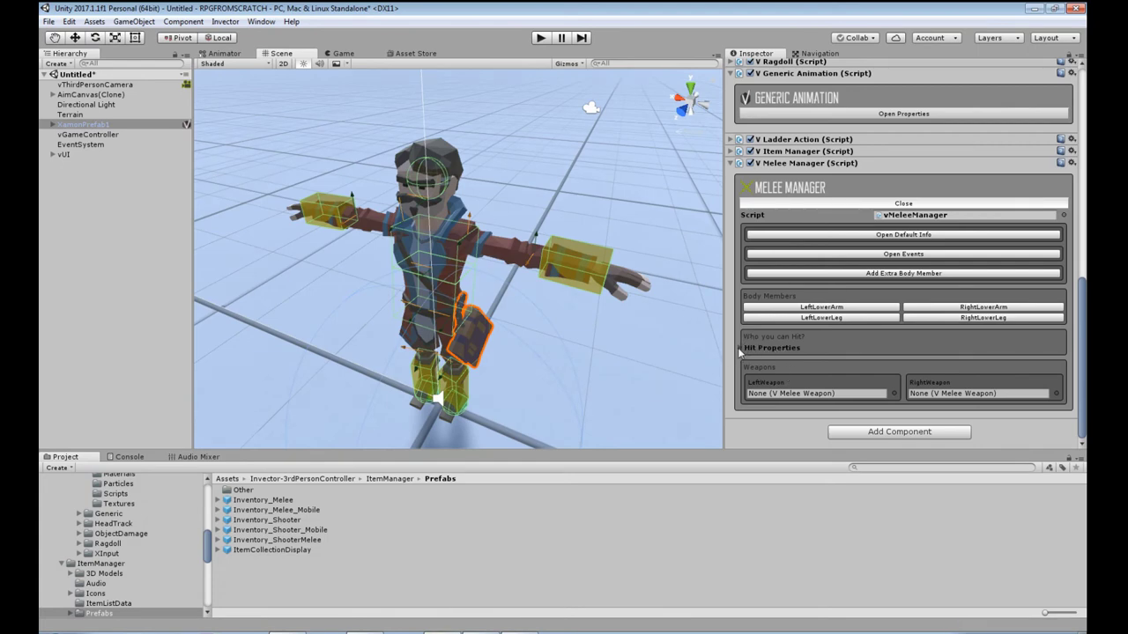
Expand Hit Properties and Hit Damage Tags in the Melee Manager to examine which tags receive damage
left_click(742, 348)
left_click(748, 359)
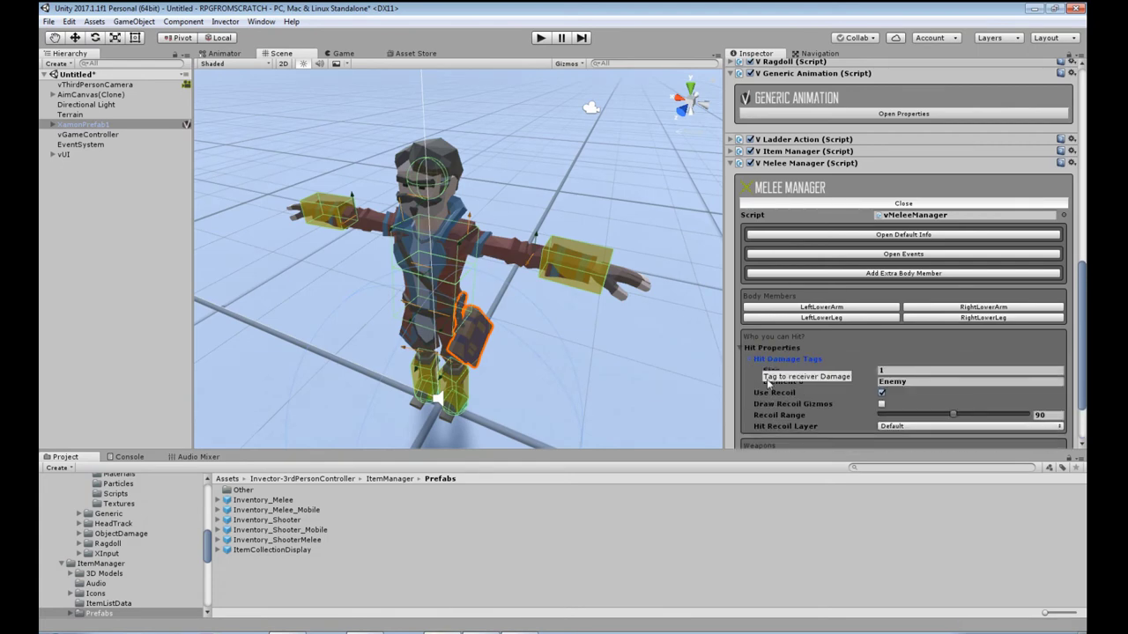
scroll(810, 364, "down", 3)
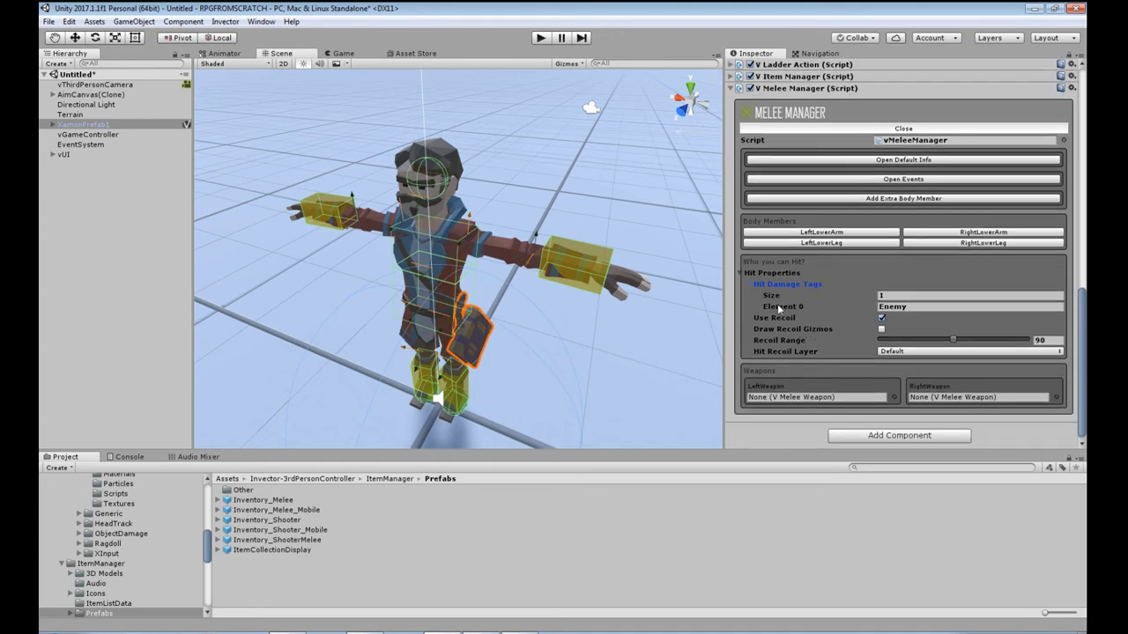
Review the layers available for XamonPrefab1 without changing its layer, and return to the Melee Manager's hit properties
scroll(779, 145, "up", 15)
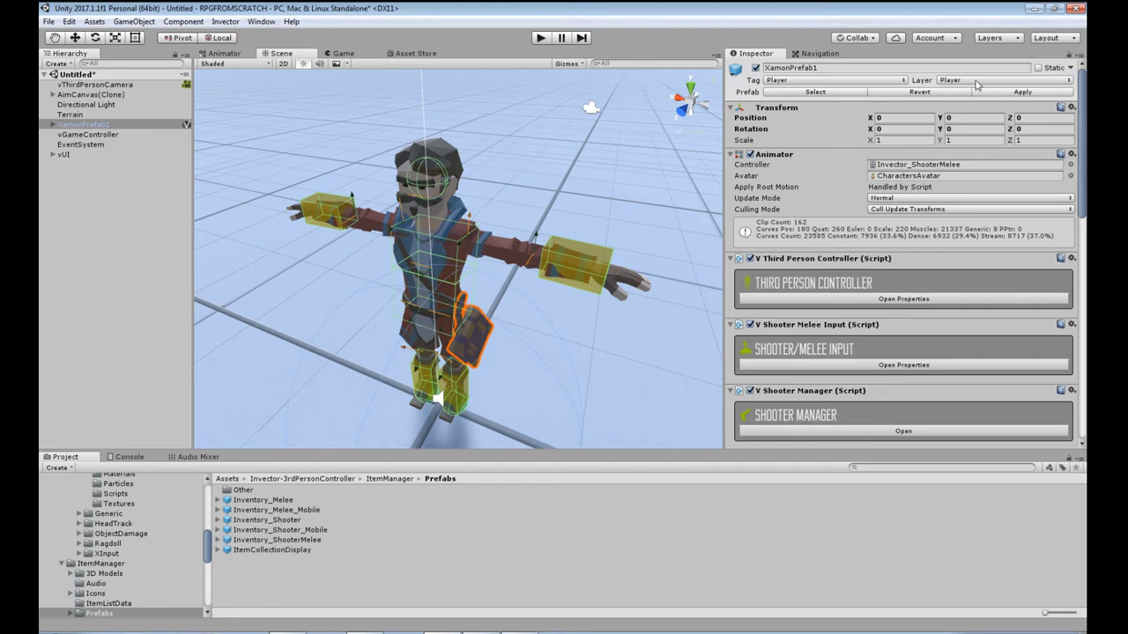
left_click(975, 80)
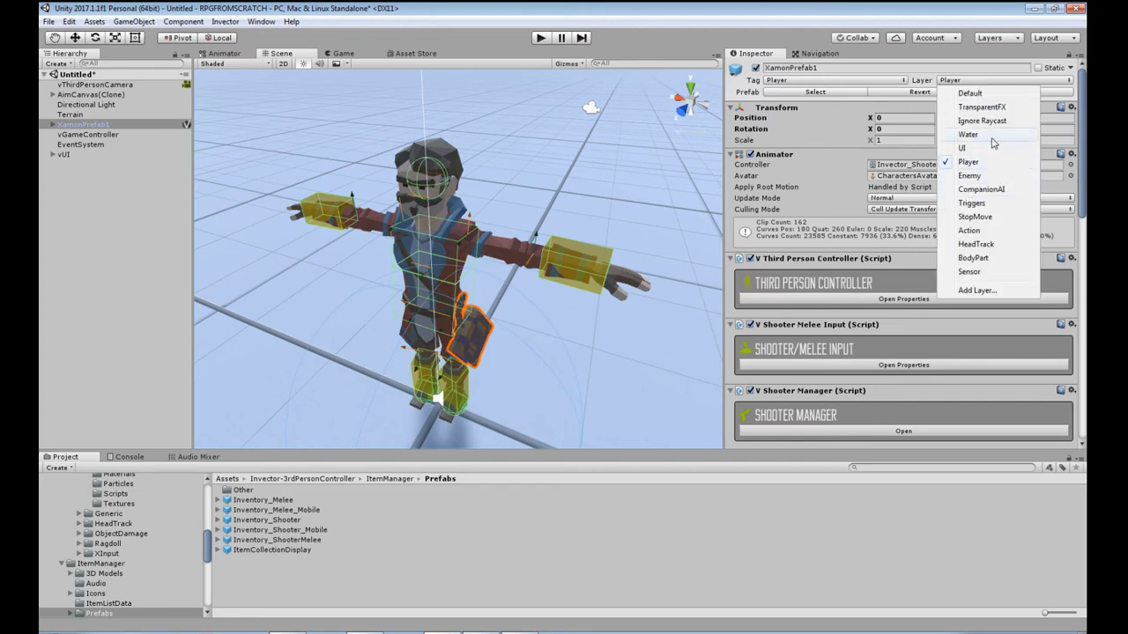
left_click(1073, 82)
left_click(1073, 82)
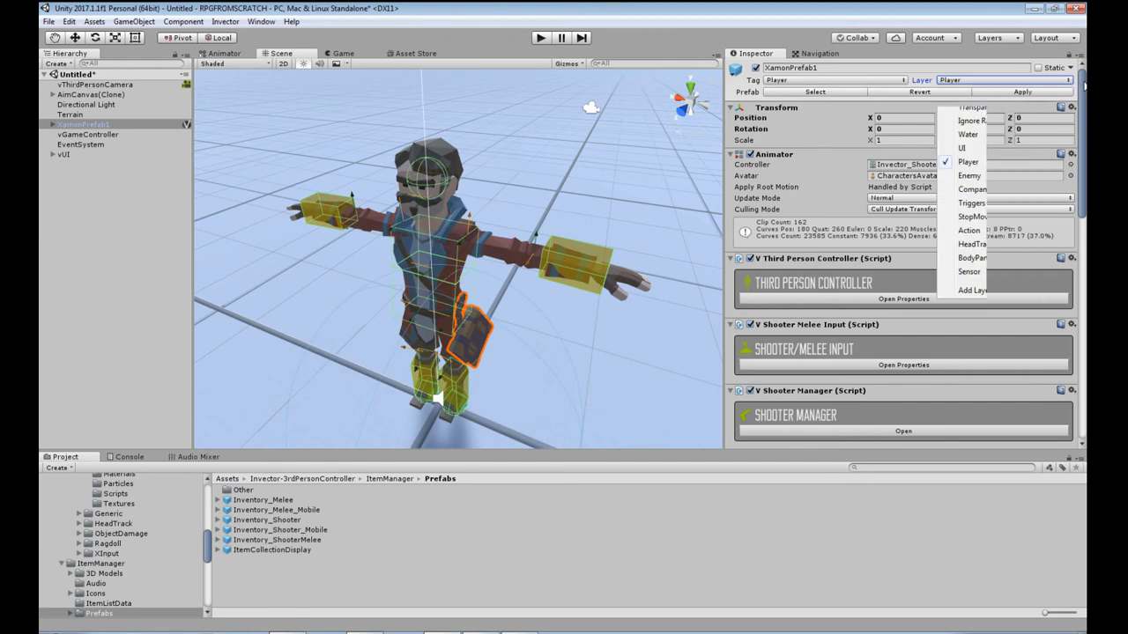
left_click(1071, 81)
left_click(1070, 81)
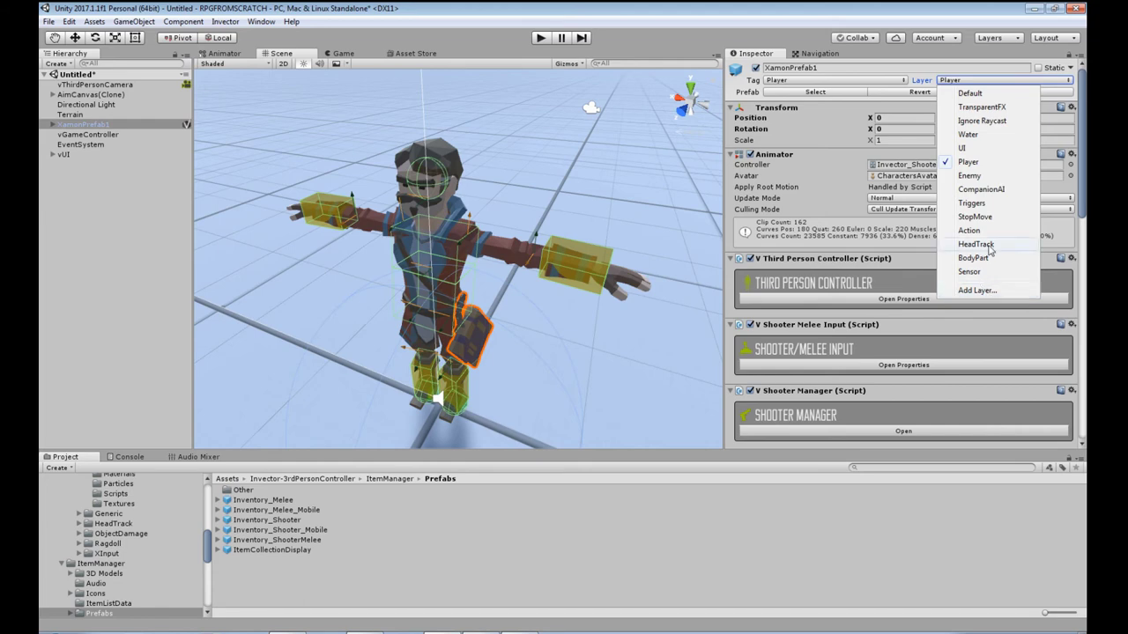
left_click(1031, 81)
left_click(1031, 81)
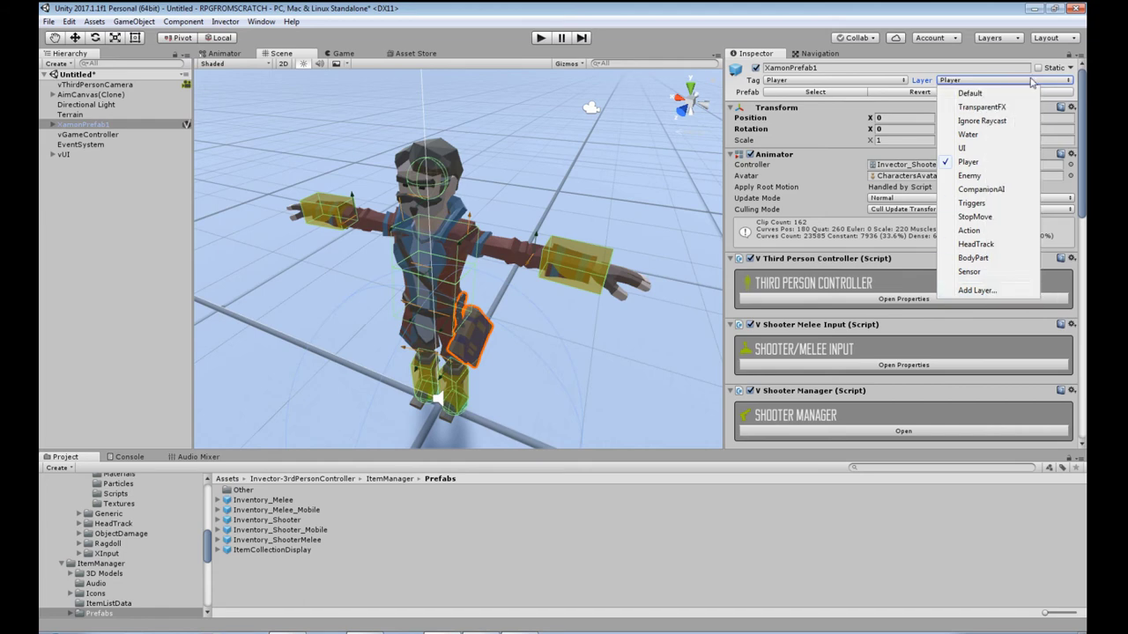
left_click(1083, 82)
scroll(836, 325, "down", 15)
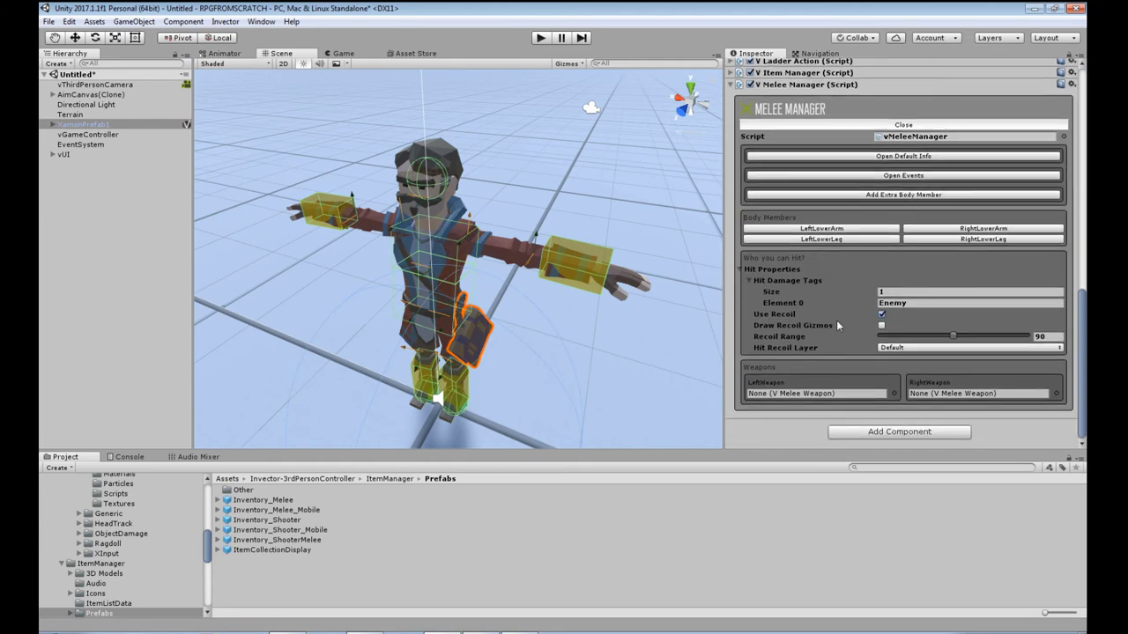
Increase the Melee Manager's Hit Damage Tags size to 2 and set the second tag to Breakable
left_click(883, 292)
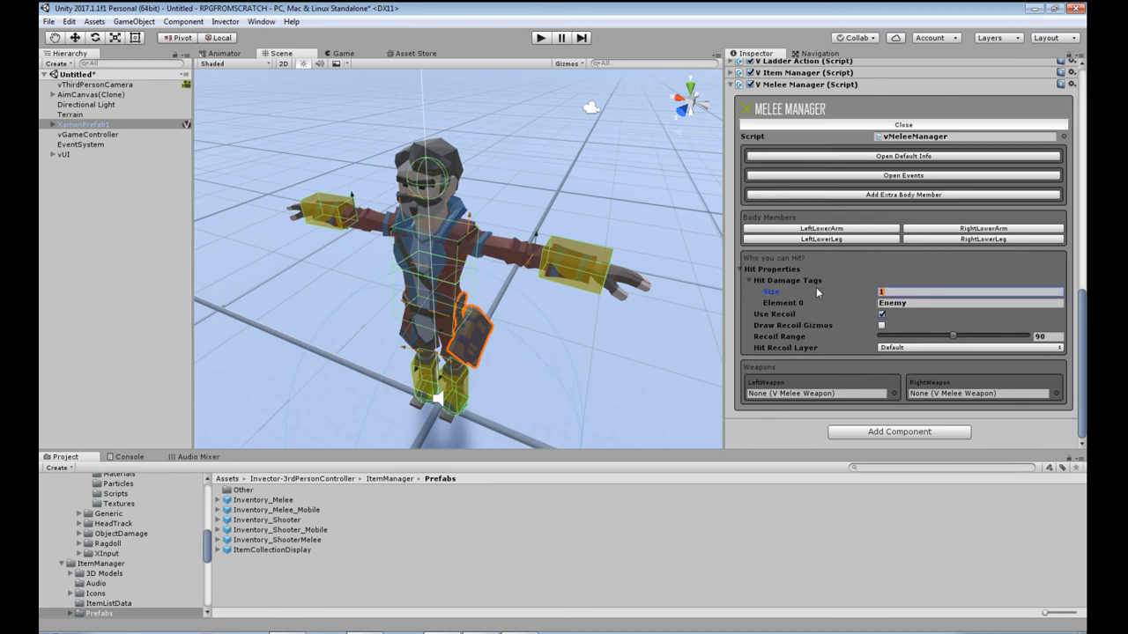
type("2")
key("Return")
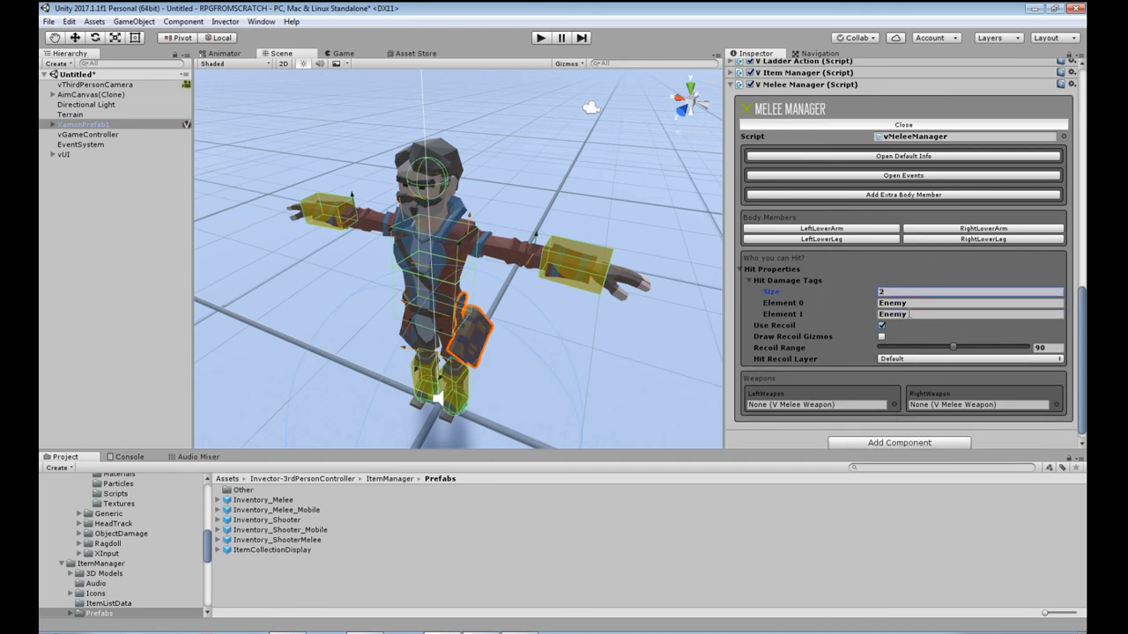
left_click(908, 313)
type("Breakable")
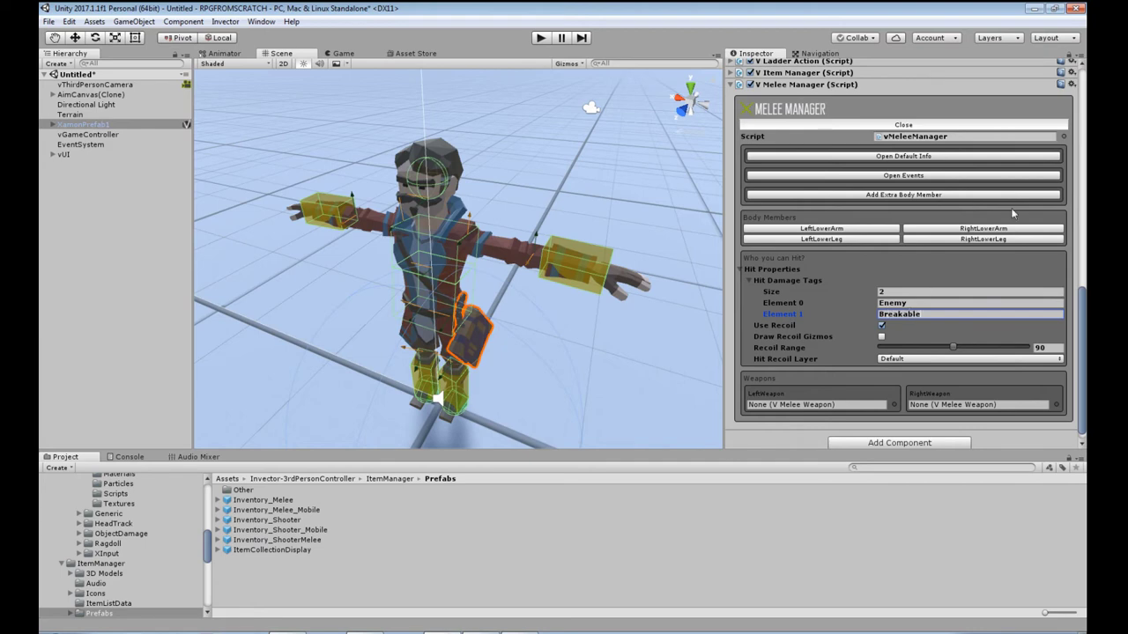
left_click(766, 269)
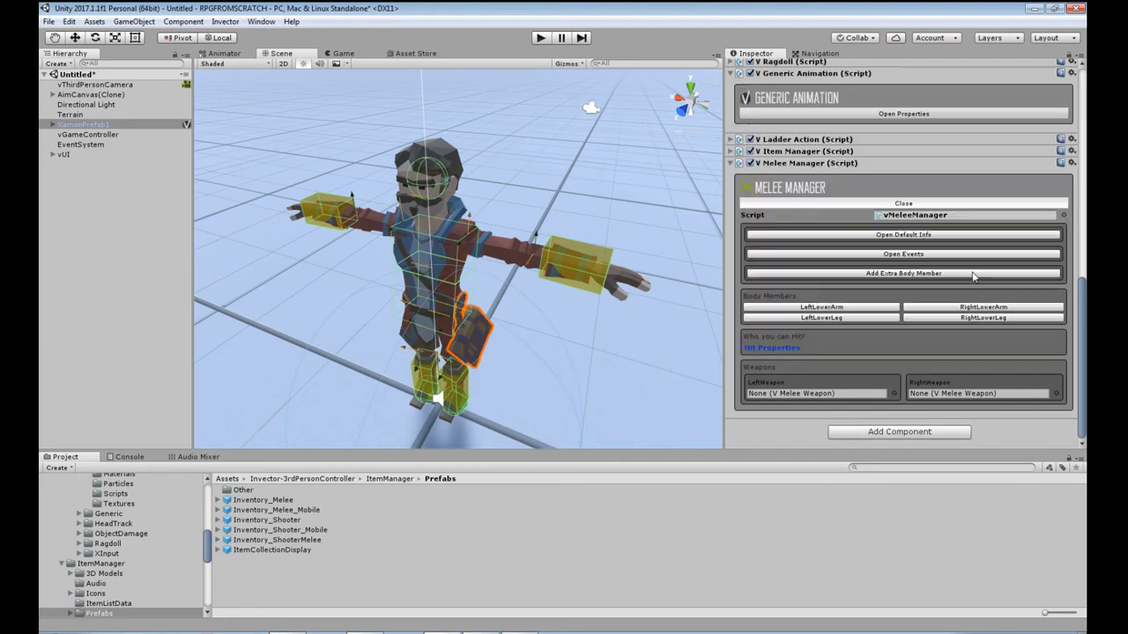
left_click(744, 349)
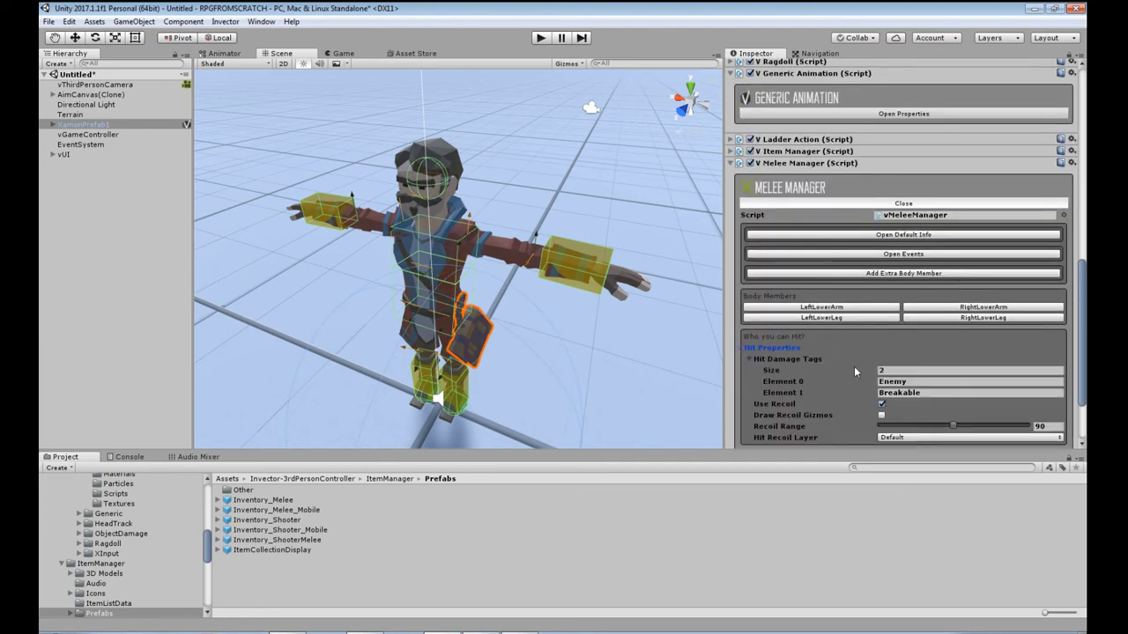
Remove the Breakable tag by setting the Hit Damage Tags size to 1, and collapse the Melee Manager
left_click(922, 393)
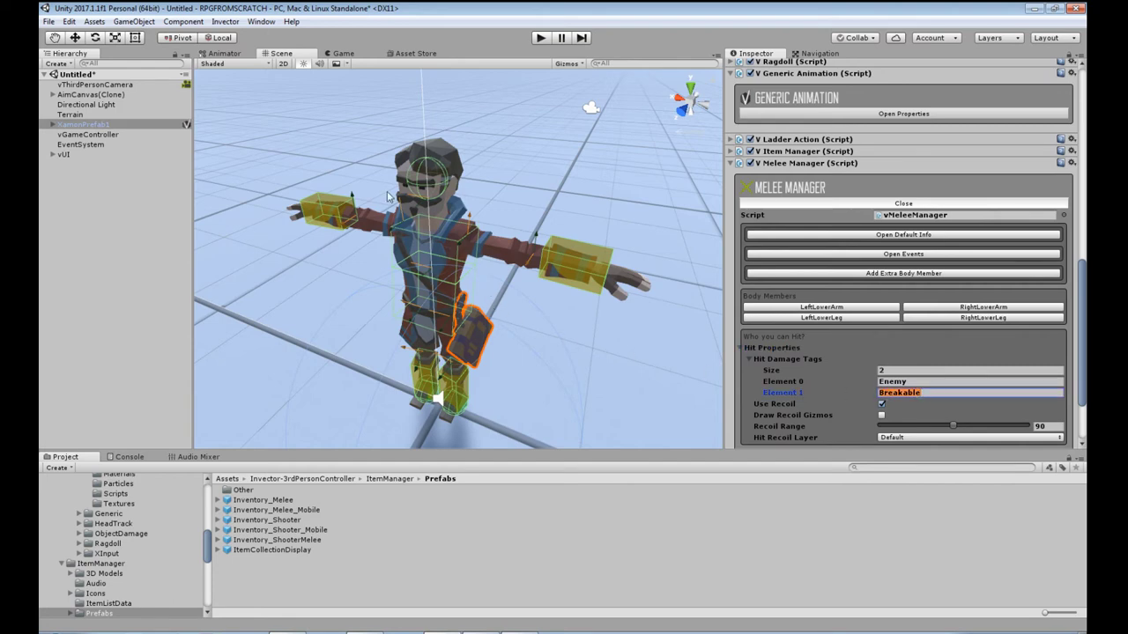
left_click(780, 368)
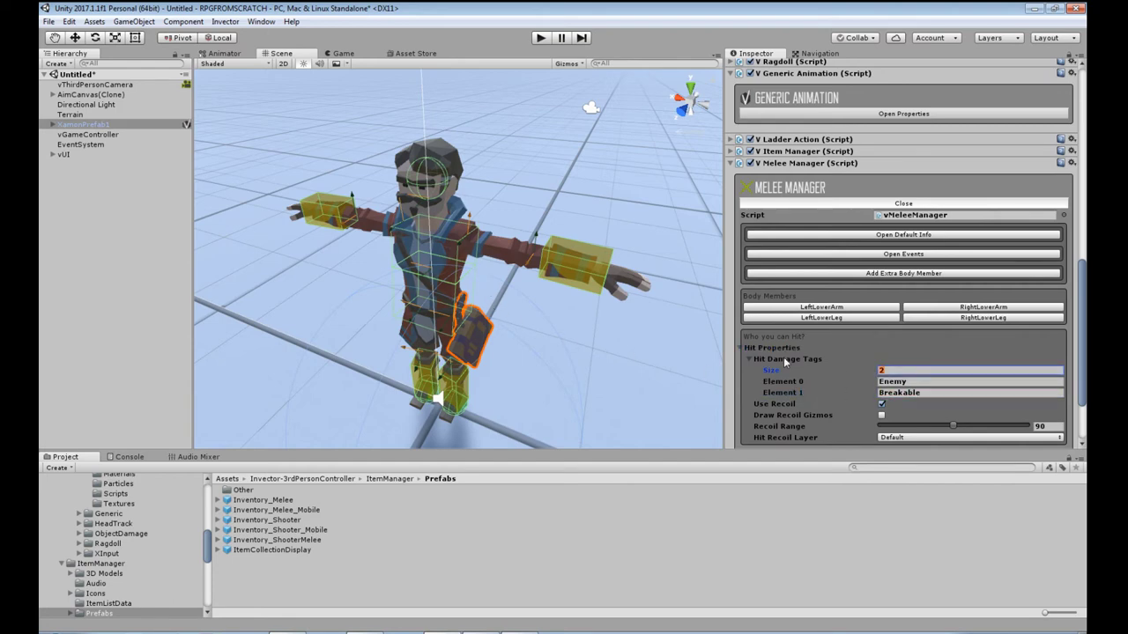
type("1")
key("Return")
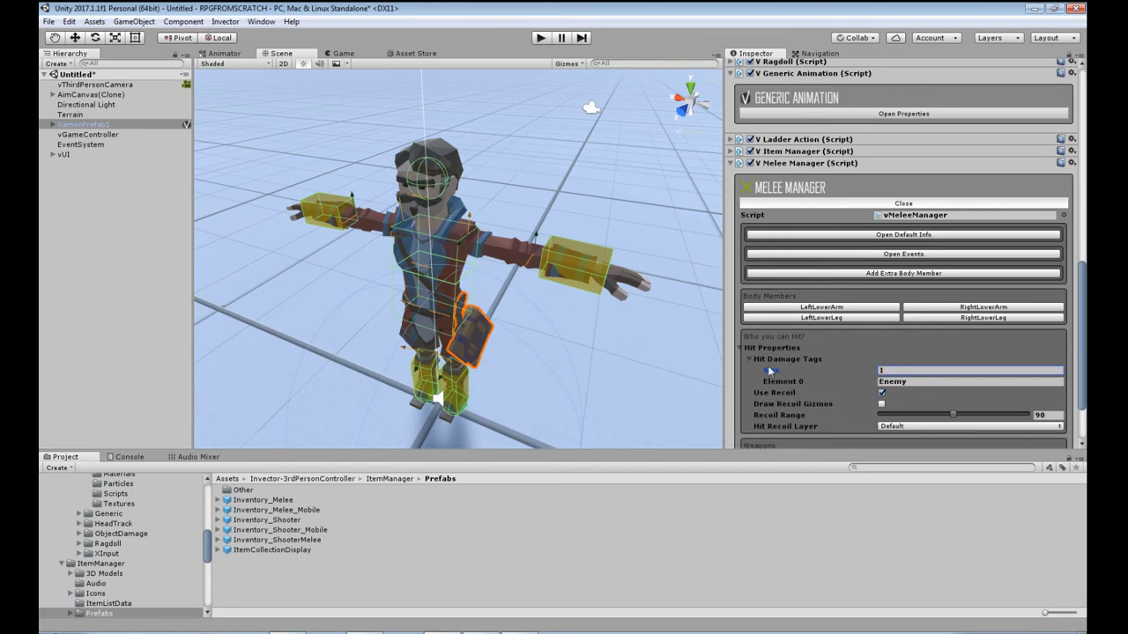
left_click(731, 164)
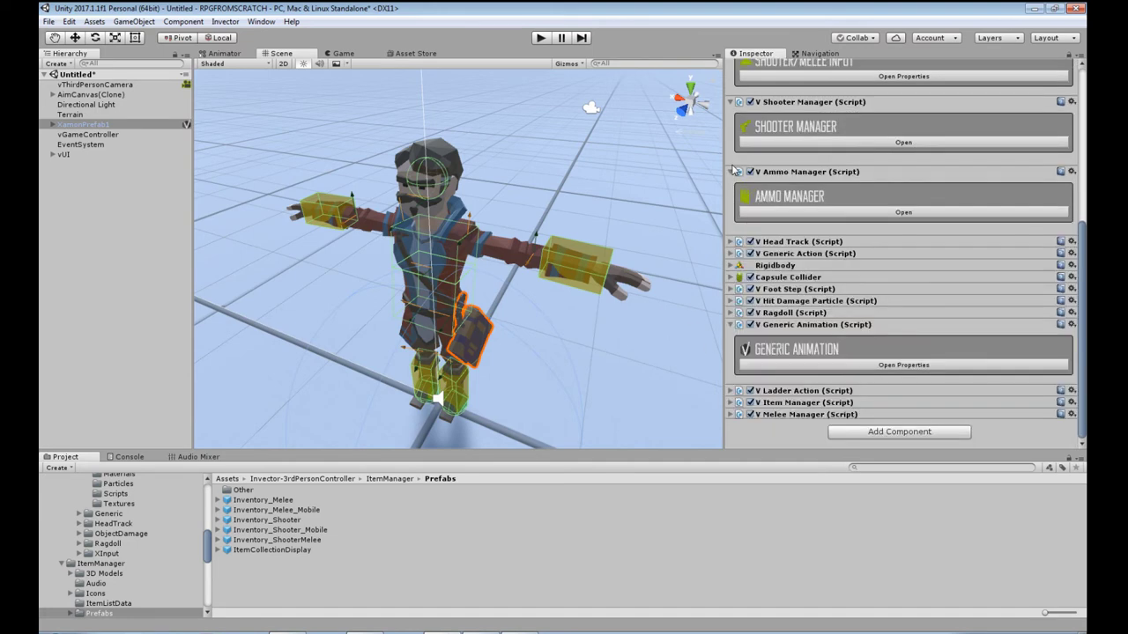
Add Invector's melee combat component WeaponHolderManager (Player Only) to the character and check its properties
left_click(224, 22)
mouse_move(243, 65)
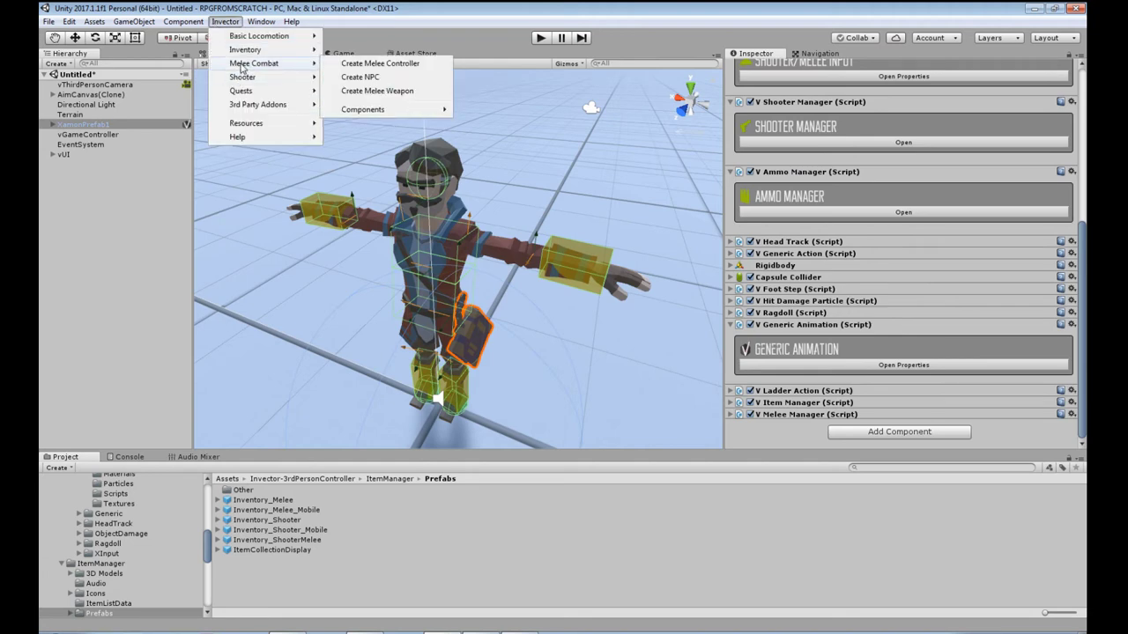
mouse_move(378, 113)
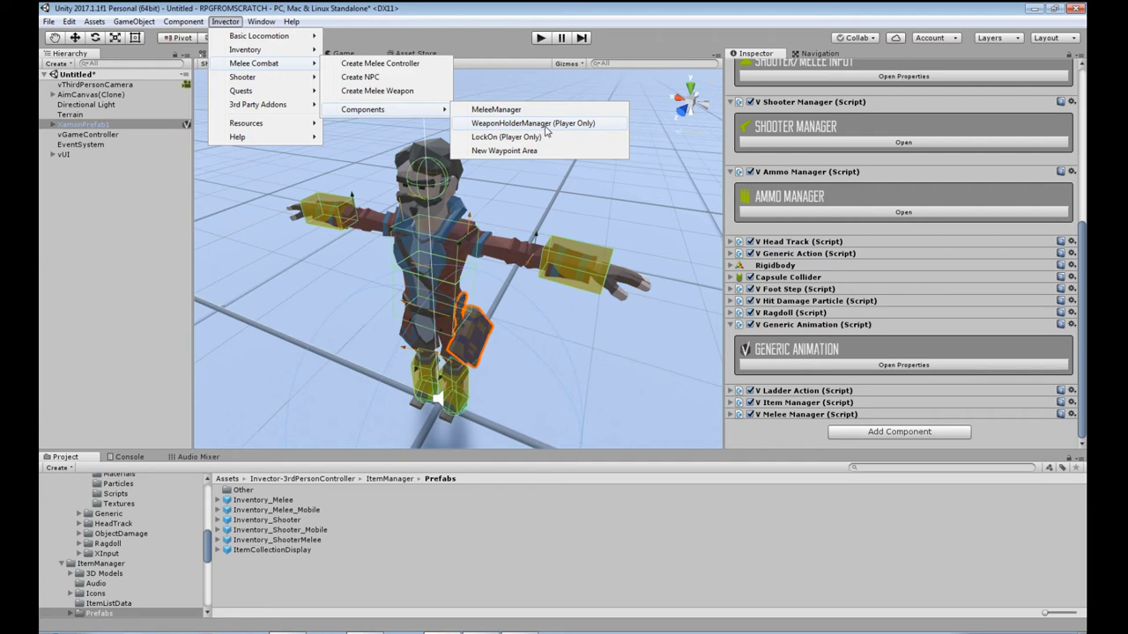
left_click(546, 130)
scroll(907, 376, "down", 2)
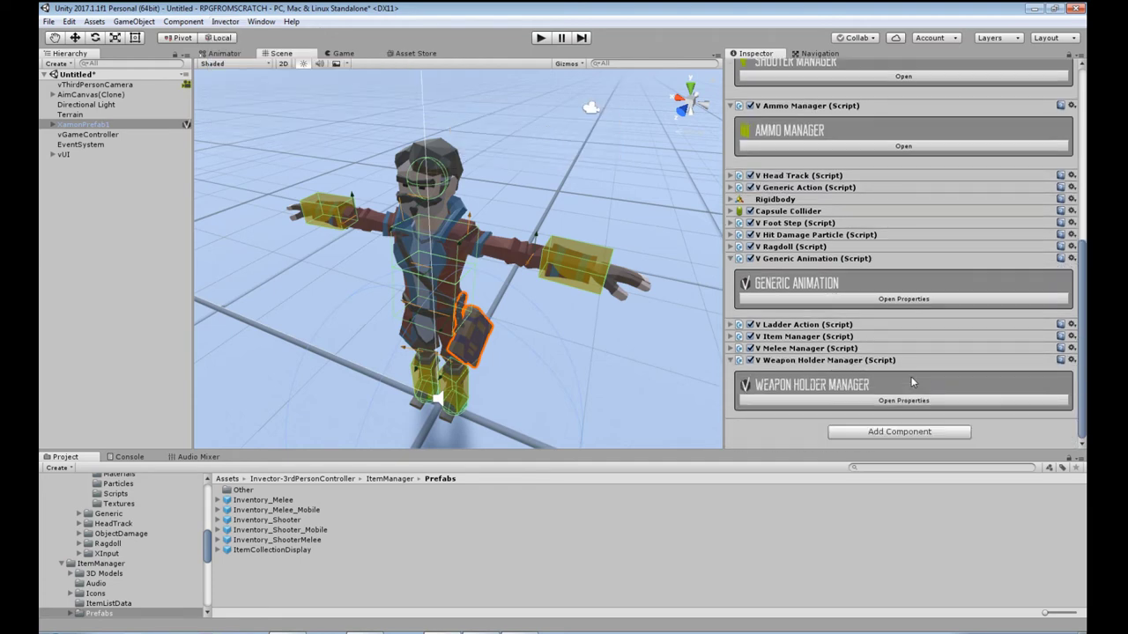
left_click(849, 401)
scroll(849, 401, "down", 2)
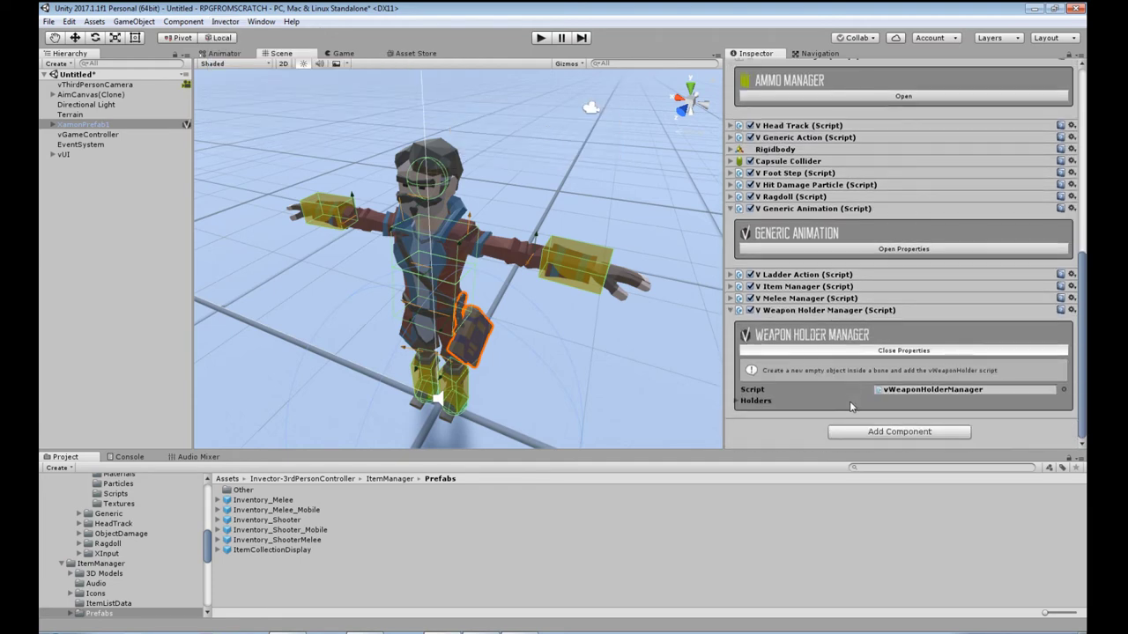
left_click(885, 351)
left_click_drag(539, 261, 531, 348, "alt")
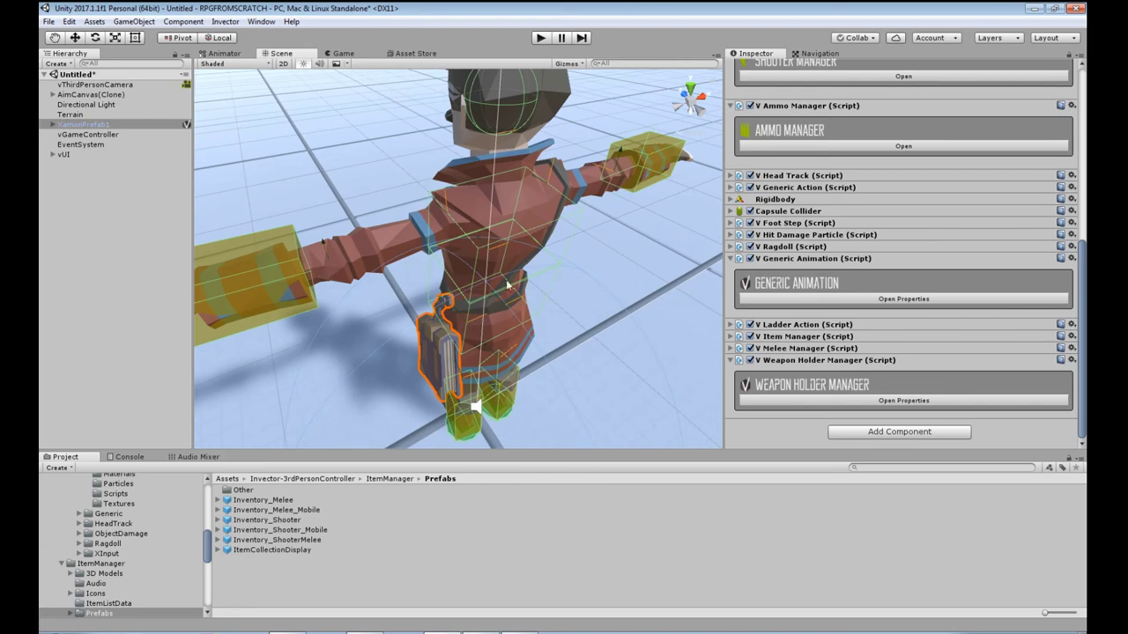
left_click_drag(309, 218, 573, 306, "alt")
scroll(859, 251, "up", 10)
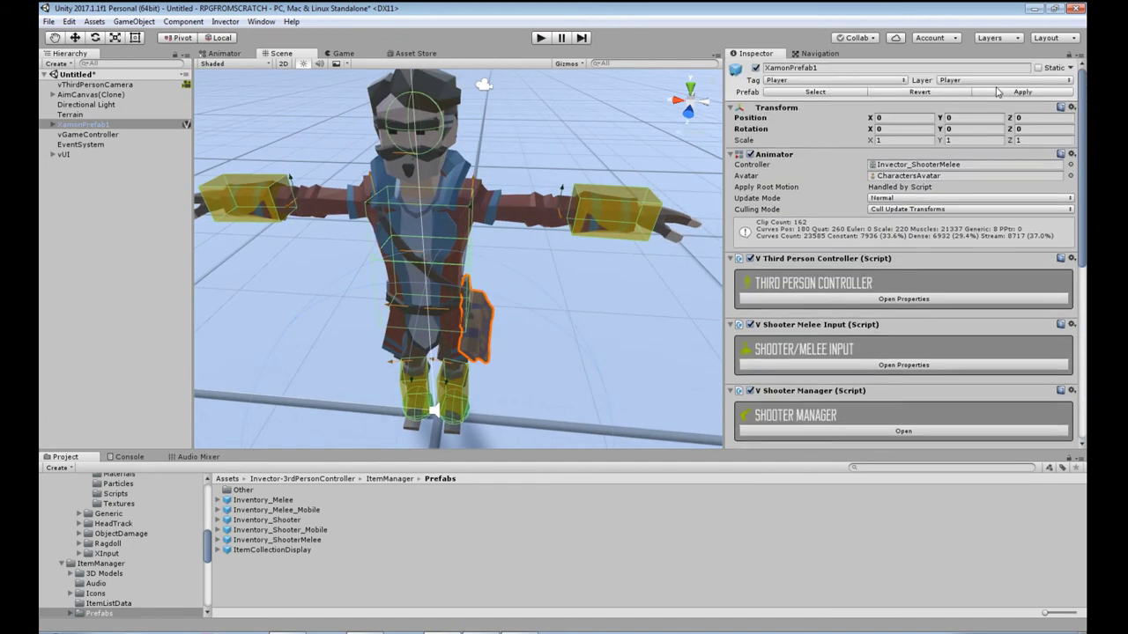
scroll(1004, 287, "down", 10)
scroll(1004, 287, "down", 2)
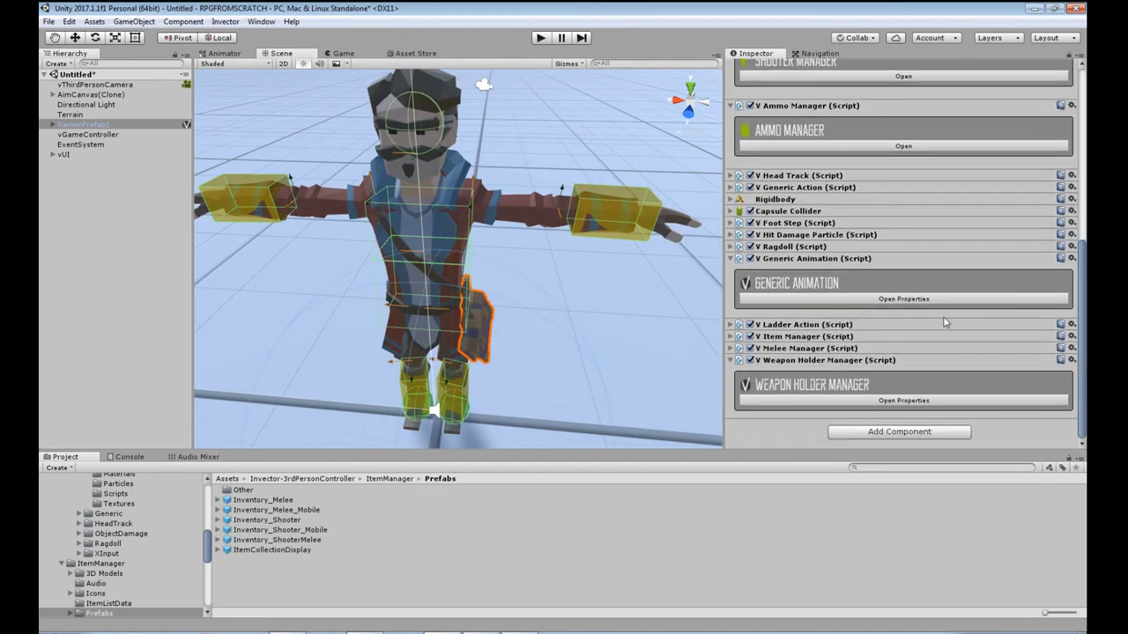
Collapse the Weapon Holder Manager and check which shooter components Invector offers, without adding one
left_click(730, 360)
left_click(225, 21)
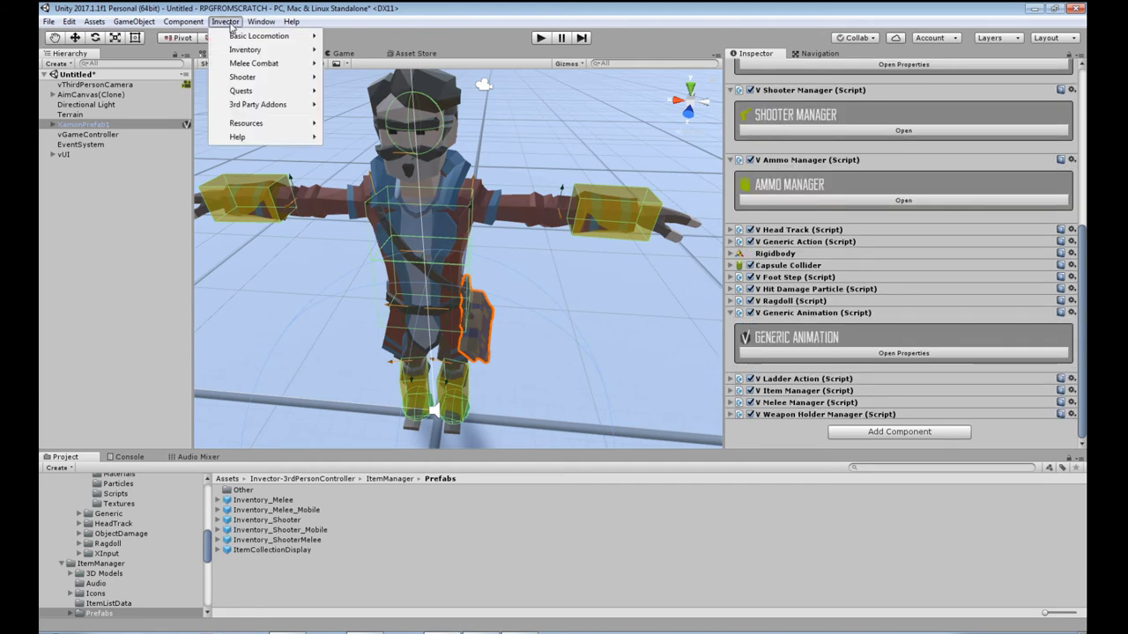
mouse_move(252, 81)
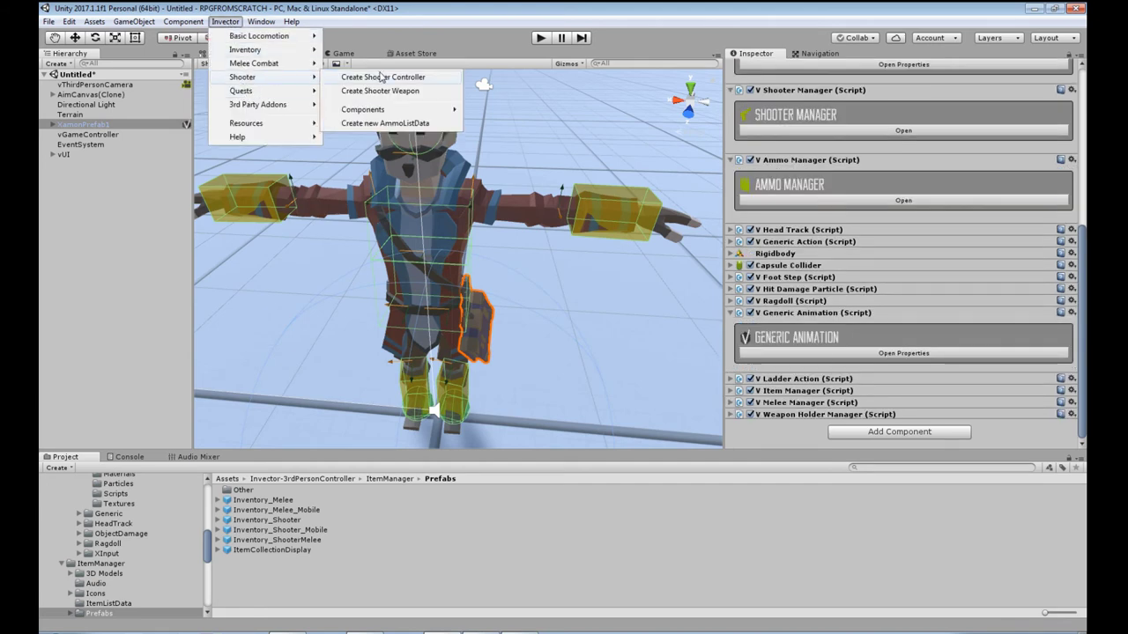
mouse_move(405, 111)
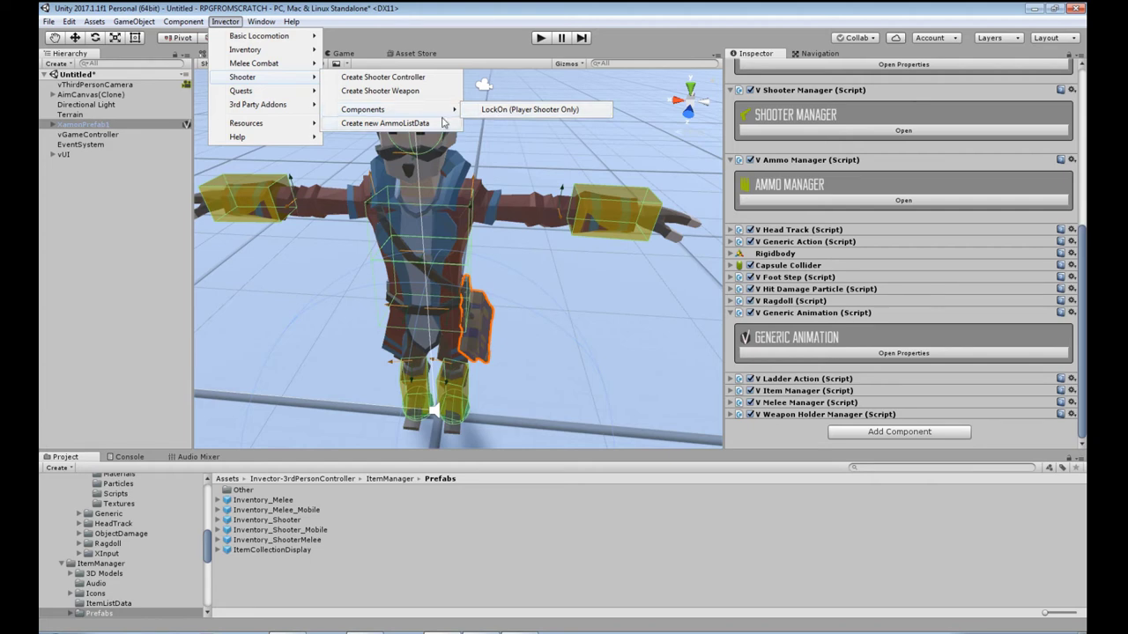
left_click(507, 29)
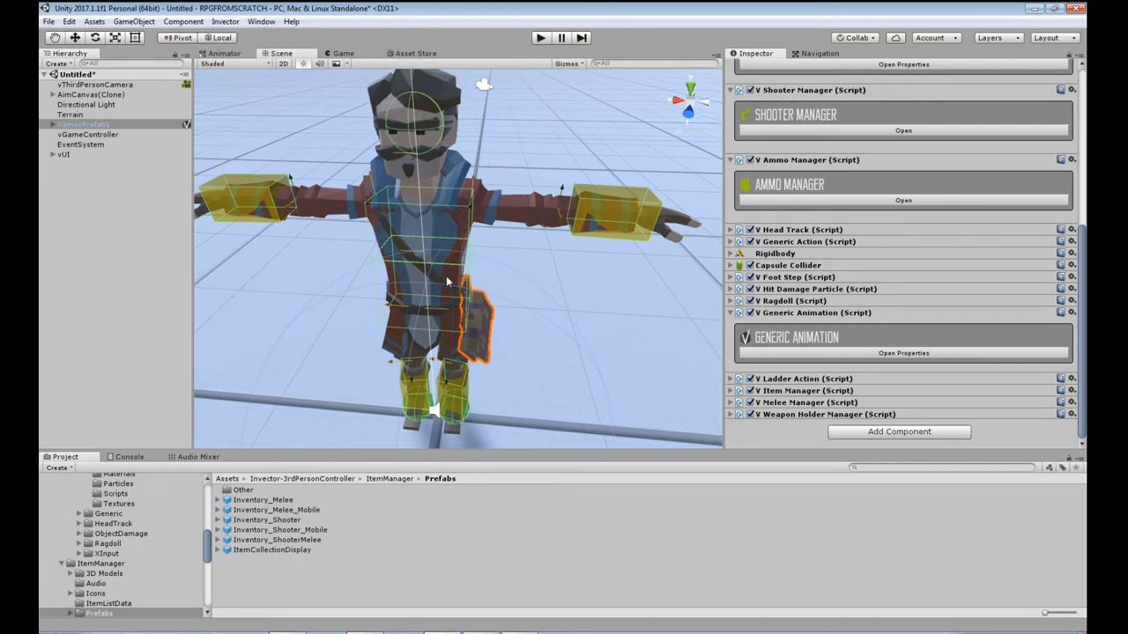
Review the Head Track component's settings on the character and try the head tracking in play mode
left_click_drag(424, 351, 463, 339, "alt")
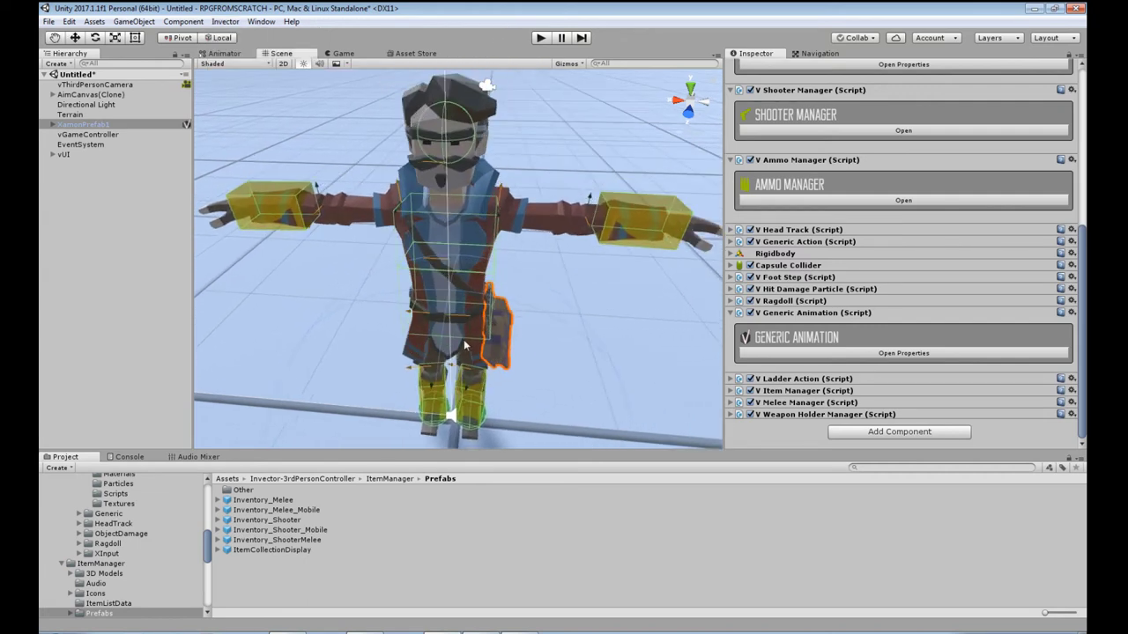
left_click_drag(537, 380, 492, 356, "alt")
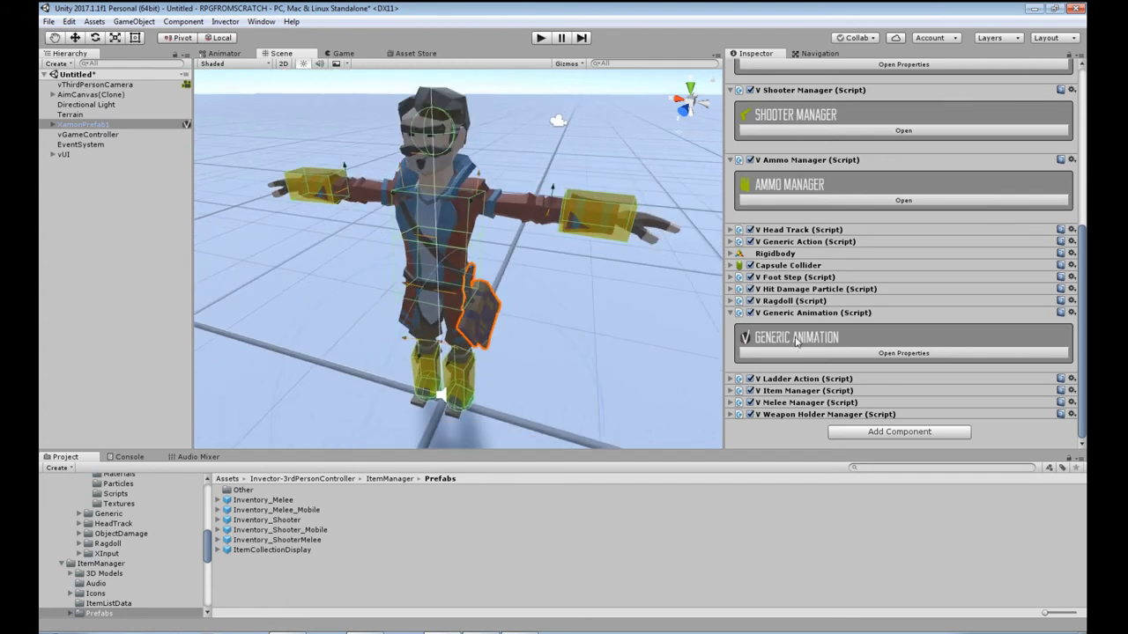
left_click(731, 313)
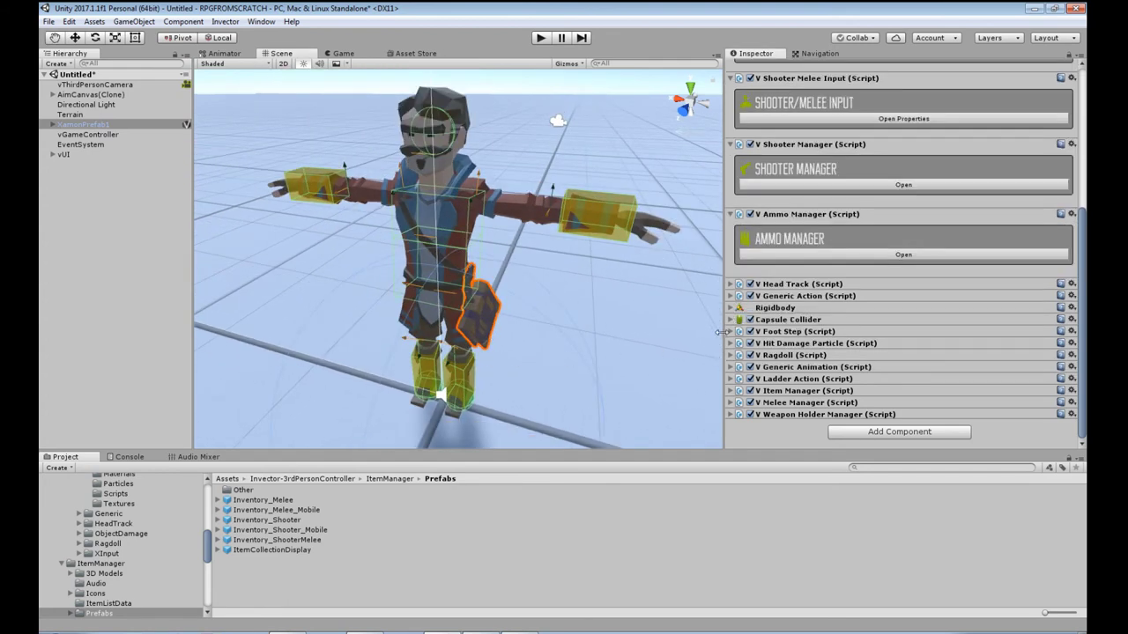
left_click(733, 286)
left_click(797, 325)
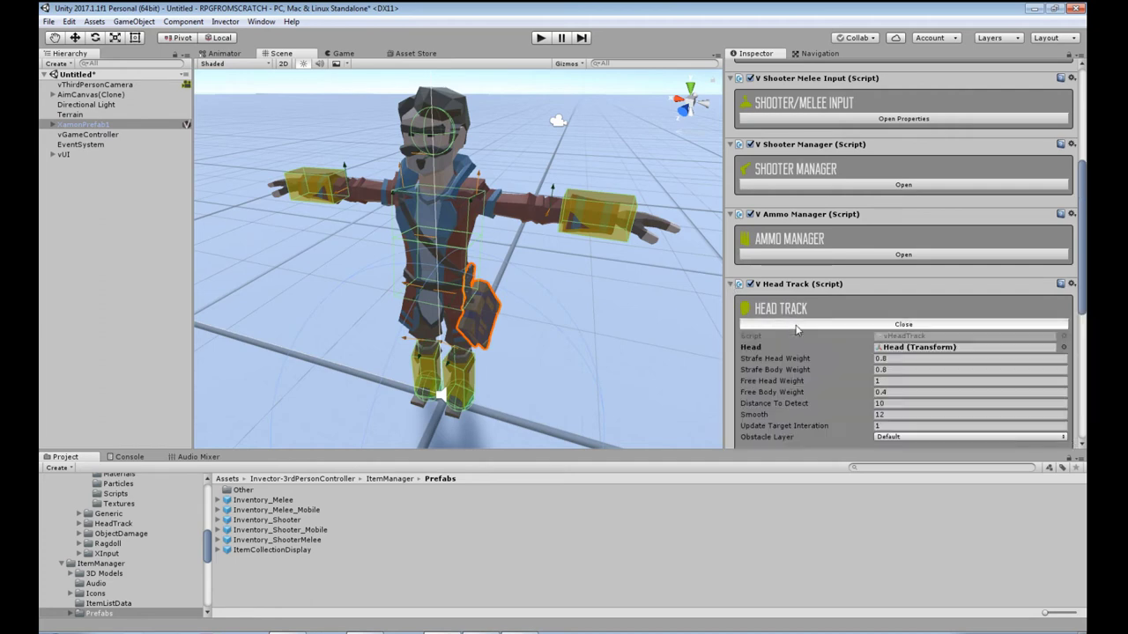
scroll(798, 329, "down", 1)
scroll(814, 342, "down", 2)
scroll(828, 398, "down", 1)
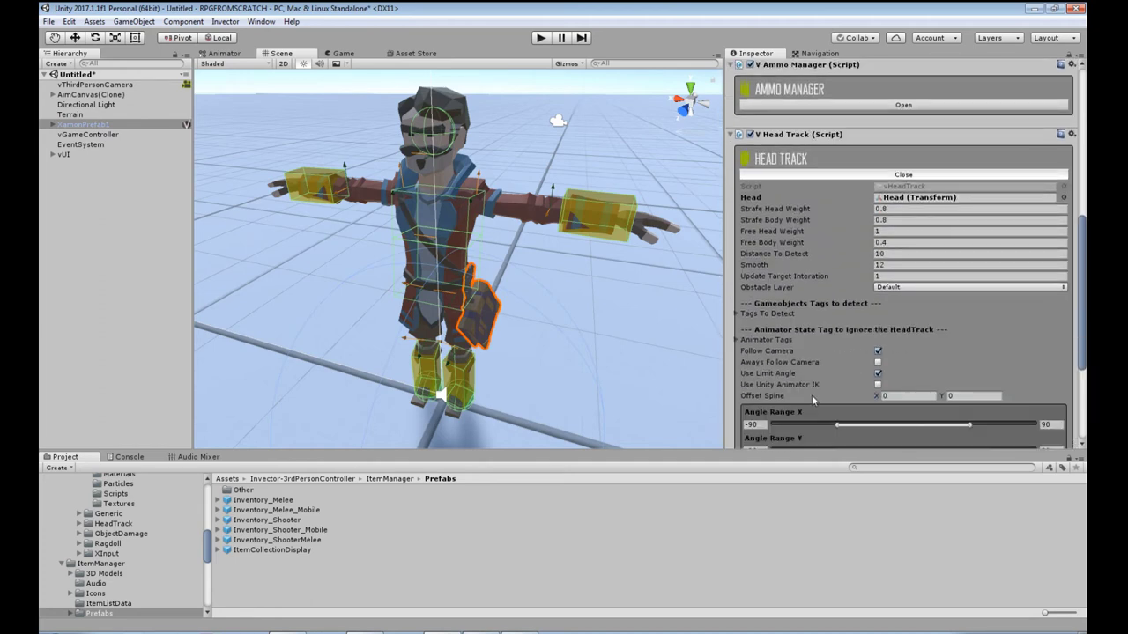
scroll(756, 353, "down", 2)
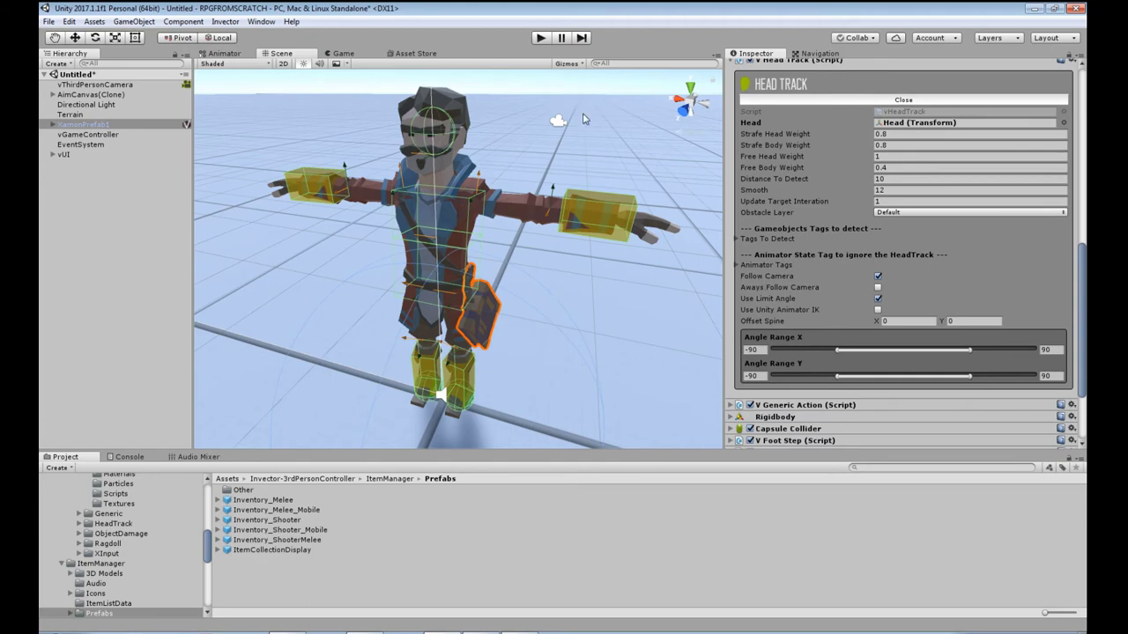
left_click(540, 39)
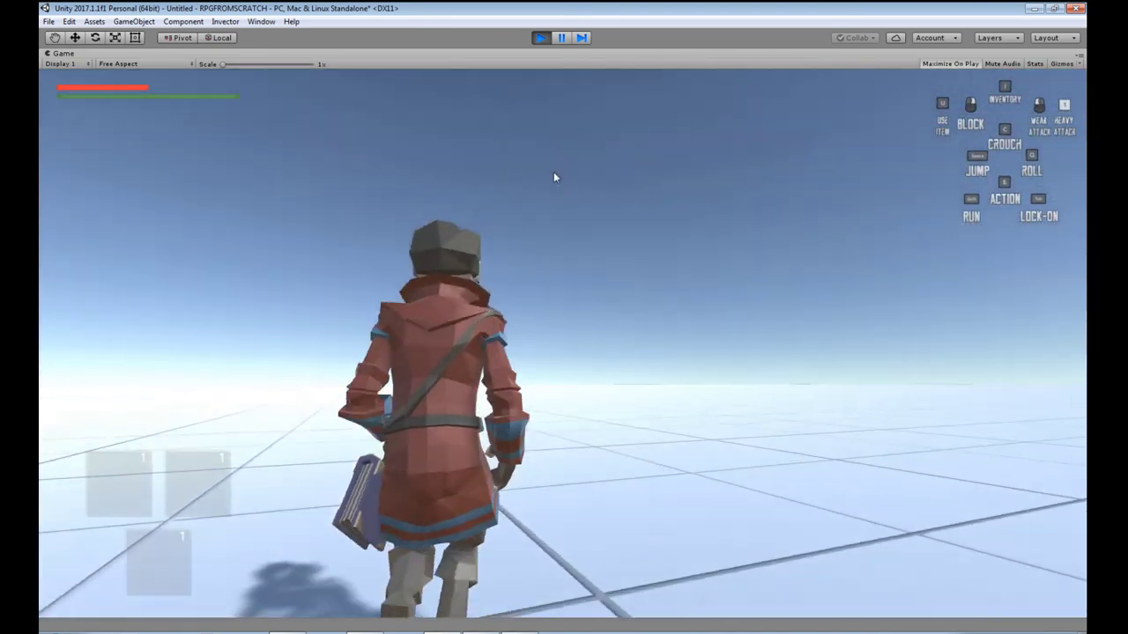
left_click(540, 37)
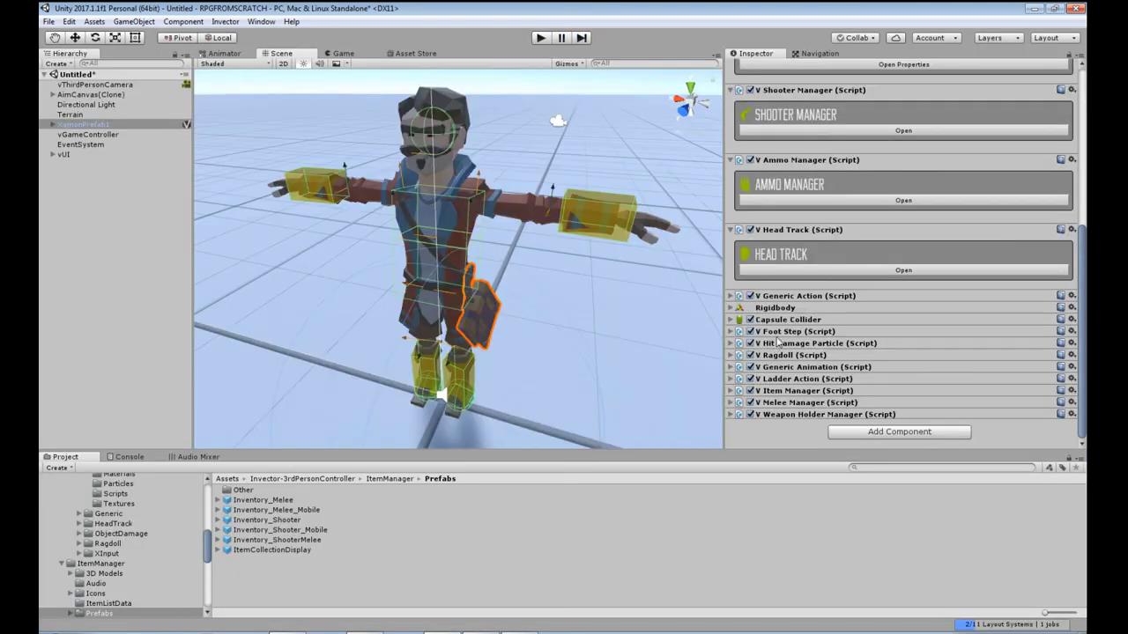
Disable Follow Camera in the Head Track component, test it in play mode, and collapse the component
left_click(768, 271)
scroll(877, 377, "down", 3)
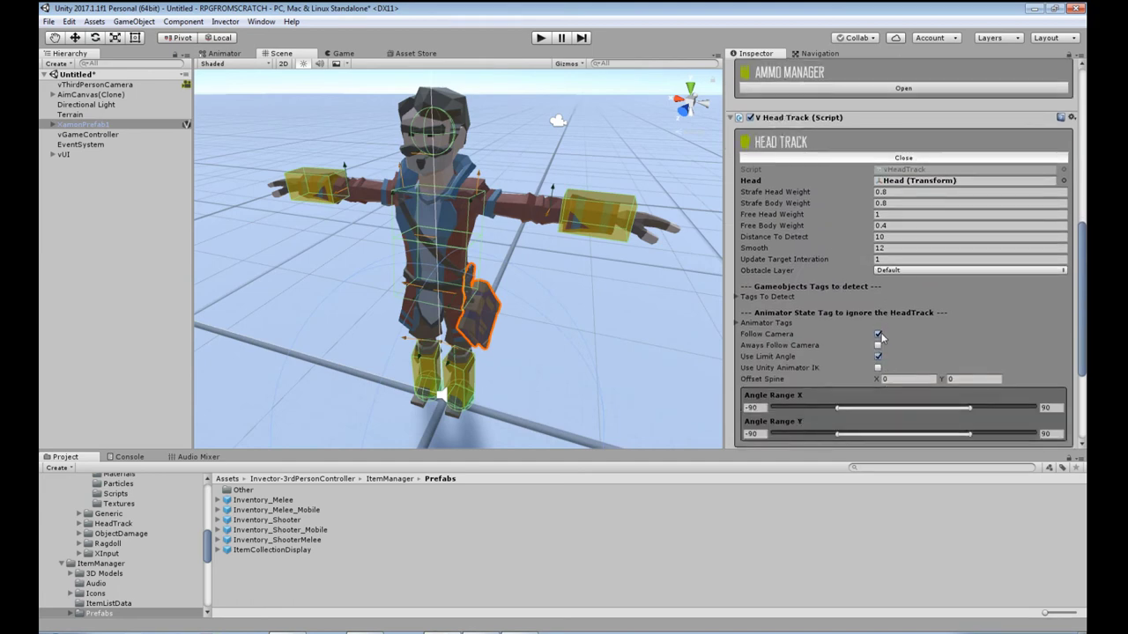
left_click(877, 335)
left_click(540, 37)
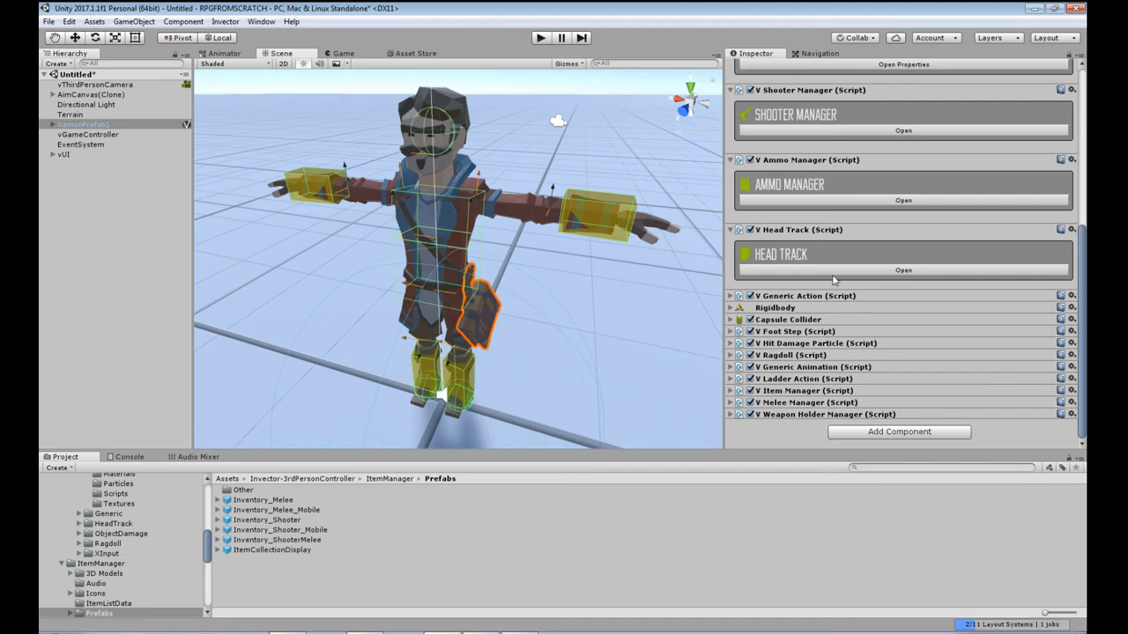
left_click(730, 230)
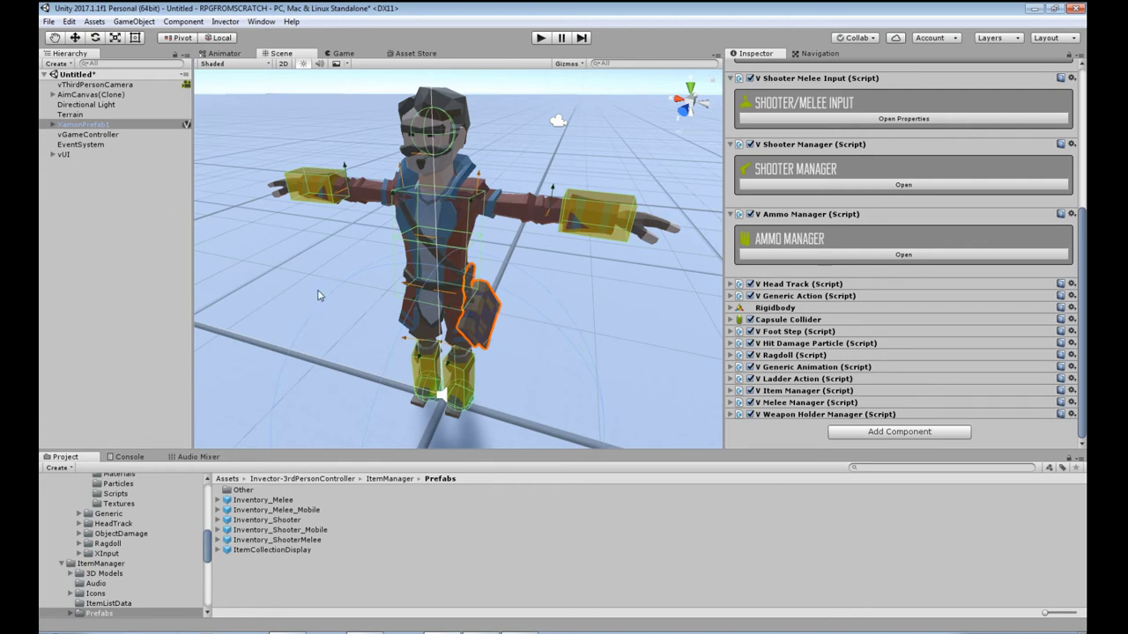
middle_click_drag(339, 318, 361, 325)
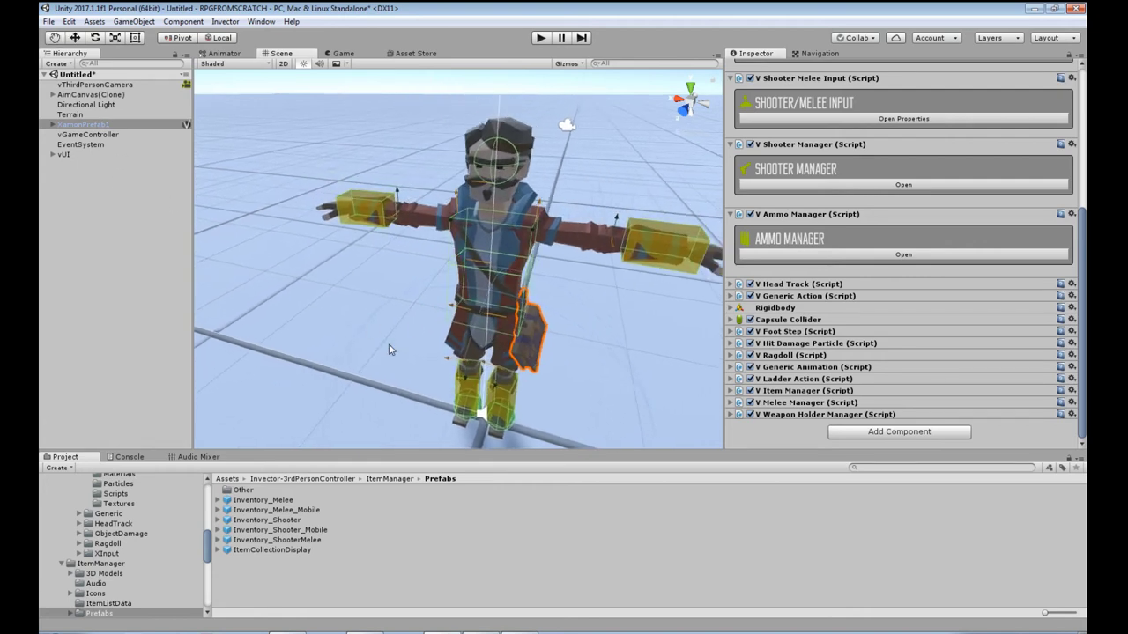
left_click_drag(389, 344, 540, 343, "alt")
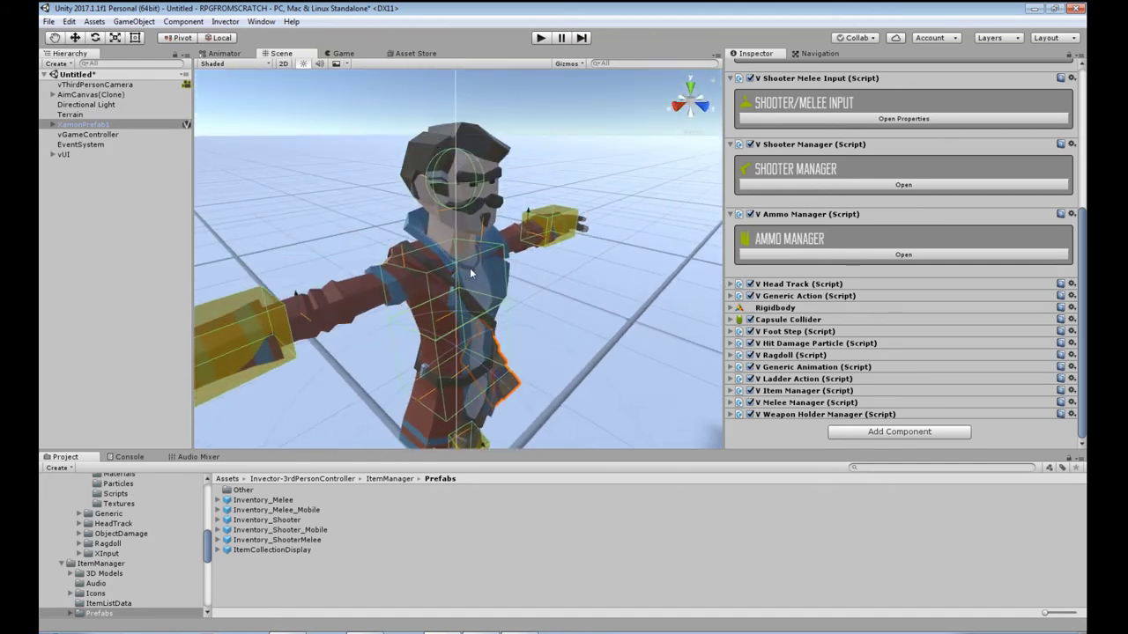
scroll(457, 316, "down", 3)
left_click_drag(456, 333, 481, 209, "alt")
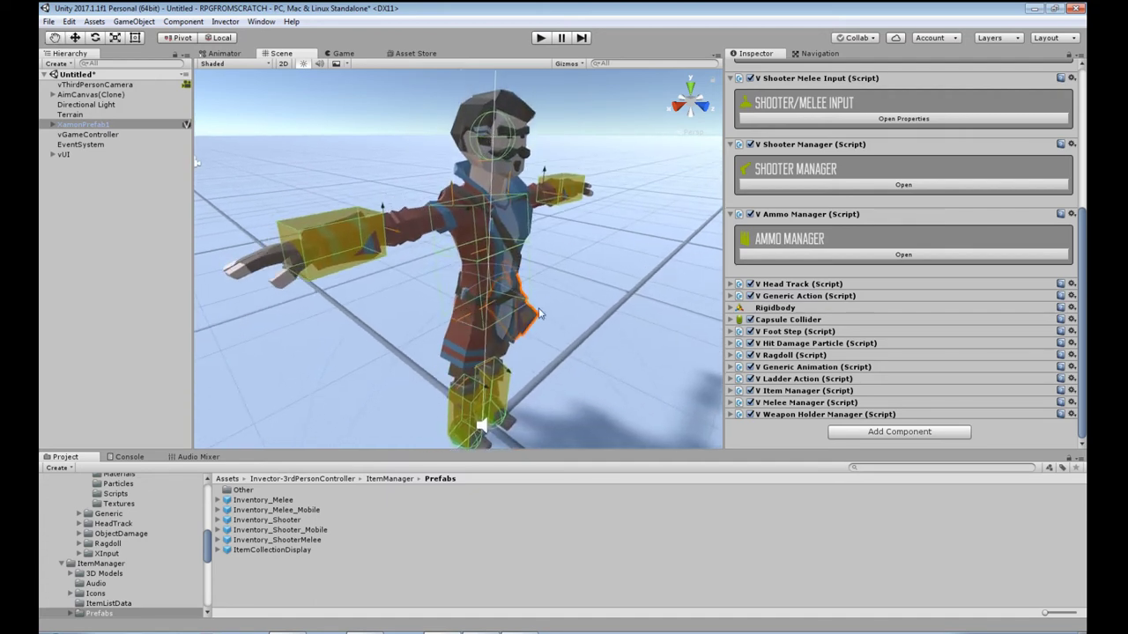
left_click_drag(539, 313, 517, 331, "alt")
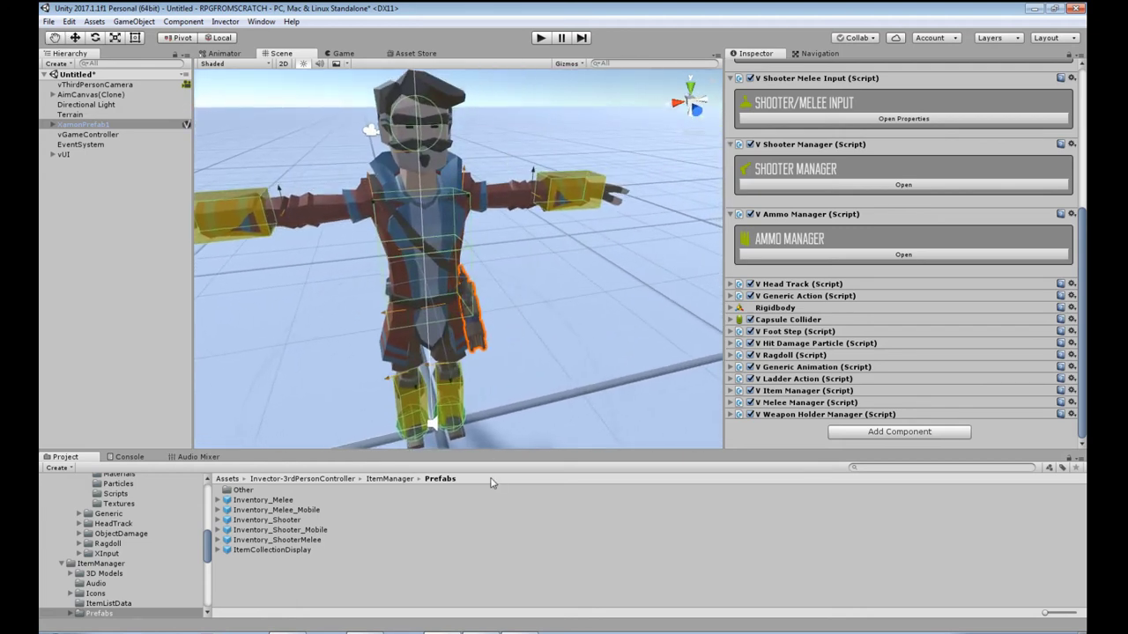
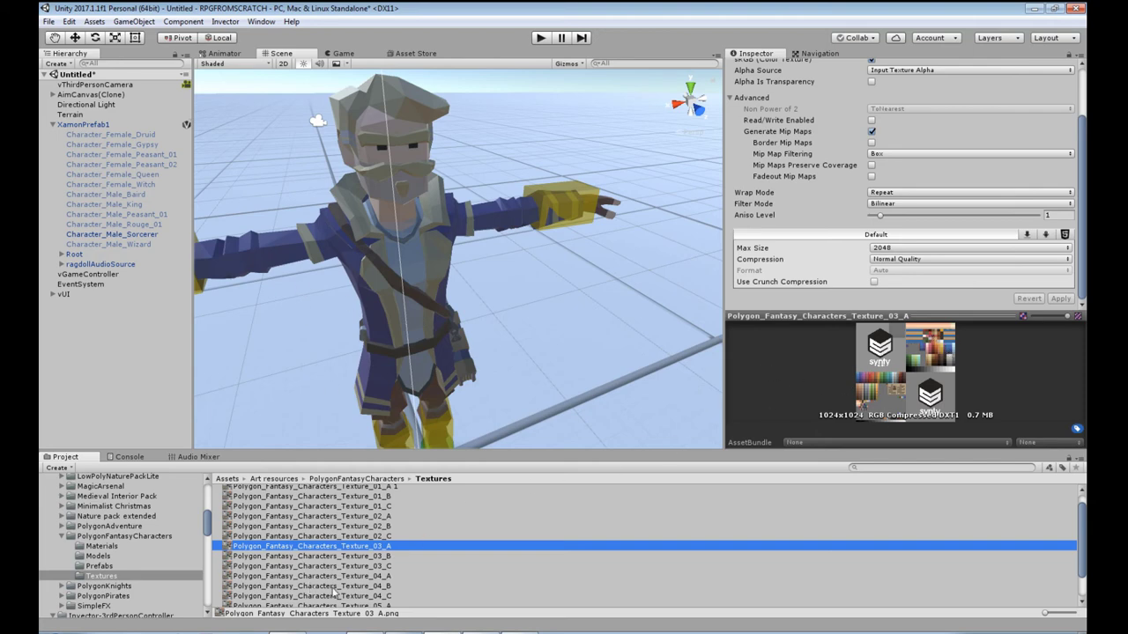
Locate the albedo texture of Character_Male_Sorcerer's material in the PolygonFantasyCharacters Textures folder
scroll(335, 593, "up", 1)
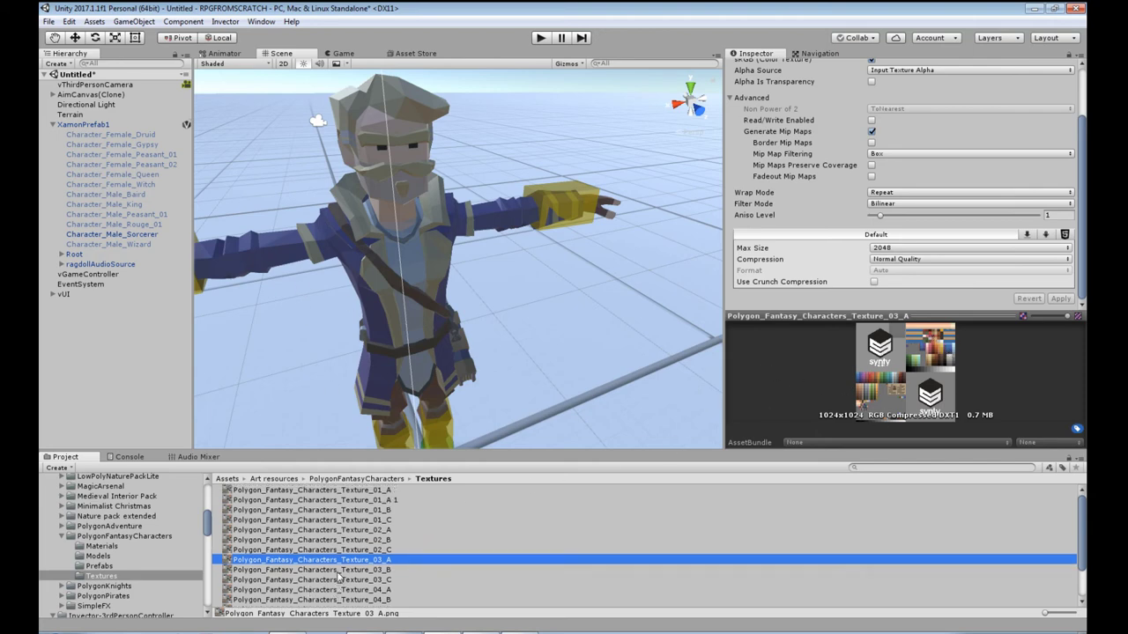
left_click(332, 492)
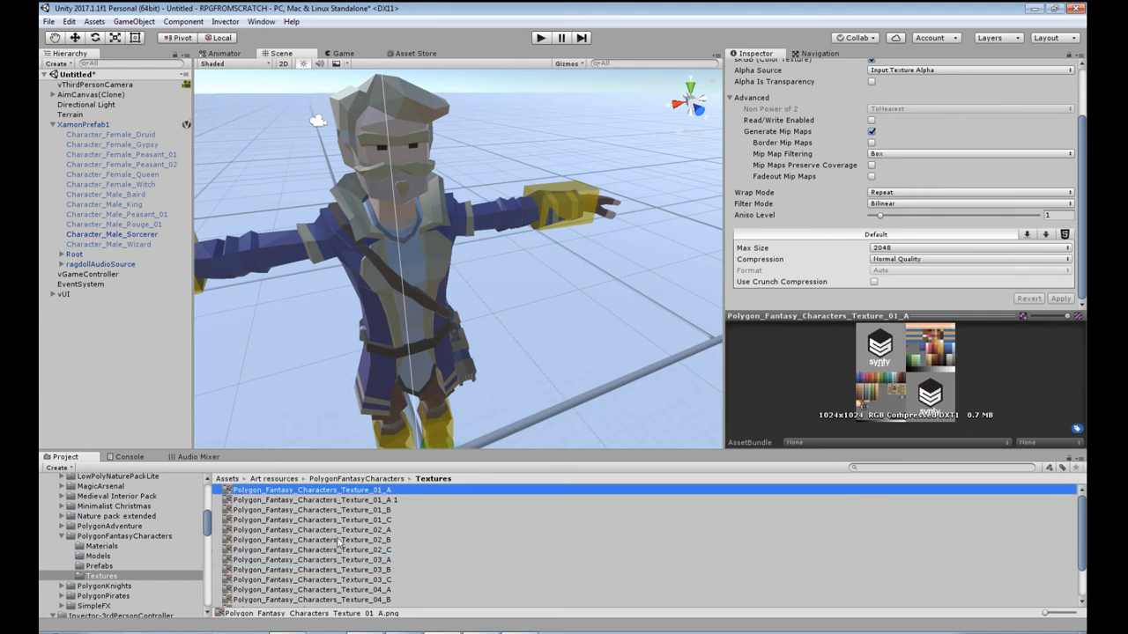
left_click(115, 236)
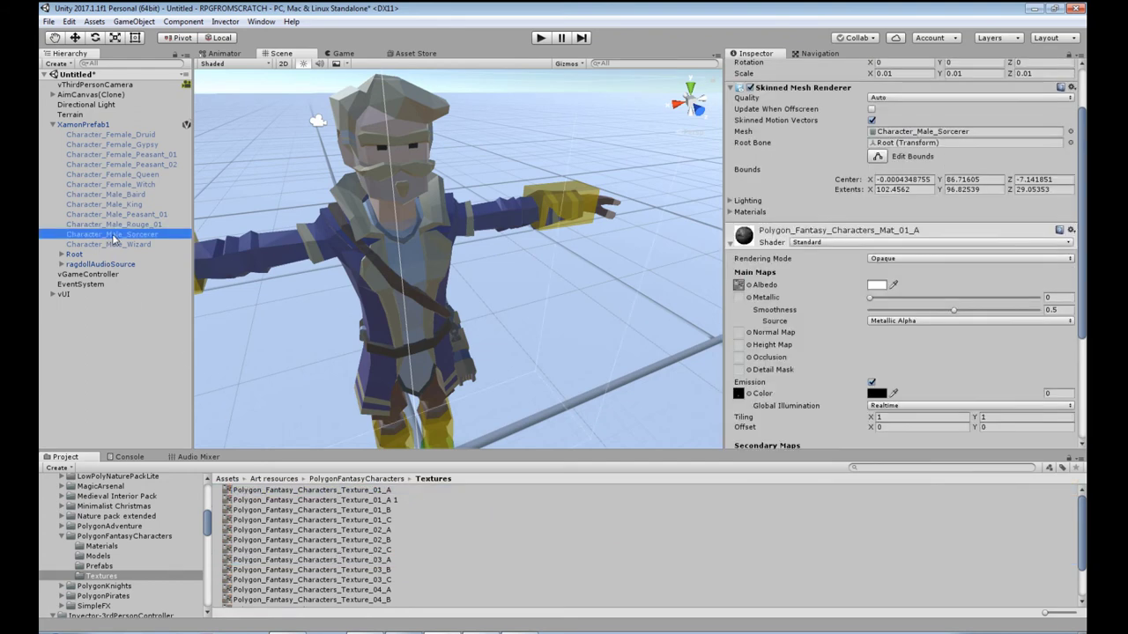
left_click(77, 127)
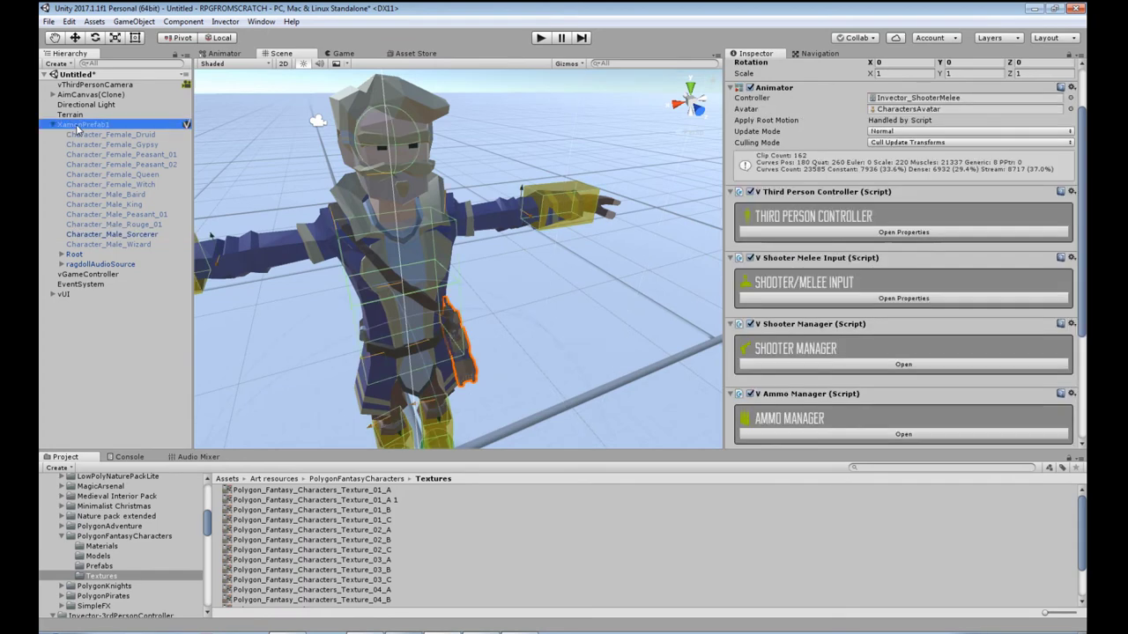
left_click(112, 235)
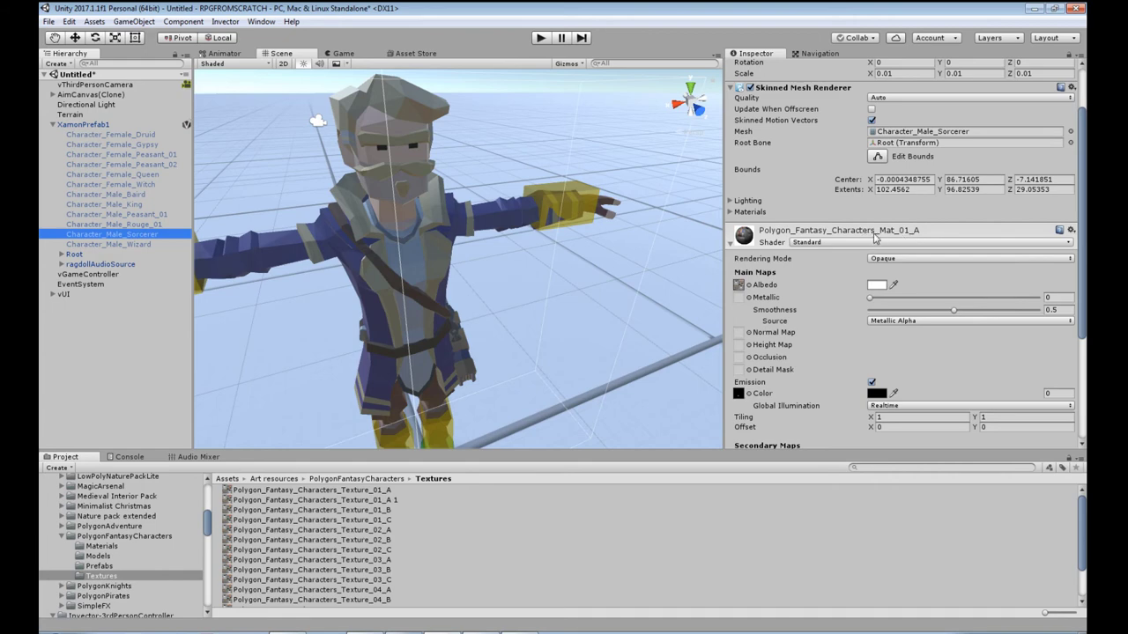
left_click(738, 286)
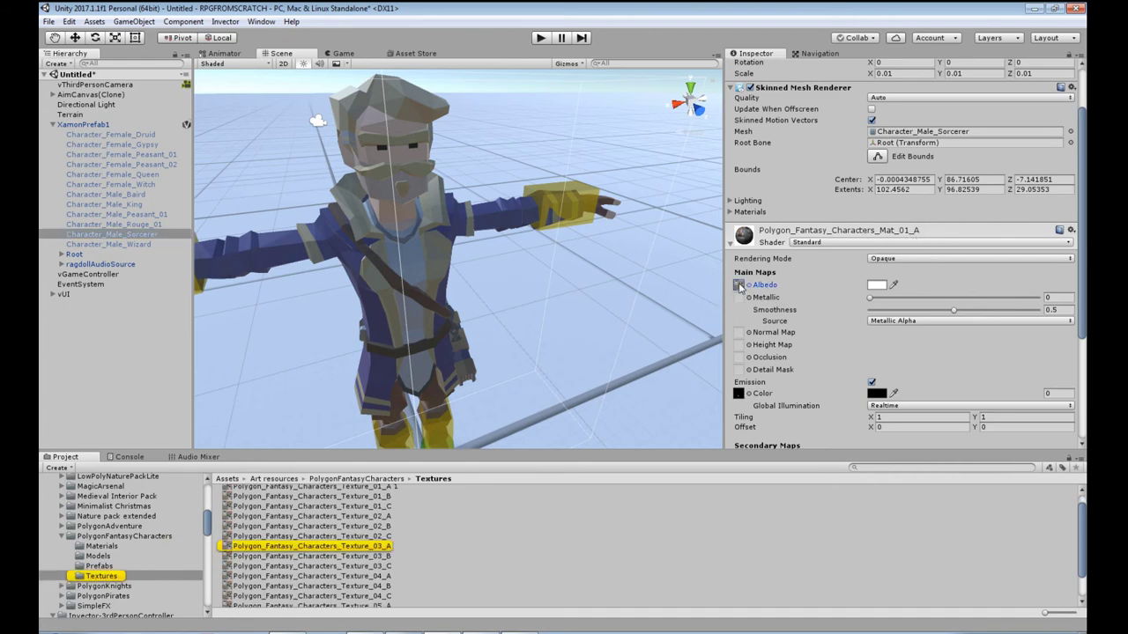
Try other fantasy character textures as the sorcerer material's albedo, and reassign Polygon_Fantasy_Characters_Texture_03_A
scroll(368, 553, "up", 1)
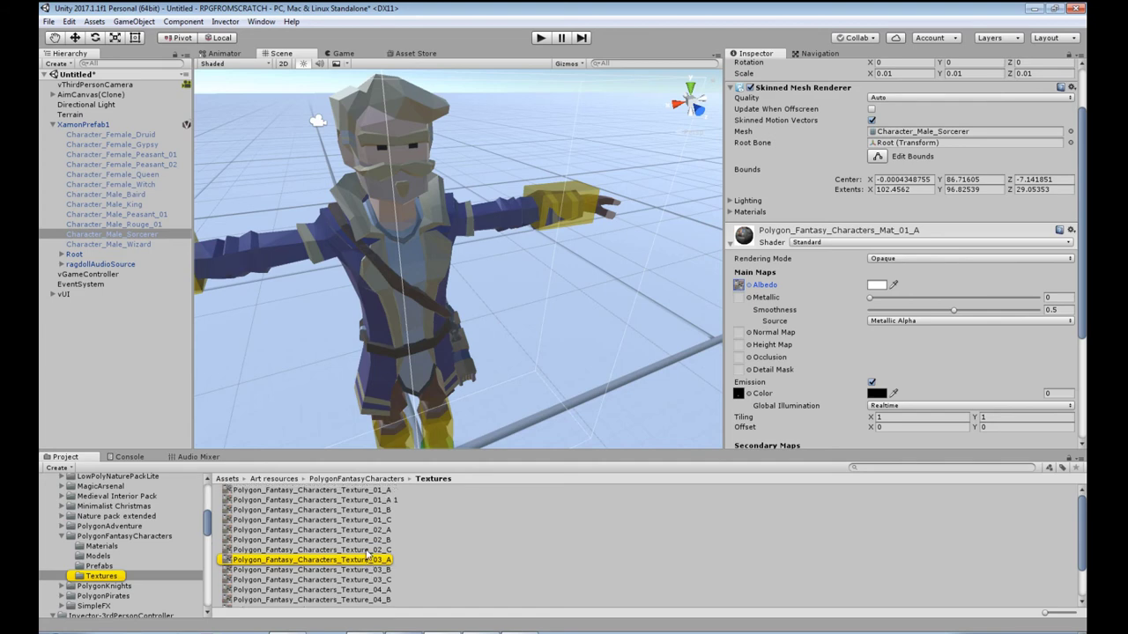
left_click_drag(368, 554, 738, 285)
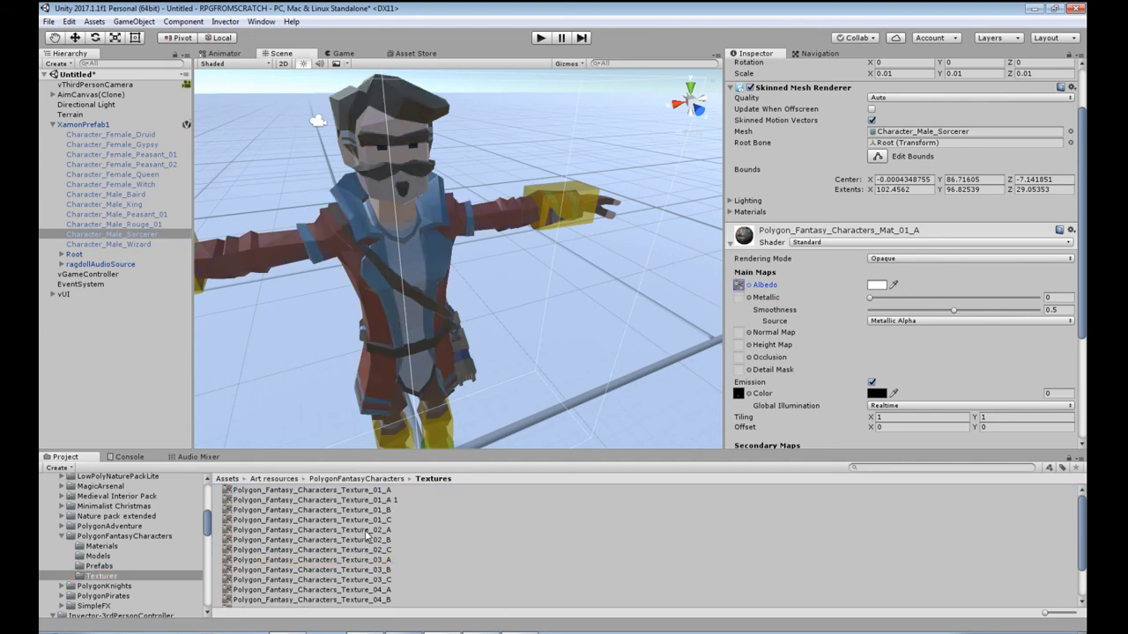
left_click_drag(368, 533, 739, 285)
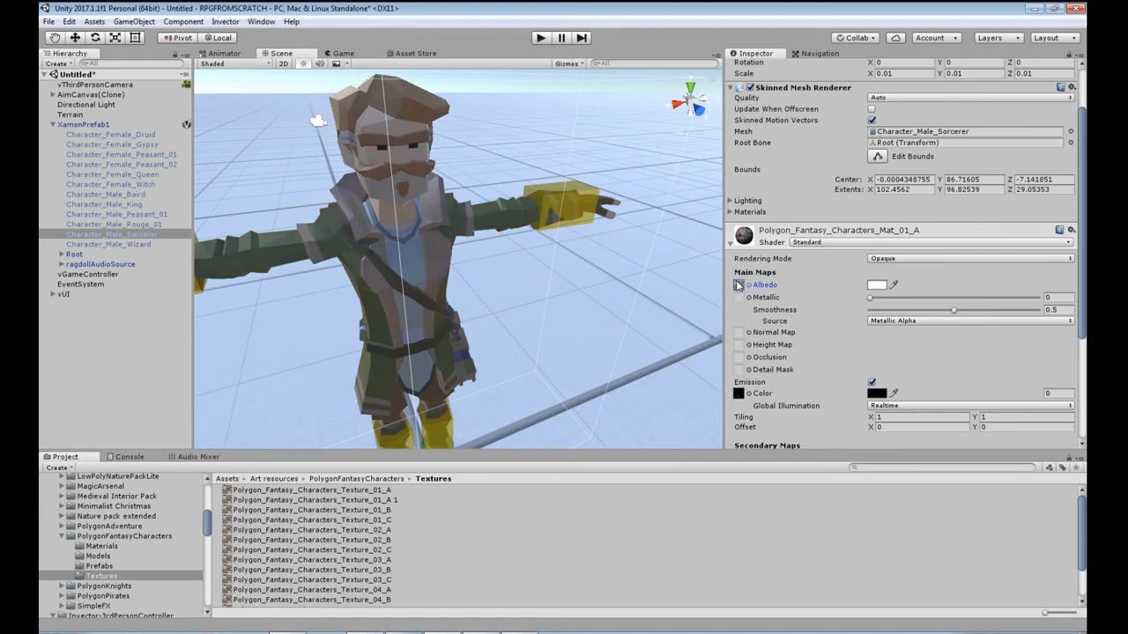
left_click_drag(355, 564, 739, 285)
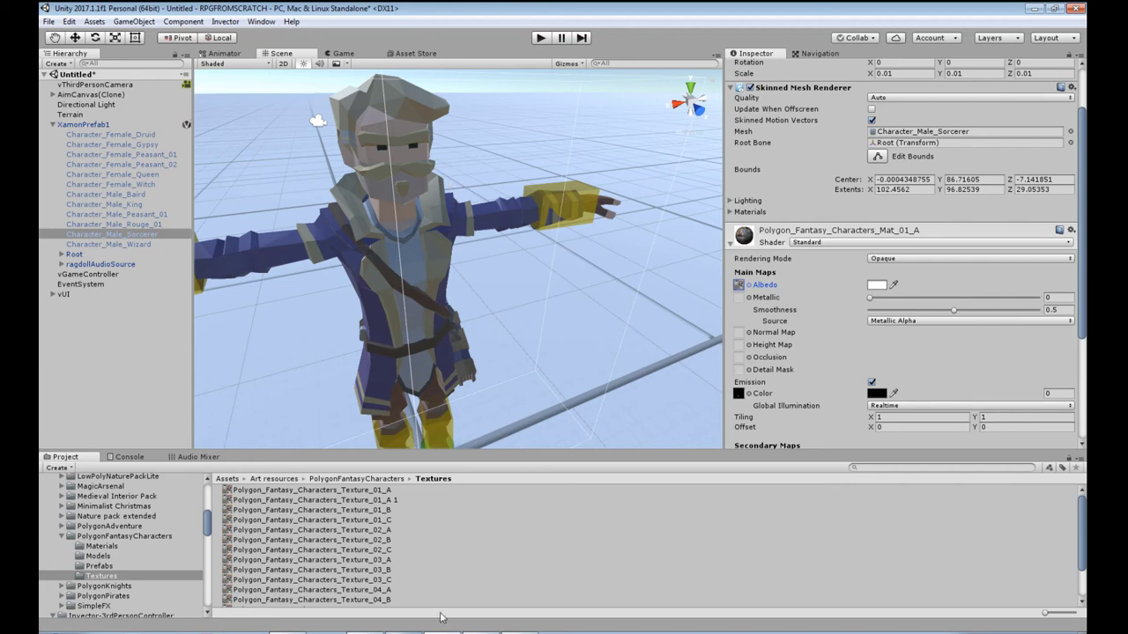
Open Polygon_Fantasy_Characters_Texture_03_A in Photoshop and bring its clothing colour swatches into view
left_click(385, 560)
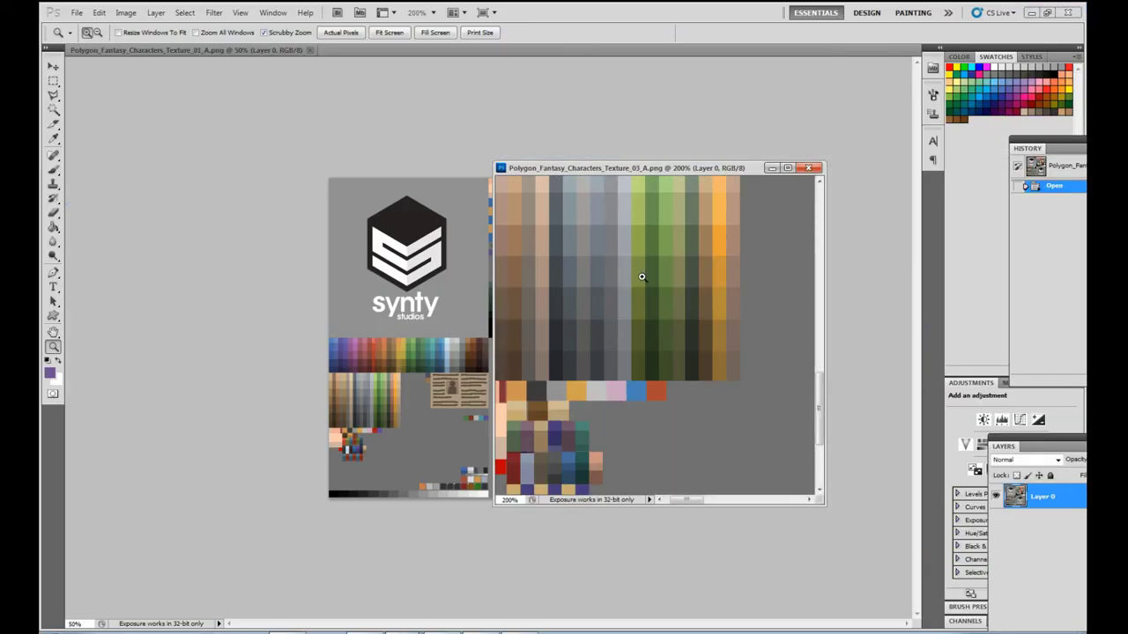
left_click_drag(648, 173, 868, 194)
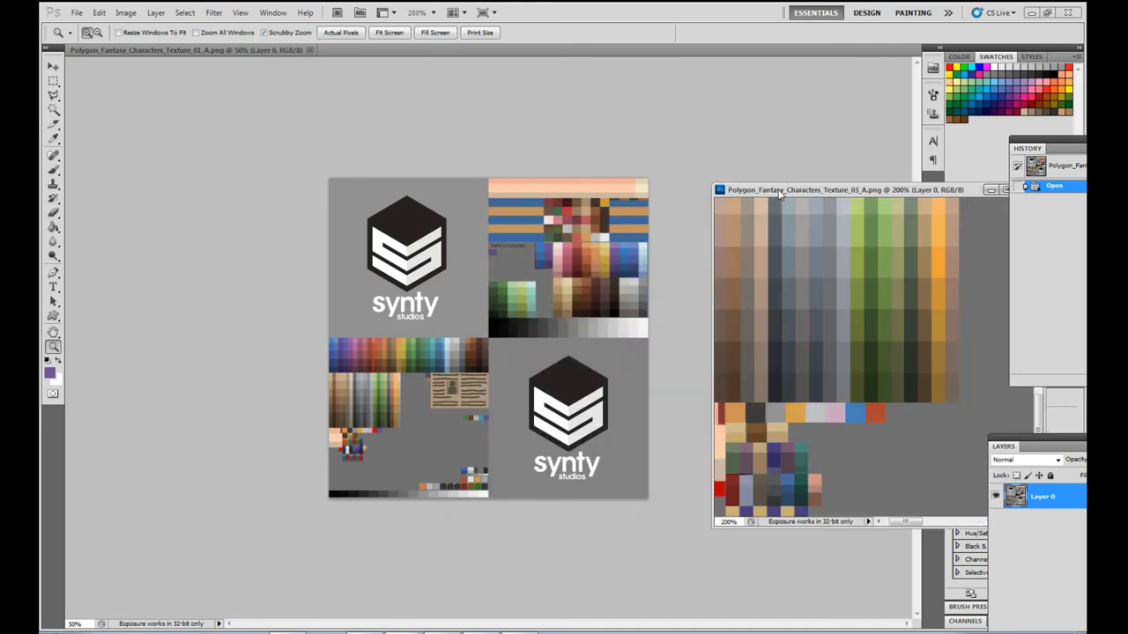
key("ctrl+w")
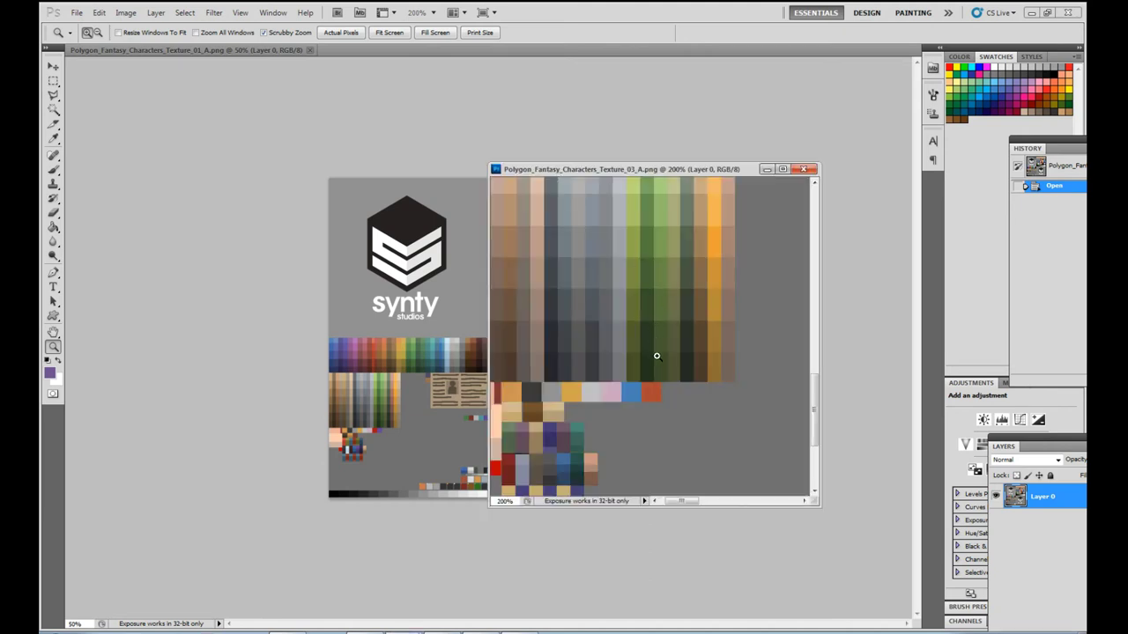
scroll(817, 402, "down", 5)
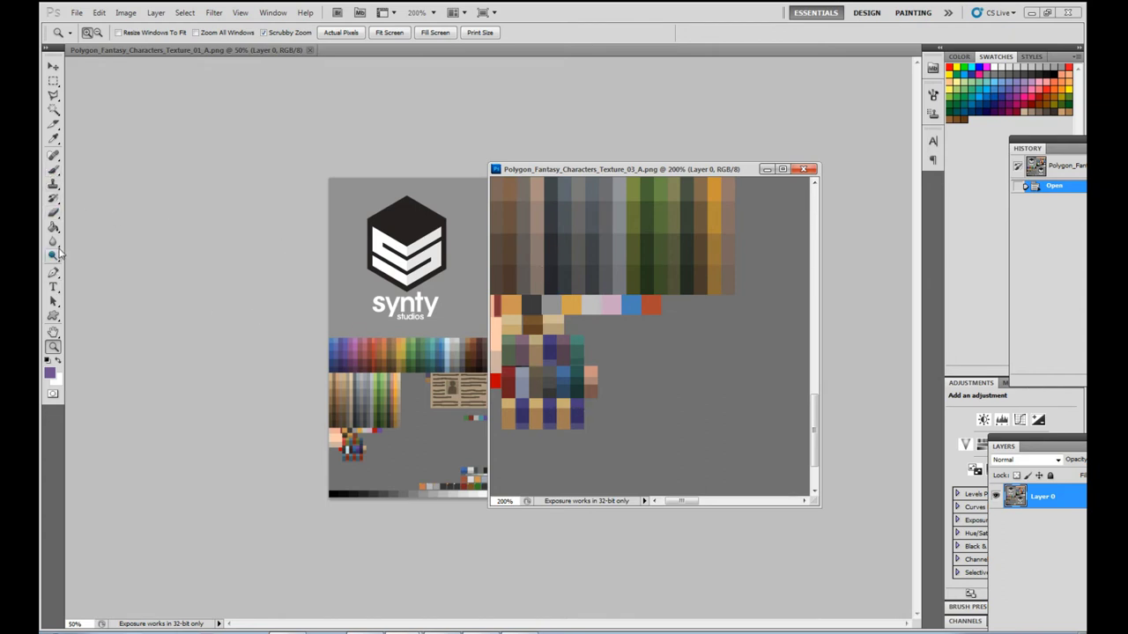
Sample the dark charcoal swatch and fill the three large tan cells in the palette's lowest block with it
left_click(53, 138)
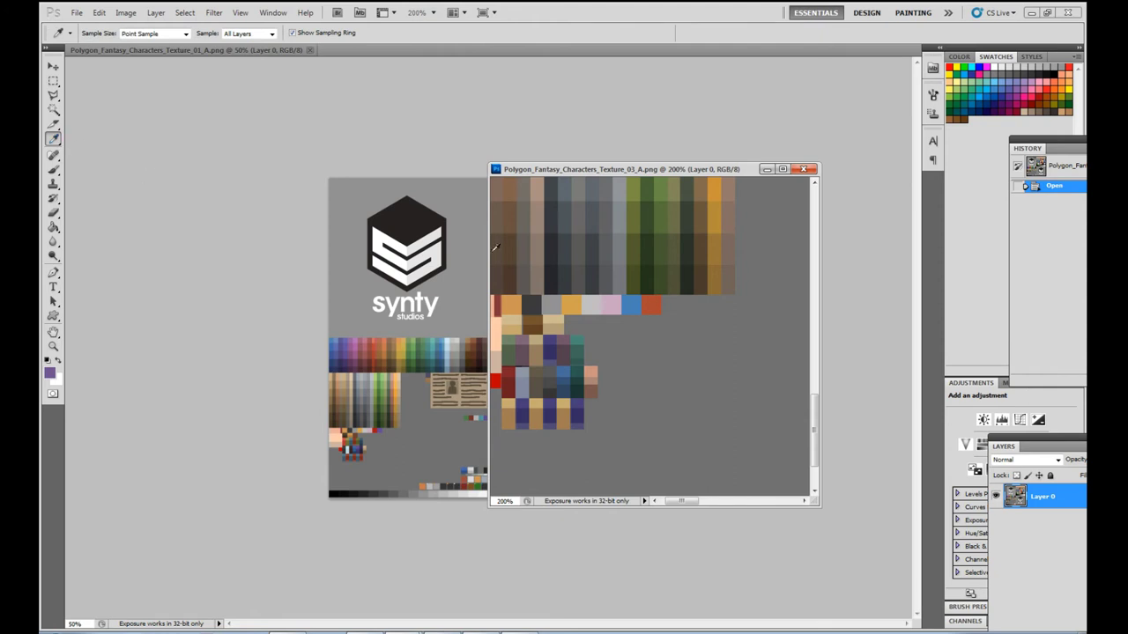
left_click(556, 274)
left_click_drag(578, 171, 766, 216)
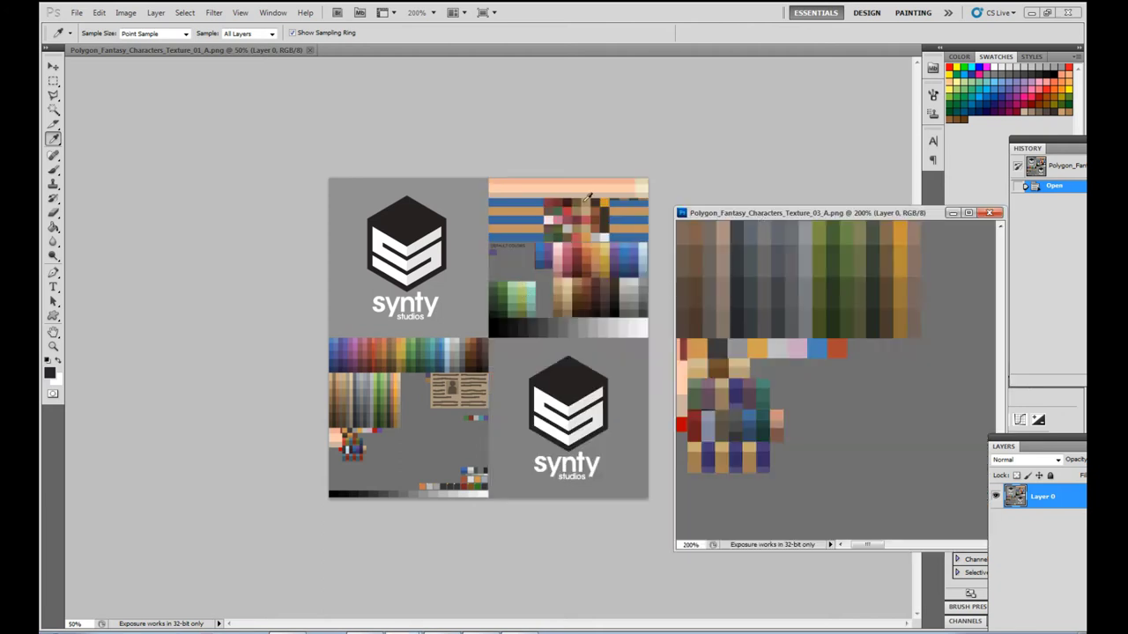
key("ctrl+w")
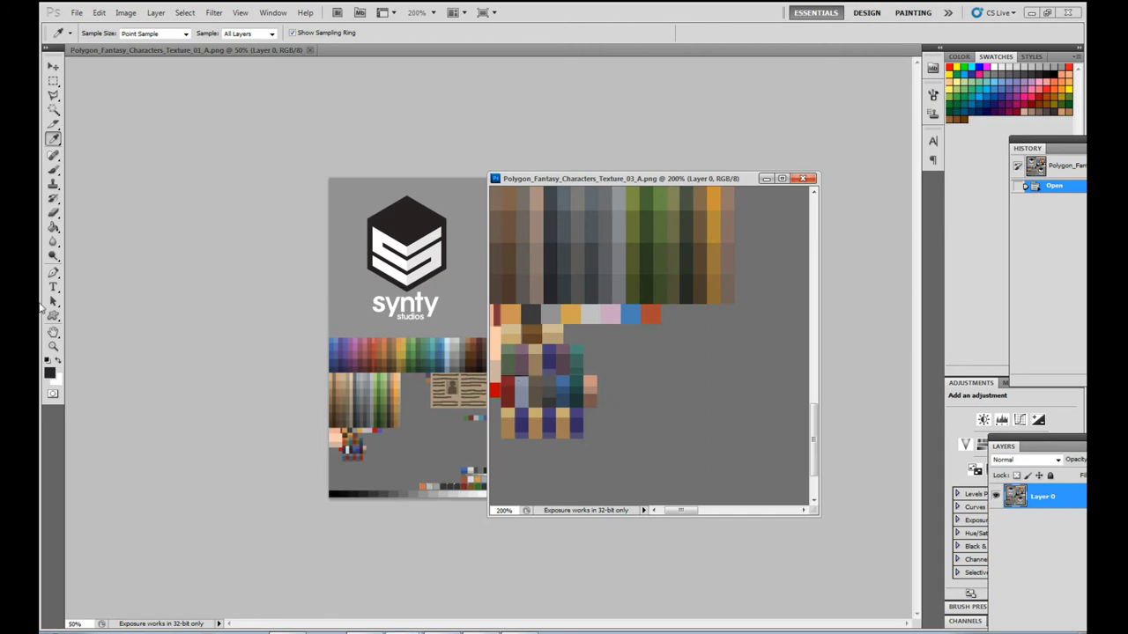
left_click(52, 227)
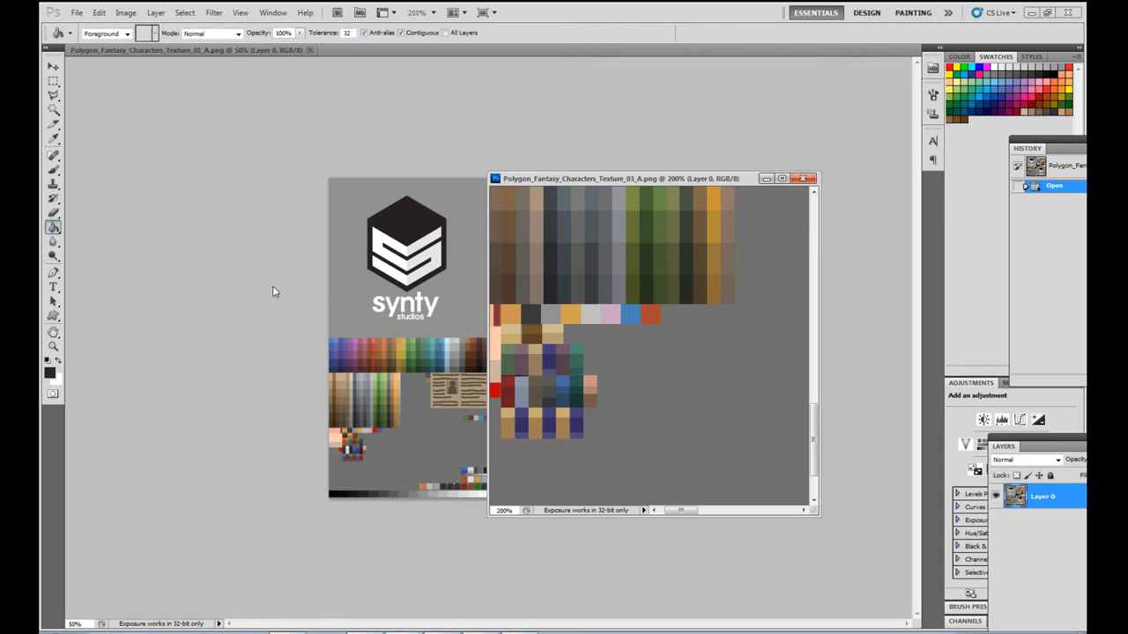
left_click(506, 427)
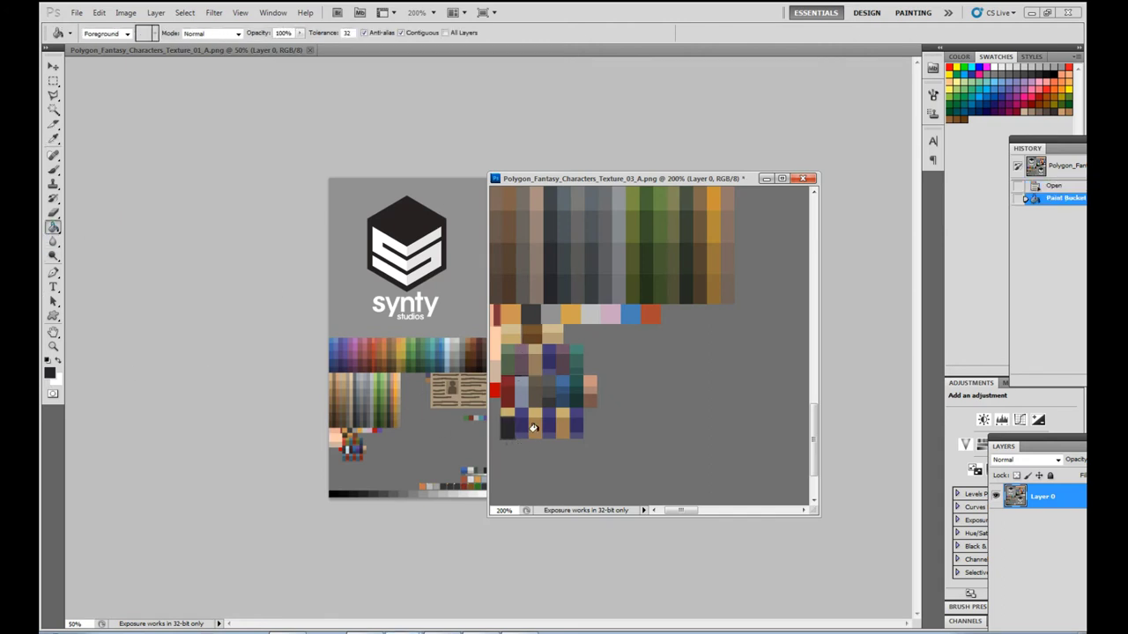
left_click(531, 429)
left_click(560, 425)
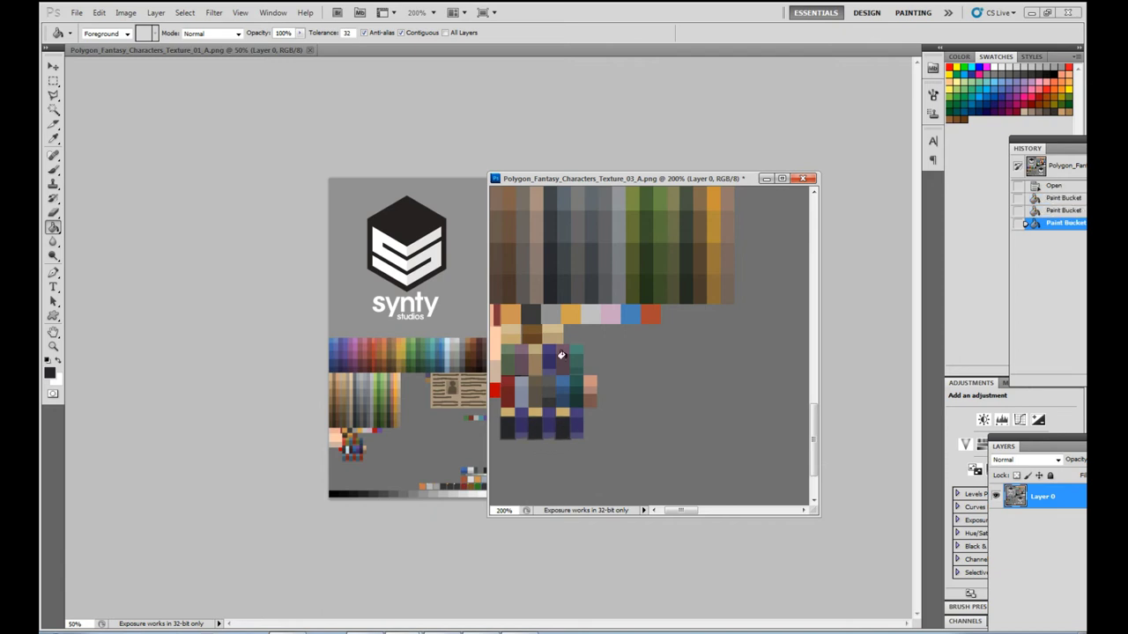
Sample a medium grey swatch and fill the three small light tan cells above the charcoal ones
left_click(52, 139)
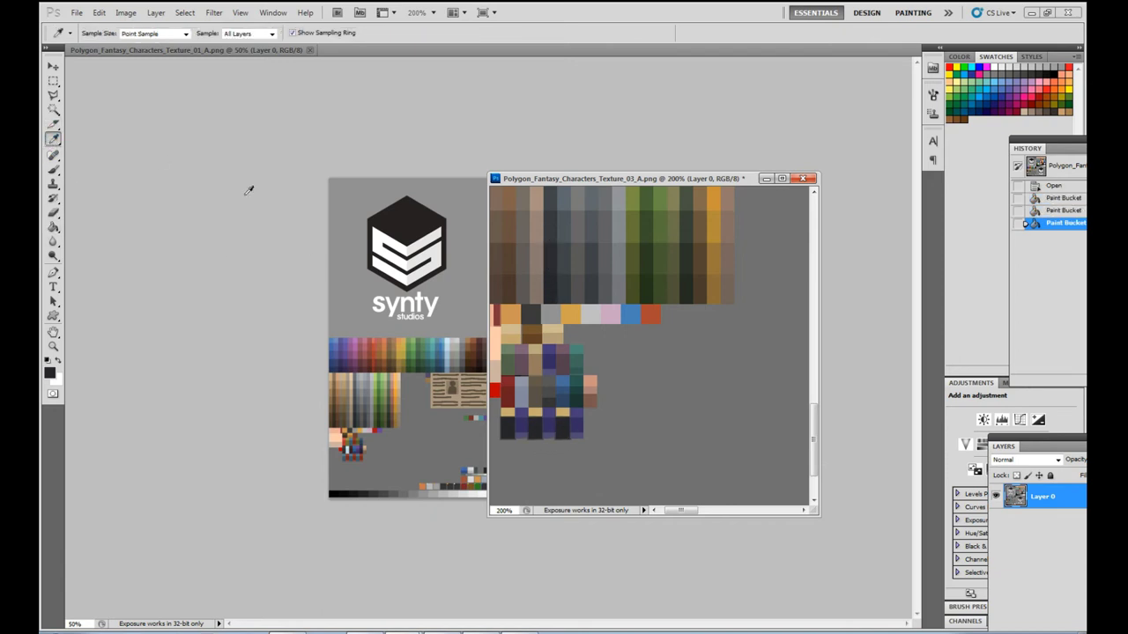
left_click(574, 209)
left_click(53, 227)
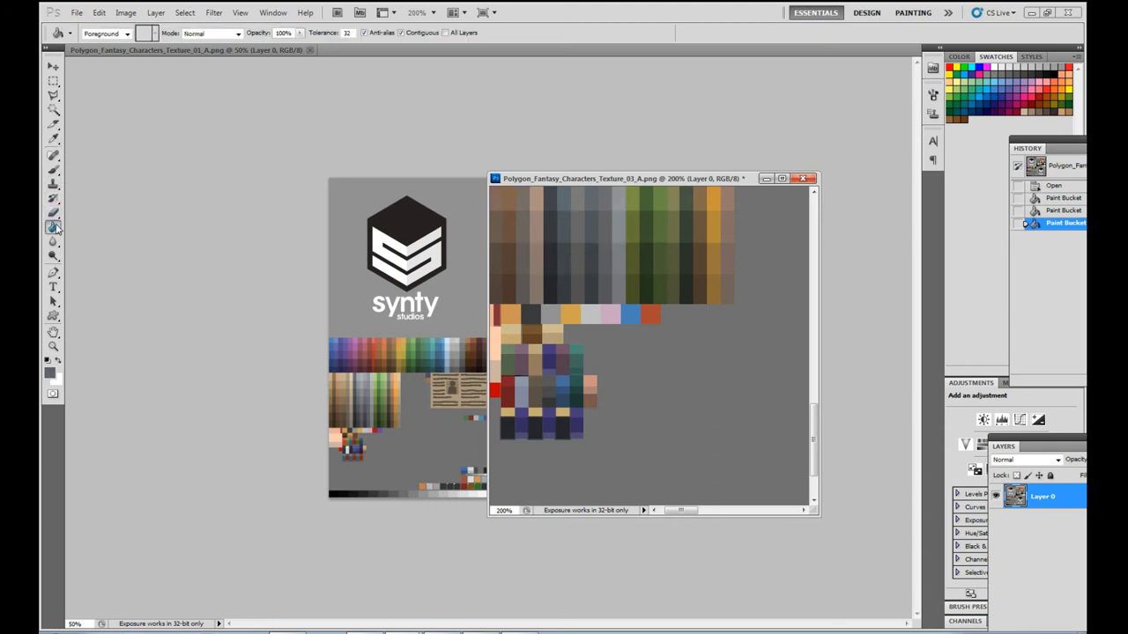
left_click(508, 408)
left_click(533, 415)
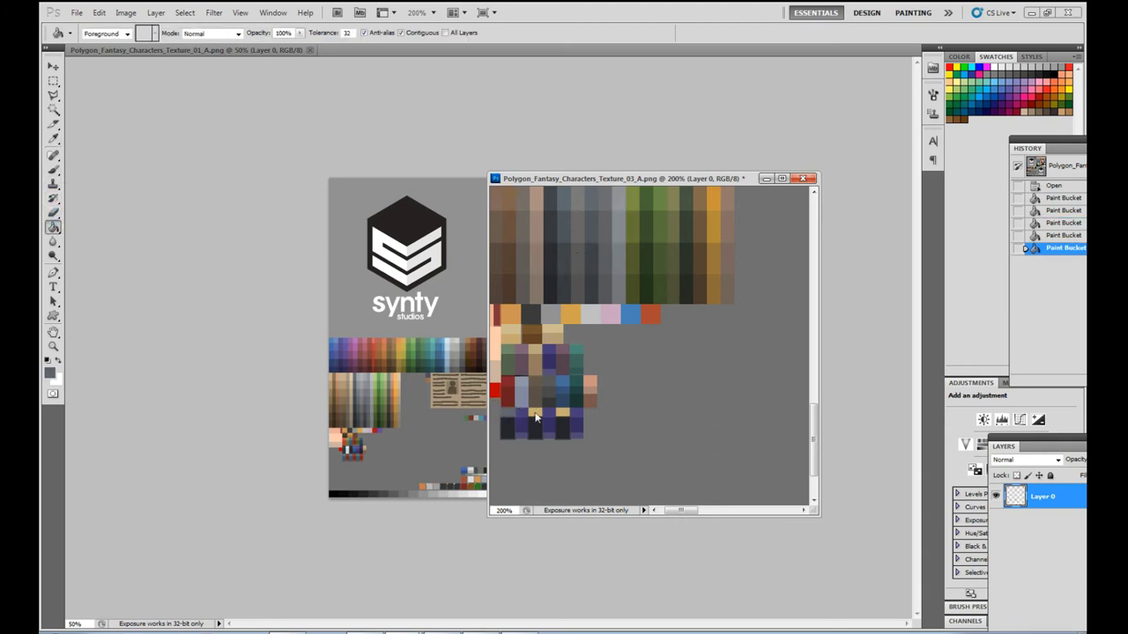
left_click(557, 407)
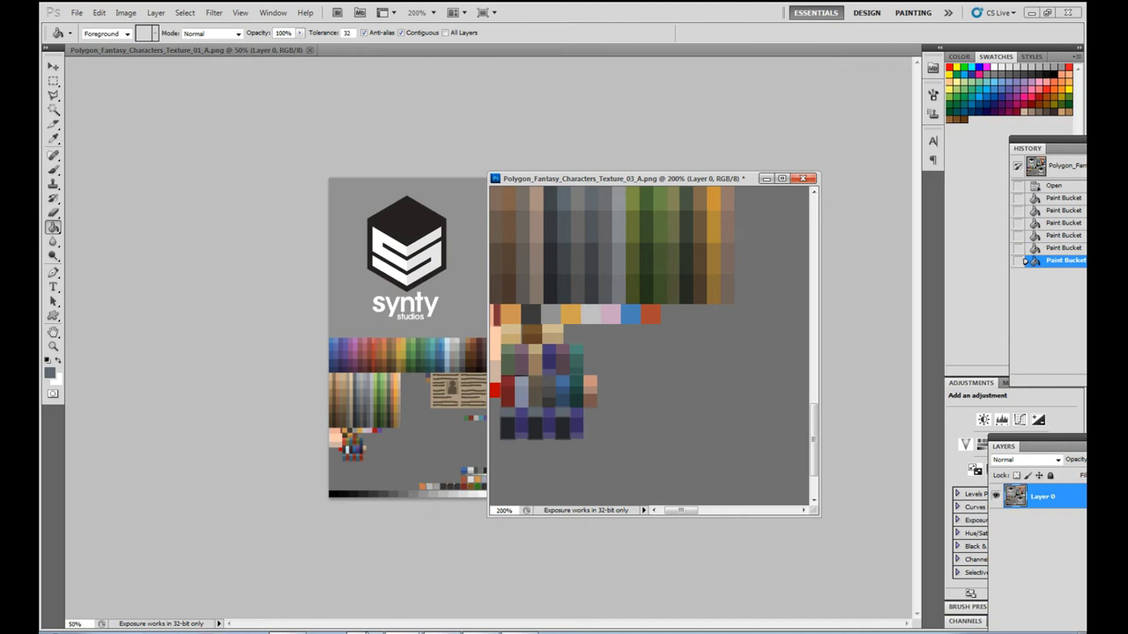
Switch to Unity and duplicate Polygon_Fantasy_Characters_Texture_03_A as a backup, keeping the original texture selected
key("alt+Tab")
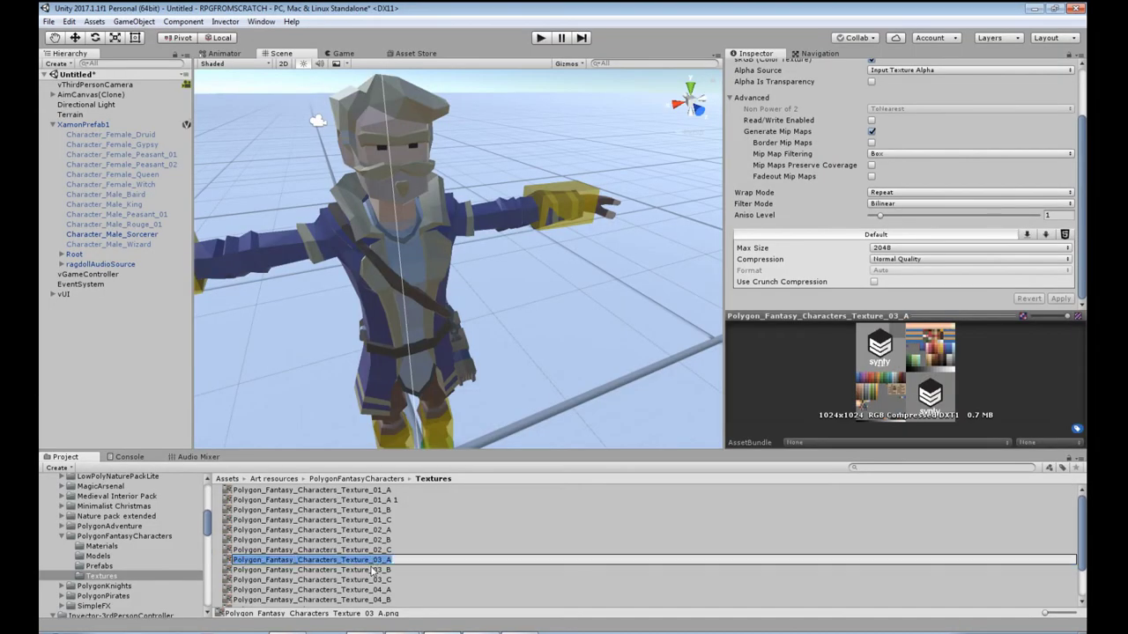
scroll(375, 561, "down", 1)
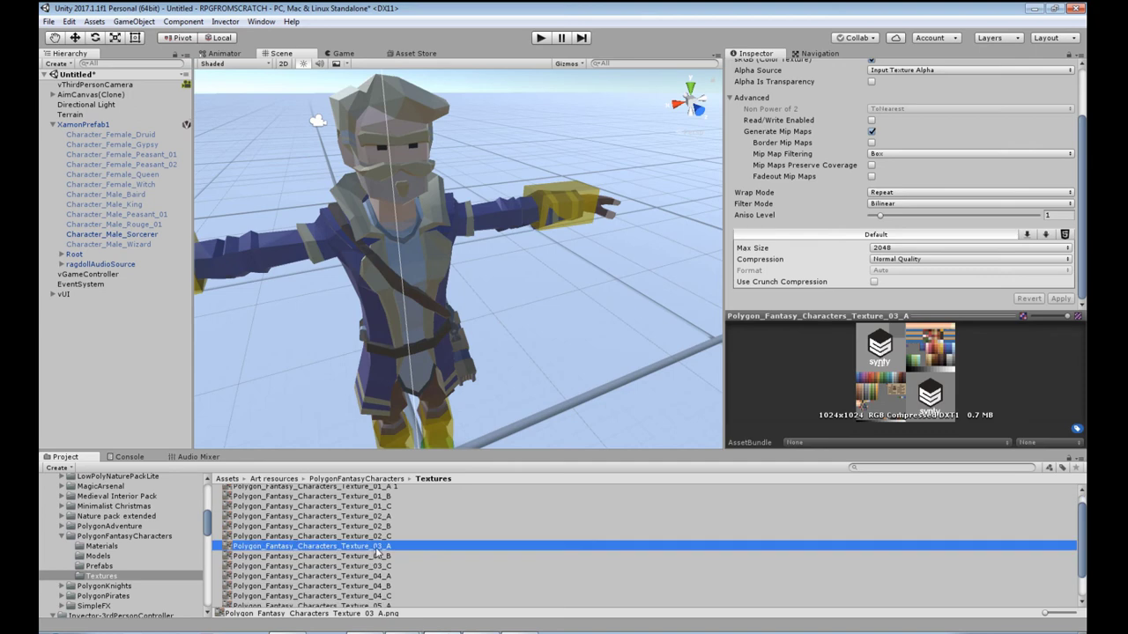
key("ctrl+d")
left_click(378, 537)
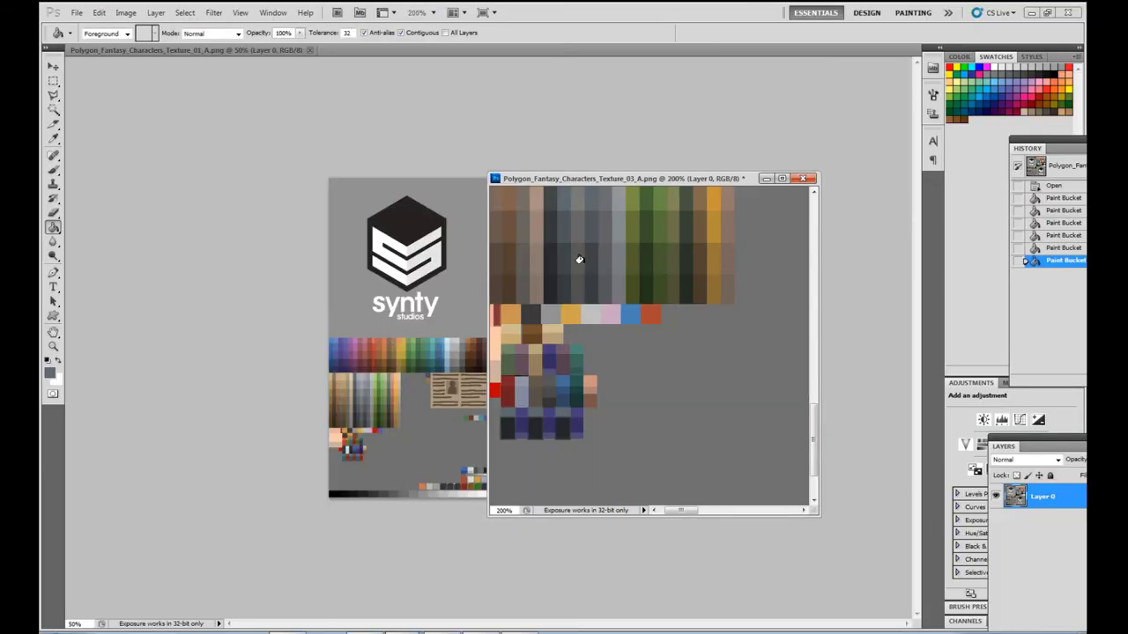
Save the recoloured texture in Photoshop under its existing name and return to Unity
left_click(76, 12)
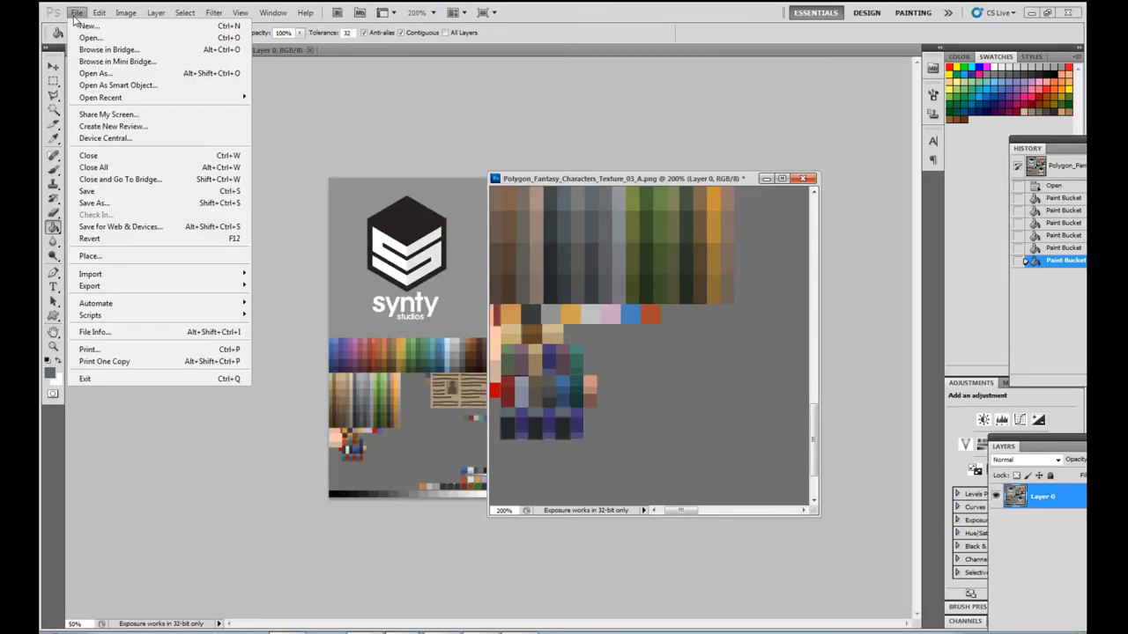
left_click(85, 192)
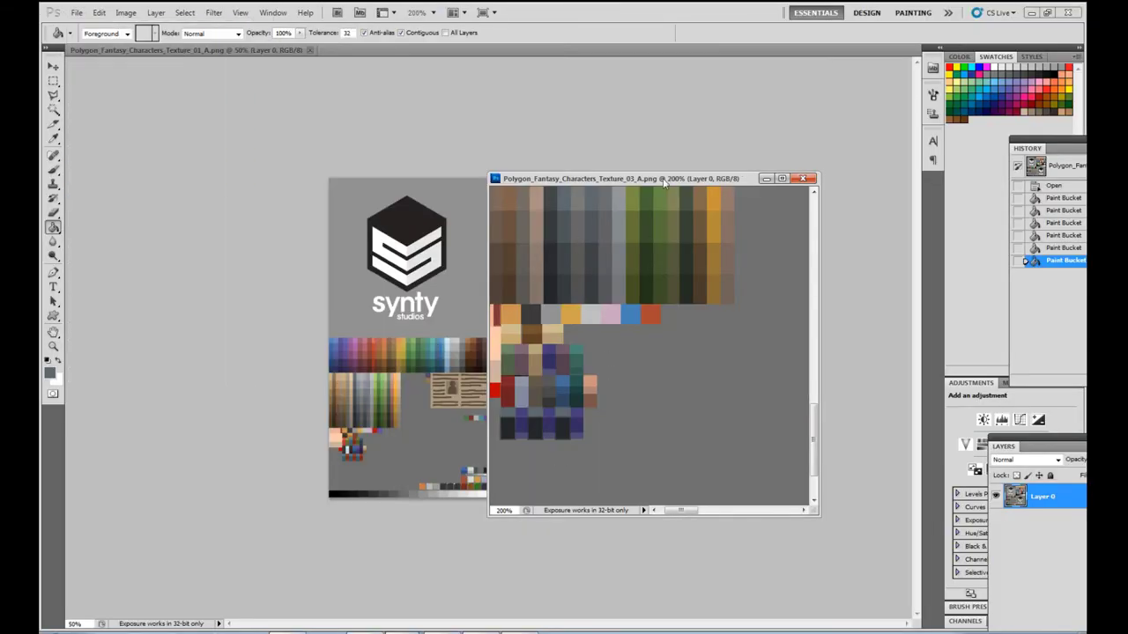
key("alt+Tab")
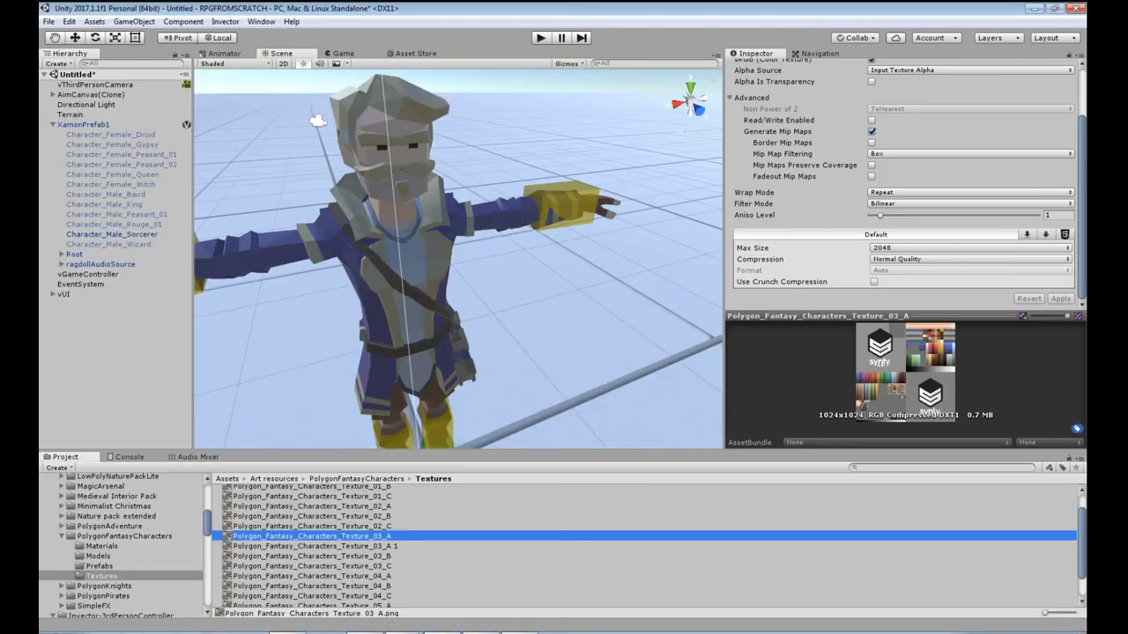
Check the import settings and preview of Polygon_Fantasy_Characters_Texture_03_A, and select Character_Male_Sorcerer to inspect its material
left_click(427, 289)
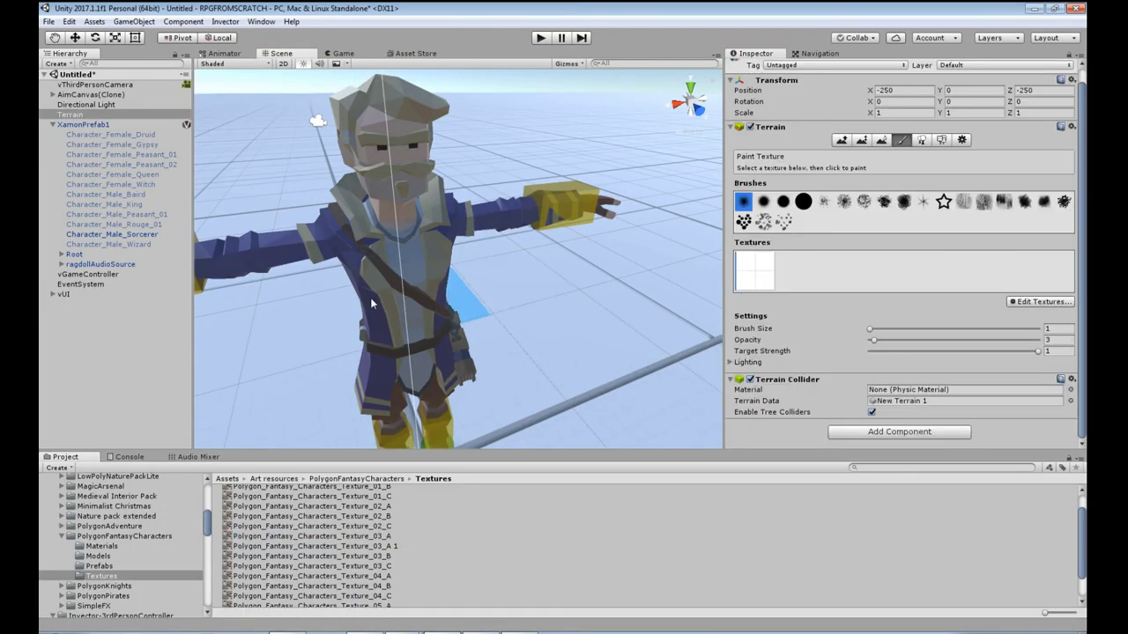
left_click(370, 535)
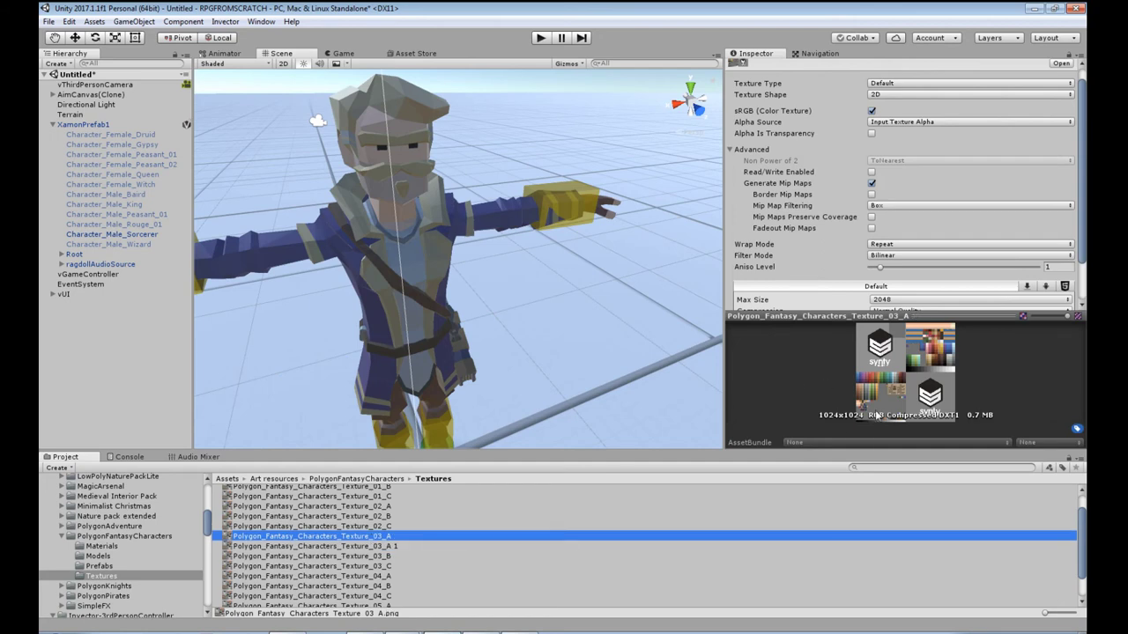
scroll(825, 276, "down", 2)
scroll(826, 277, "up", 3)
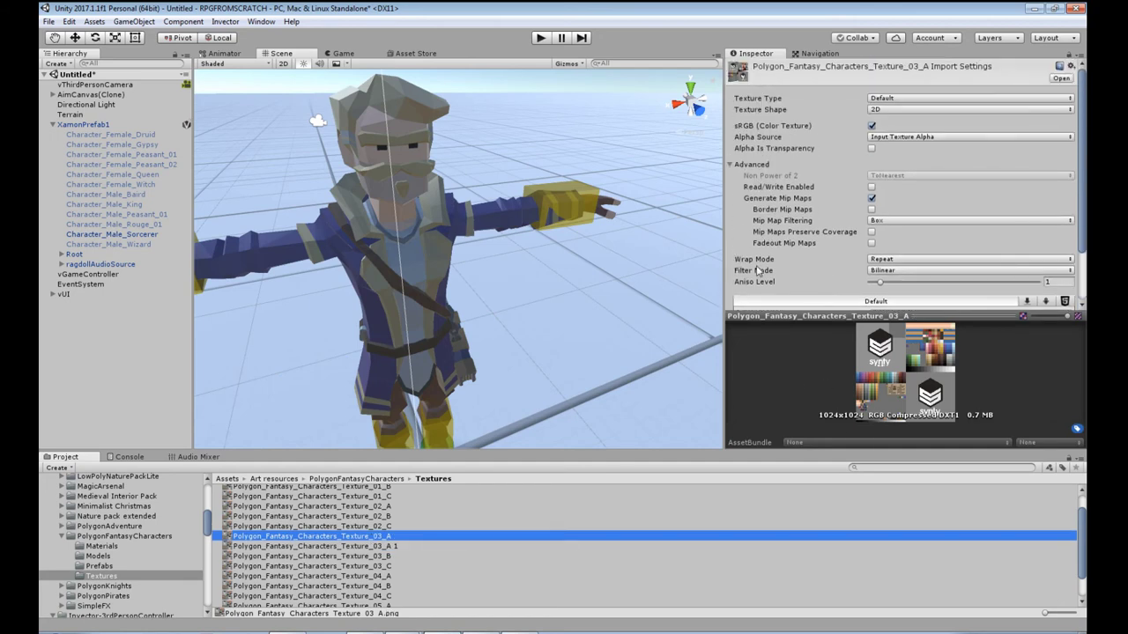
left_click(123, 234)
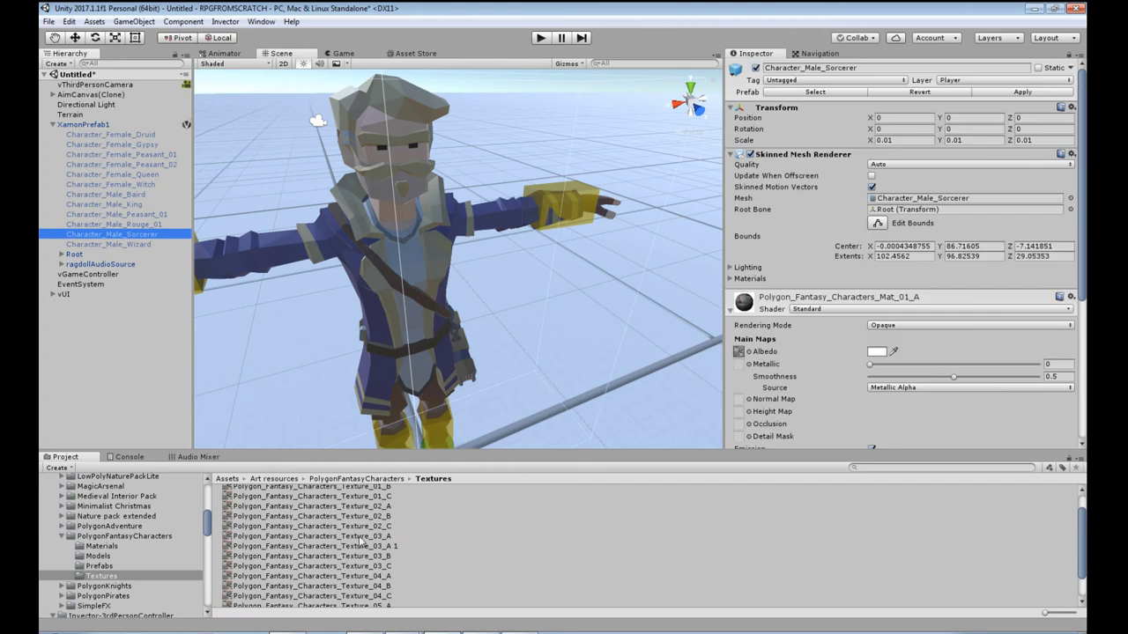
Assign Polygon_Fantasy_Characters_Texture_03_A as the albedo map of the sorcerer's material, Polygon_Fantasy_Characters_Mat_01_A
left_click_drag(370, 545, 740, 353)
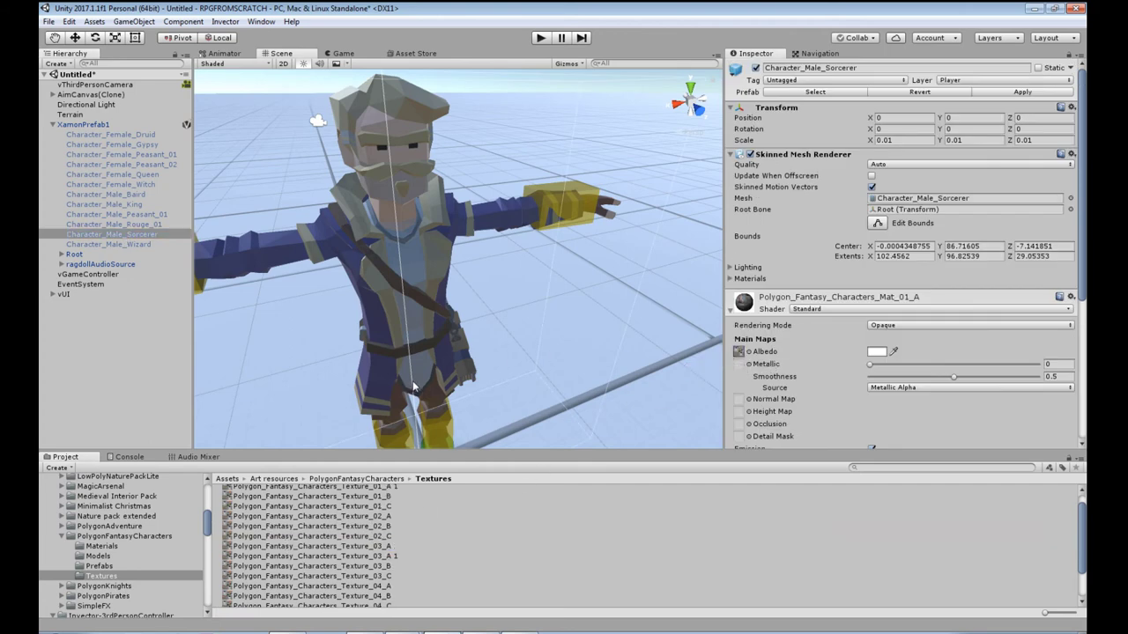
middle_click_drag(415, 388, 402, 405)
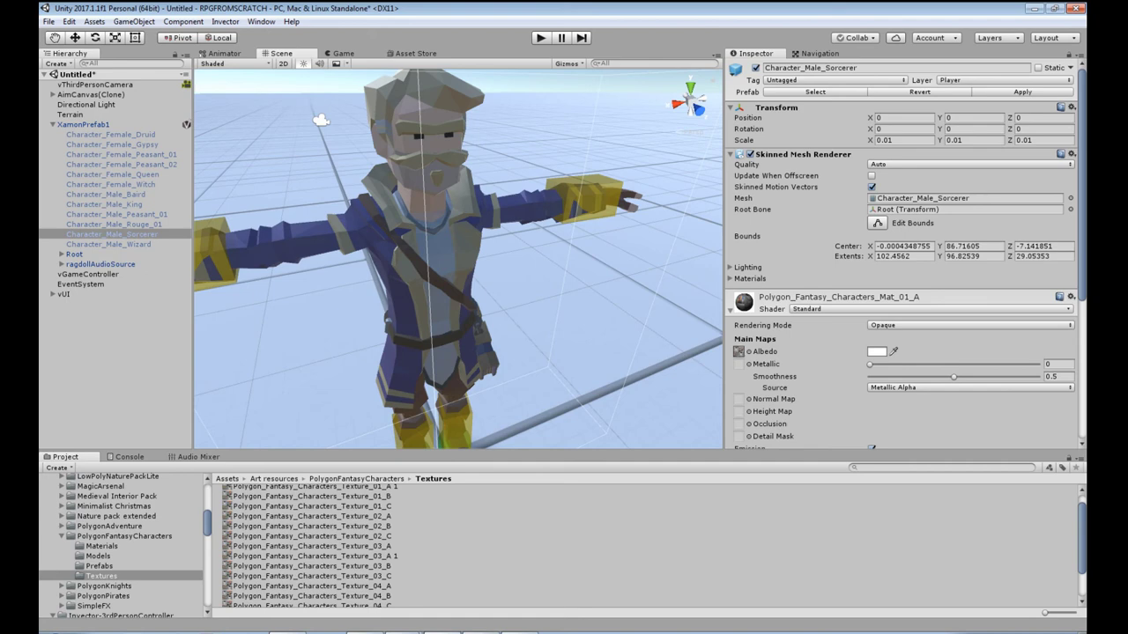
Switch to Photoshop and fill the upper strip of the tall tan cell below the brown swatch with slate grey
key("alt+Tab")
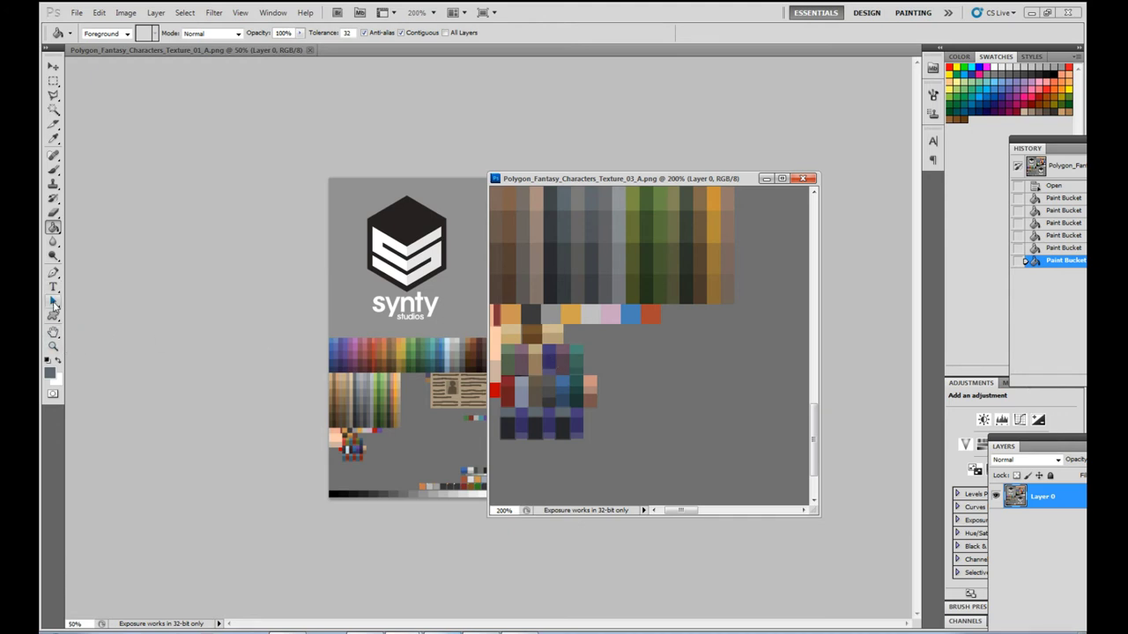
left_click(54, 139)
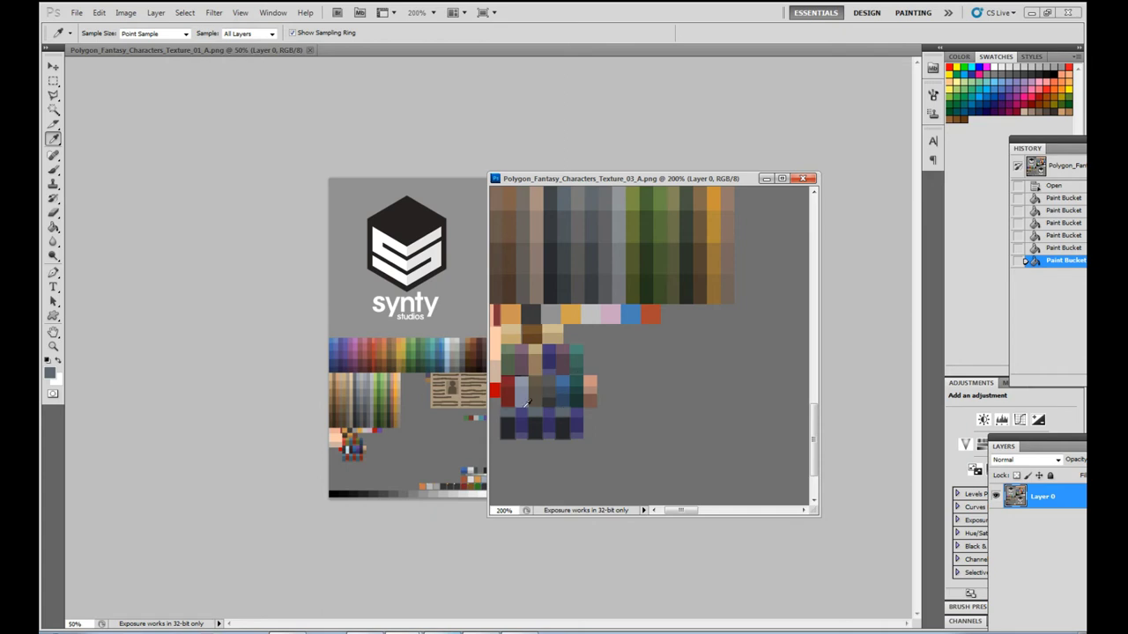
left_click(54, 227)
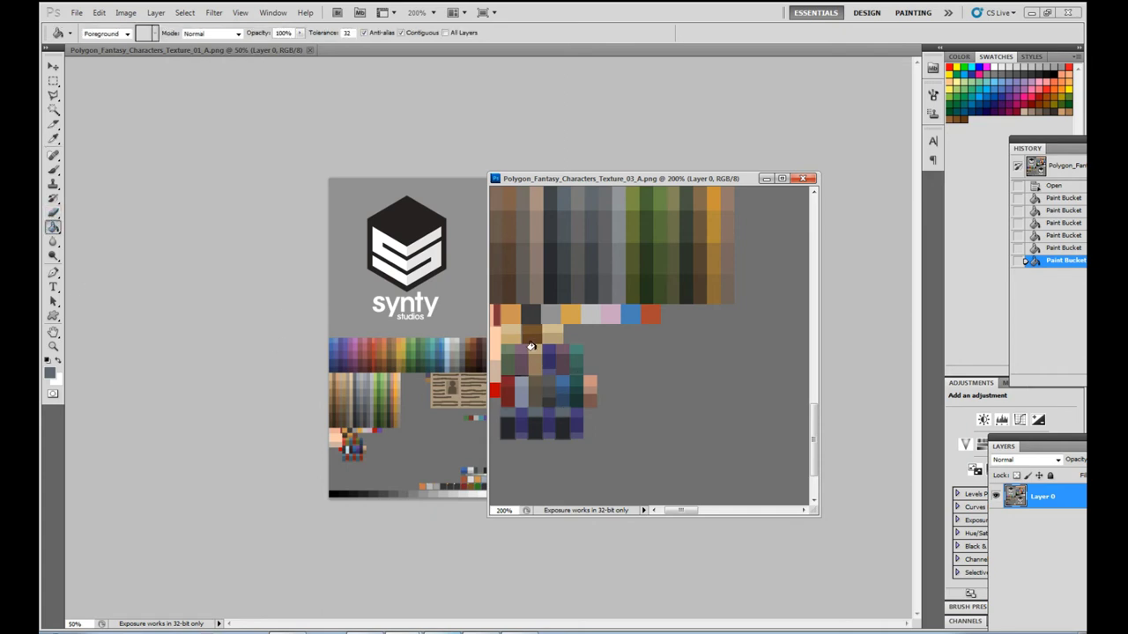
left_click(532, 347)
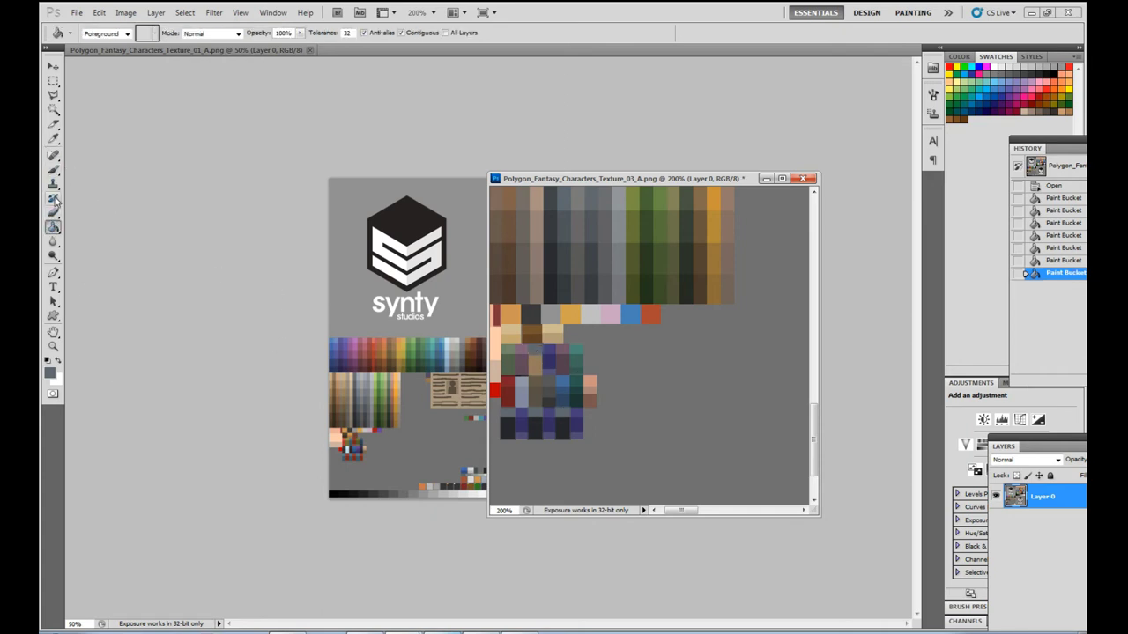
Sample charcoal from the bottom row of cells and fill the remaining lower part of the tan cell with it
left_click(53, 138)
left_click(514, 421)
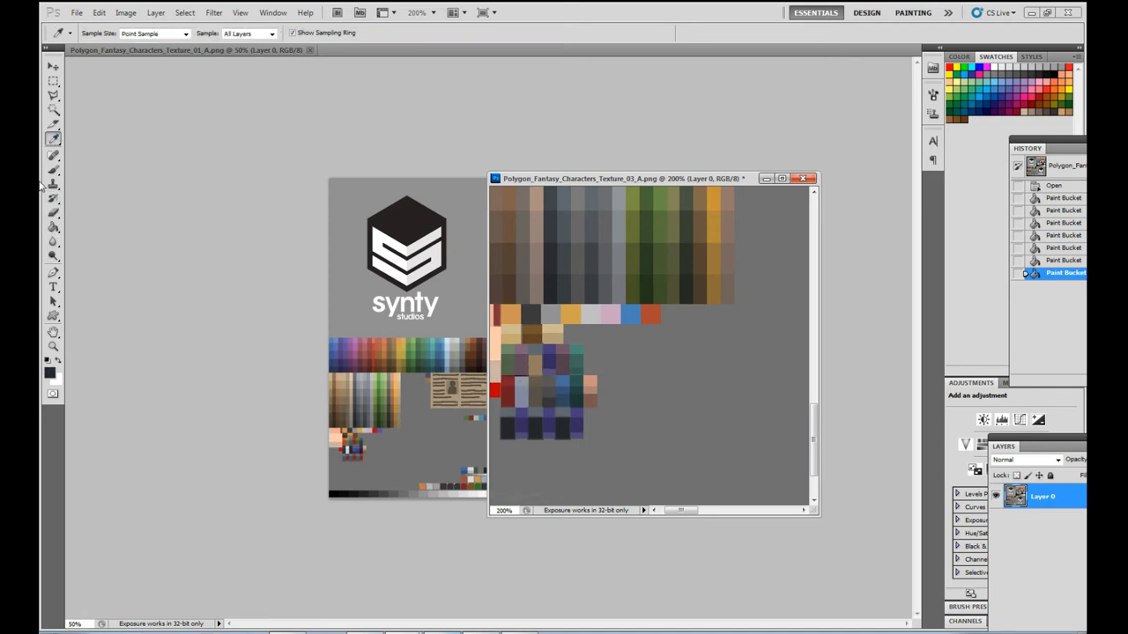
left_click(54, 227)
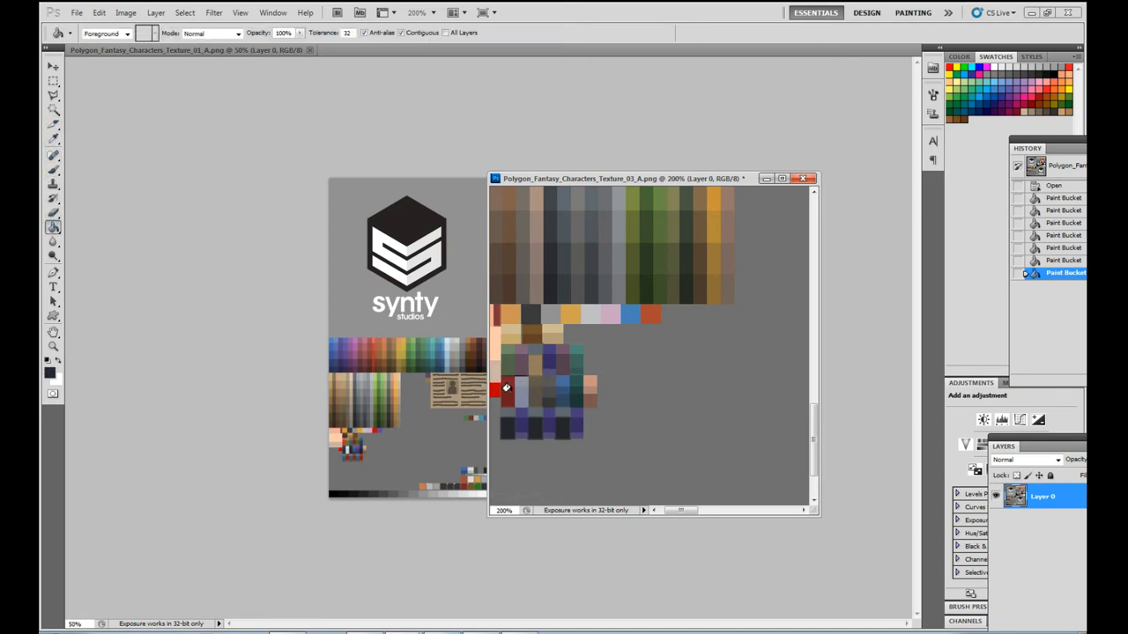
left_click(532, 363)
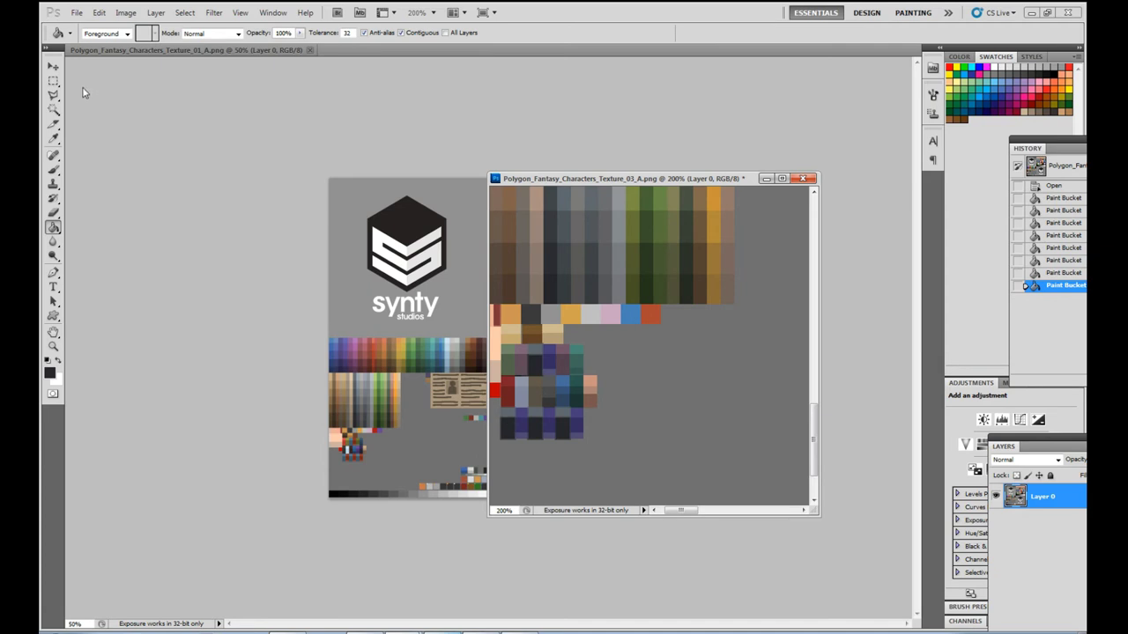
Save the texture with its new trim colours and return to Unity to inspect the sorcerer's outfit from several angles
left_click(77, 13)
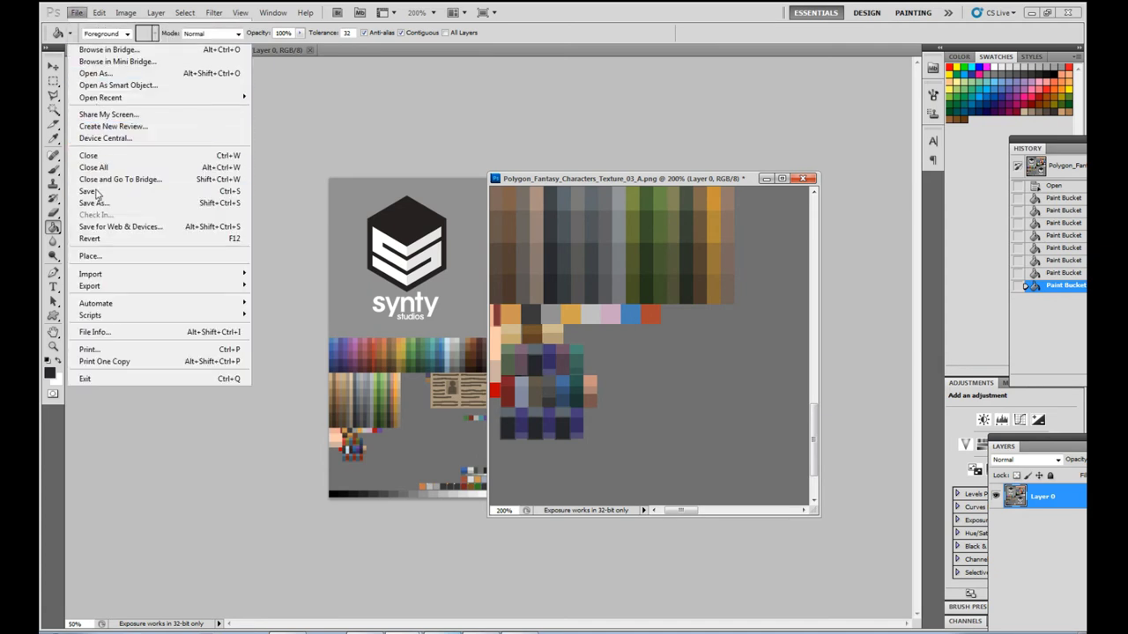
left_click(87, 192)
key("alt+Tab")
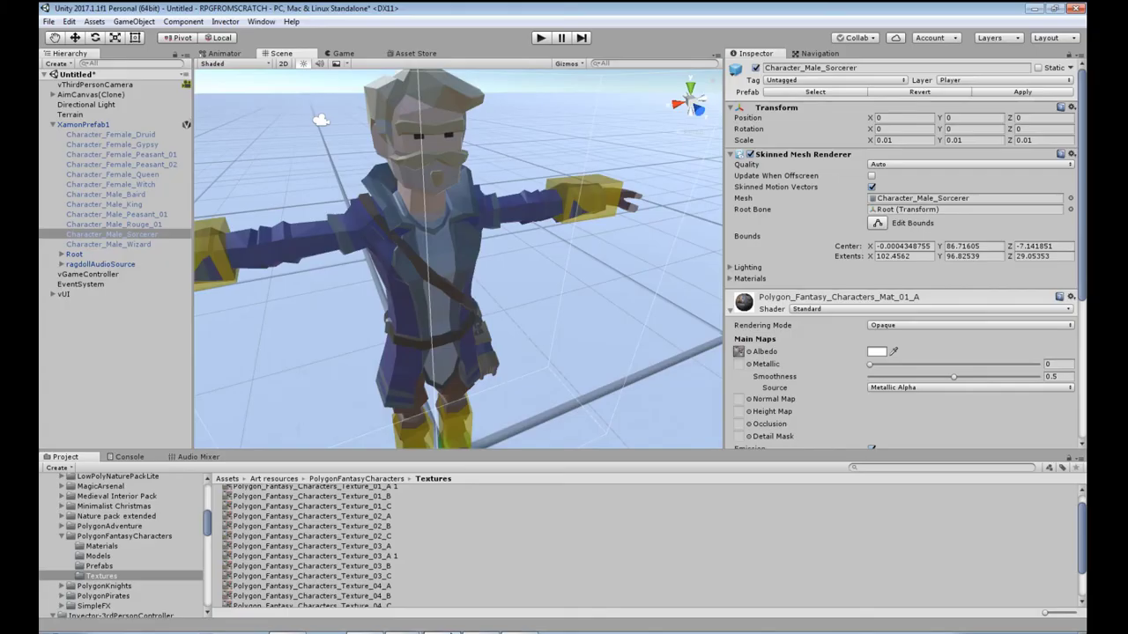
scroll(449, 287, "up", 2)
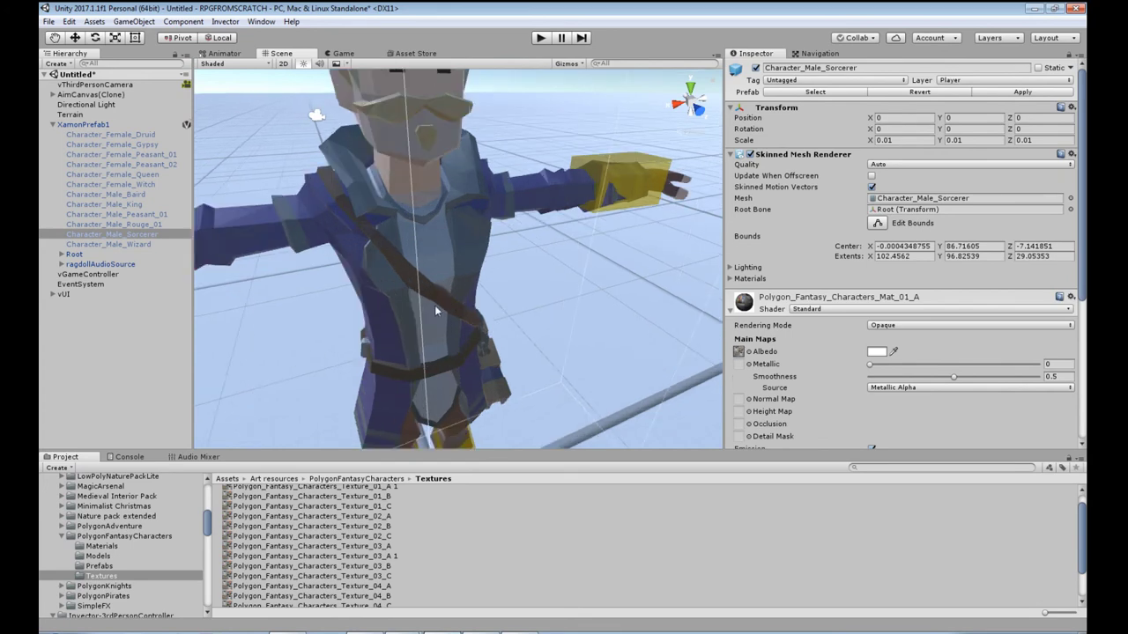
right_click_drag(434, 305, 468, 324)
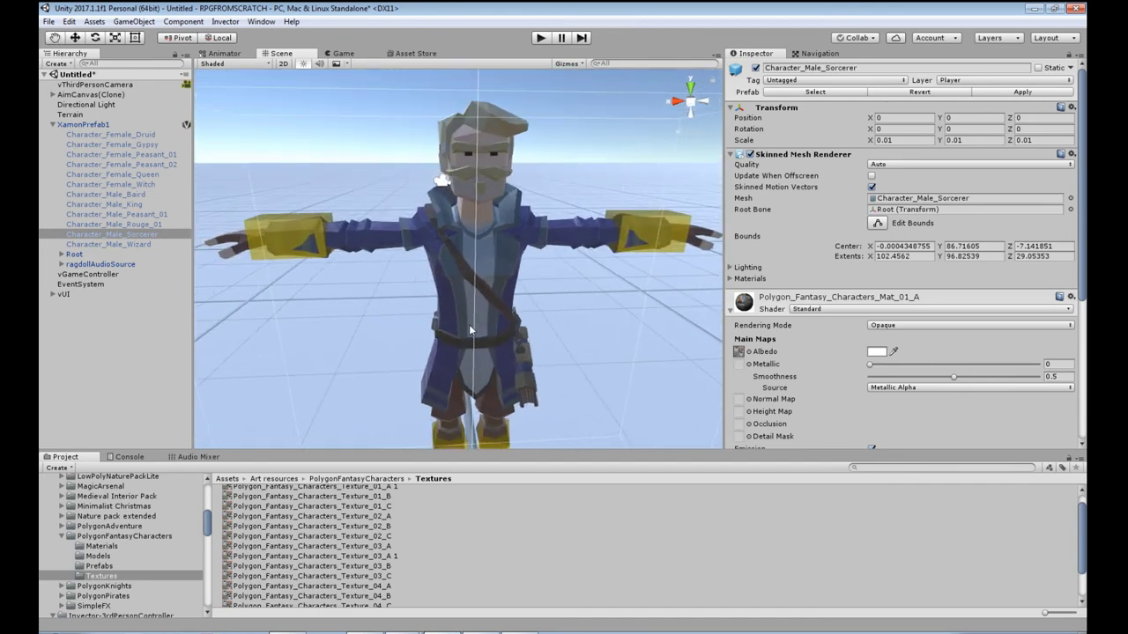
scroll(469, 324, "up", 3)
scroll(535, 376, "up", 2)
scroll(535, 377, "down", 4)
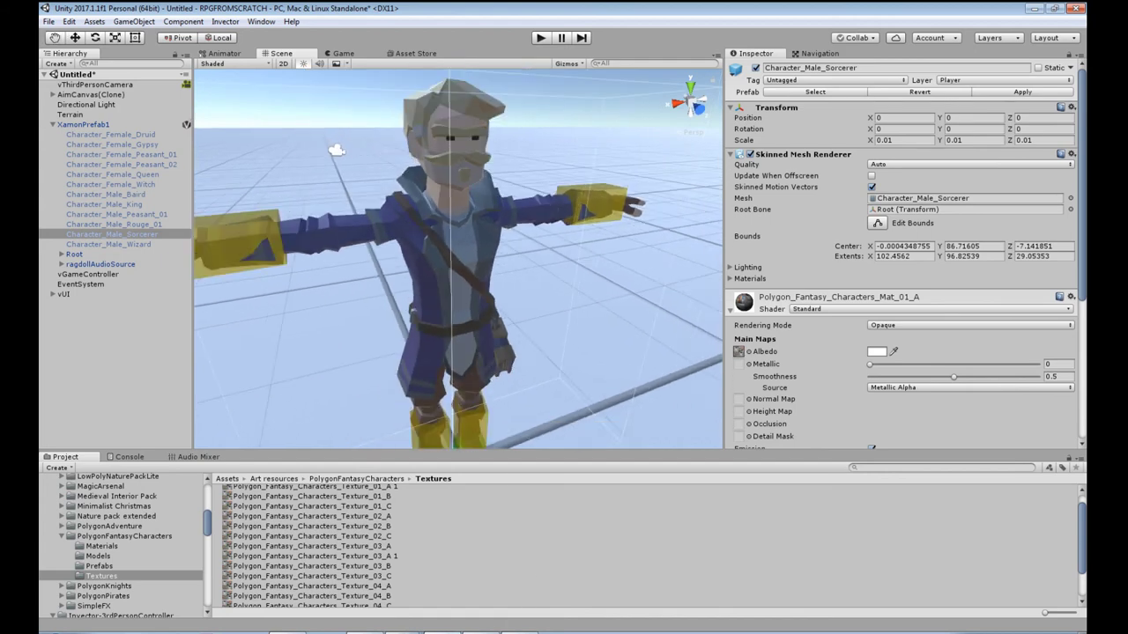
Switch to Photoshop and sample a dark plum swatch from the bottom of the purple columns in the main colour gradient
left_click(421, 631)
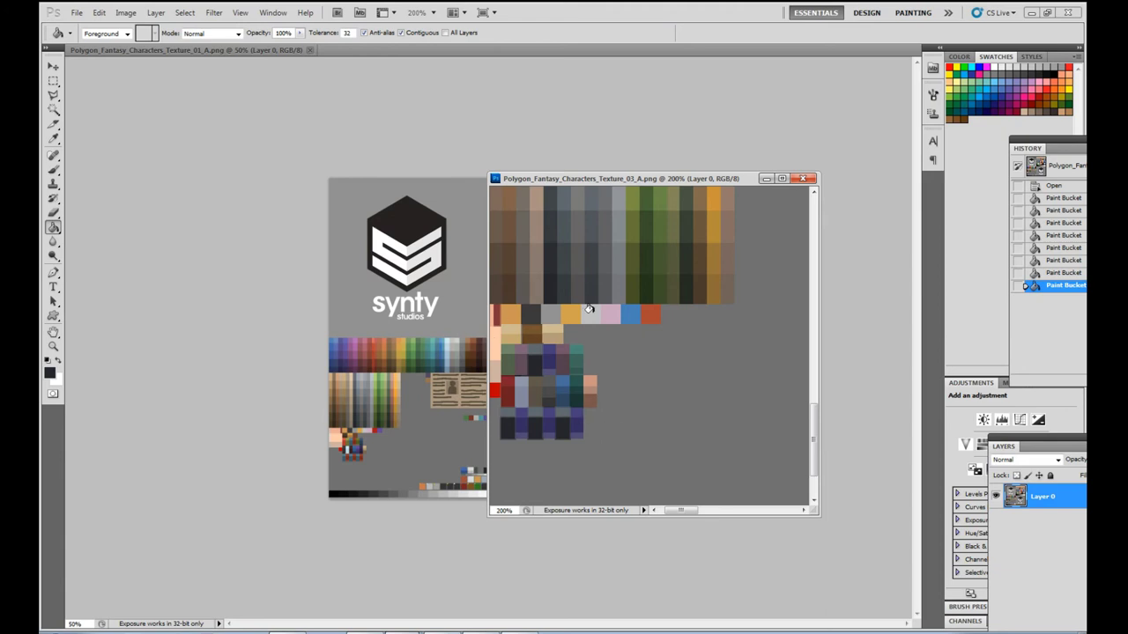
scroll(588, 308, "up", 5)
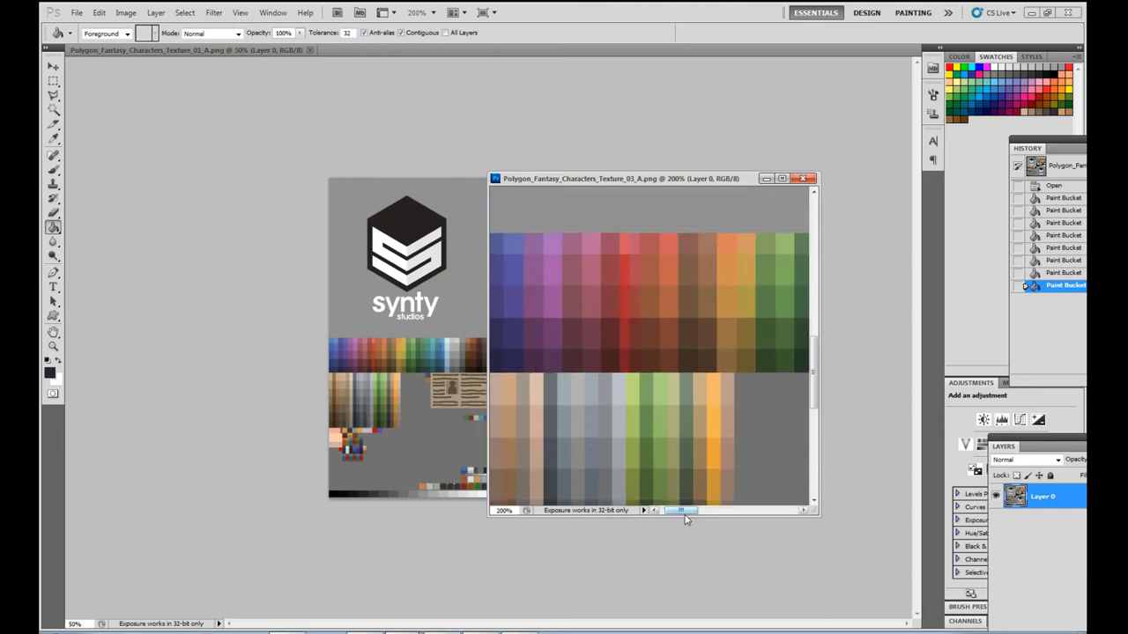
scroll(678, 512, "left", 2)
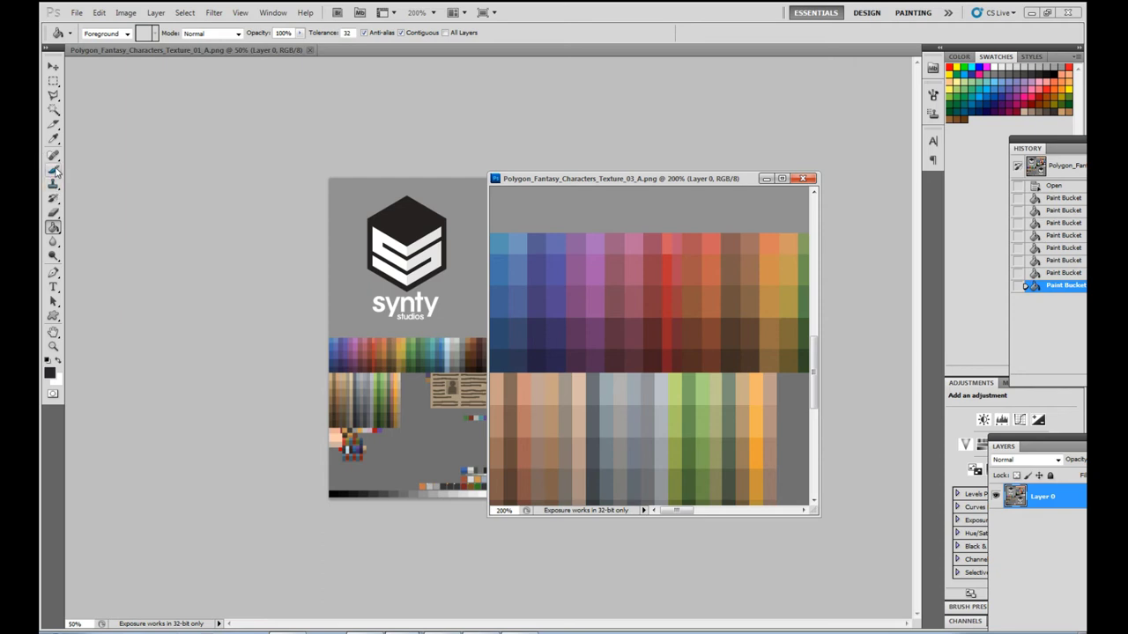
left_click(54, 138)
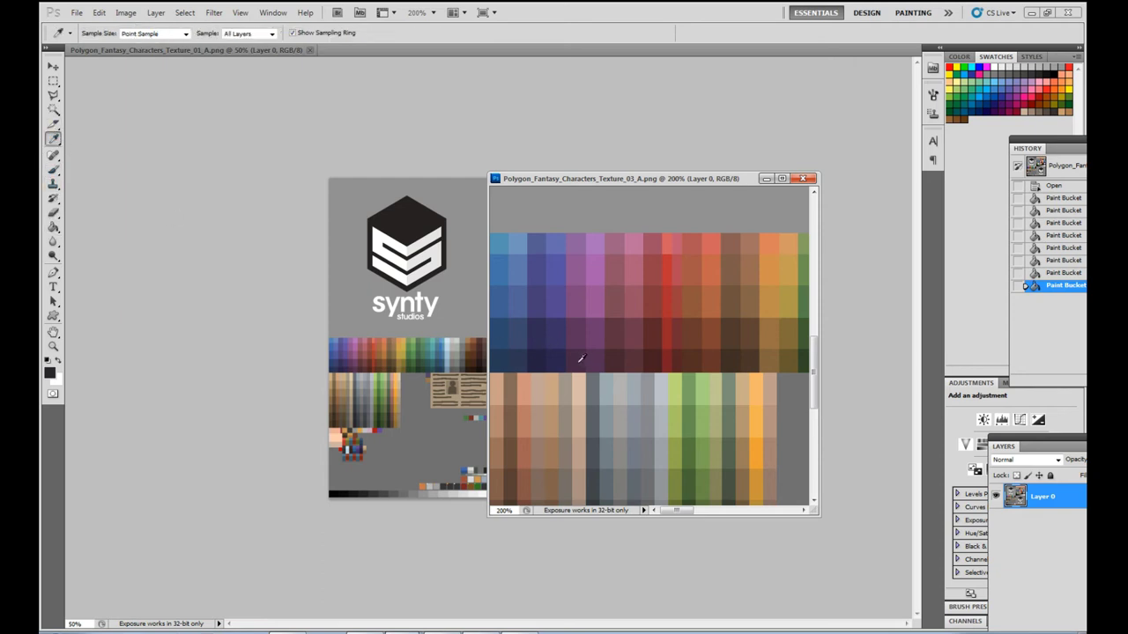
scroll(691, 414, "down", 5)
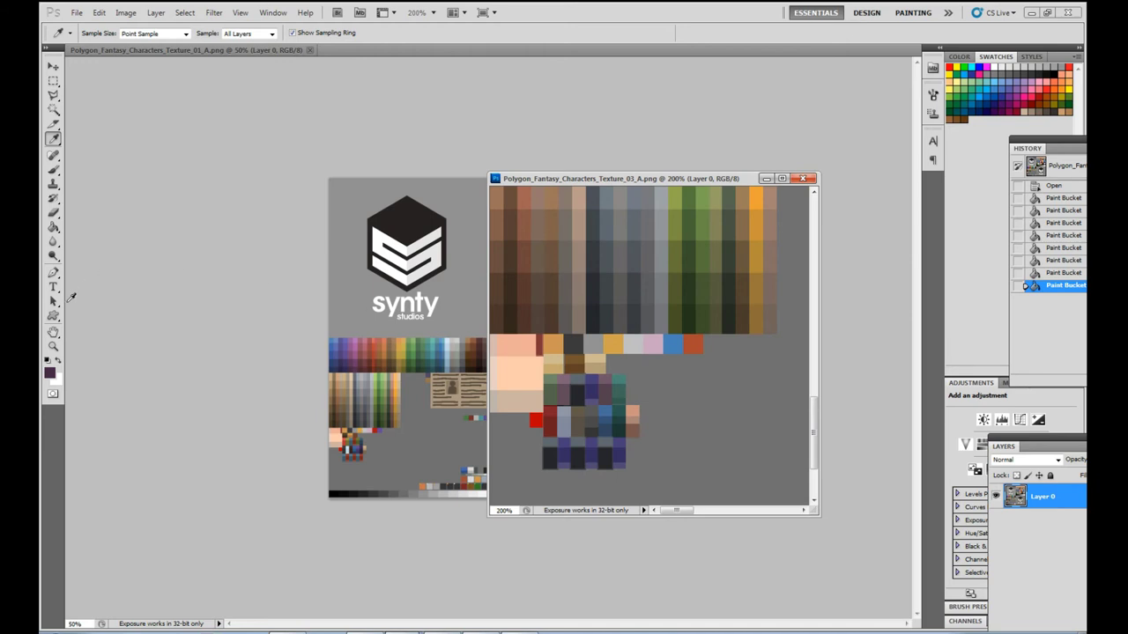
Fill the lower part of the indigo cell beside the new charcoal cell with plum, redoing the fill with a Paint Bucket tolerance of 5
left_click(54, 228)
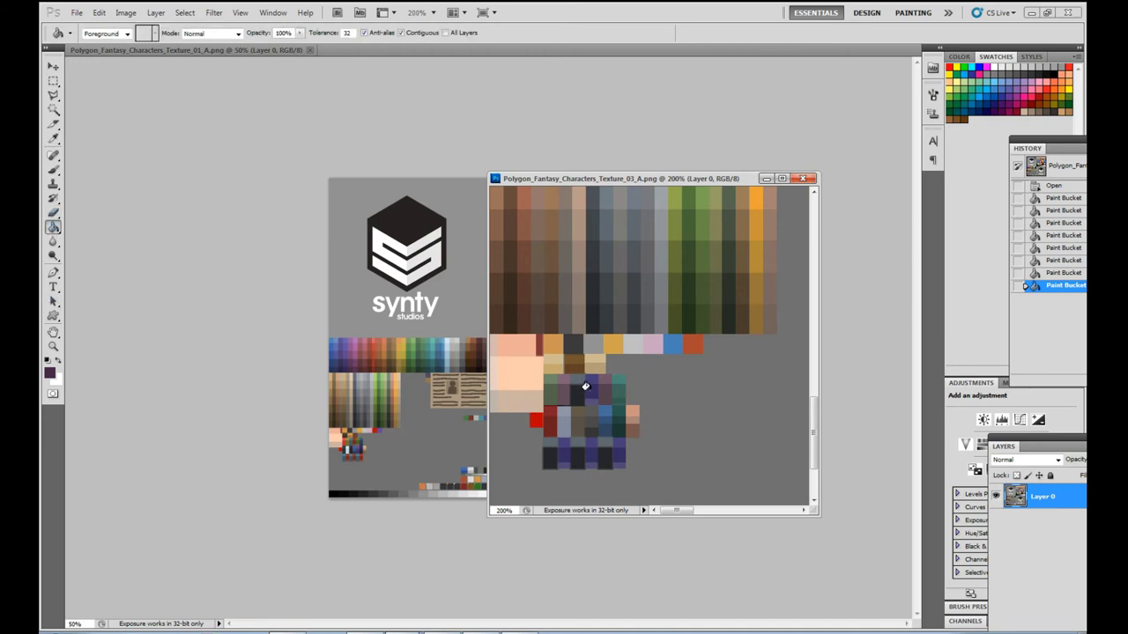
left_click(585, 387)
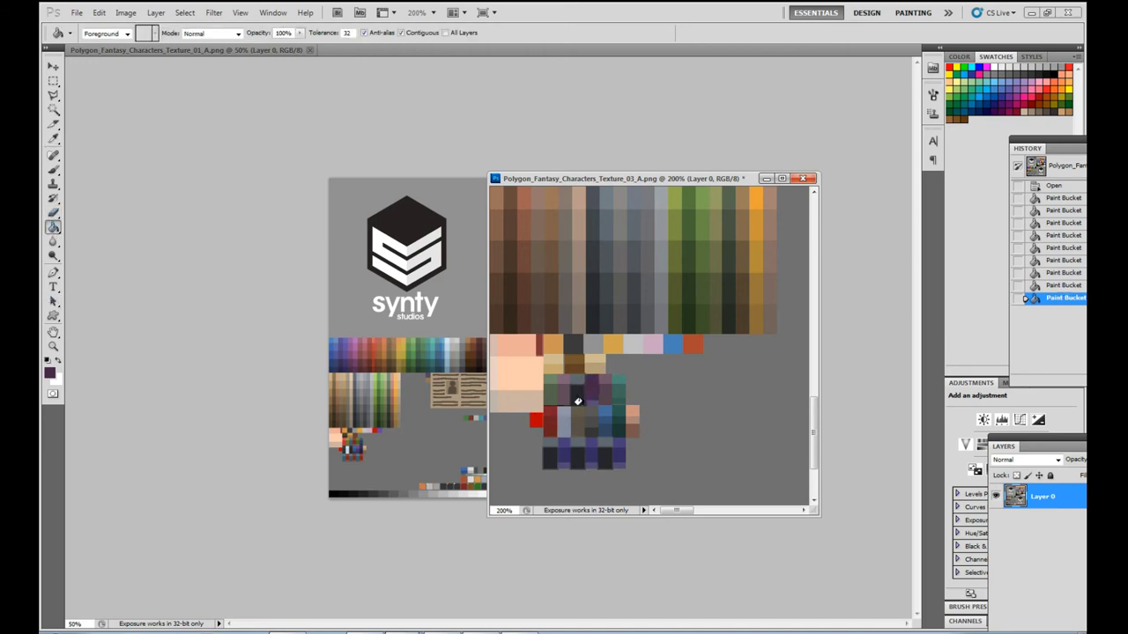
key("ctrl+z")
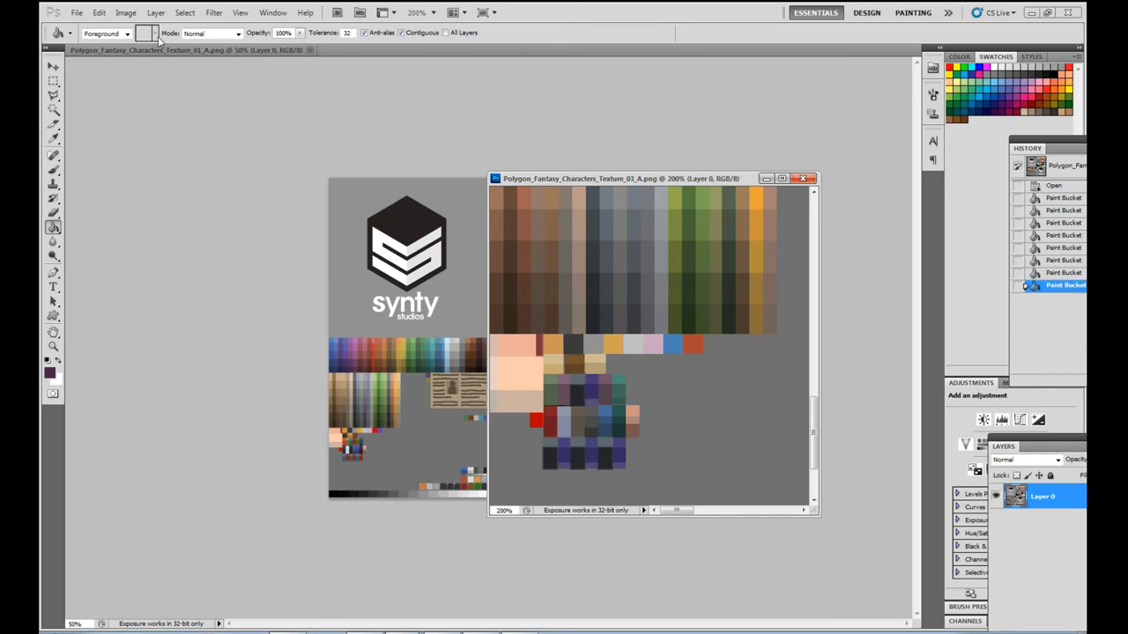
left_click(310, 33)
type("5")
left_click(574, 427)
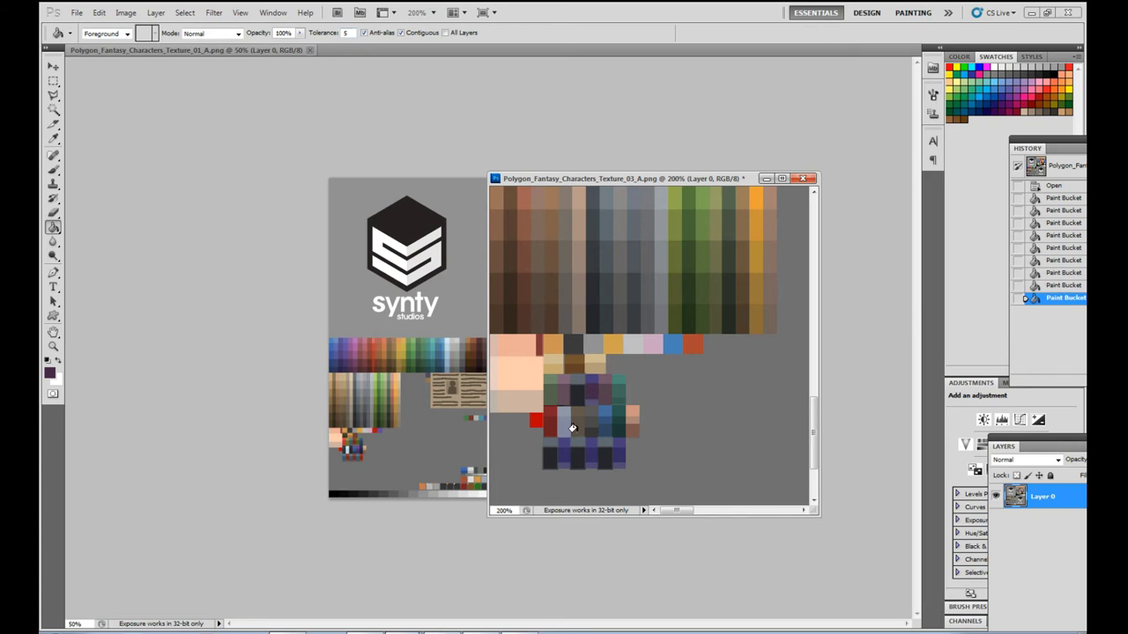
Save the texture and return to Unity to check the coat up close for areas that are still indigo
left_click(77, 13)
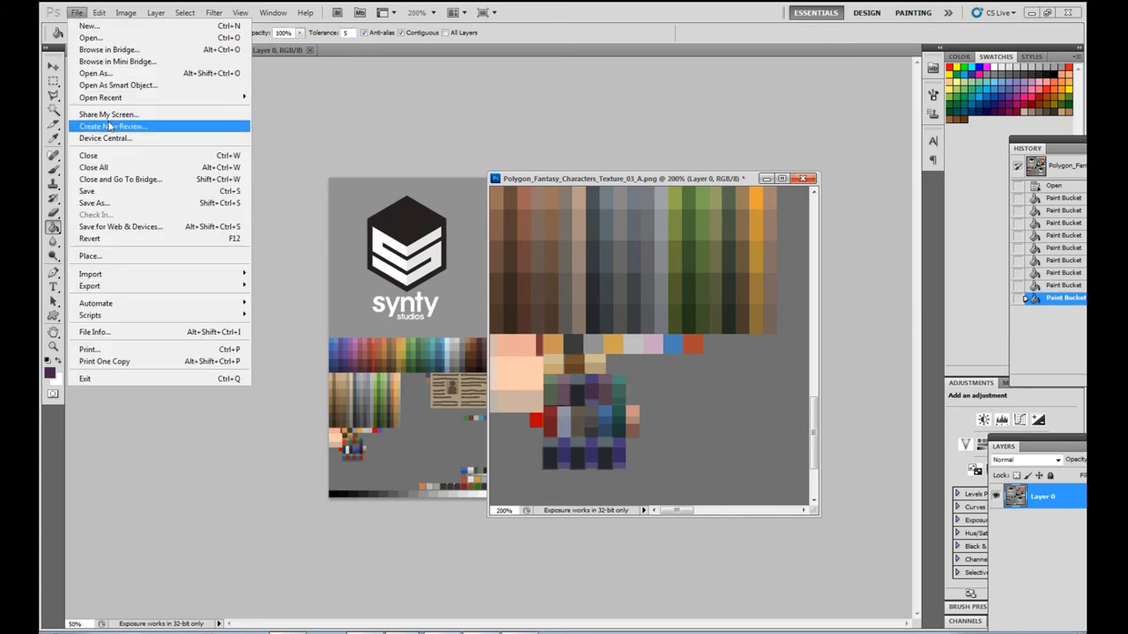
key("ctrl+s")
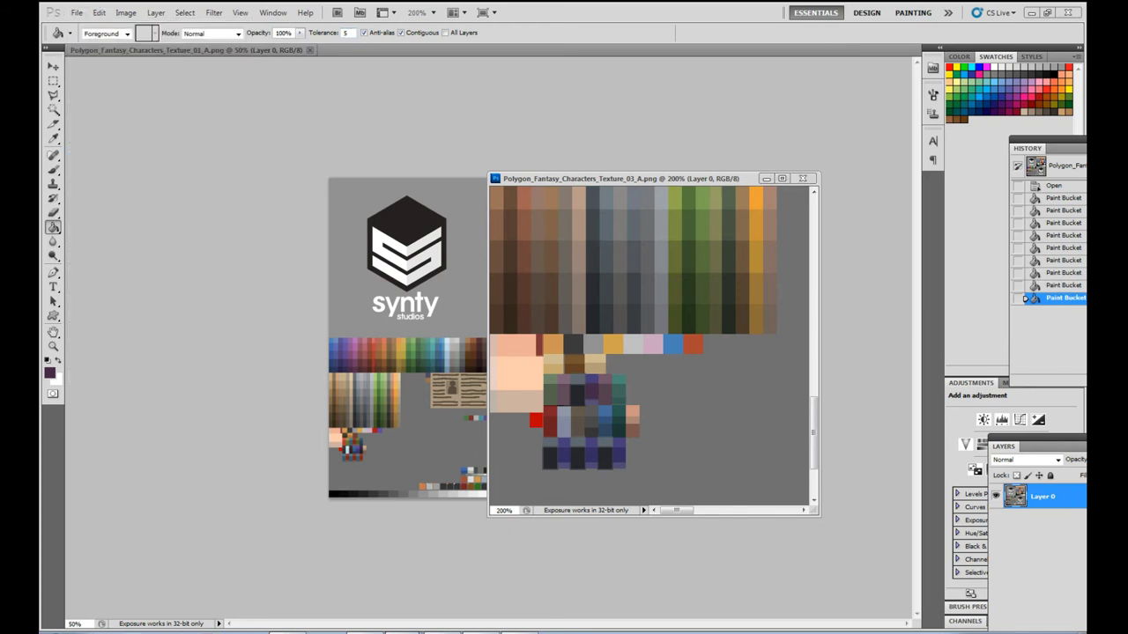
key("alt+Tab")
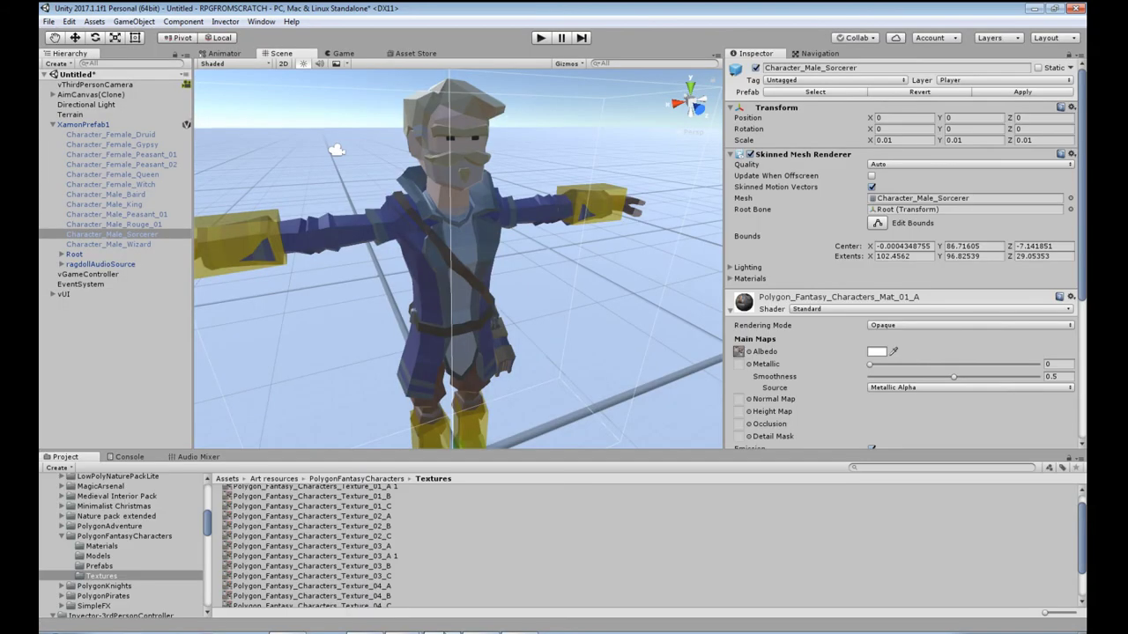
scroll(383, 289, "up", 5)
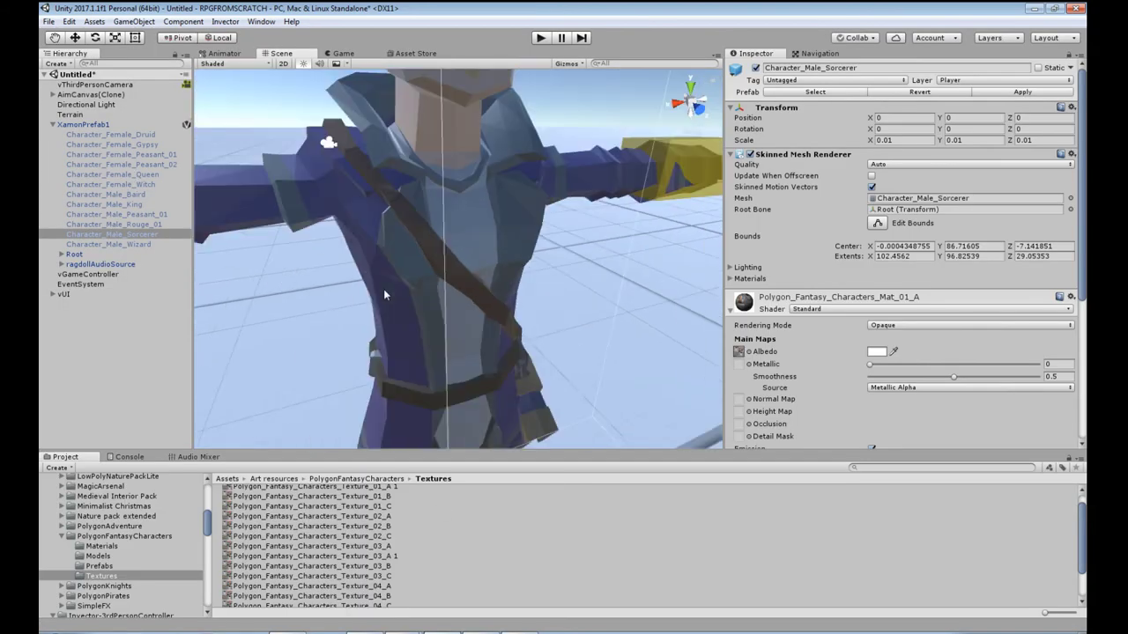
middle_click_drag(383, 289, 372, 282)
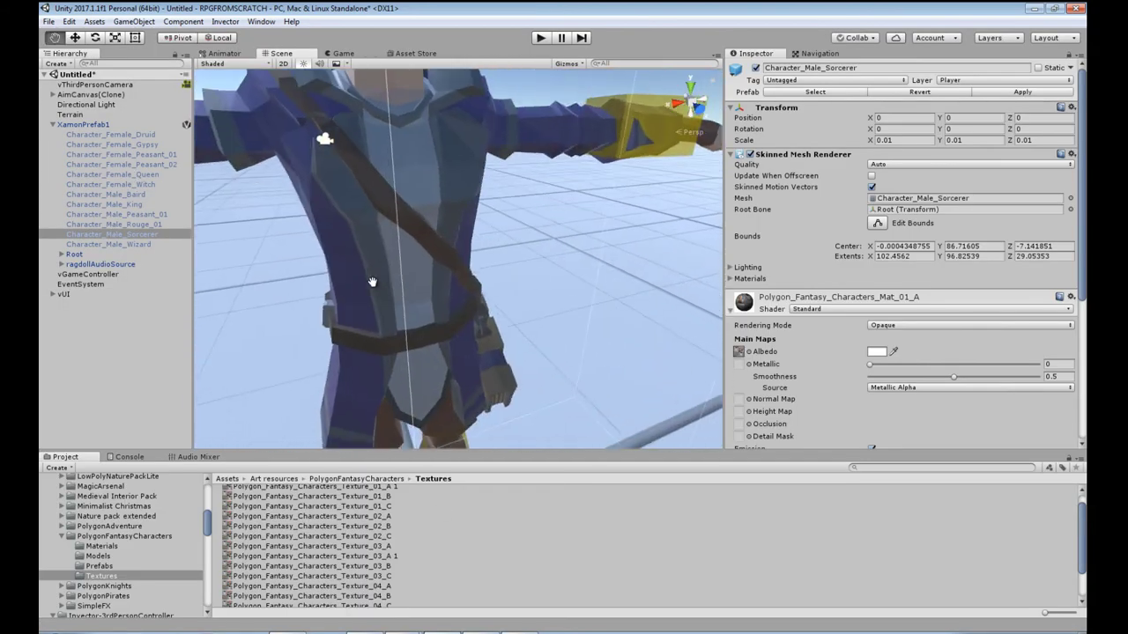
scroll(372, 284, "down", 3)
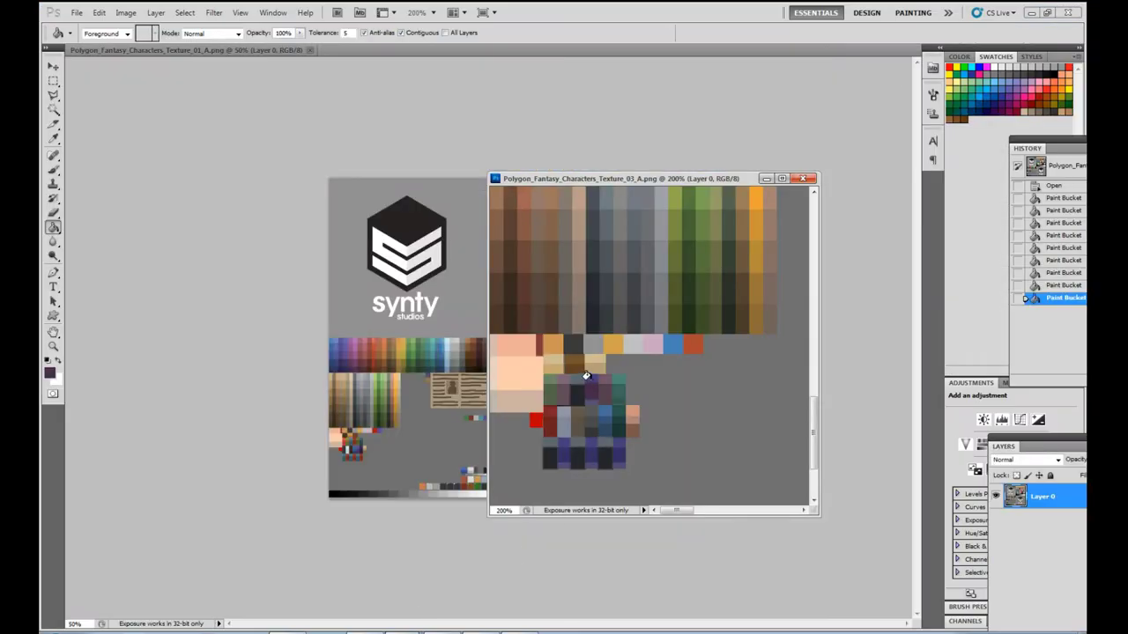
Switch to Photoshop, fill the thin indigo strip above the plum cell with the same plum, and save the texture
left_click(586, 377)
left_click(77, 12)
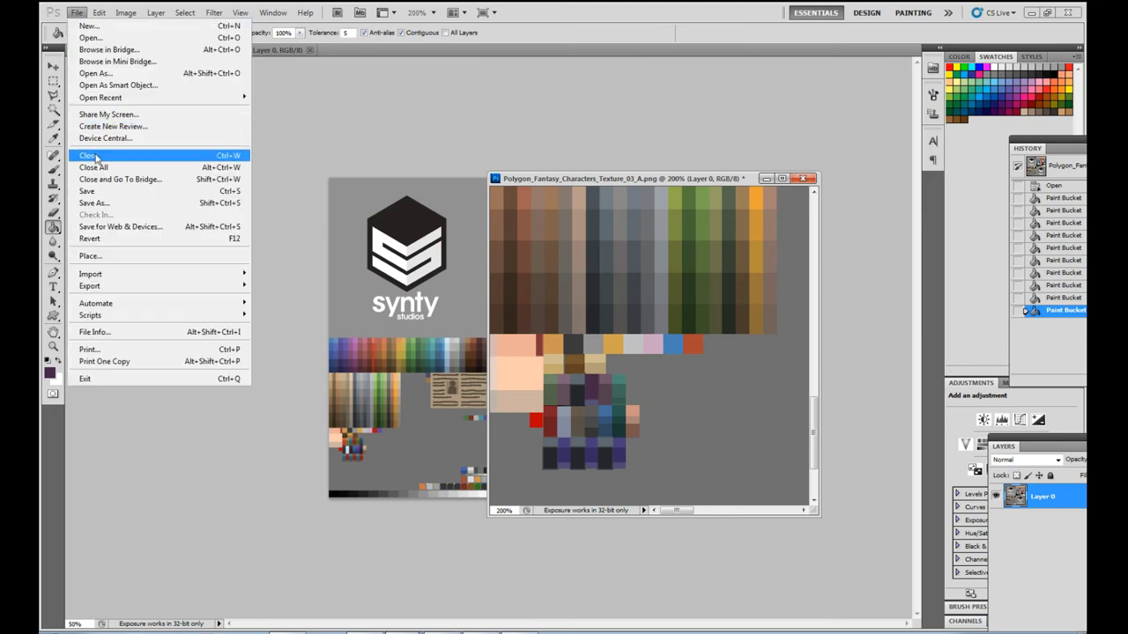
left_click(463, 614)
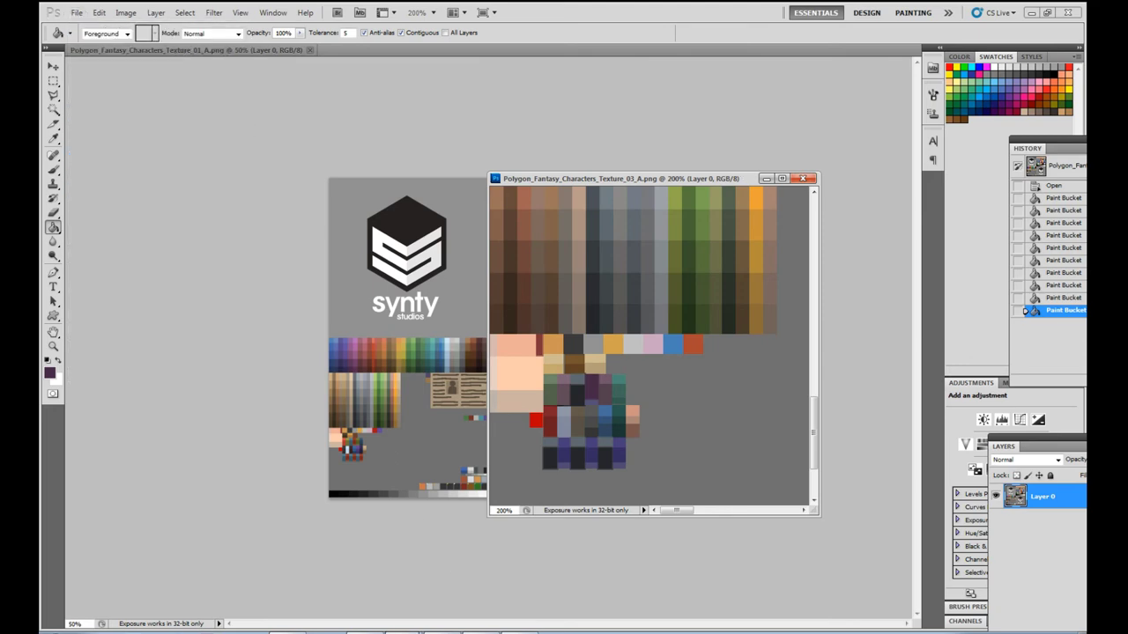
Return to Unity and examine the sorcerer's plum coat and sleeves from the front and the side
key("alt+Tab")
left_click_drag(395, 329, 470, 338, "alt")
scroll(470, 339, "up", 3)
scroll(480, 344, "up", 3)
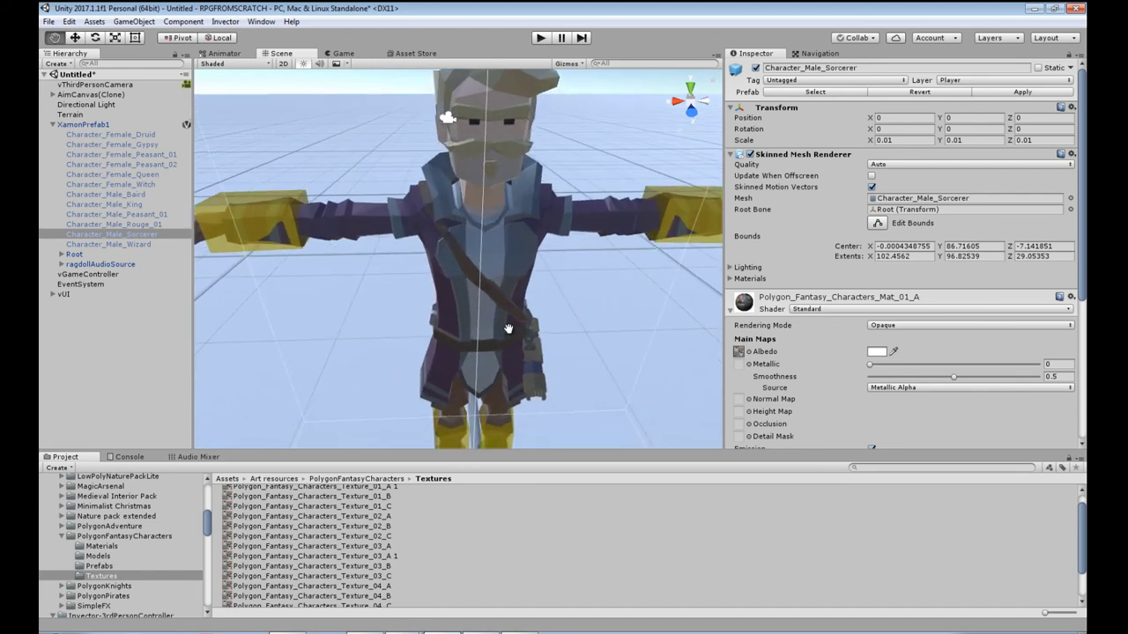
middle_click_drag(508, 347, 565, 361)
left_click_drag(565, 362, 502, 379, "alt")
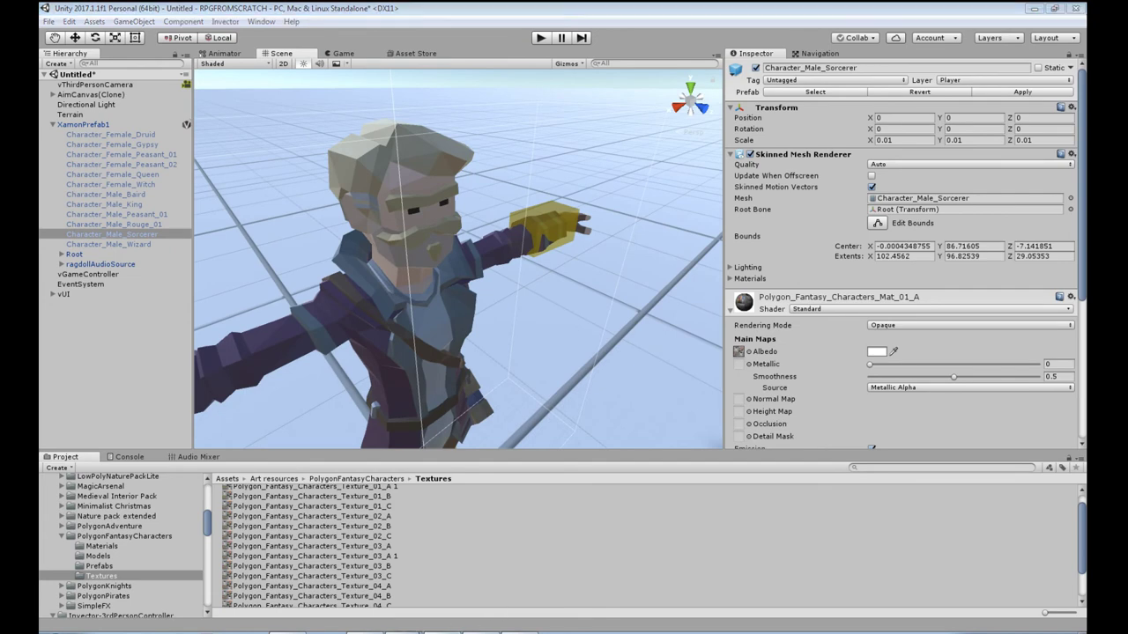
Switch to Photoshop, sample a slate grey from the palette, fill both parts of the tan cell beside the brown one, and save the texture
key("alt+Tab")
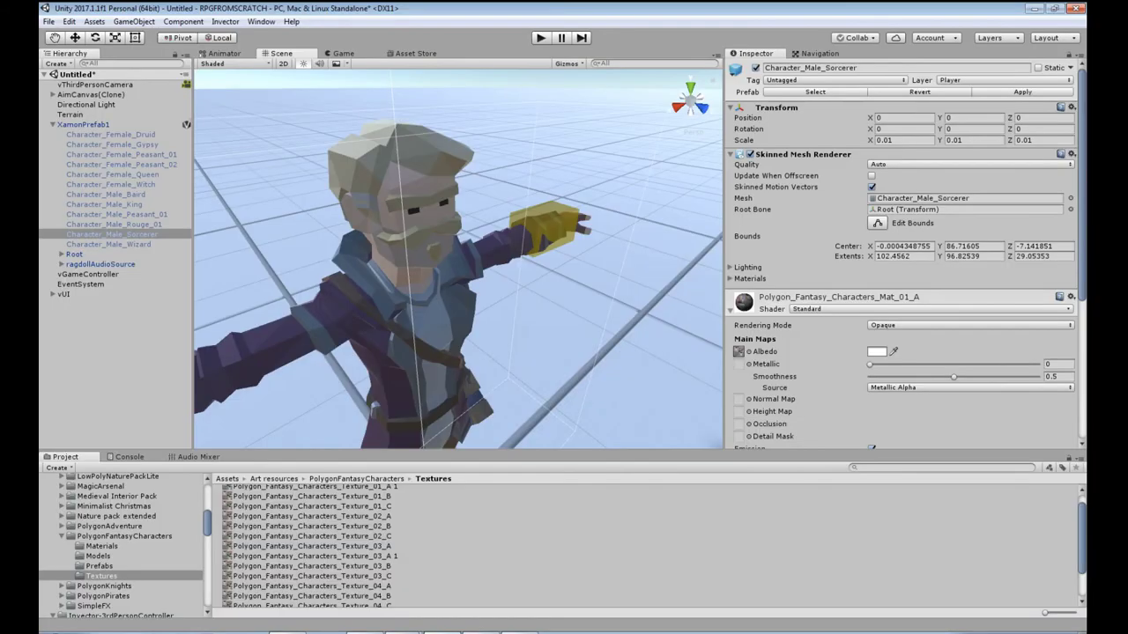
key("alt+Tab")
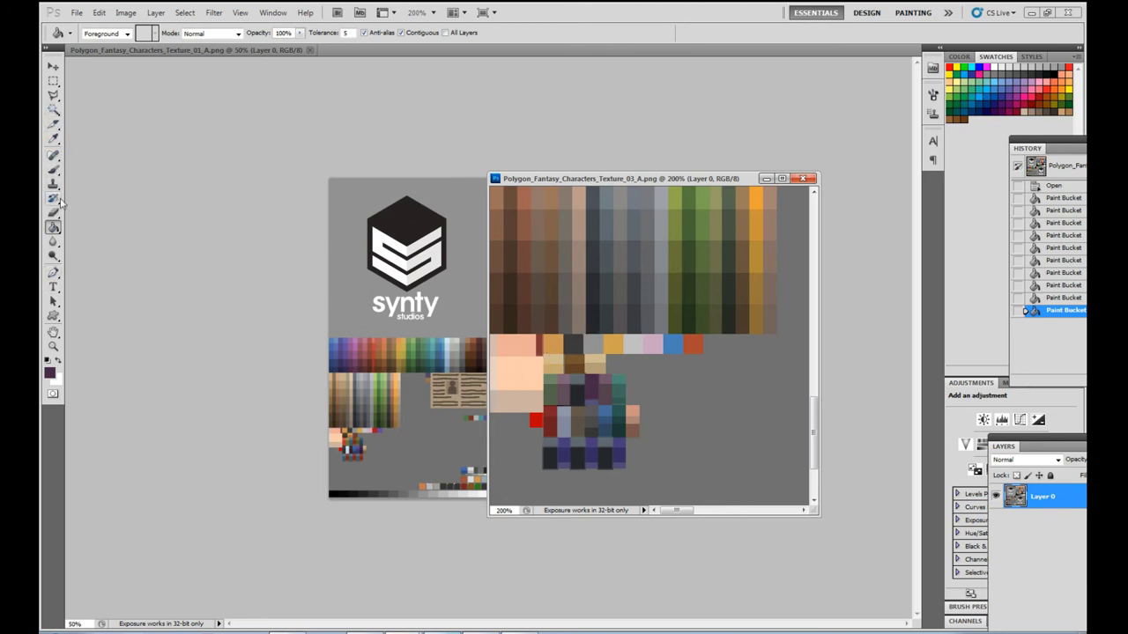
left_click(53, 139)
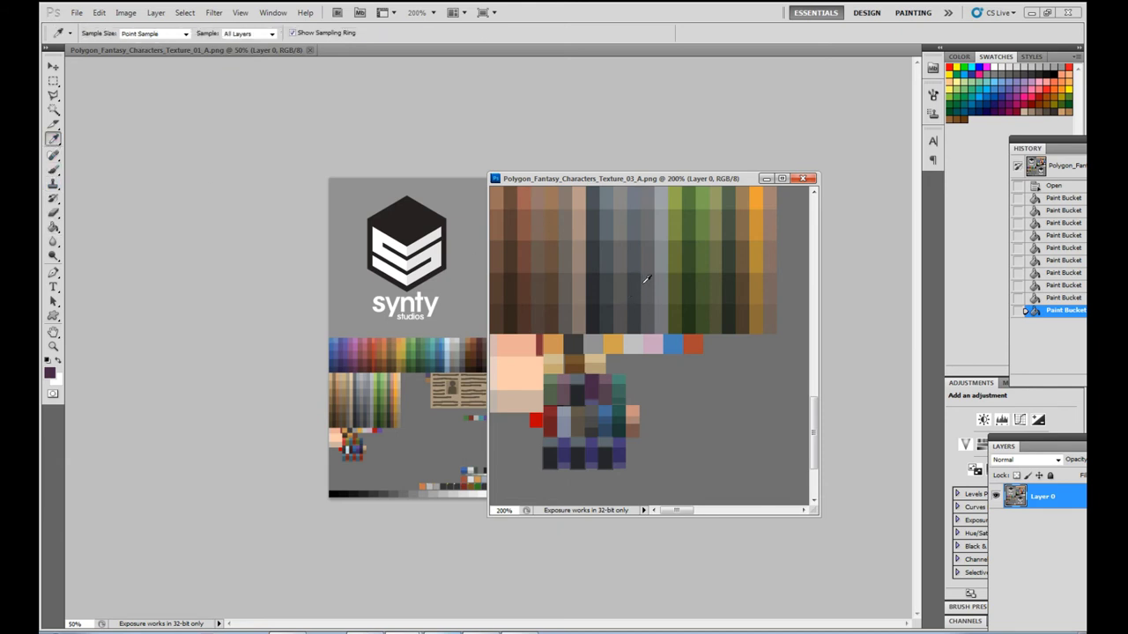
left_click(636, 228)
left_click(53, 228)
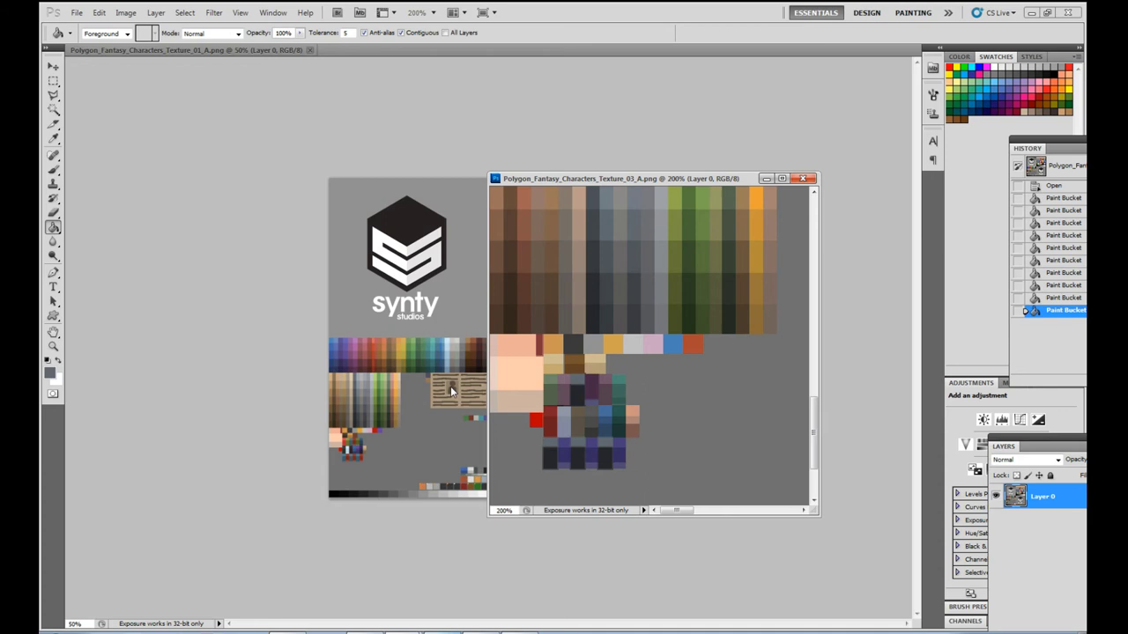
left_click(548, 361)
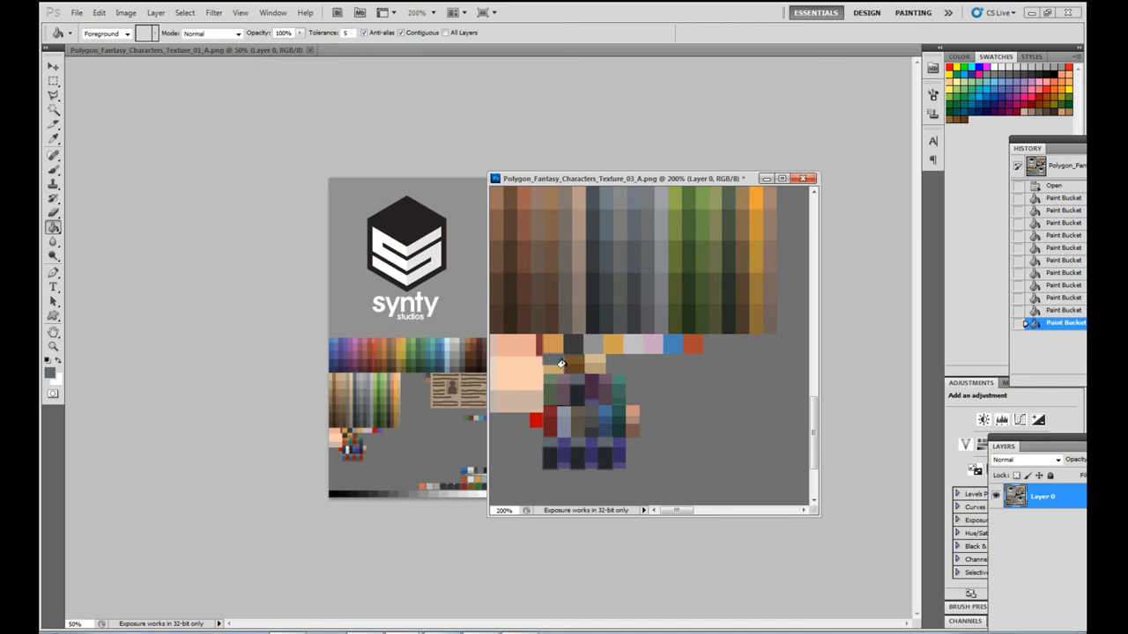
left_click(548, 367)
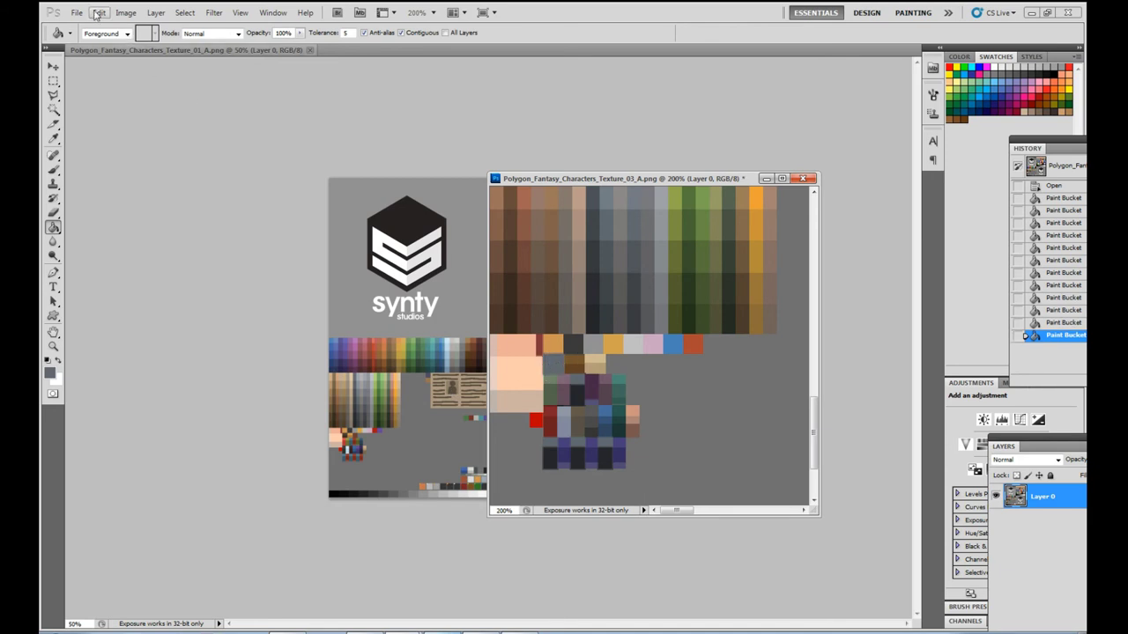
left_click(77, 13)
left_click(88, 191)
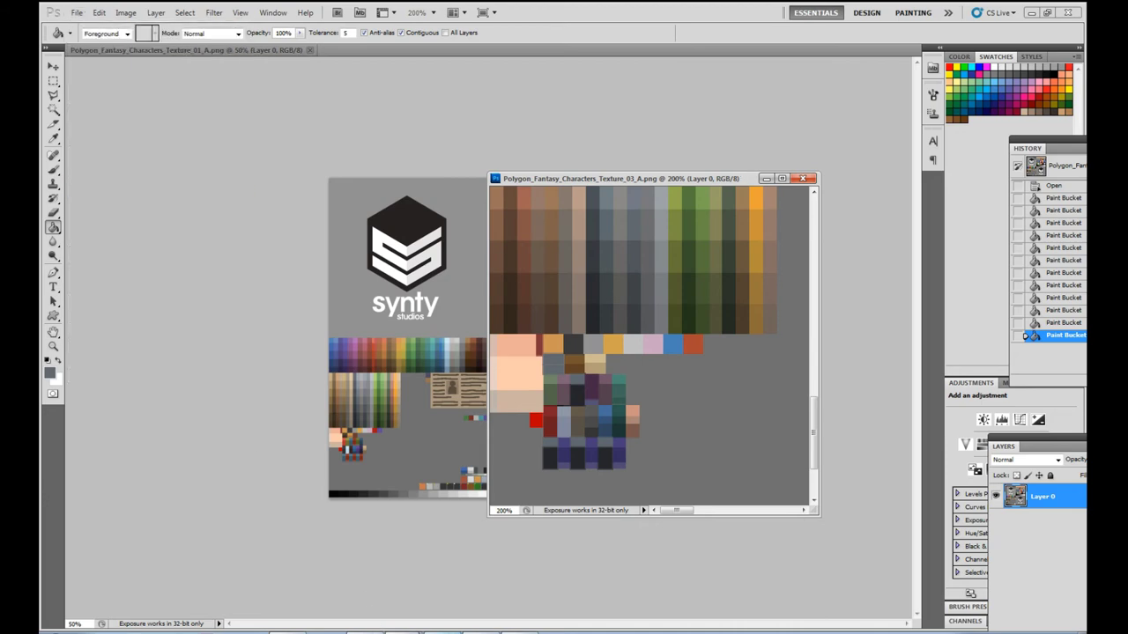
Return to Unity and examine the sorcerer's slate-grey hair, moustache and coat from the side and the front
key("alt+Tab")
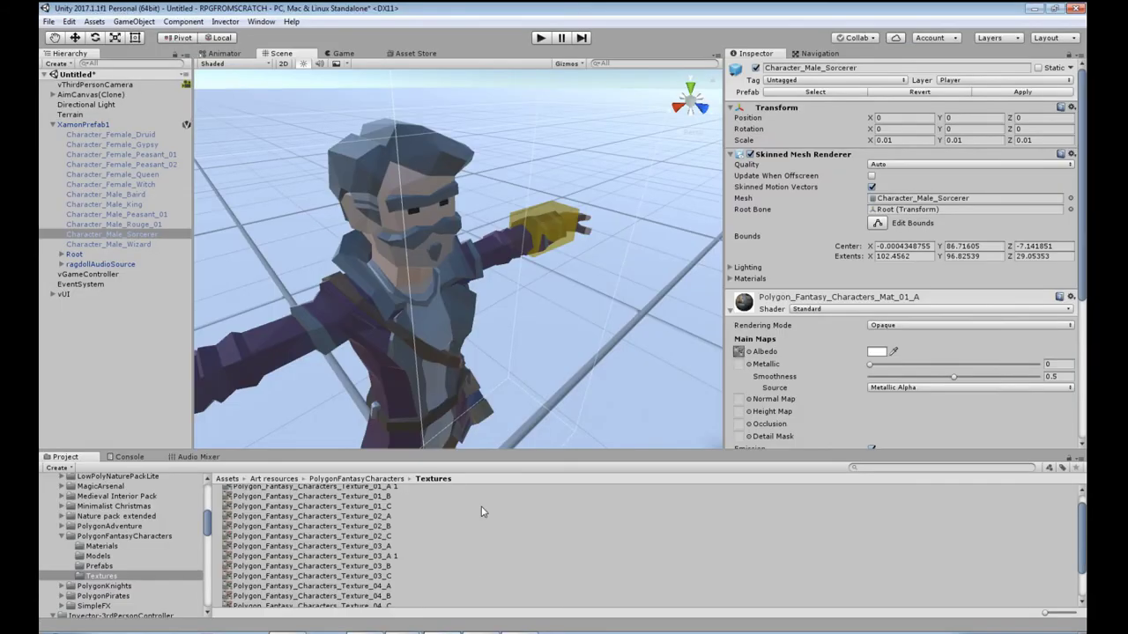
left_click_drag(497, 368, 473, 334, "alt")
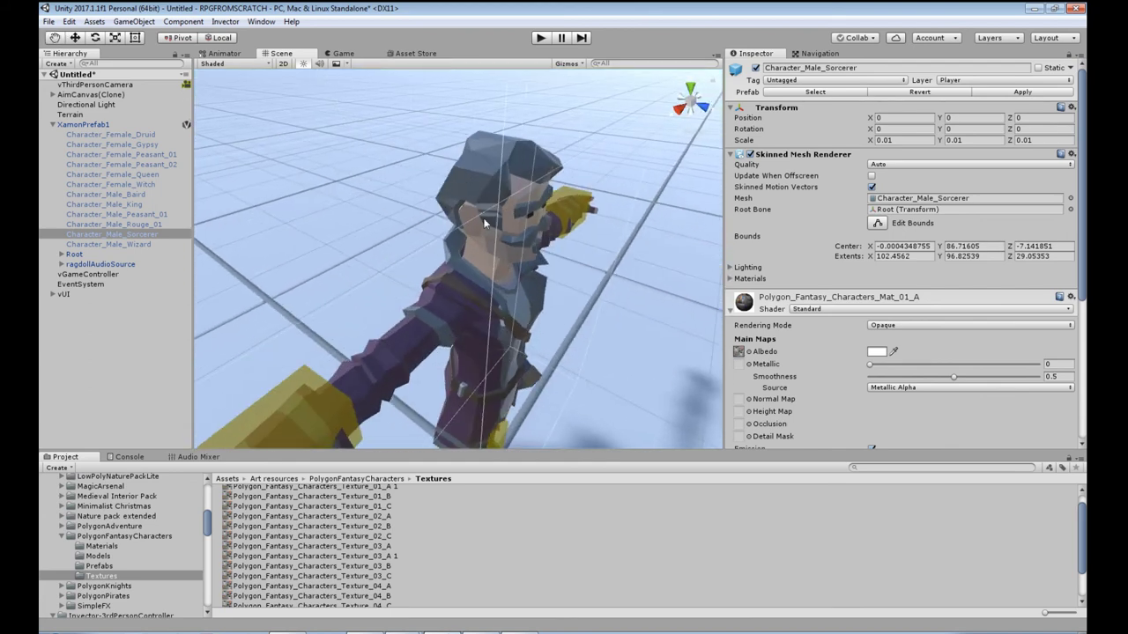
left_click_drag(536, 296, 516, 360, "alt")
scroll(516, 360, "up", 3)
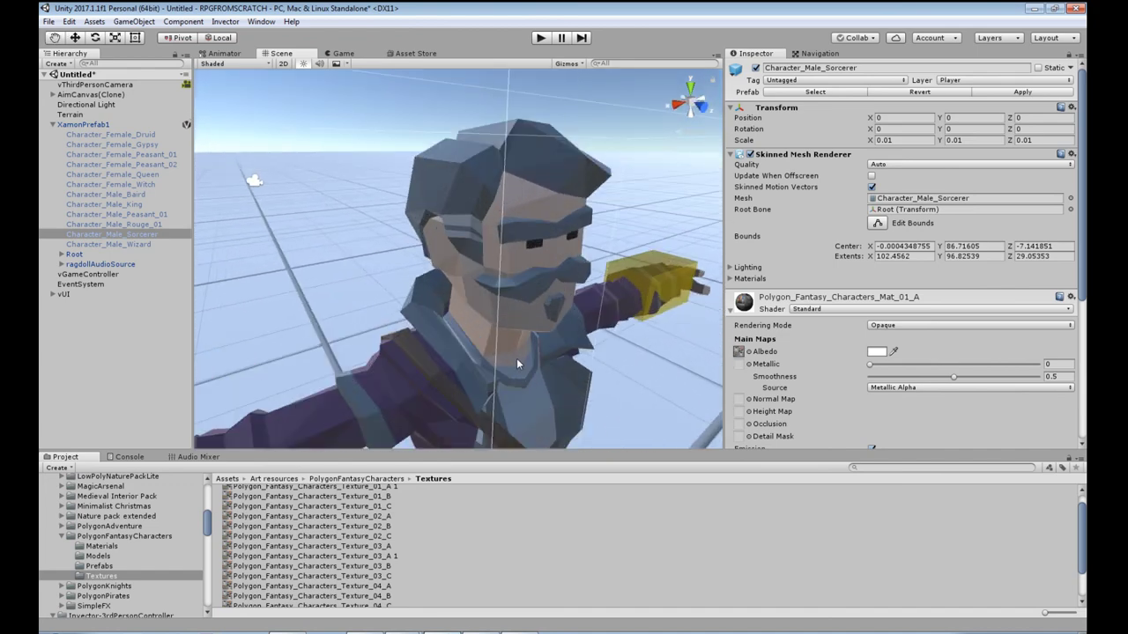
scroll(517, 358, "down", 6)
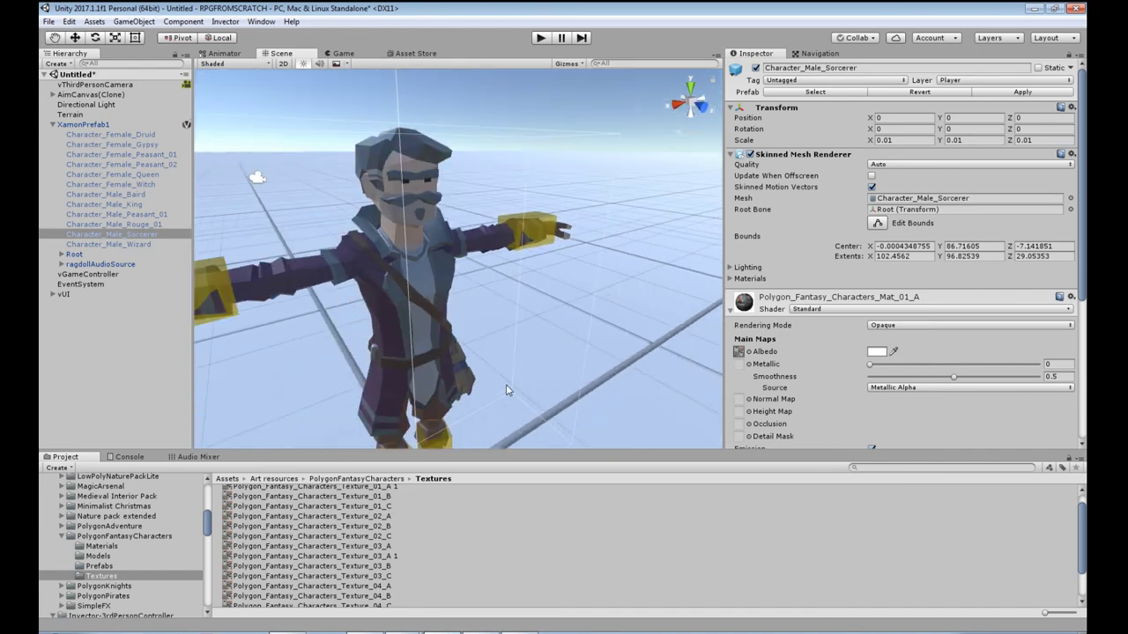
mouse_move(506, 384)
left_mouse_down("alt")
mouse_move(537, 356)
mouse_move(536, 335)
mouse_move(503, 340)
mouse_move(527, 362)
mouse_move(452, 364)
mouse_move(515, 364)
left_mouse_up("alt")
scroll(539, 354, "up", 3)
scroll(529, 376, "down", 3)
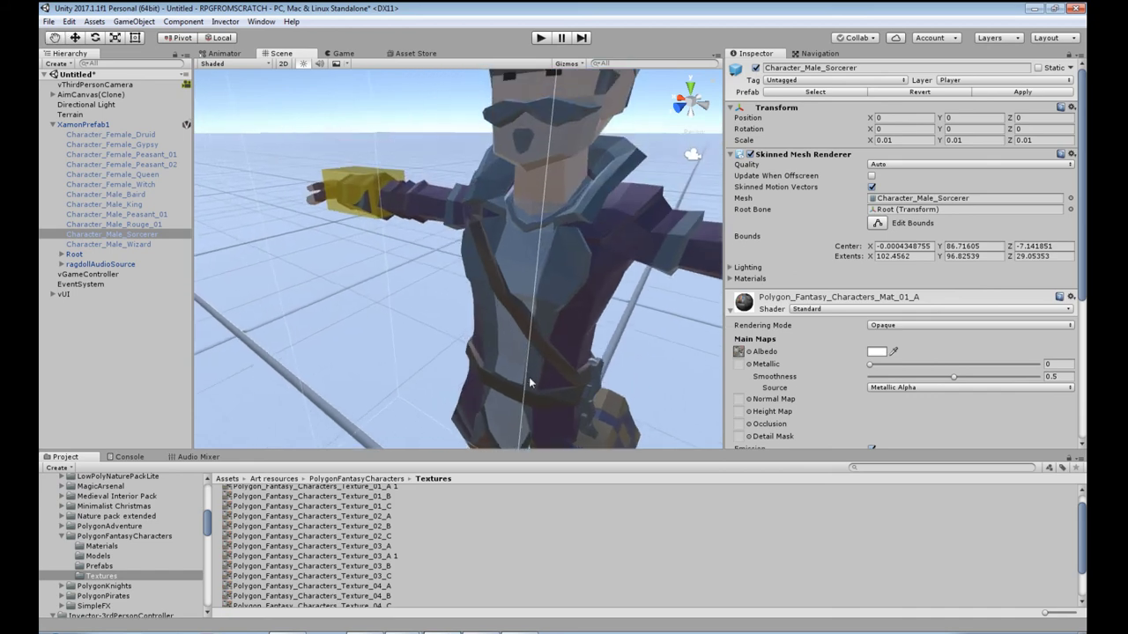
scroll(529, 371, "up", 2)
scroll(534, 374, "down", 2)
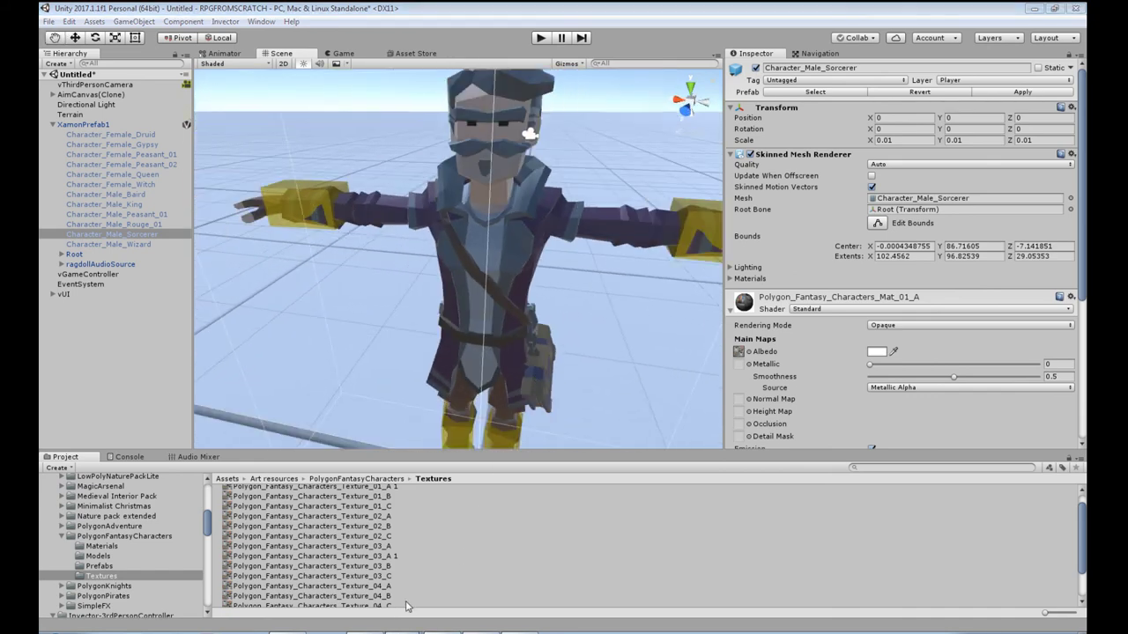
Switch to Photoshop, sample a green from the palette, and fill the upper strip of the light blue-grey cell beside the dark red one
key("alt+Tab")
scroll(713, 385, "up", 4)
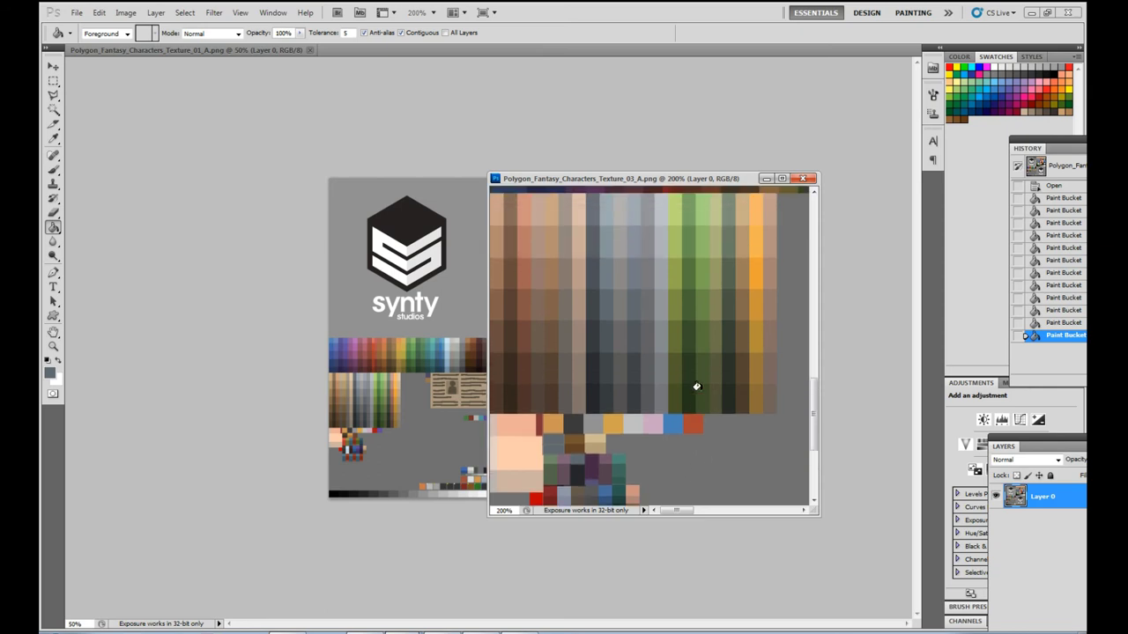
scroll(696, 386, "up", 10)
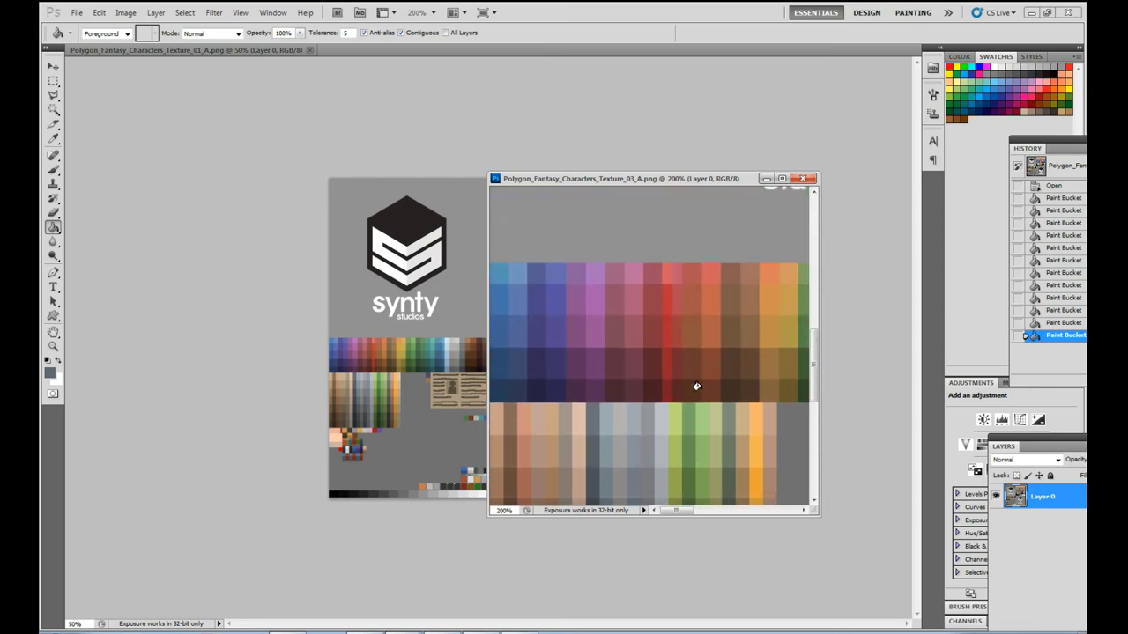
scroll(697, 385, "down", 10)
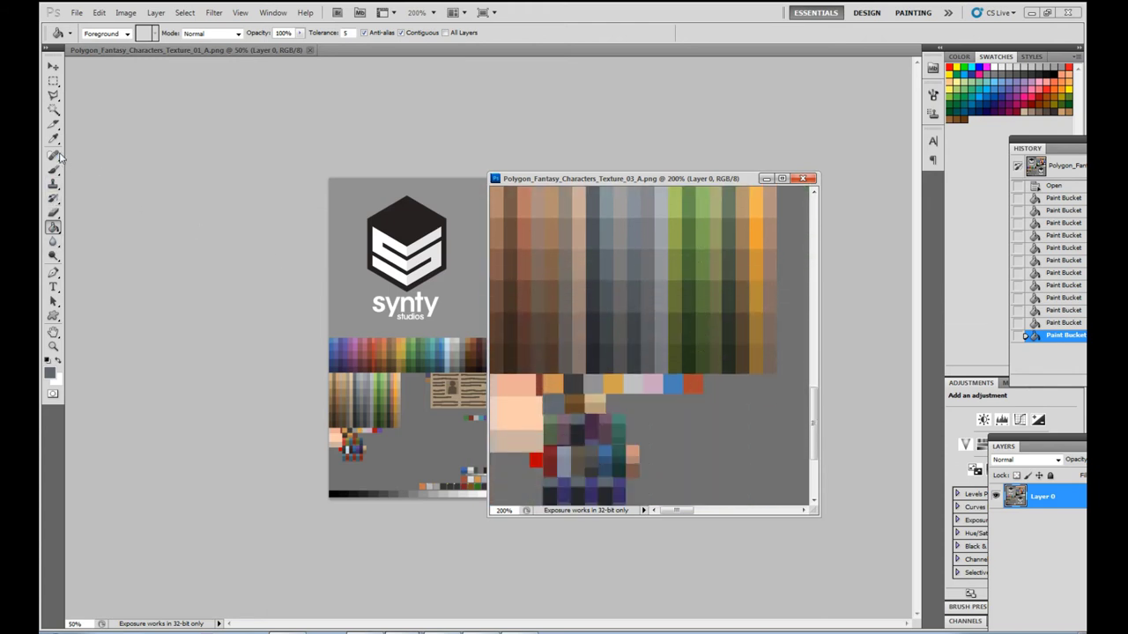
left_click(53, 138)
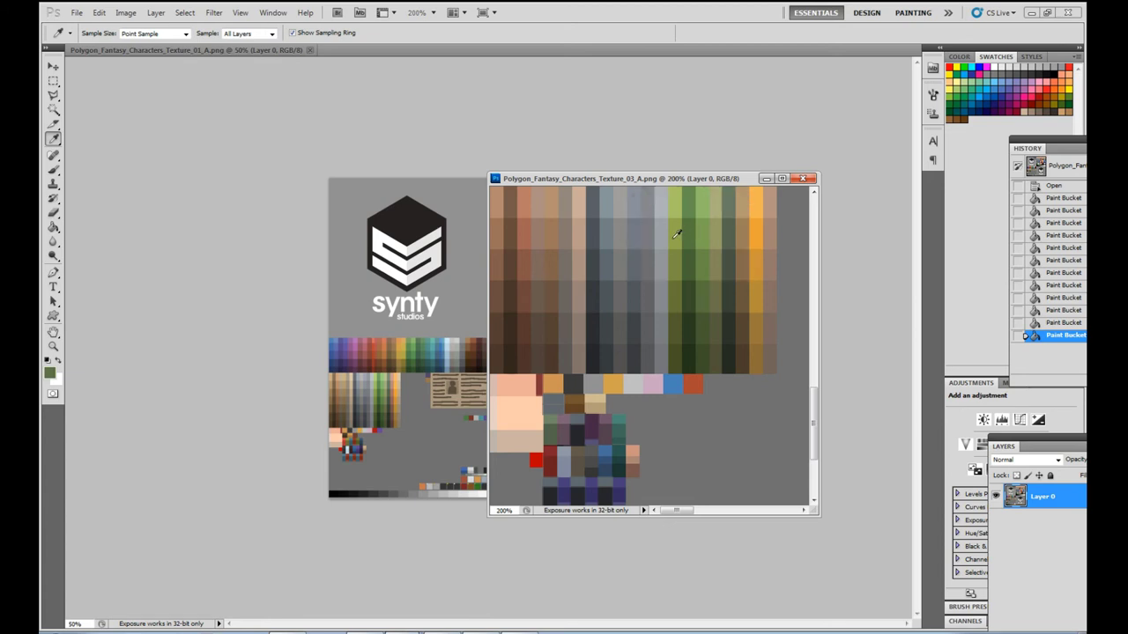
left_click(53, 226)
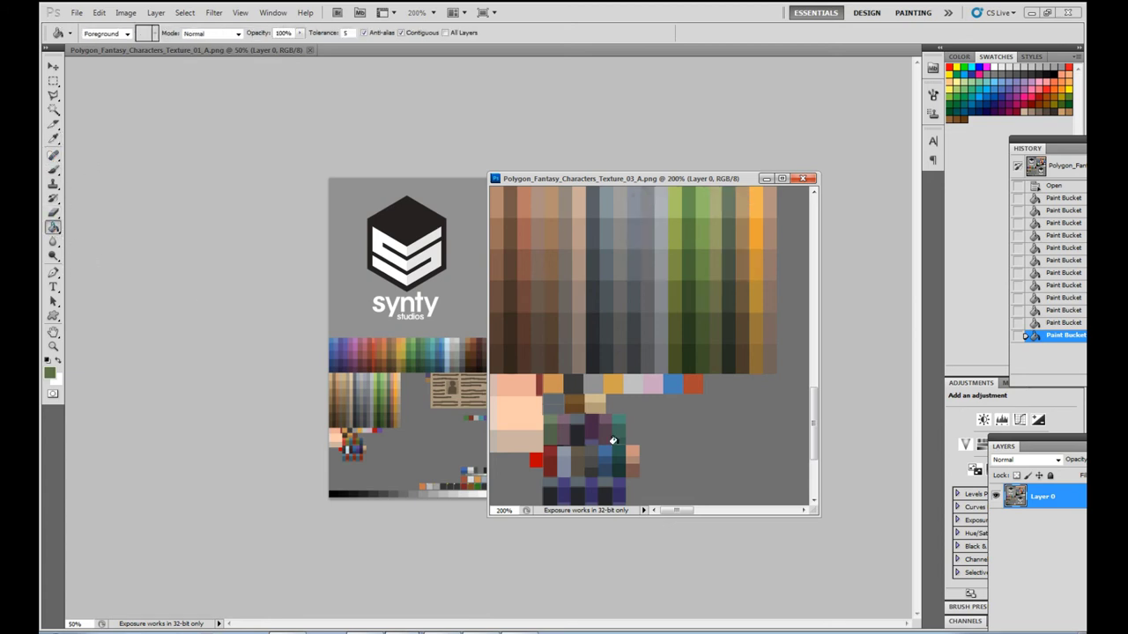
scroll(643, 447, "down", 2)
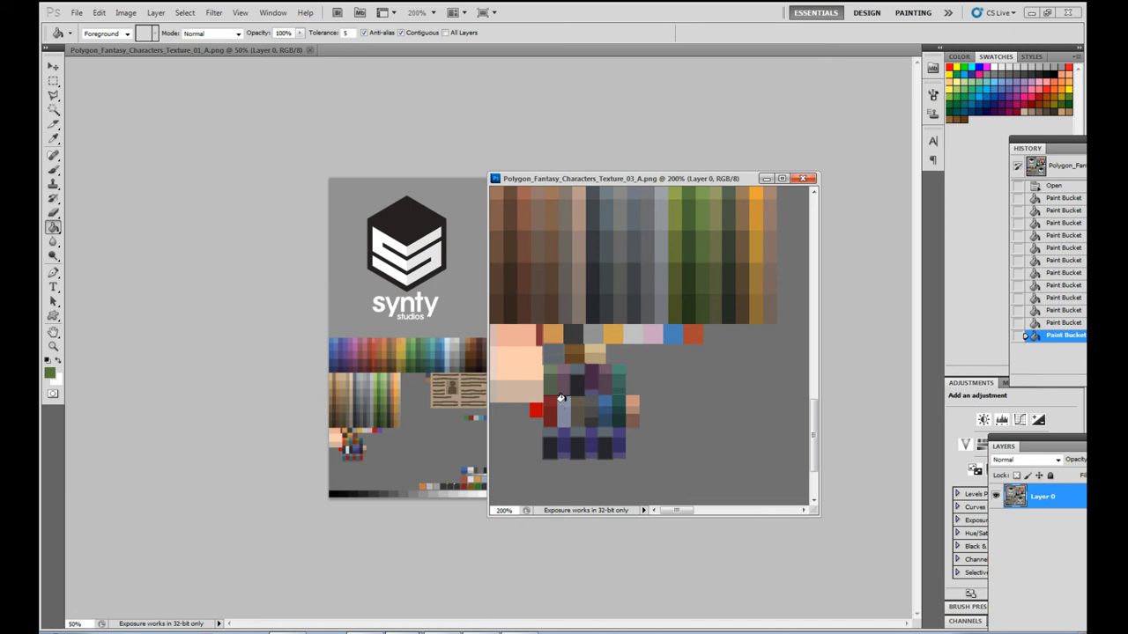
left_click(560, 398)
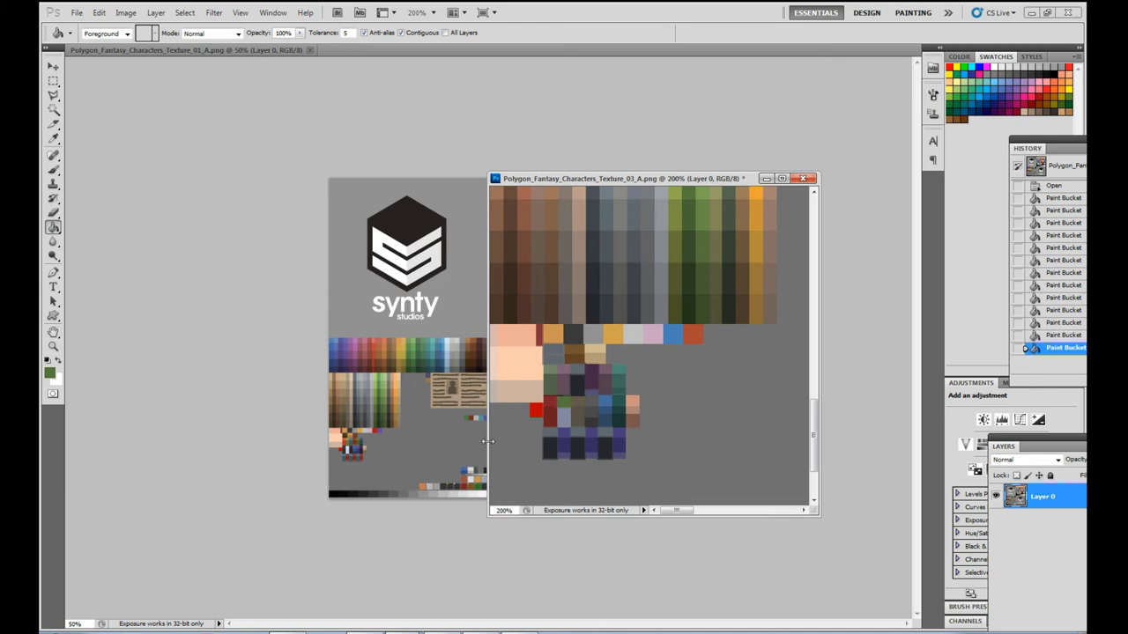
Save the texture and return to Unity to check the sorcerer's whole outfit for the new green
left_click(77, 12)
left_click(416, 631)
scroll(547, 361, "down", 3)
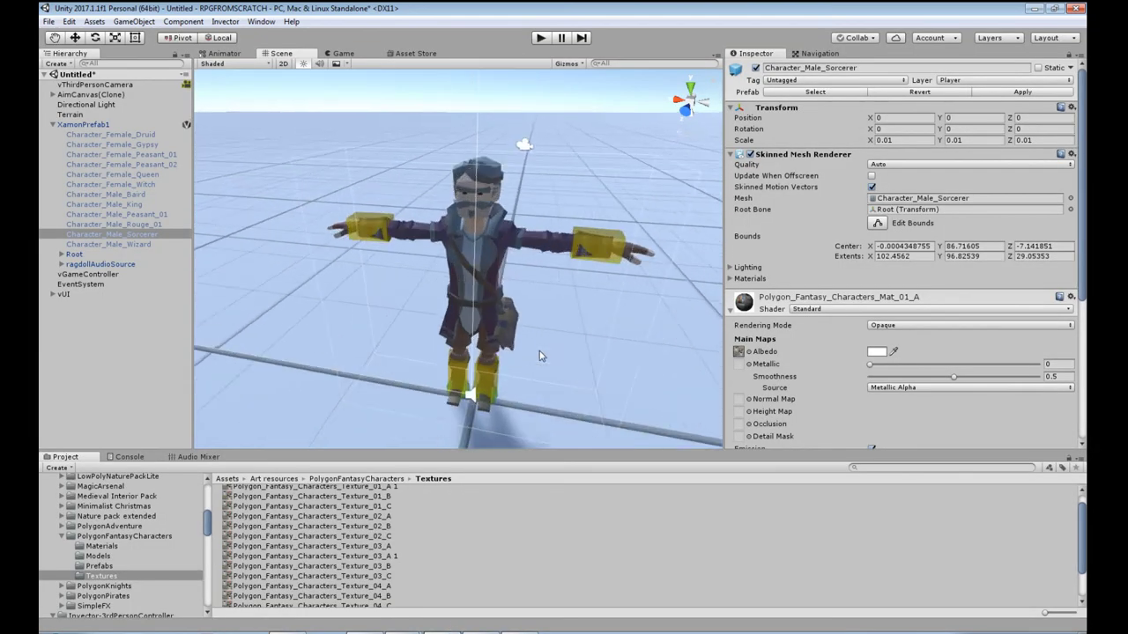
scroll(539, 357, "up", 2)
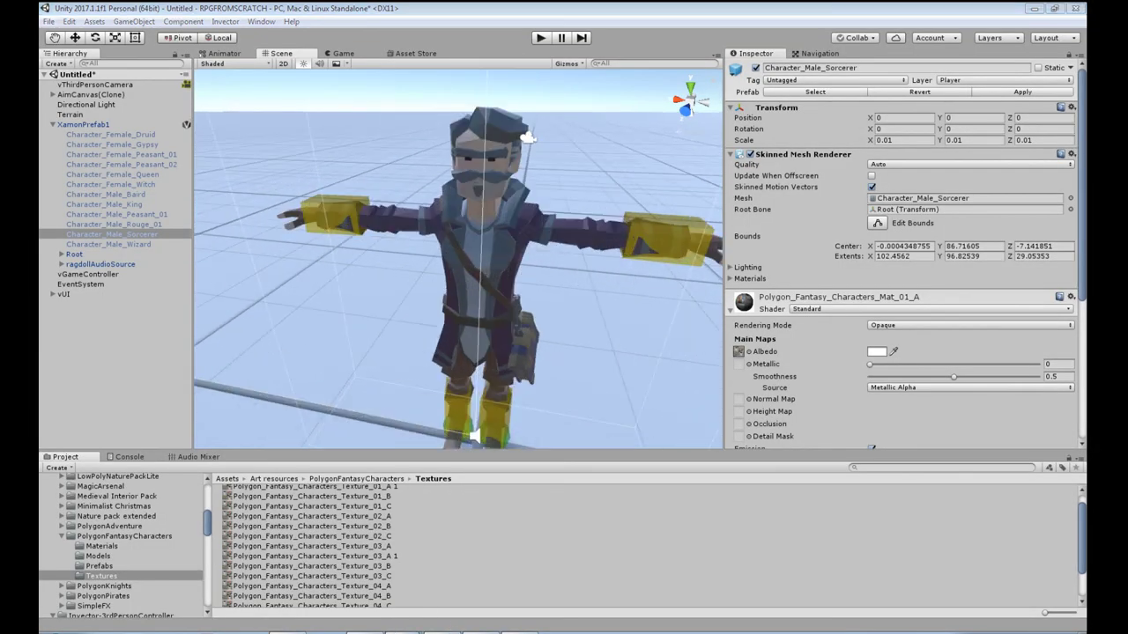
Switch to Photoshop, fill the rest of the light blue-grey cell with the same green, and save the texture
key("alt+Tab")
left_click(562, 416)
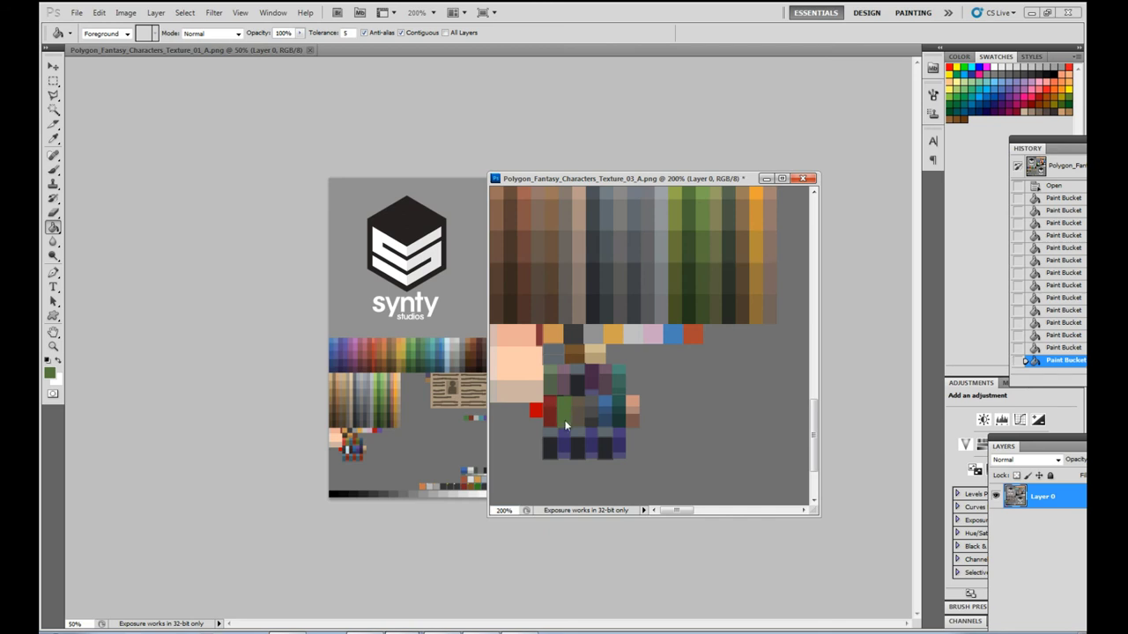
left_click(72, 13)
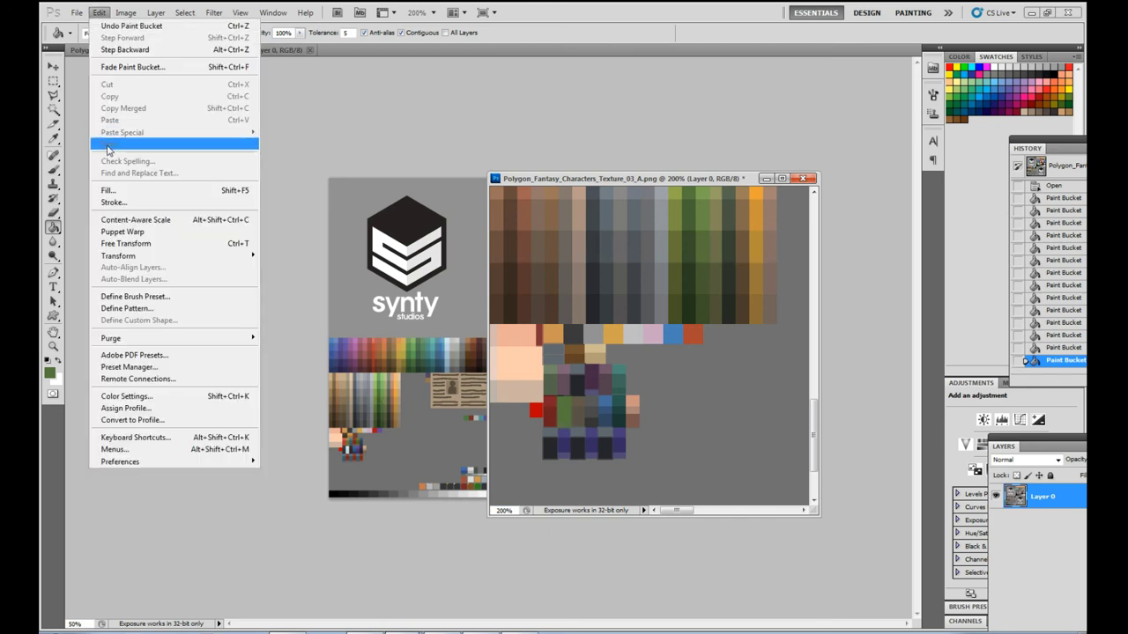
left_click(88, 191)
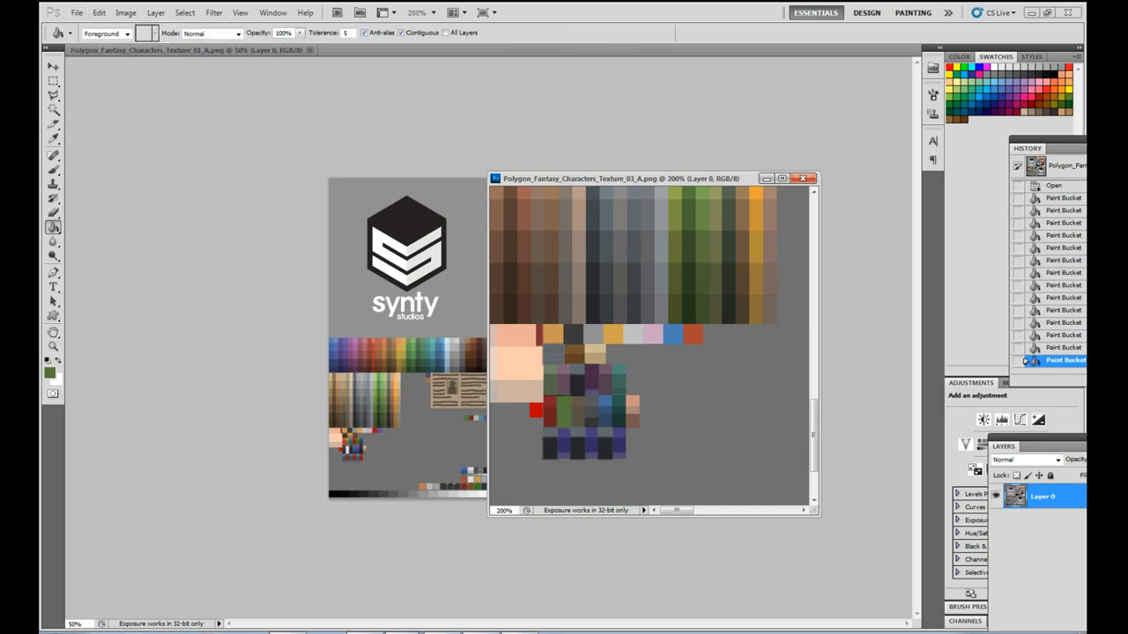
Return to Unity and inspect the sorcerer's legs, coat hem and chest up close for green areas
key("alt+Tab")
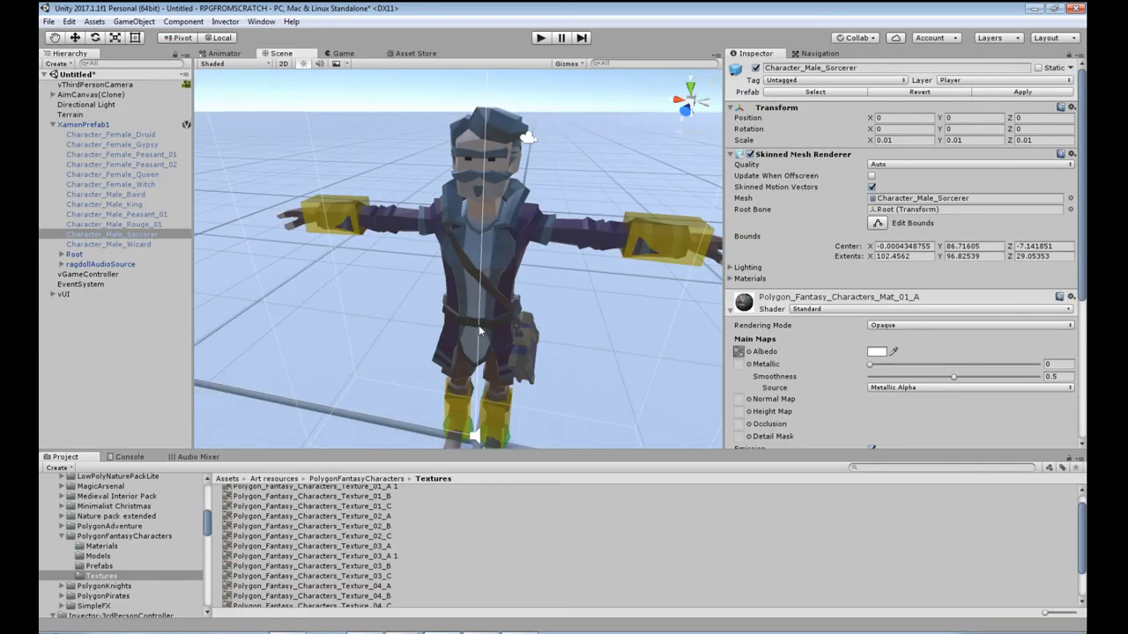
scroll(479, 325, "up", 5)
left_click_drag(478, 330, 585, 322, "alt")
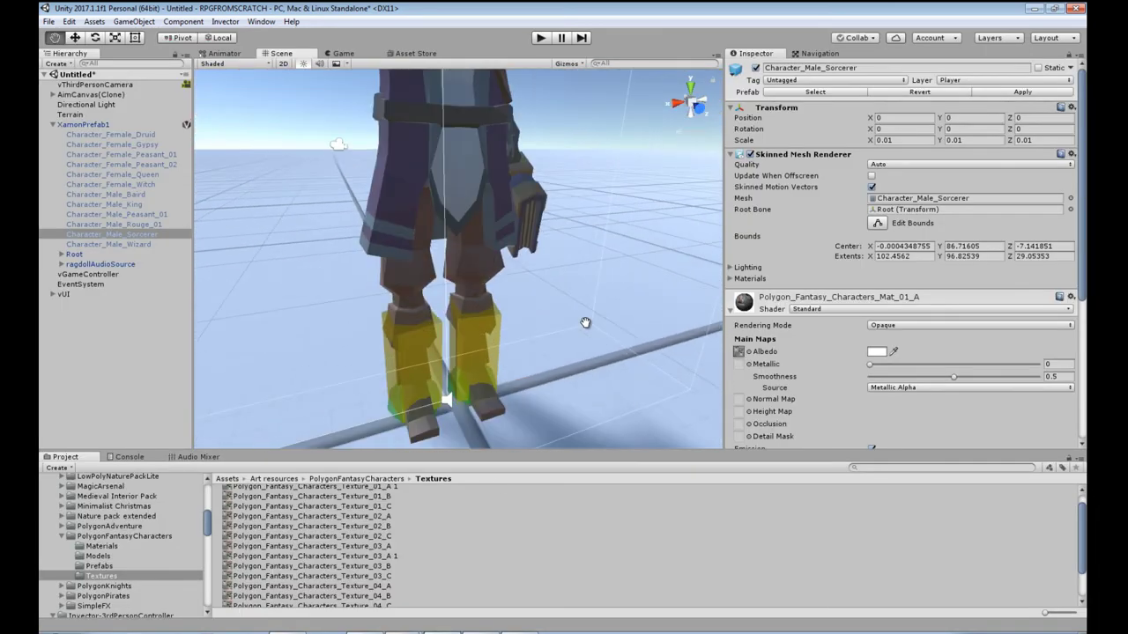
middle_click_drag(585, 322, 566, 401)
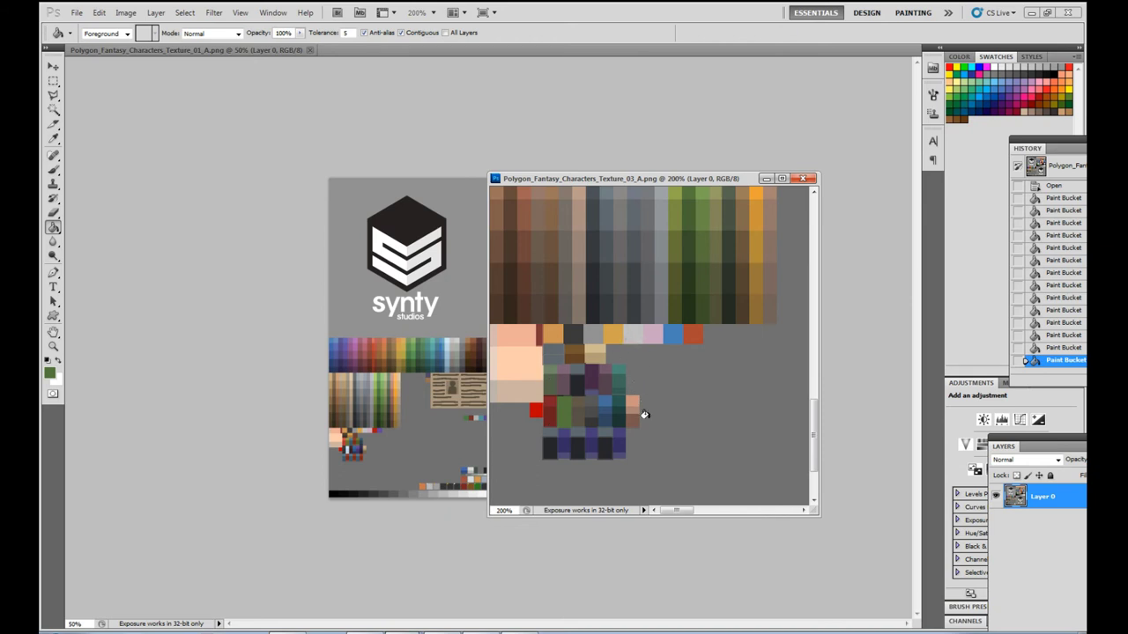
Switch to Photoshop, fill the light grey cell between the yellow and pink cells with green, and save the texture
left_click(626, 333)
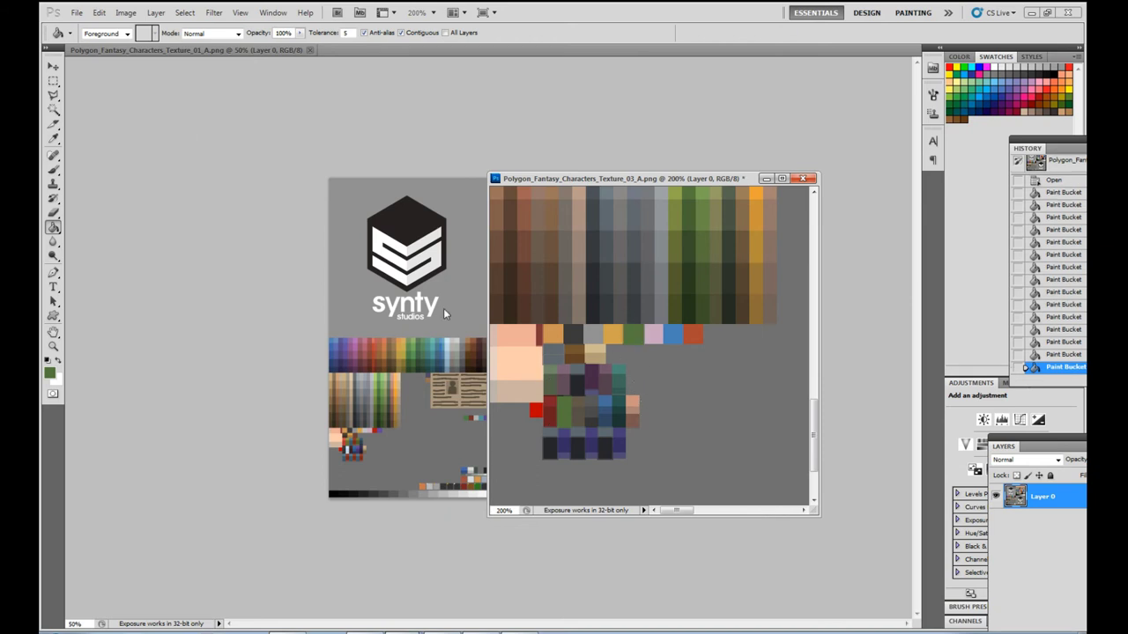
left_click(77, 12)
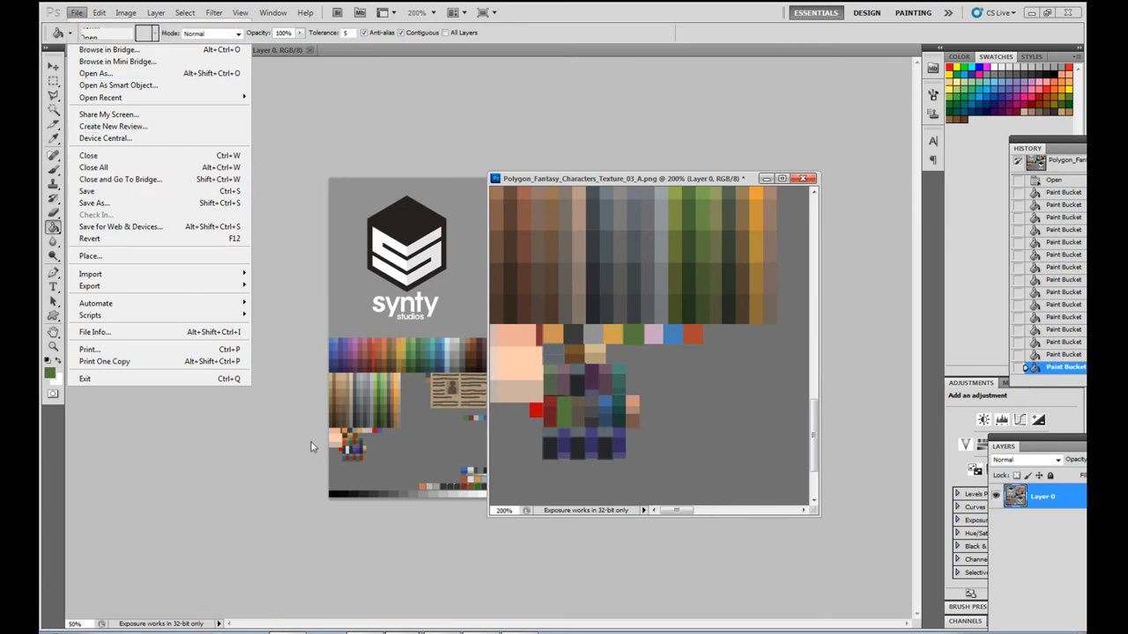
left_click(87, 191)
Return to Unity and examine the sorcerer's outfit and hanging book from the front, the back and at full length
key("alt+Tab")
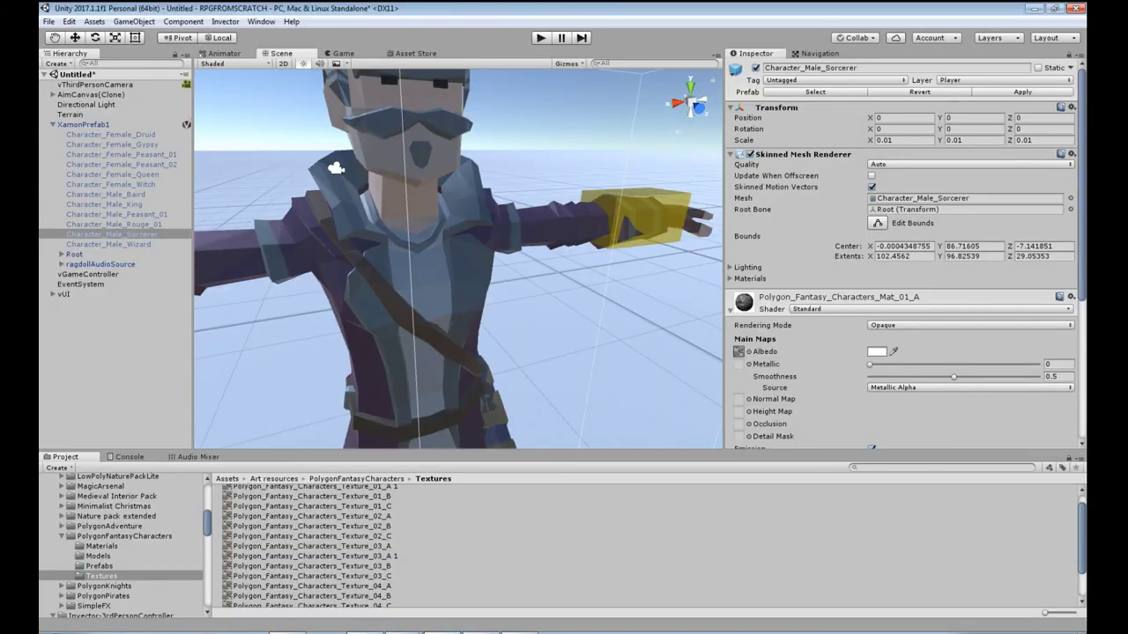
scroll(502, 423, "down", 5)
scroll(499, 413, "up", 6)
mouse_move(500, 414)
middle_mouse_down()
mouse_move(526, 368)
mouse_move(529, 302)
mouse_move(521, 406)
middle_mouse_up()
left_click_drag(520, 406, 555, 332, "alt")
scroll(579, 378, "down", 4)
scroll(557, 352, "up", 2)
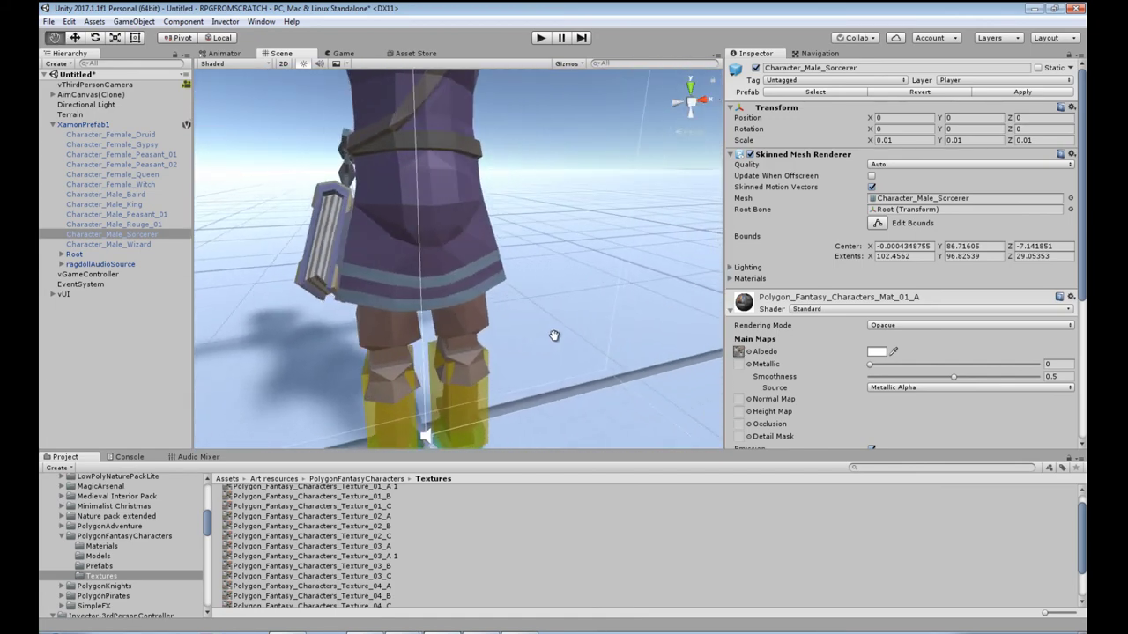
middle_click_drag(554, 332, 586, 388)
left_click_drag(586, 389, 533, 348, "alt")
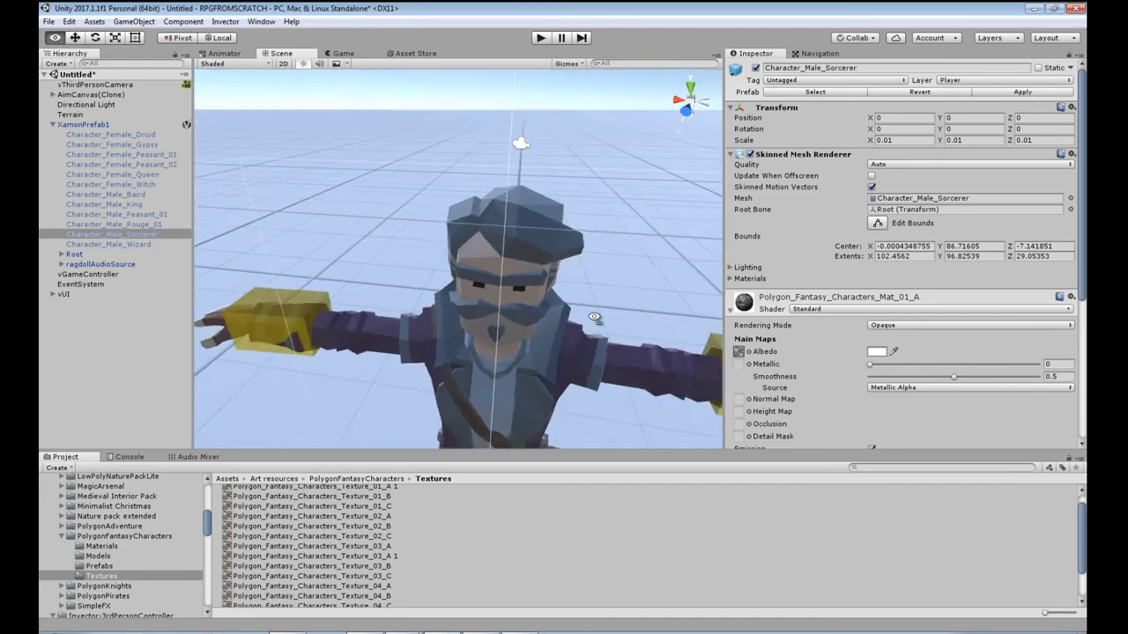
middle_click_drag(533, 347, 539, 351)
scroll(528, 344, "down", 5)
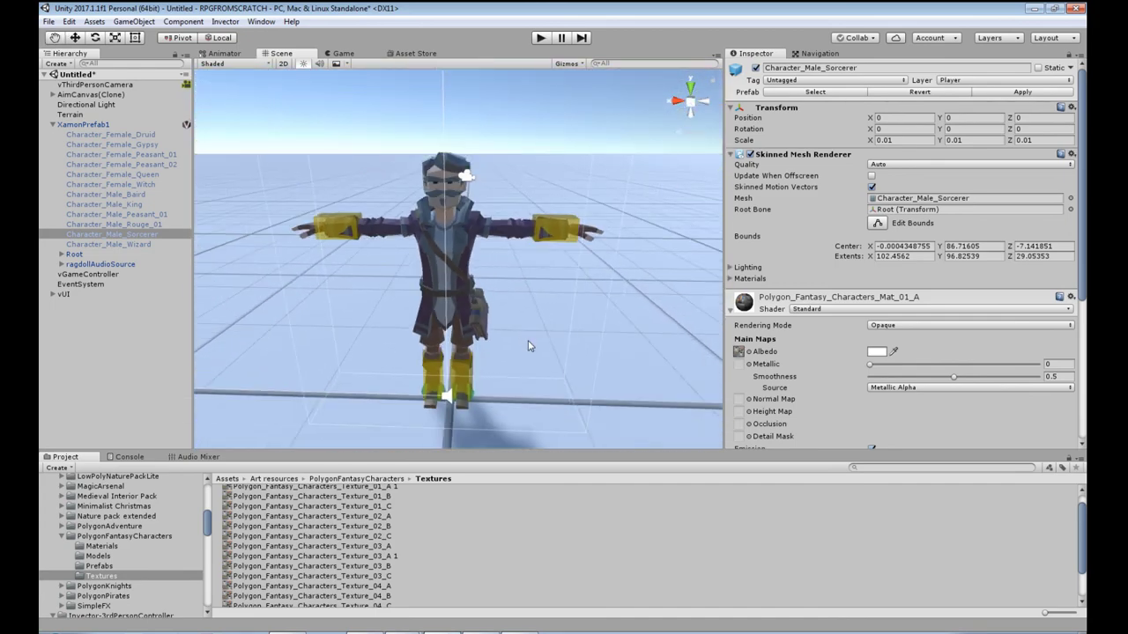
Examine the whole sorcerer from the front, from above and from the side in the scene
left_click(81, 126)
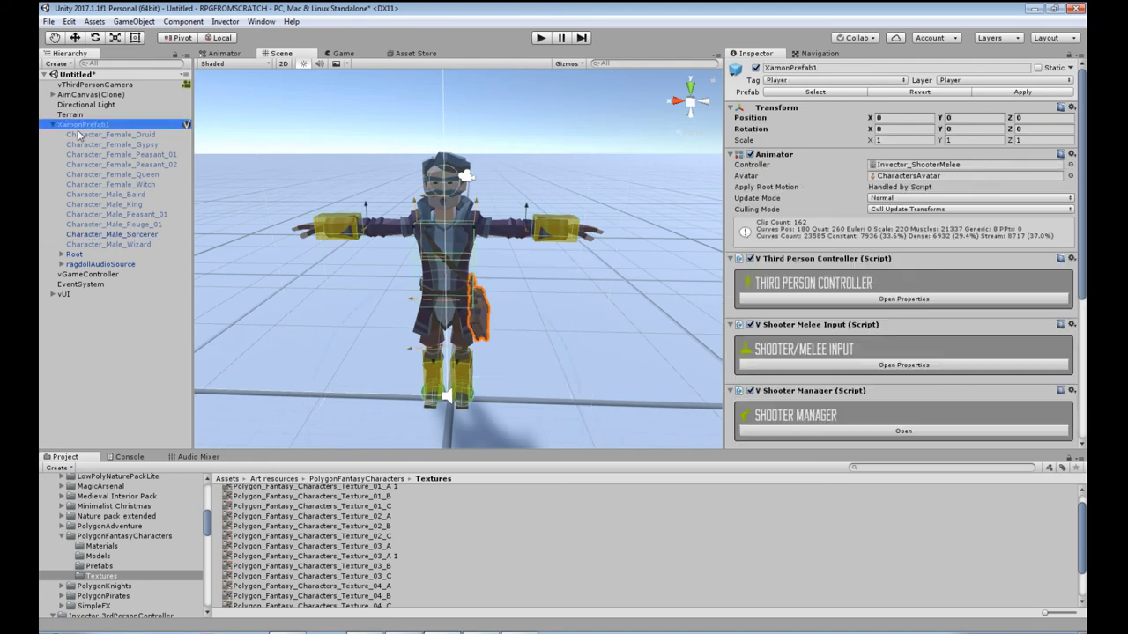
left_click(271, 127)
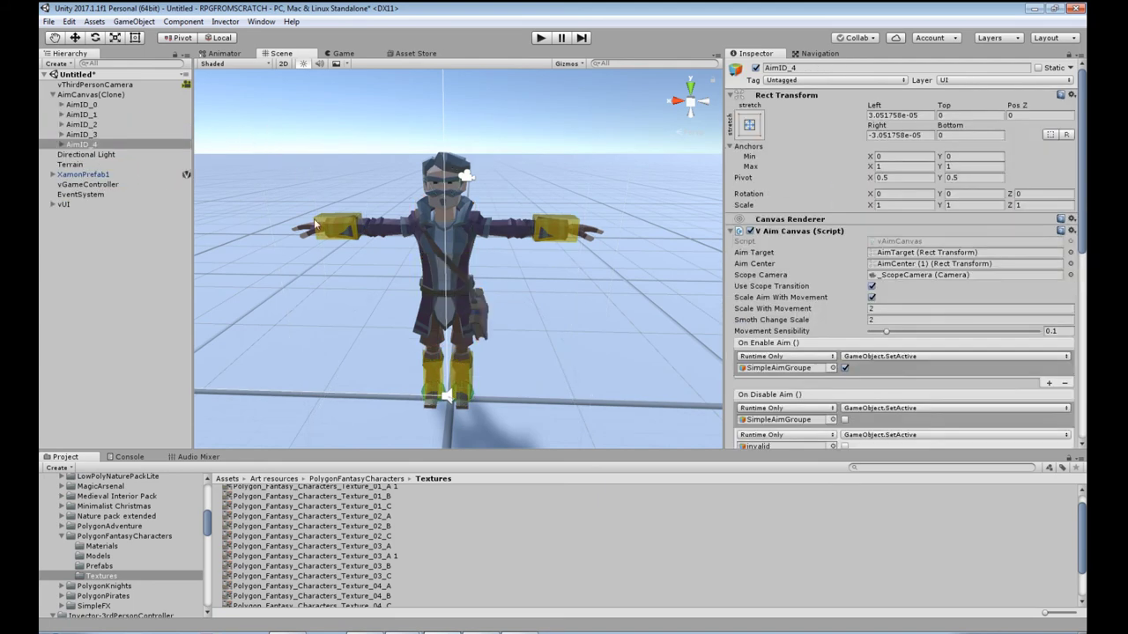
left_click_drag(272, 128, 529, 381, "alt")
middle_click_drag(535, 378, 440, 361)
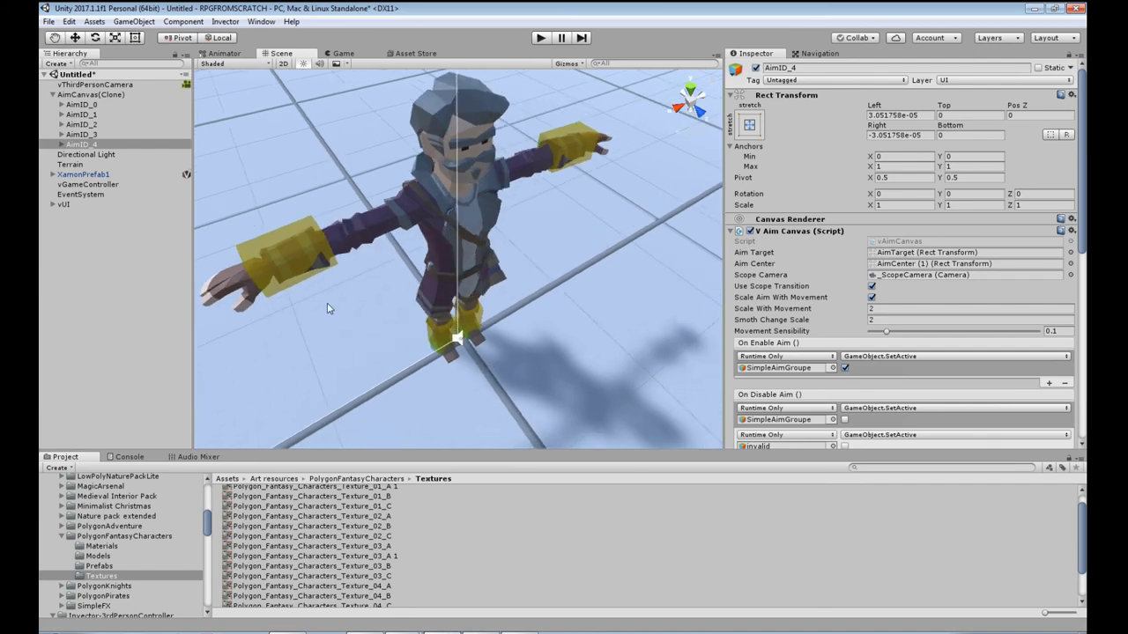
left_click(53, 94)
left_click(301, 277)
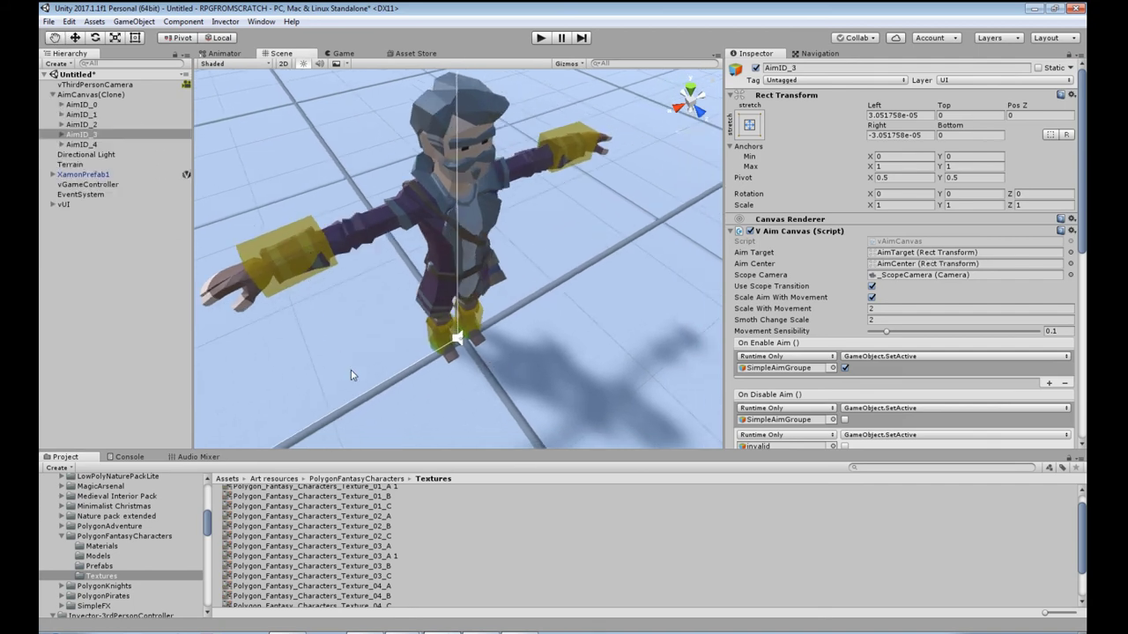
left_click_drag(301, 277, 564, 327, "alt")
scroll(564, 328, "down", 5)
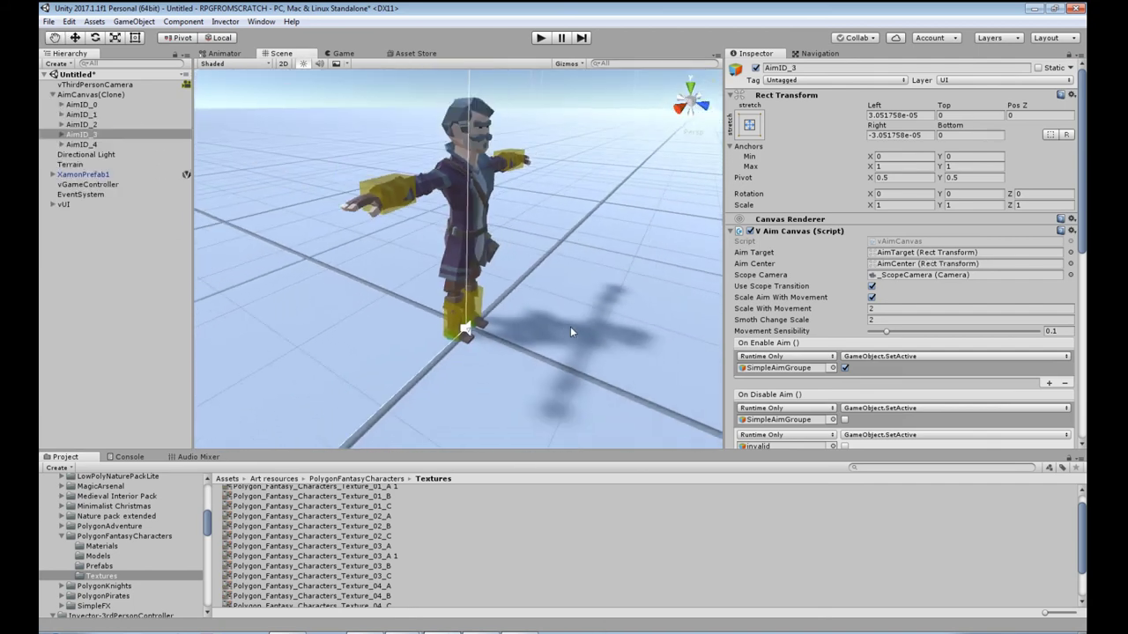
Play-test the scene by moving the sorcerer around and viewing the outfit in motion, and stop the test
left_click(537, 38)
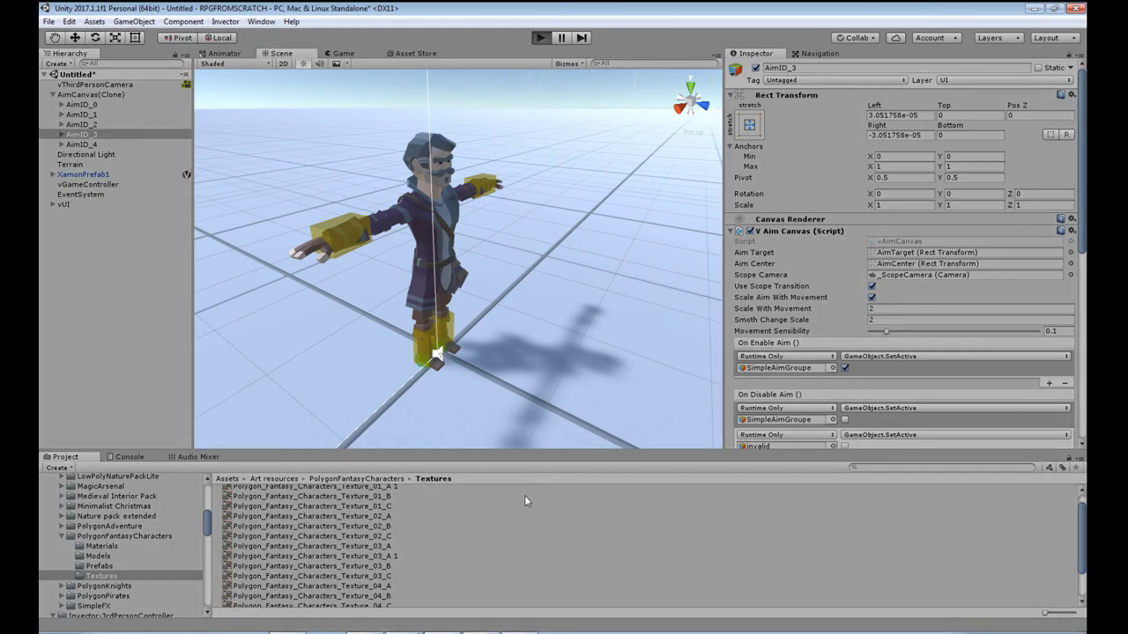
key("a")
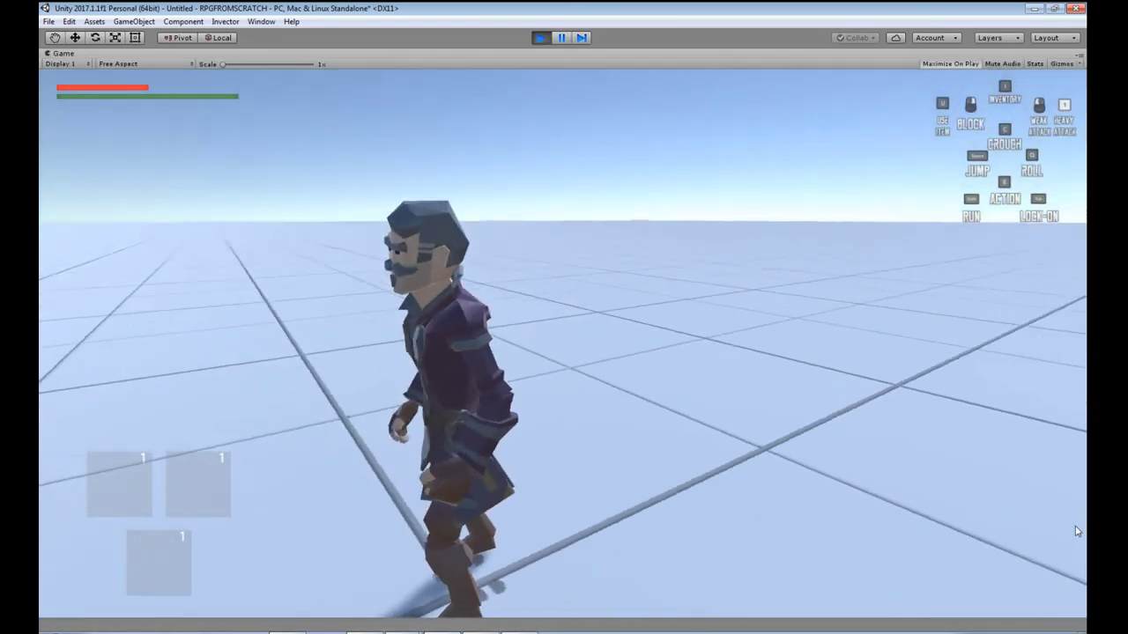
key("w")
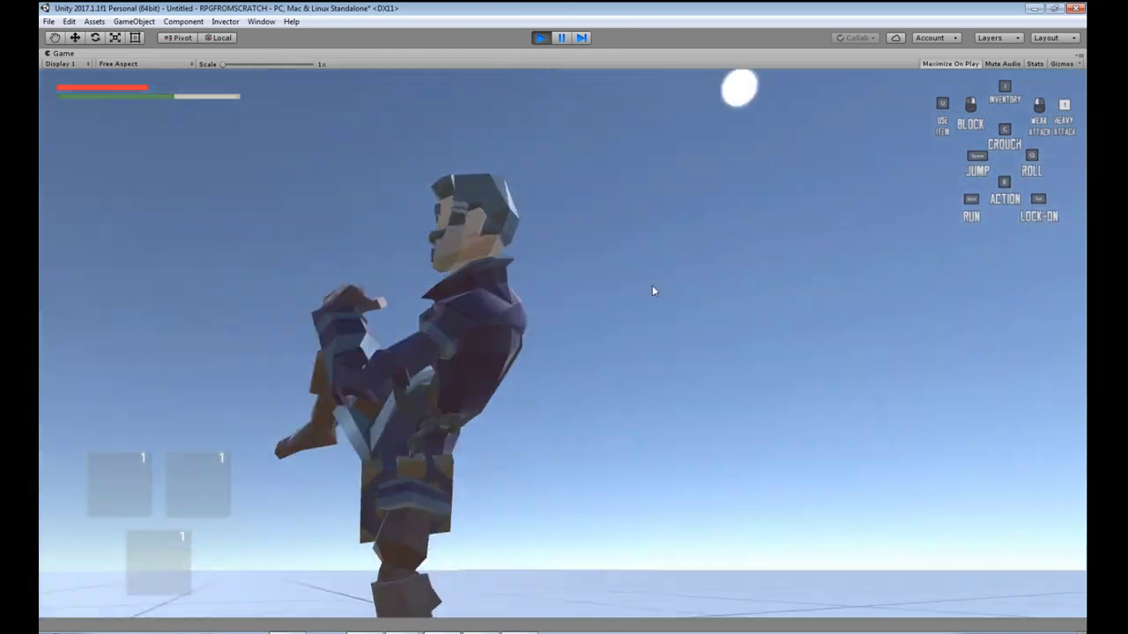
left_click(540, 37)
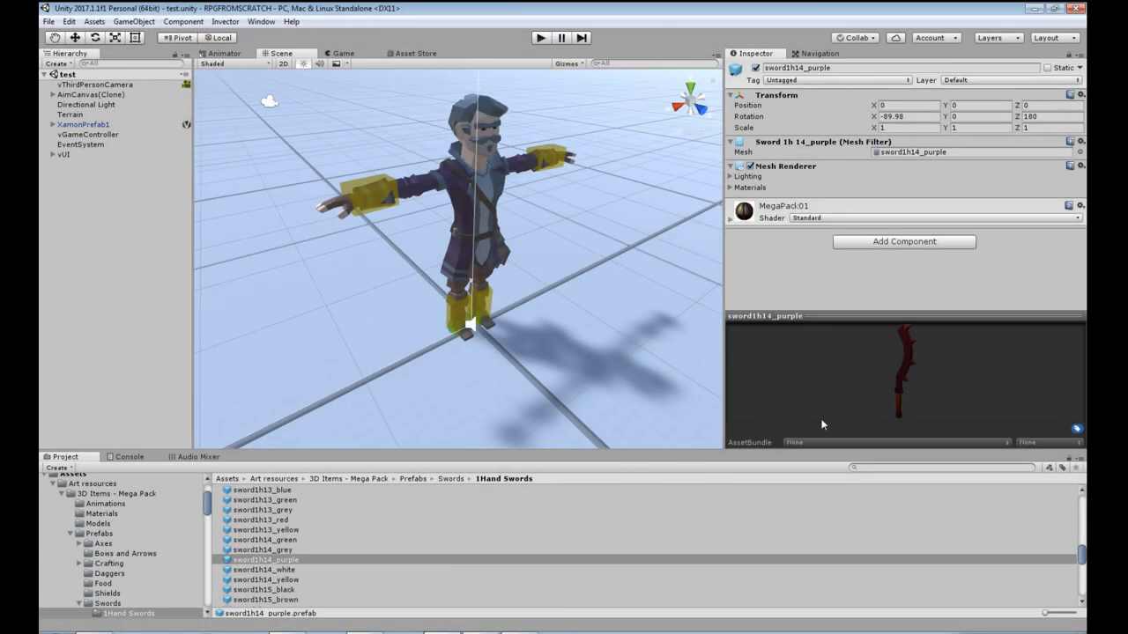
Inspect the sword1h14_purple prefab from several angles in its preview
mouse_move(883, 314)
left_mouse_down()
mouse_move(884, 287)
mouse_move(884, 330)
left_mouse_up()
left_click_drag(900, 381, 772, 369)
left_click_drag(903, 346, 896, 401)
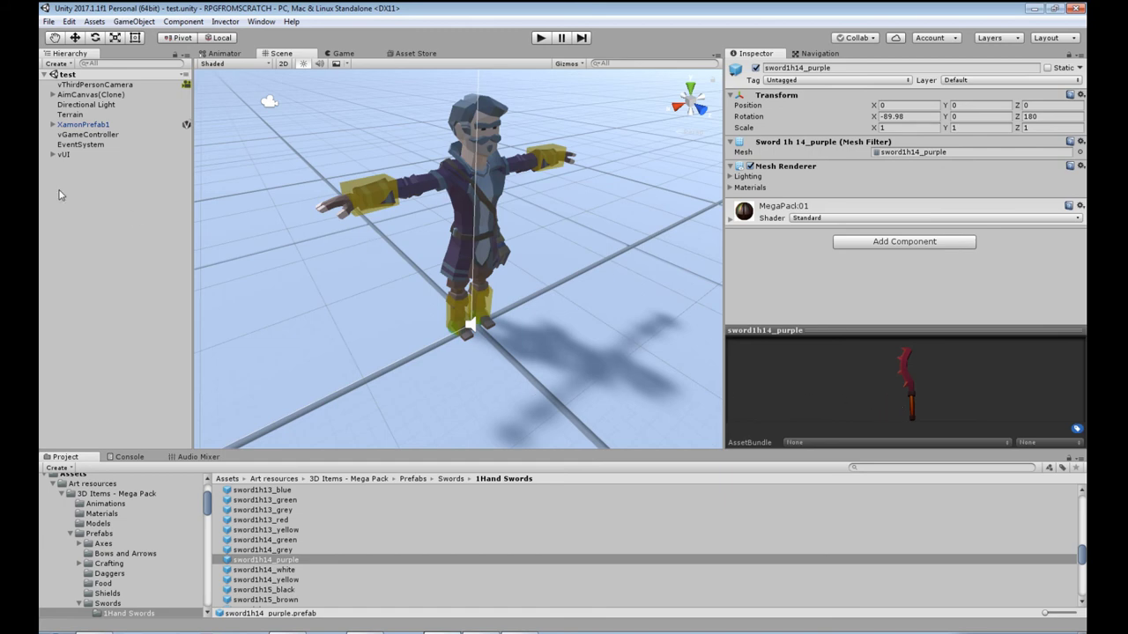
Collapse the Art resources folders and open the Weapons prefabs folder of Invector's Melee Combat assets
left_click(69, 533)
left_click(61, 494)
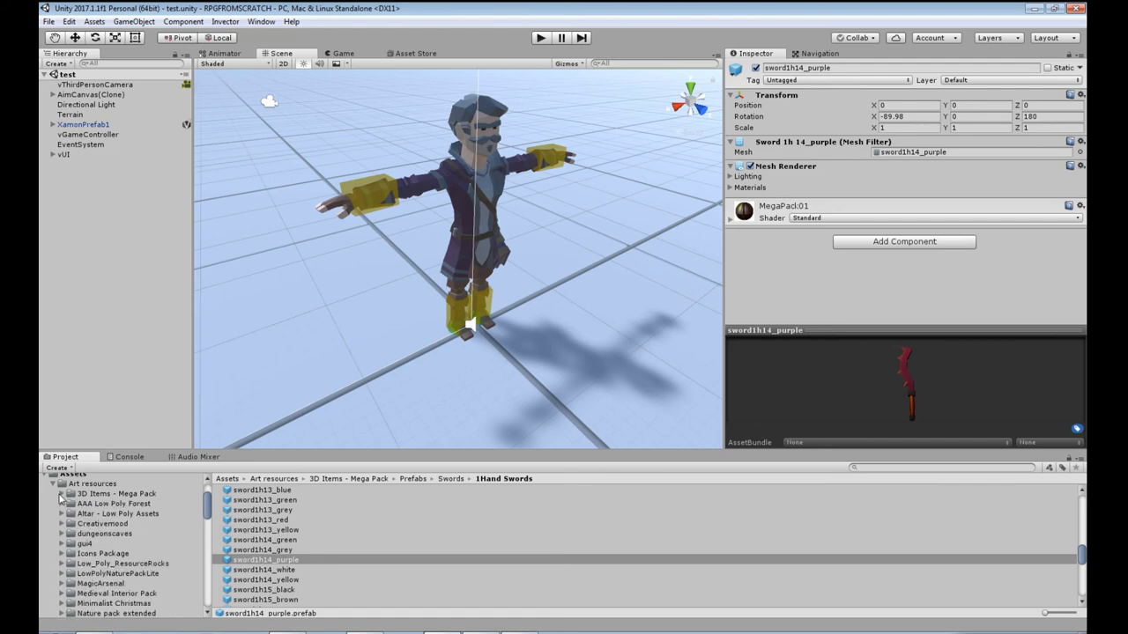
left_click(54, 485)
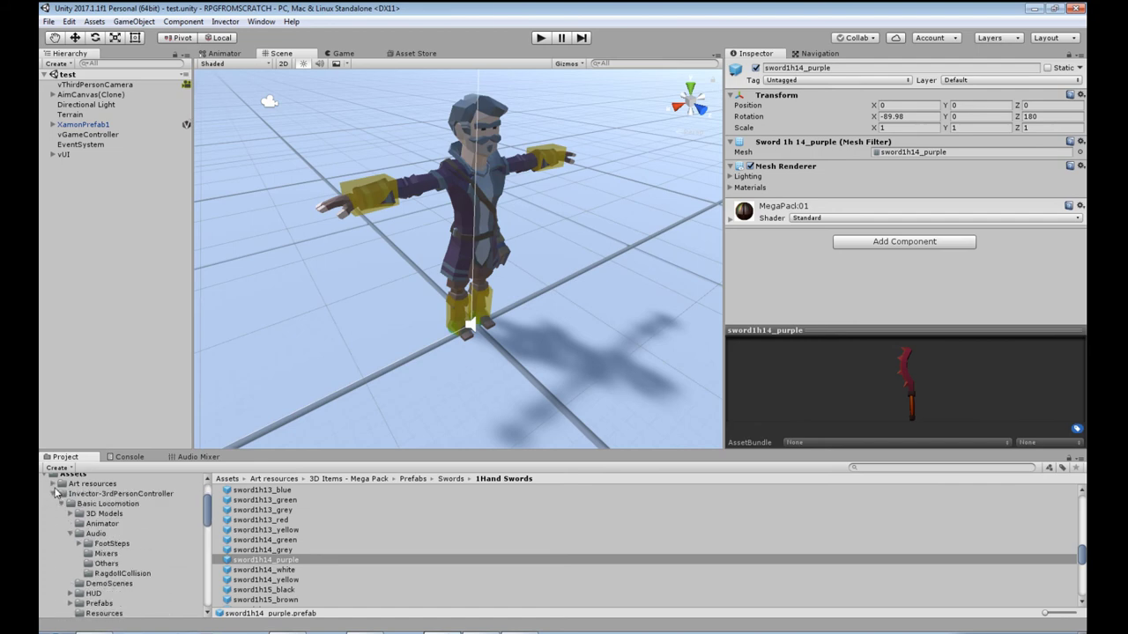
scroll(116, 561, "down", 10)
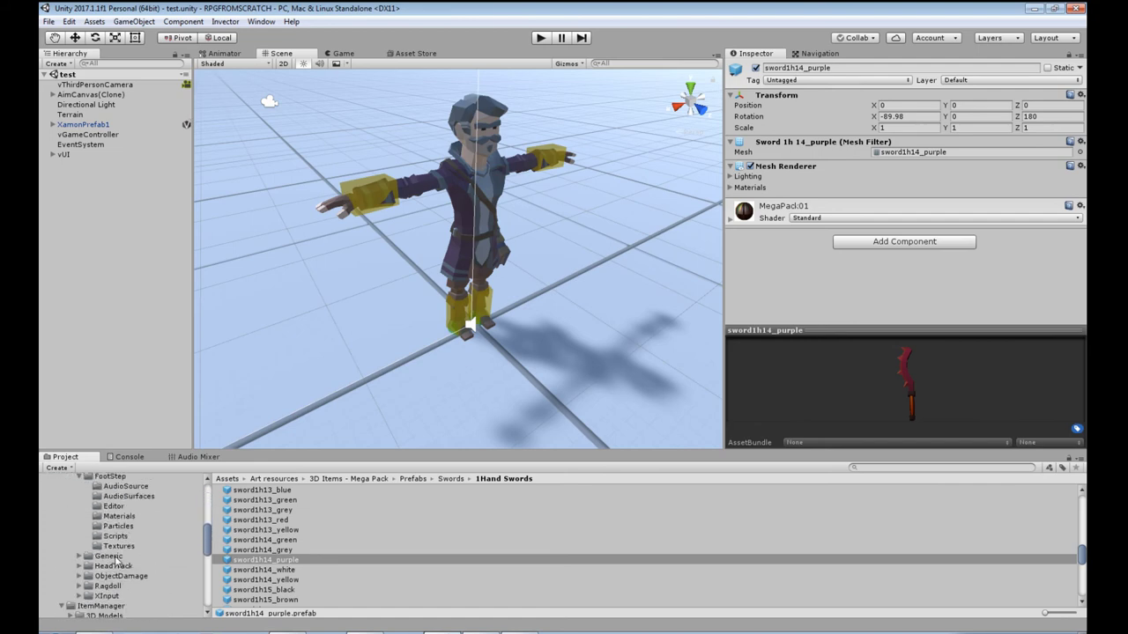
scroll(116, 561, "down", 2)
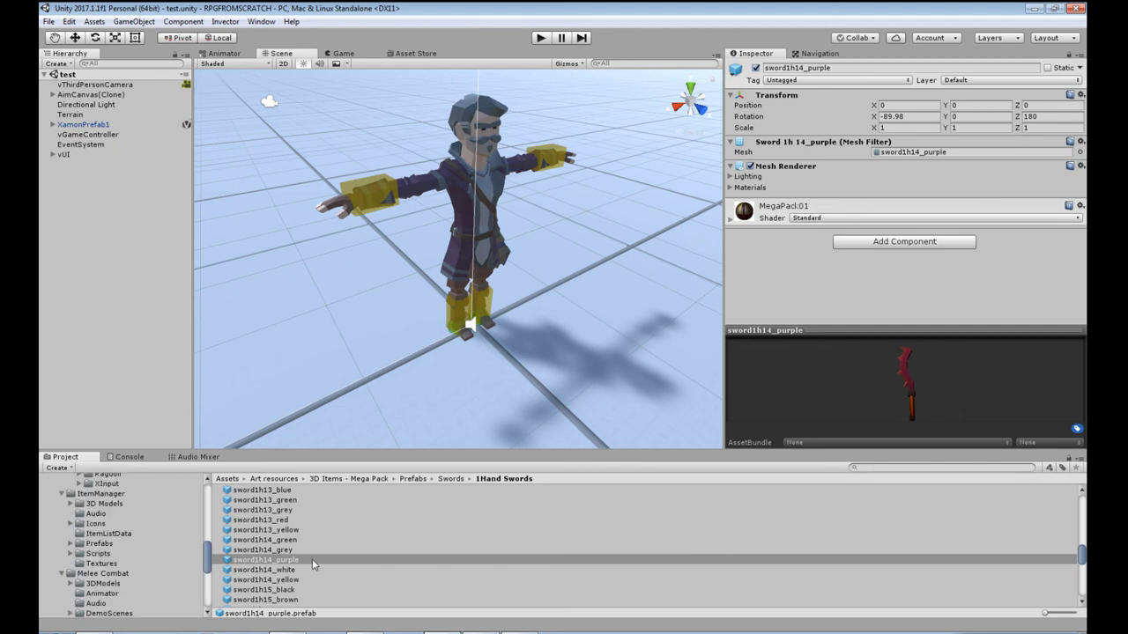
scroll(110, 605, "down", 1)
left_click(99, 587)
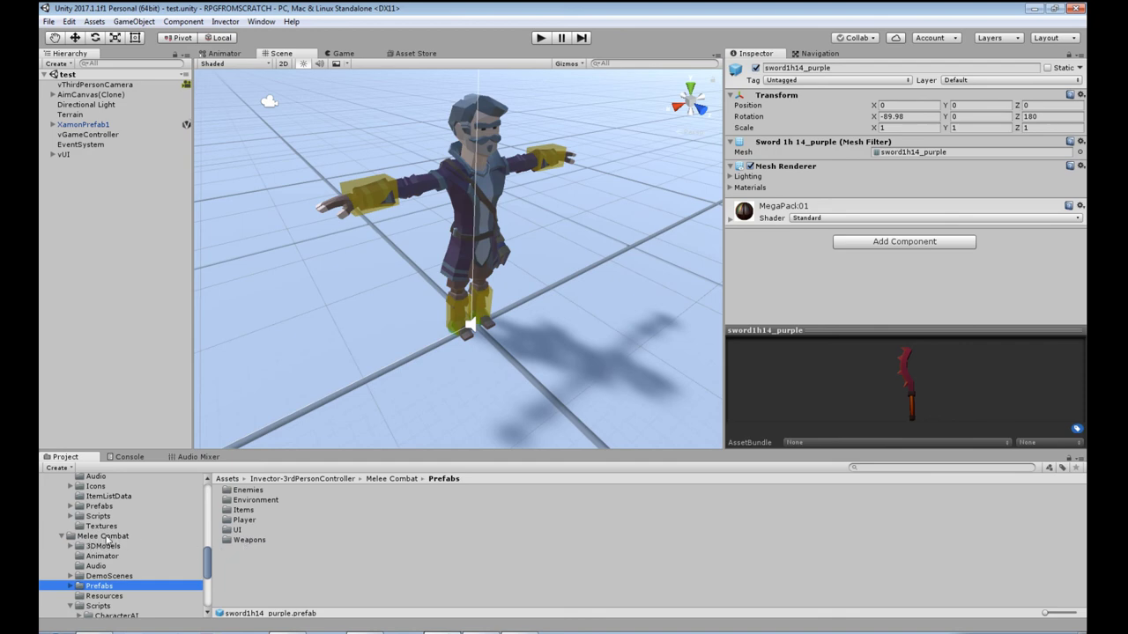
double_click(238, 541)
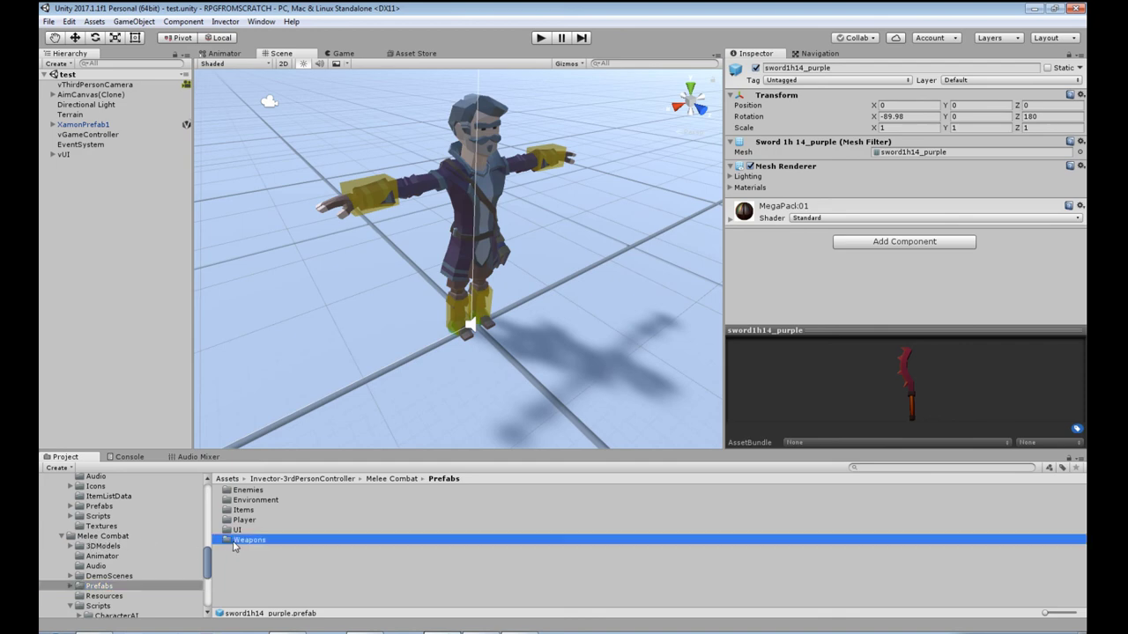
Place the SwordV_long prefab on the ground near the character, at about X 1.01, Y 0, Z -0.44
left_click(257, 500)
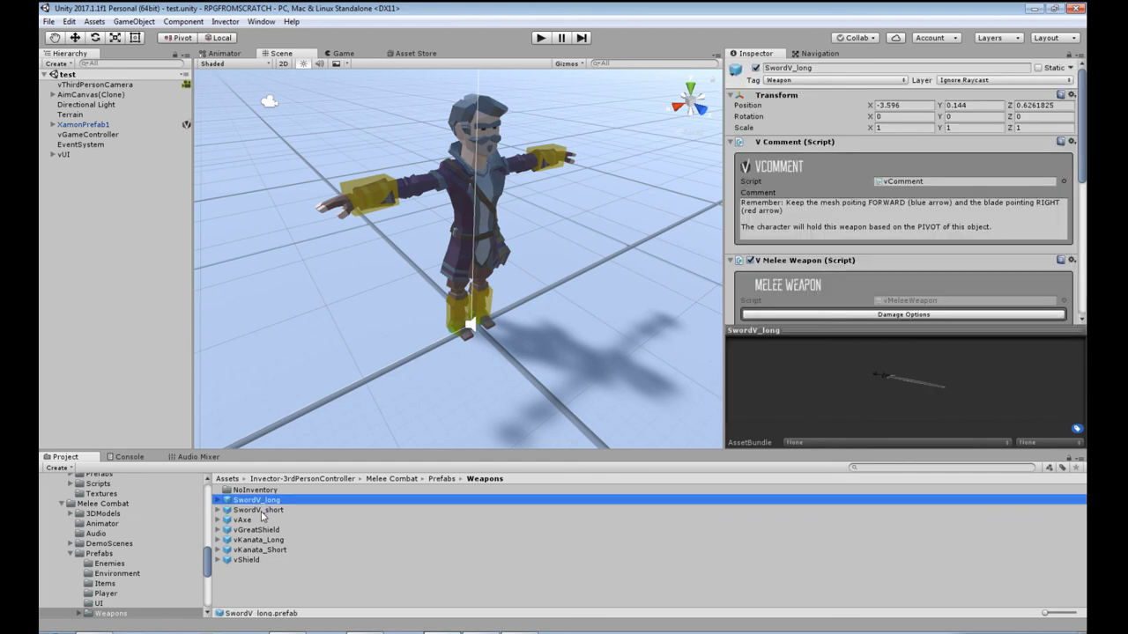
left_click(260, 510)
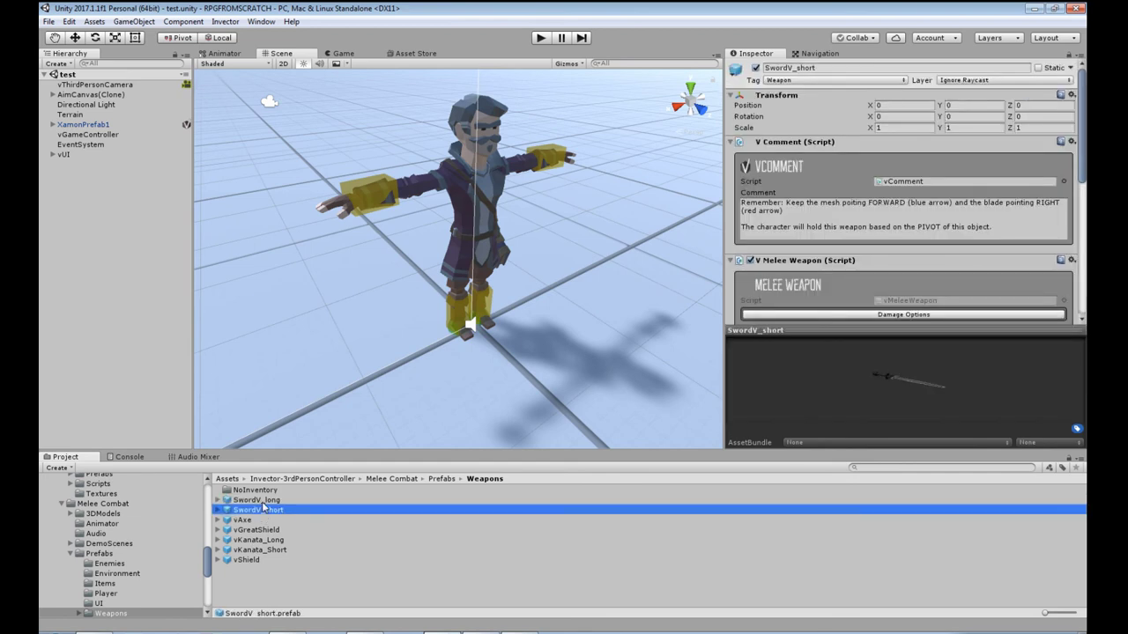
left_click_drag(262, 509, 541, 385)
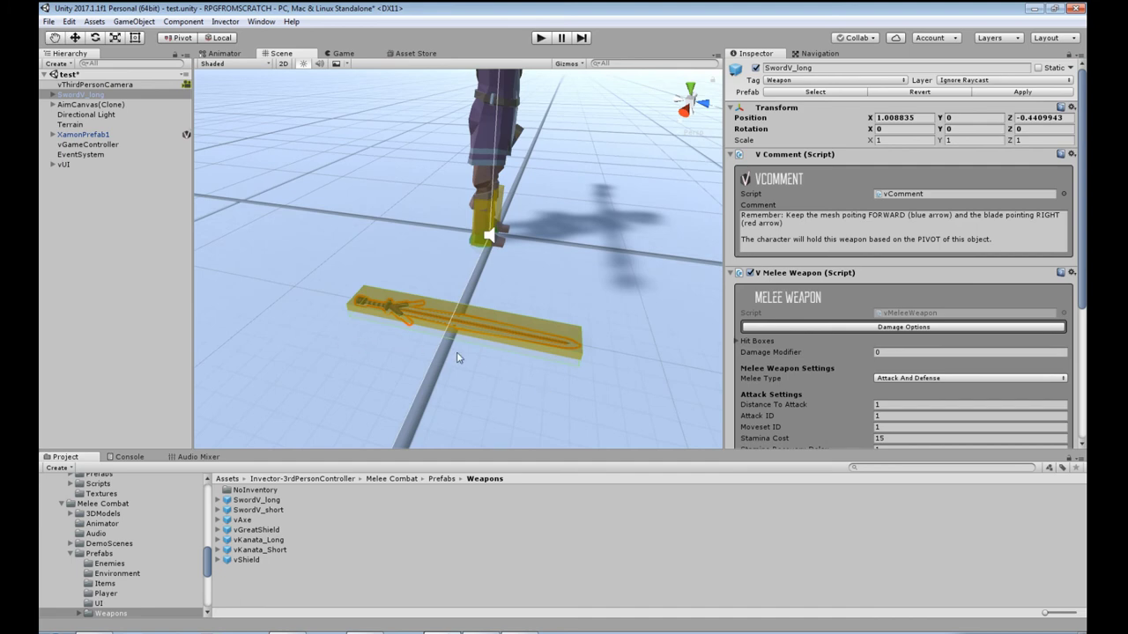
Examine the placed long sword's blade direction and surrounding hit box up close and relative to the character
scroll(457, 357, "up", 2)
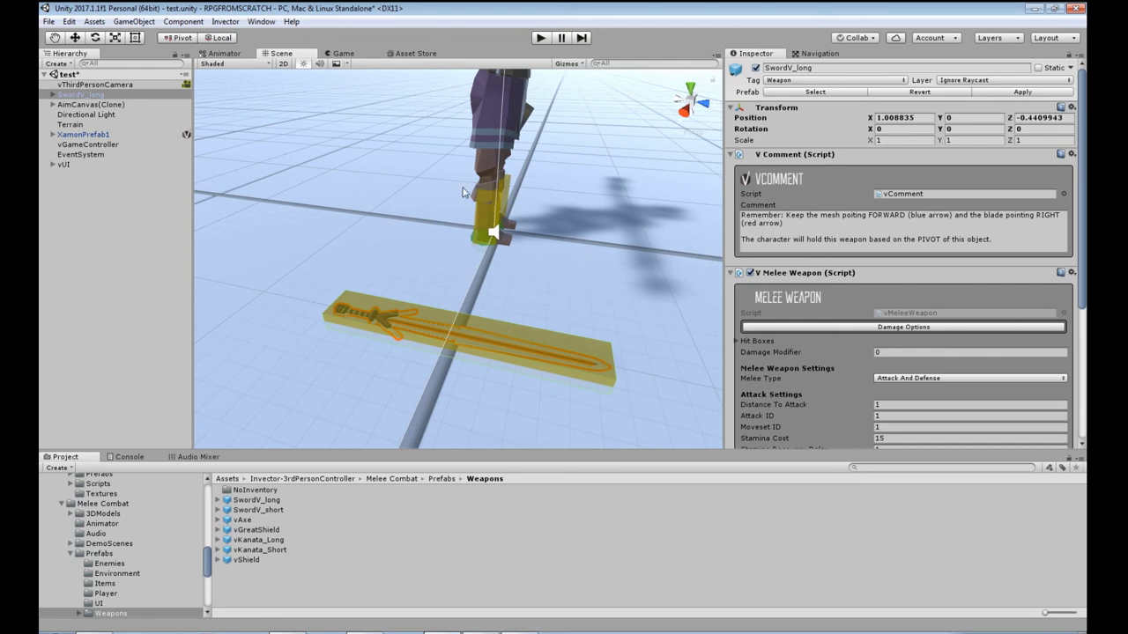
scroll(539, 387, "up", 3)
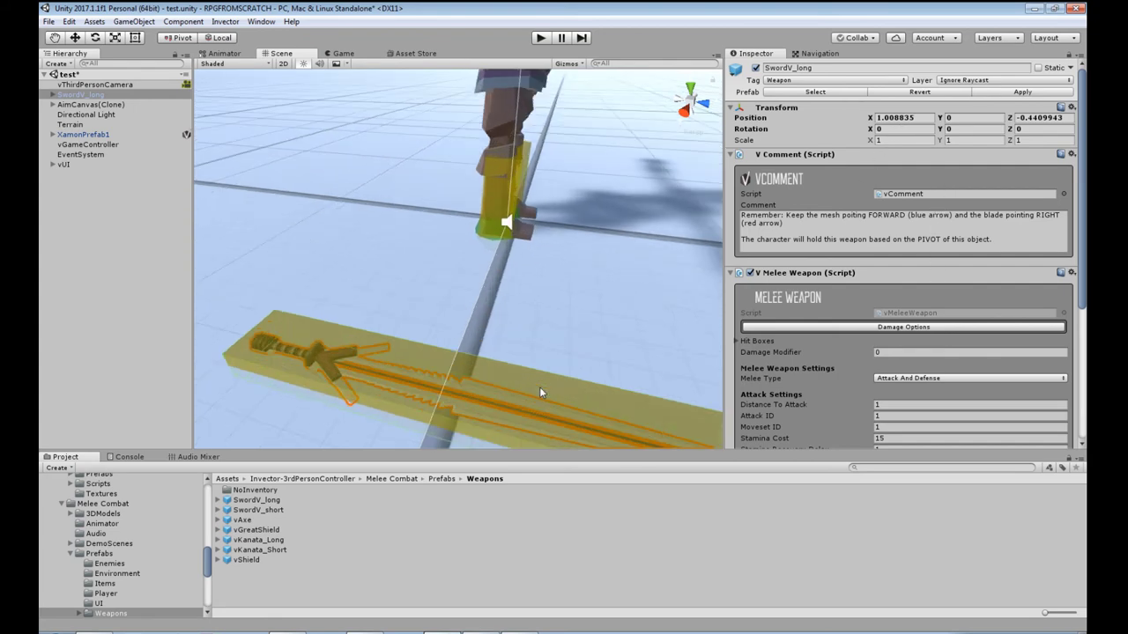
middle_click_drag(539, 386, 568, 359)
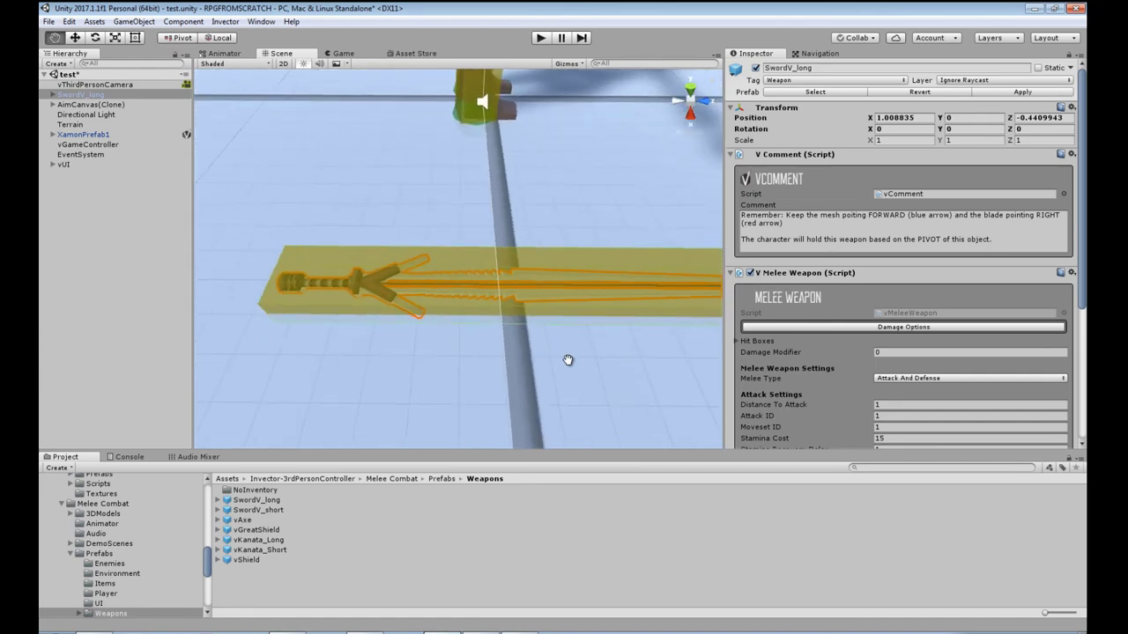
scroll(566, 361, "down", 4)
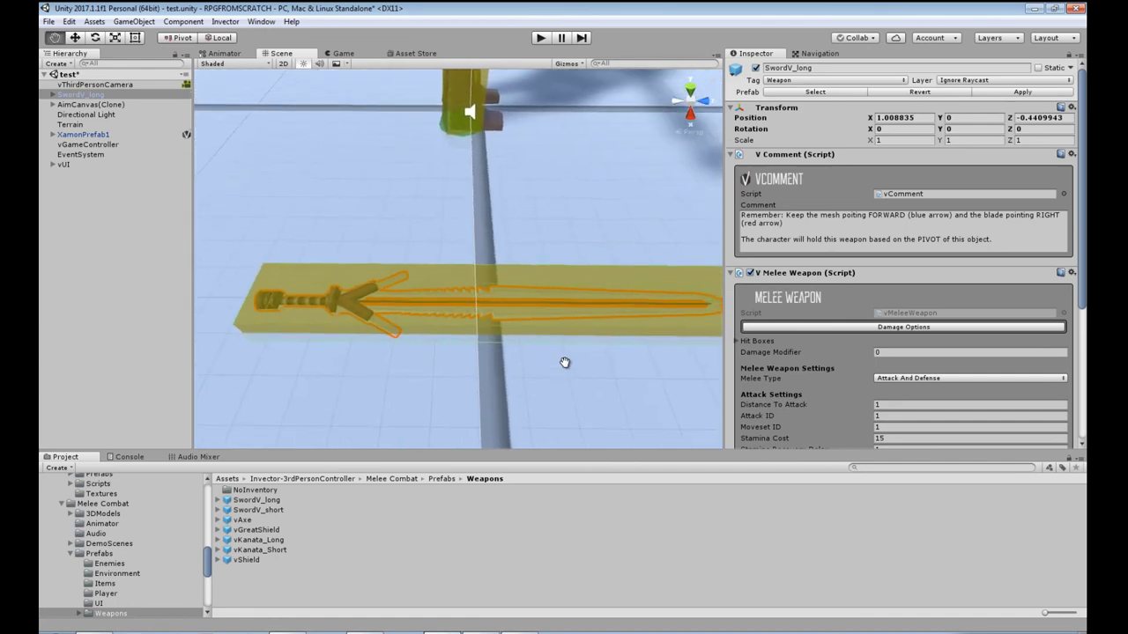
scroll(569, 365, "up", 1)
scroll(569, 365, "down", 1)
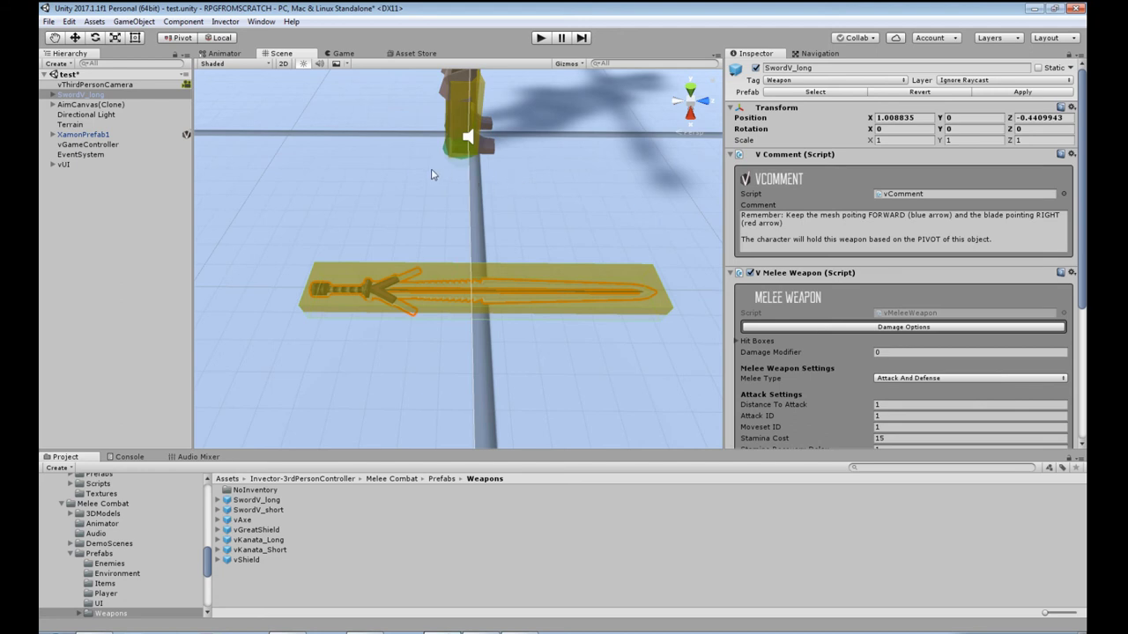
left_click_drag(523, 179, 465, 264, "alt")
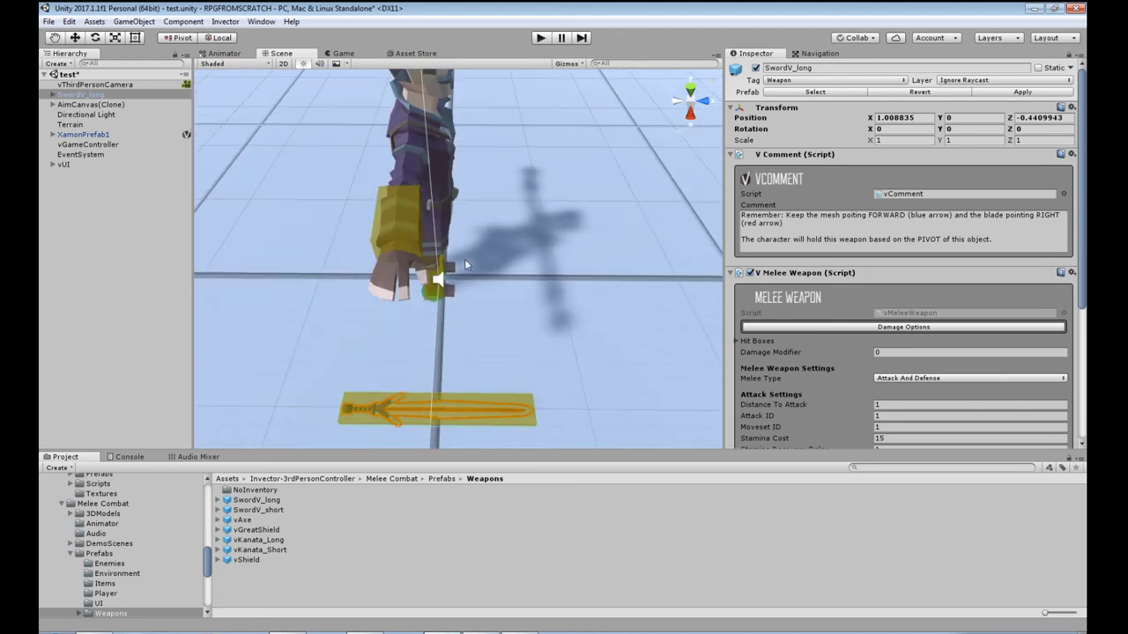
scroll(515, 327, "up", 5)
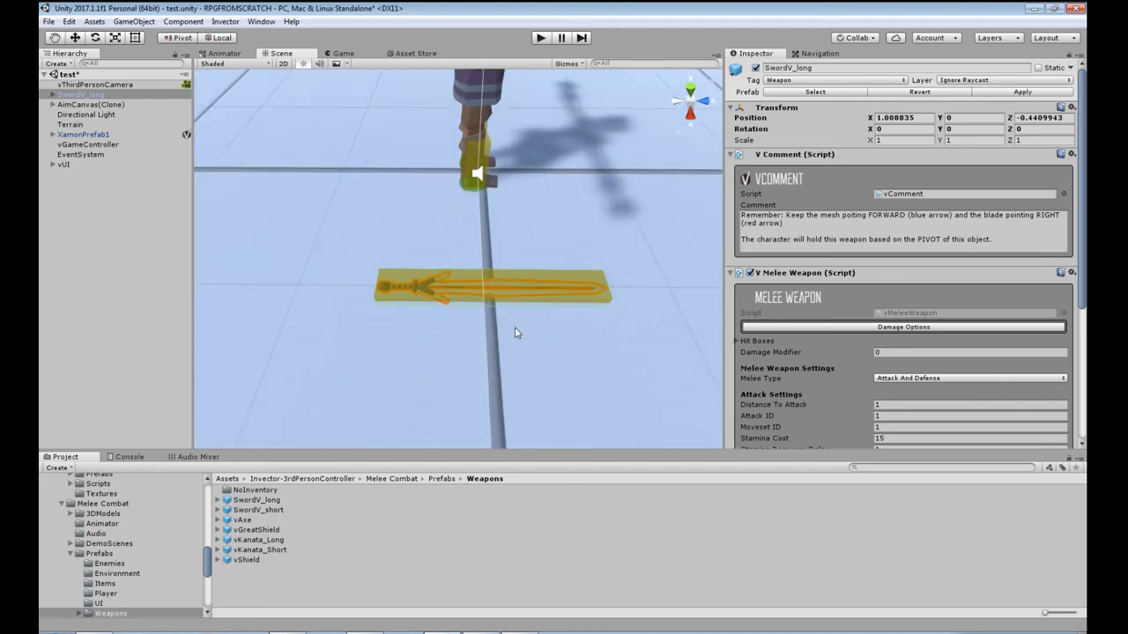
mouse_move(543, 332)
middle_mouse_down()
mouse_move(533, 318)
mouse_move(540, 332)
middle_mouse_up()
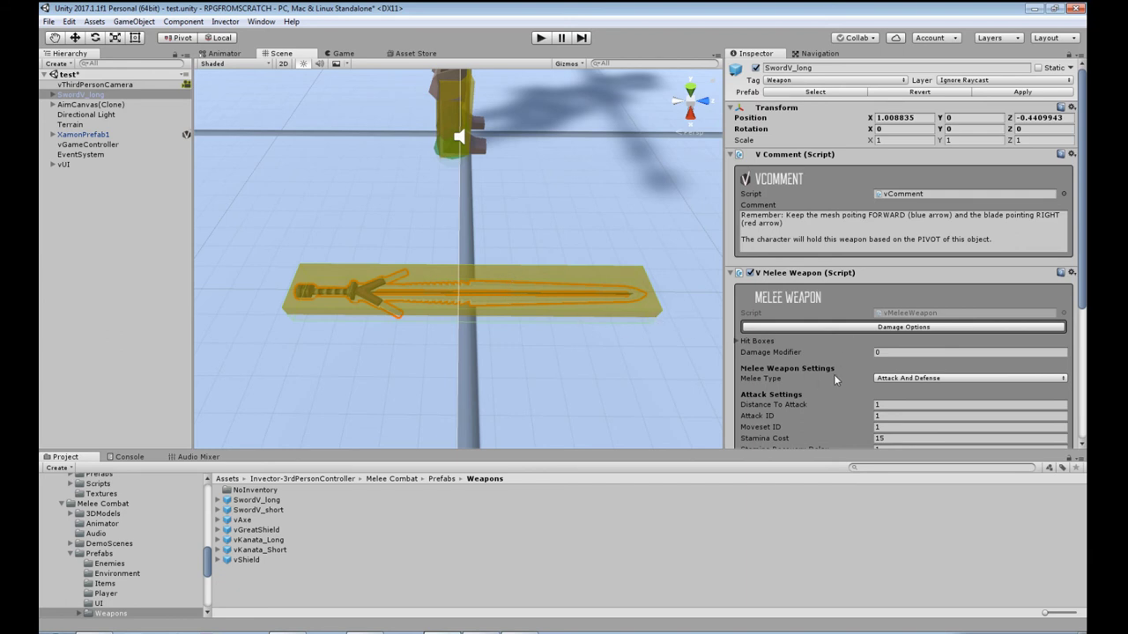
Expand SwordV_long and its Components object, and inspect the settings of the hitBox and the sword mesh child
left_click(52, 94)
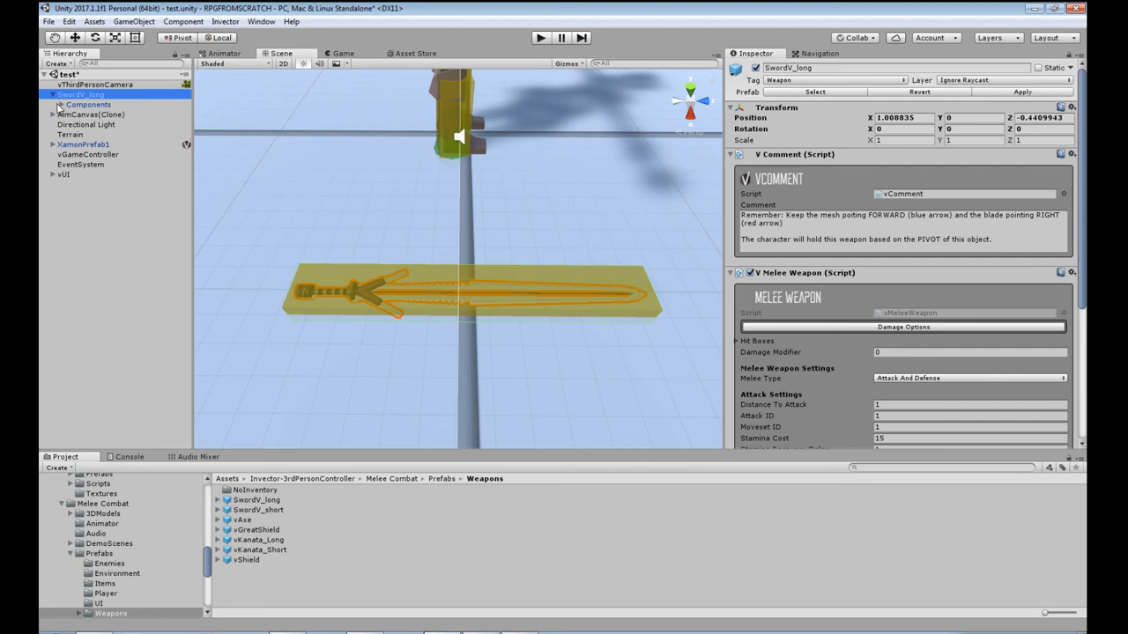
left_click(60, 105)
left_click(87, 115)
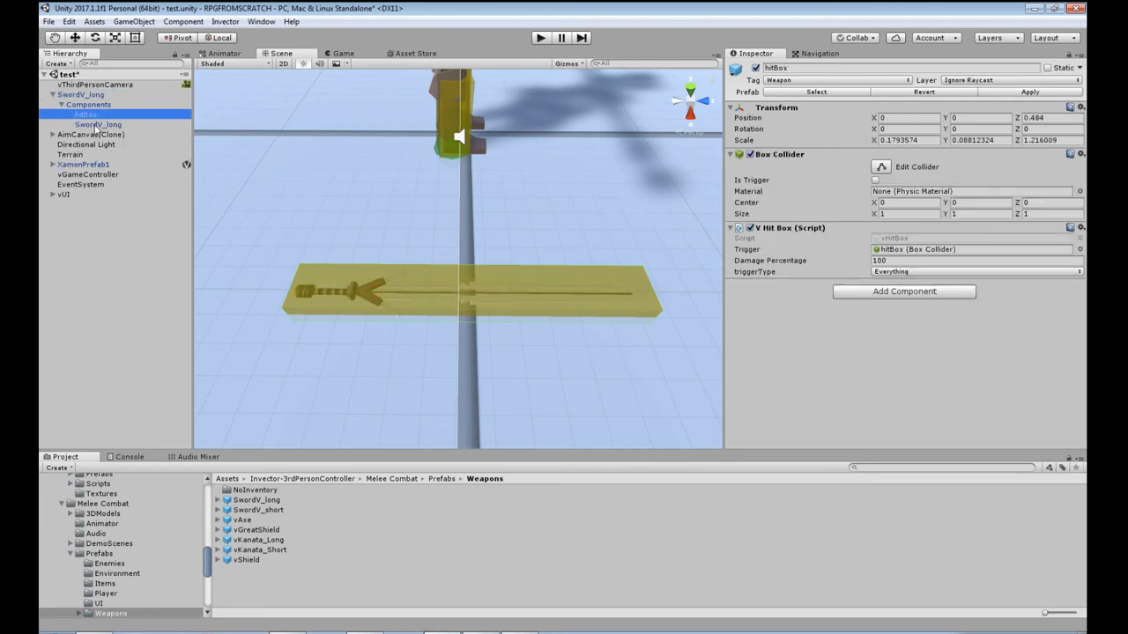
left_click(97, 125)
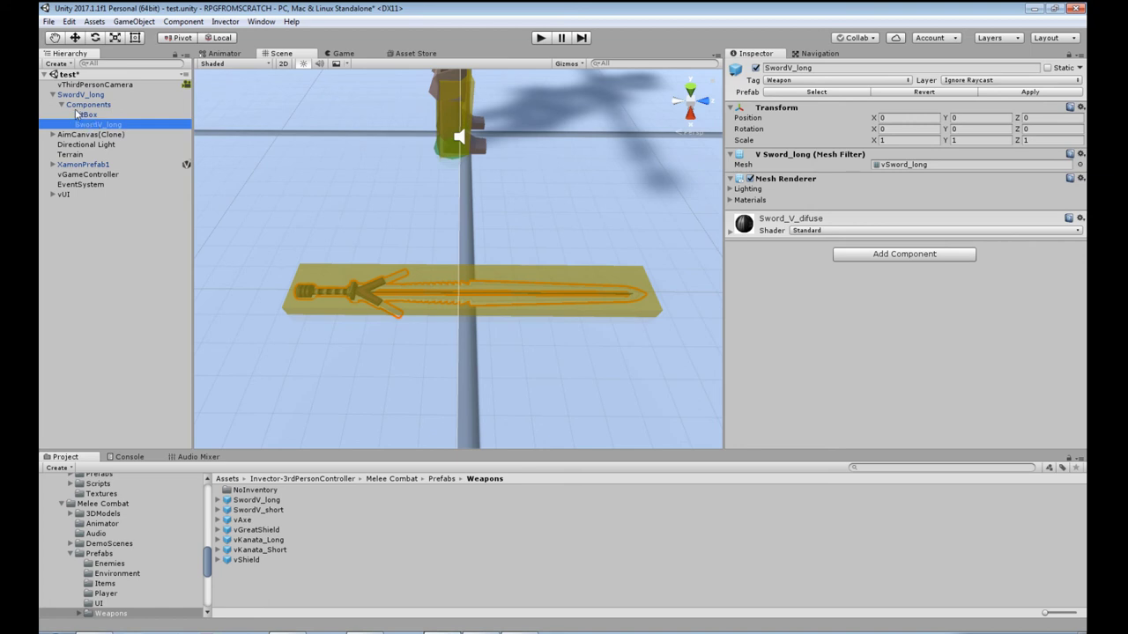
Open the Swords prefabs folder of the 3D Items - Mega Pack in Art resources
left_click(207, 563)
scroll(141, 553, "up", 10)
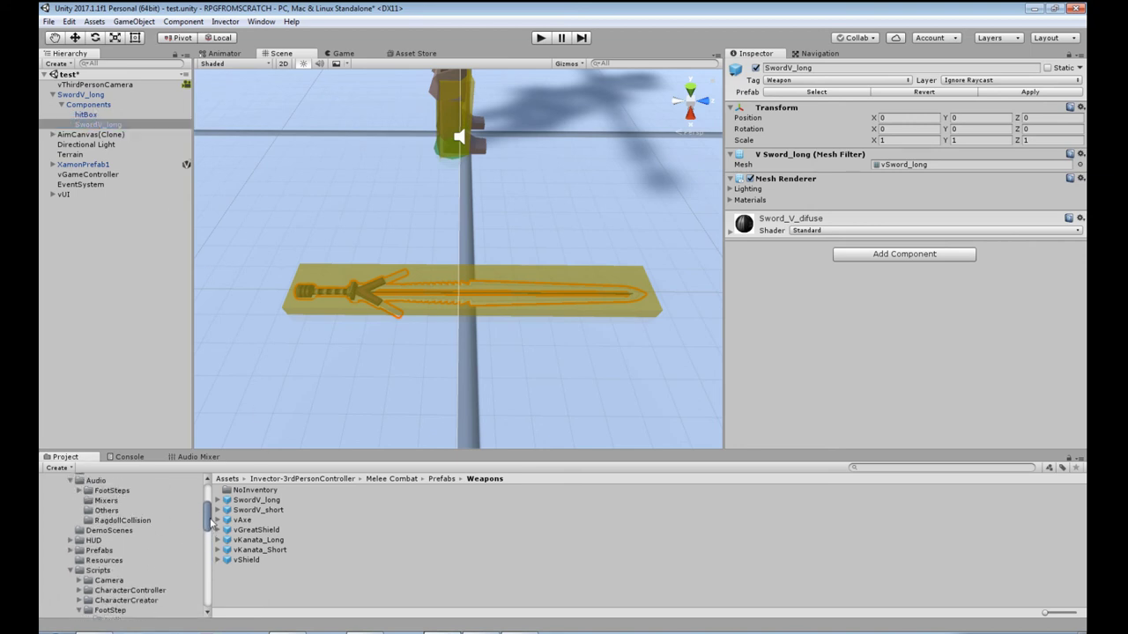
left_click(53, 548)
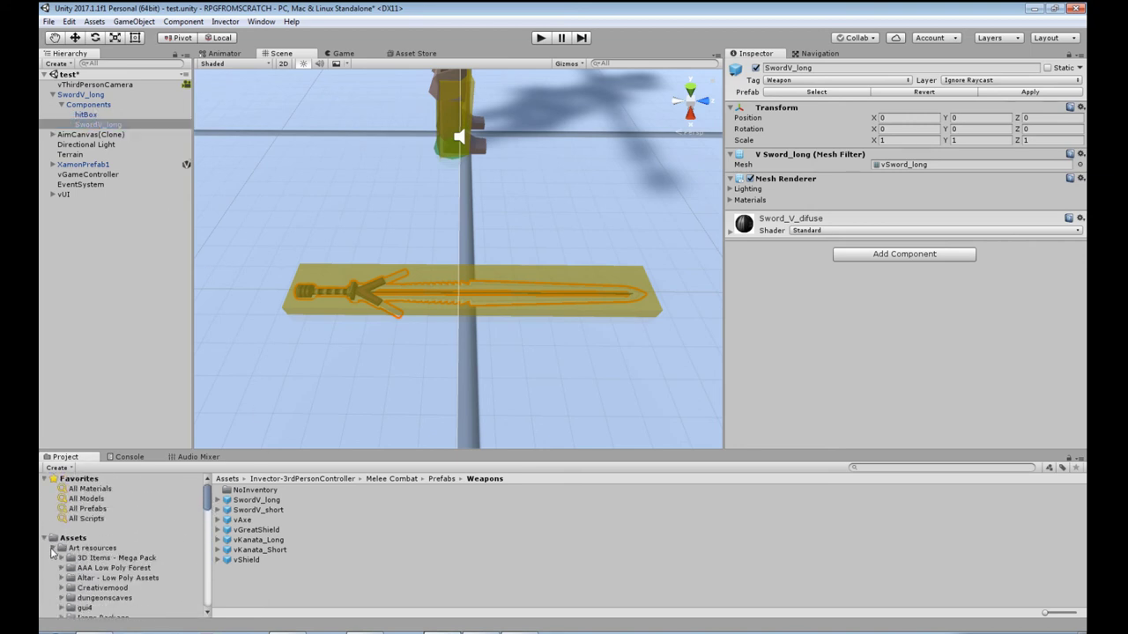
left_click(88, 548)
left_click(99, 559)
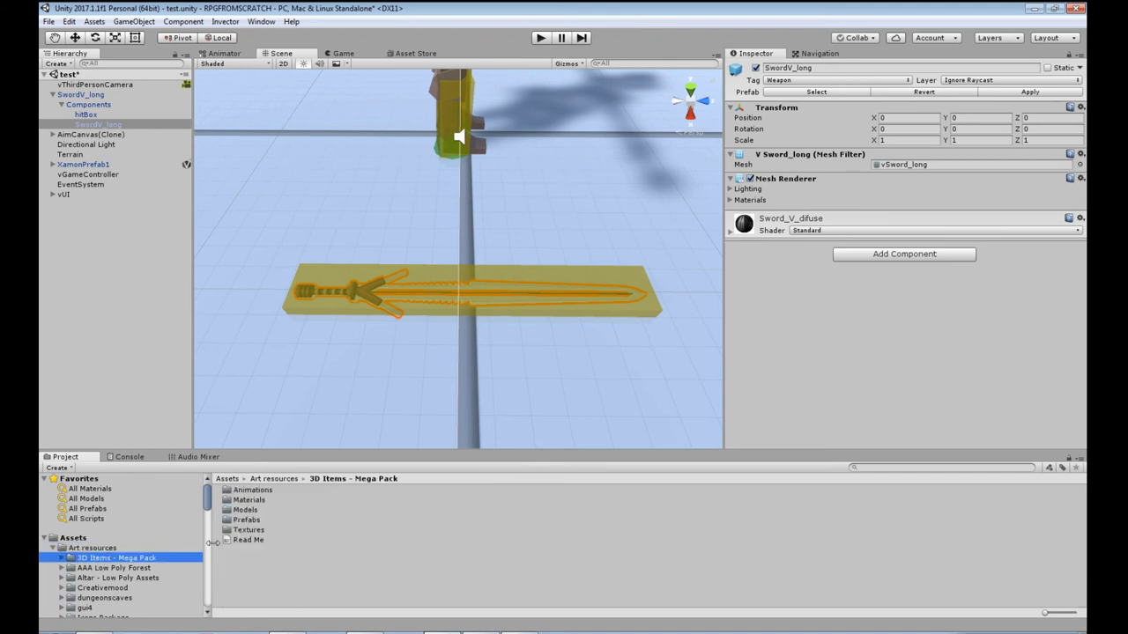
double_click(246, 521)
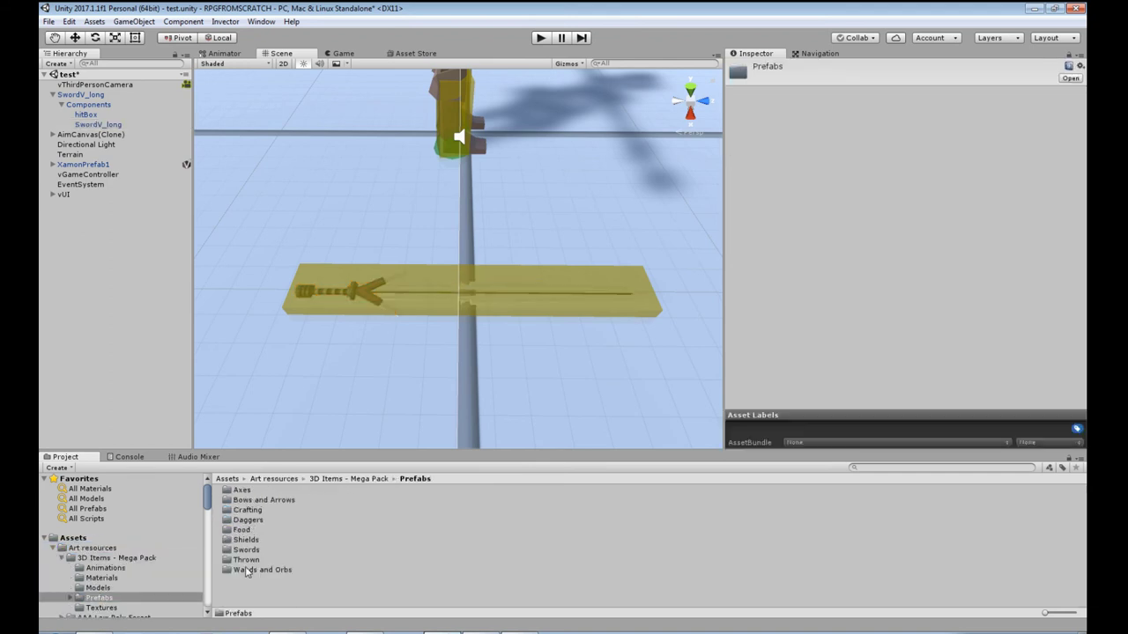
double_click(244, 550)
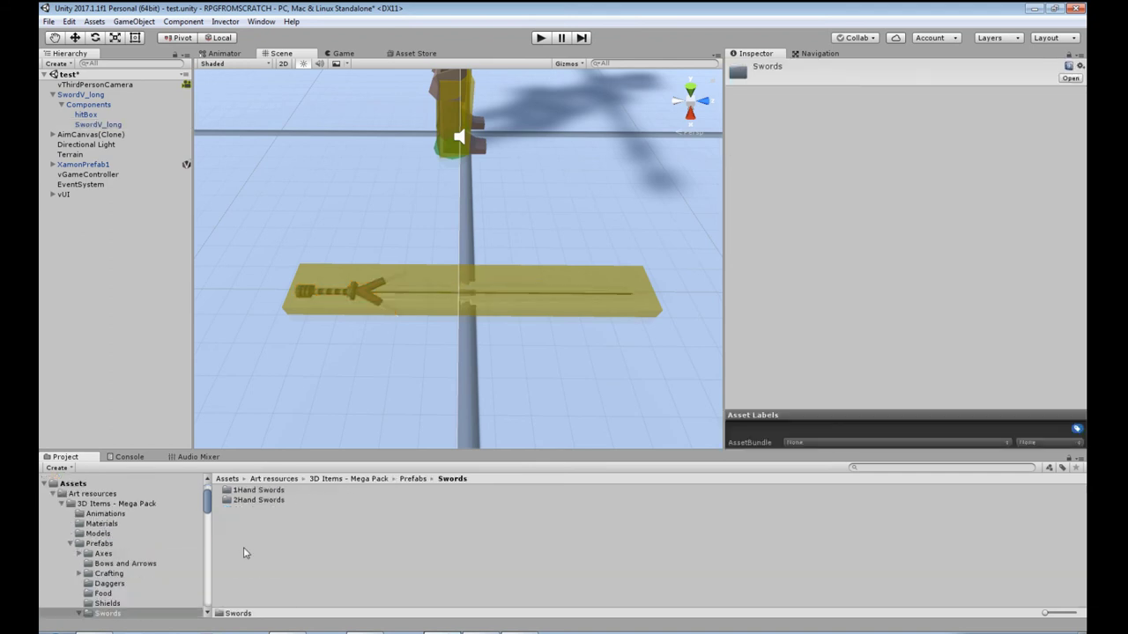
Open the 1Hand Swords folder and preview the sword1h19_purple prefab from different angles
double_click(257, 490)
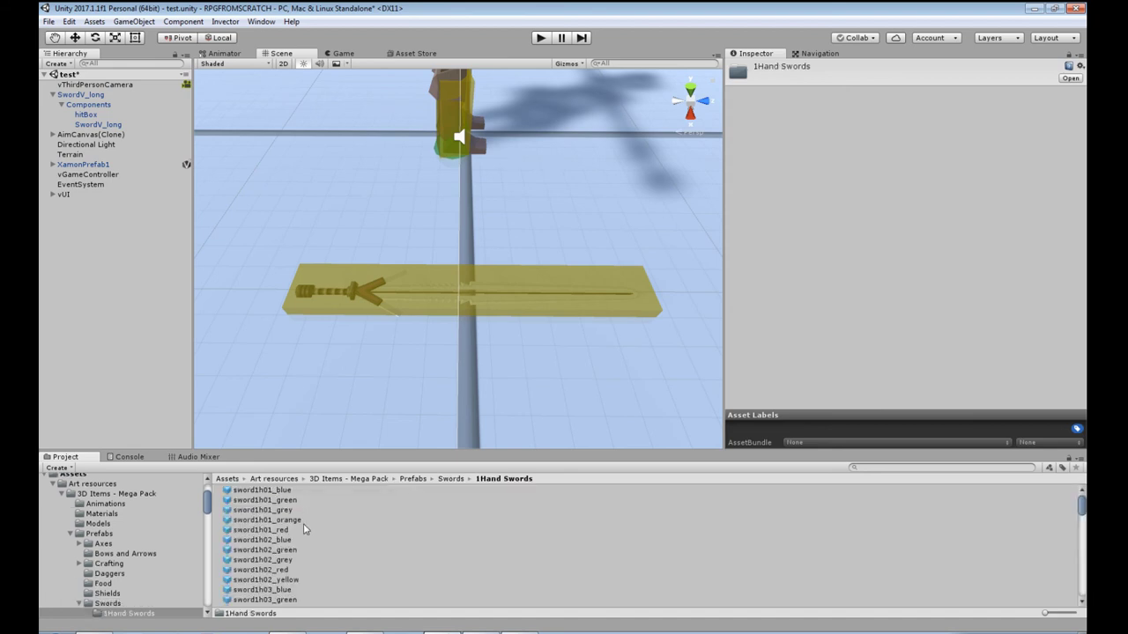
scroll(303, 523, "down", 10)
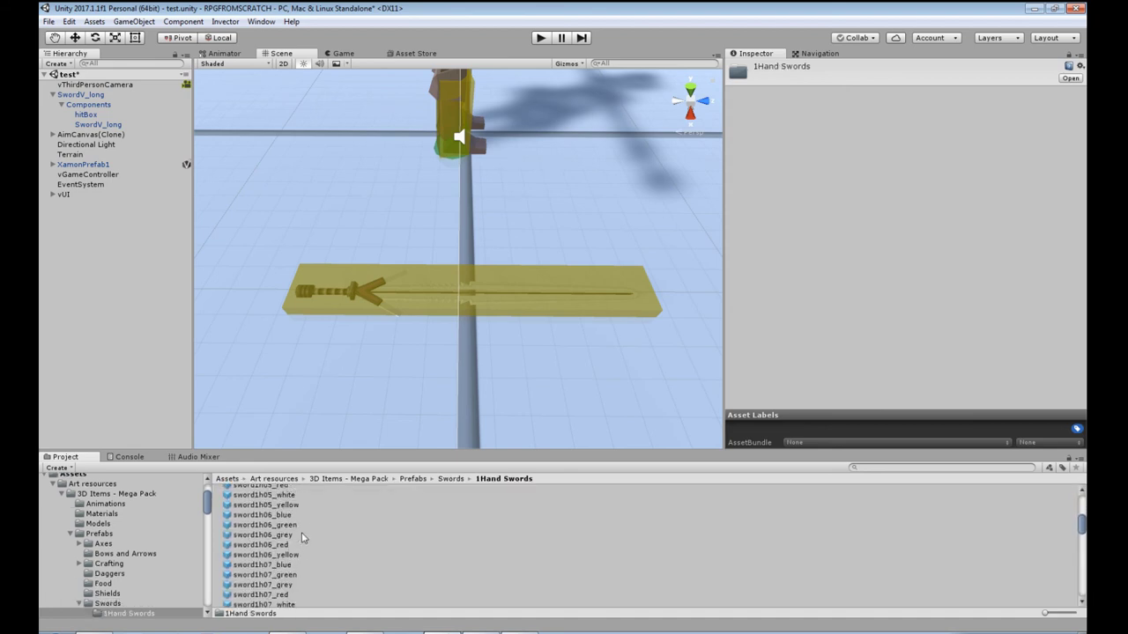
scroll(302, 541, "down", 3)
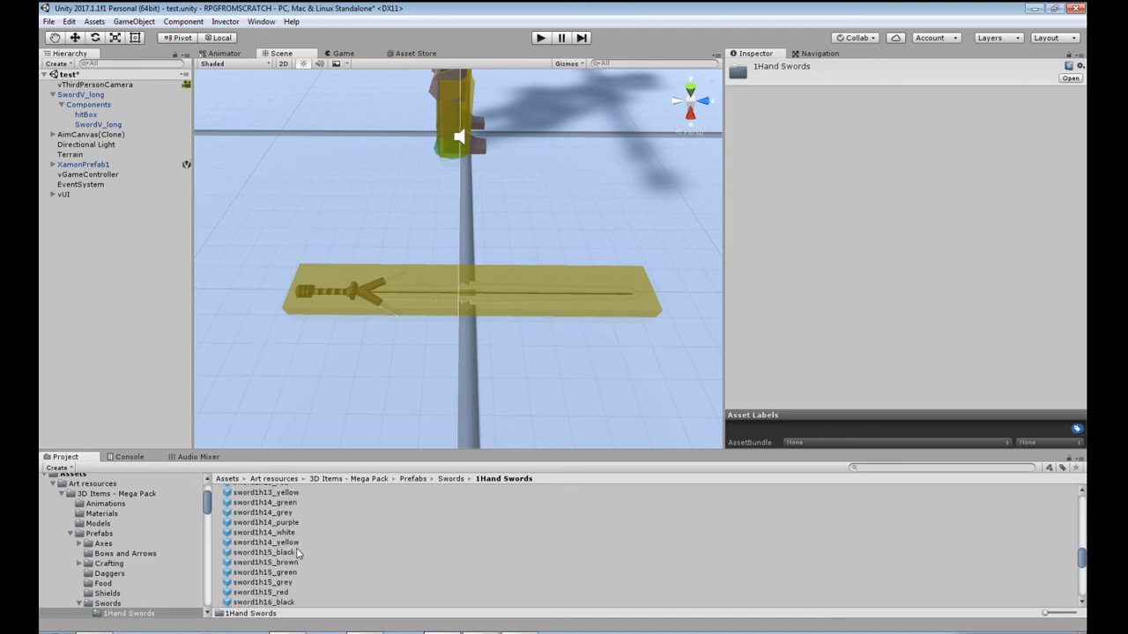
scroll(301, 583, "down", 3)
scroll(299, 584, "down", 4)
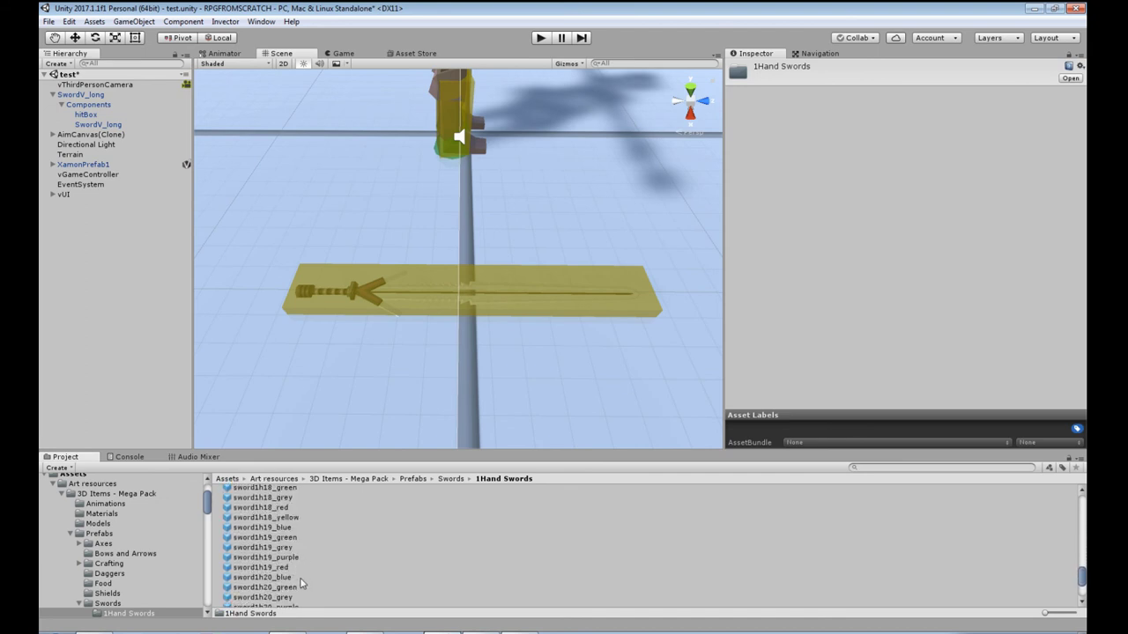
left_click(291, 561)
left_click_drag(867, 406, 891, 323)
mouse_move(898, 409)
left_mouse_down()
mouse_move(860, 404)
mouse_move(884, 411)
left_mouse_up()
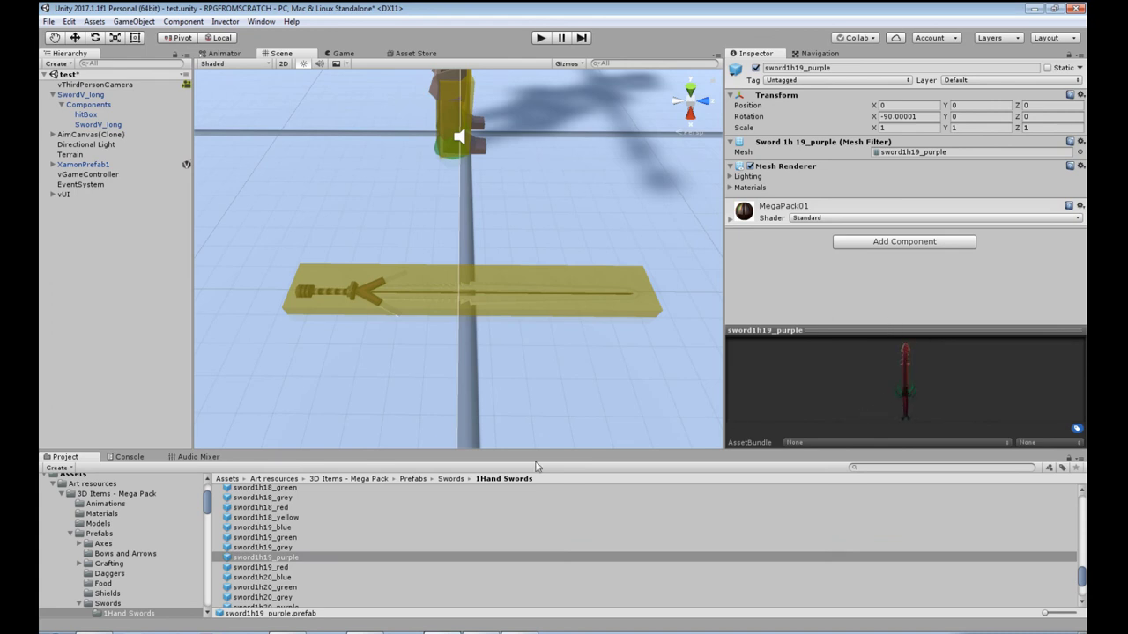
Preview the sword1h14_purple prefab in the 1Hand Swords folder, rotating its model to show the blade's shape
scroll(294, 555, "up", 3)
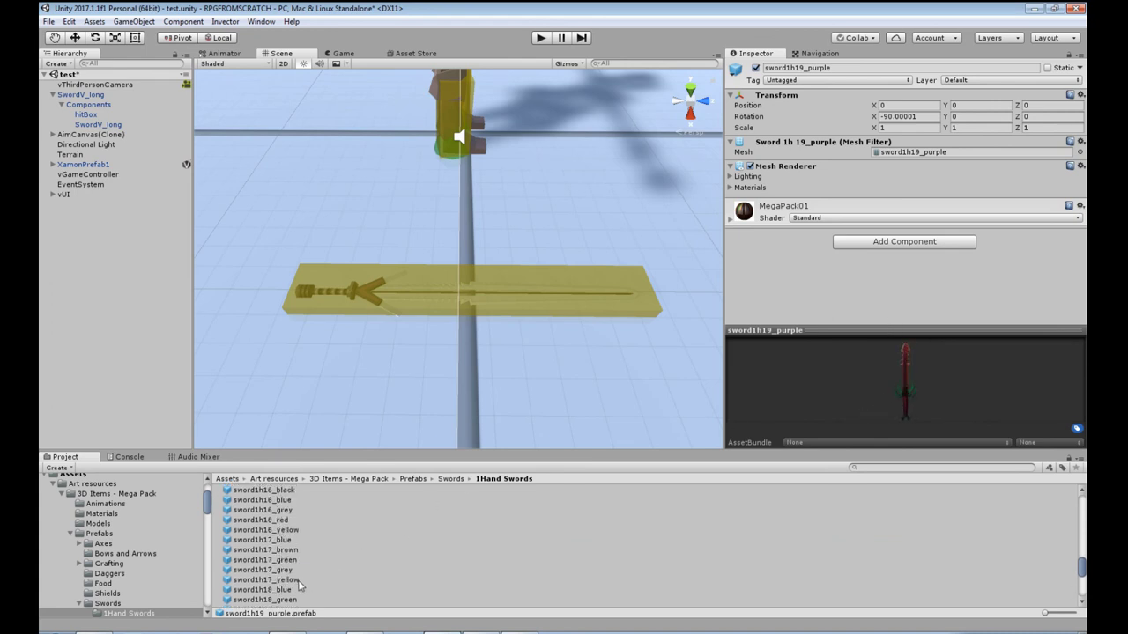
scroll(298, 571, "up", 5)
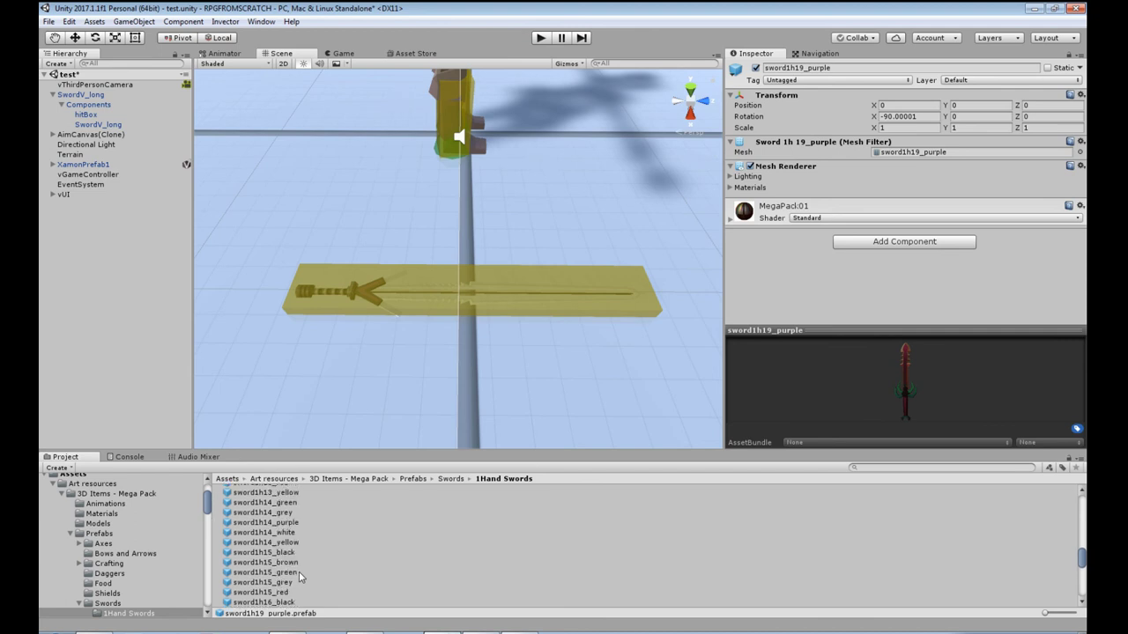
left_click(296, 560)
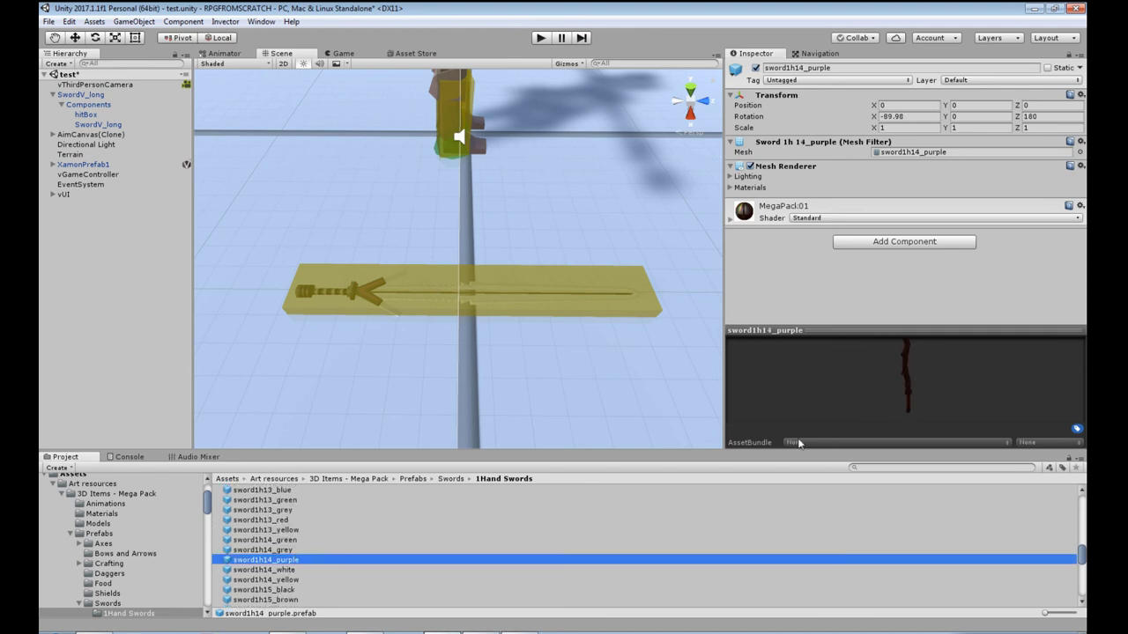
left_click_drag(943, 377, 900, 365)
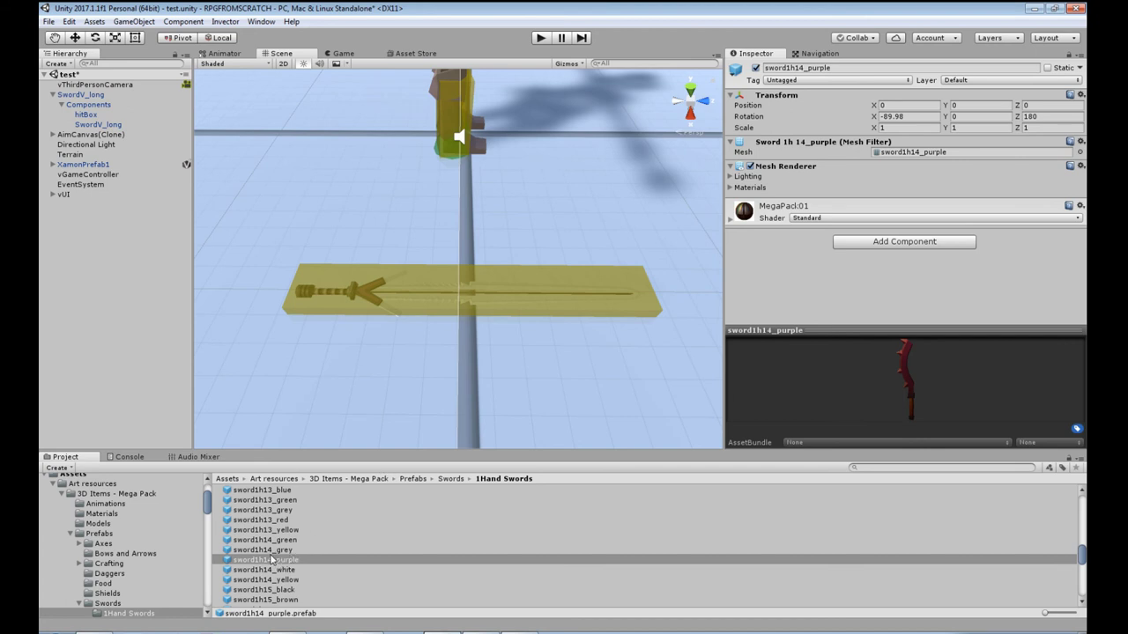
Add the sword1h14_purple prefab as a child of SwordV_long's Components object and compare it with the long sword and hit box
left_click_drag(255, 564, 85, 115)
scroll(358, 304, "up", 4)
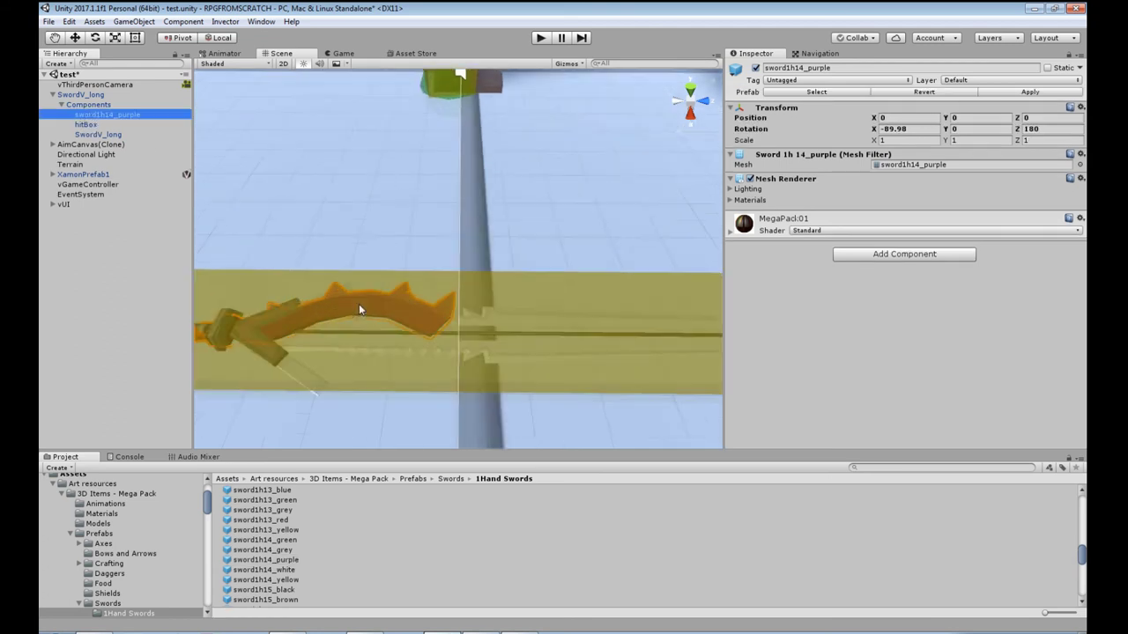
scroll(362, 307, "down", 3)
mouse_move(382, 323)
middle_mouse_down()
mouse_move(429, 338)
mouse_move(390, 322)
middle_mouse_up()
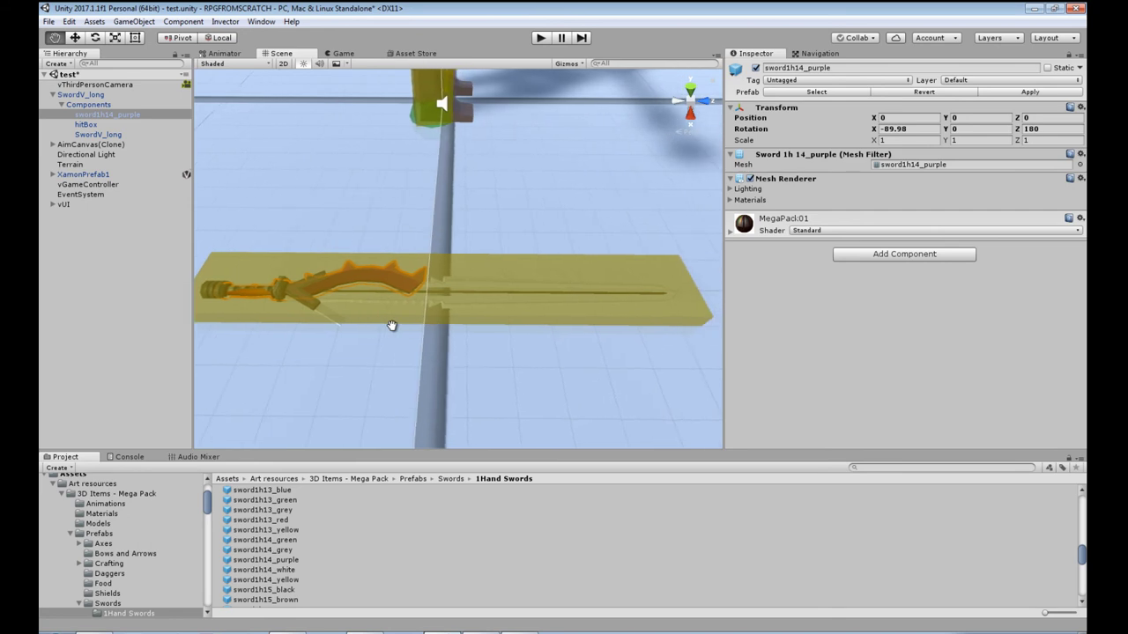
scroll(383, 327, "up", 3)
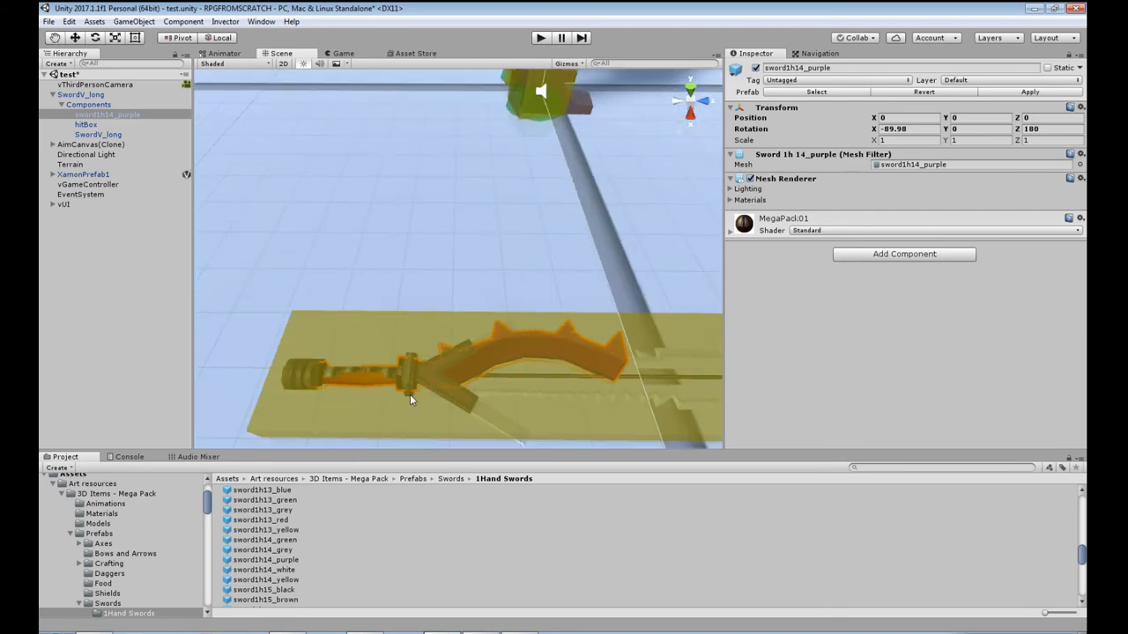
scroll(409, 400, "down", 2)
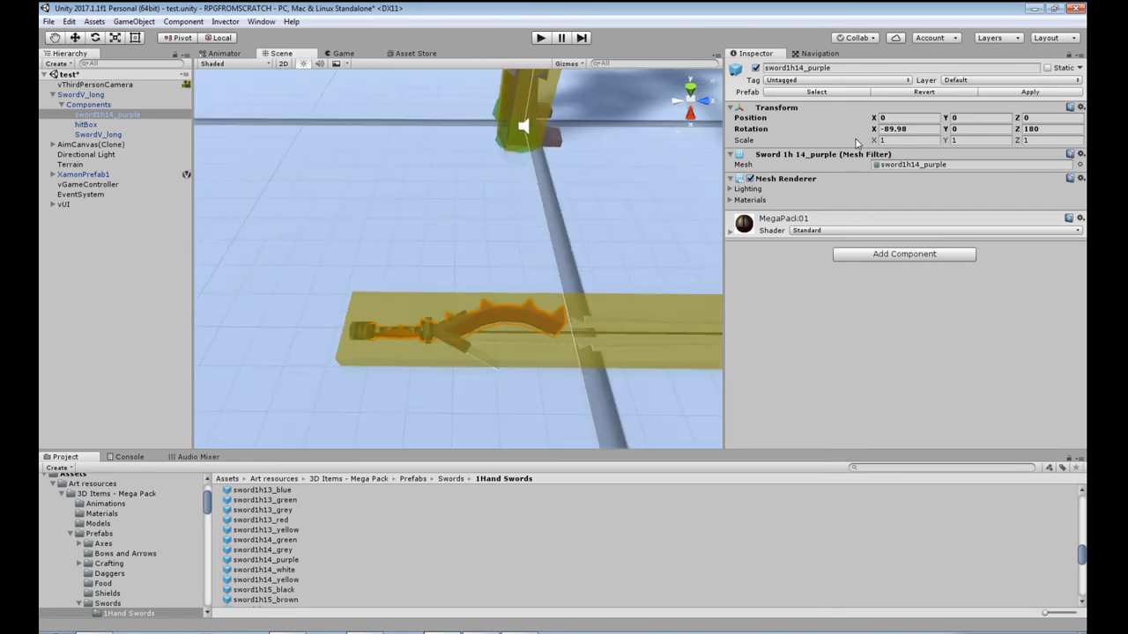
Scale sword1h14_purple to 0.85 on X and 2 on Y to stretch it along the hit box
mouse_move(873, 141)
left_mouse_down()
mouse_move(890, 143)
mouse_move(875, 143)
left_mouse_up()
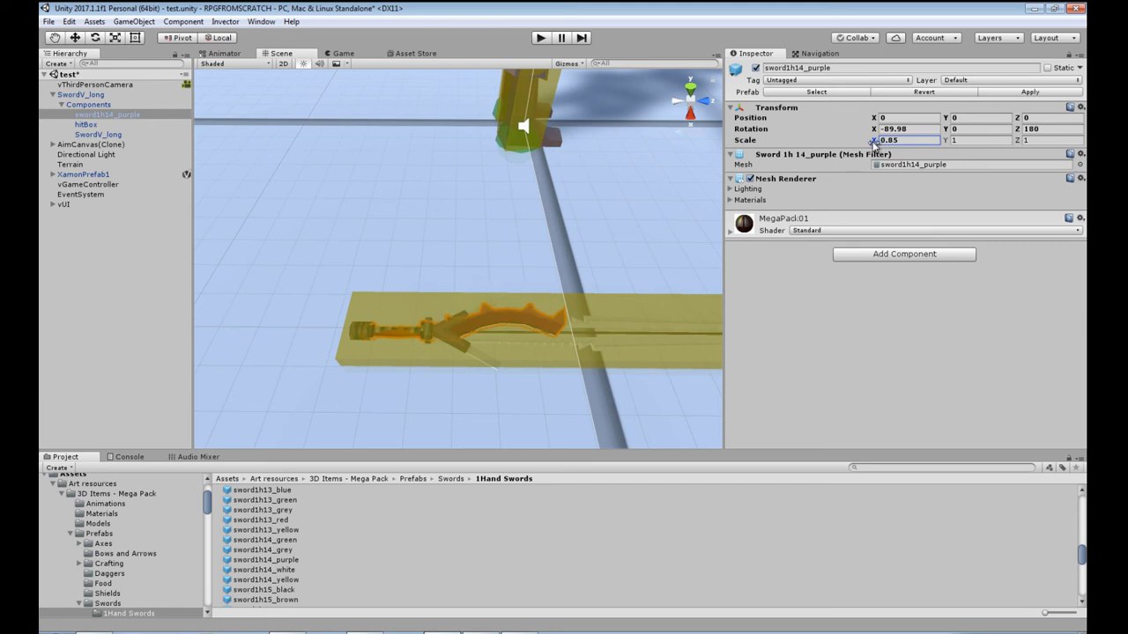
left_click_drag(945, 141, 985, 145)
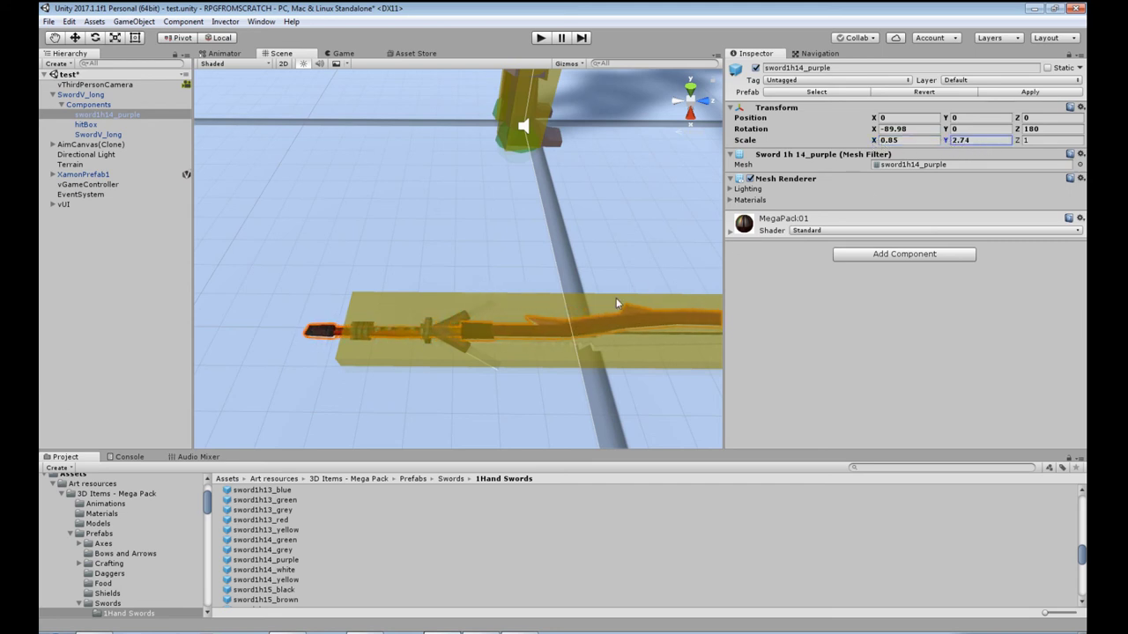
scroll(545, 326, "down", 5)
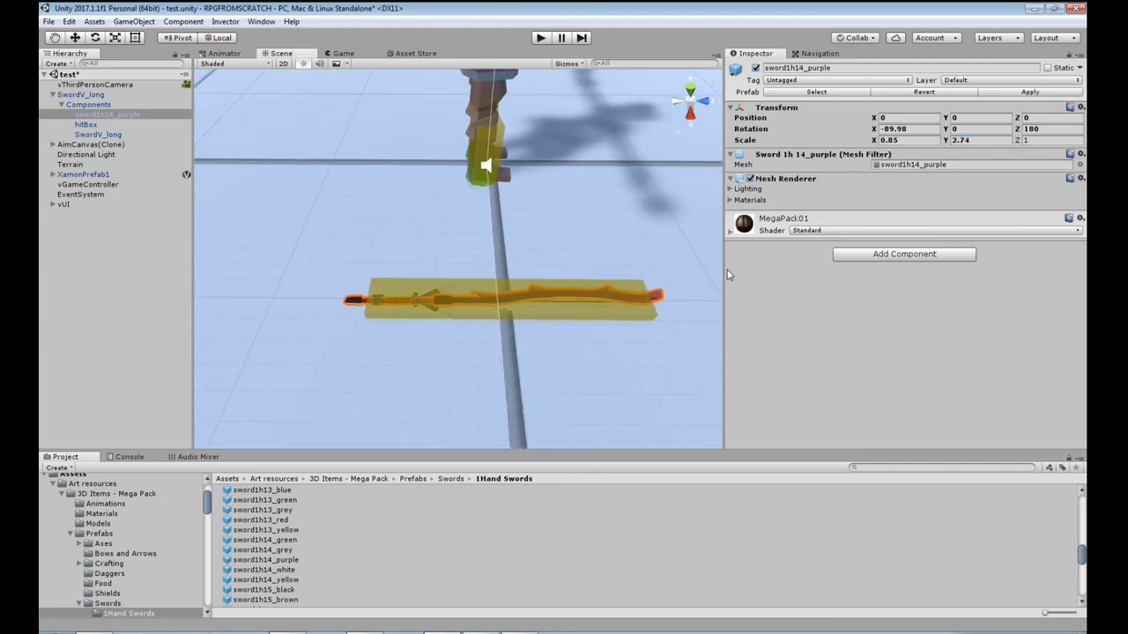
left_click(960, 140)
type("2")
scroll(463, 313, "up", 5)
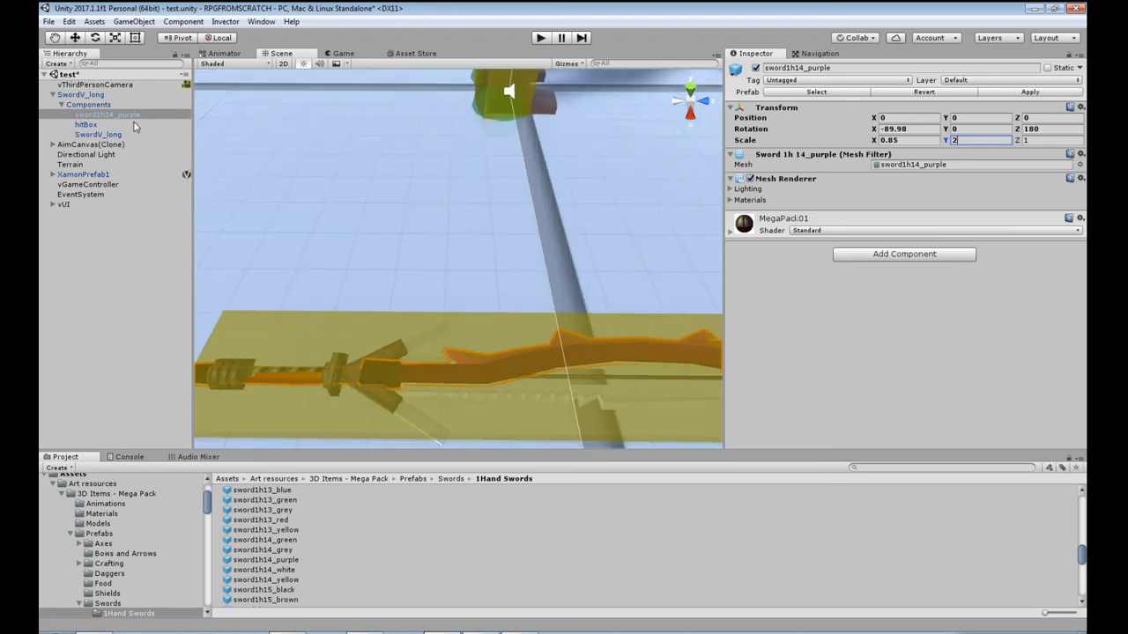
Temporarily disable the SwordV_long mesh child to inspect the stretched purple sword alone, and re-enable the mesh child
left_click(88, 134)
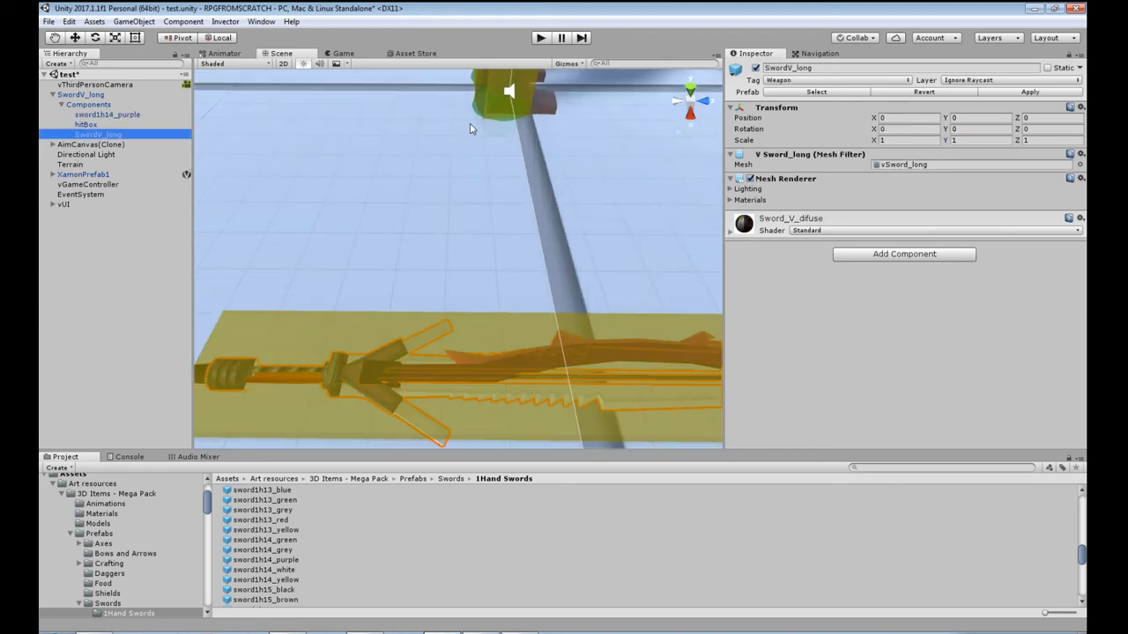
left_click(755, 67)
left_click(755, 68)
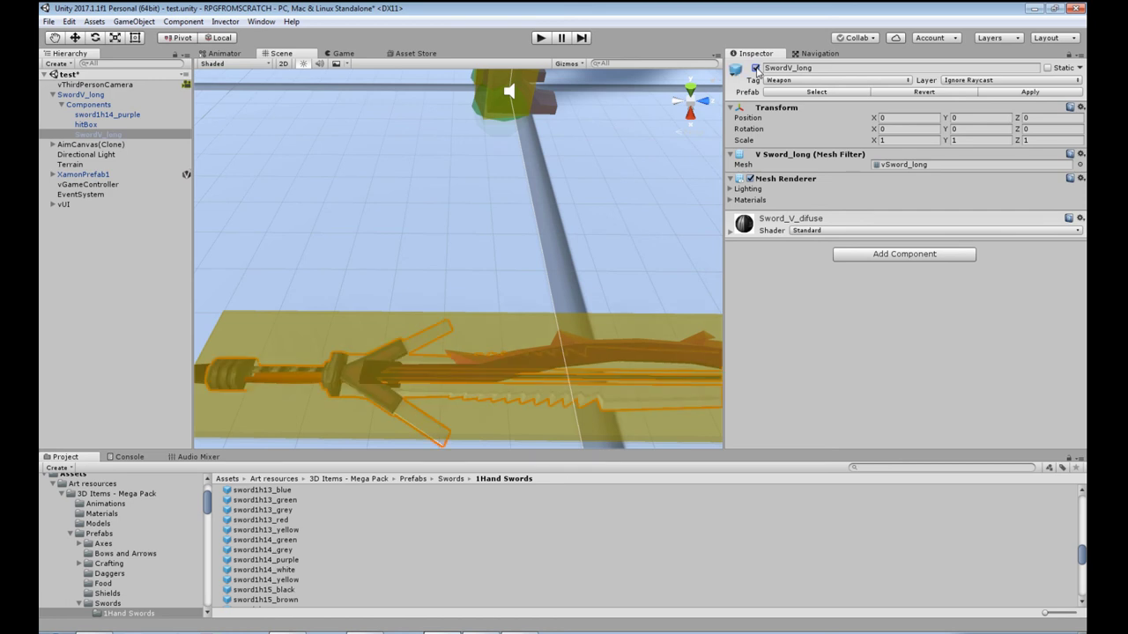
left_click(755, 68)
scroll(627, 301, "down", 4)
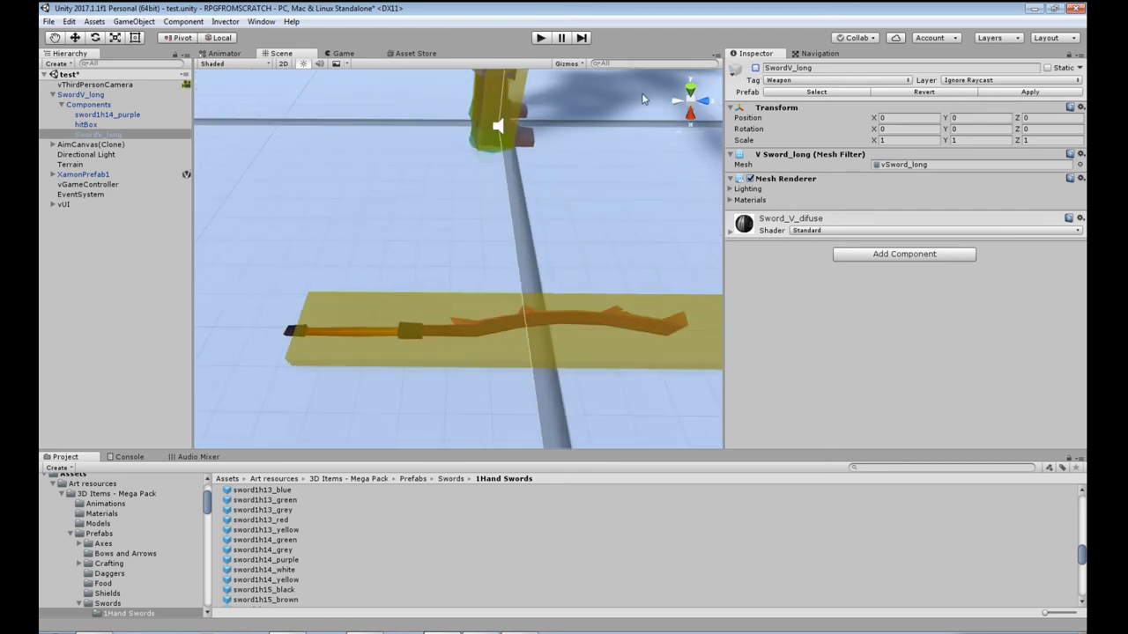
left_click(755, 68)
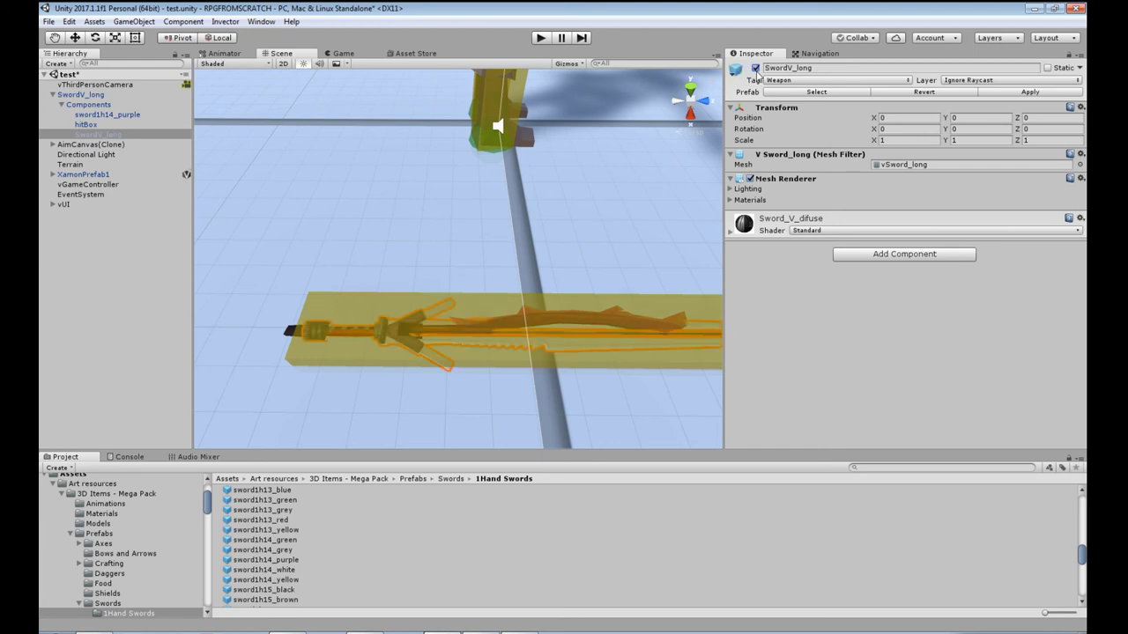
Delete sword1h14_purple from the Components object of SwordV_long
left_click(107, 135)
left_click(107, 115)
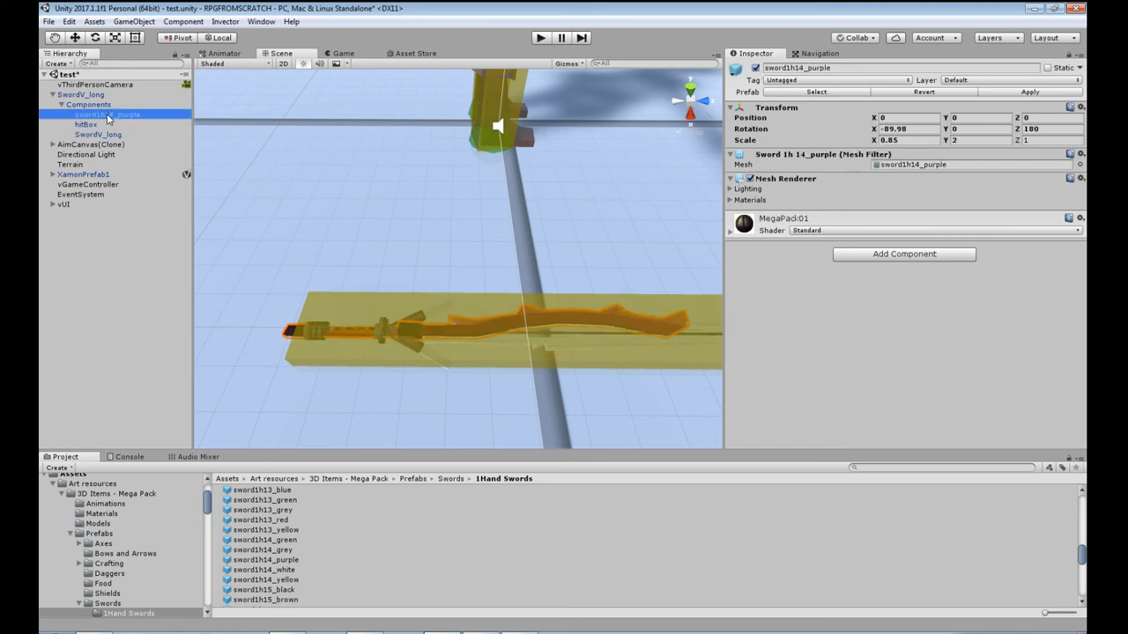
key("Delete")
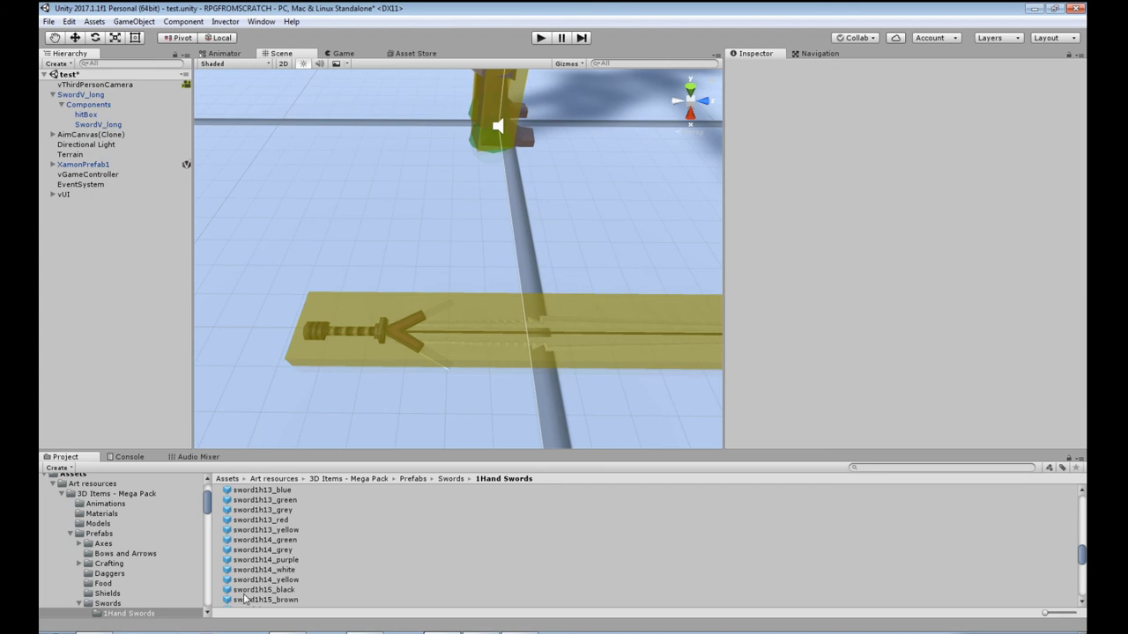
Open the 2Hand Swords folder and preview the sword2h09_purple prefab, rotating its model
left_click(107, 604)
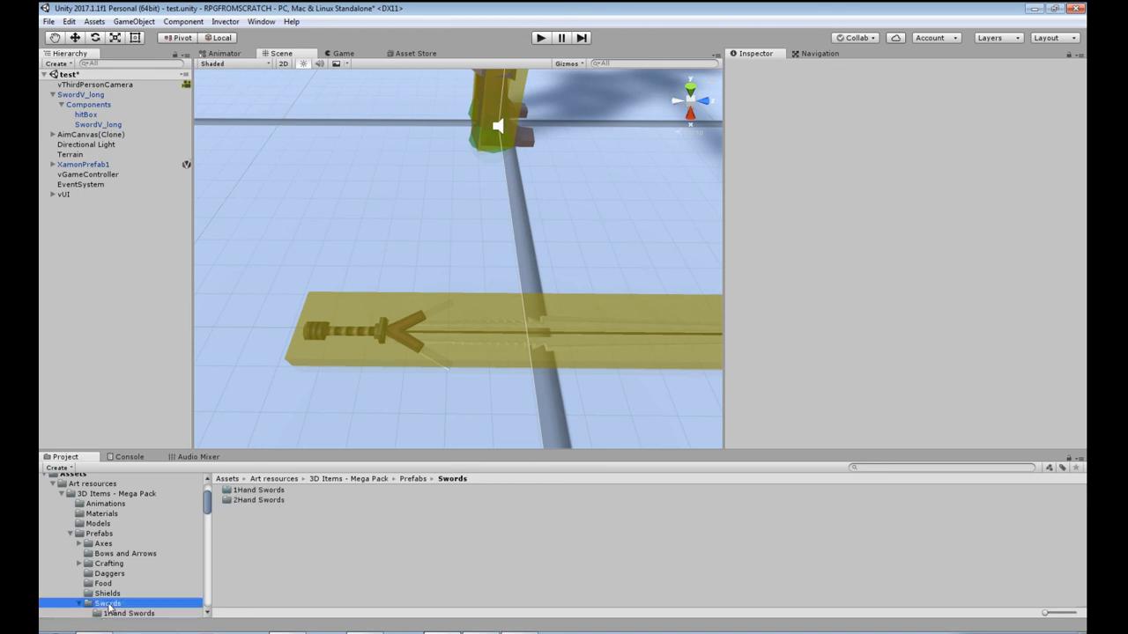
double_click(265, 508)
scroll(317, 589, "down", 10)
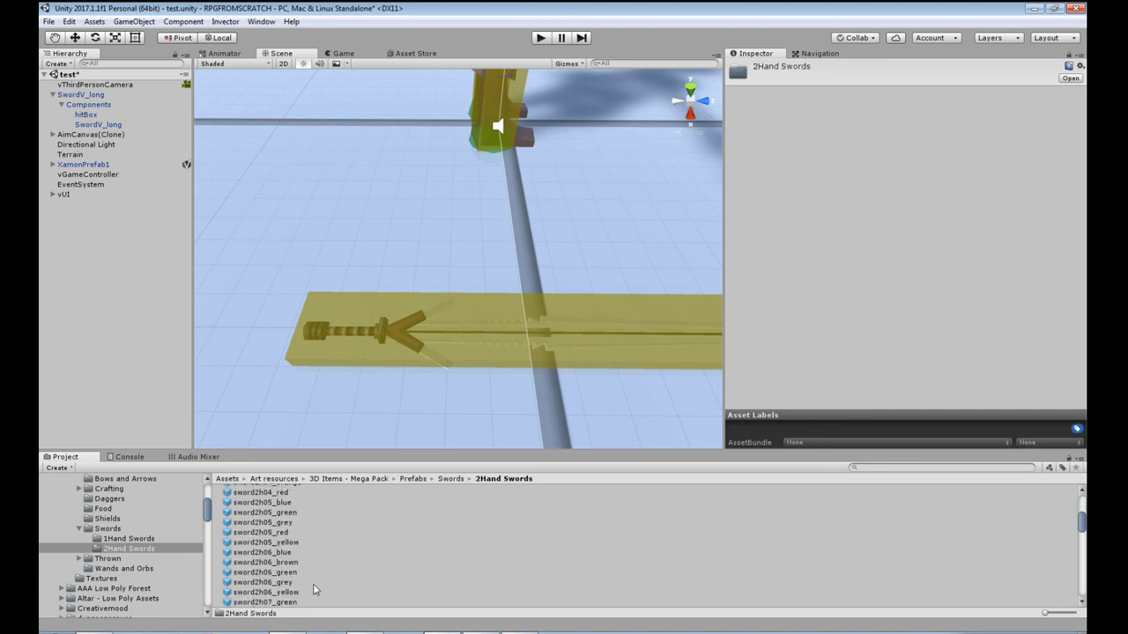
left_click(281, 583)
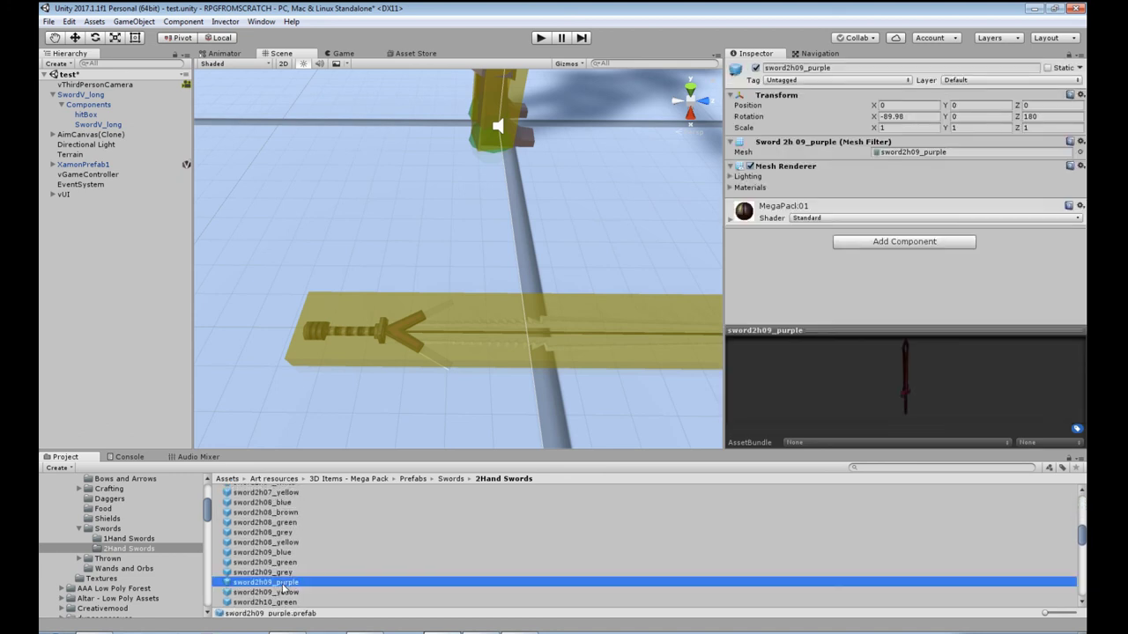
left_click_drag(872, 408, 835, 380)
Browse the 2Hand Swords folder and preview sword2h10_purple, sword2h15_purple and sword2h09_purple as replacement candidates
scroll(324, 580, "down", 3)
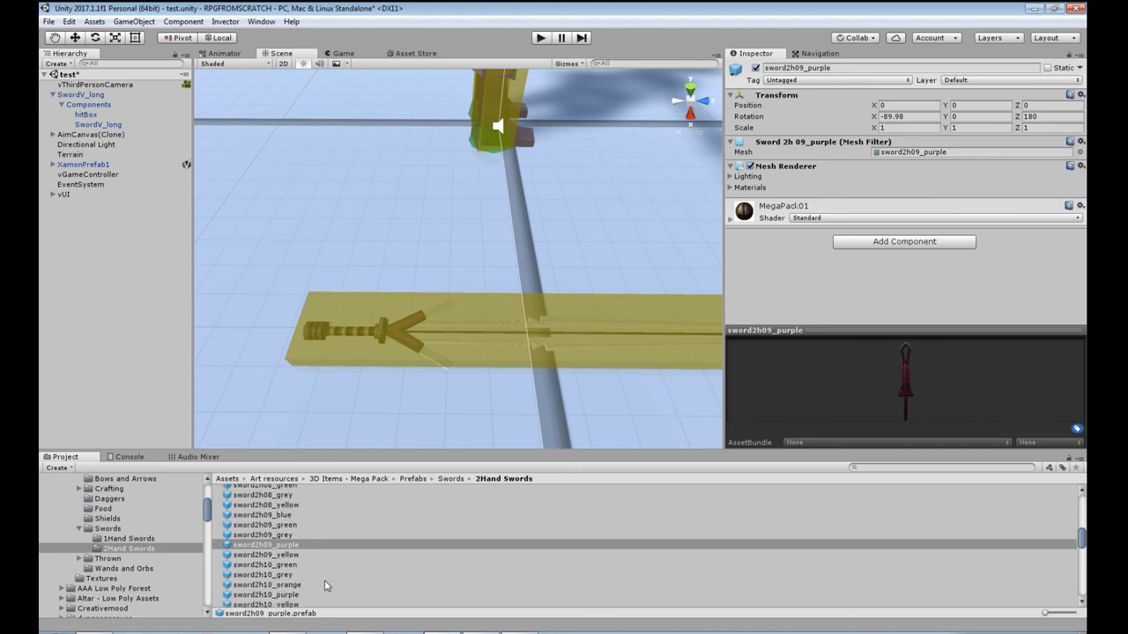
left_click(289, 521)
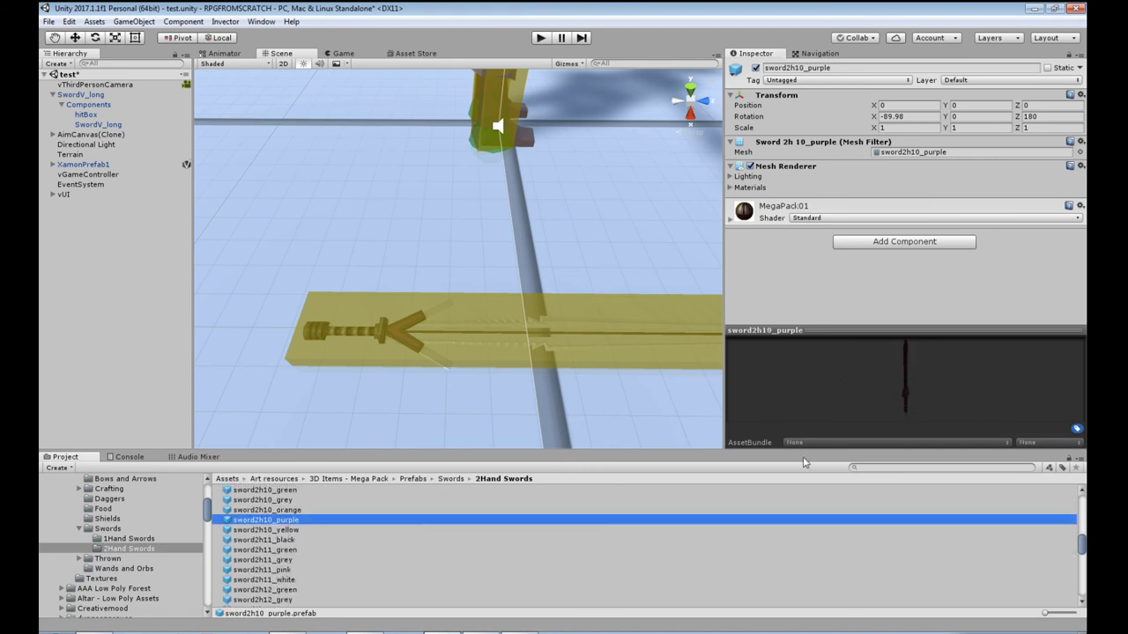
scroll(324, 580, "down", 3)
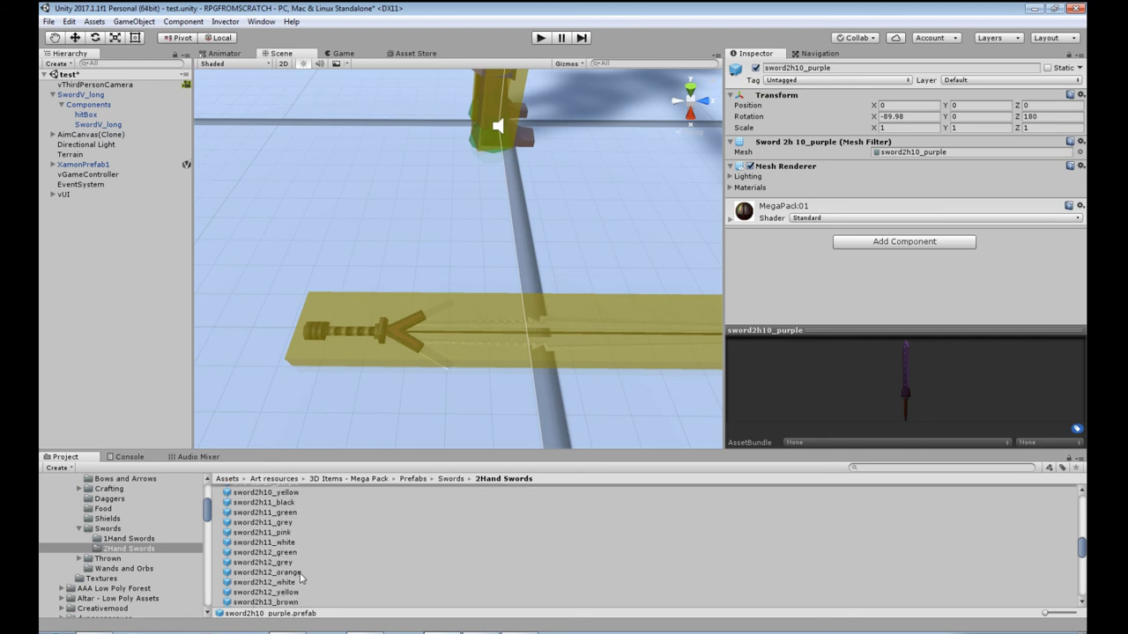
scroll(311, 575, "down", 6)
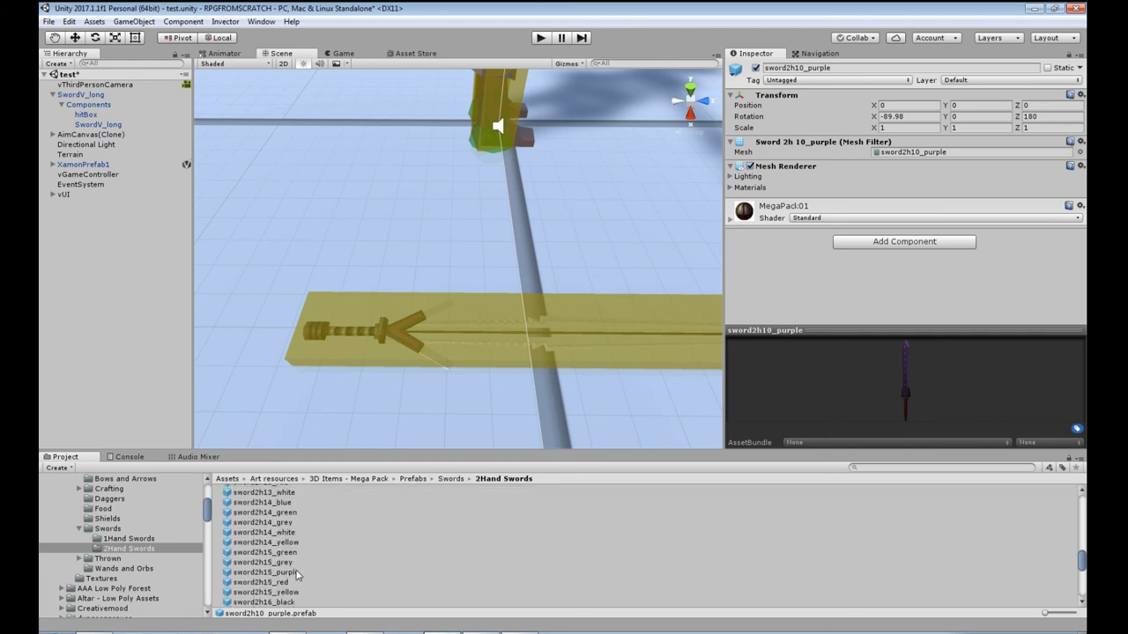
left_click(289, 535)
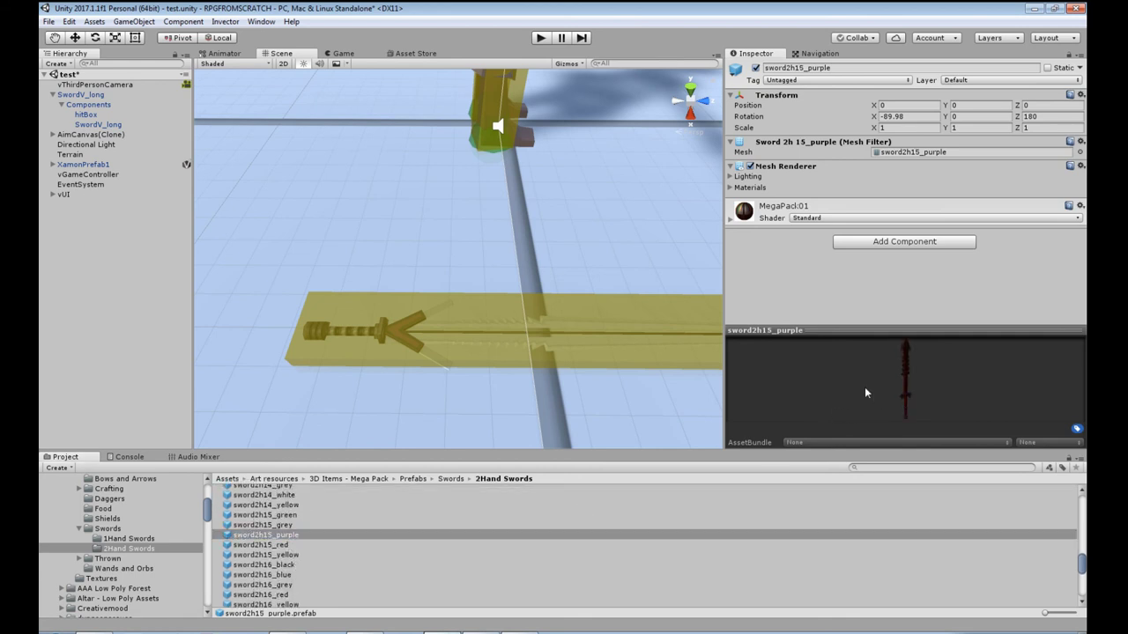
scroll(307, 554, "down", 9)
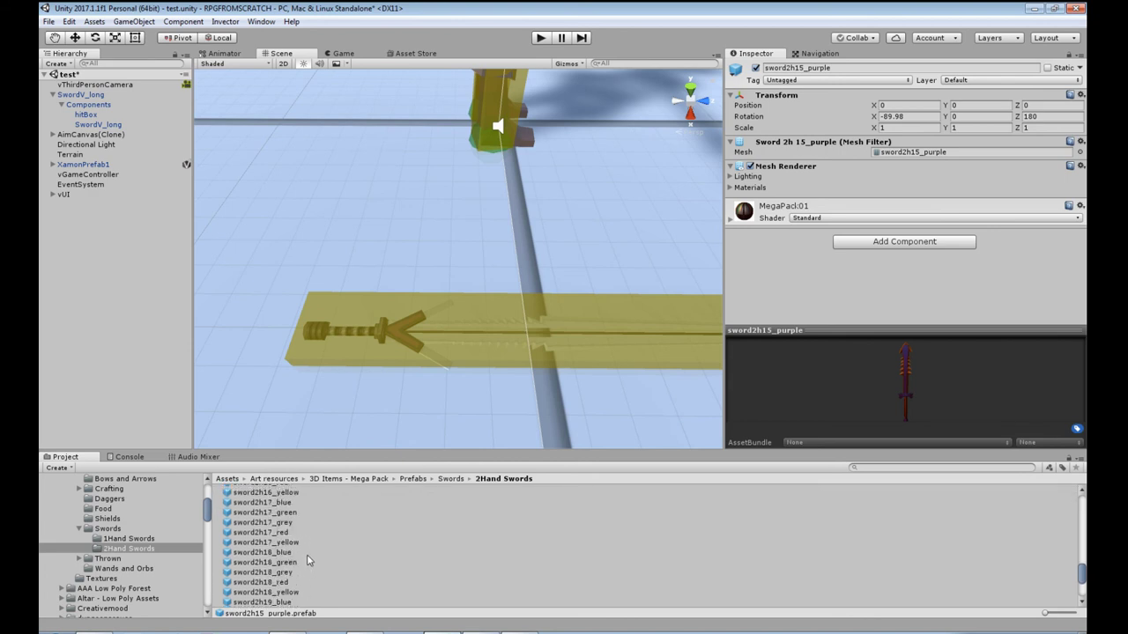
scroll(309, 561, "up", 15)
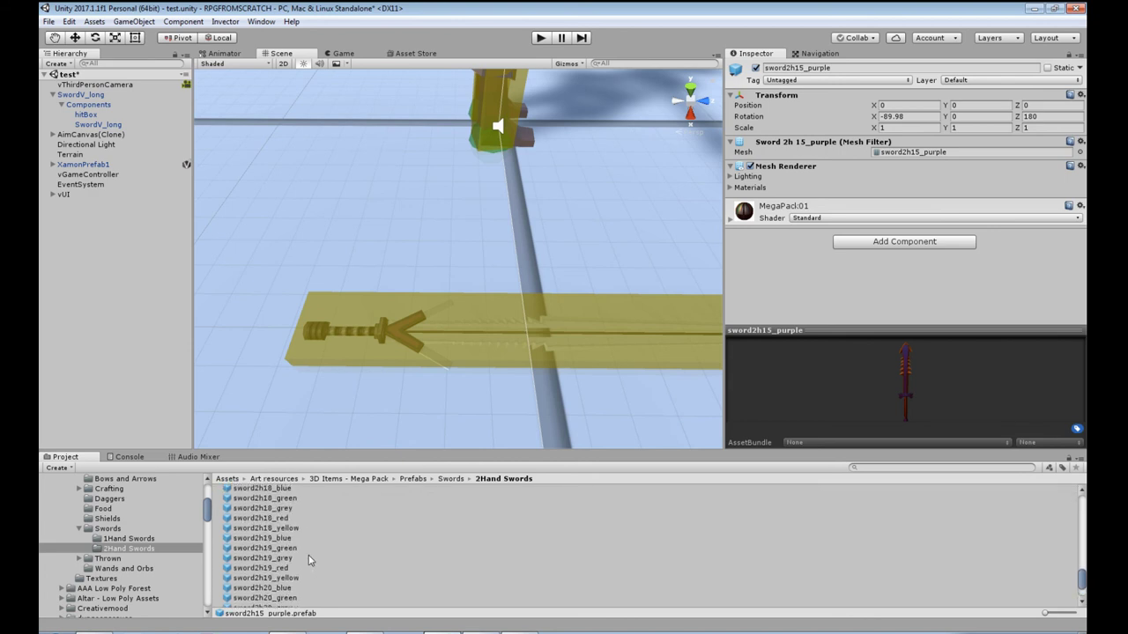
scroll(303, 560, "up", 4)
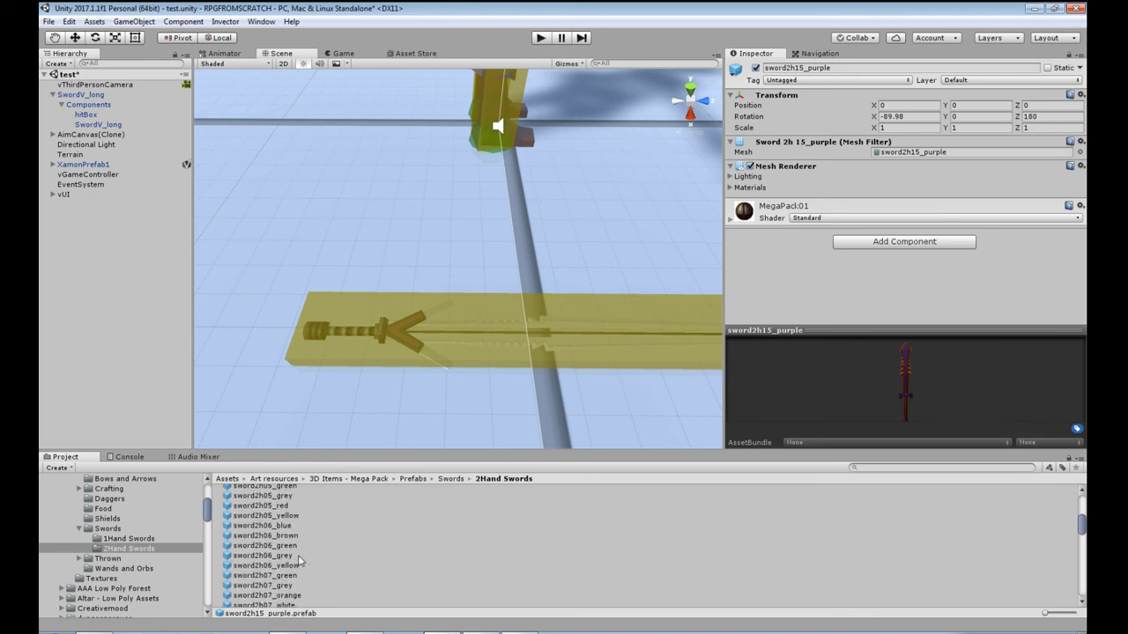
scroll(299, 560, "down", 8)
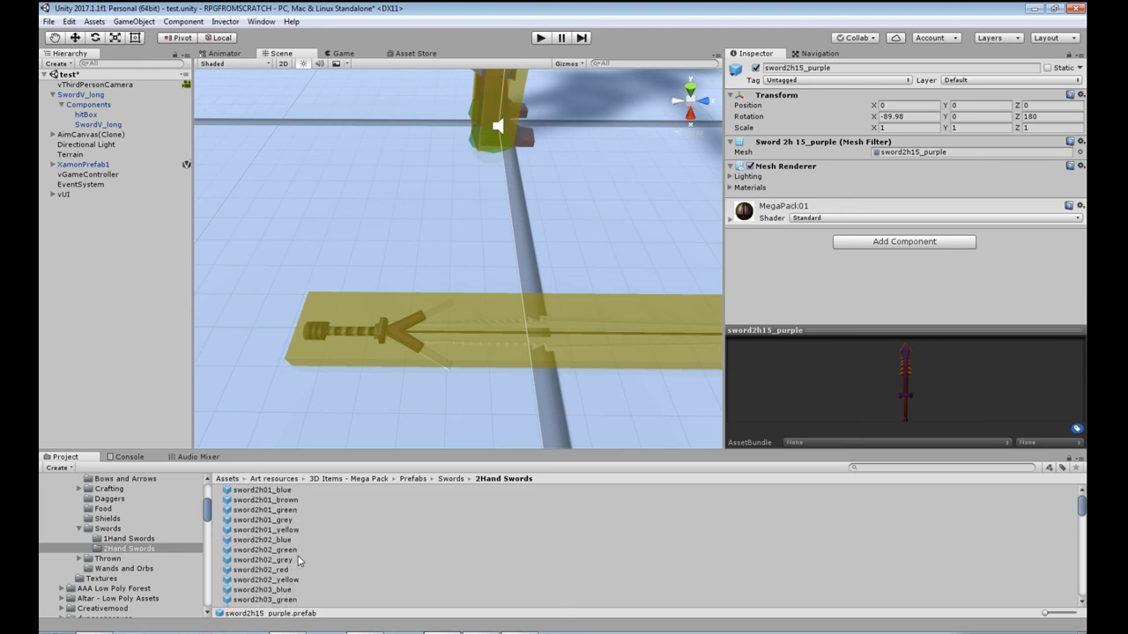
scroll(298, 560, "down", 4)
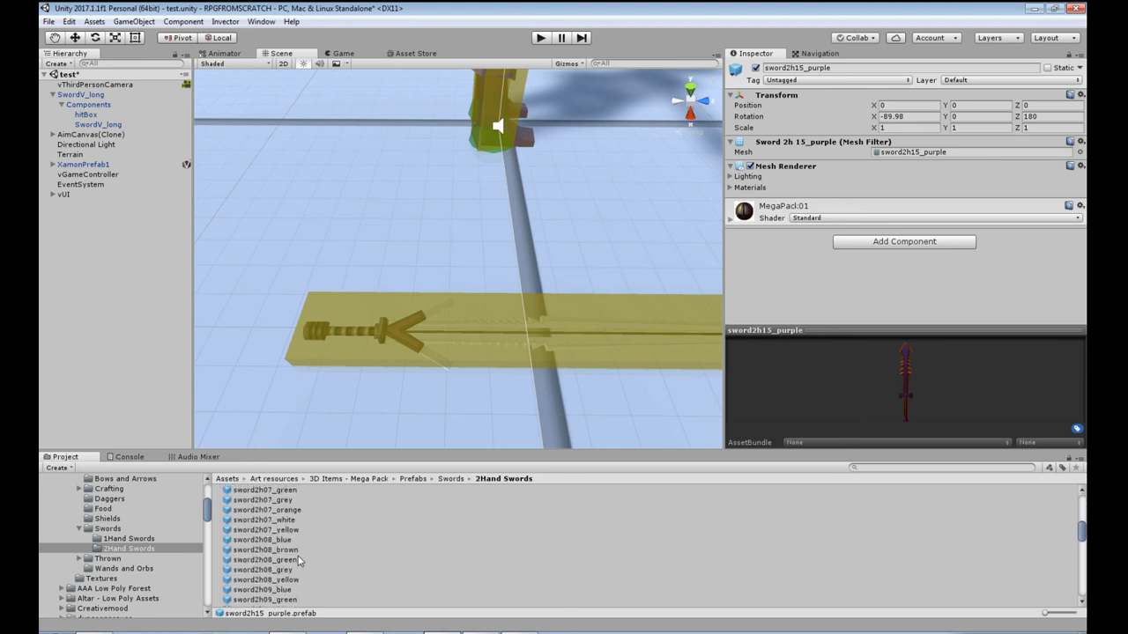
left_click(285, 582)
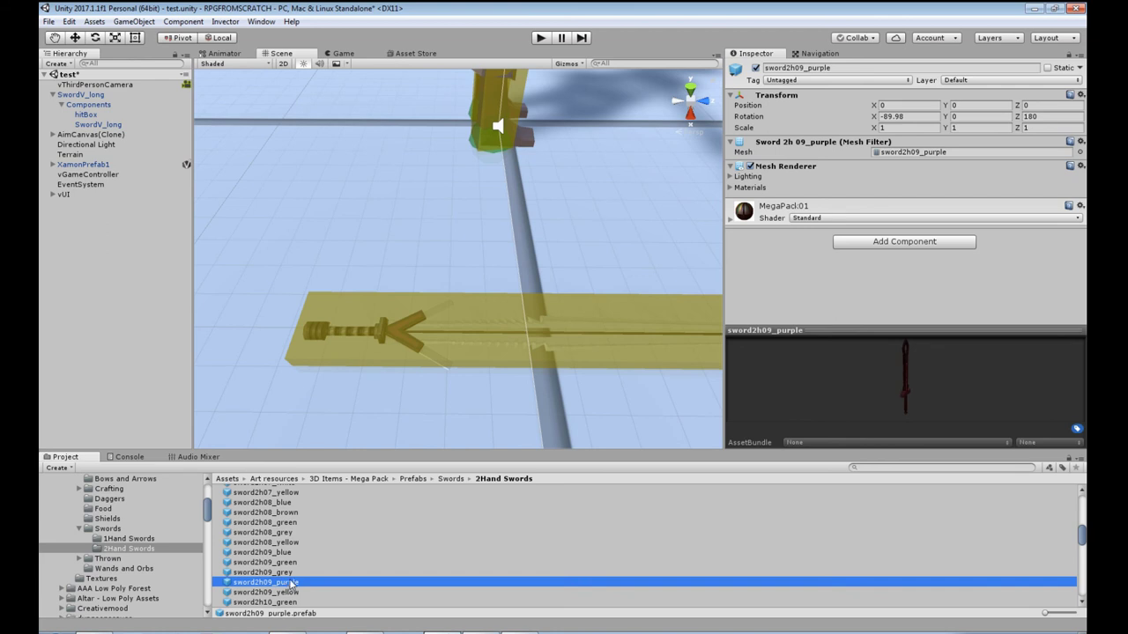
Compare the blue, brown, green and grey variants of sword2h01 in an enlarged preview
scroll(290, 582, "up", 10)
left_click(274, 490)
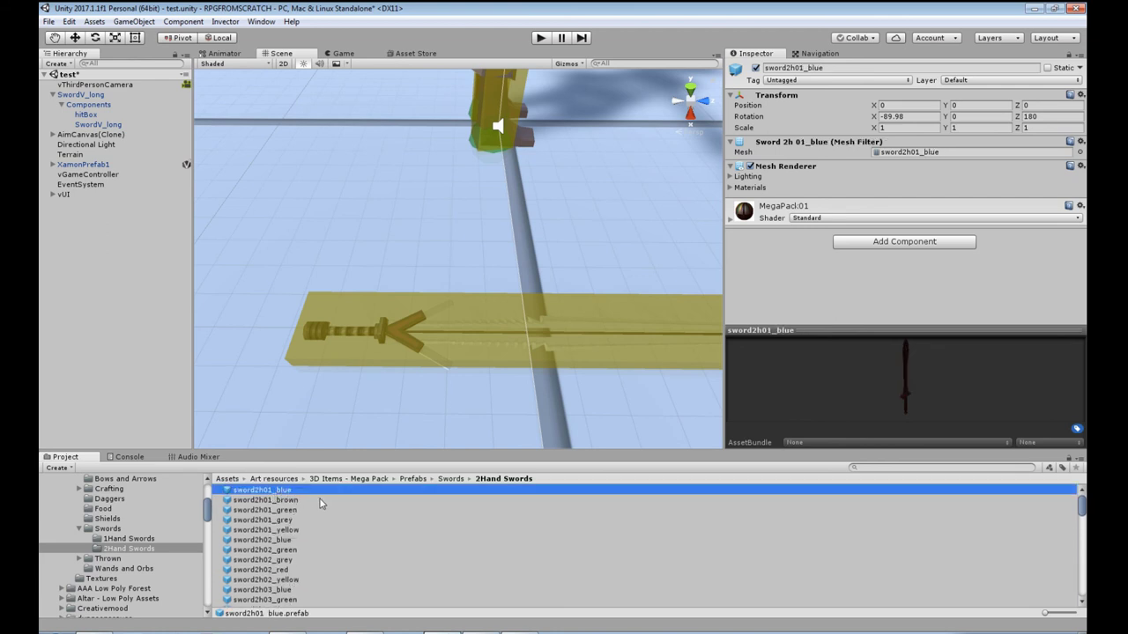
left_click(840, 418)
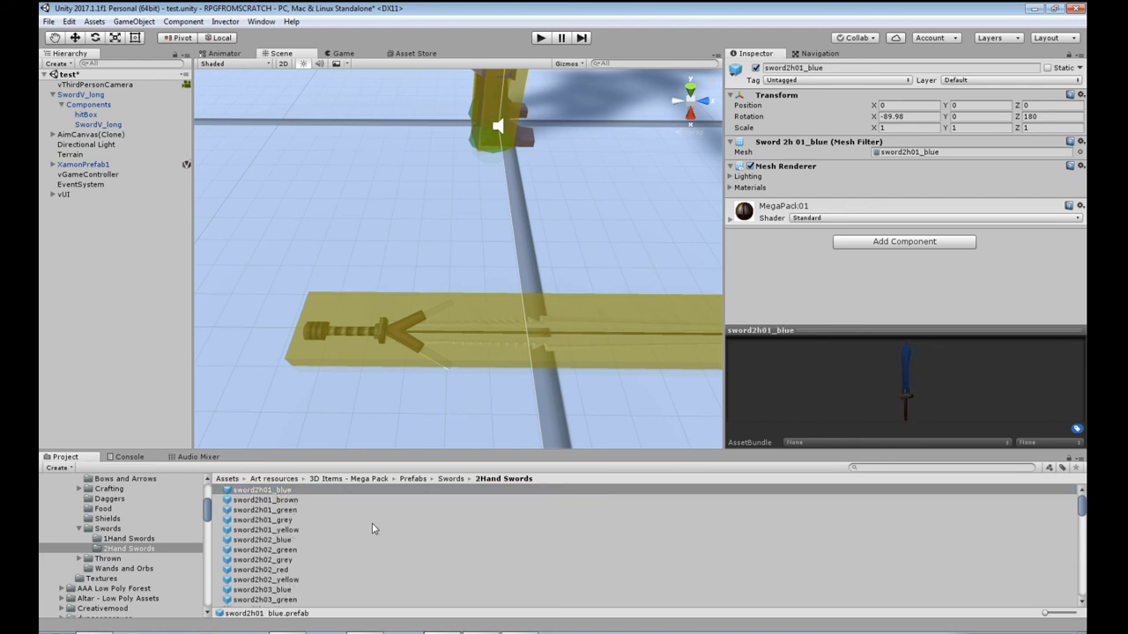
left_click(278, 501)
left_click_drag(859, 355, 800, 327)
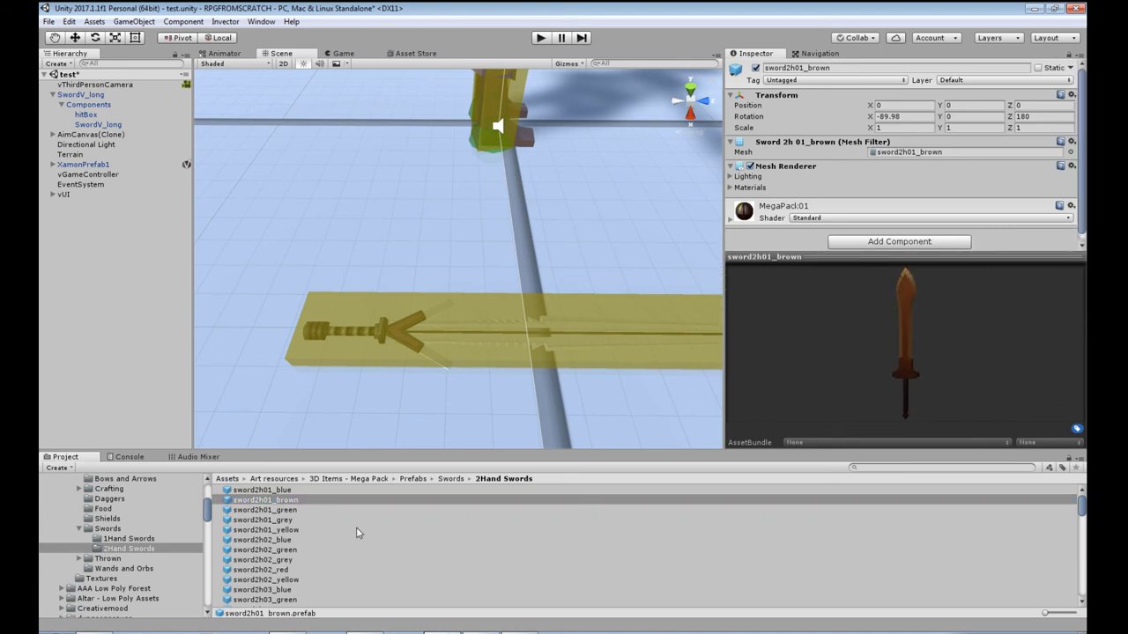
left_click(273, 511)
left_click_drag(735, 347, 757, 354)
left_click(264, 519)
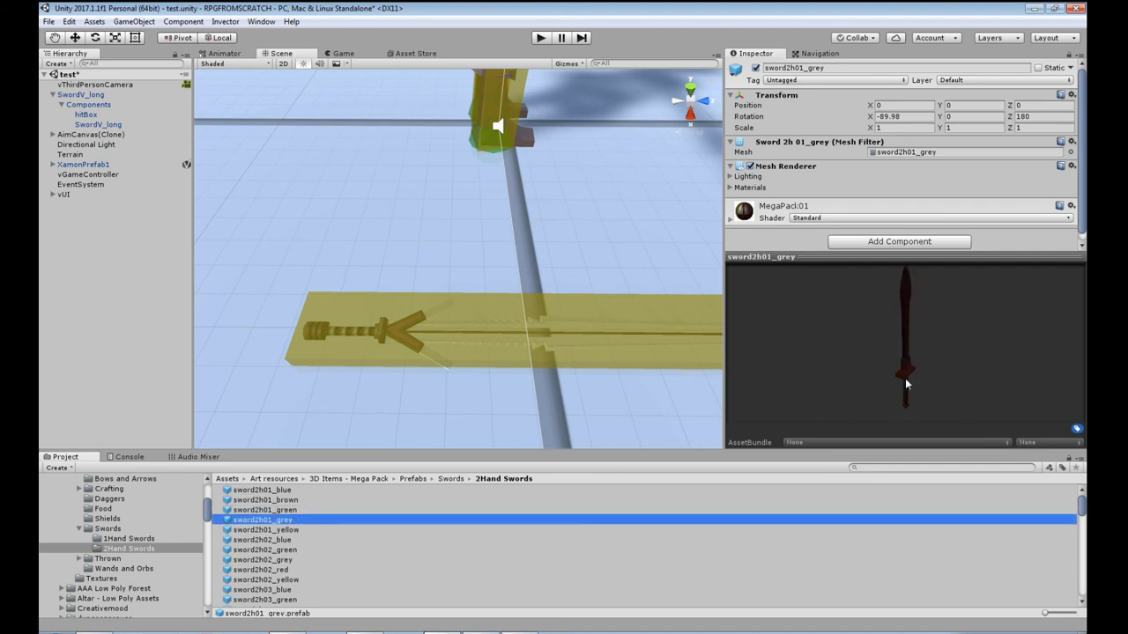
left_click_drag(905, 378, 817, 330)
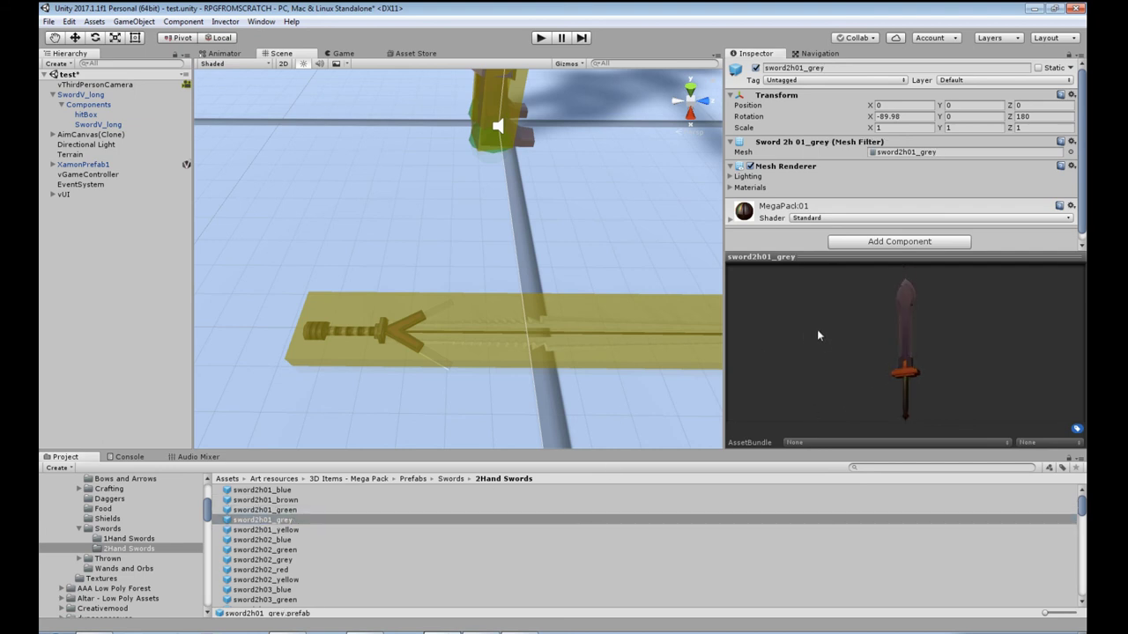
Add the sword2h01_grey prefab as a child of the Components object in SwordV_long
left_click_drag(262, 526, 88, 114)
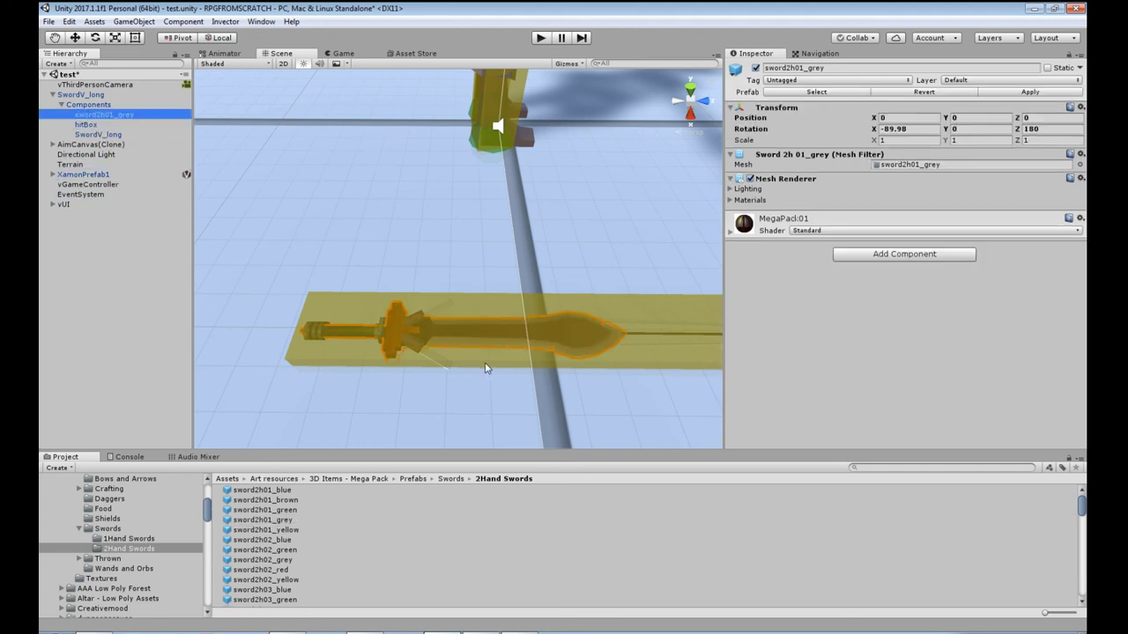
scroll(478, 369, "up", 2)
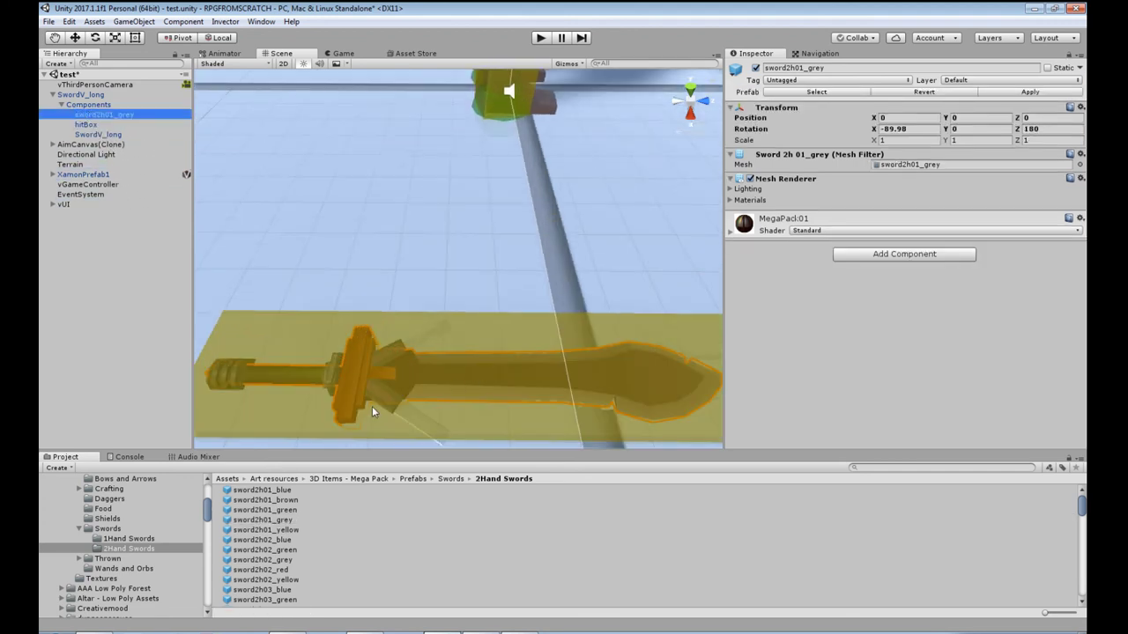
scroll(371, 406, "down", 3)
Set the Y scale of sword2h01_grey to 1.4 to lengthen the sword
left_click(949, 141)
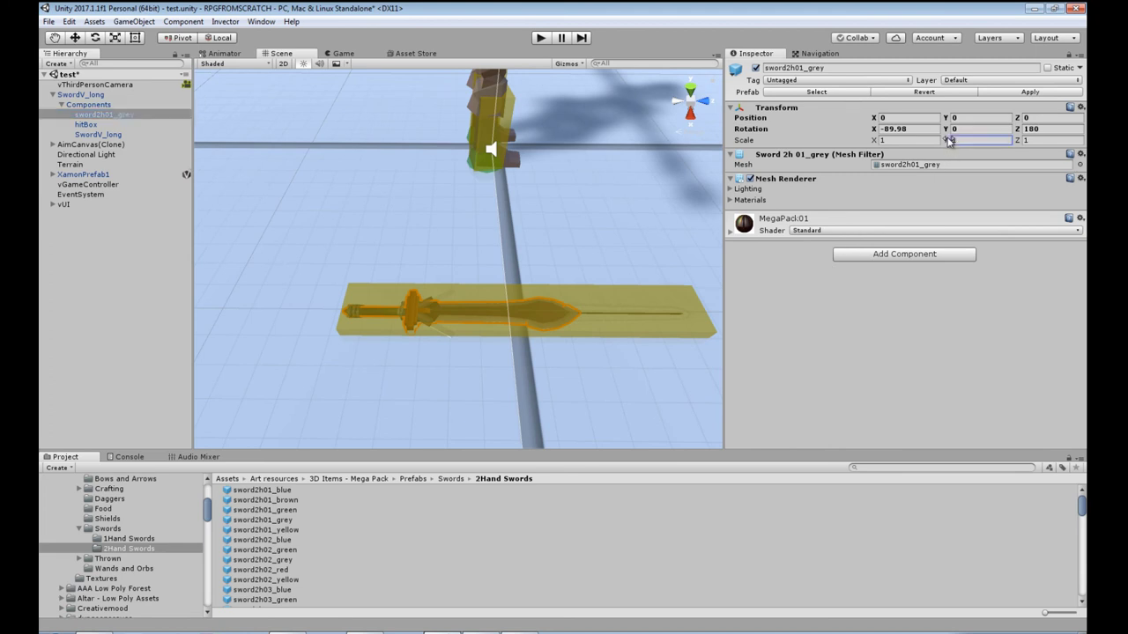
type("1.35")
key("BackSpace")
key("BackSpace")
type("4")
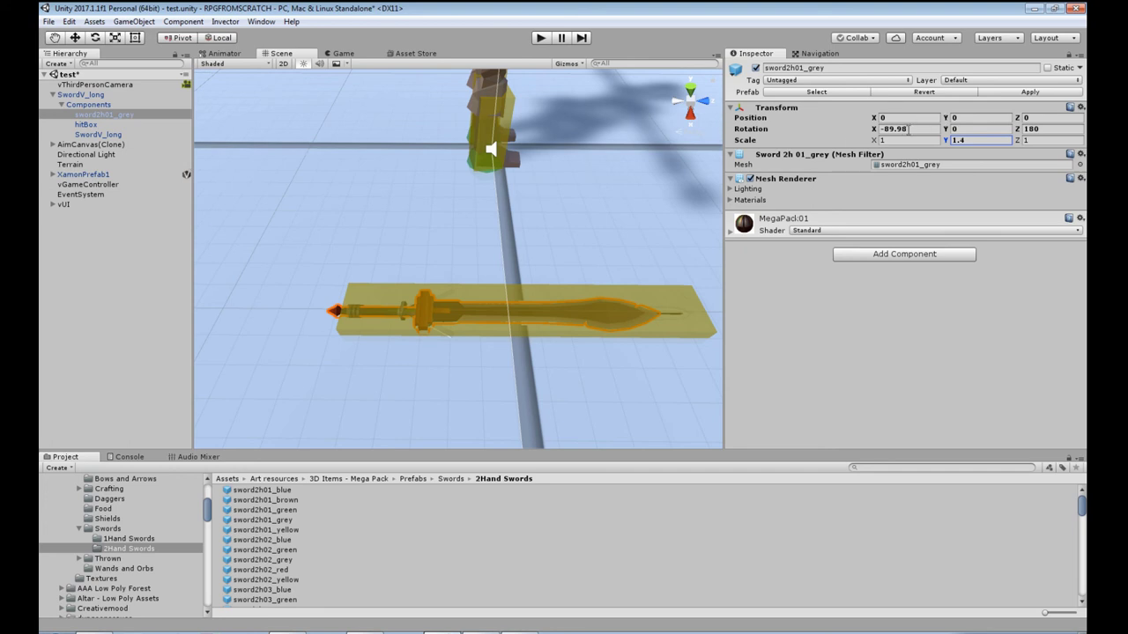
Move sword2h01_grey along its length to a Z position of about -0.048
left_click(76, 38)
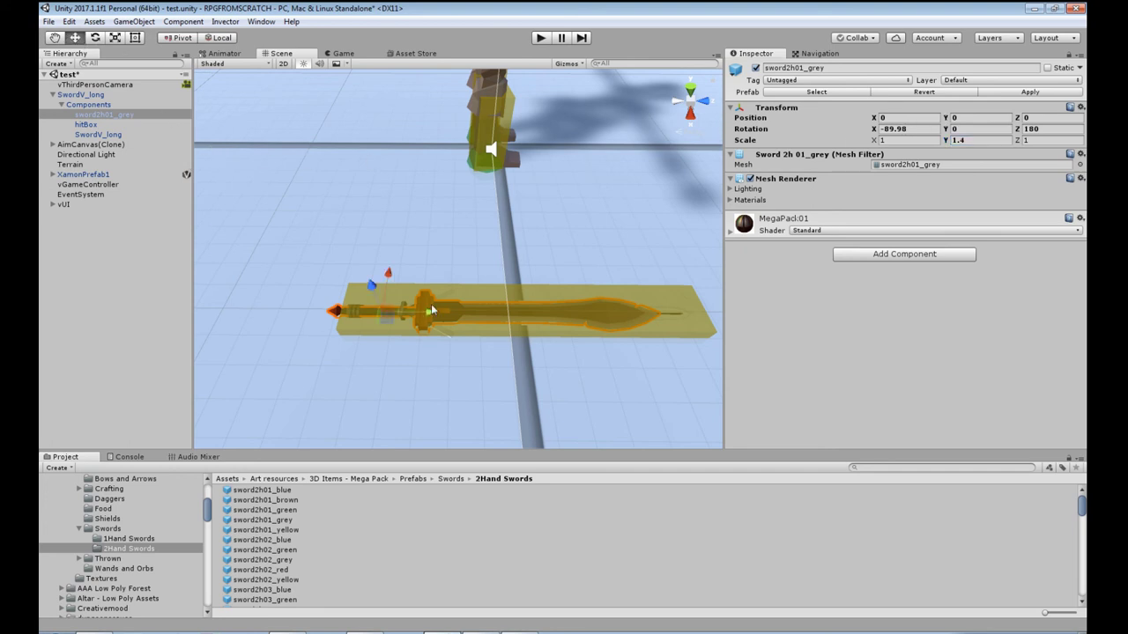
left_click_drag(427, 323, 449, 312)
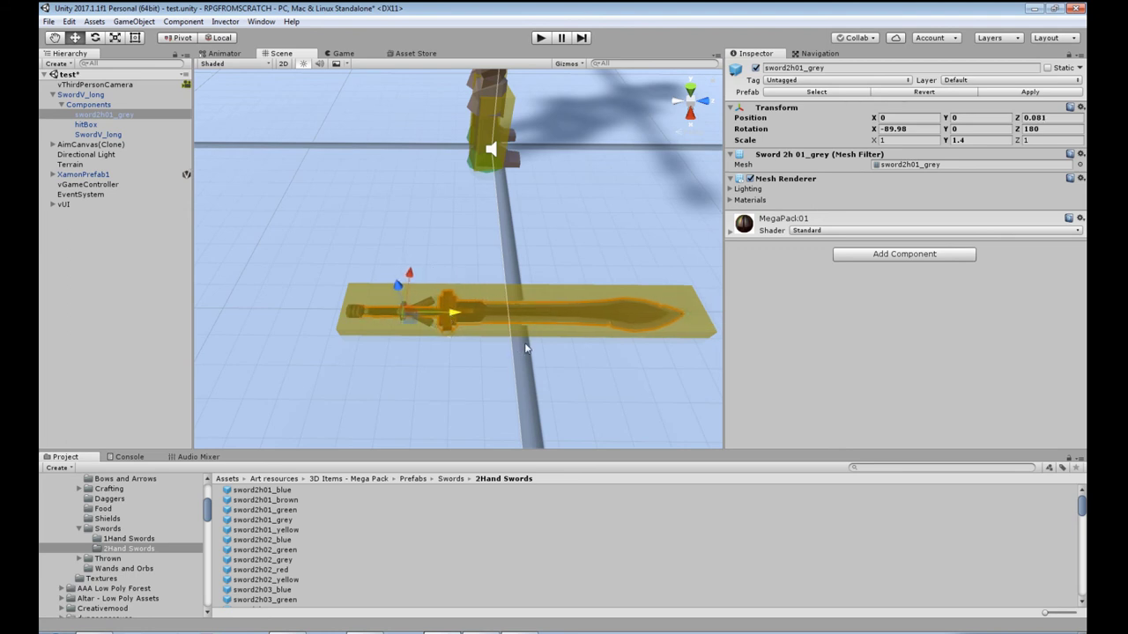
middle_click_drag(328, 319, 533, 344)
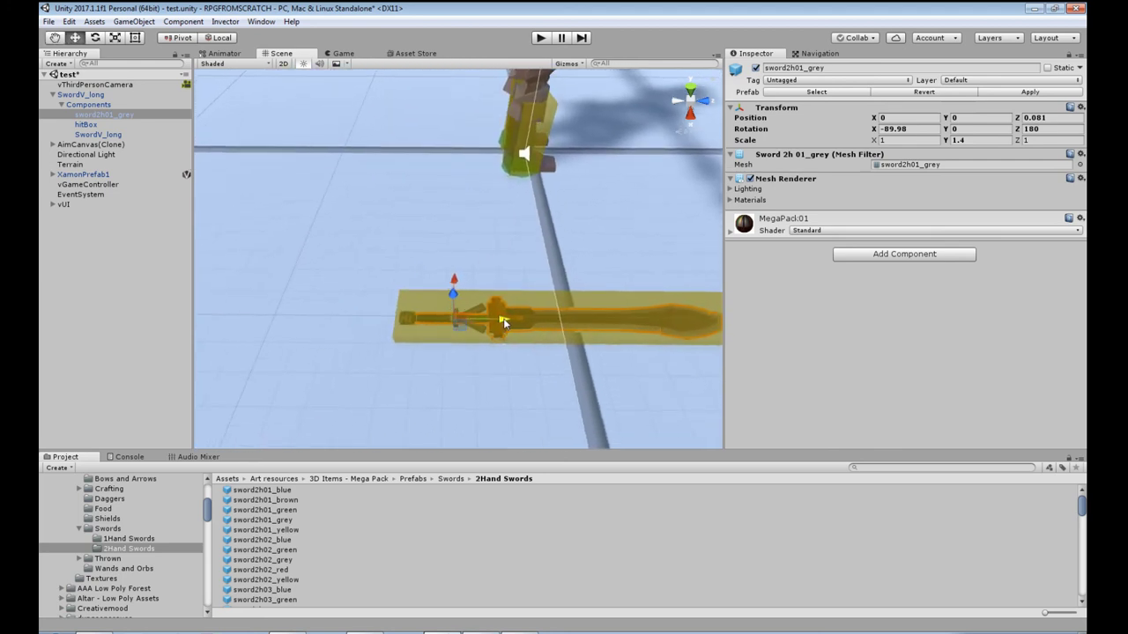
left_click_drag(503, 318, 454, 322)
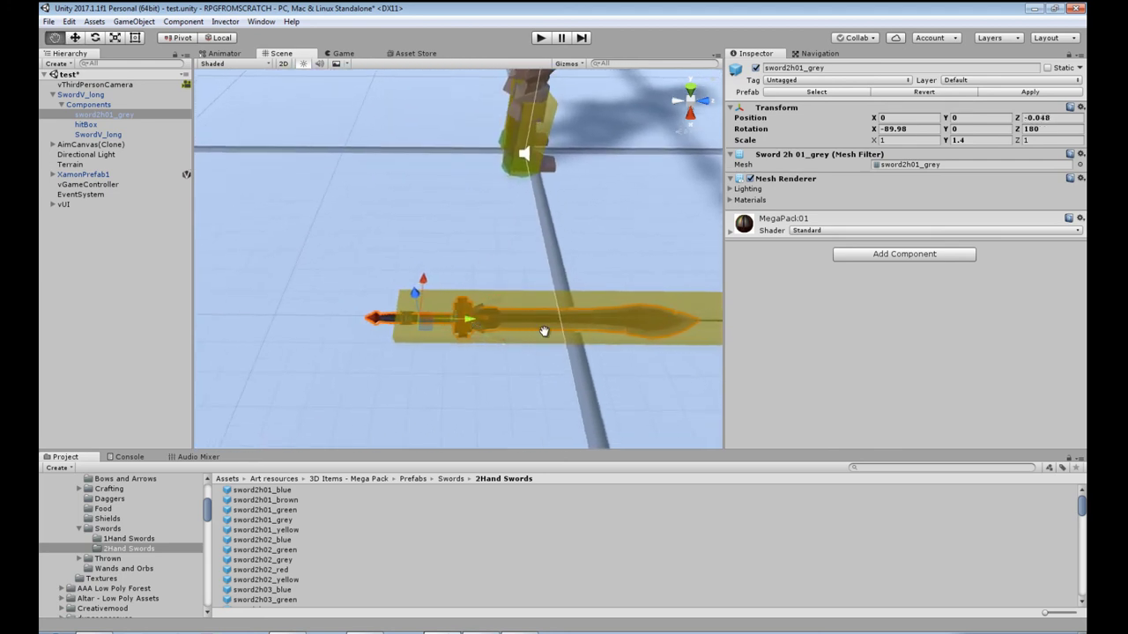
middle_click_drag(545, 332, 592, 328)
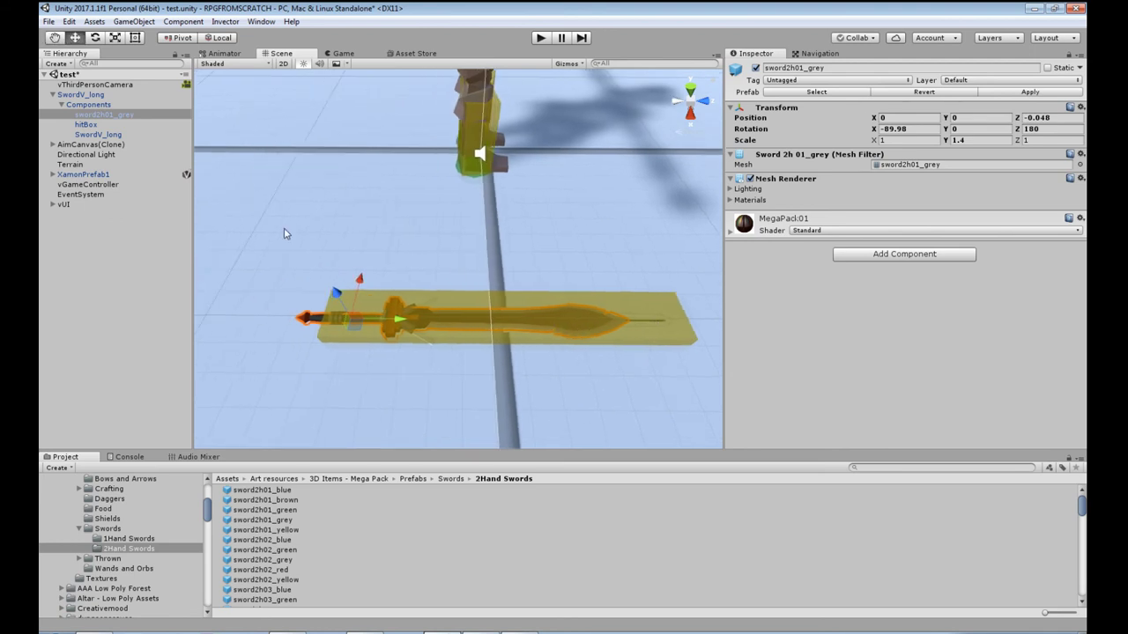
Shift the hitBox along the sword to a Z position of about 0.348 so it encloses the grey sword
left_click(89, 125)
left_click_drag(558, 321, 513, 323)
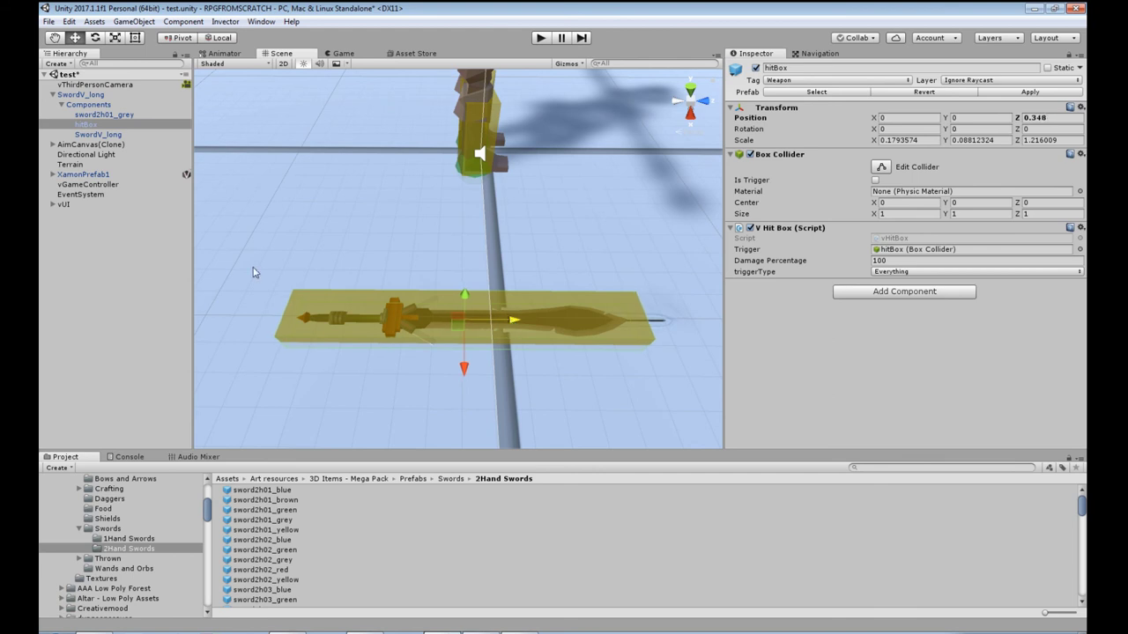
left_click(92, 104)
left_click(94, 96)
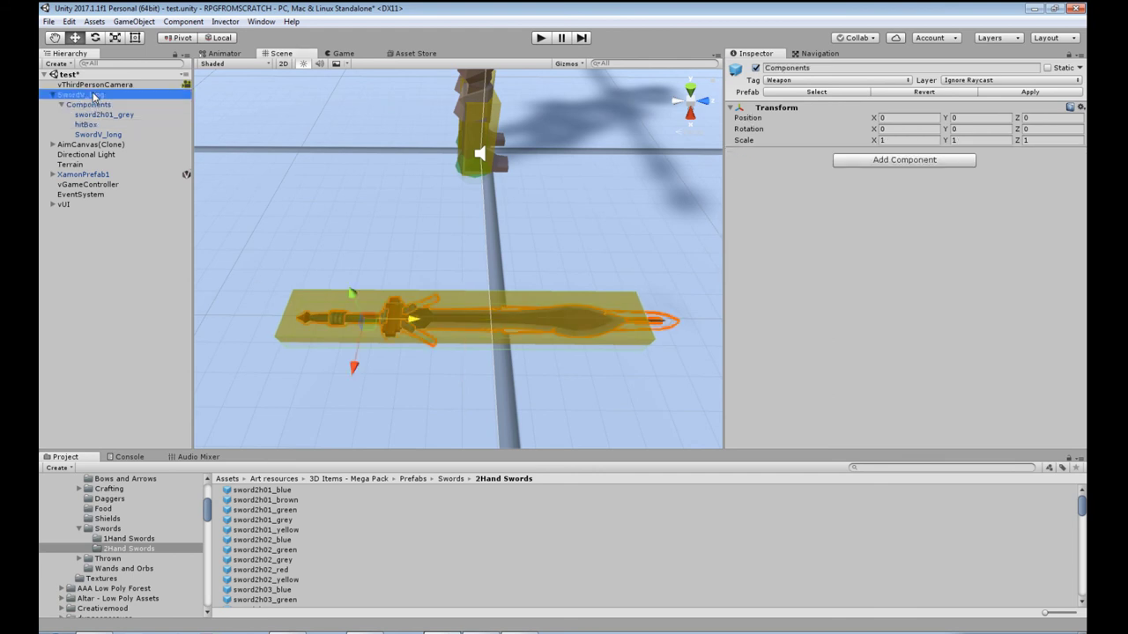
Delete the original SwordV_long mesh child from Components and accept breaking the prefab instance
left_click(89, 125)
left_click(91, 134)
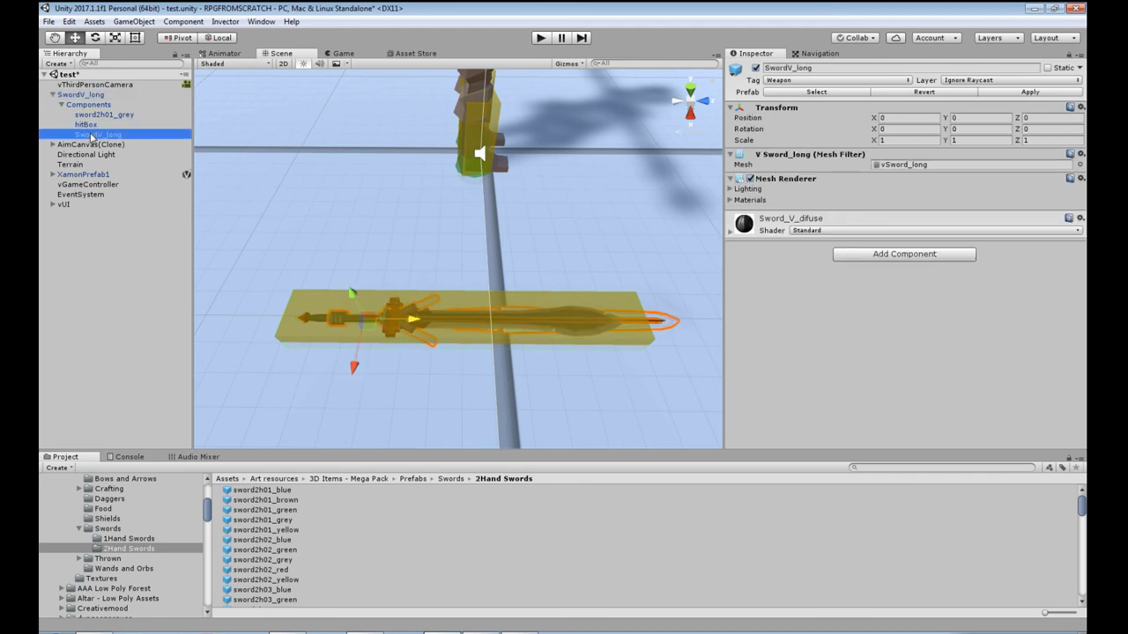
key("Delete")
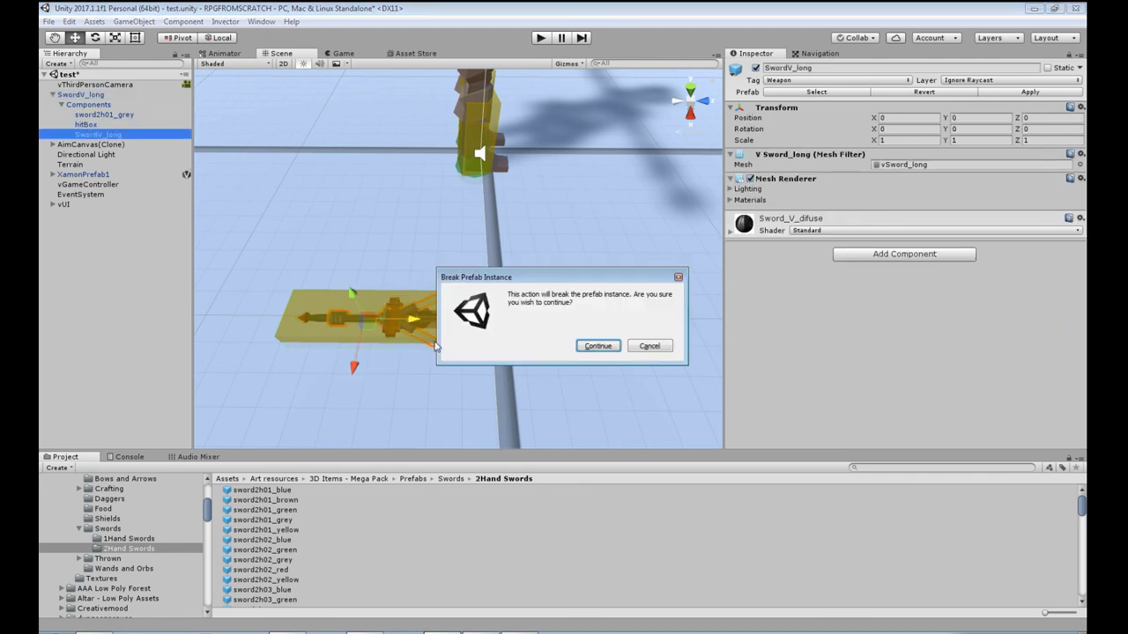
left_click(598, 352)
Move sword2h01_grey to a Z position of about -0.0177, checking its grip against the Components pivot
left_click(99, 106)
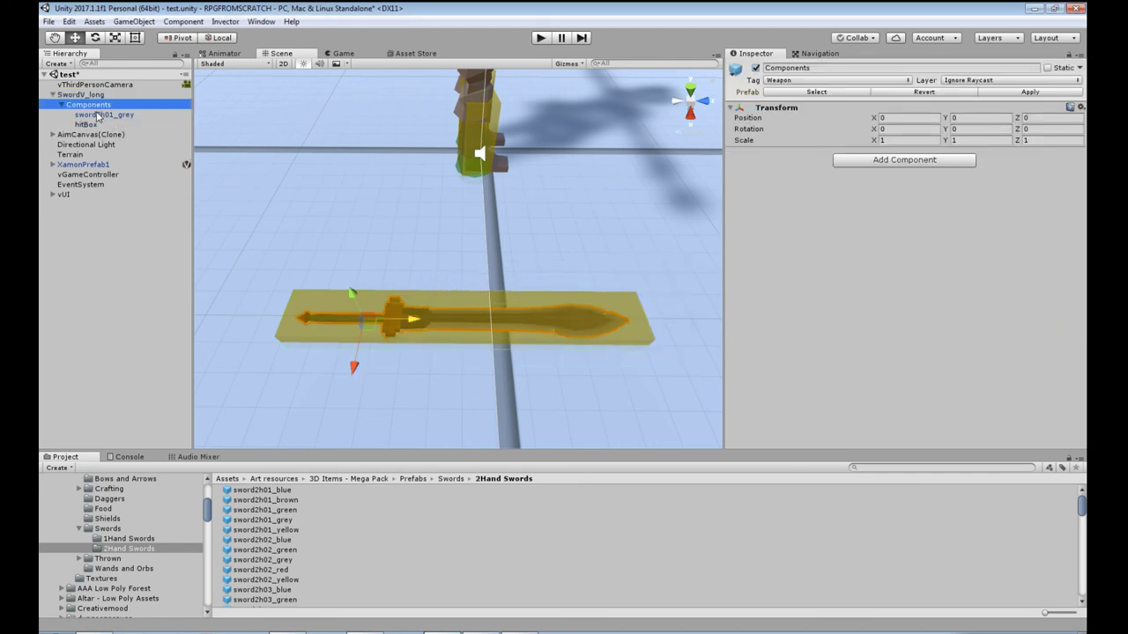
scroll(439, 340, "down", 5)
middle_click_drag(438, 340, 457, 337)
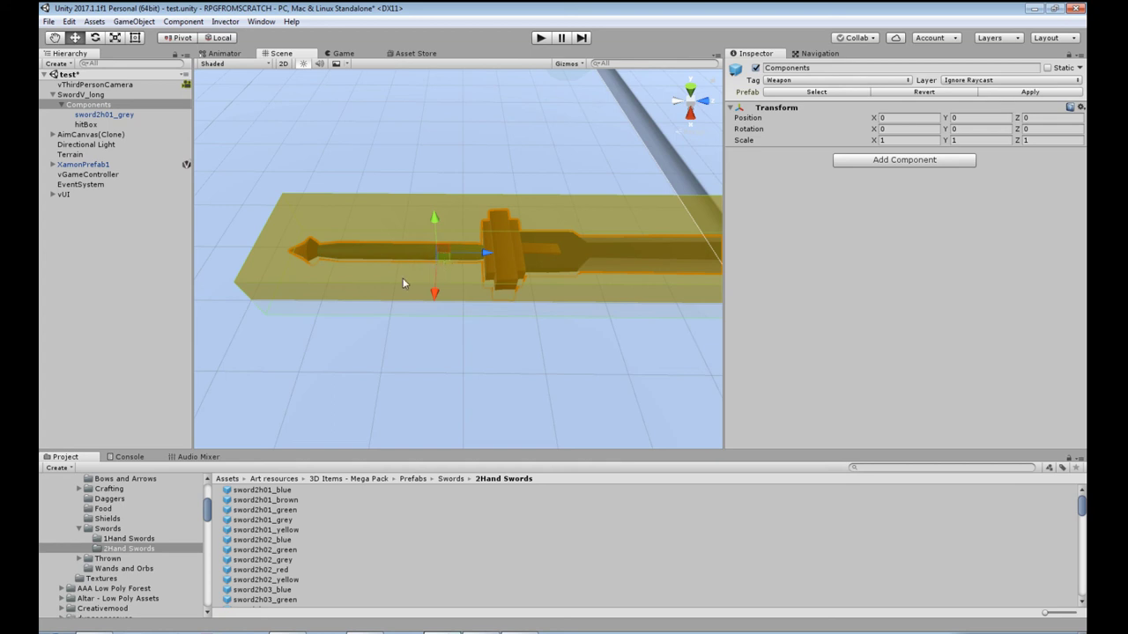
mouse_move(491, 312)
middle_mouse_down()
mouse_move(457, 310)
mouse_move(485, 315)
middle_mouse_up()
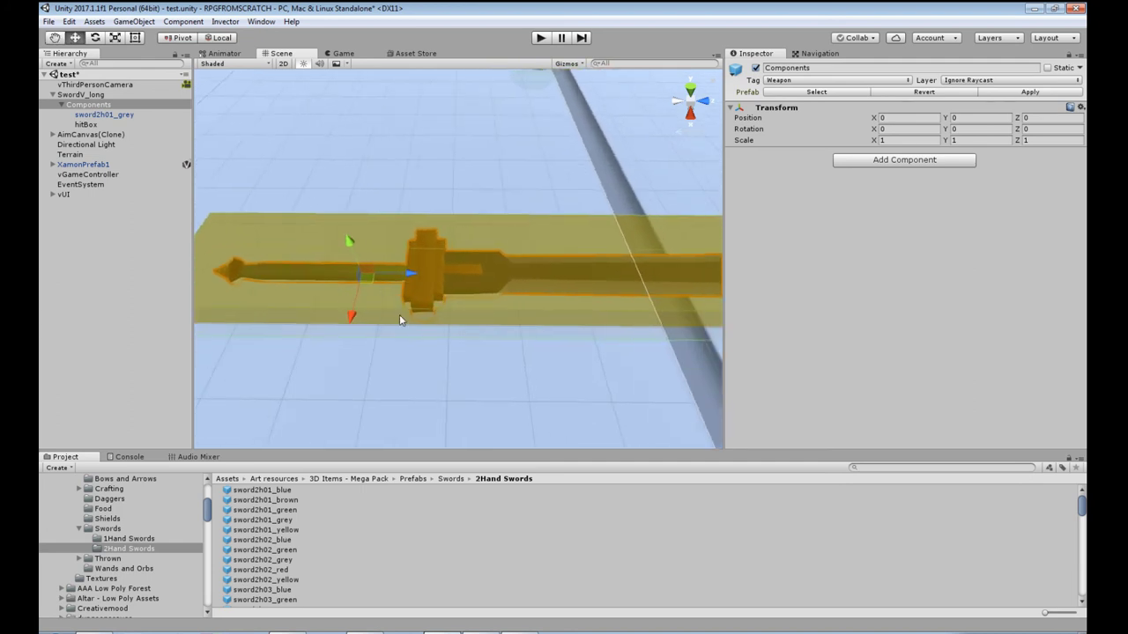
middle_click_drag(399, 315, 435, 313)
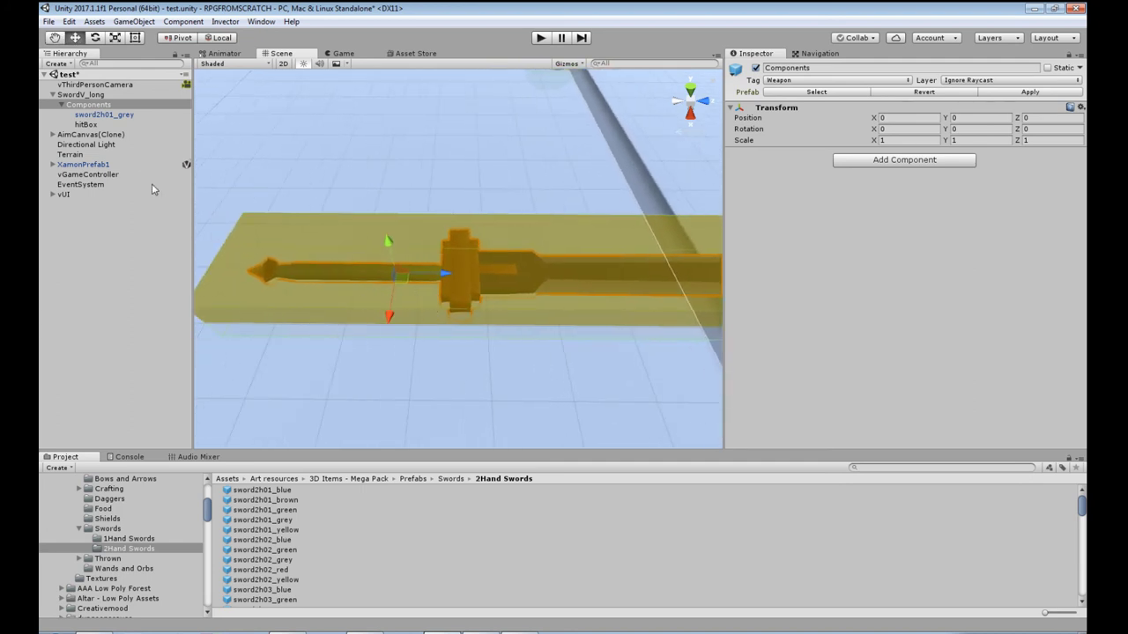
left_click(94, 115)
left_click_drag(407, 274, 428, 274)
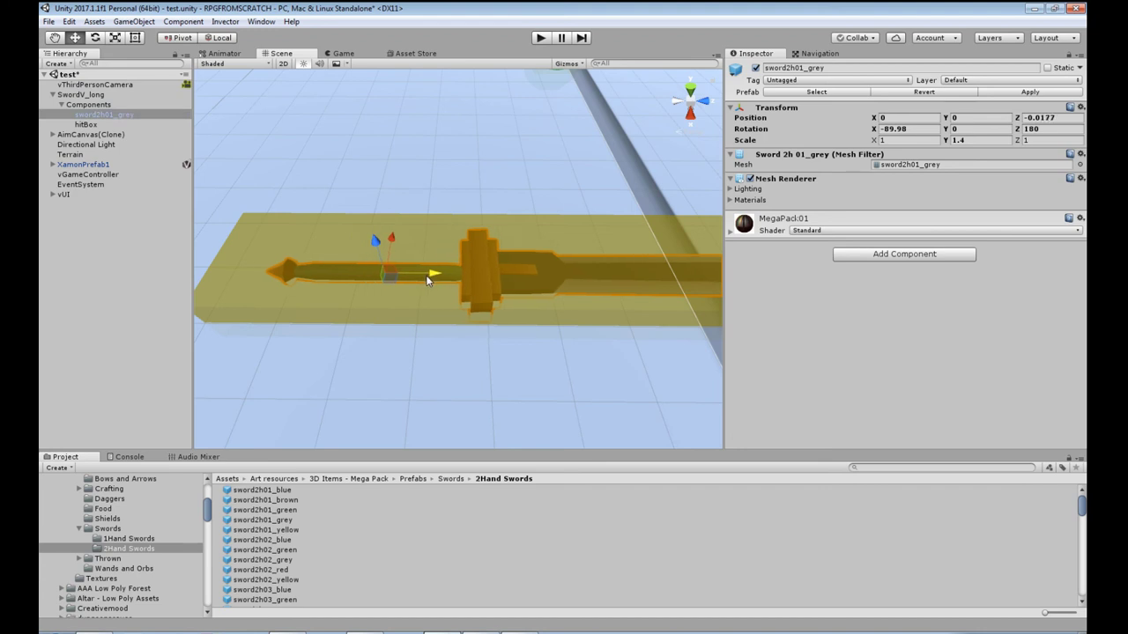
left_click(100, 108)
scroll(449, 301, "down", 4)
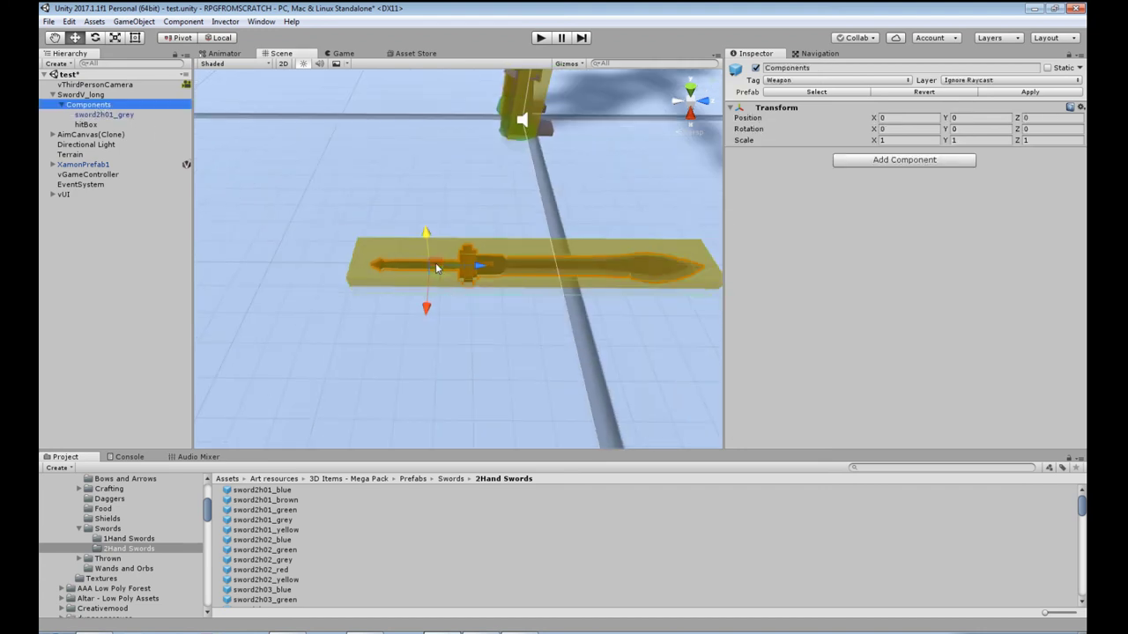
Try shifting the hitBox slightly toward the blade tip and check the grip around the Components pivot
left_click(98, 124)
left_click_drag(579, 268, 592, 270)
left_click(93, 104)
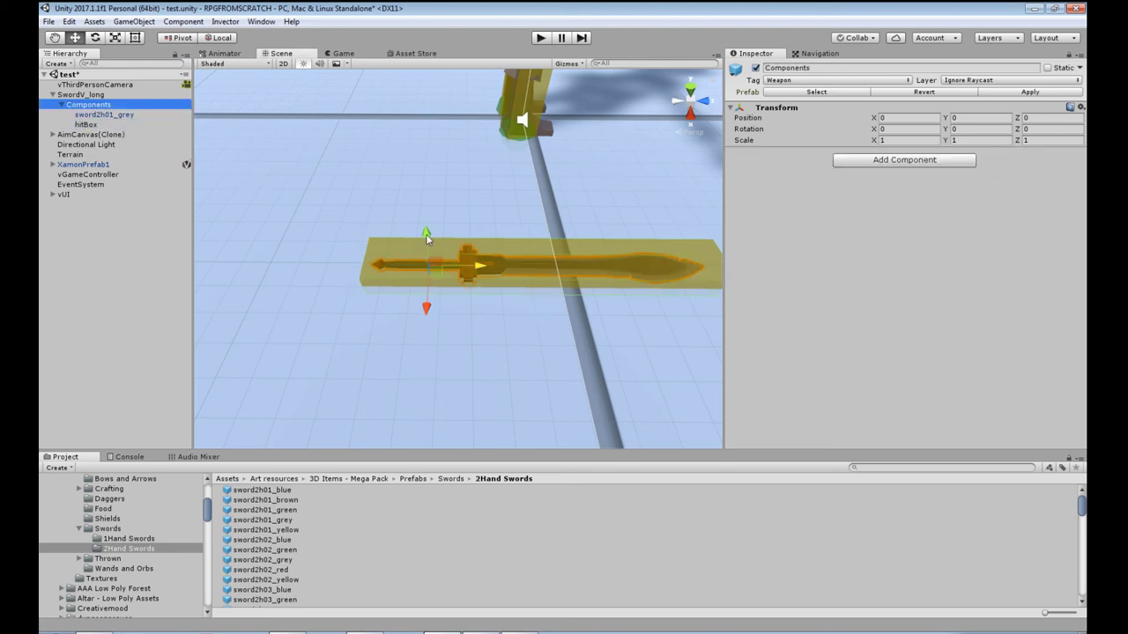
key("f")
left_click_drag(358, 316, 435, 315, "alt")
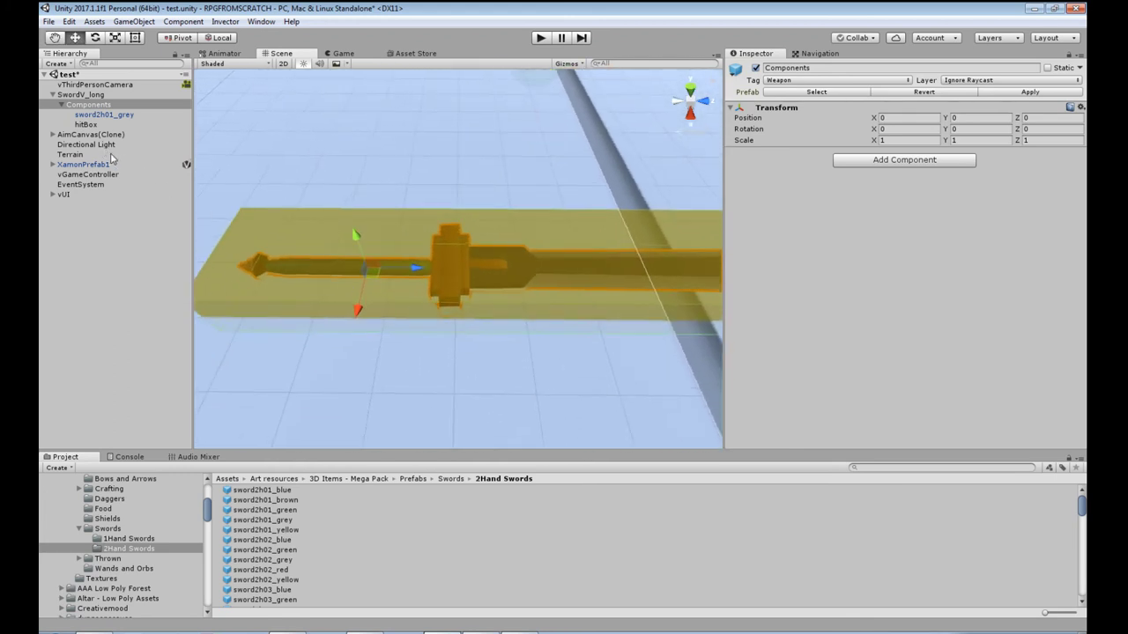
Undo the last moves of the hitBox and sword2h01_grey, and check the sword against the Components pivot
key("Down")
key("Down")
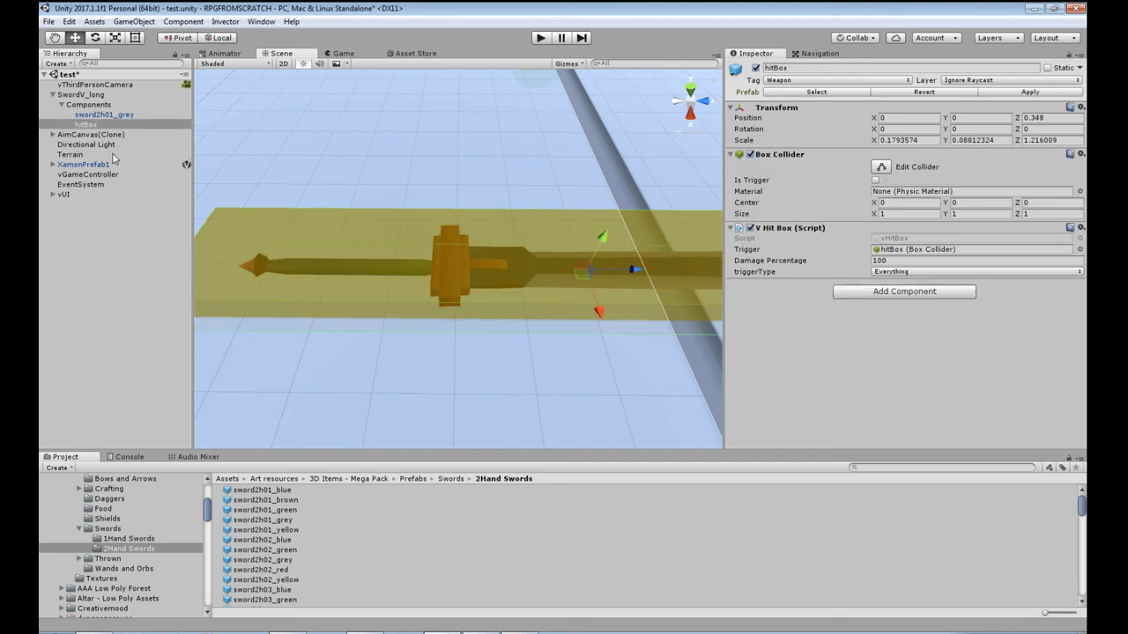
key("Up")
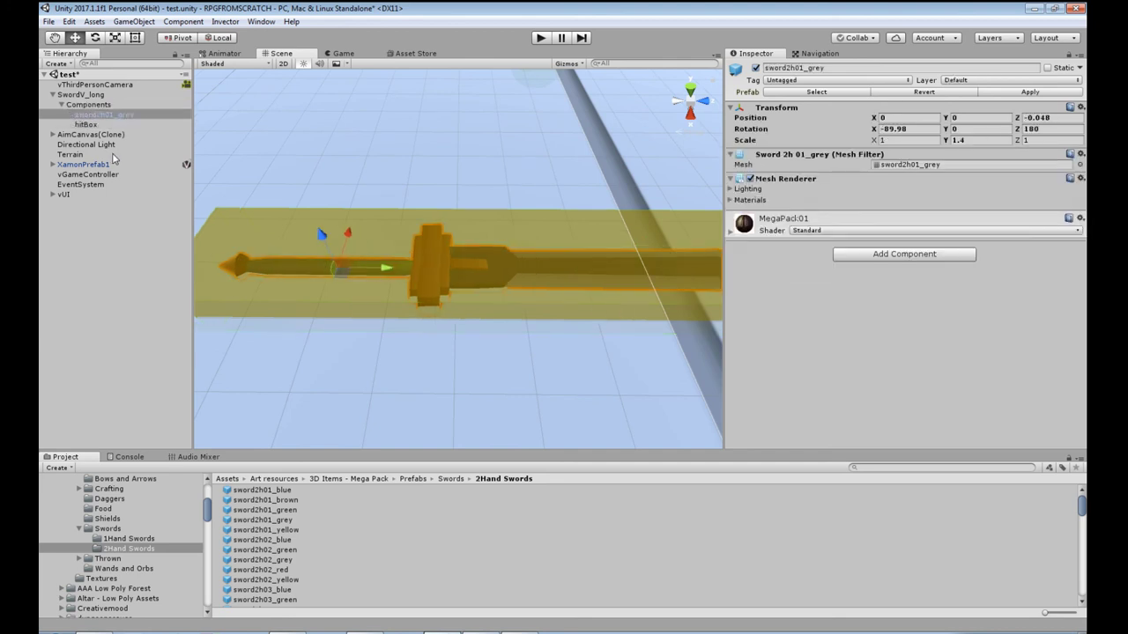
left_click(91, 105)
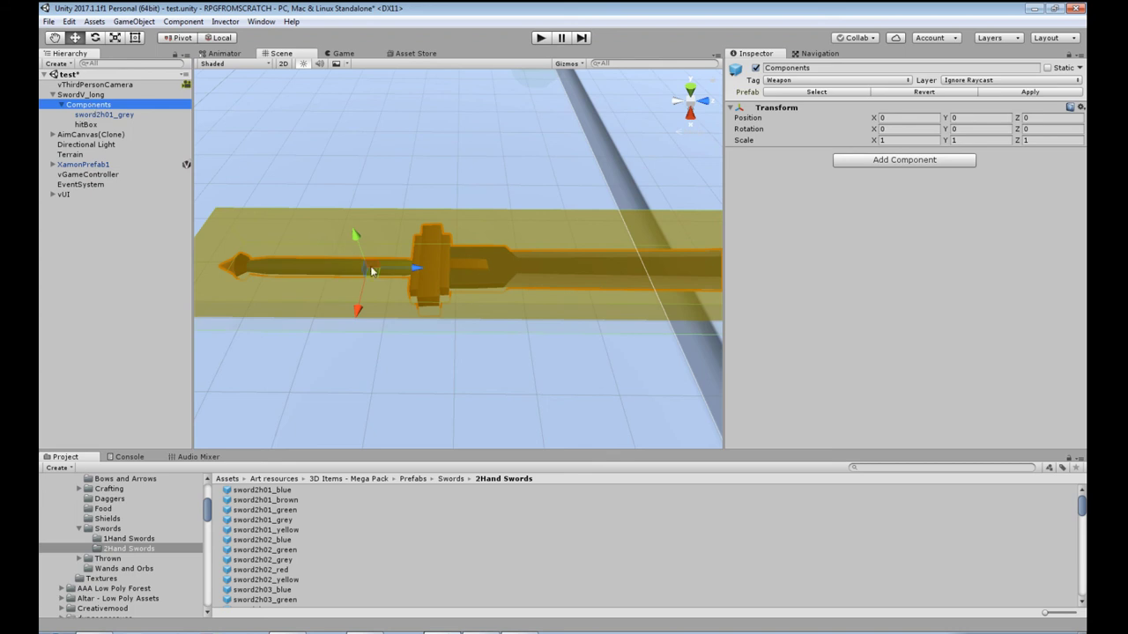
scroll(476, 355, "down", 5)
scroll(476, 355, "down", 3)
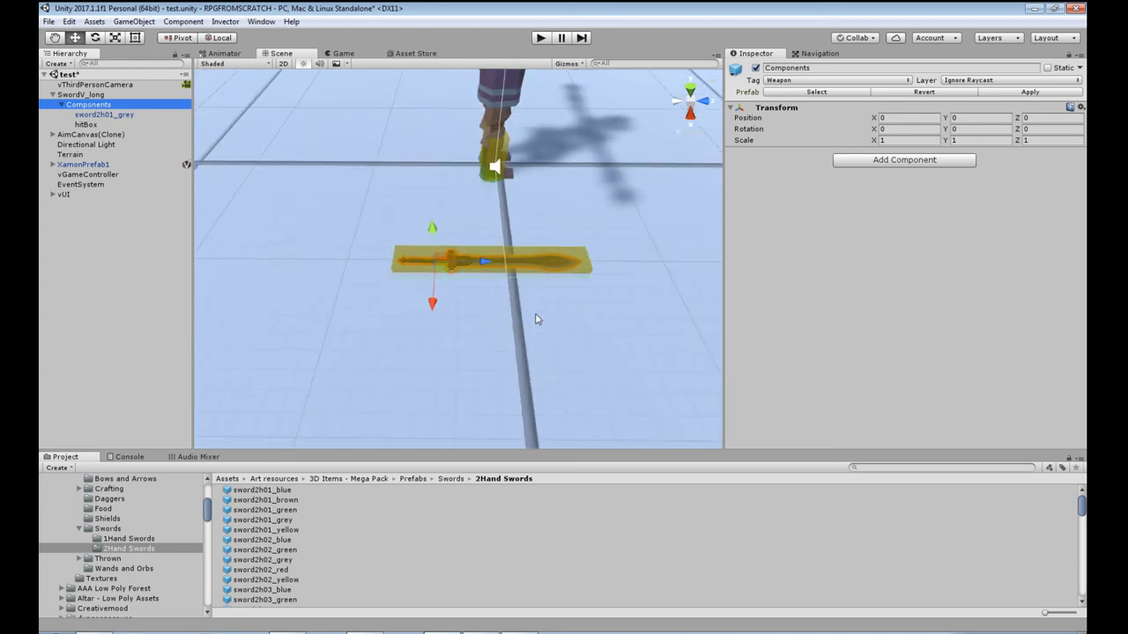
left_click_drag(537, 319, 370, 361, "alt")
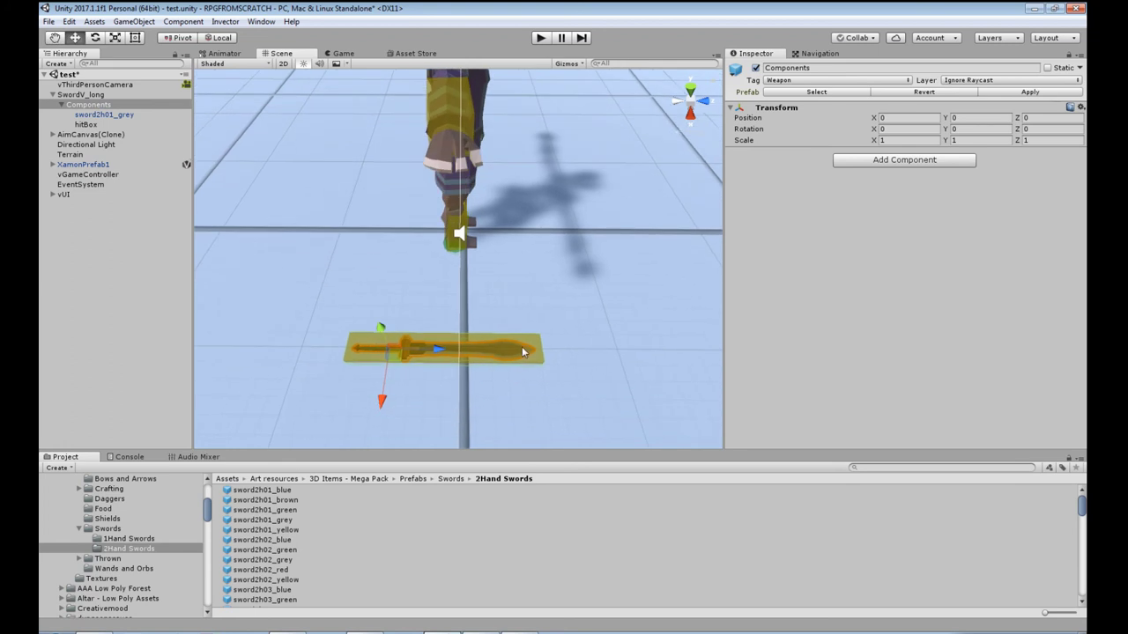
Apply SwordV_long's changes to its prefab and set its X and Z position to 0
left_click(83, 95)
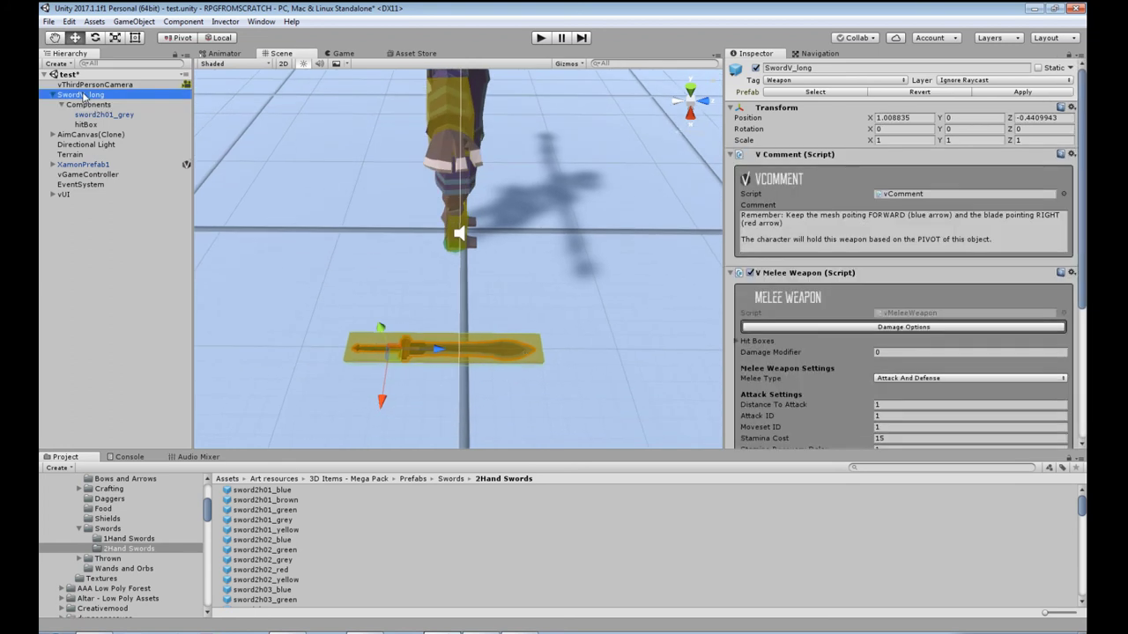
left_click(1023, 94)
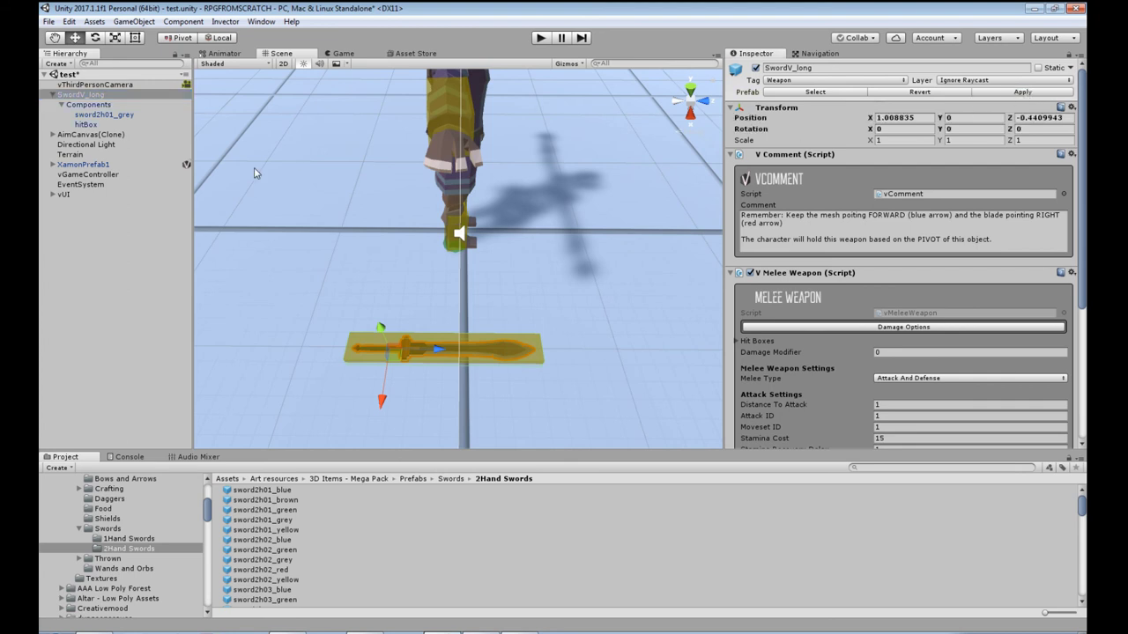
left_click(900, 122)
type("0")
left_click(1038, 118)
type("0")
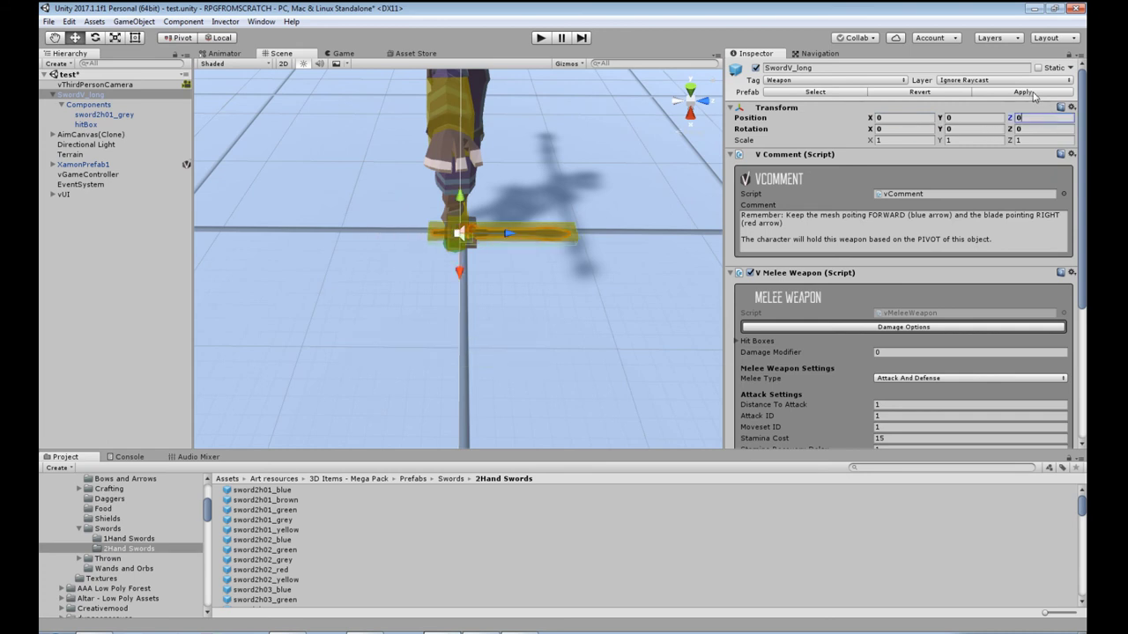
Apply the repositioned SwordV_long to its prefab and delete the sword from the scene
left_click(1031, 94)
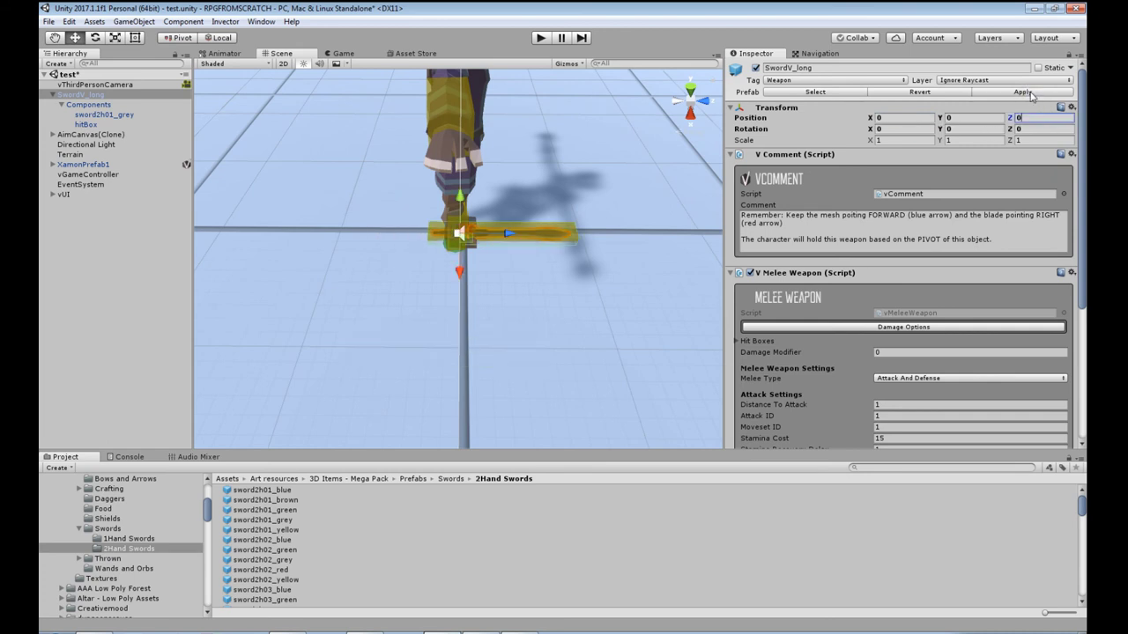
left_click(91, 95)
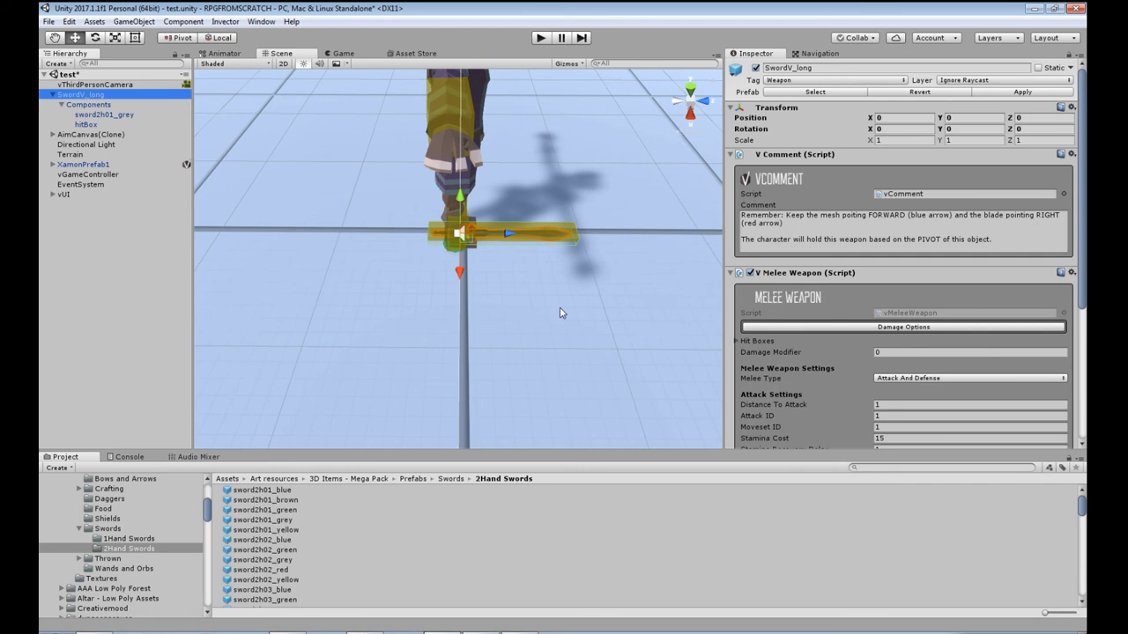
key("Delete")
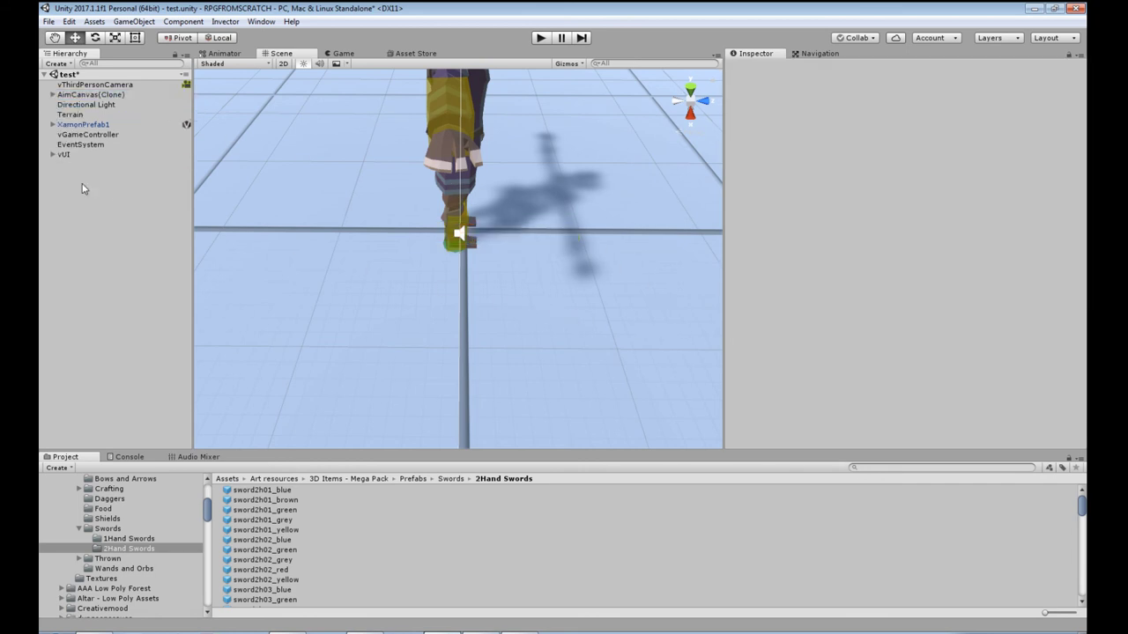
Add vGreatSword as a start item in the Item Manager of XamonPrefab1
left_click(78, 126)
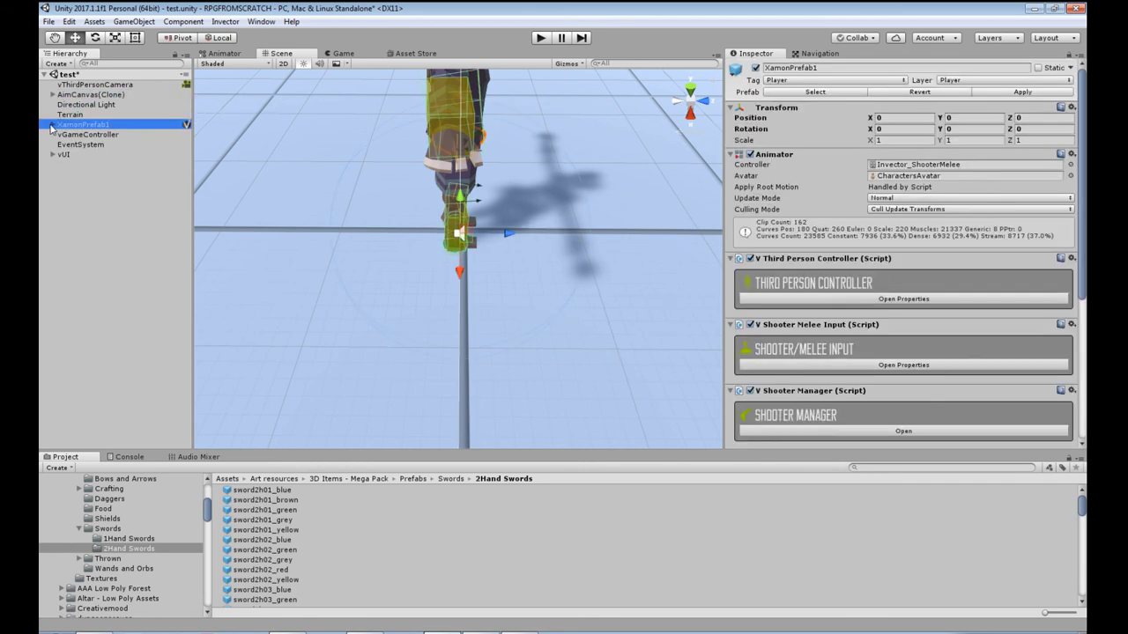
left_click_drag(573, 236, 571, 334, "alt")
scroll(885, 373, "down", 6)
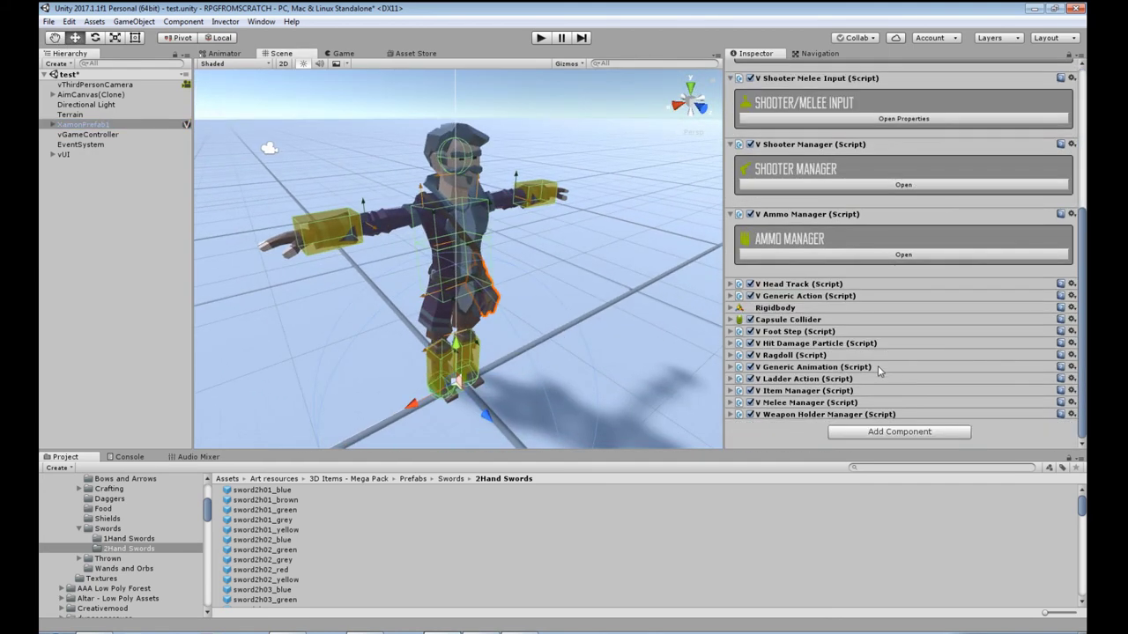
left_click(729, 390)
scroll(940, 322, "down", 5)
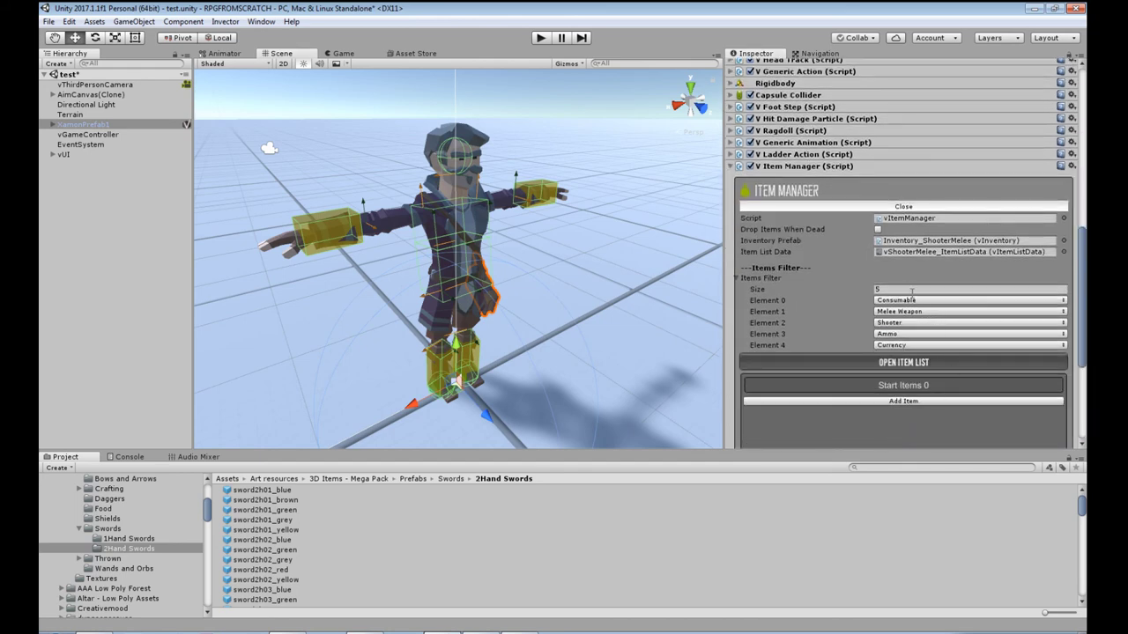
scroll(912, 291, "down", 4)
left_click(915, 255)
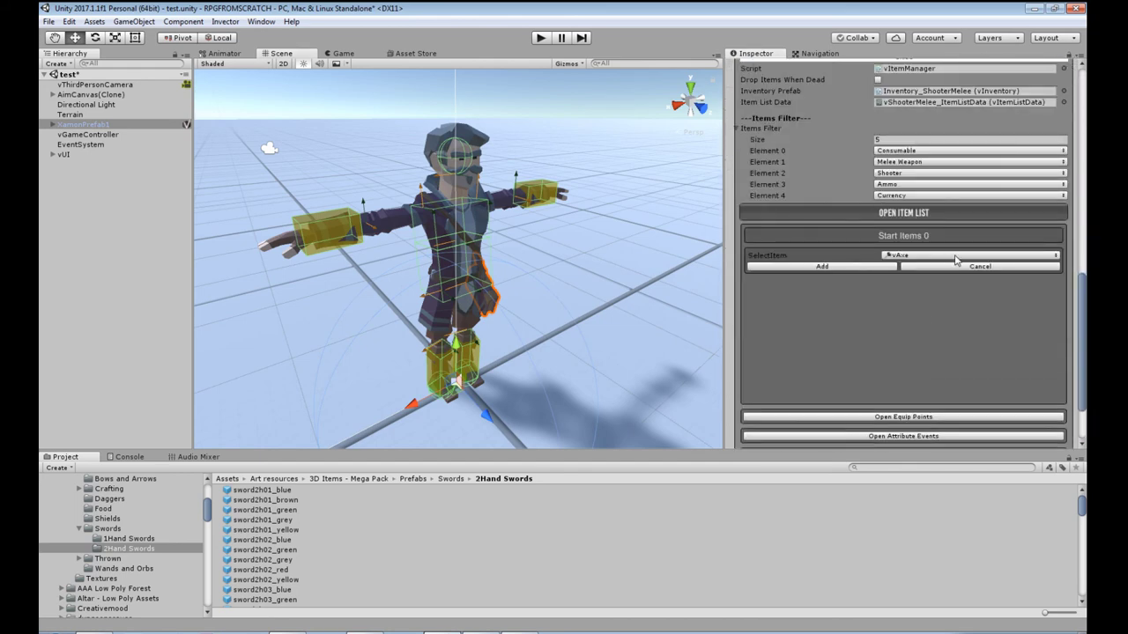
left_click(955, 257)
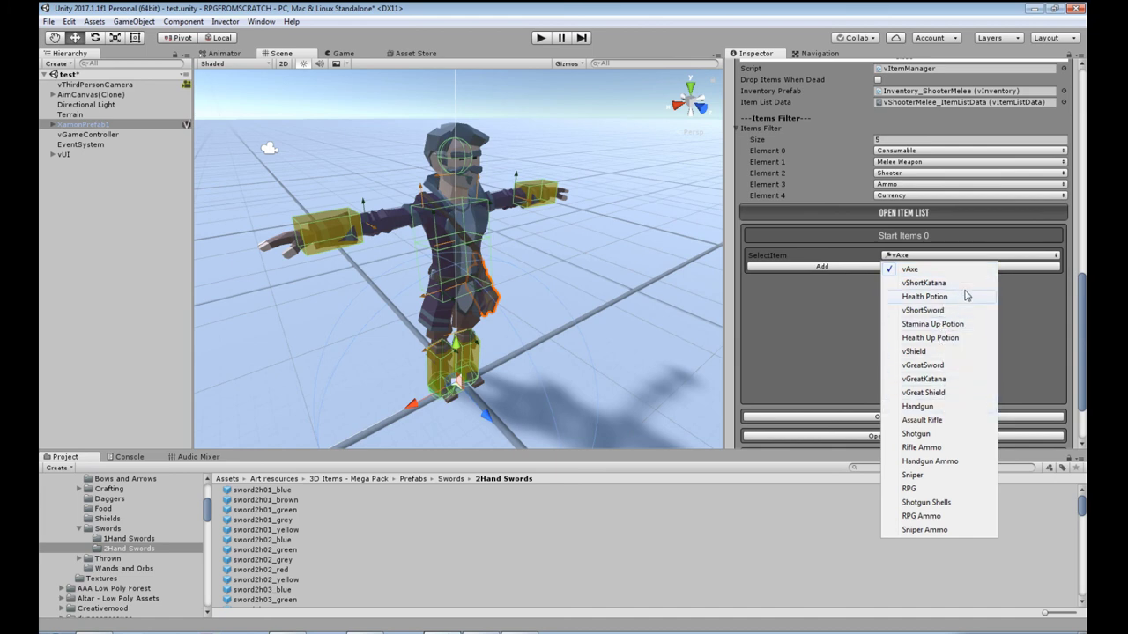
left_click(916, 365)
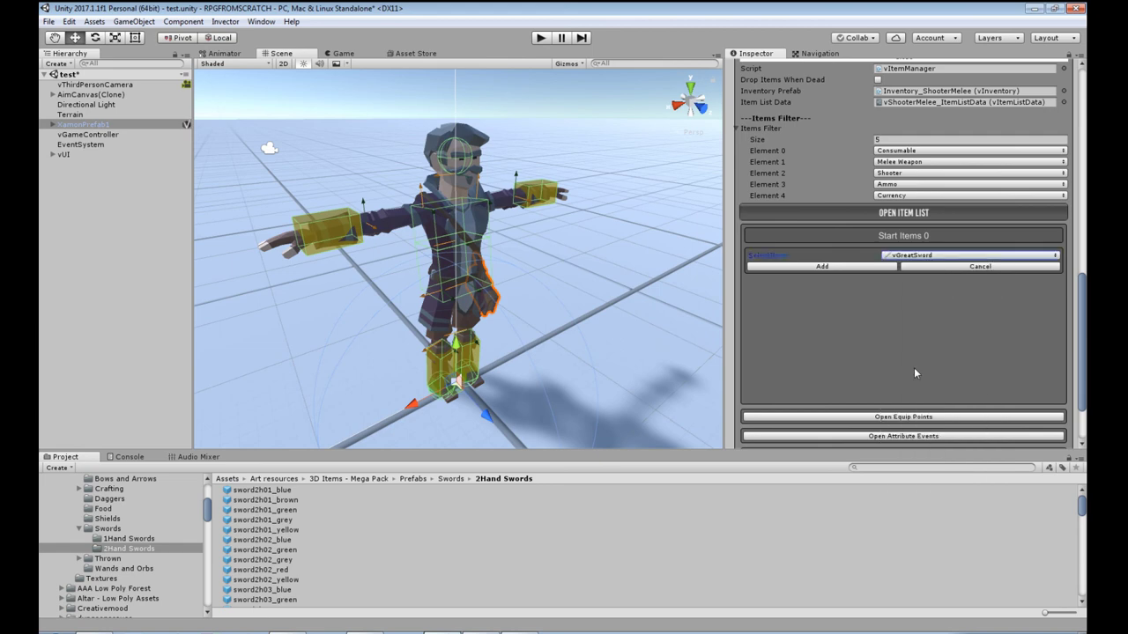
left_click(822, 267)
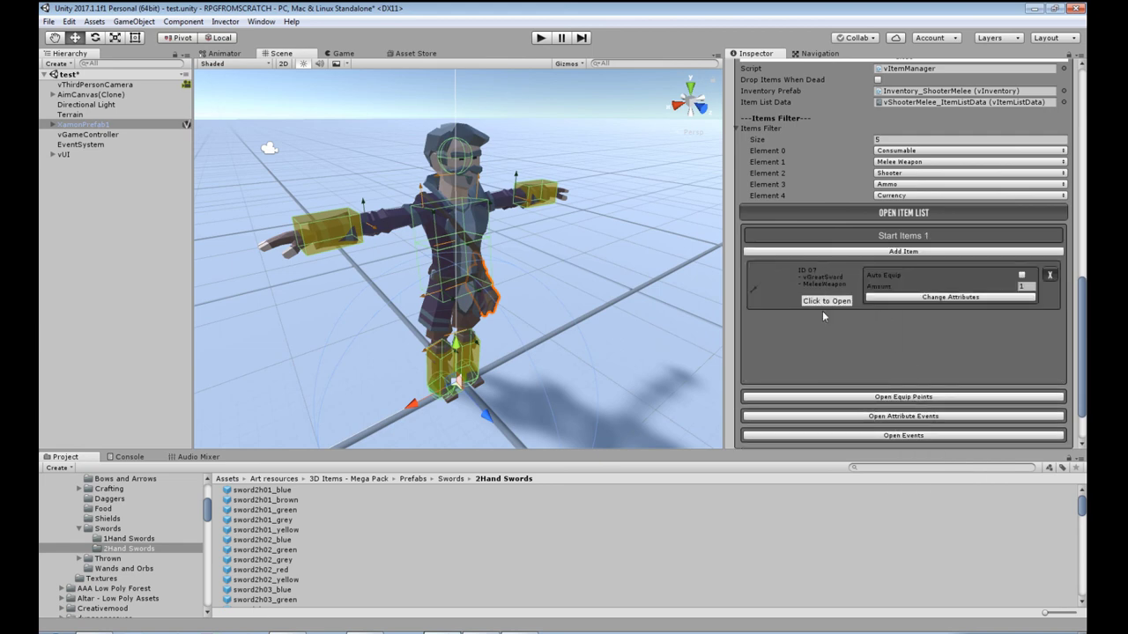
Examine vGreatSword's original object and attributes in the item list editor, and close the editor
left_click(932, 300)
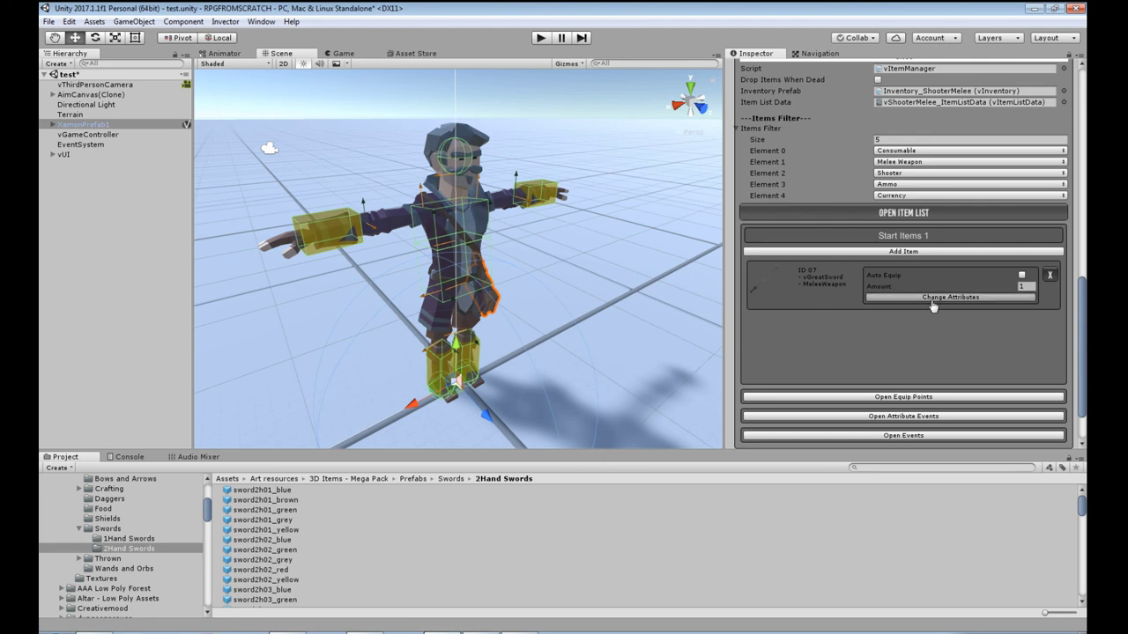
left_click(932, 300)
left_click(932, 302)
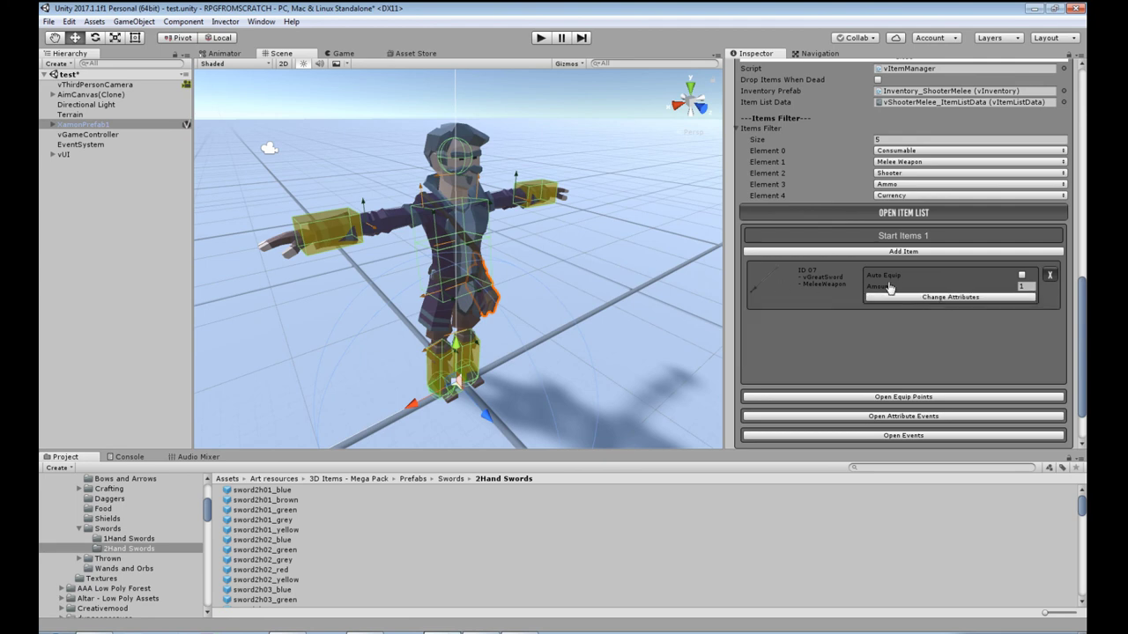
left_click(791, 282)
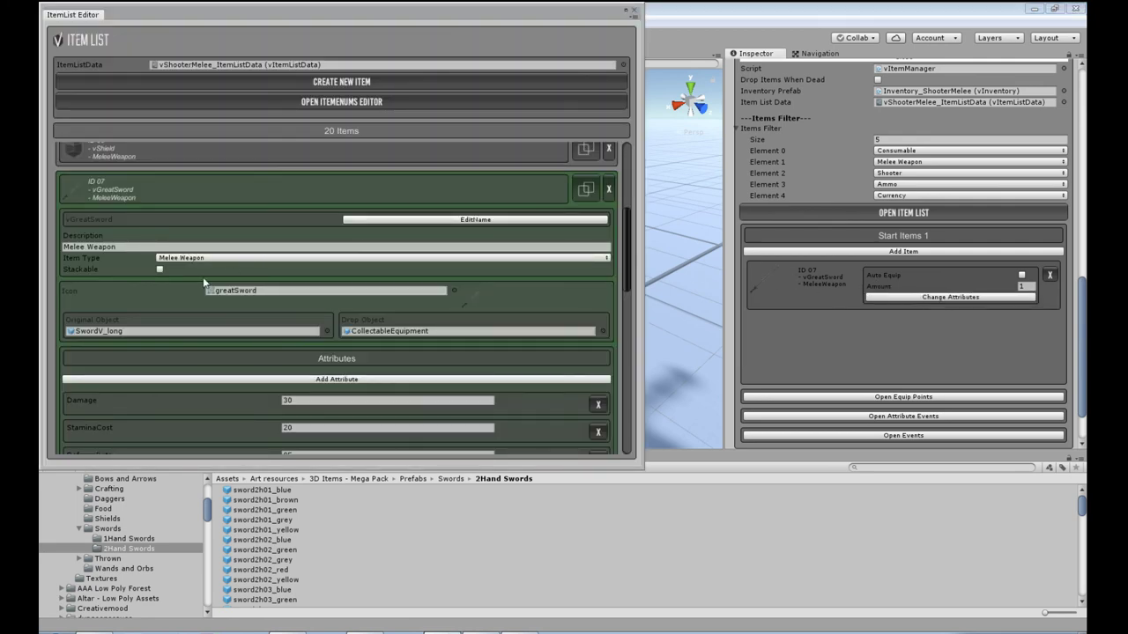
left_click(293, 205)
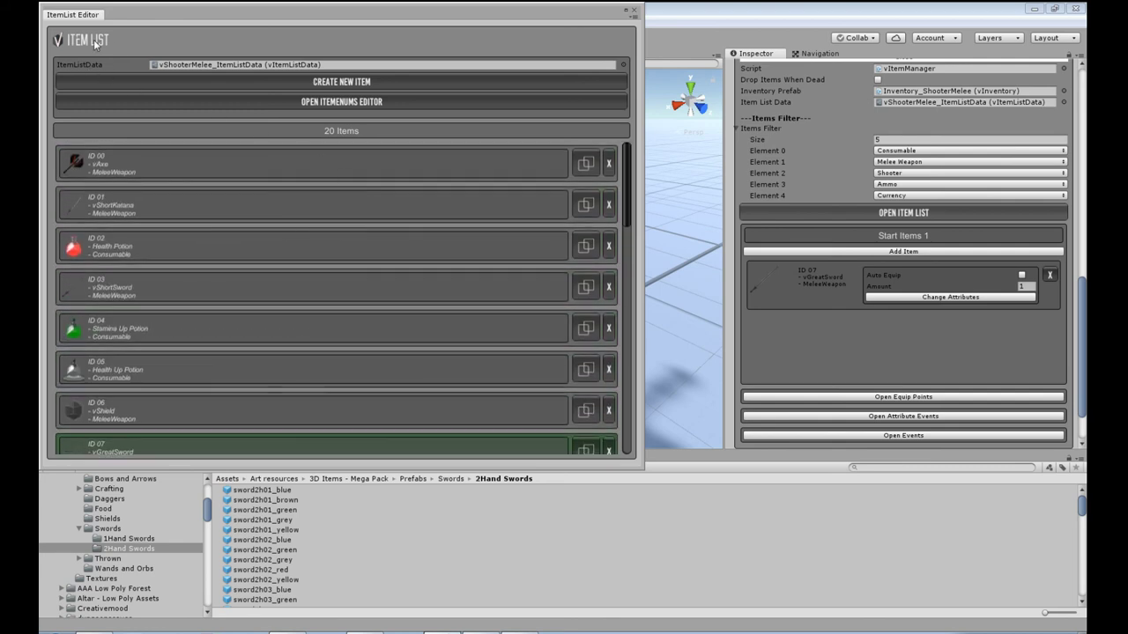
scroll(164, 308, "down", 5)
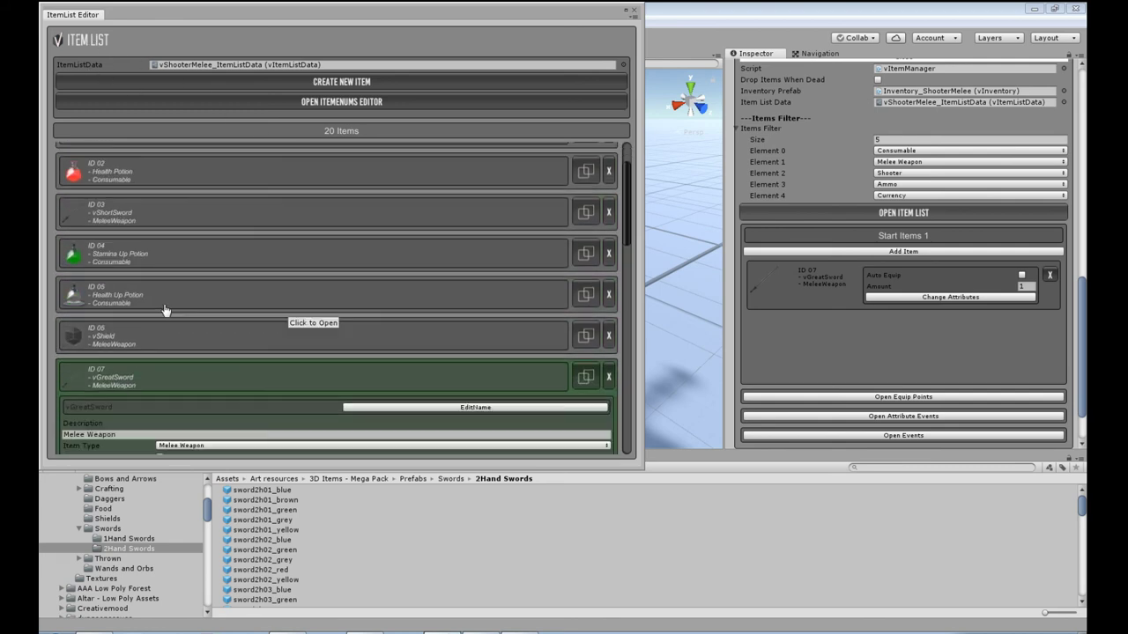
scroll(163, 308, "down", 3)
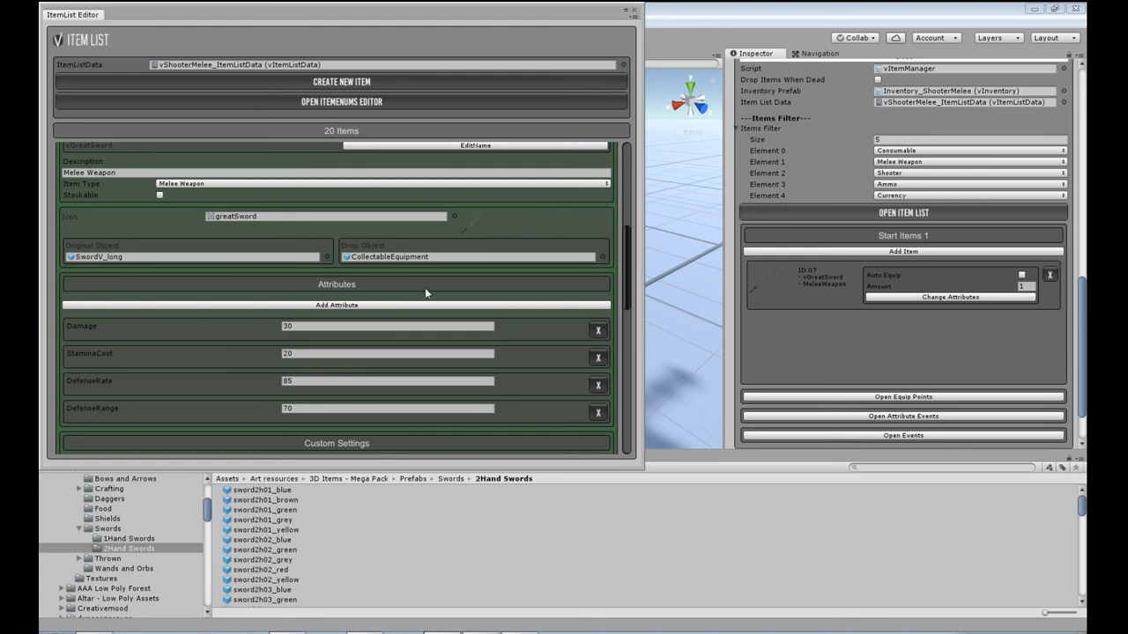
scroll(360, 323, "up", 3)
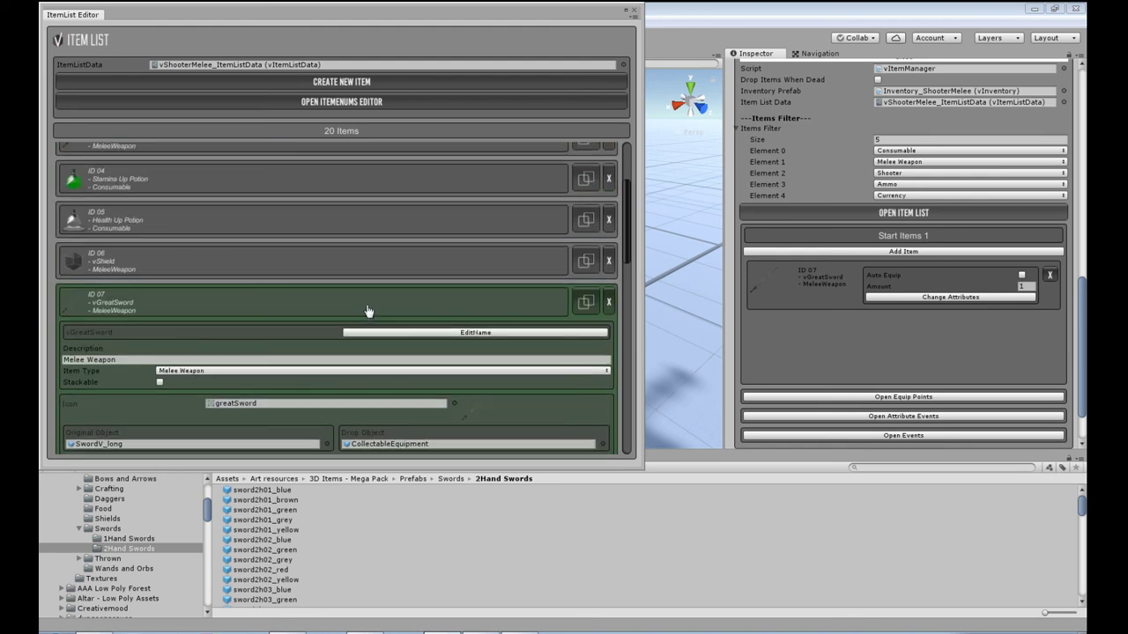
left_click(347, 302)
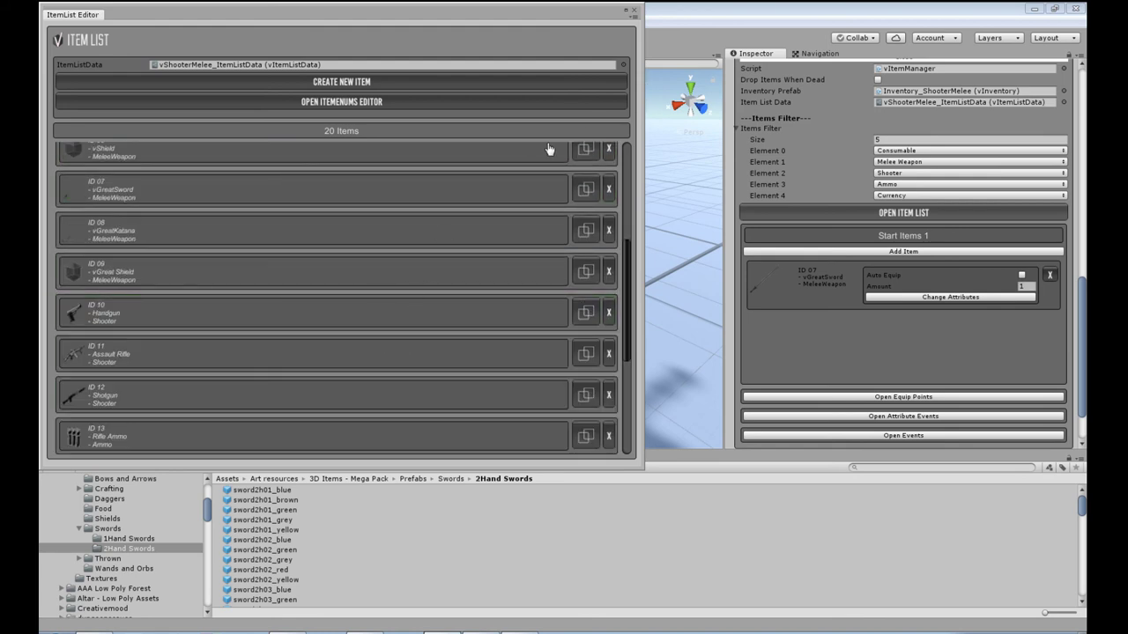
left_click(633, 10)
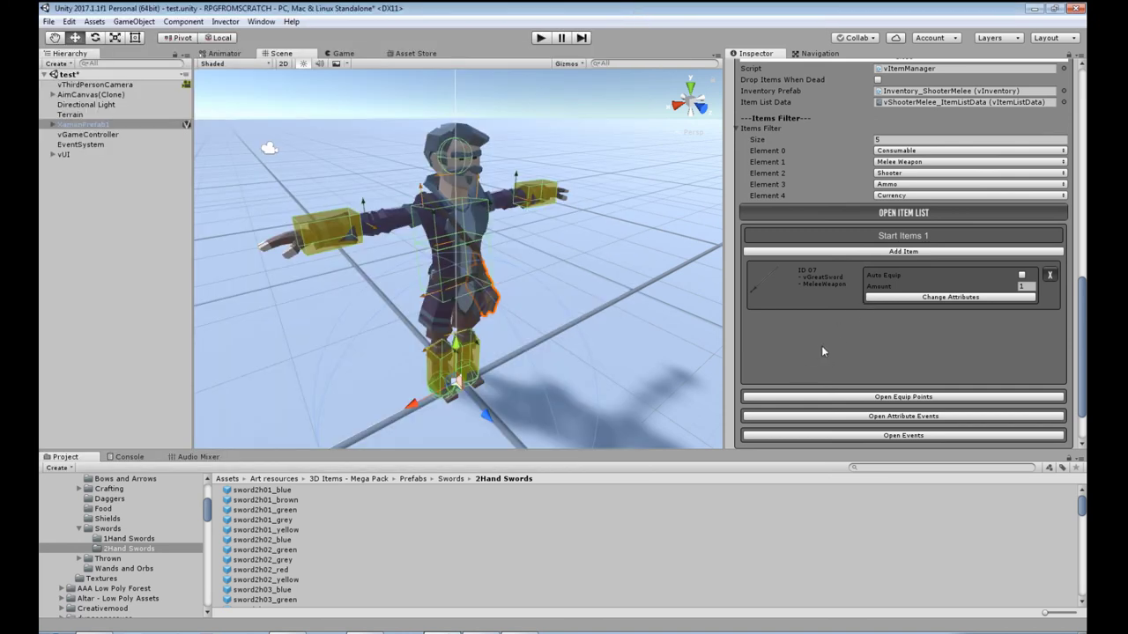
Enable Auto Equip for the vGreatSword start item and play-test the character holding the sword
left_click(1021, 275)
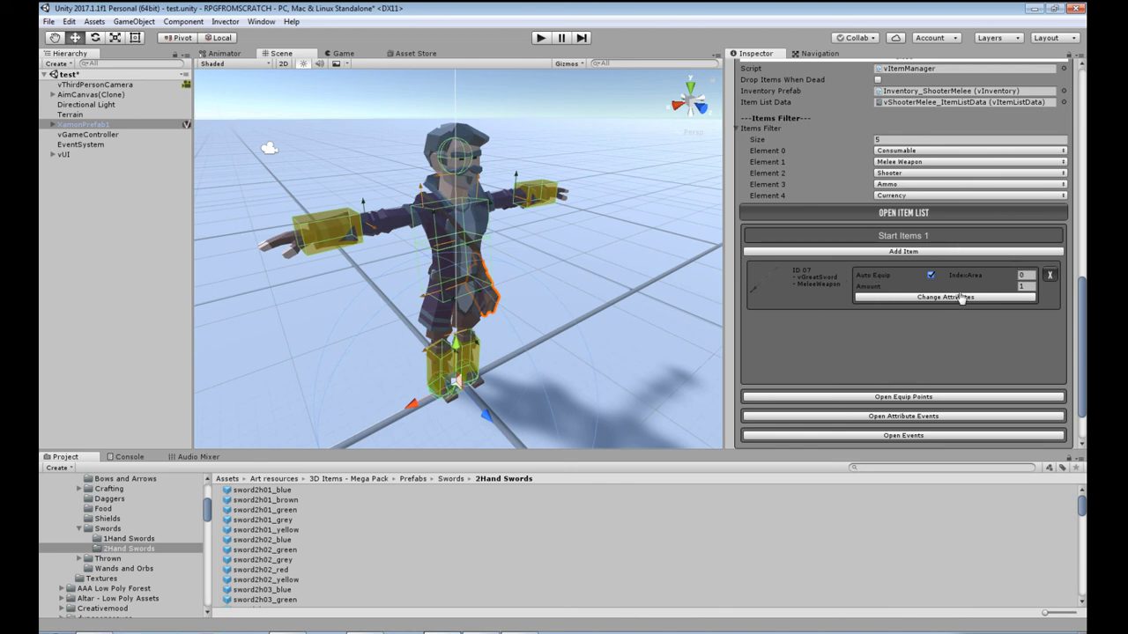
left_click(540, 37)
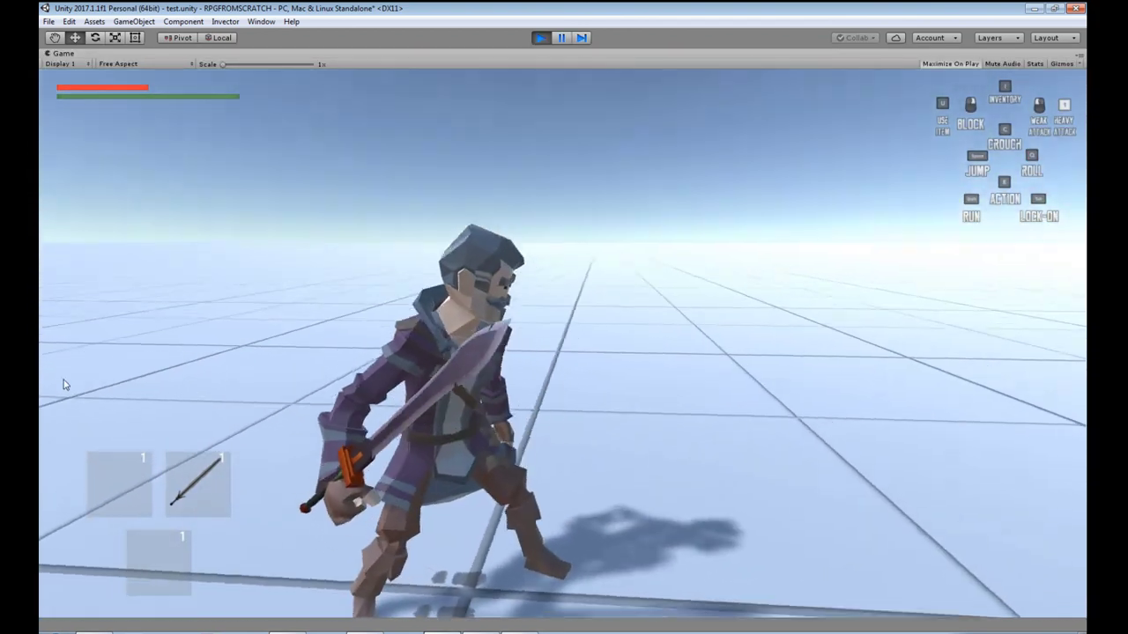
key("w")
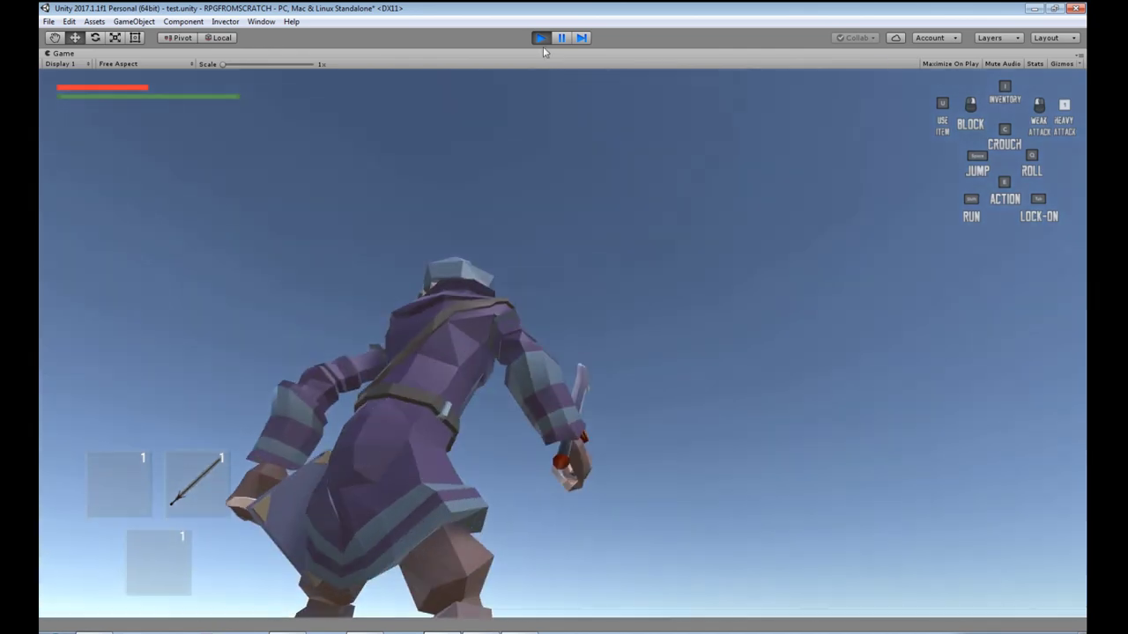
left_click(540, 38)
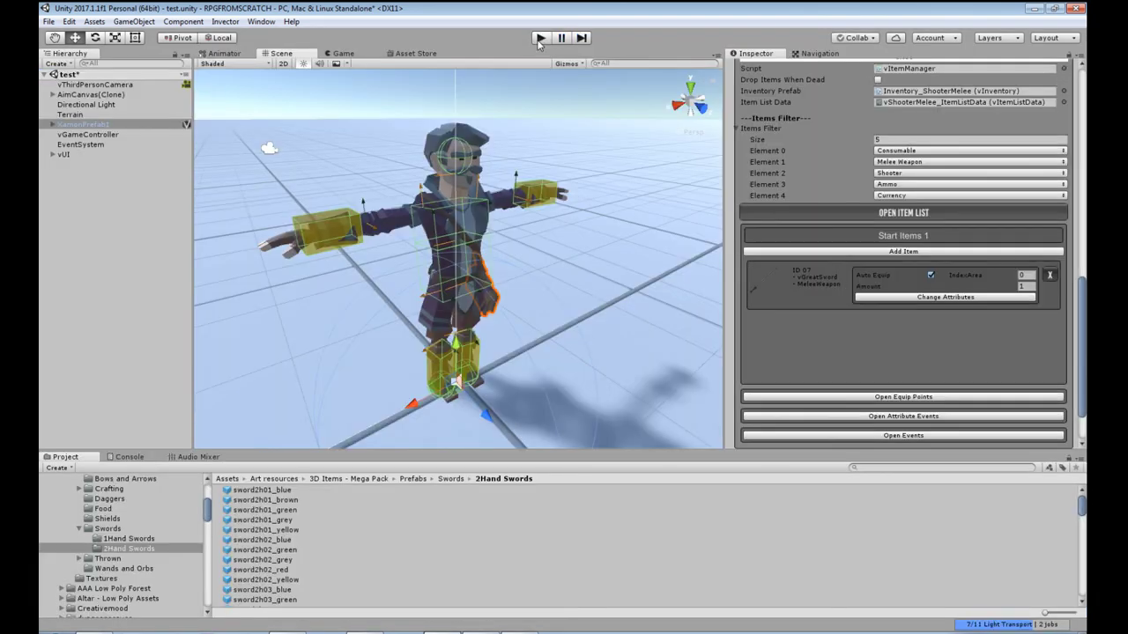
Play-test the character and check how the sword sits in its hand in the Scene and Game views
left_click(539, 40)
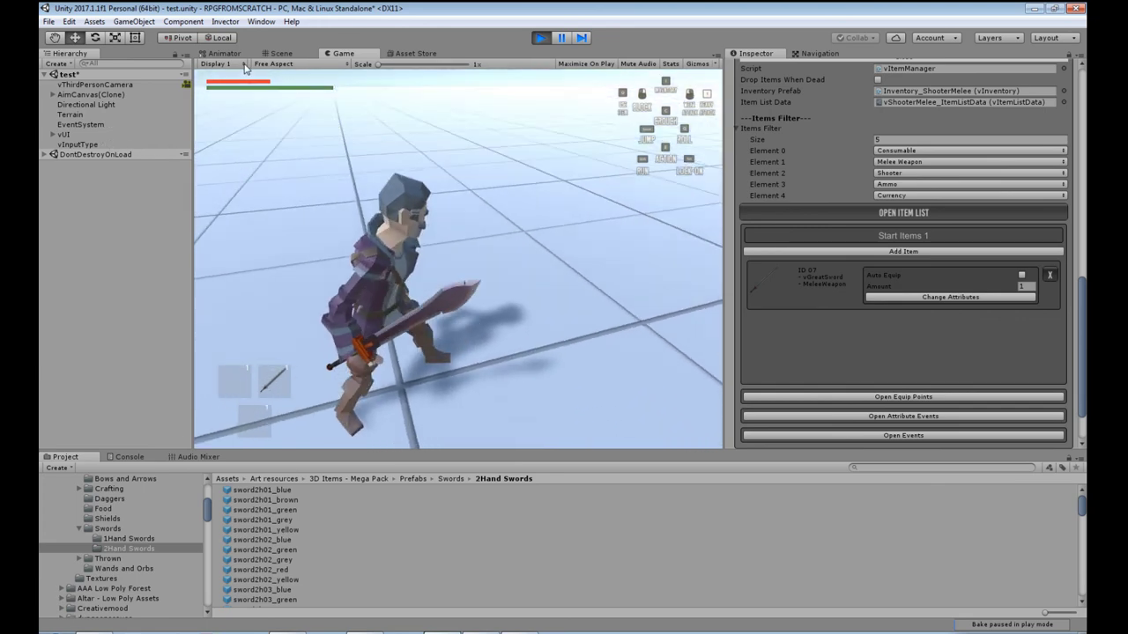
left_click(281, 53)
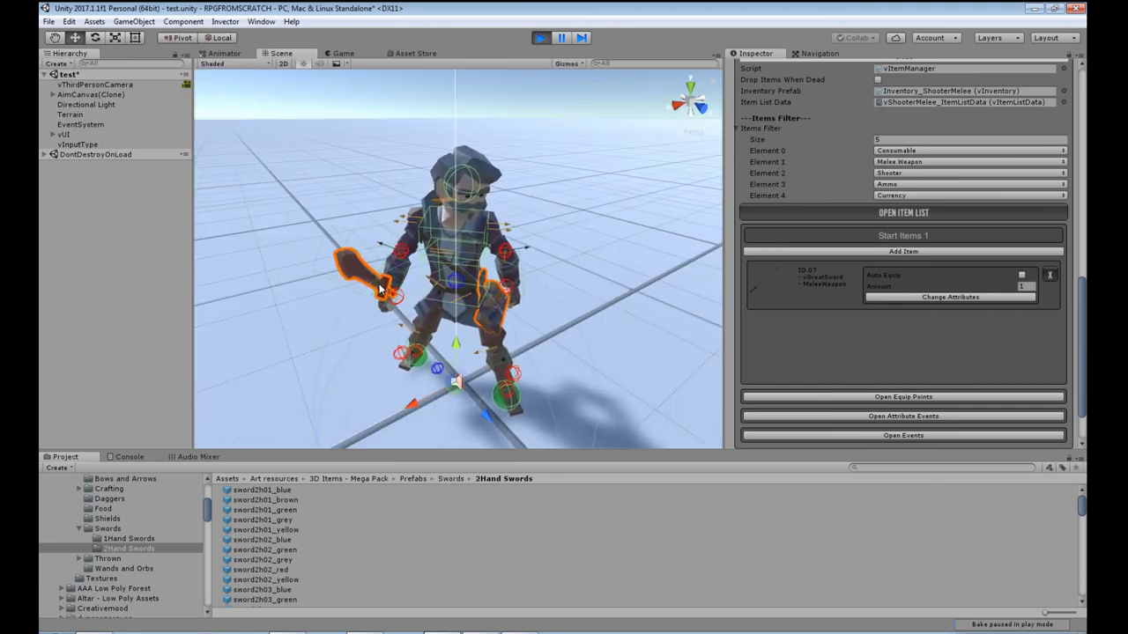
left_click(384, 313)
scroll(419, 323, "up", 2)
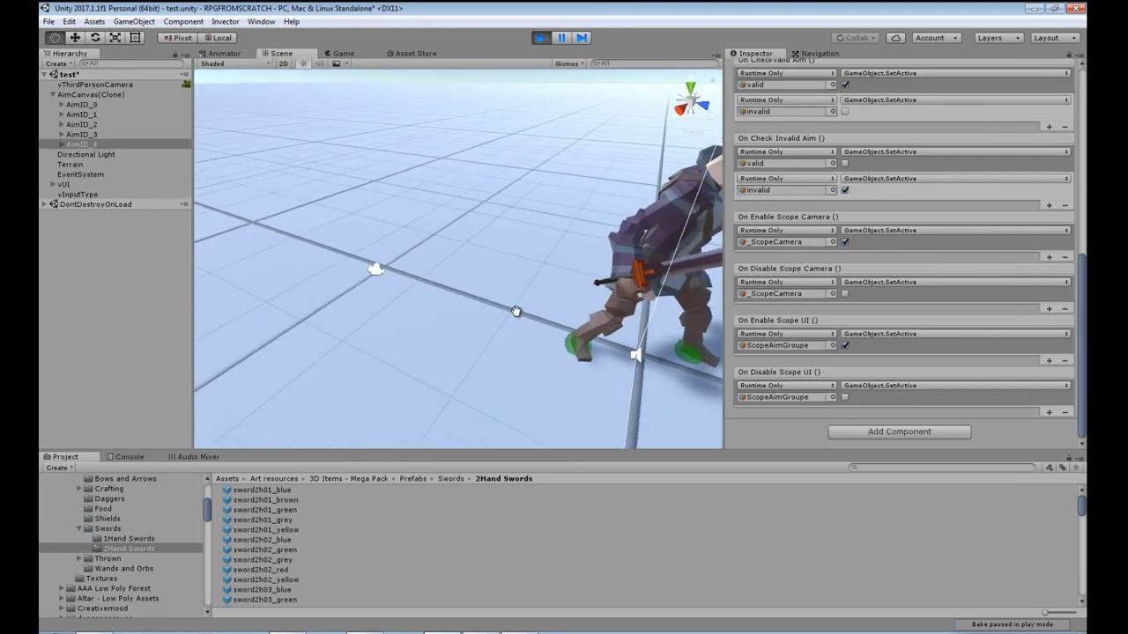
left_click(342, 55)
key("w")
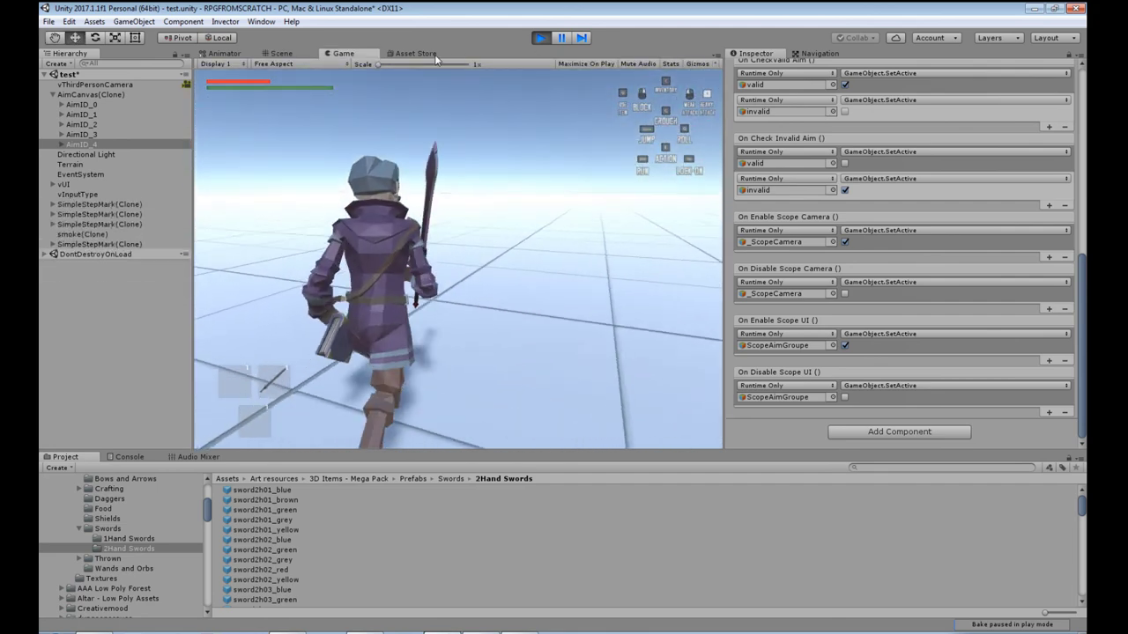
Select the running XamonPrefab1 Instance under DontDestroyOnLoad and frame it in the Scene view
left_click(285, 53)
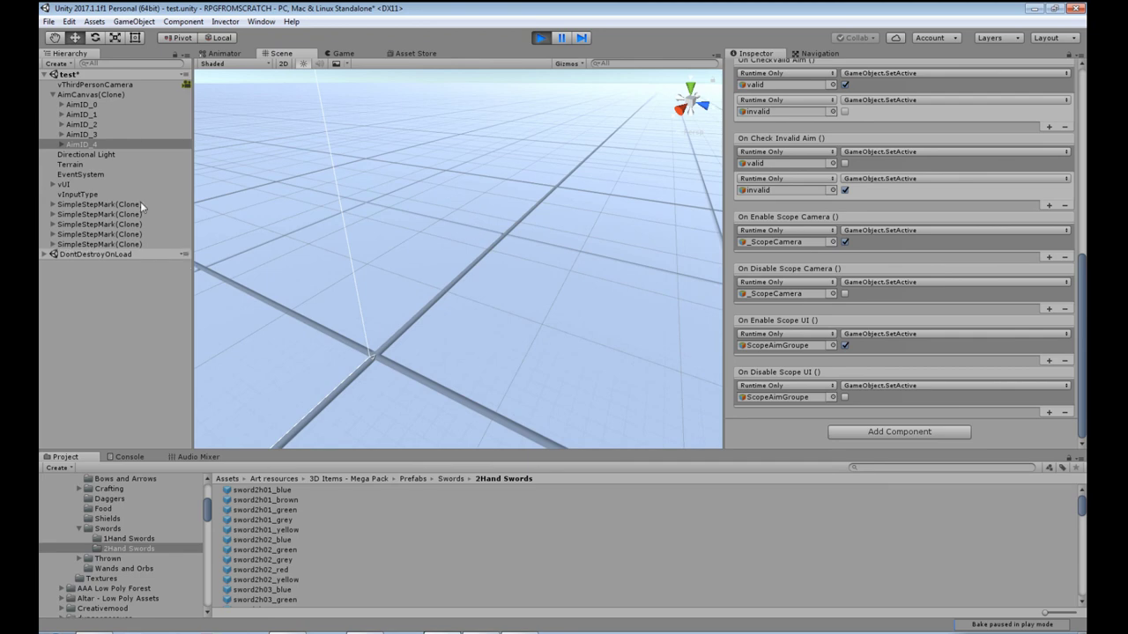
left_click(45, 216)
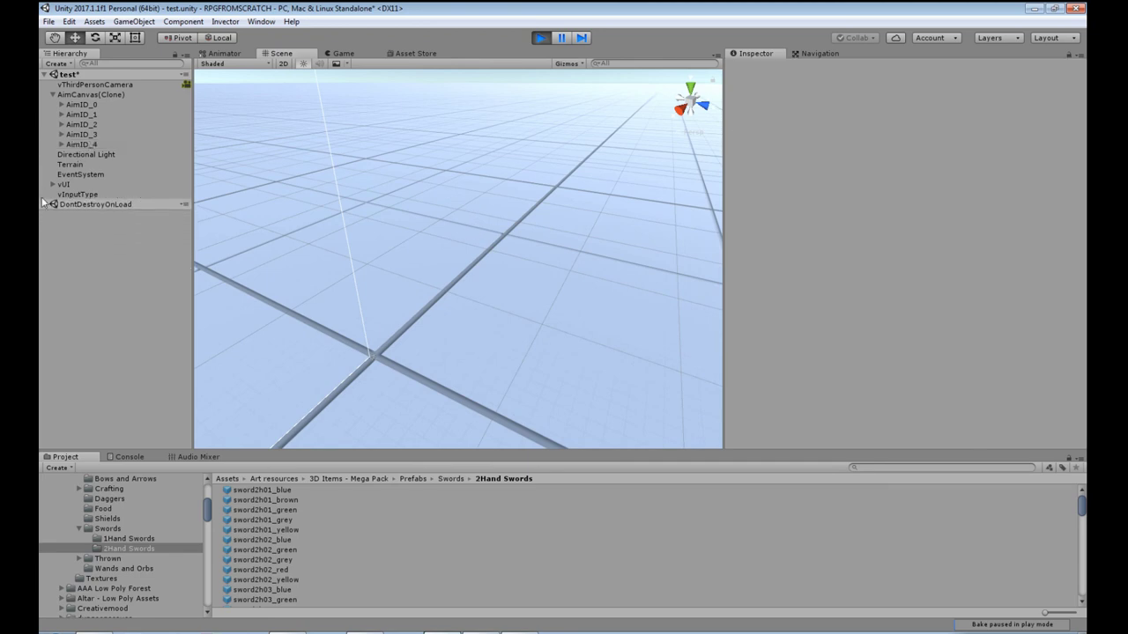
left_click(44, 203)
left_click(83, 224)
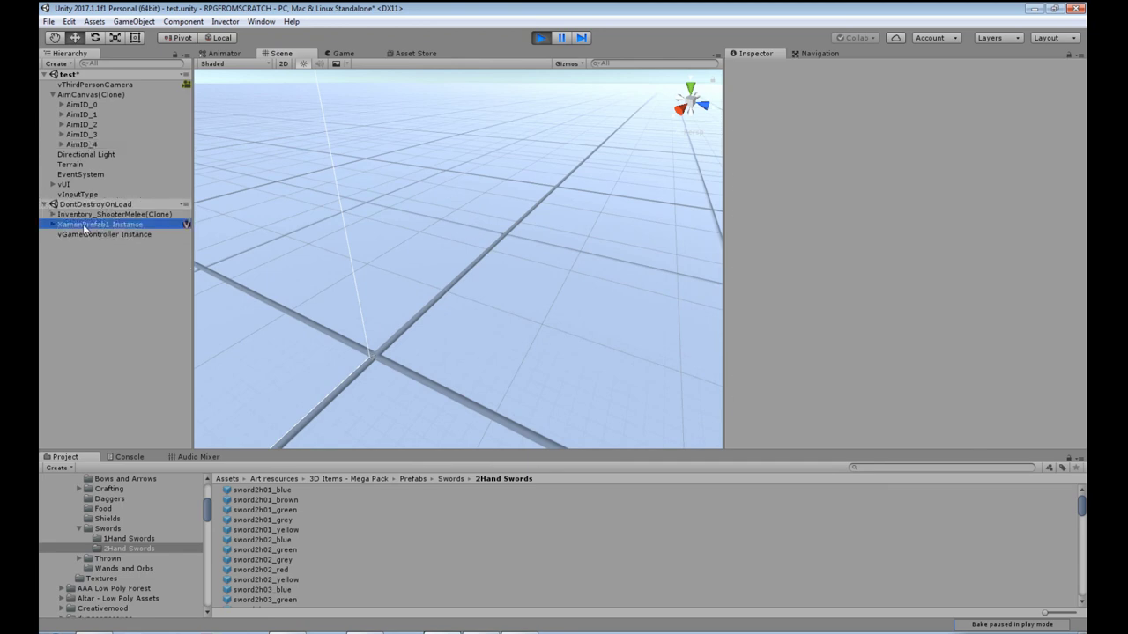
key("f")
scroll(440, 276, "up", 4)
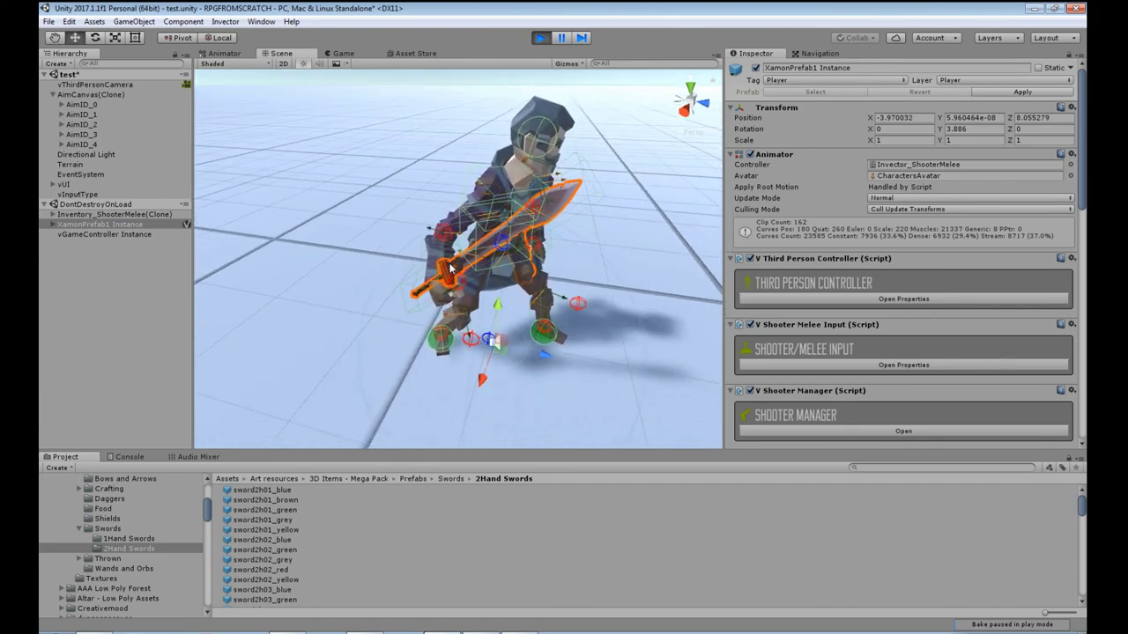
Locate the held sword in the hierarchy and select its parent defaultEquipPoint under Hand_R
left_click(467, 277)
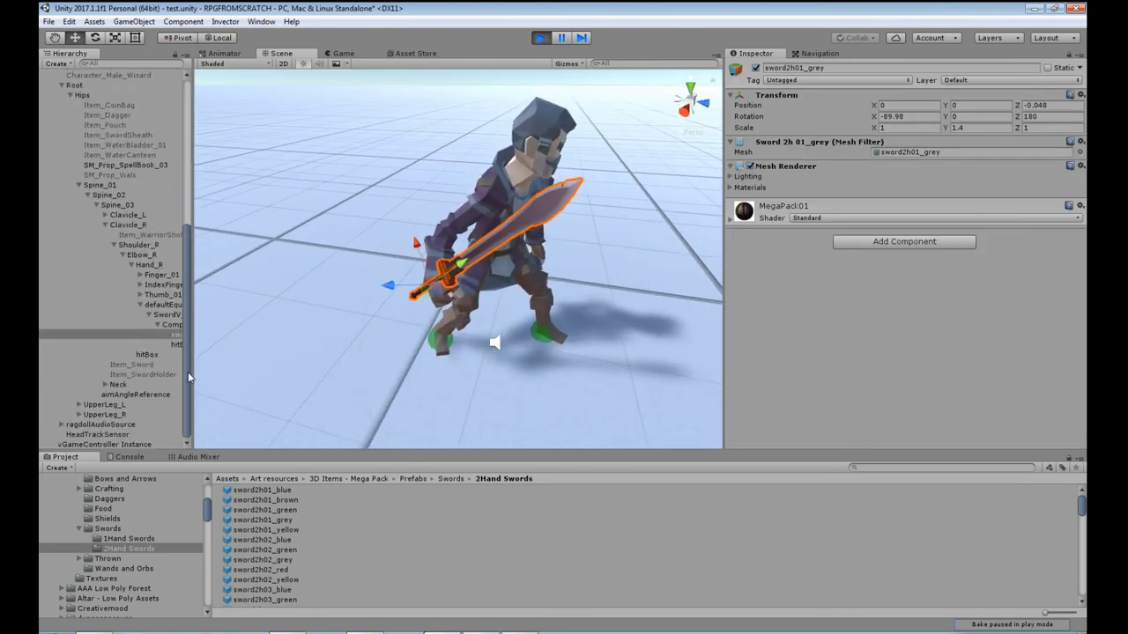
left_click_drag(188, 372, 306, 370)
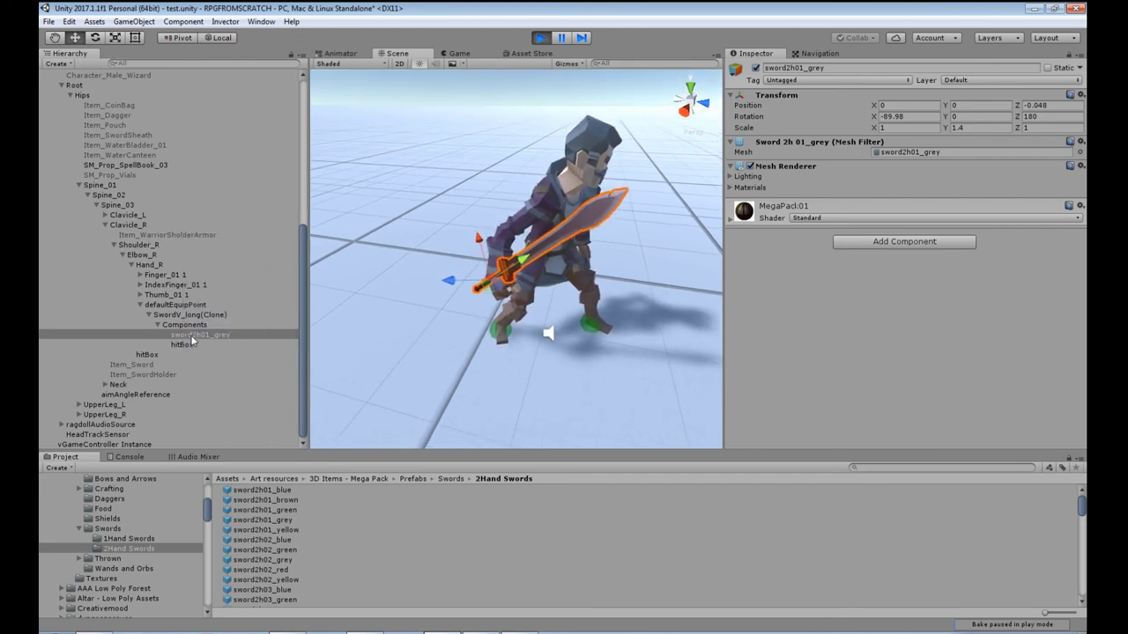
left_click(180, 305)
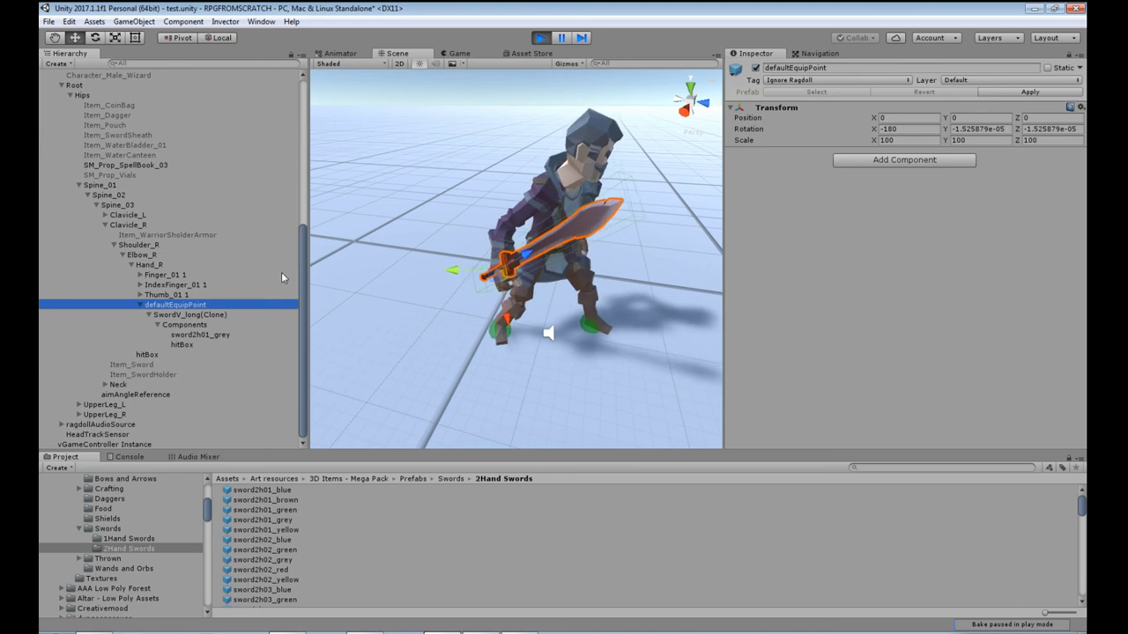
scroll(494, 292, "up", 3)
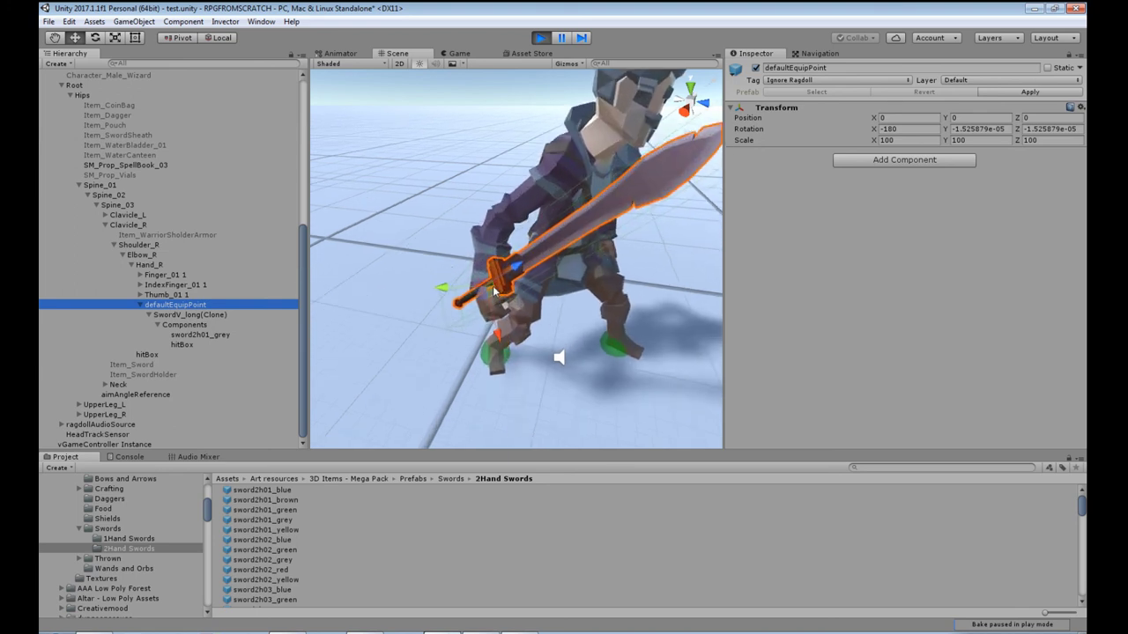
Pause the game and move defaultEquipPoint to about X 8.1, Y 2.9, Z -2.4 so the hilt sits in the hand
left_click(564, 39)
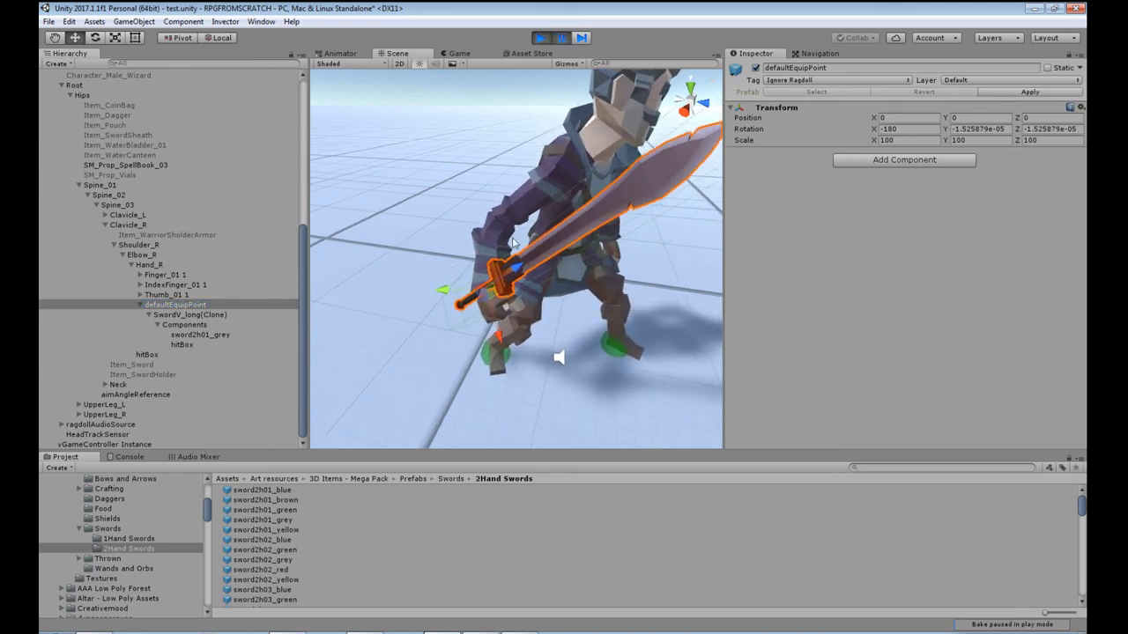
left_click_drag(546, 307, 696, 322, "alt")
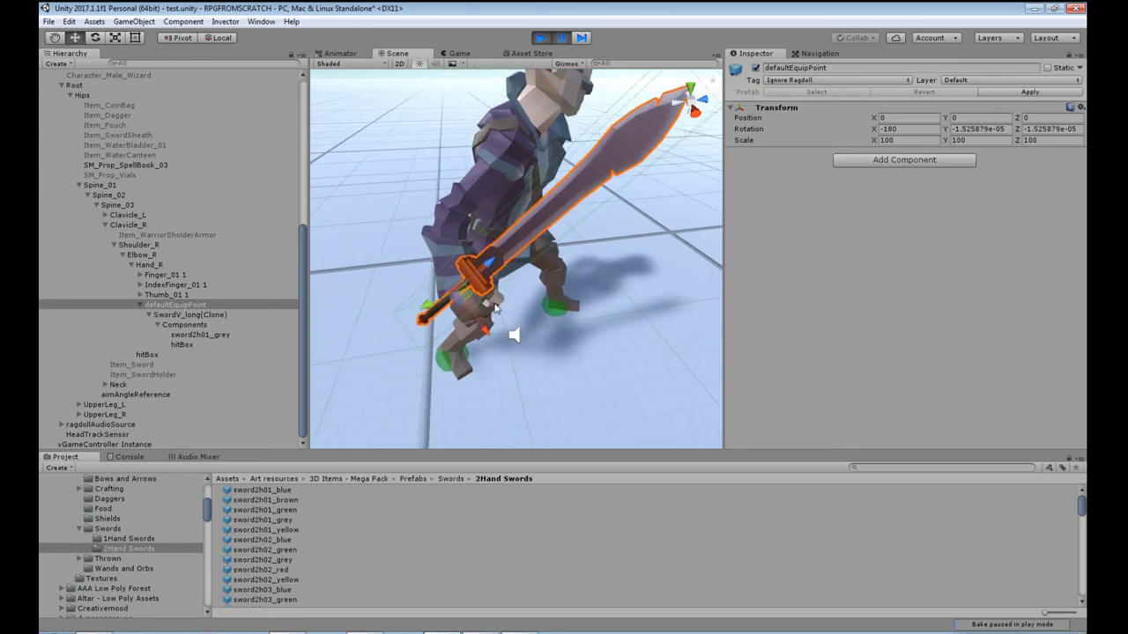
left_click_drag(465, 292, 608, 339)
scroll(607, 393, "up", 5)
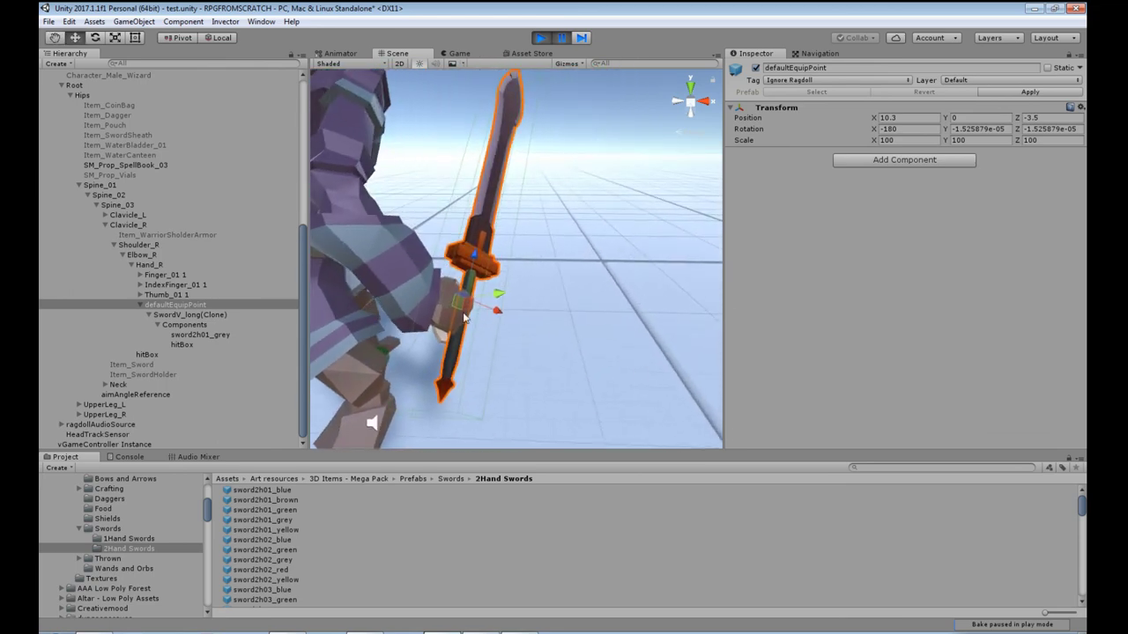
left_click_drag(463, 317, 531, 340)
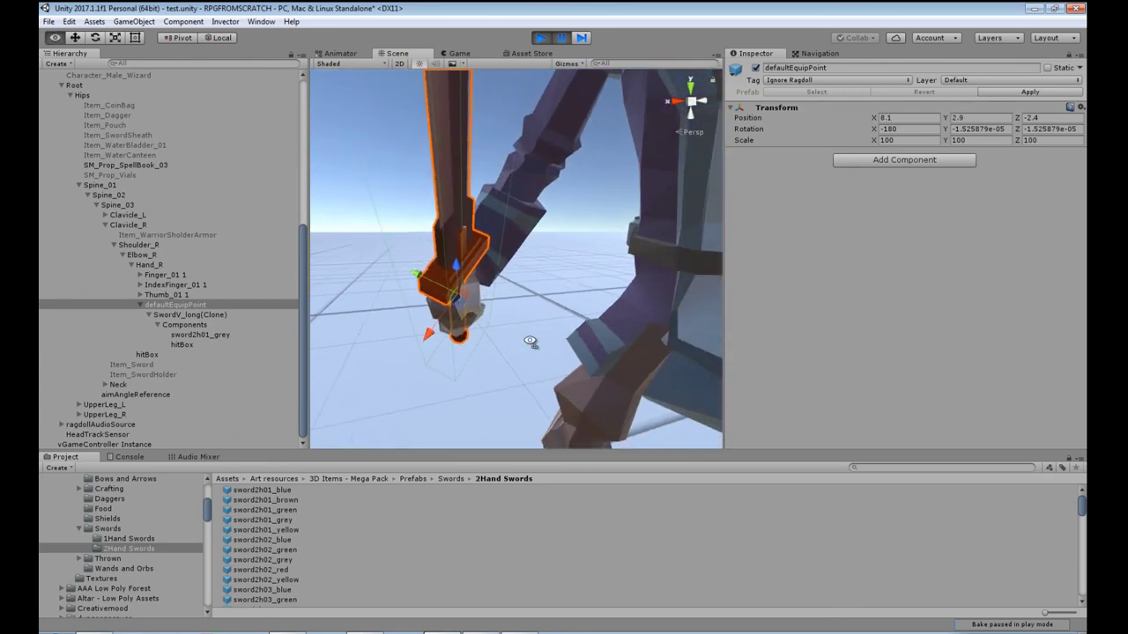
middle_click_drag(531, 340, 493, 357)
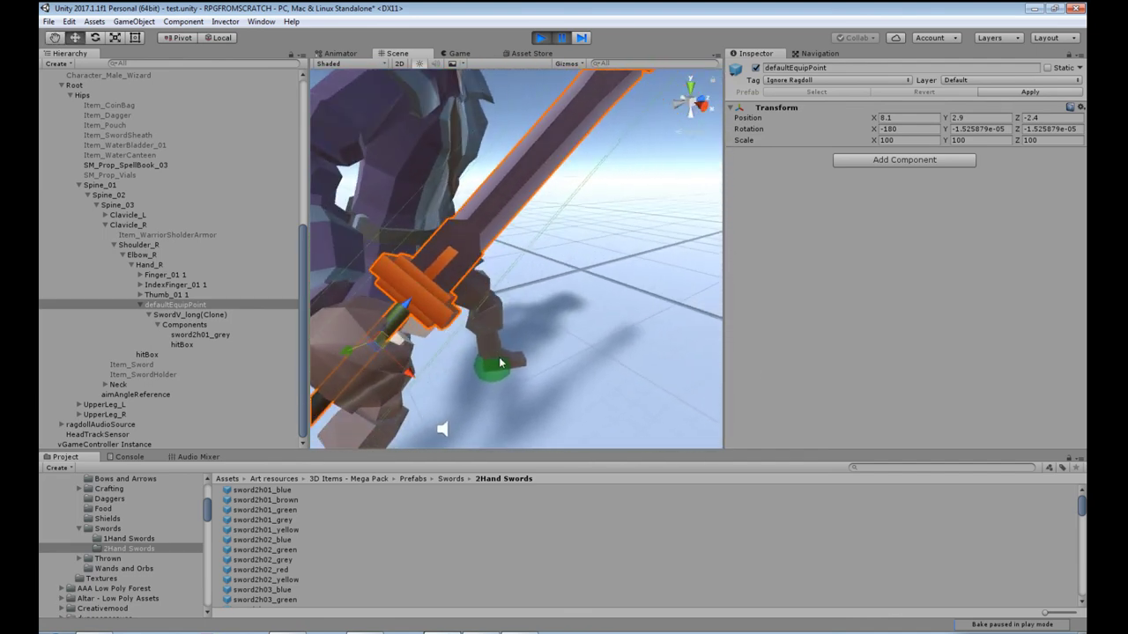
left_click_drag(494, 357, 502, 352, "alt")
Rotate defaultEquipPoint to about -6.65 on Y and shift it to about X 9.4, Z -1.6 to refine the grip
left_click(95, 38)
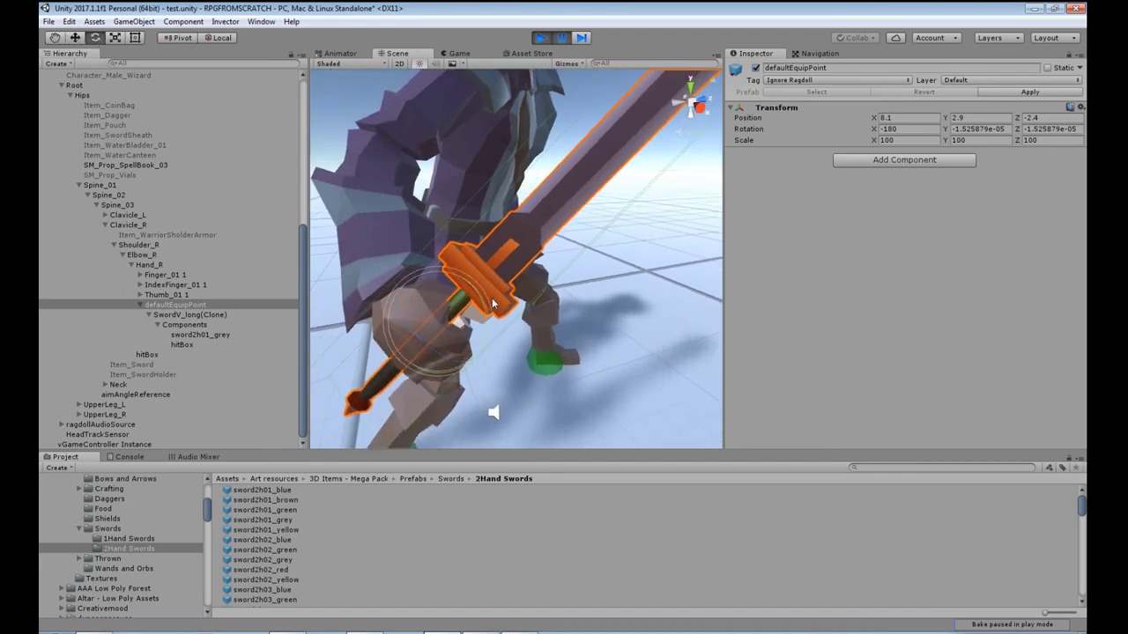
left_click_drag(480, 307, 448, 337)
left_click(74, 38)
key("f")
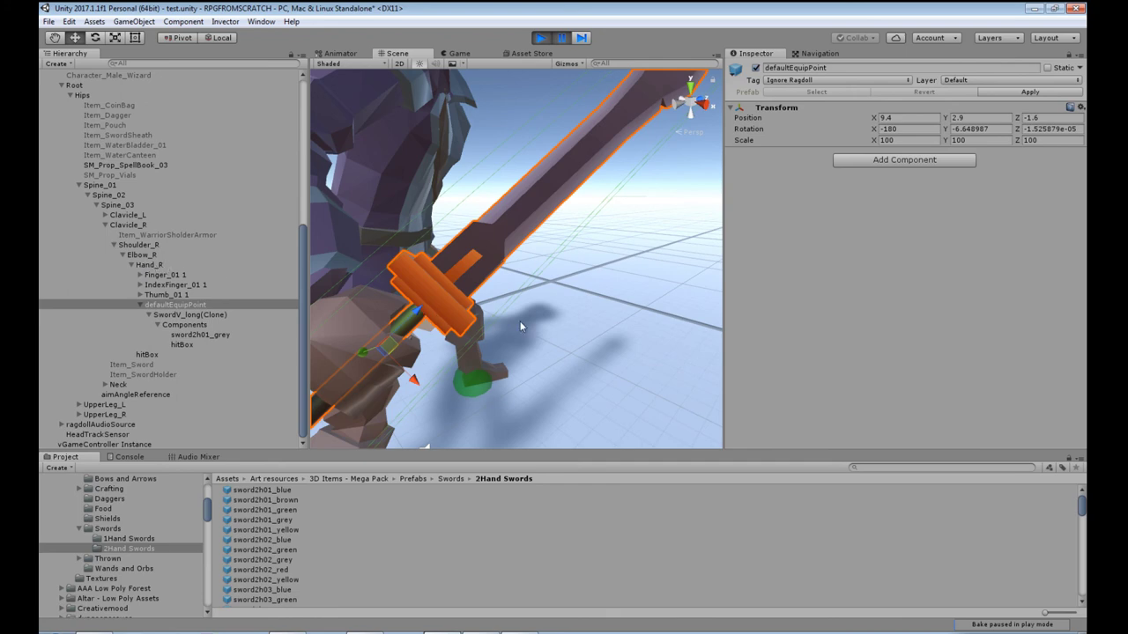
left_click_drag(520, 321, 606, 325, "alt")
scroll(605, 338, "up", 5)
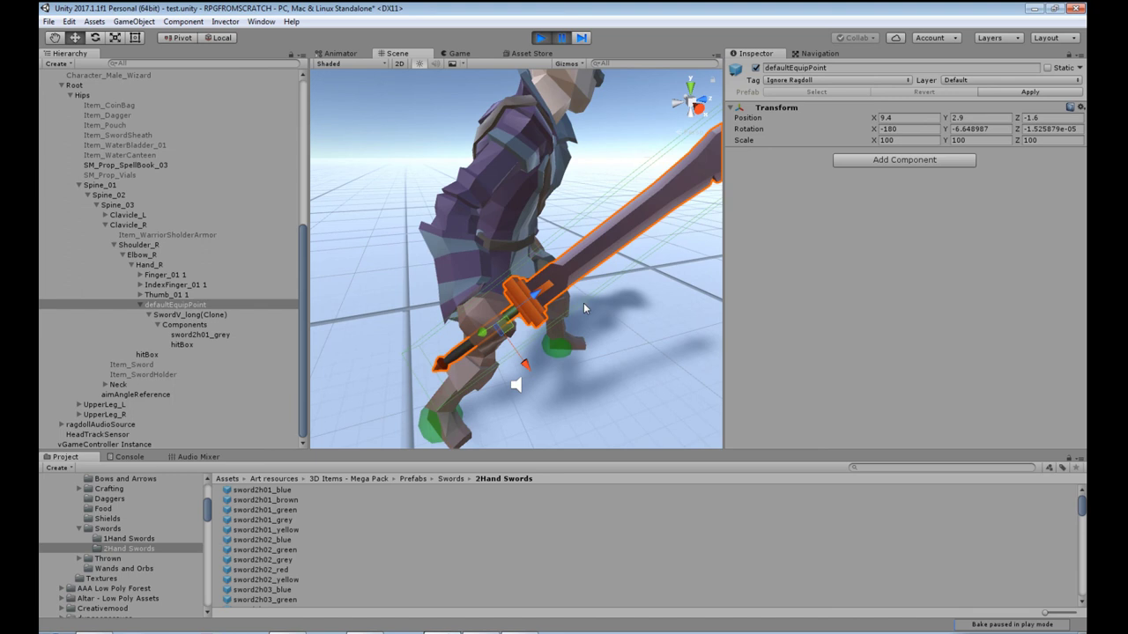
left_click_drag(583, 302, 606, 311, "alt")
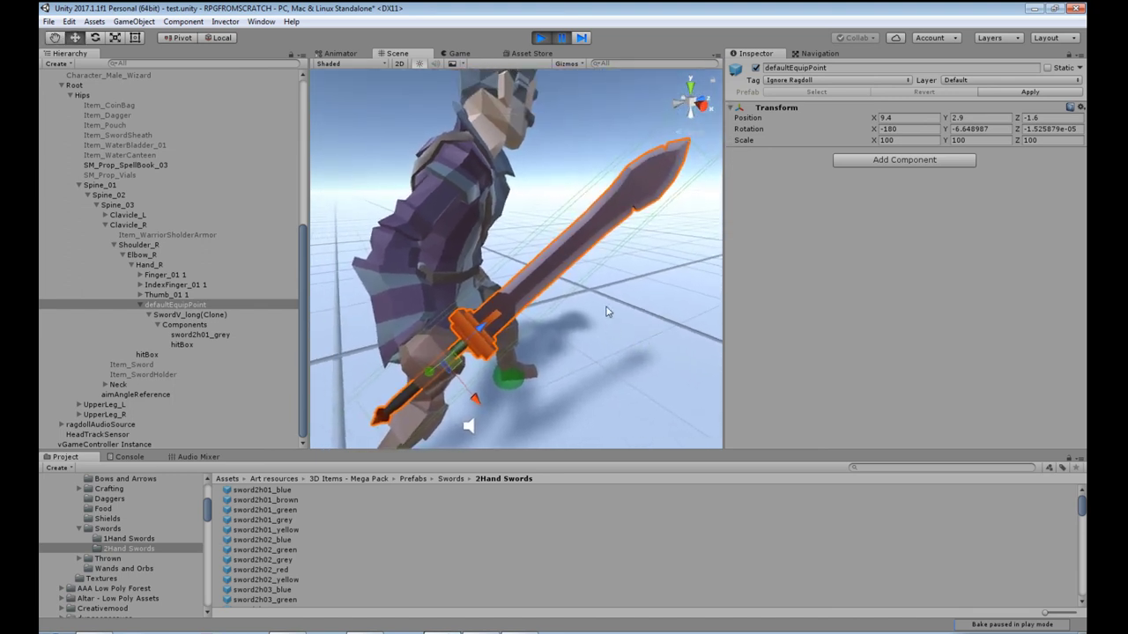
Copy the Transform component of defaultEquipPoint and exit play mode
left_click(1081, 108)
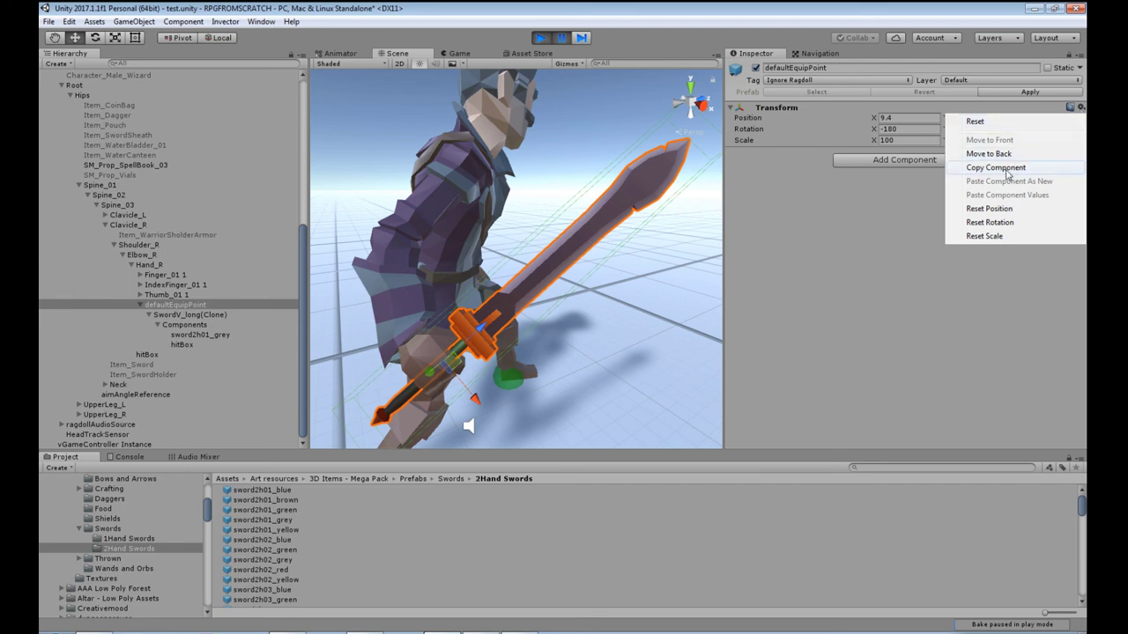
left_click(976, 169)
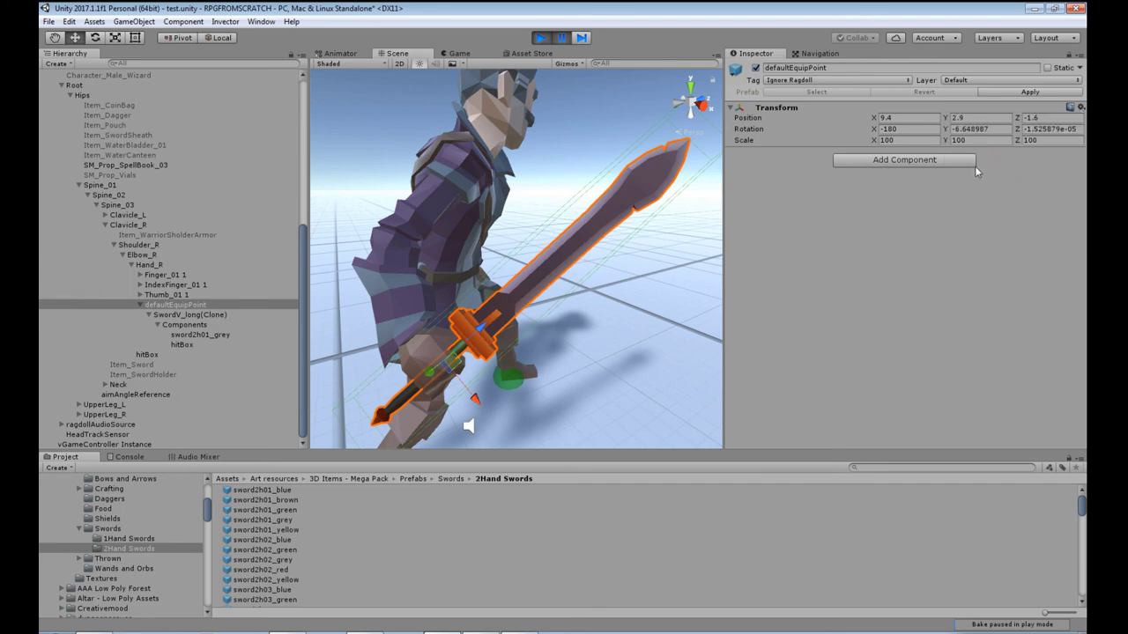
left_click(543, 38)
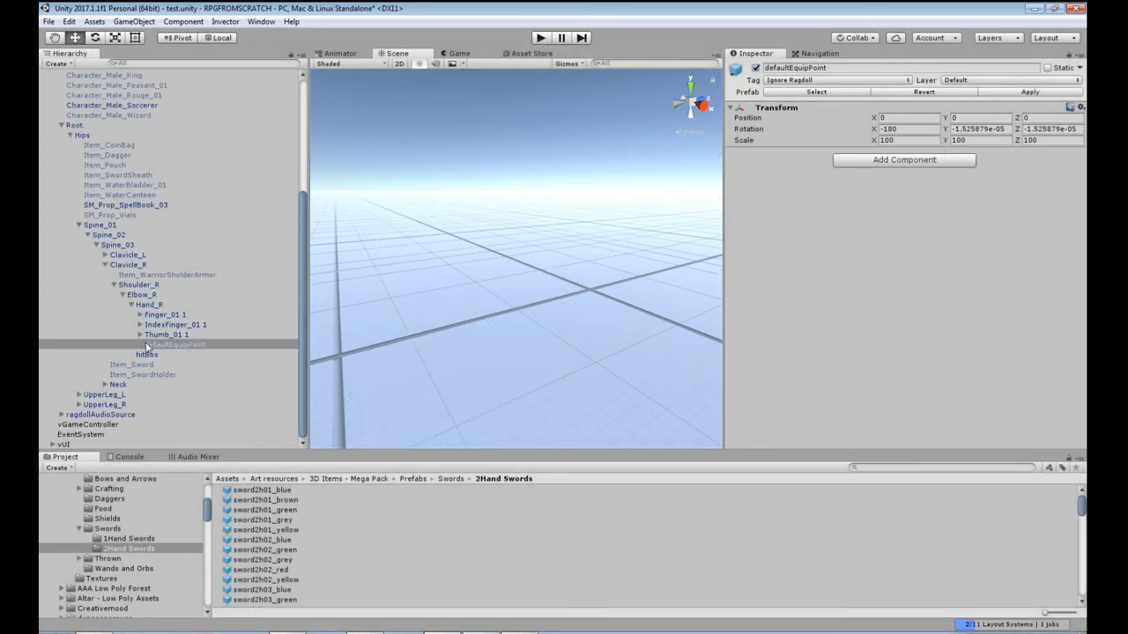
Open the equip points in the Item Manager of XamonPrefab1 and go to the RightArm point
scroll(99, 132, "up", 5)
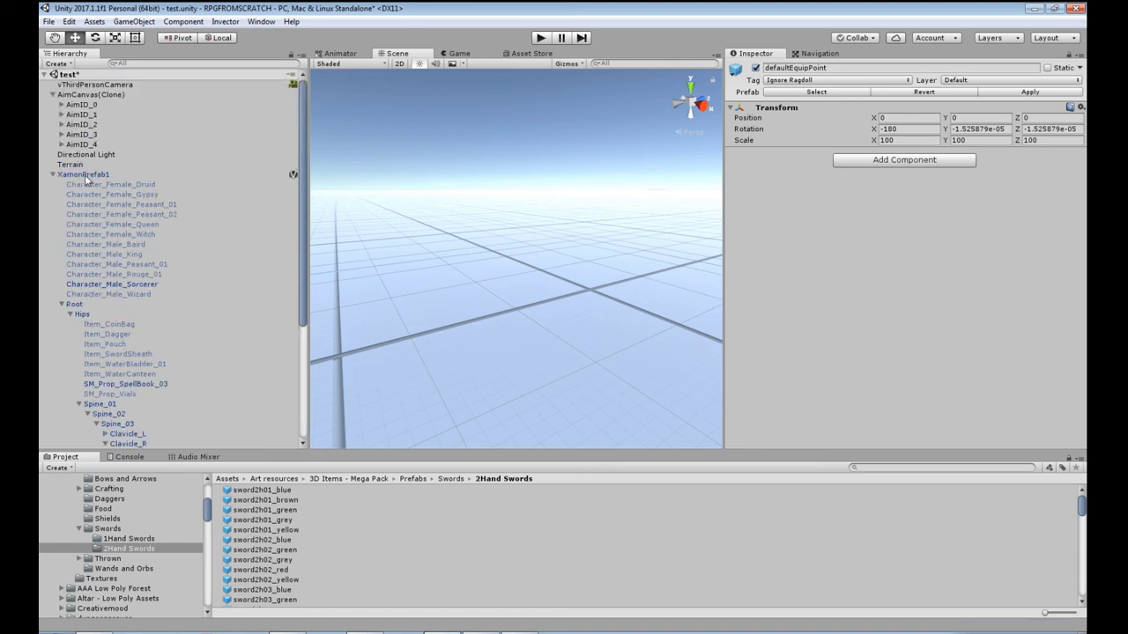
left_click(87, 176)
scroll(823, 367, "down", 10)
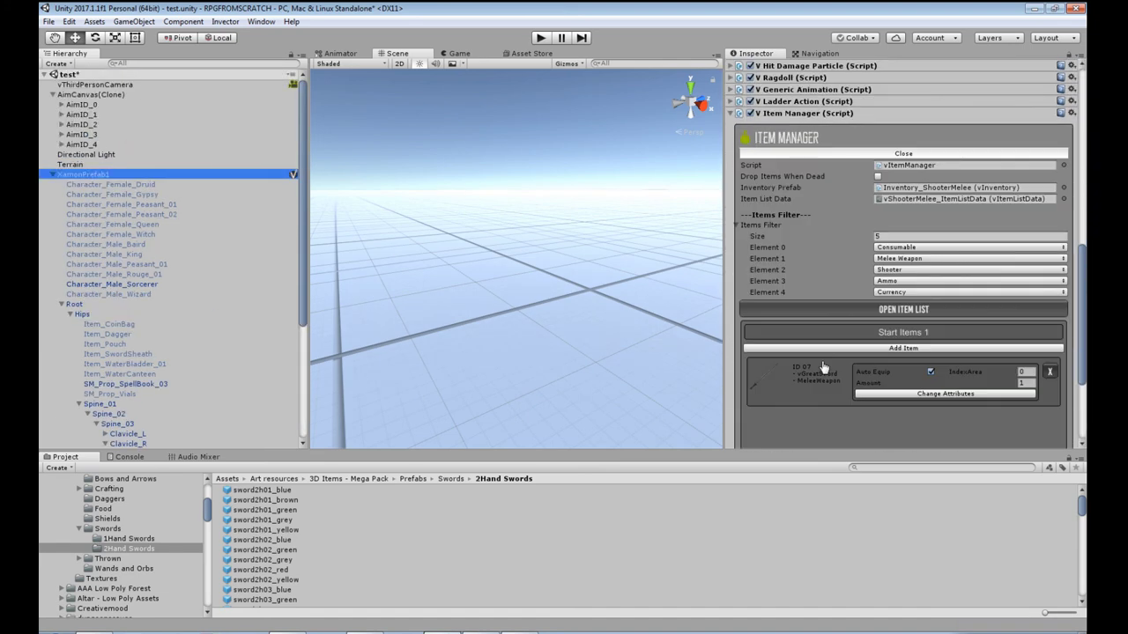
left_click_drag(1083, 289, 1083, 333)
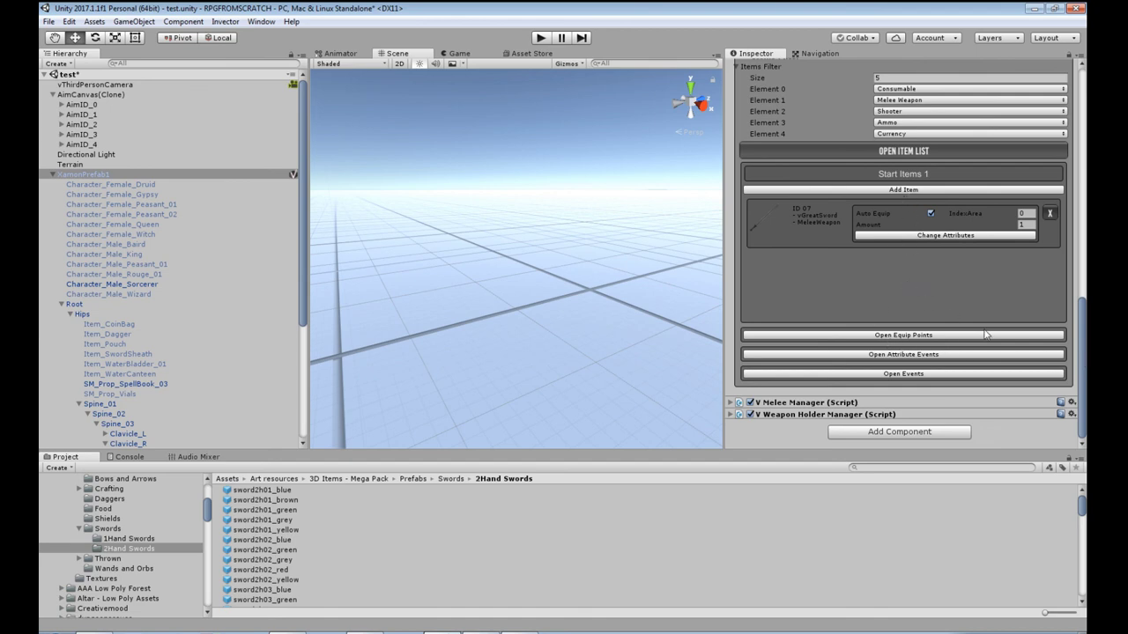
left_click(916, 335)
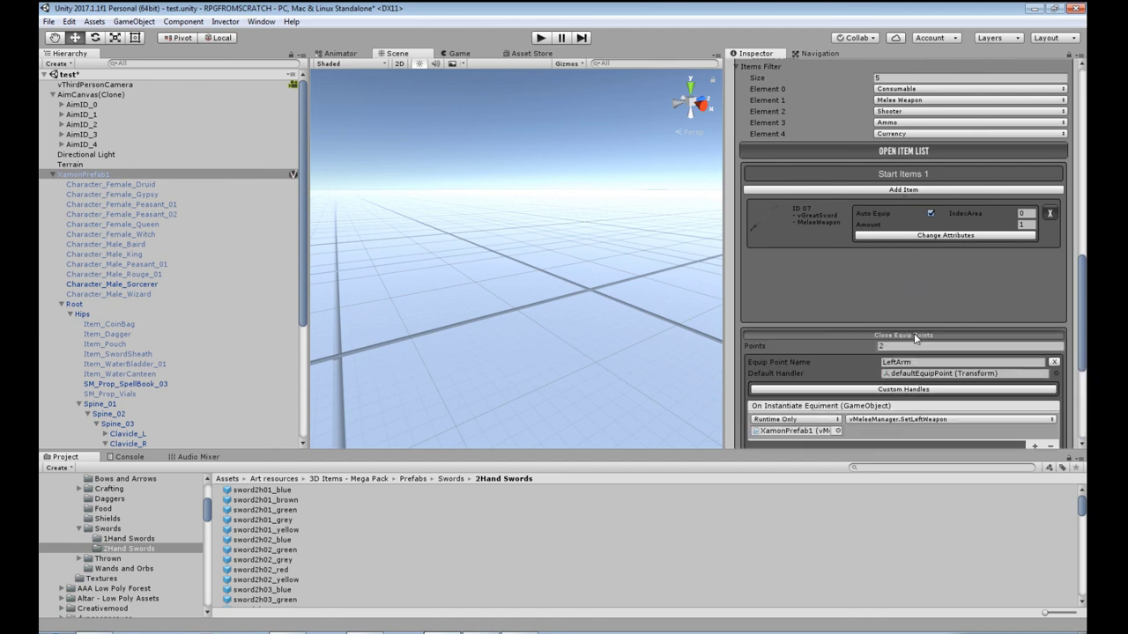
scroll(915, 338, "down", 4)
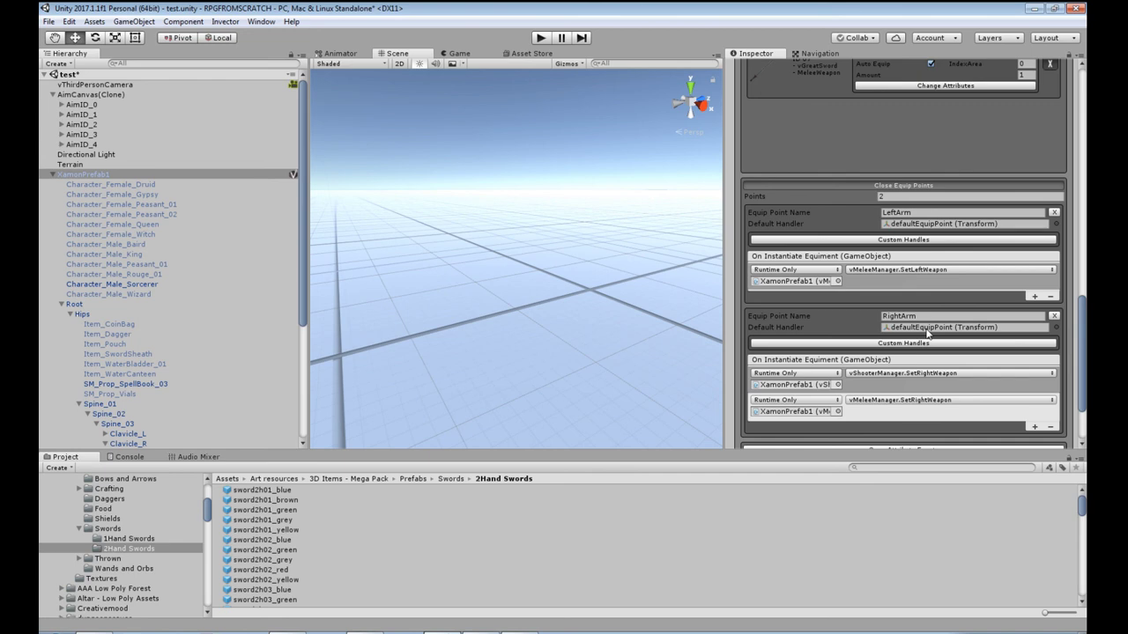
Create a custom handler named GreatSwordEquip for the RightArm equip point with Hand_R as parent bone
left_click(896, 344)
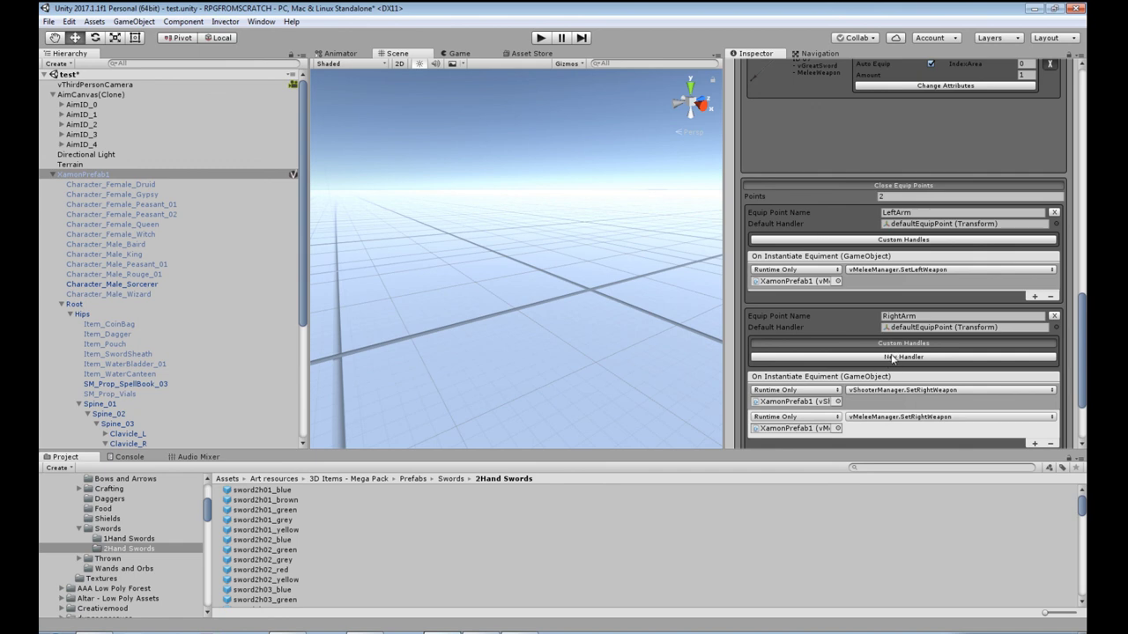
left_click(897, 357)
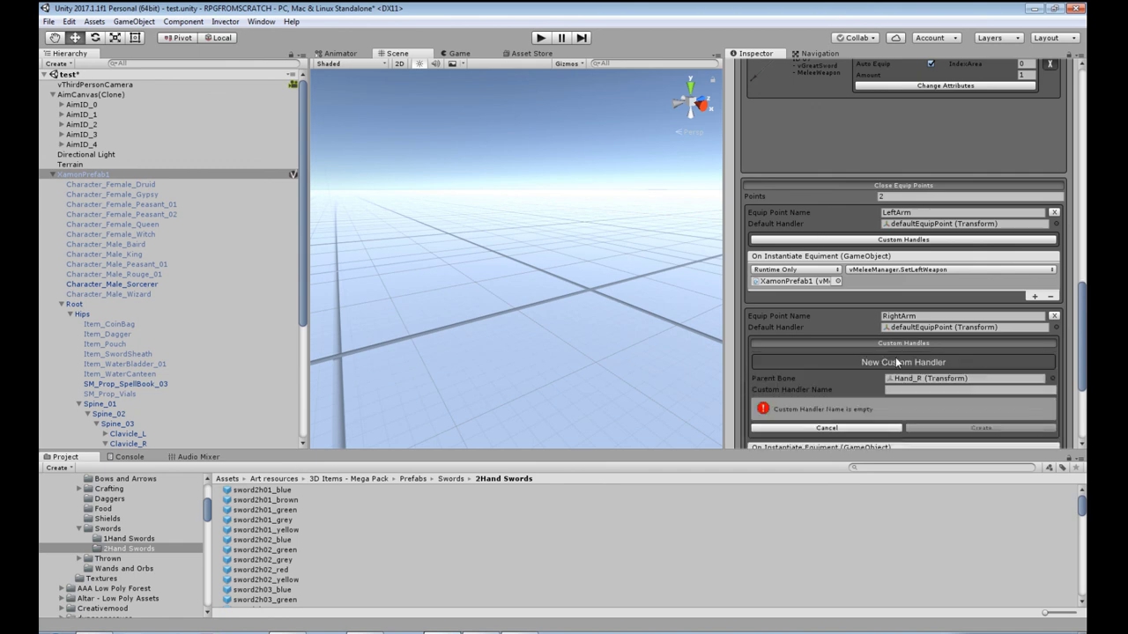
scroll(820, 387, "down", 2)
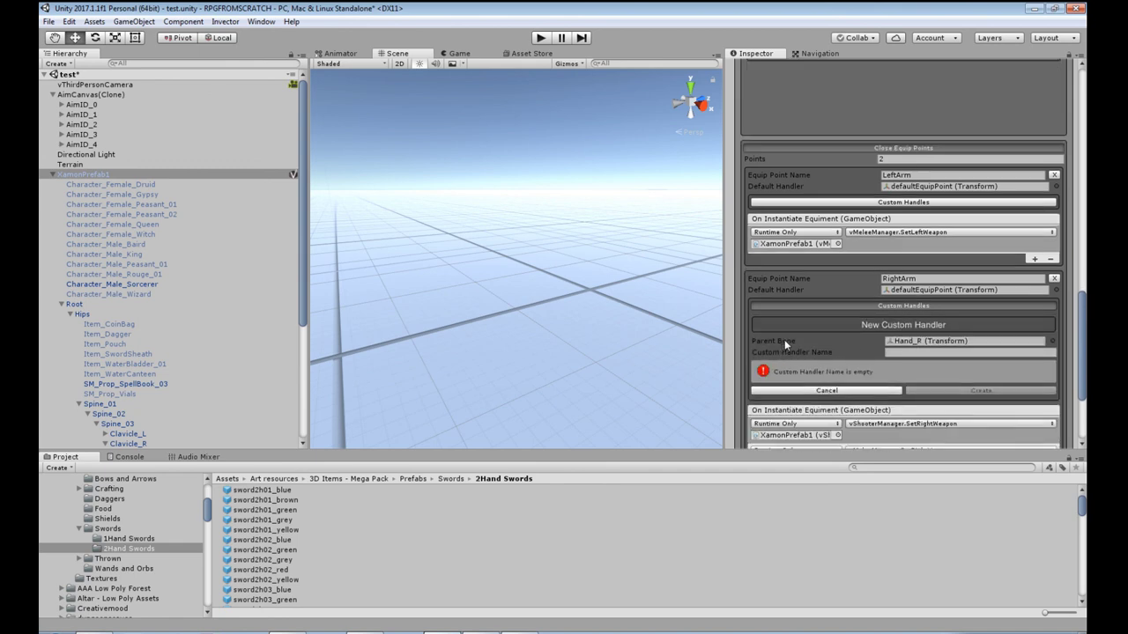
left_click(907, 352)
type("GreatSwordEquip")
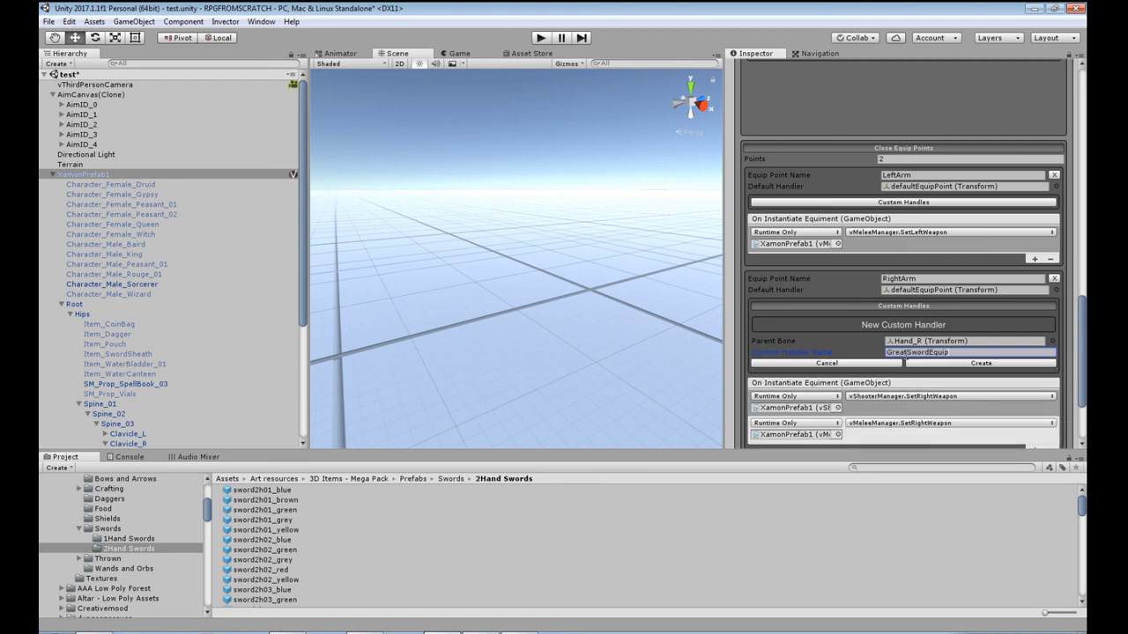
key("ctrl+a")
left_click(952, 363)
Paste the copied Transform values onto GreatSwordEquip under Hand_R, giving position 9.4, 2.9, -1.6 and Y rotation -6.648987
scroll(229, 348, "down", 6)
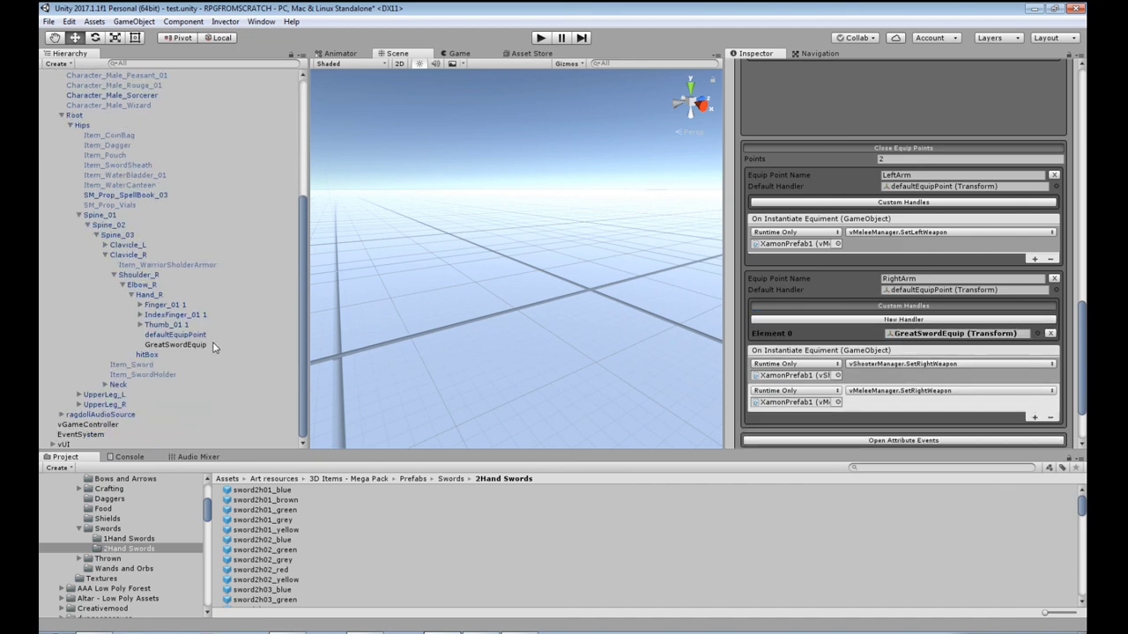
left_click(188, 344)
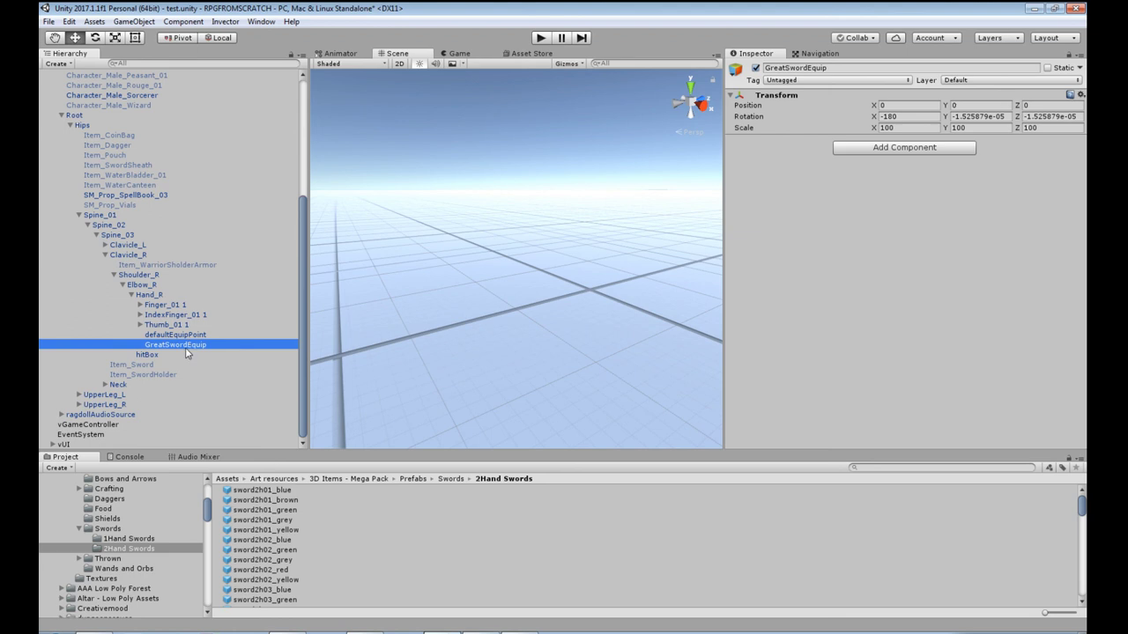
left_click(186, 338)
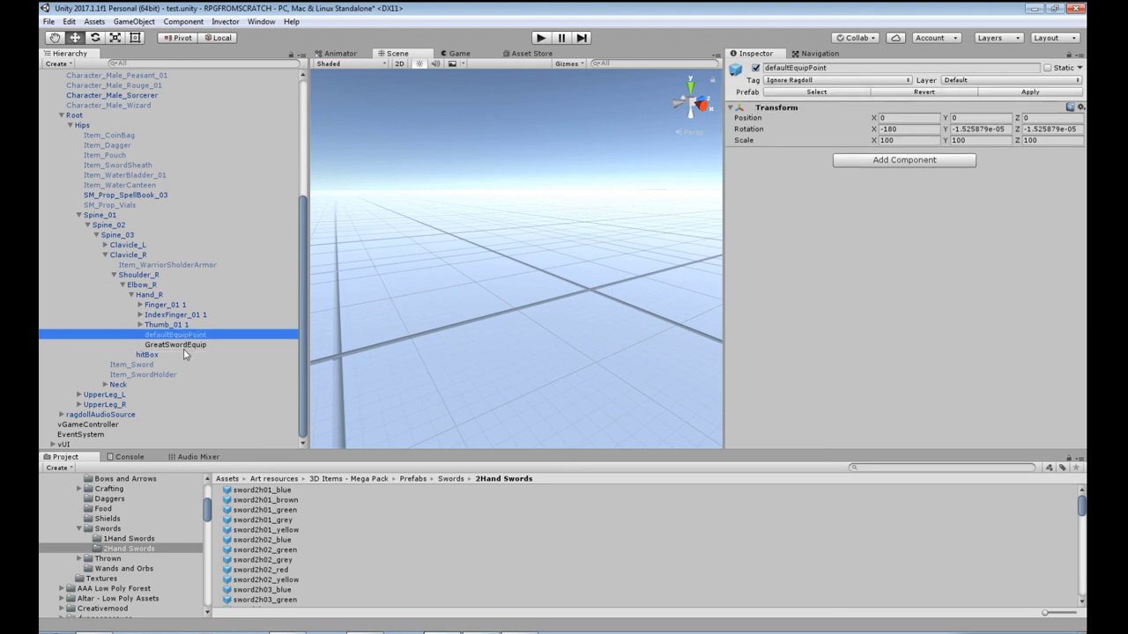
left_click(184, 347)
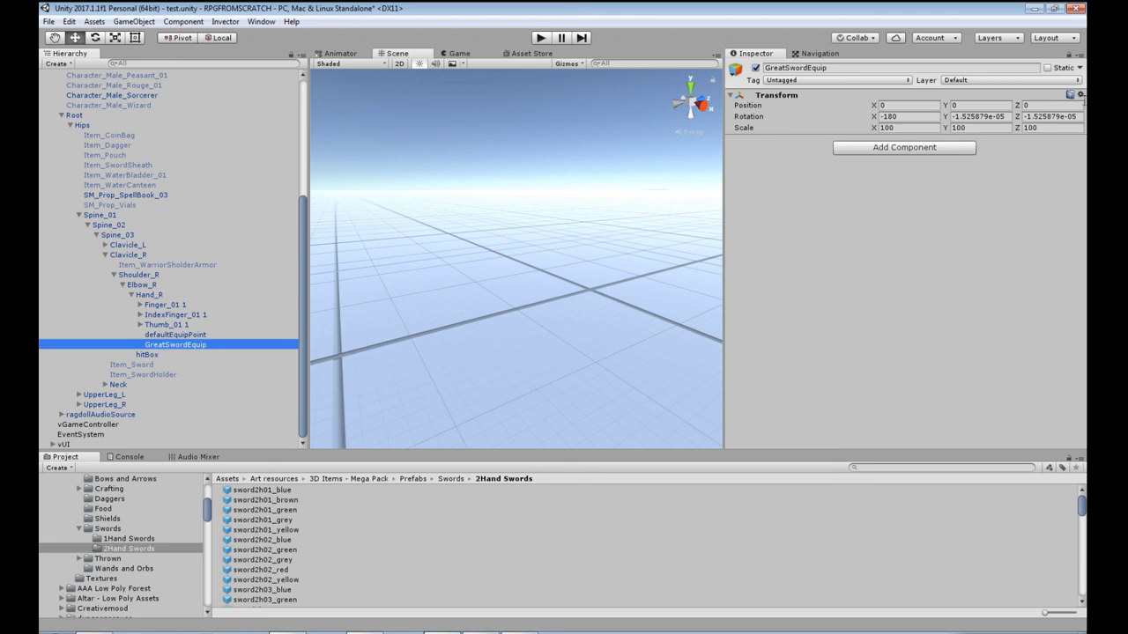
left_click(1080, 94)
left_click(1038, 181)
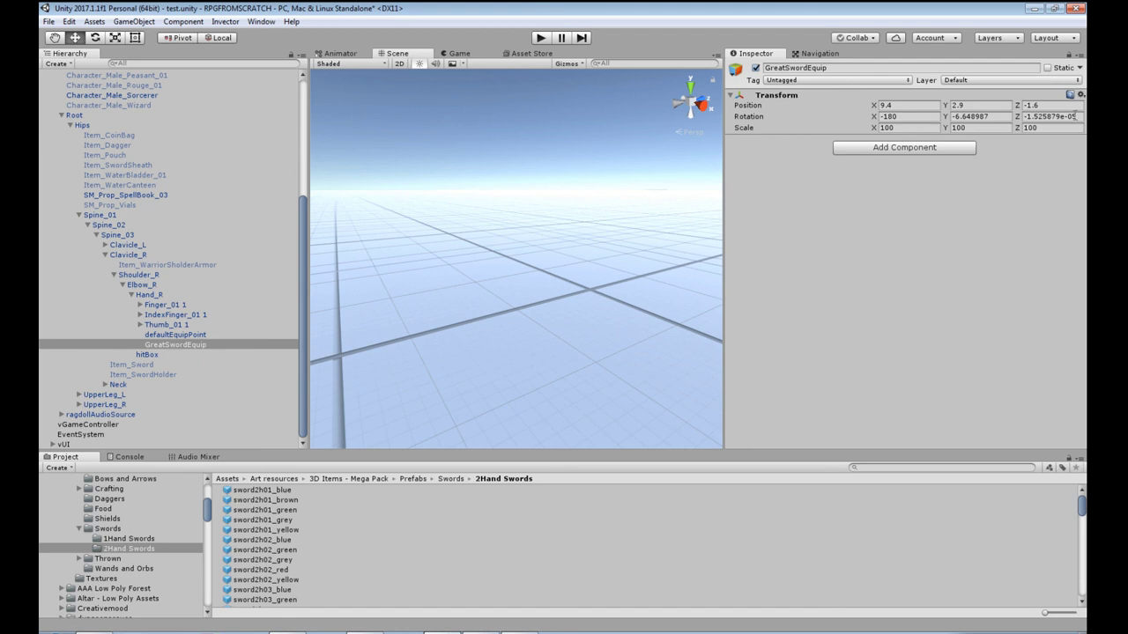
left_click(1080, 94)
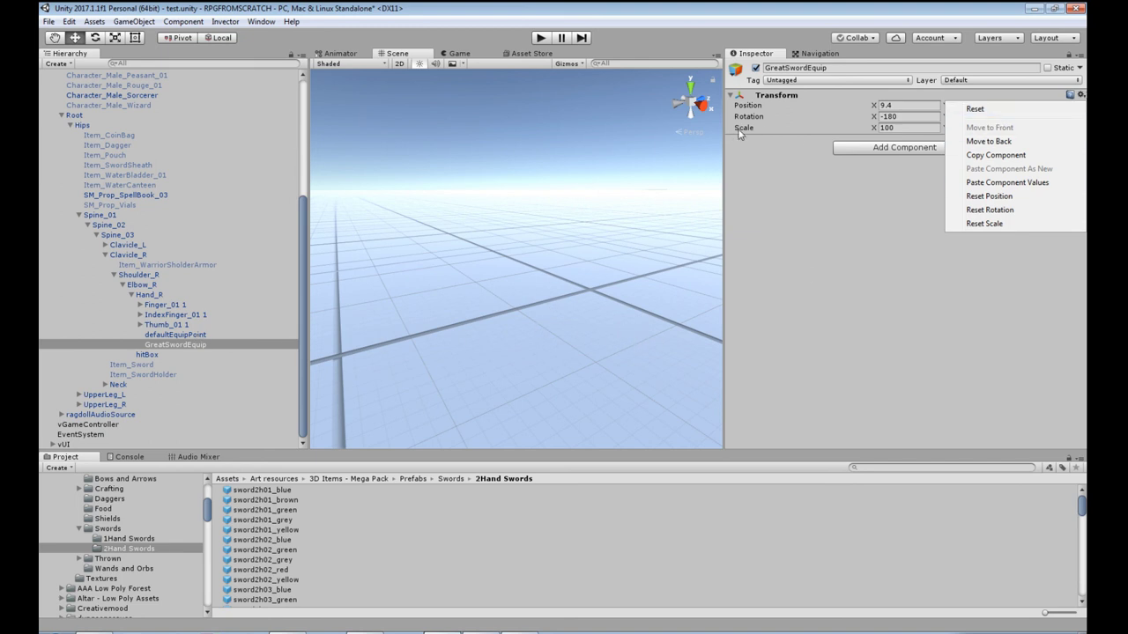
left_click(849, 270)
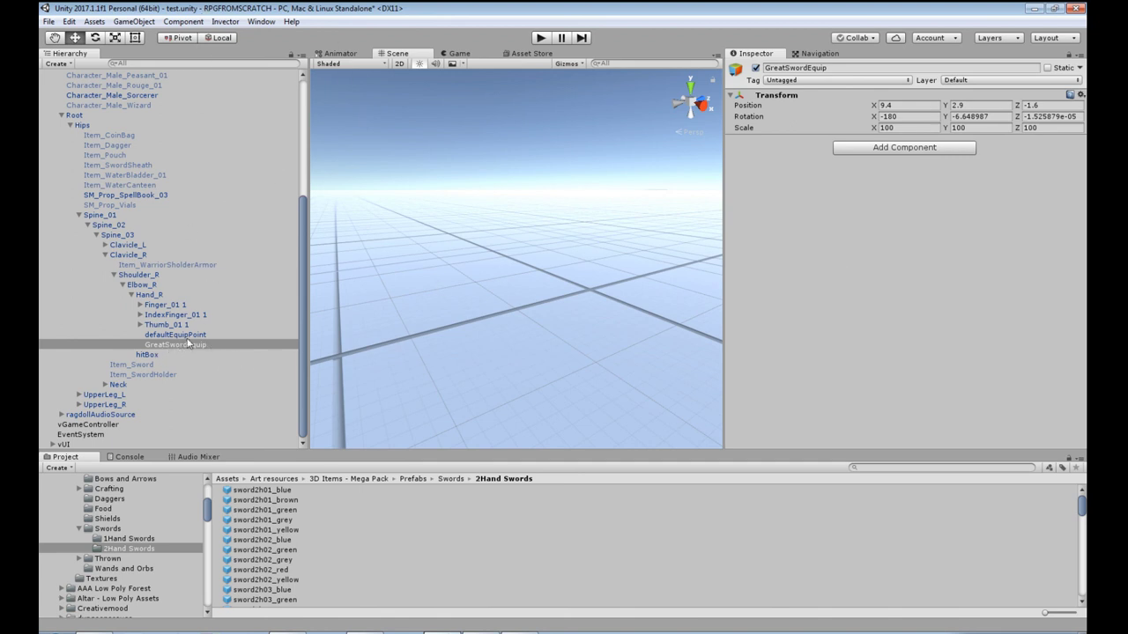
Open the vGreatSword entry in the item list from the Item Manager of XamonPrefab1
scroll(167, 327, "up", 5)
left_click(88, 174)
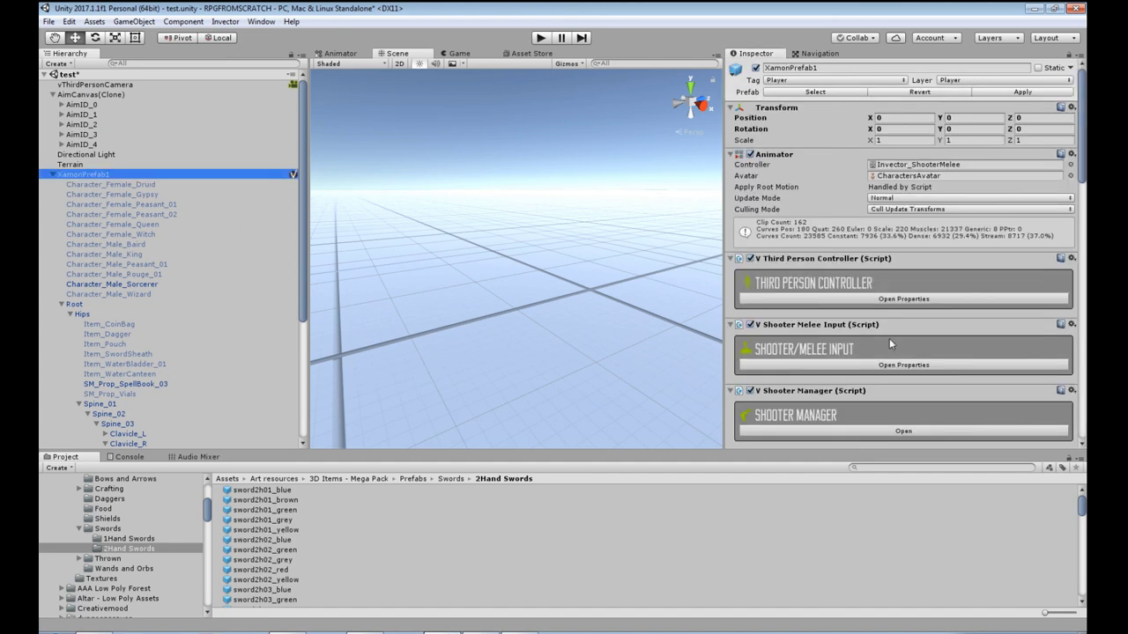
scroll(894, 333, "down", 5)
scroll(899, 330, "down", 5)
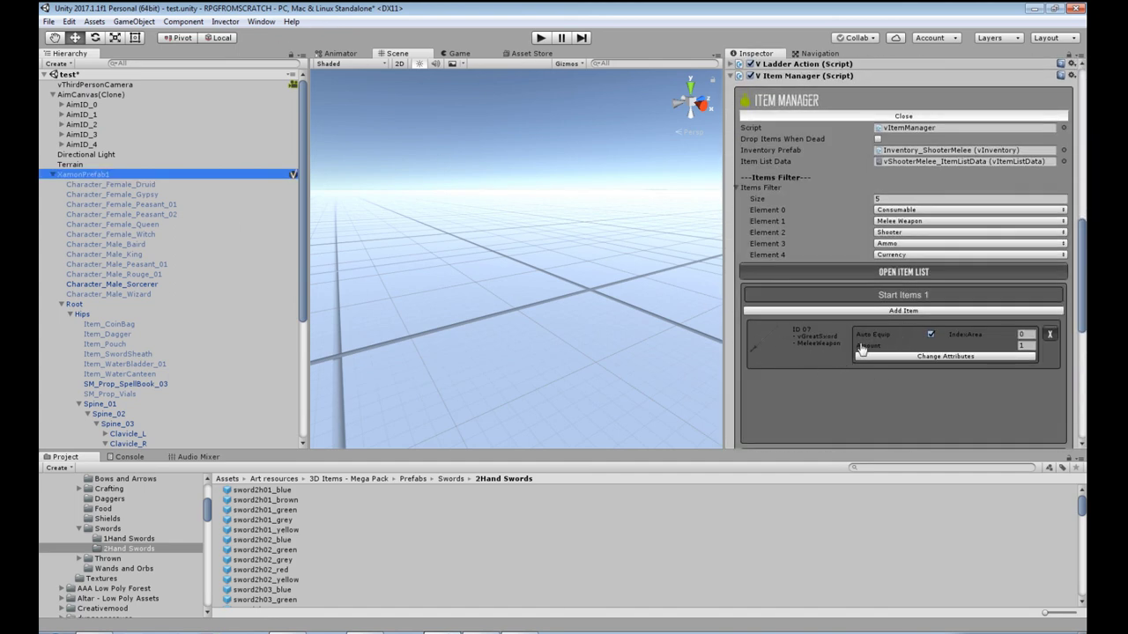
left_click(780, 340)
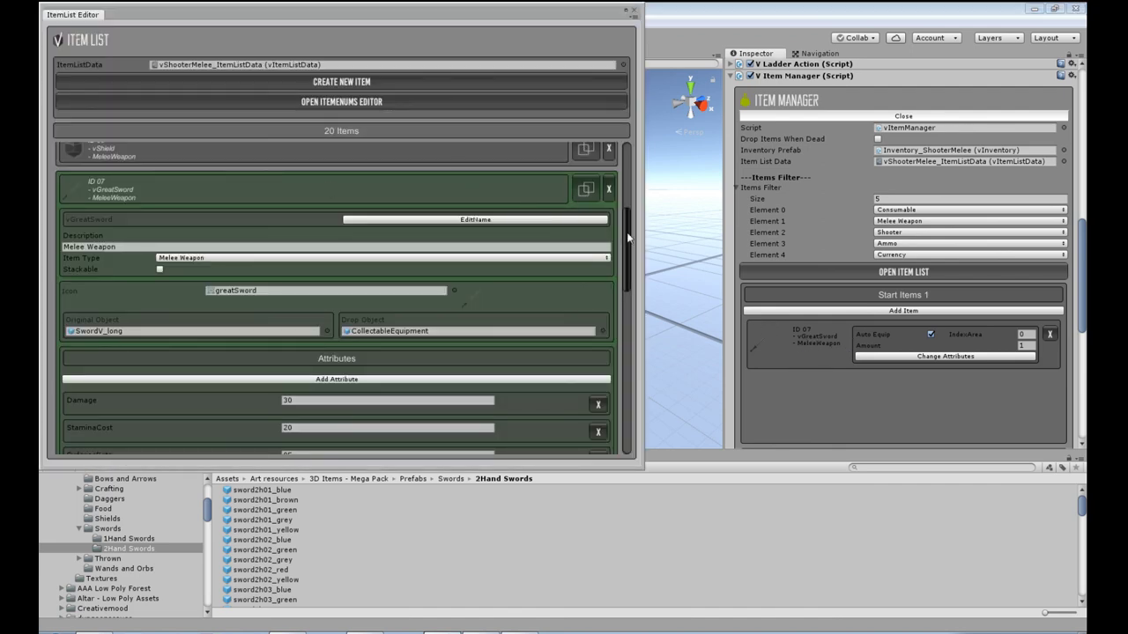
mouse_move(628, 238)
left_mouse_down()
mouse_move(621, 279)
mouse_move(620, 227)
left_mouse_up()
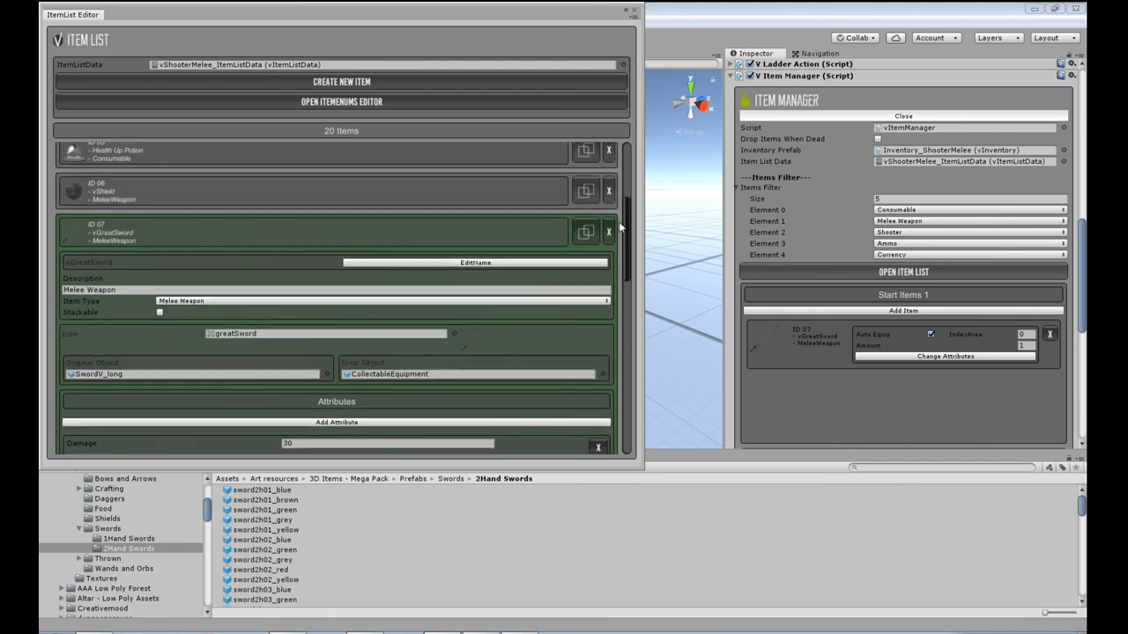
left_click(322, 235)
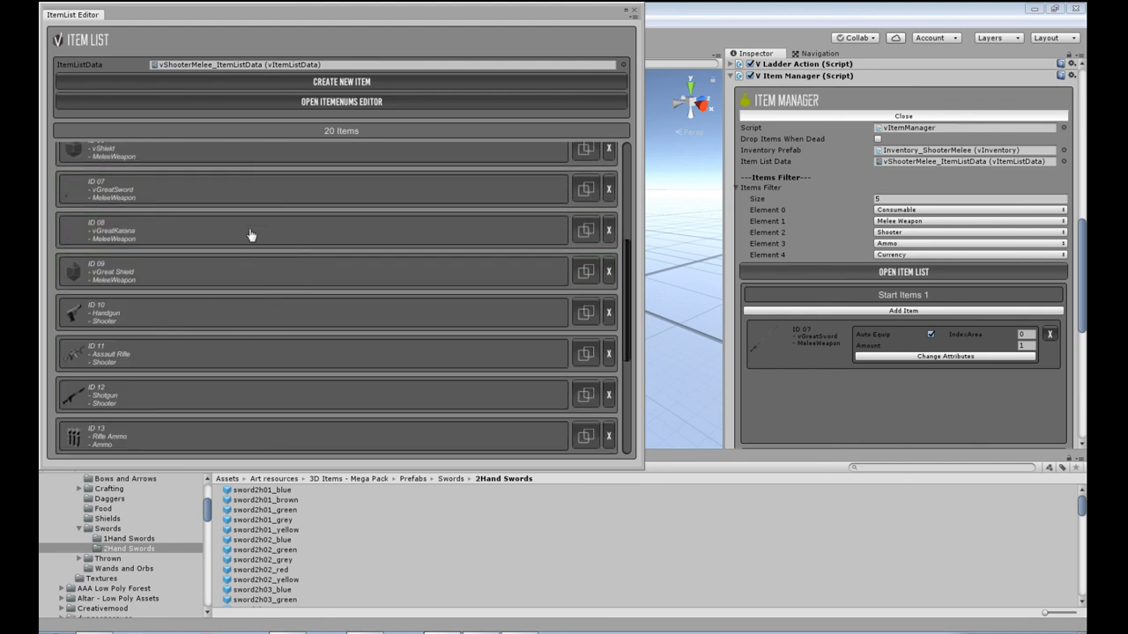
left_click(212, 196)
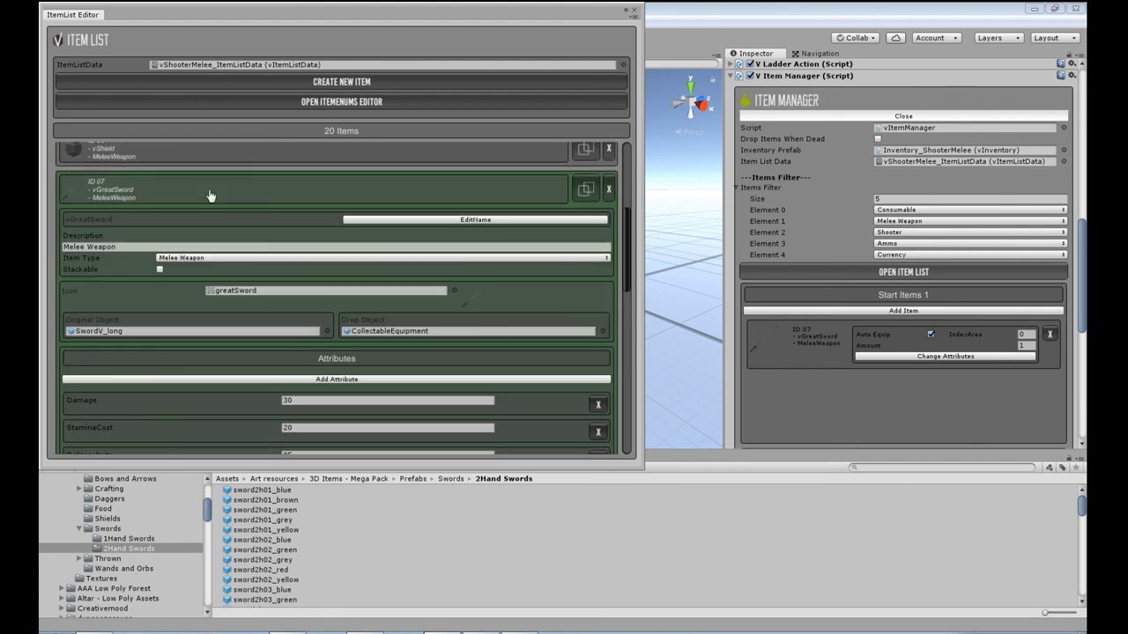
Set the Custom Equip Point of the vGreatSword item to GreatSwordEquip
scroll(247, 240, "down", 3)
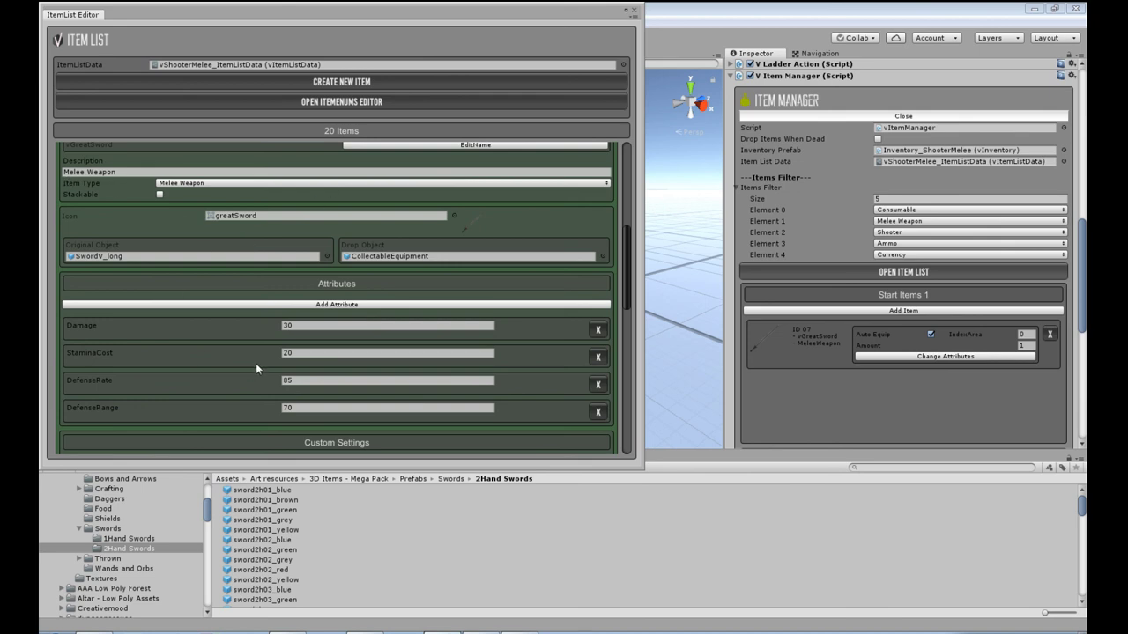
scroll(219, 368, "down", 6)
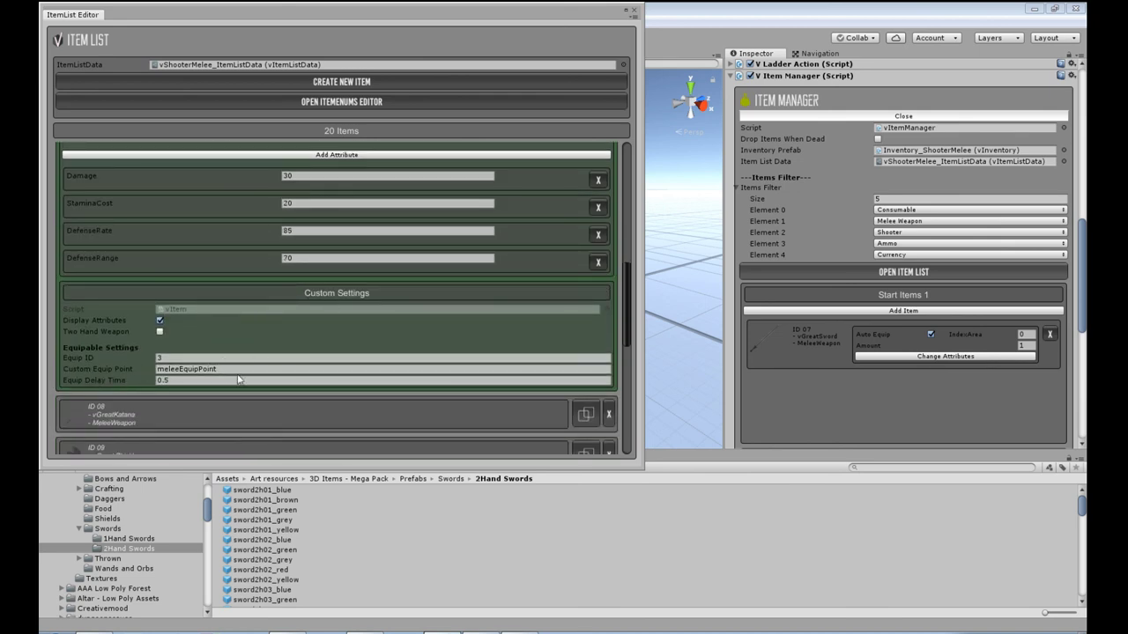
left_click(286, 370)
type("GreatSwordEquip")
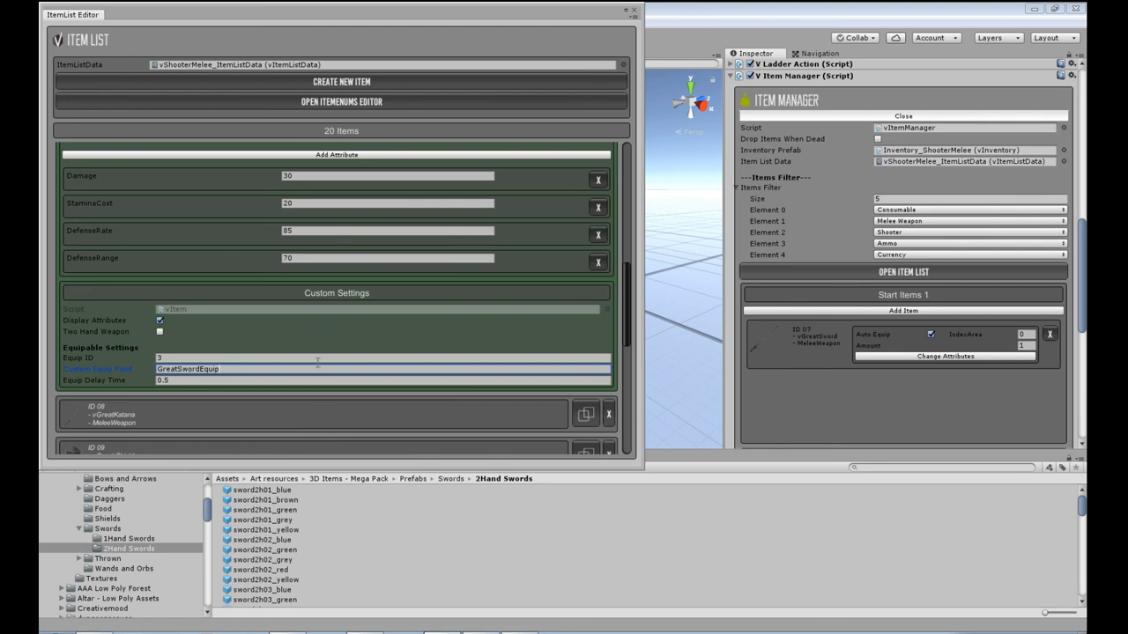
scroll(390, 352, "up", 10)
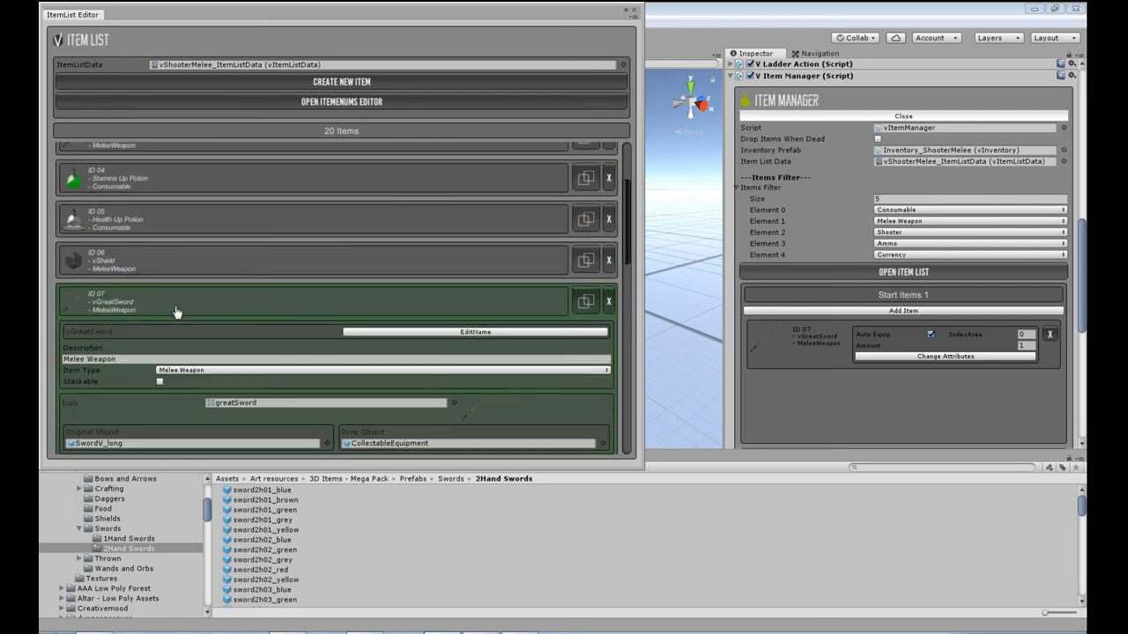
scroll(122, 309, "down", 10)
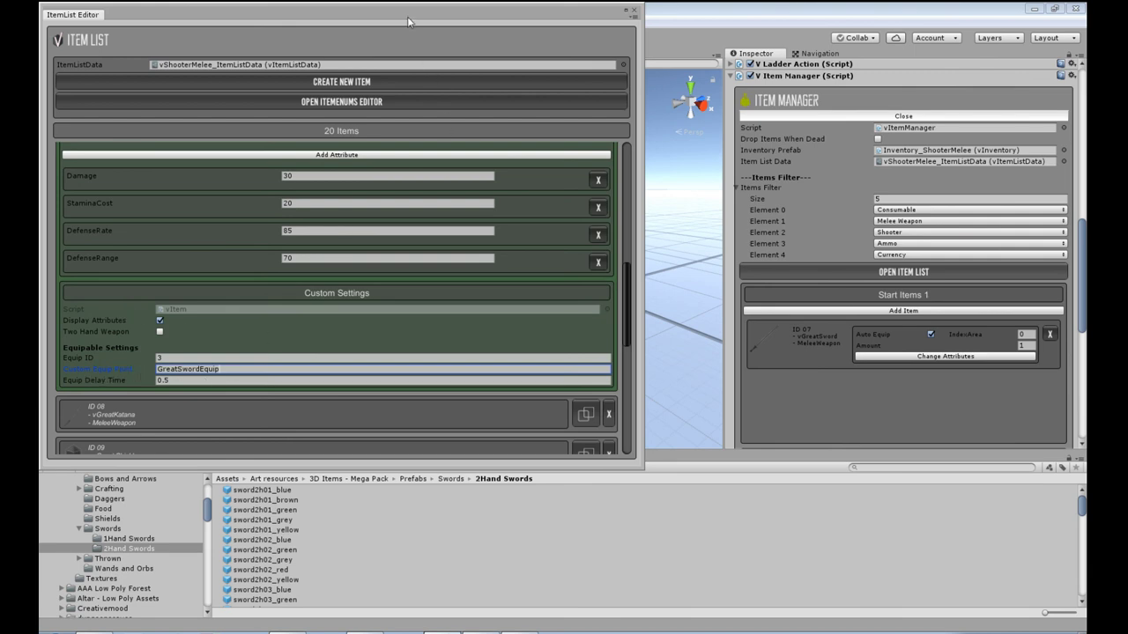
Compare the item's custom equip point name with the handler under Hand_R in the hierarchy, and close the item list
left_click_drag(407, 16, 756, 60)
left_click(305, 307)
scroll(290, 392, "down", 5)
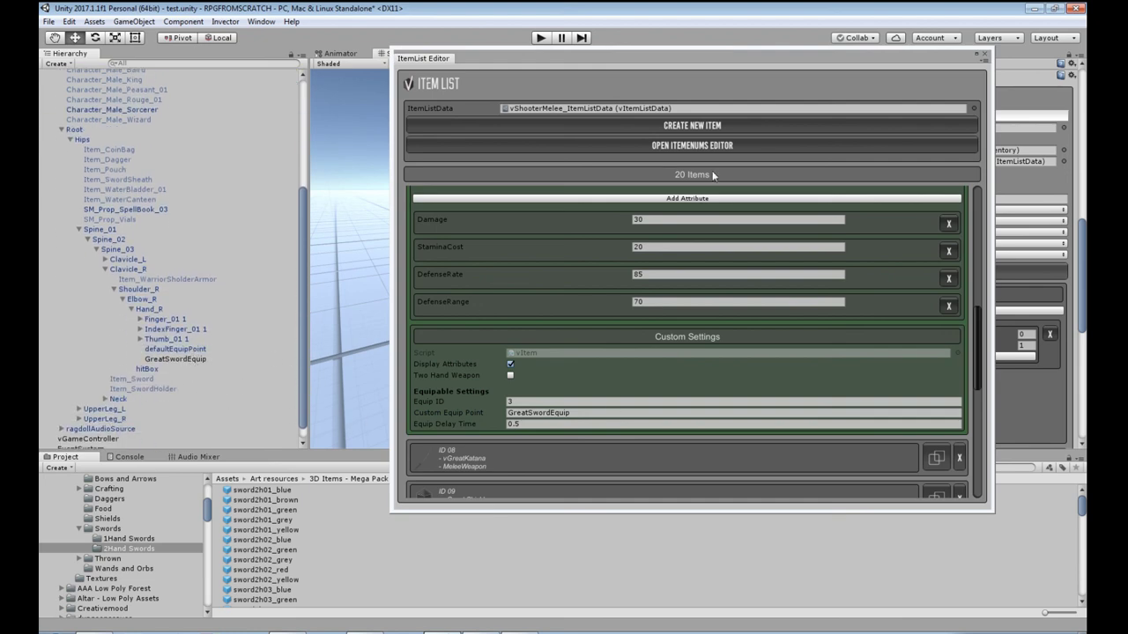
scroll(747, 211, "up", 5)
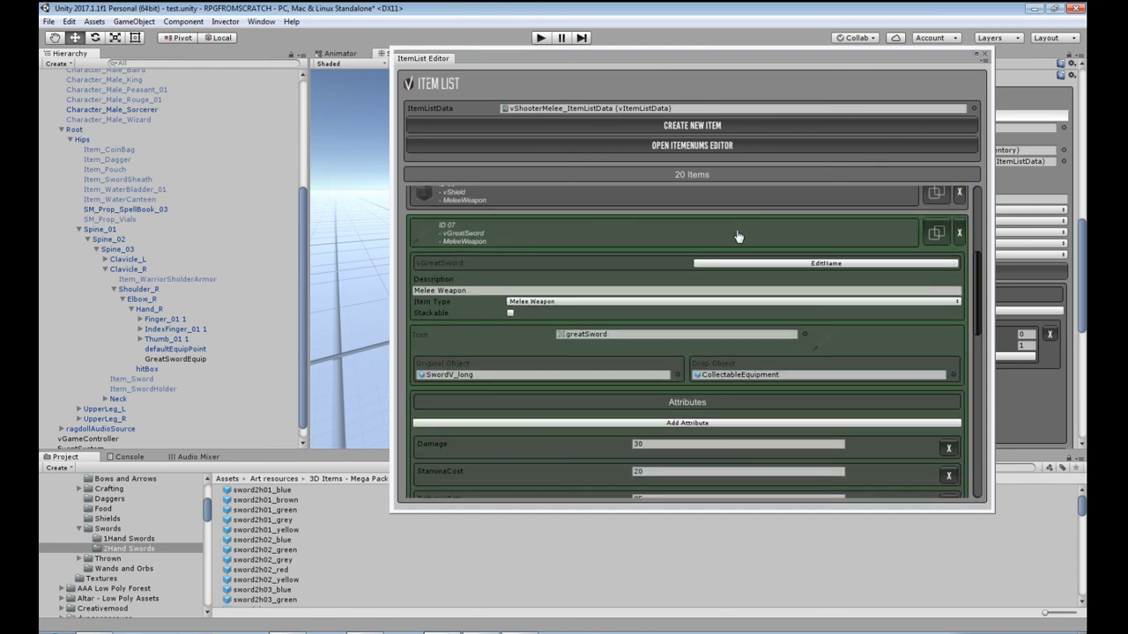
left_click(710, 280)
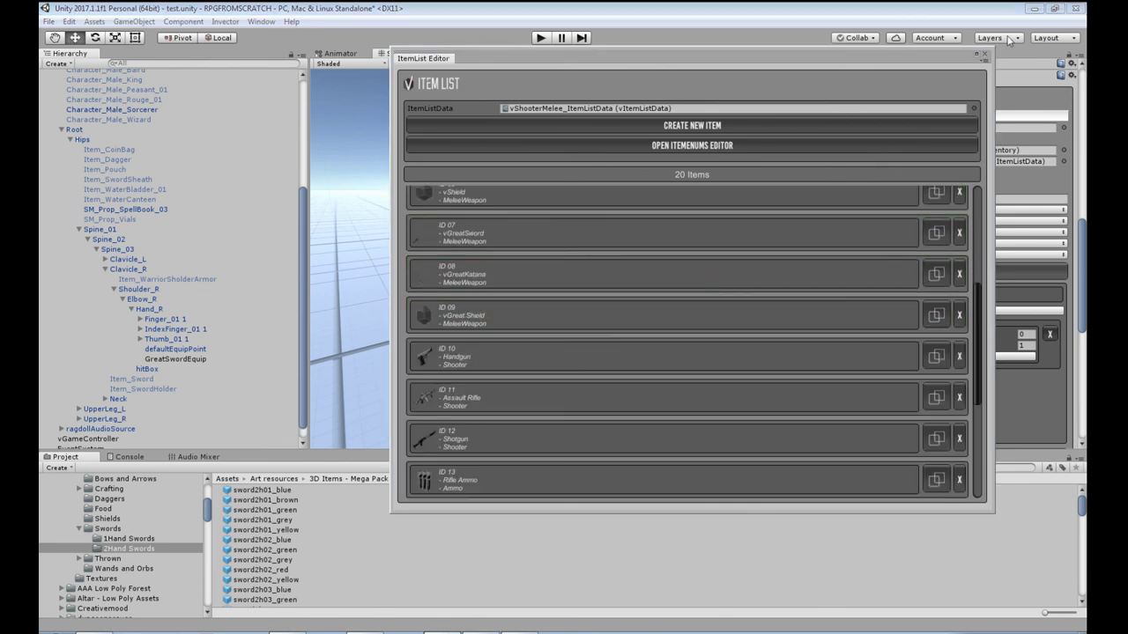
left_click(984, 55)
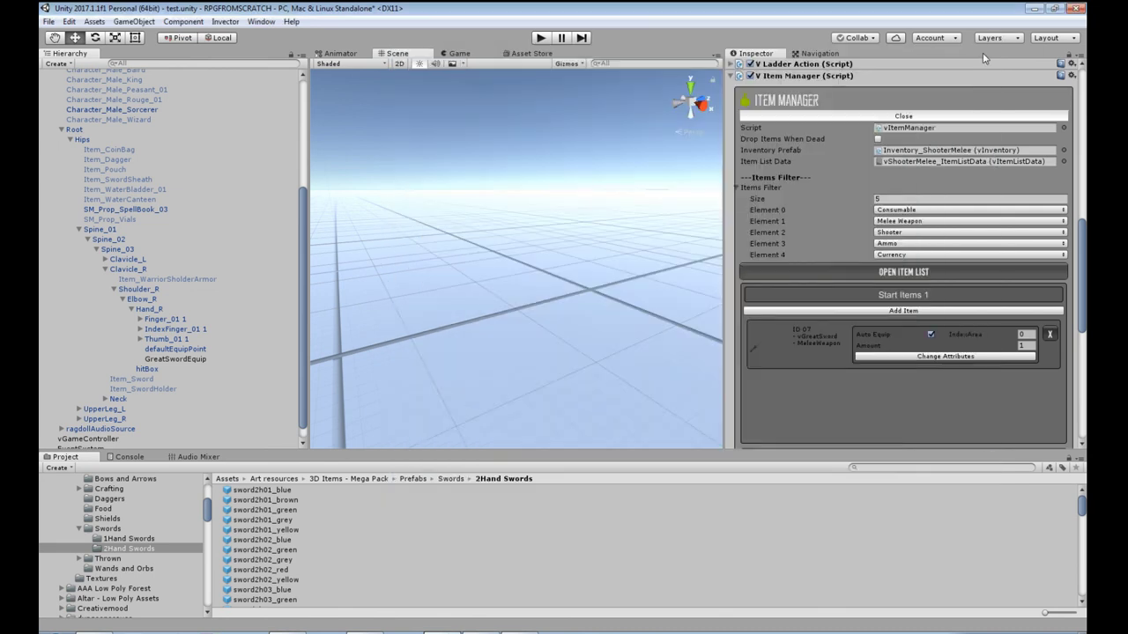
Run the scene, stop it and restart play mode with the Game view maximized on play
left_click(541, 38)
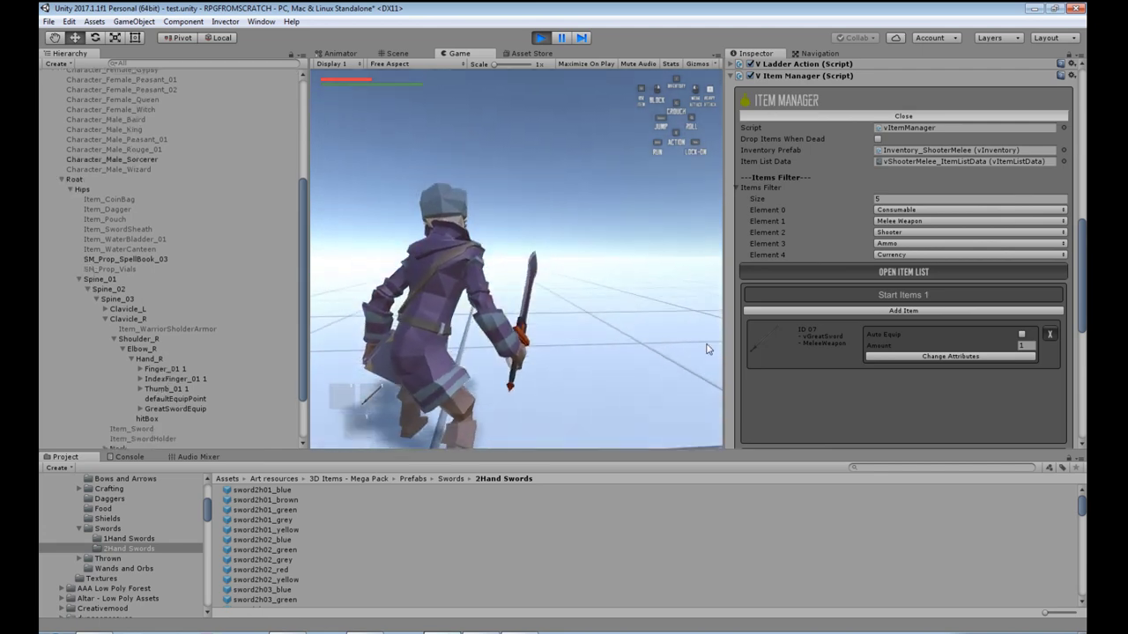
left_click(537, 38)
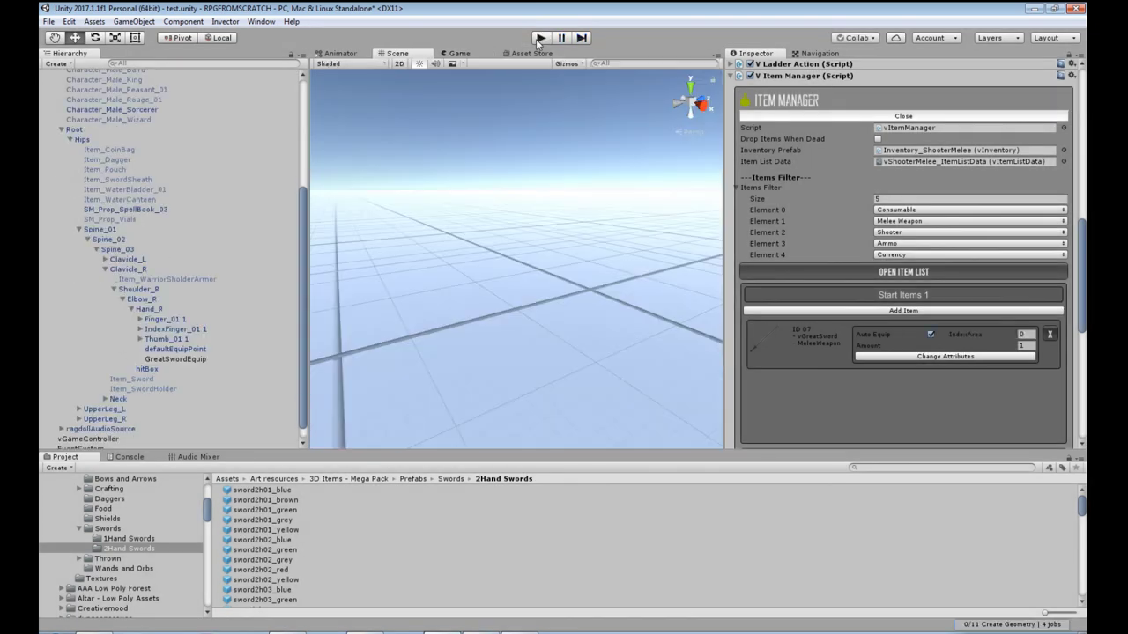
left_click(540, 38)
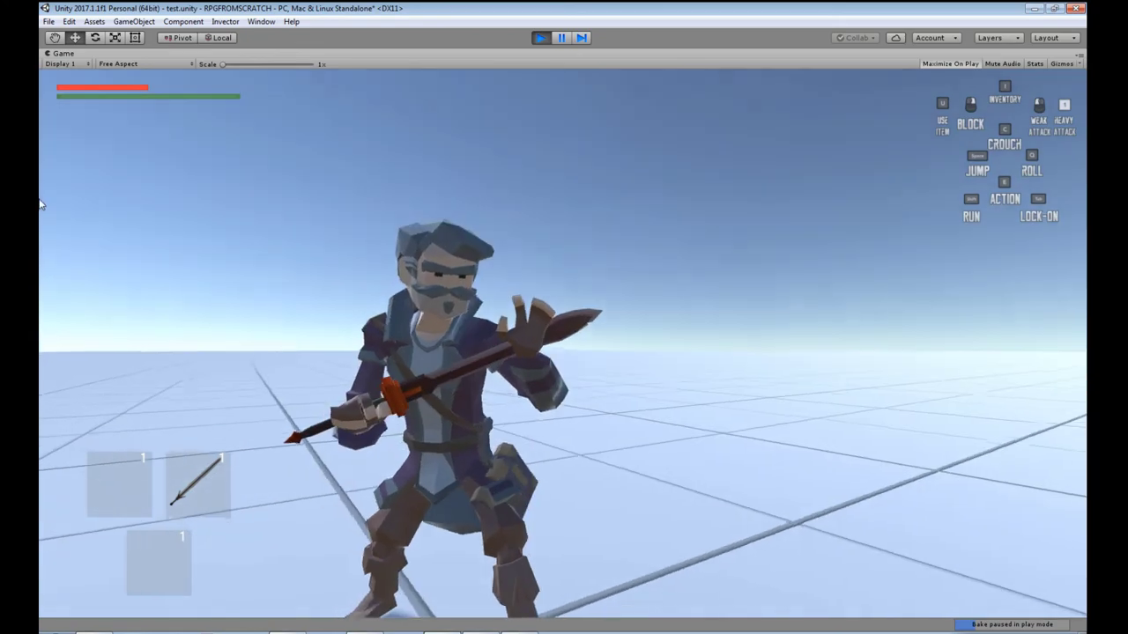
Move the character around and perform several sword attacks to check the great sword's grip in the right hand
key("w")
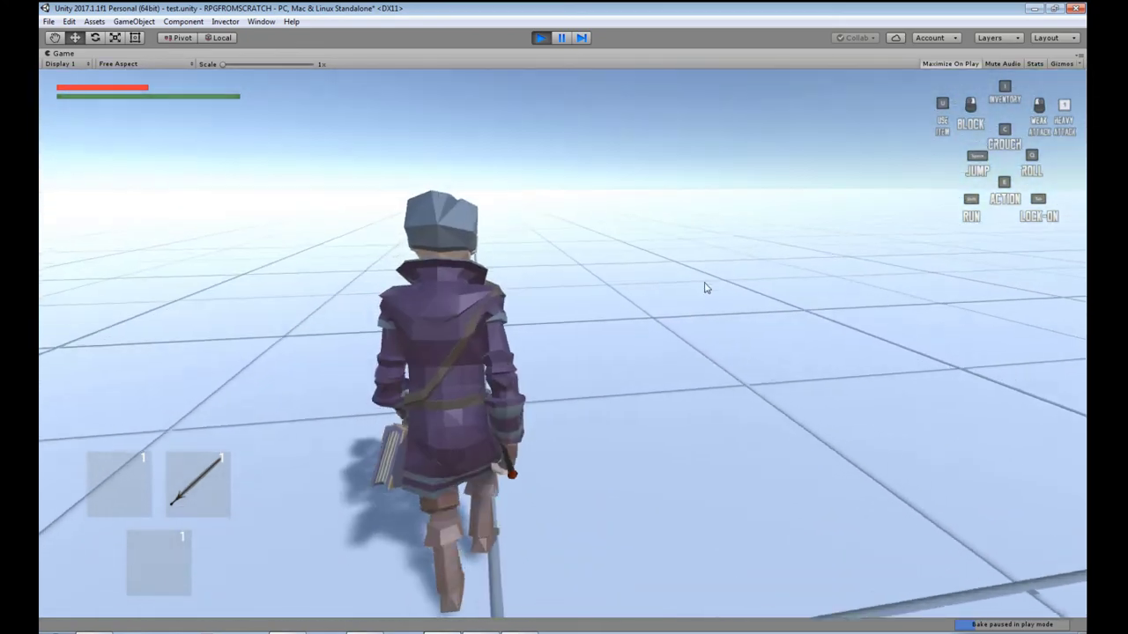
left_click(687, 272)
left_click(619, 259)
left_click(619, 260)
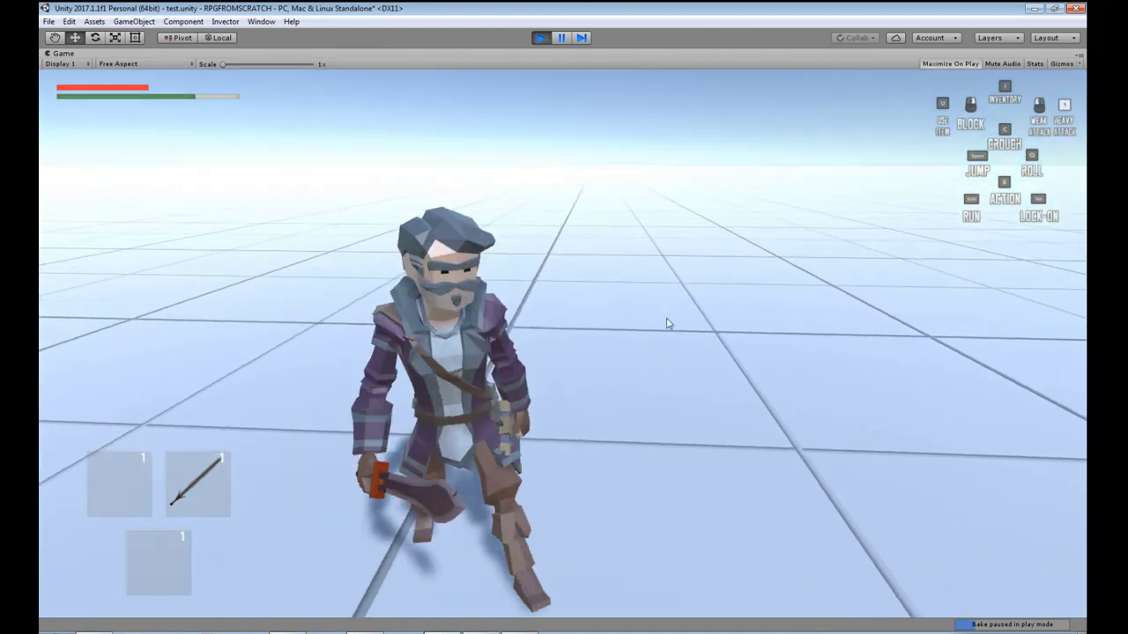
left_click(688, 348)
left_click(687, 348)
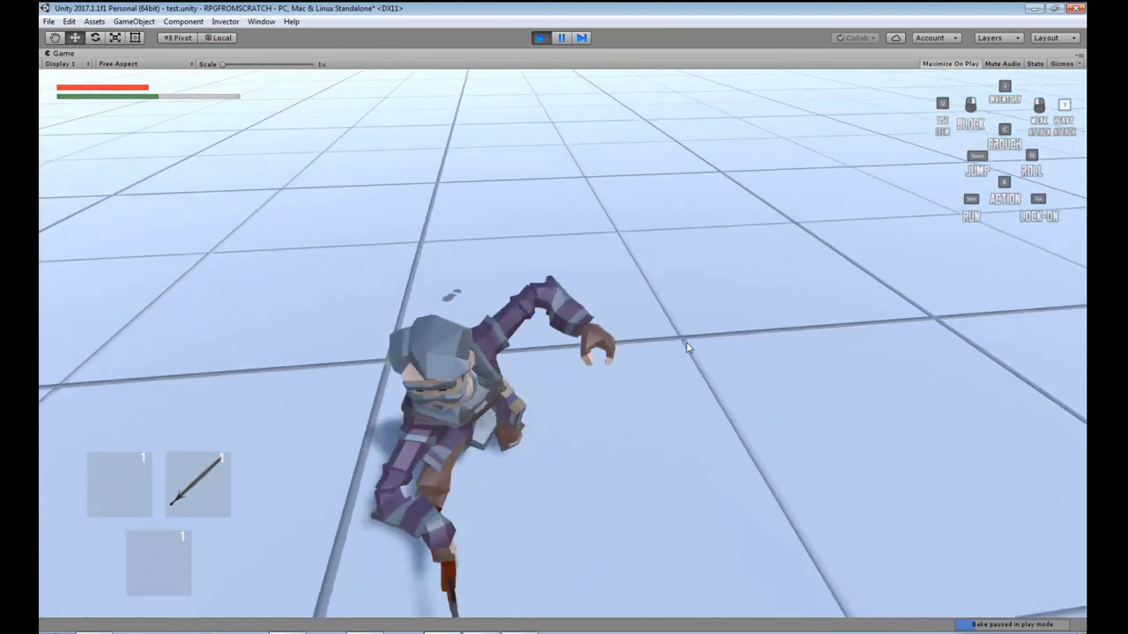
key("d")
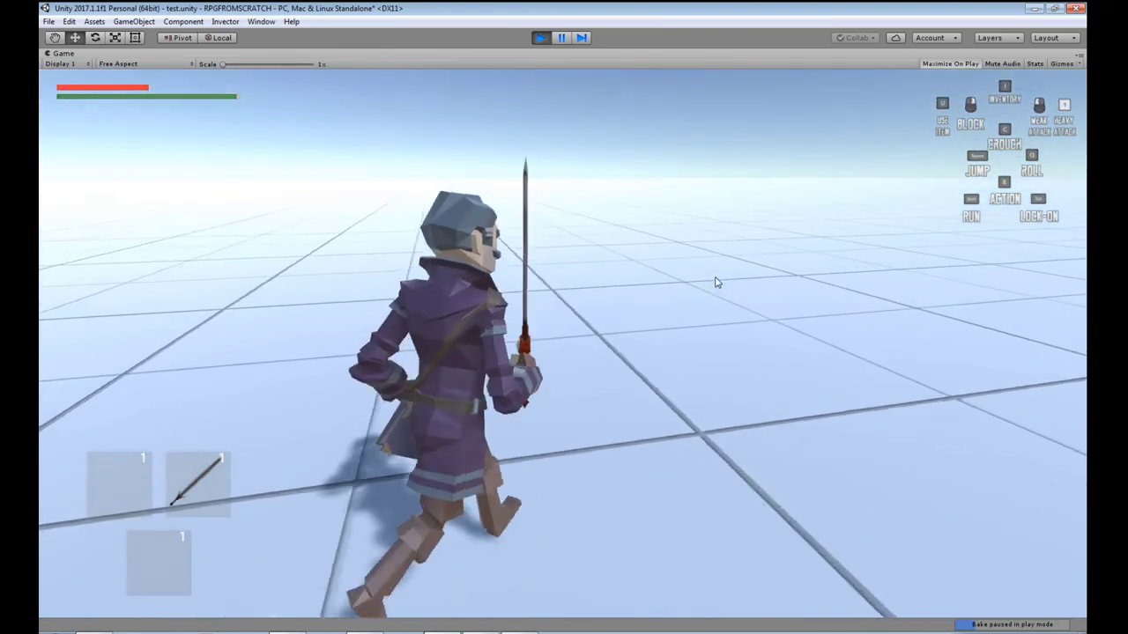
left_click(716, 282)
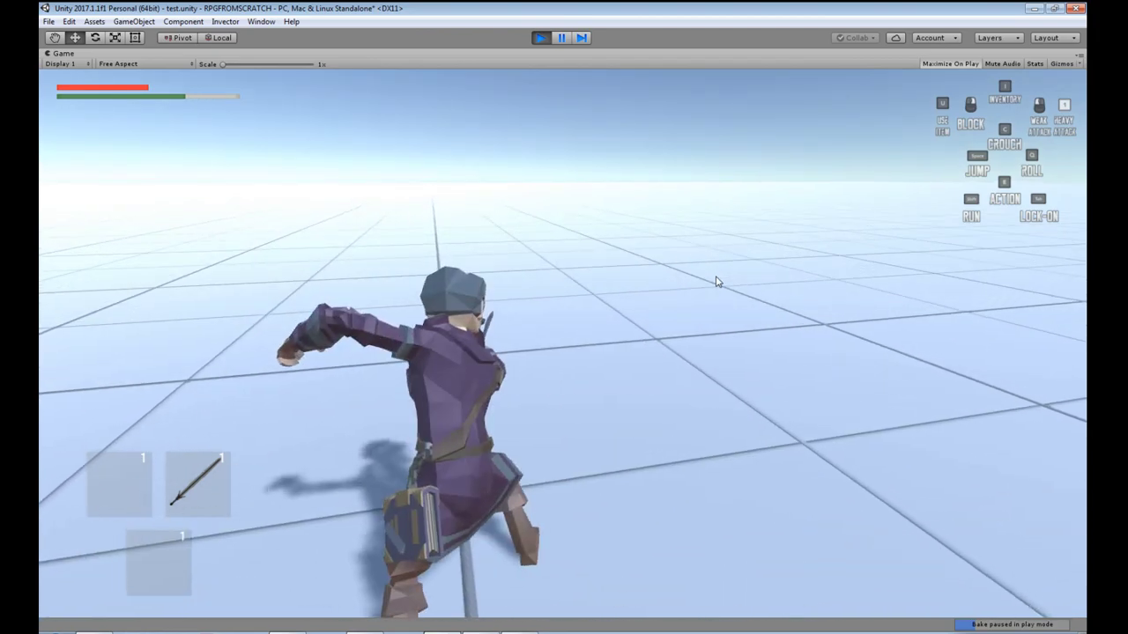
left_click(687, 293)
left_click(737, 322)
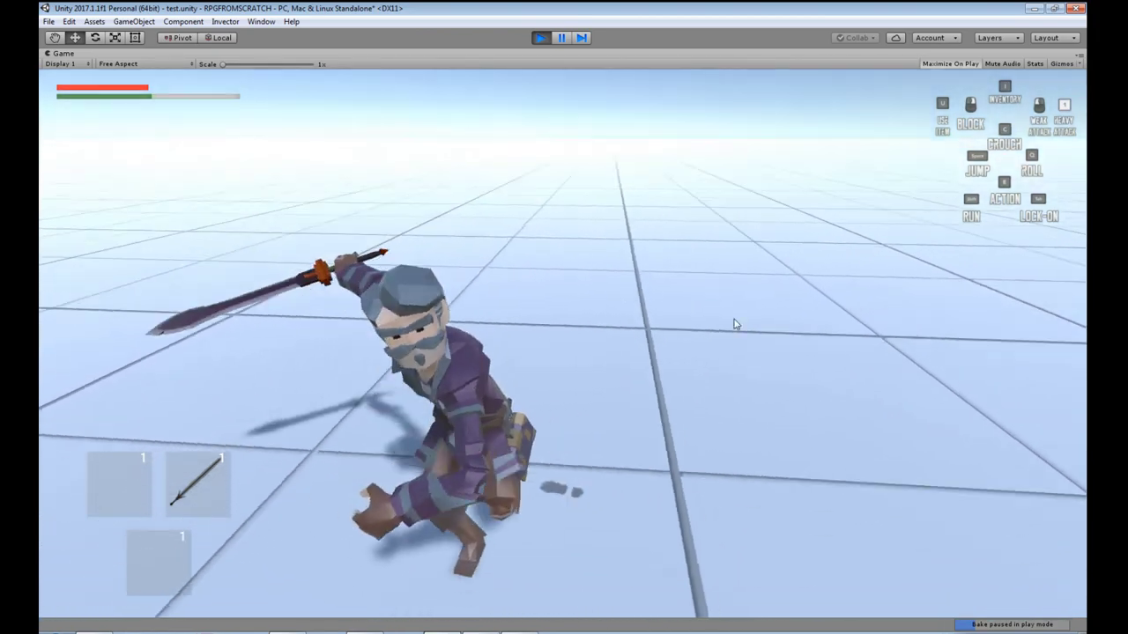
key("w")
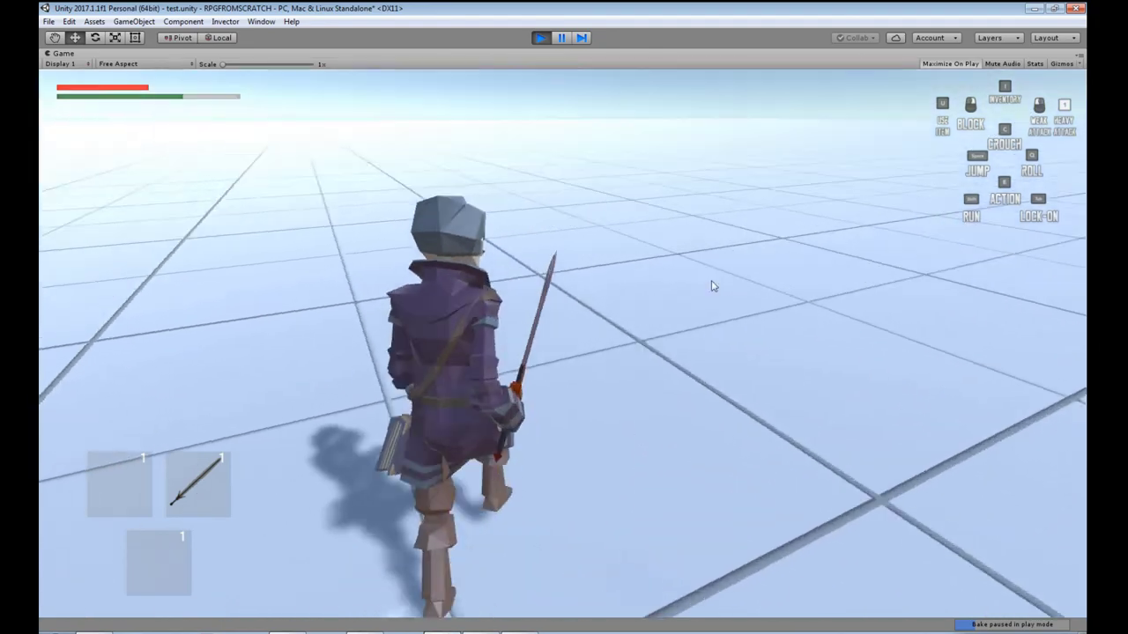
key("s")
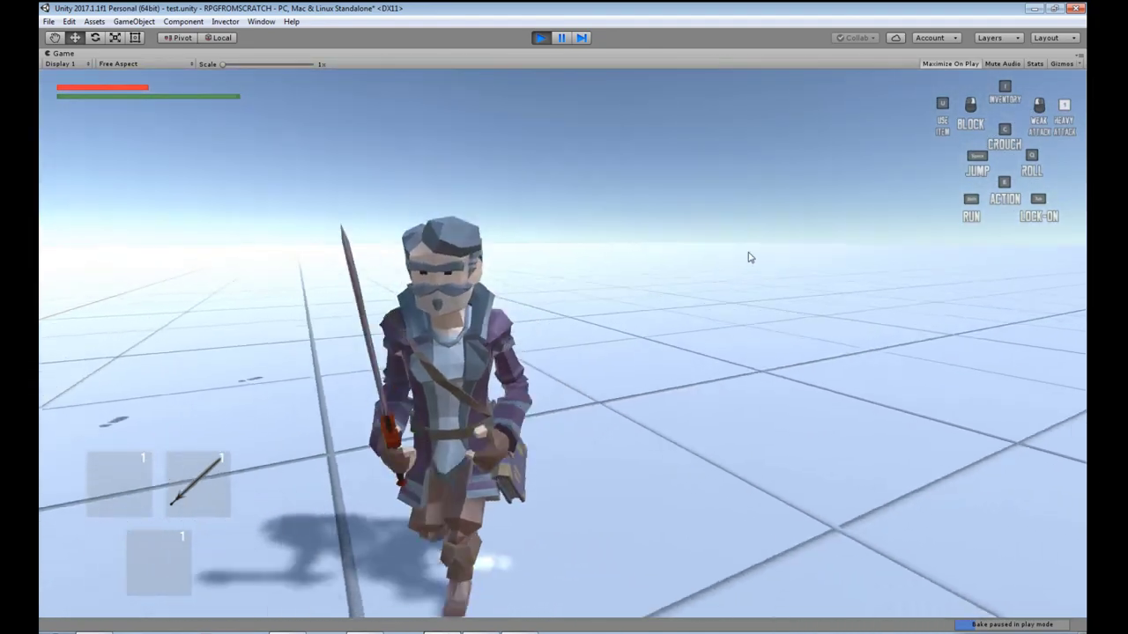
key("w")
key("d")
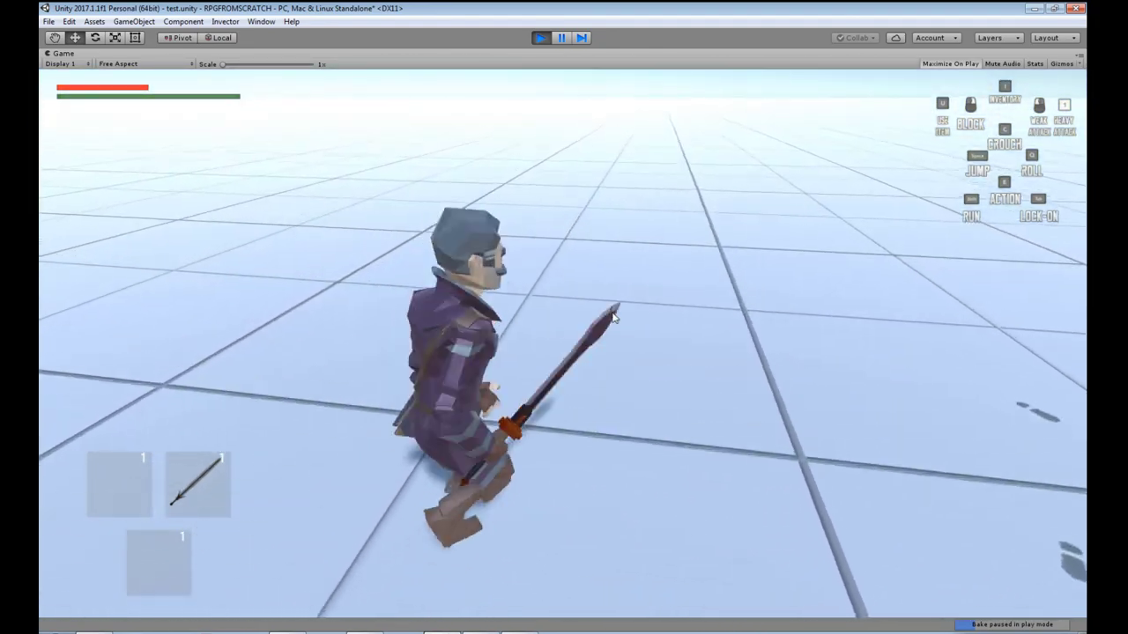
left_click(614, 318)
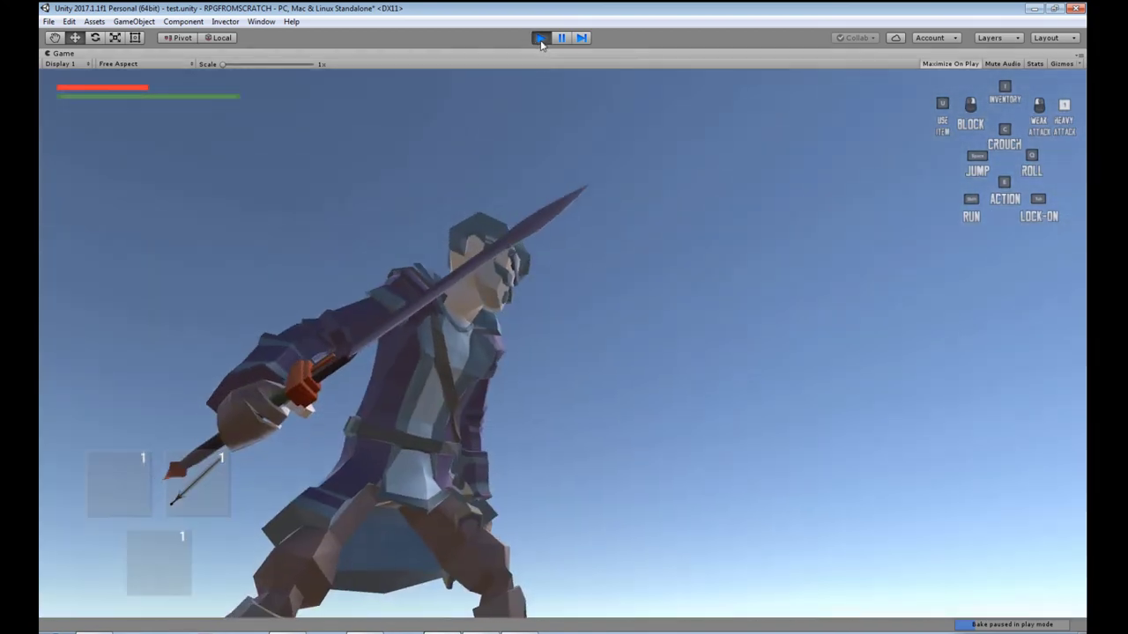
Stop play mode, collapse XamonPrefab1 in the hierarchy and frame the character in the Scene view
left_click(540, 37)
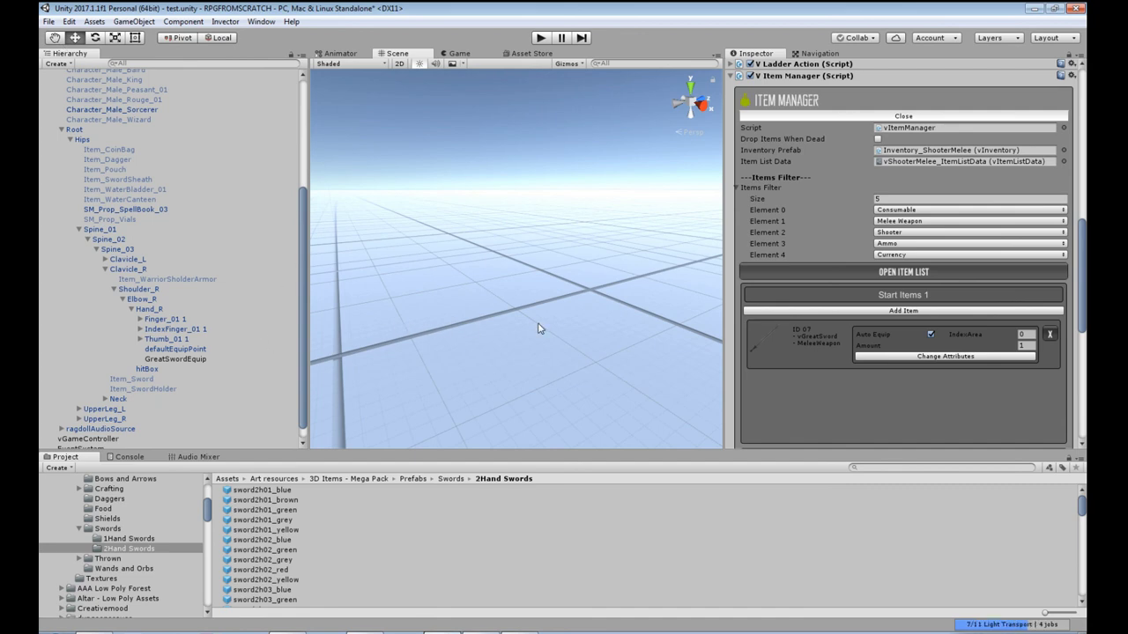
scroll(183, 192, "up", 5)
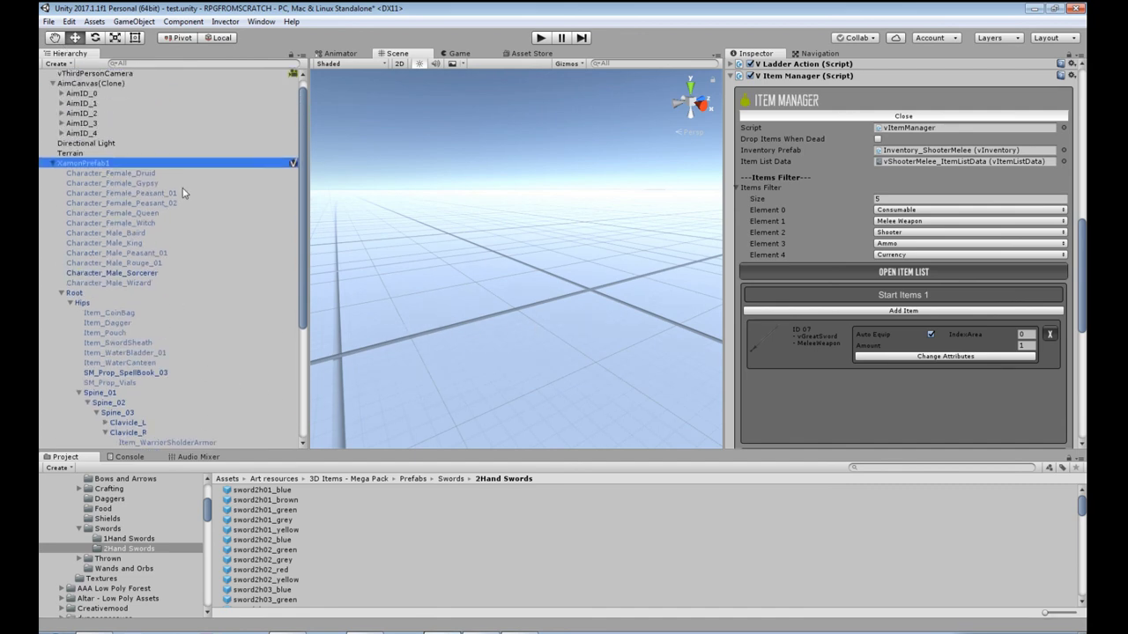
left_click(57, 163)
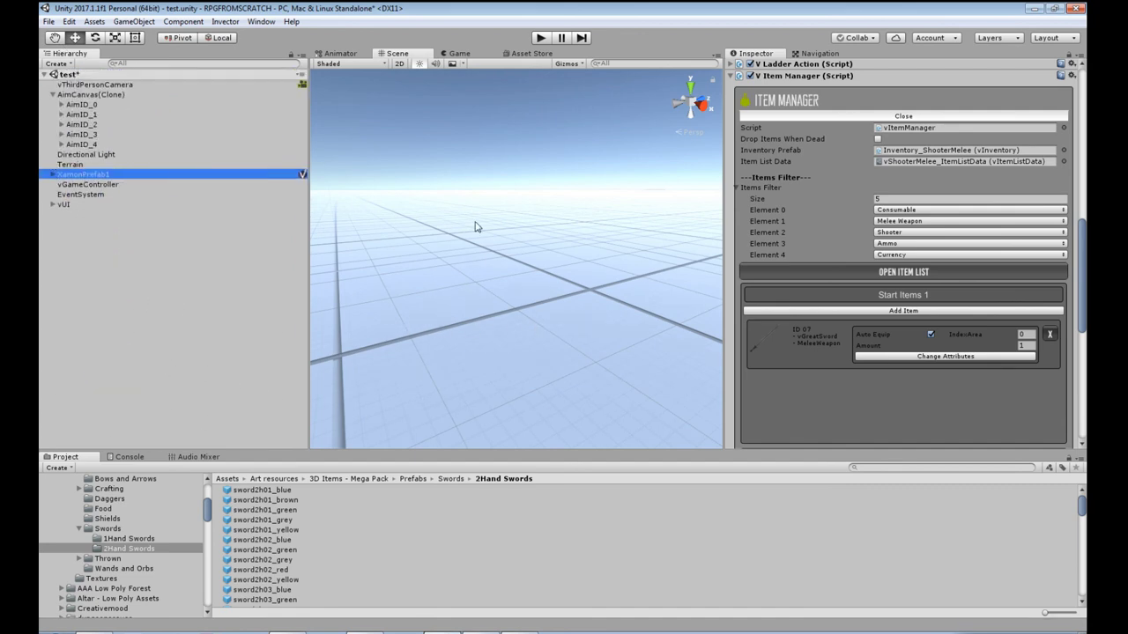
key("f")
middle_click_drag(675, 335, 634, 307)
key("f")
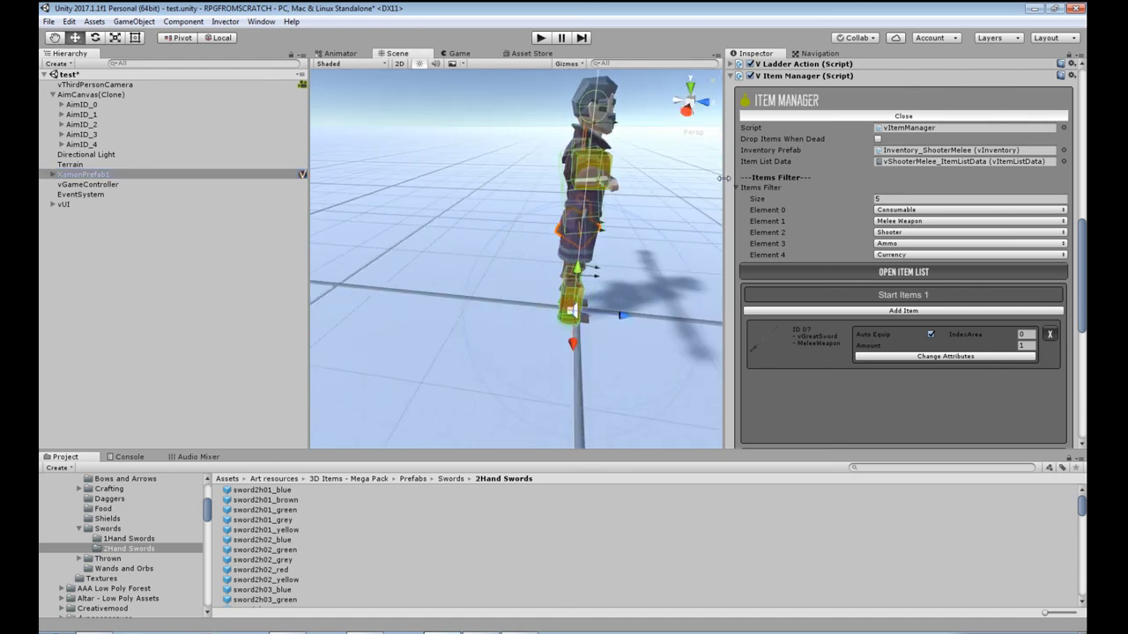
Enlarge the Scene view by narrowing the Inspector and Hierarchy, and deselect the character
left_click_drag(723, 178, 914, 179)
left_click_drag(312, 238, 143, 254)
left_click(275, 238)
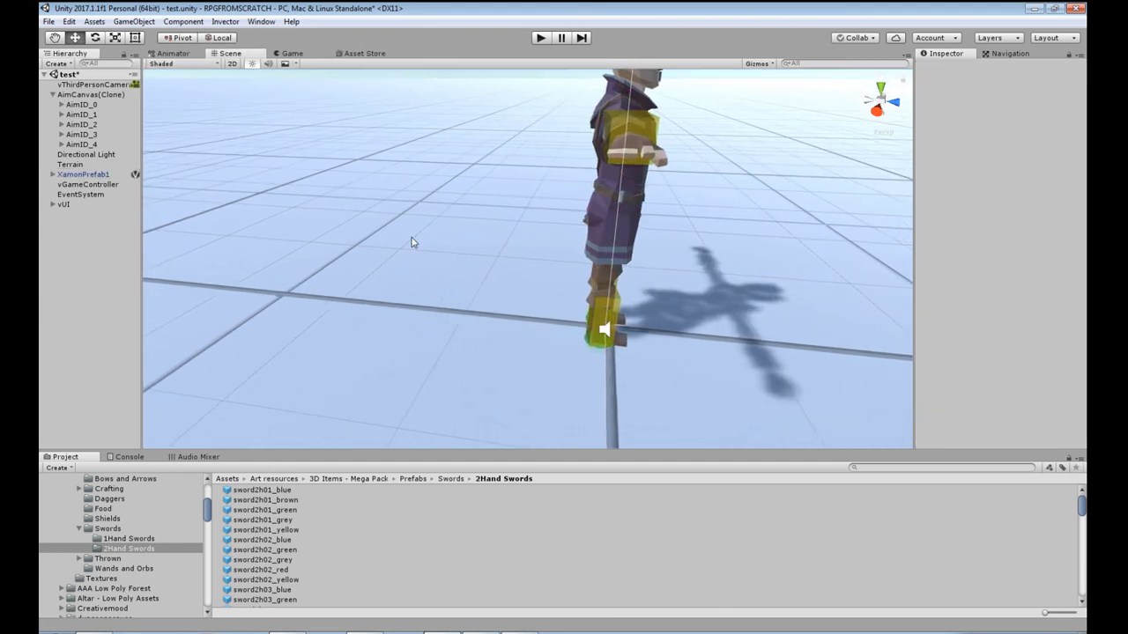
scroll(422, 239, "down", 5)
left_click_drag(440, 239, 383, 244, "alt")
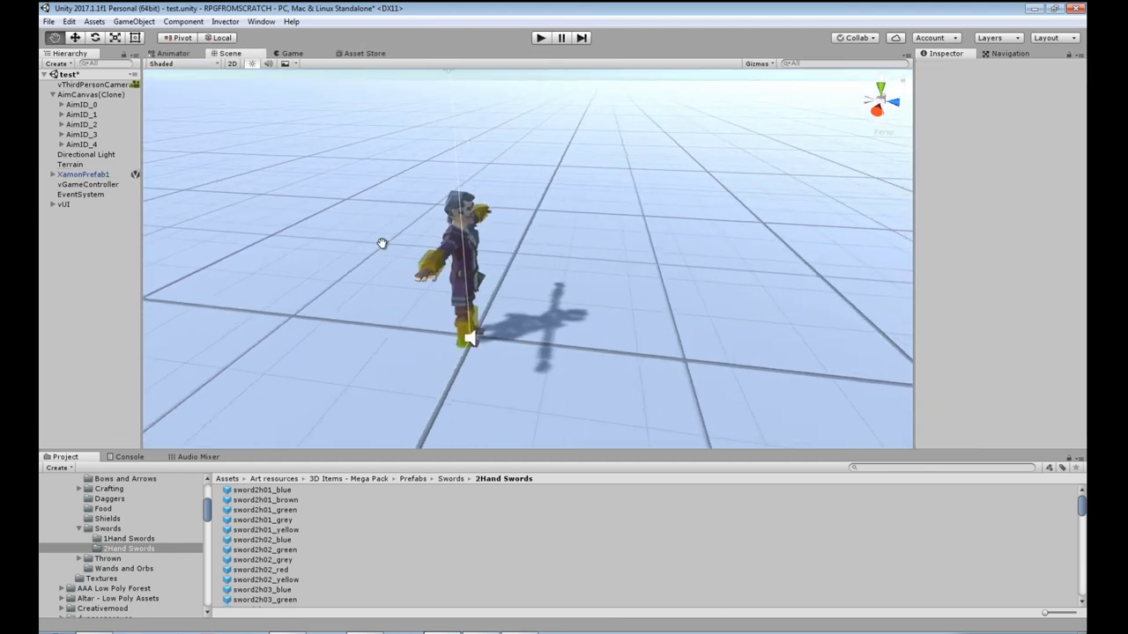
Save the open test scene with its current changes
left_click(49, 21)
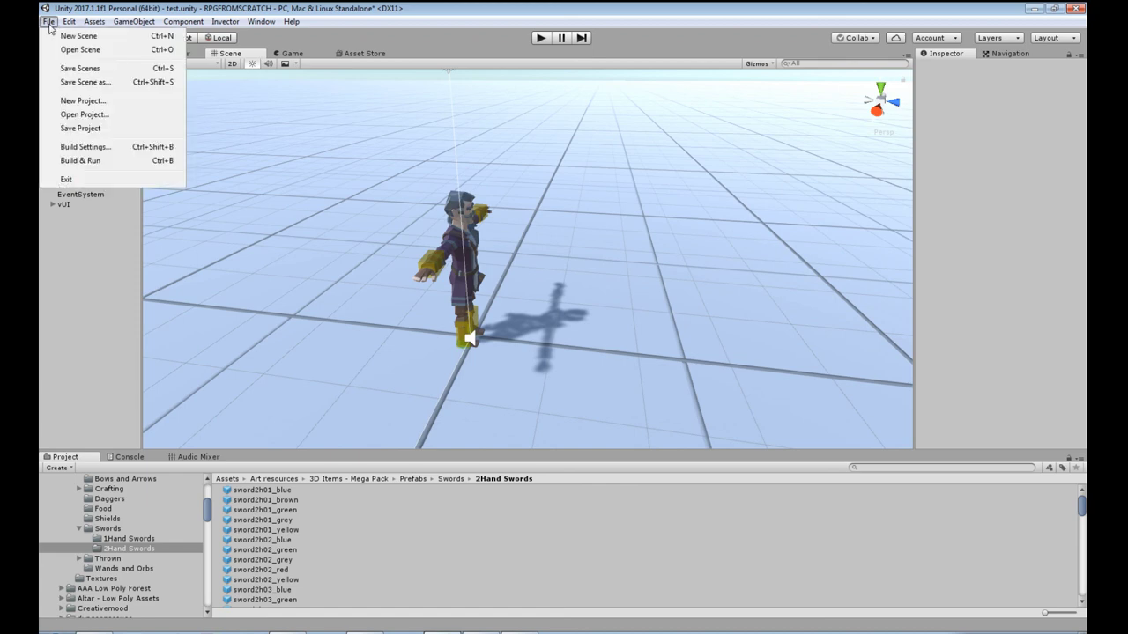
left_click(70, 70)
left_click(49, 21)
left_click(74, 82)
left_click(171, 180)
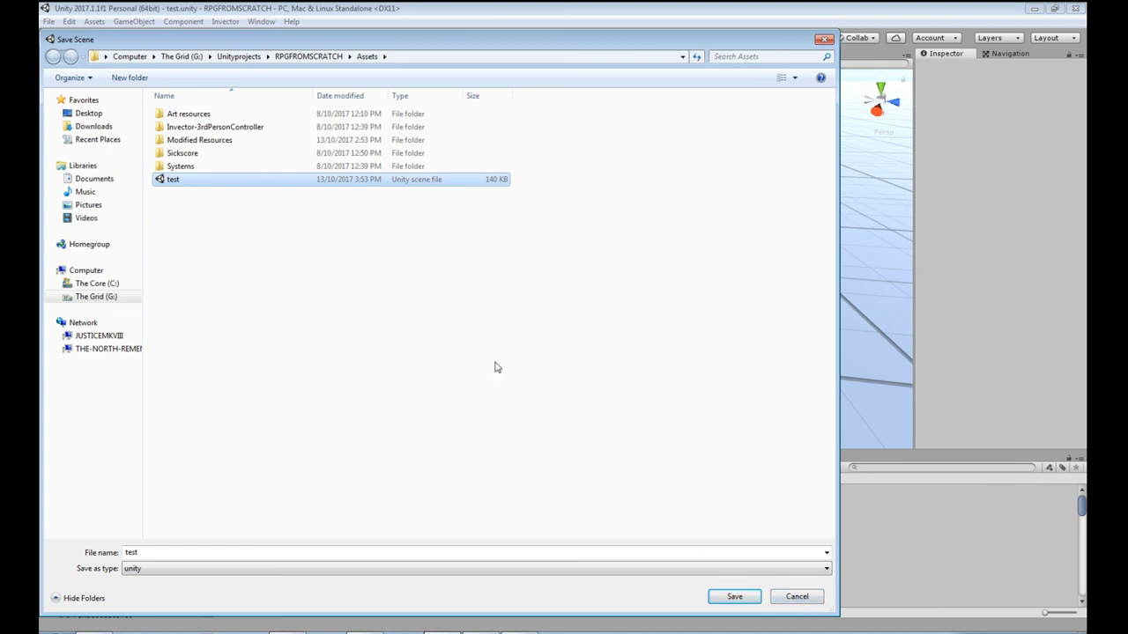
left_click(800, 599)
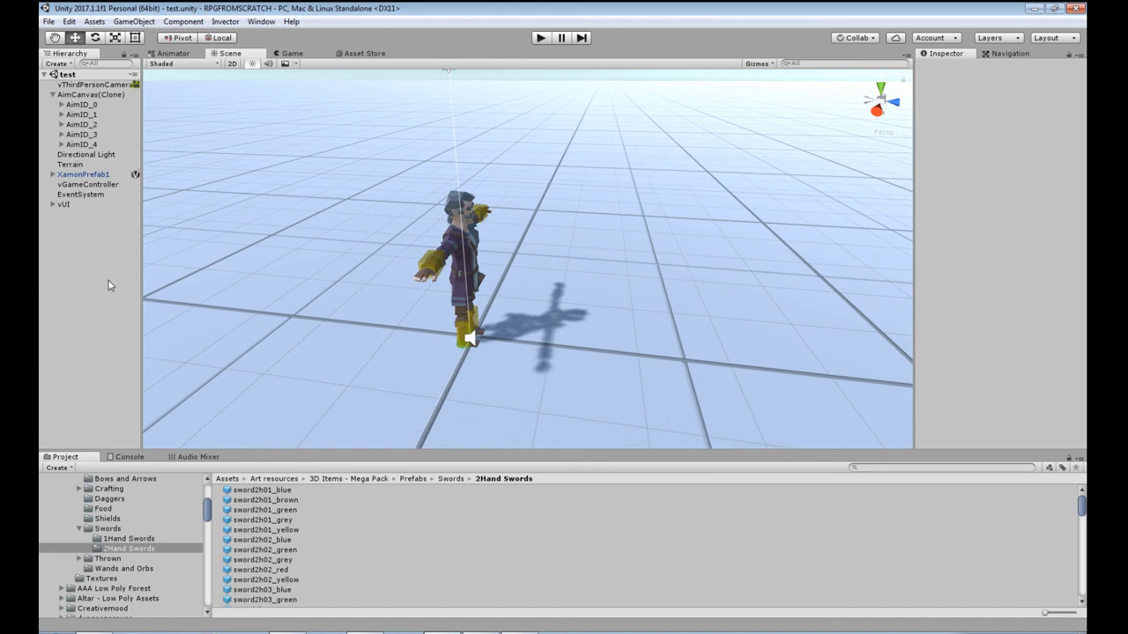
right_click_drag(572, 361, 393, 318)
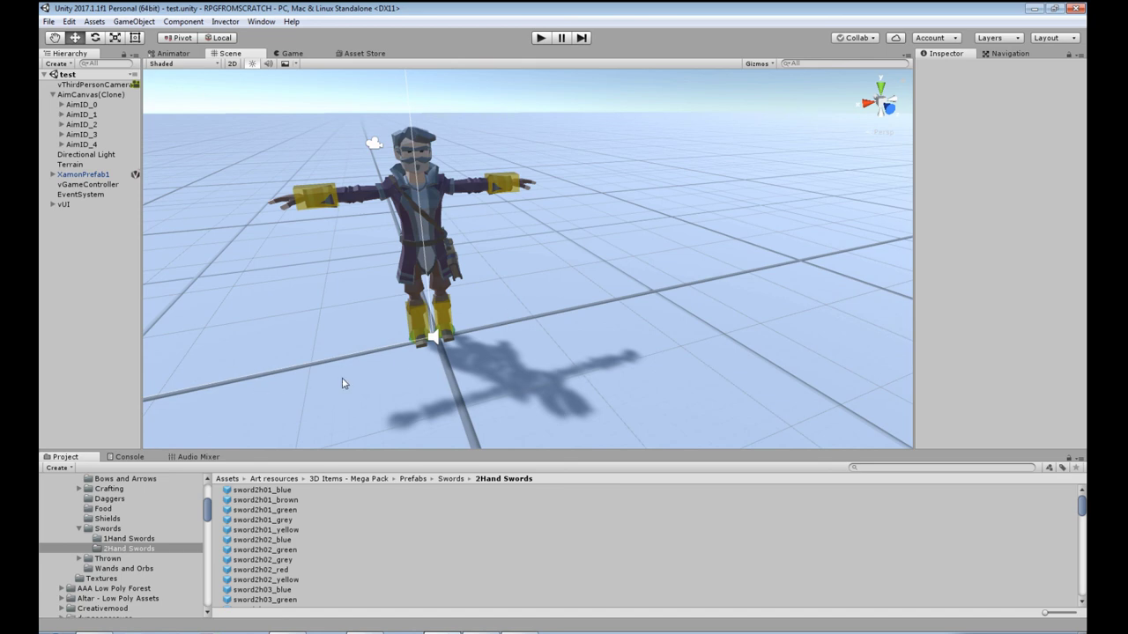
scroll(341, 377, "down", 3)
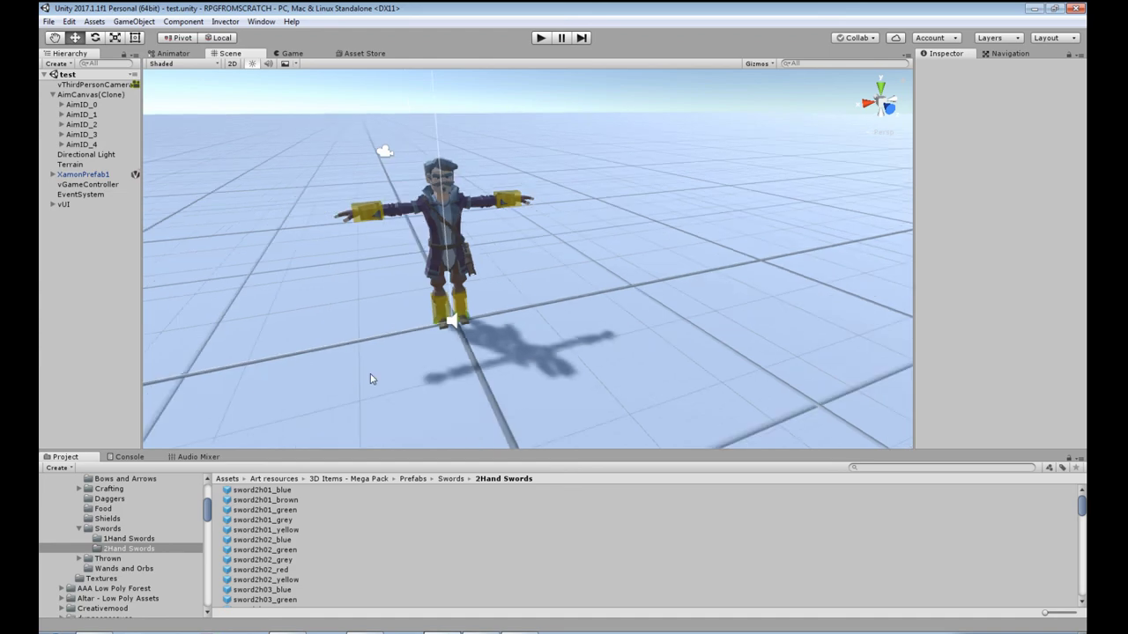